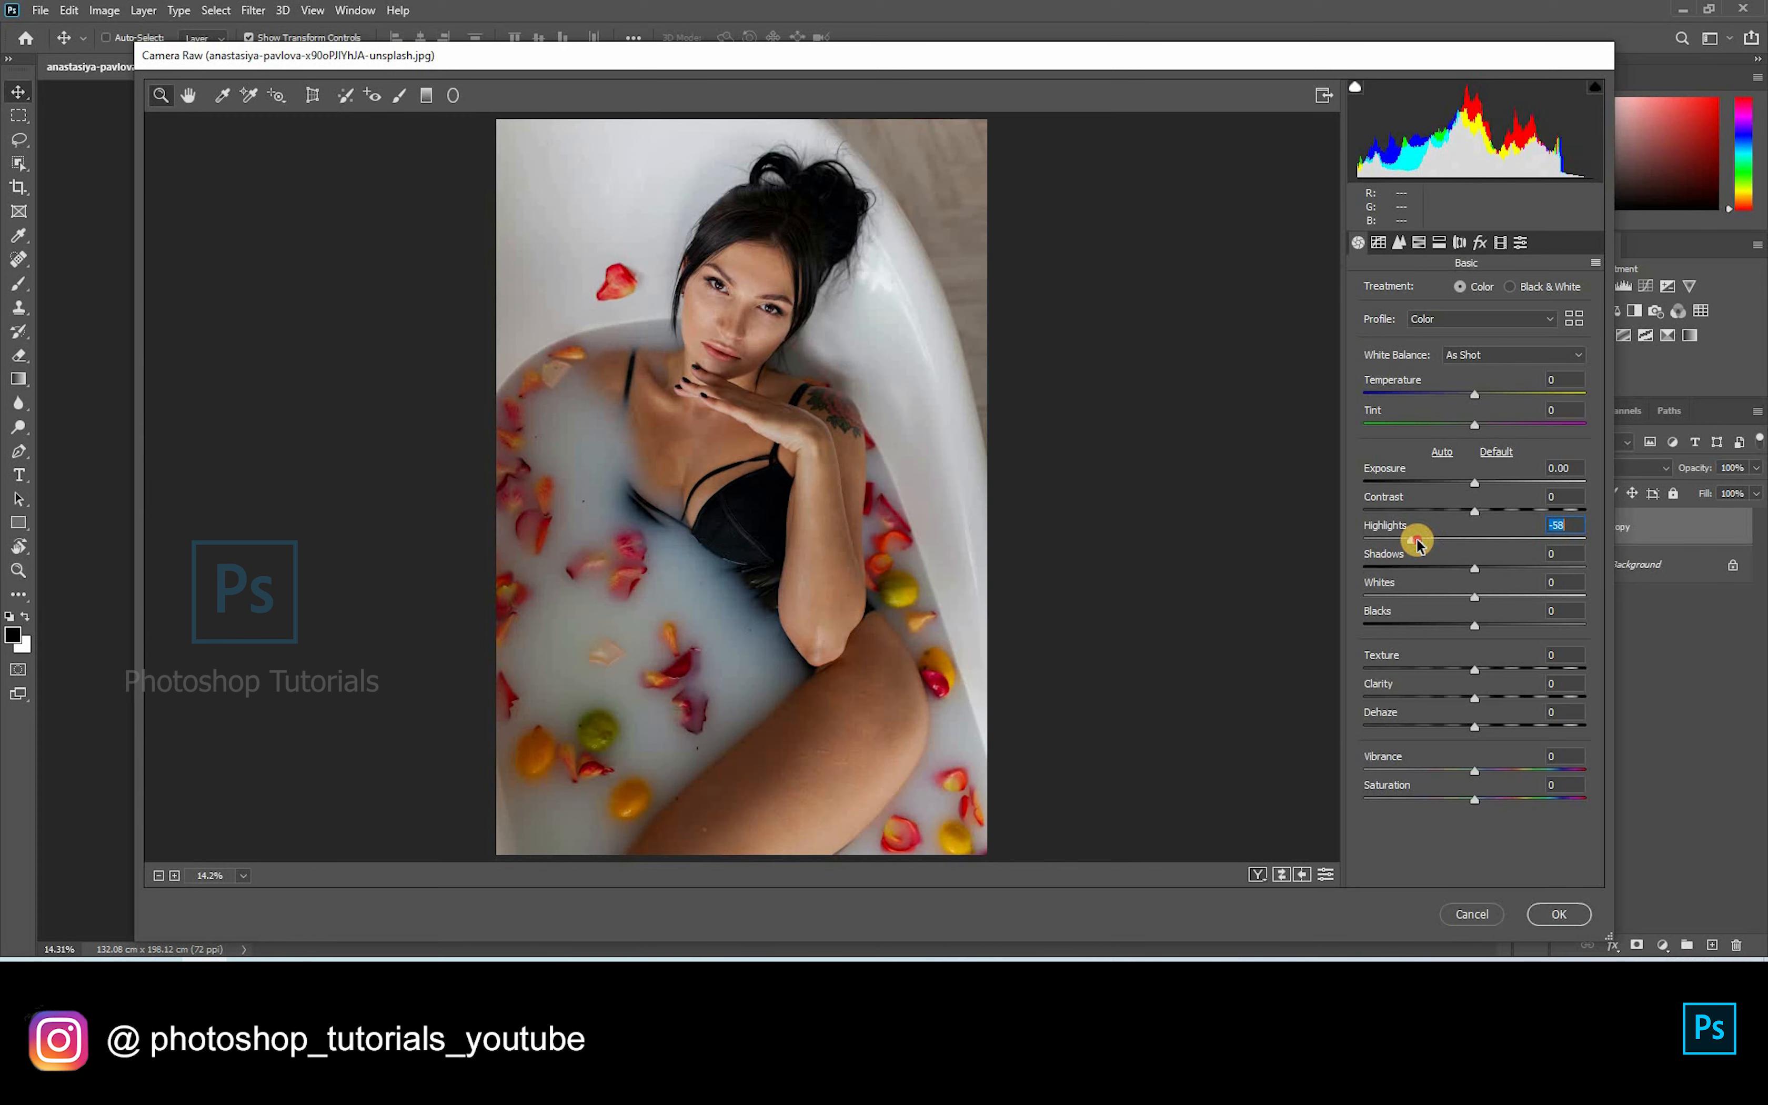
# Step: Set Shadows to +25 and Exposure to -0.60 in the Camera Raw basic adjustments
pyautogui.click(1503, 569)
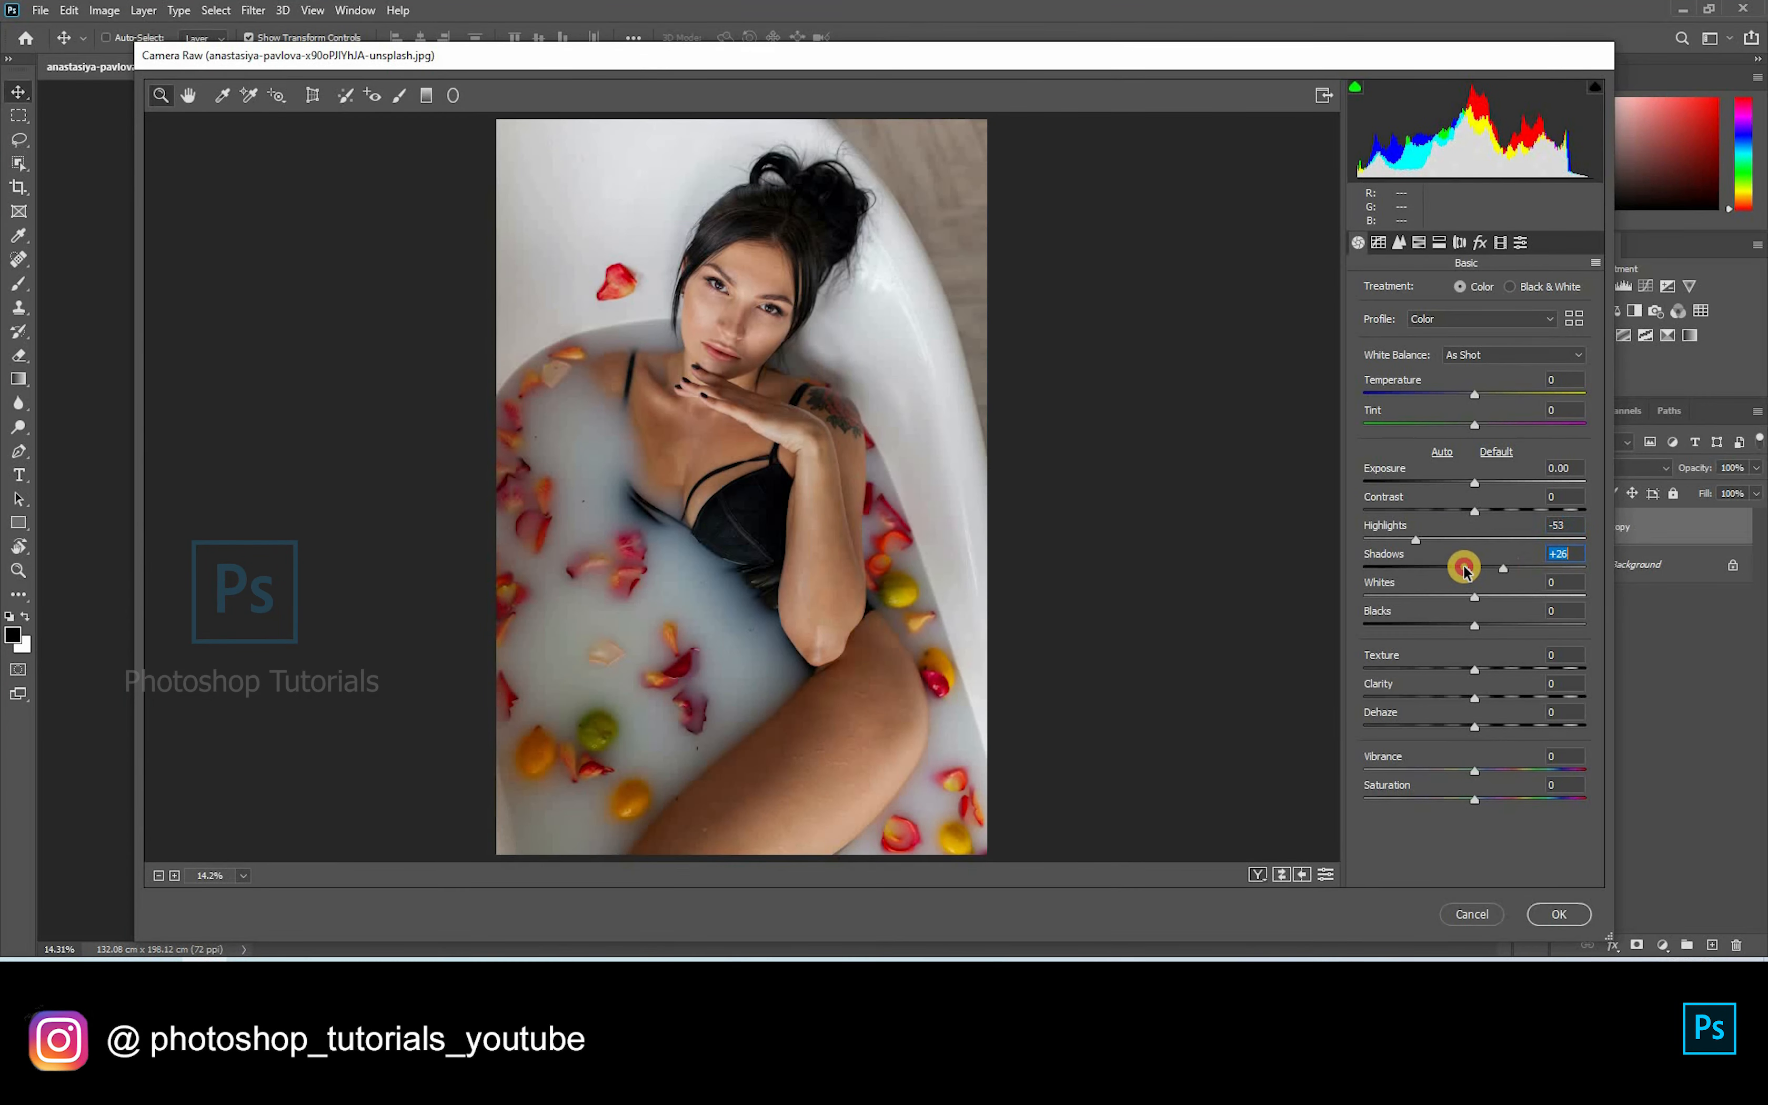
pyautogui.click(1466, 483)
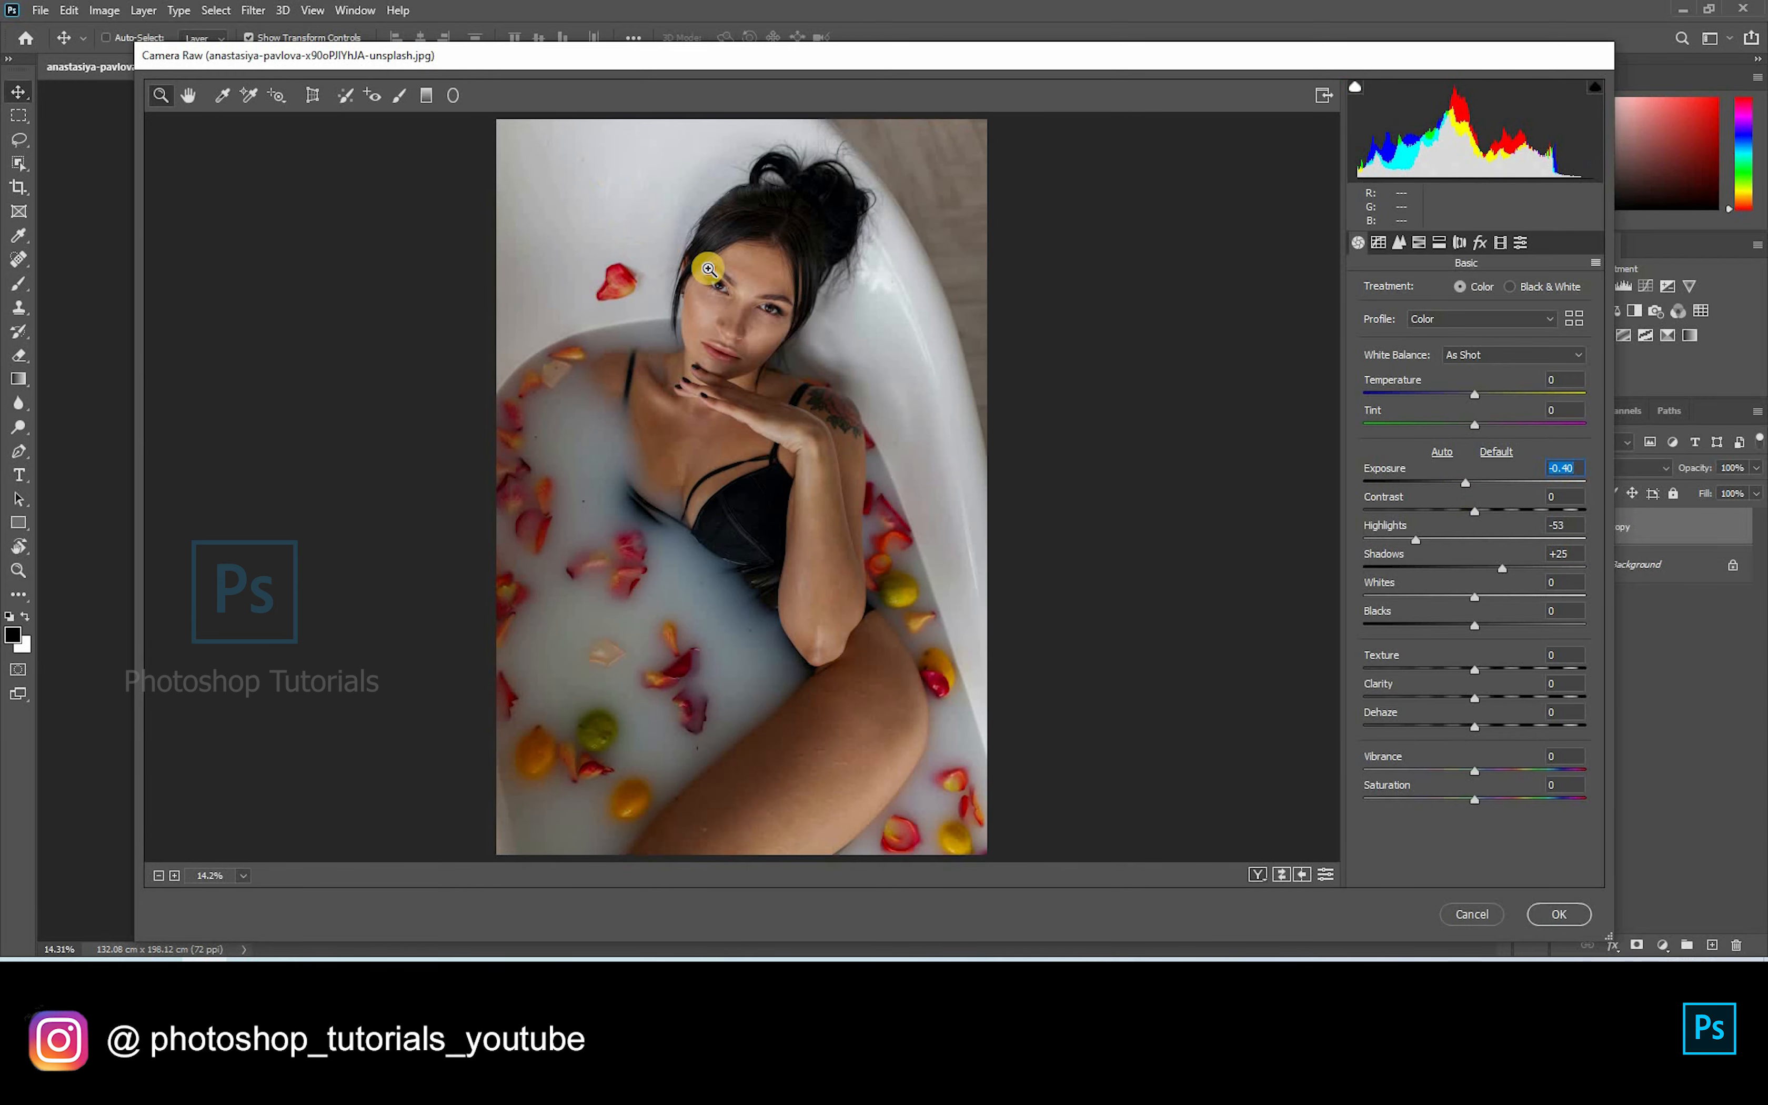
pyautogui.click(615, 283)
pyautogui.click(852, 486)
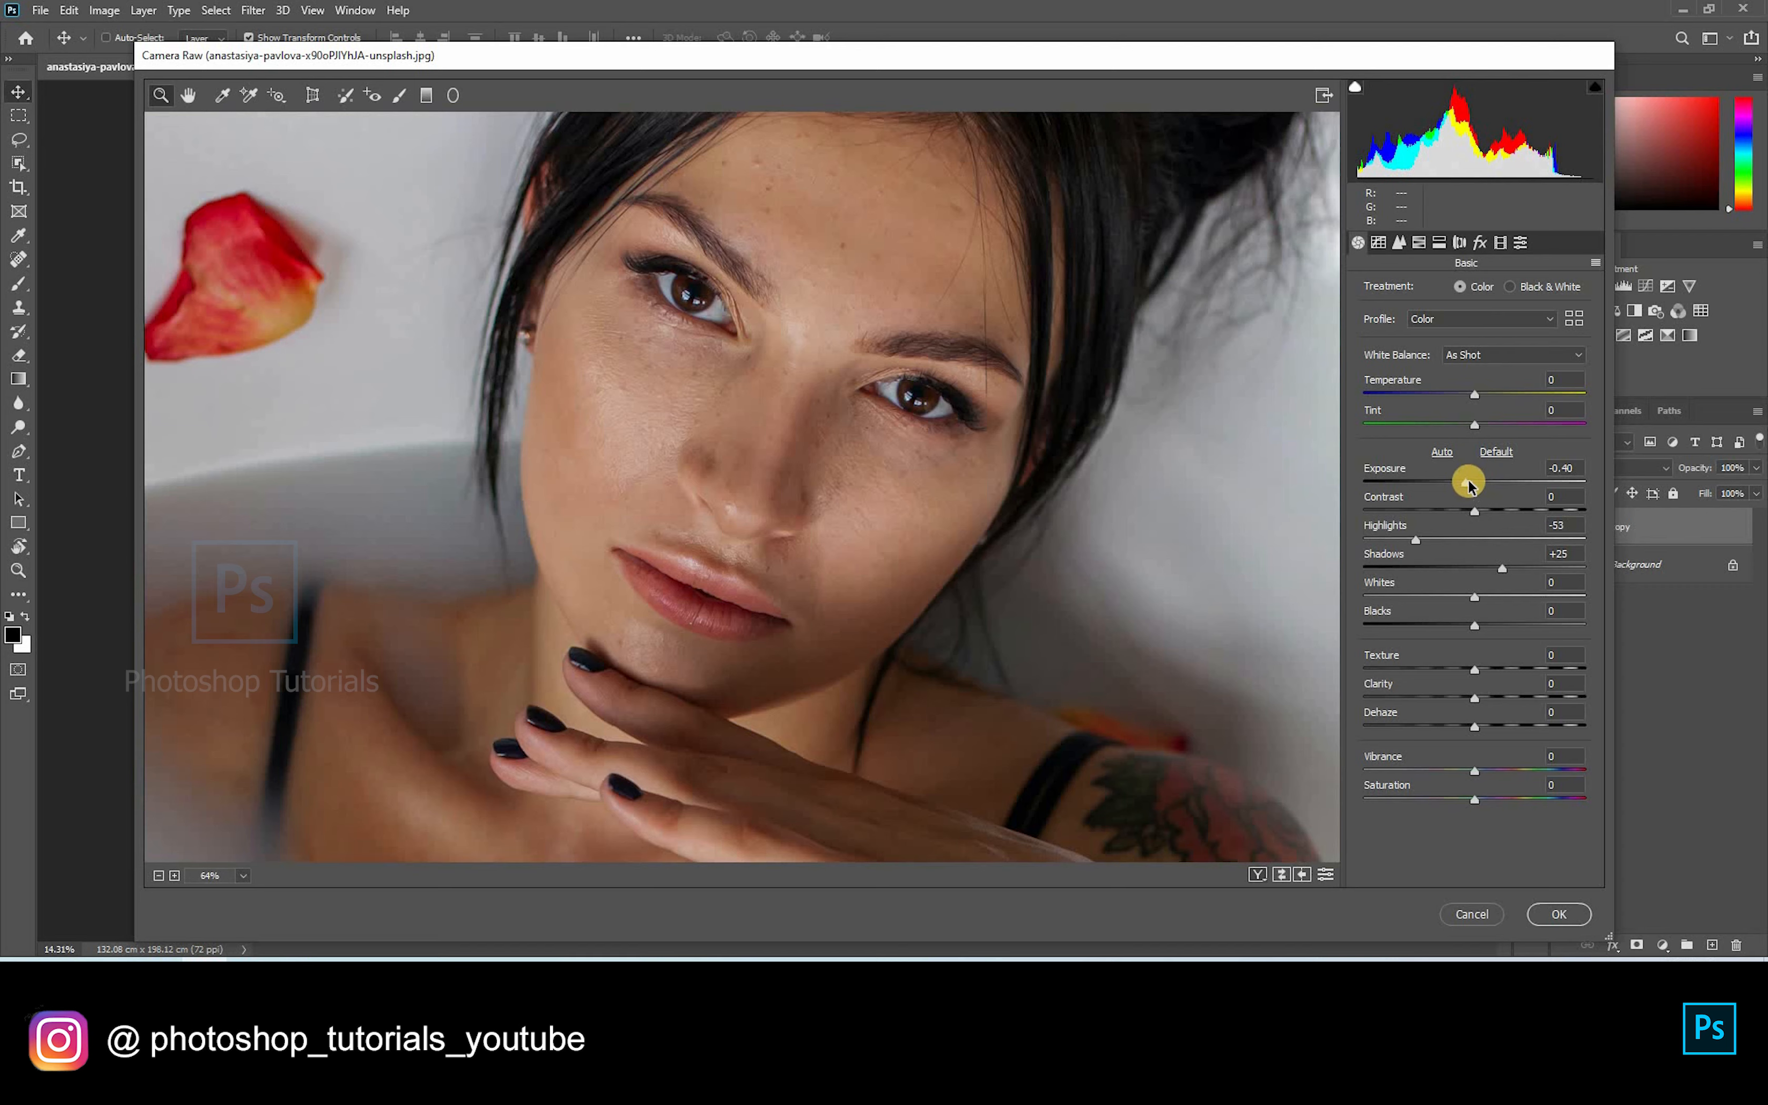
pyautogui.click(1460, 482)
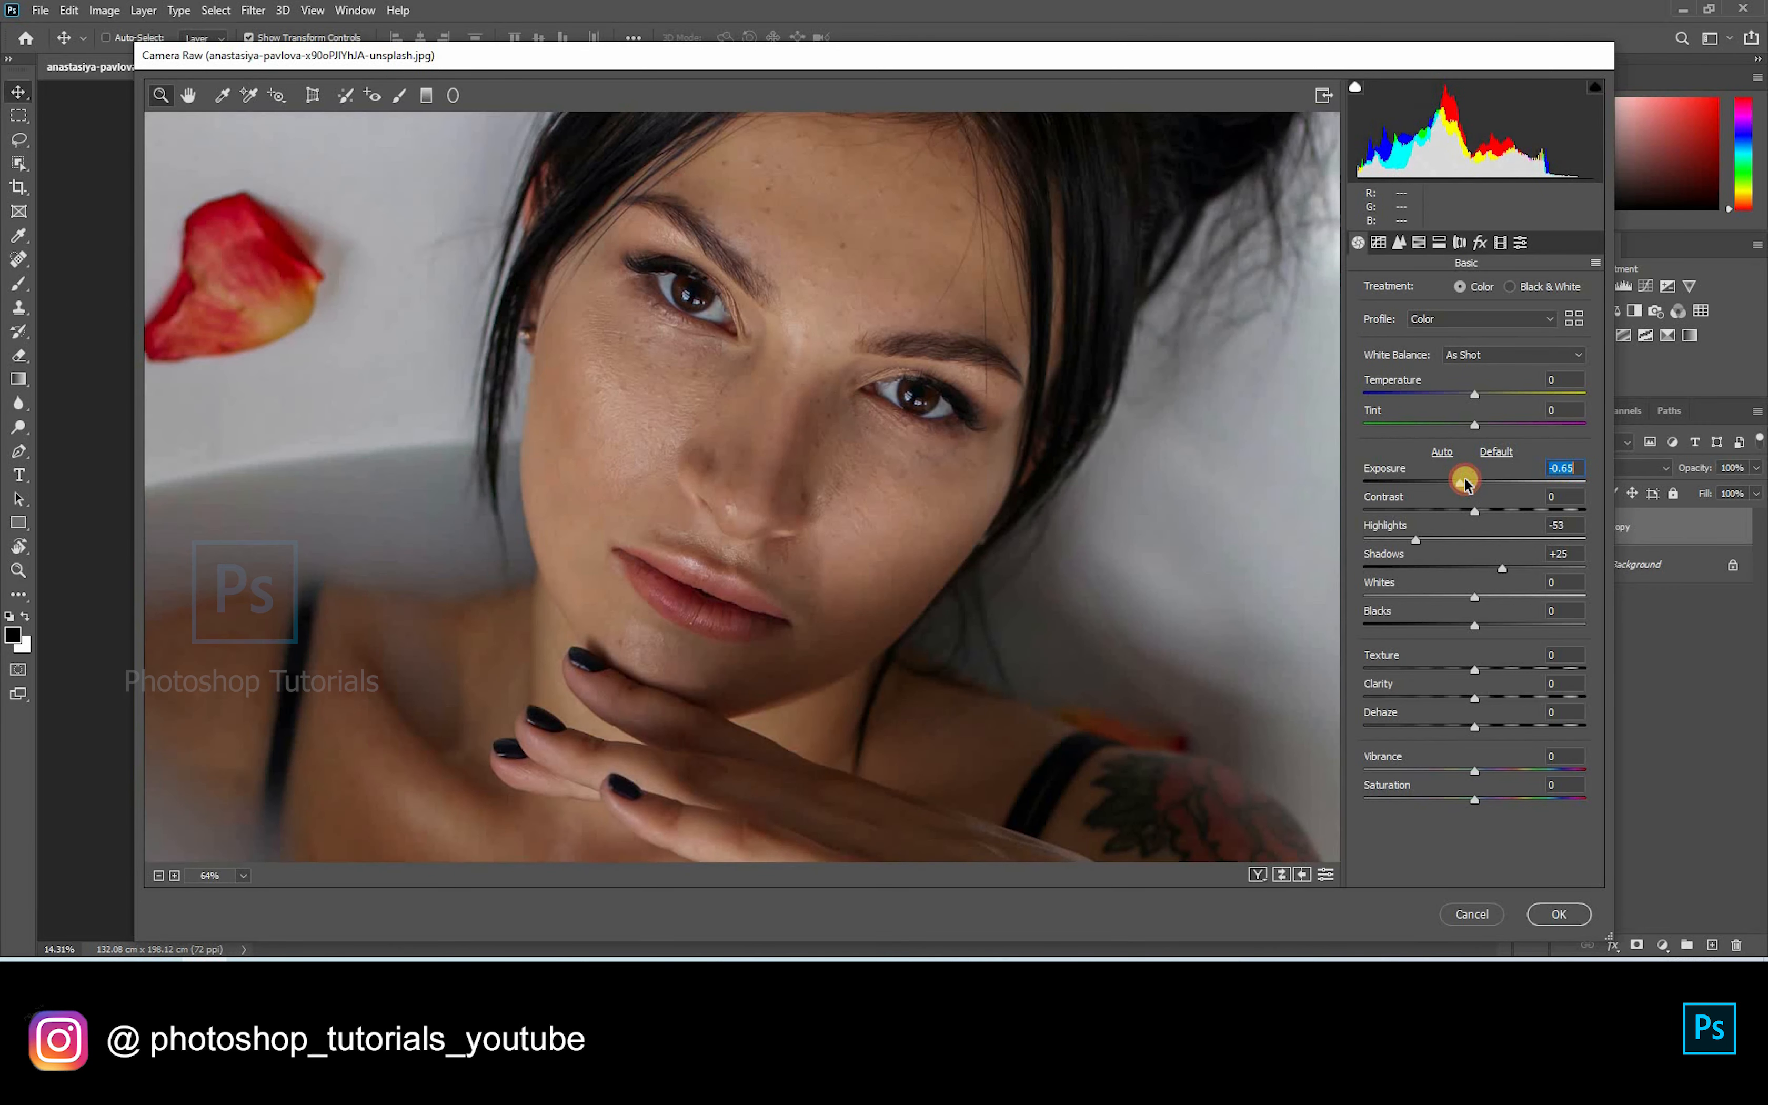
pyautogui.rightClick(937, 506)
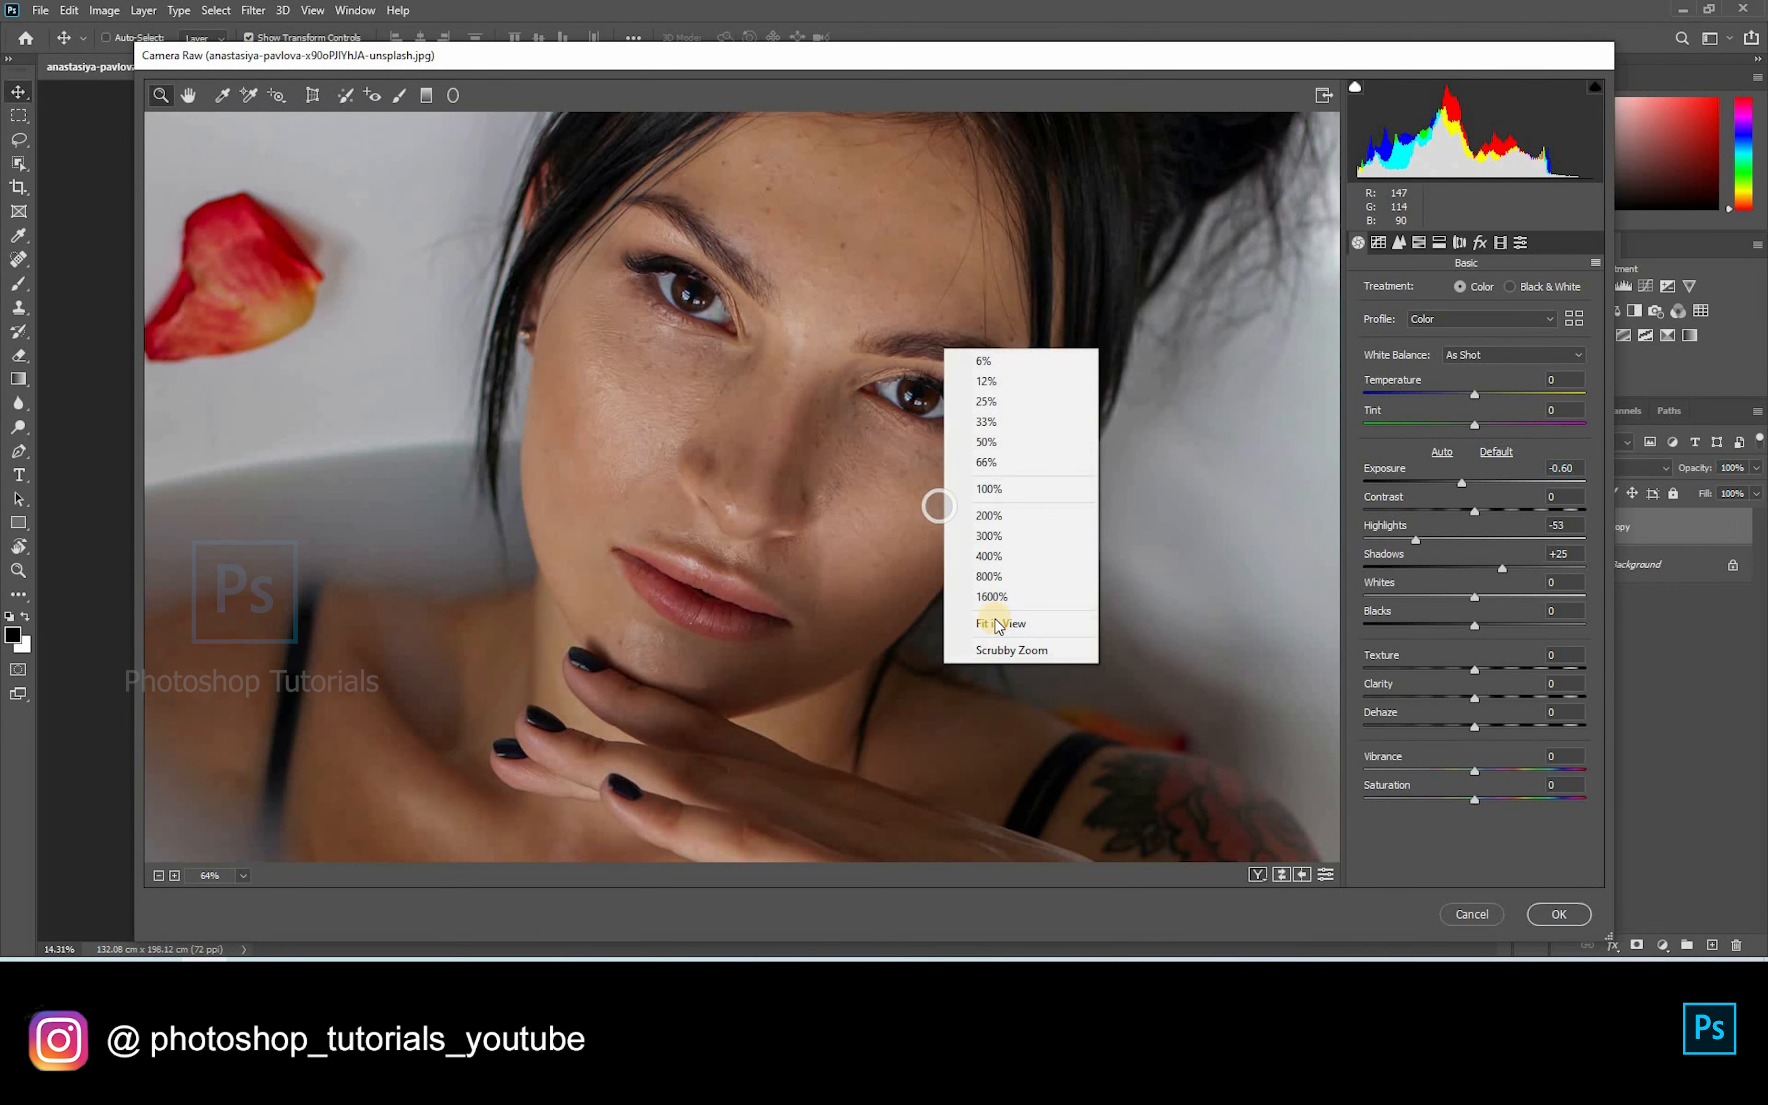
pyautogui.click(1051, 628)
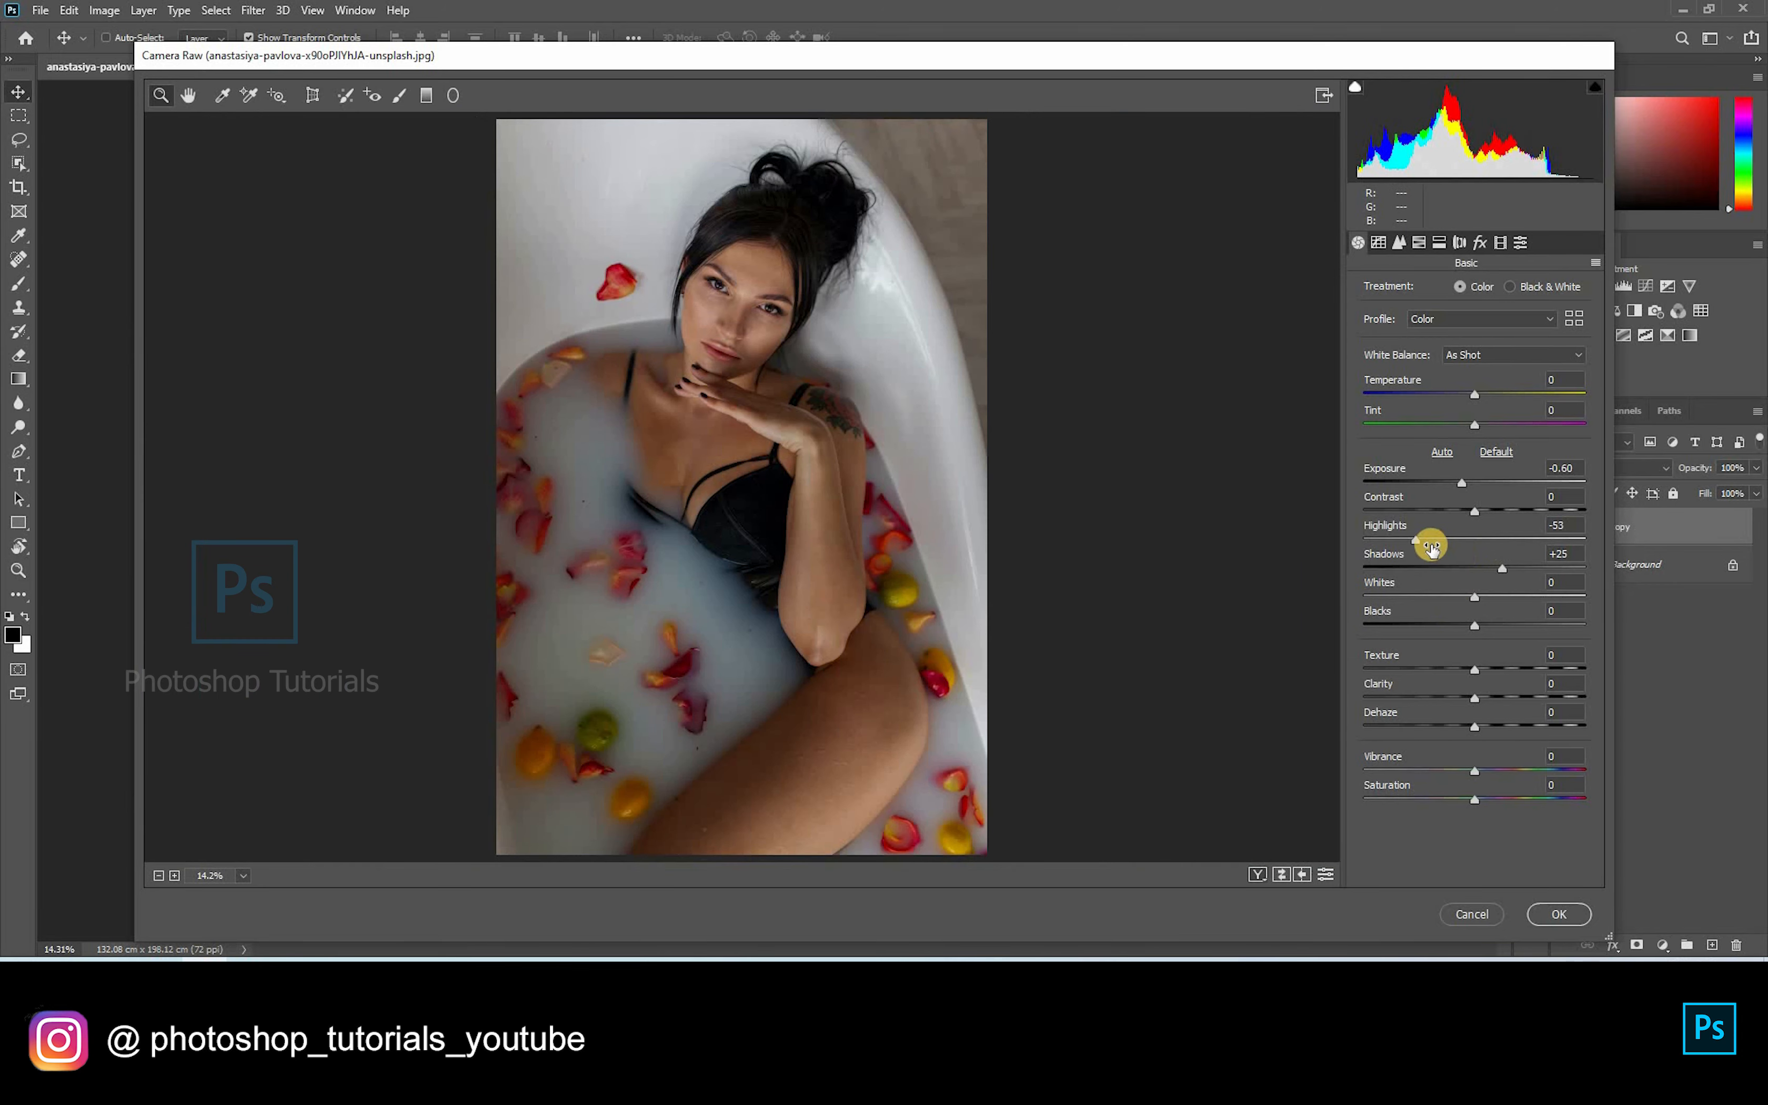
# Step: Set Highlights to -44, Whites to +20, Texture to +2 and Clarity to +3 in the basic adjustments
pyautogui.click(1425, 540)
pyautogui.moveTo(1469, 595); pyautogui.dragTo(1497, 595)
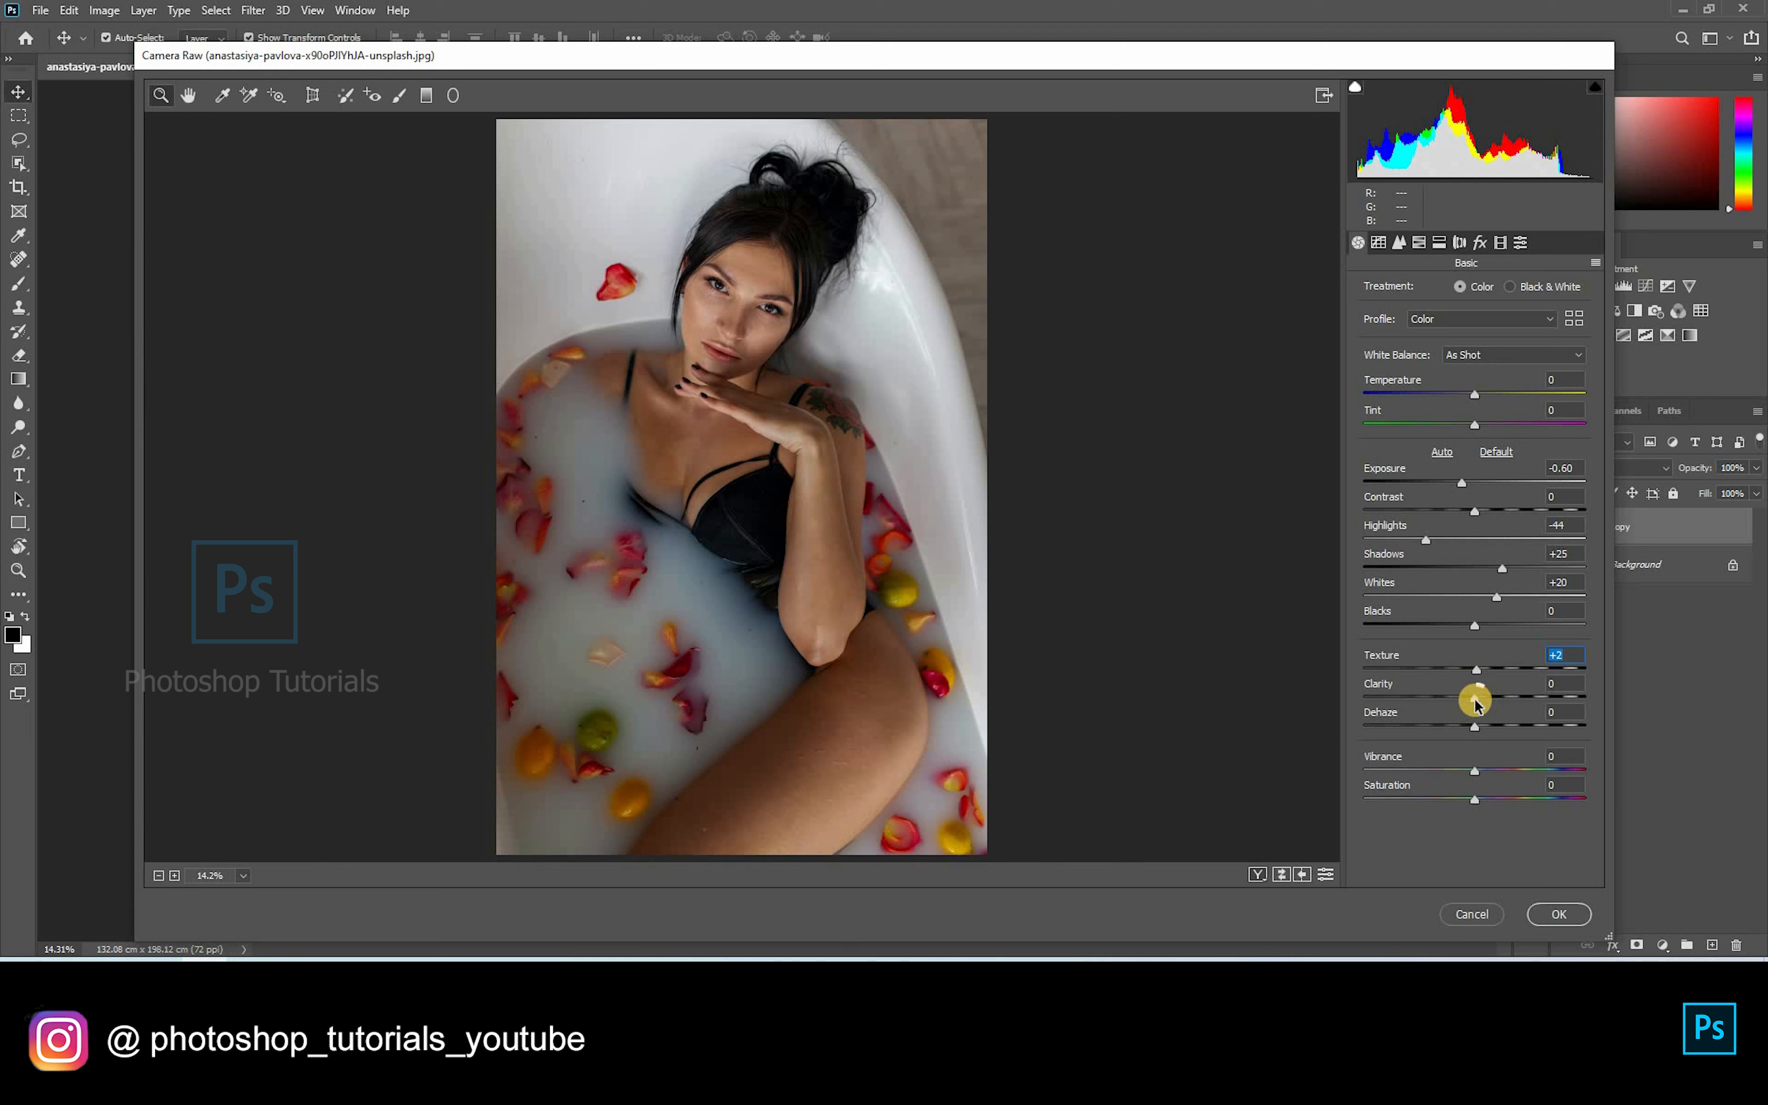
pyautogui.moveTo(1484, 704); pyautogui.dragTo(1477, 703)
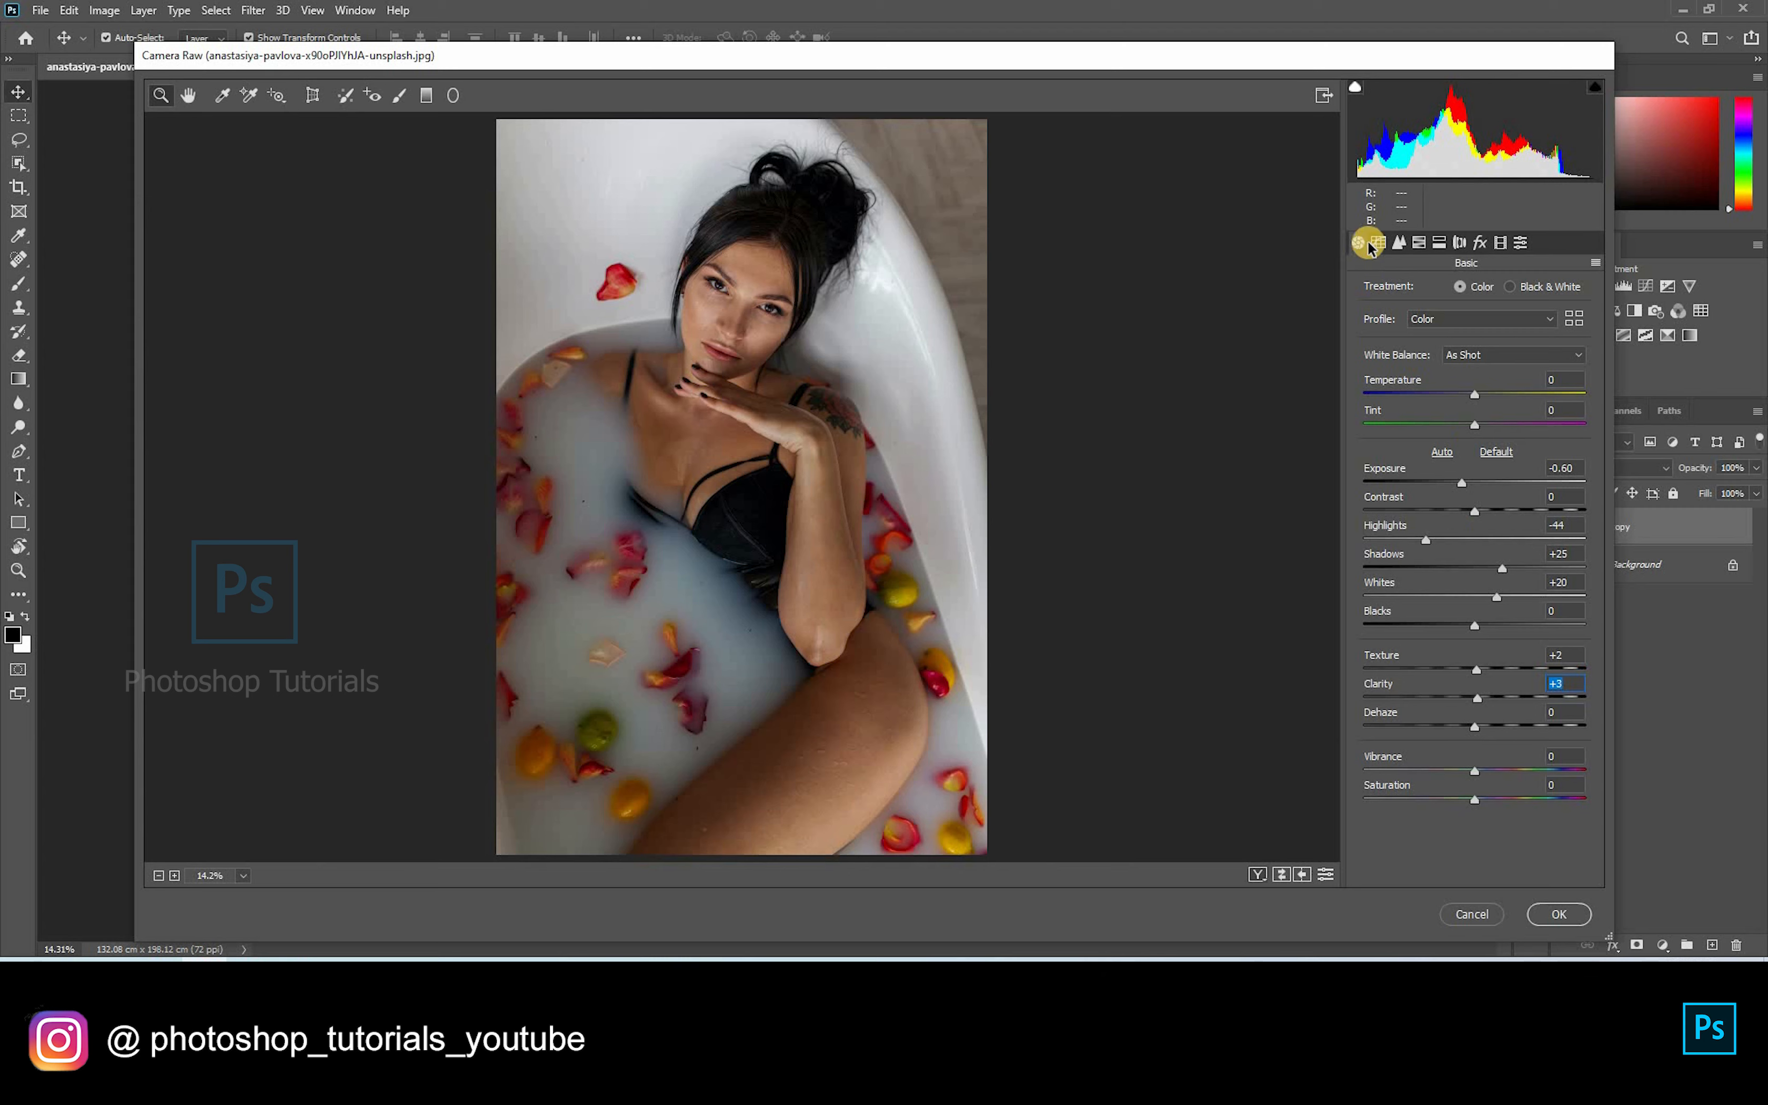
# Step: Set the sharpening amount to 50 and the luminance noise reduction to 20
pyautogui.hotkey('ctrl', 'alt', '3')
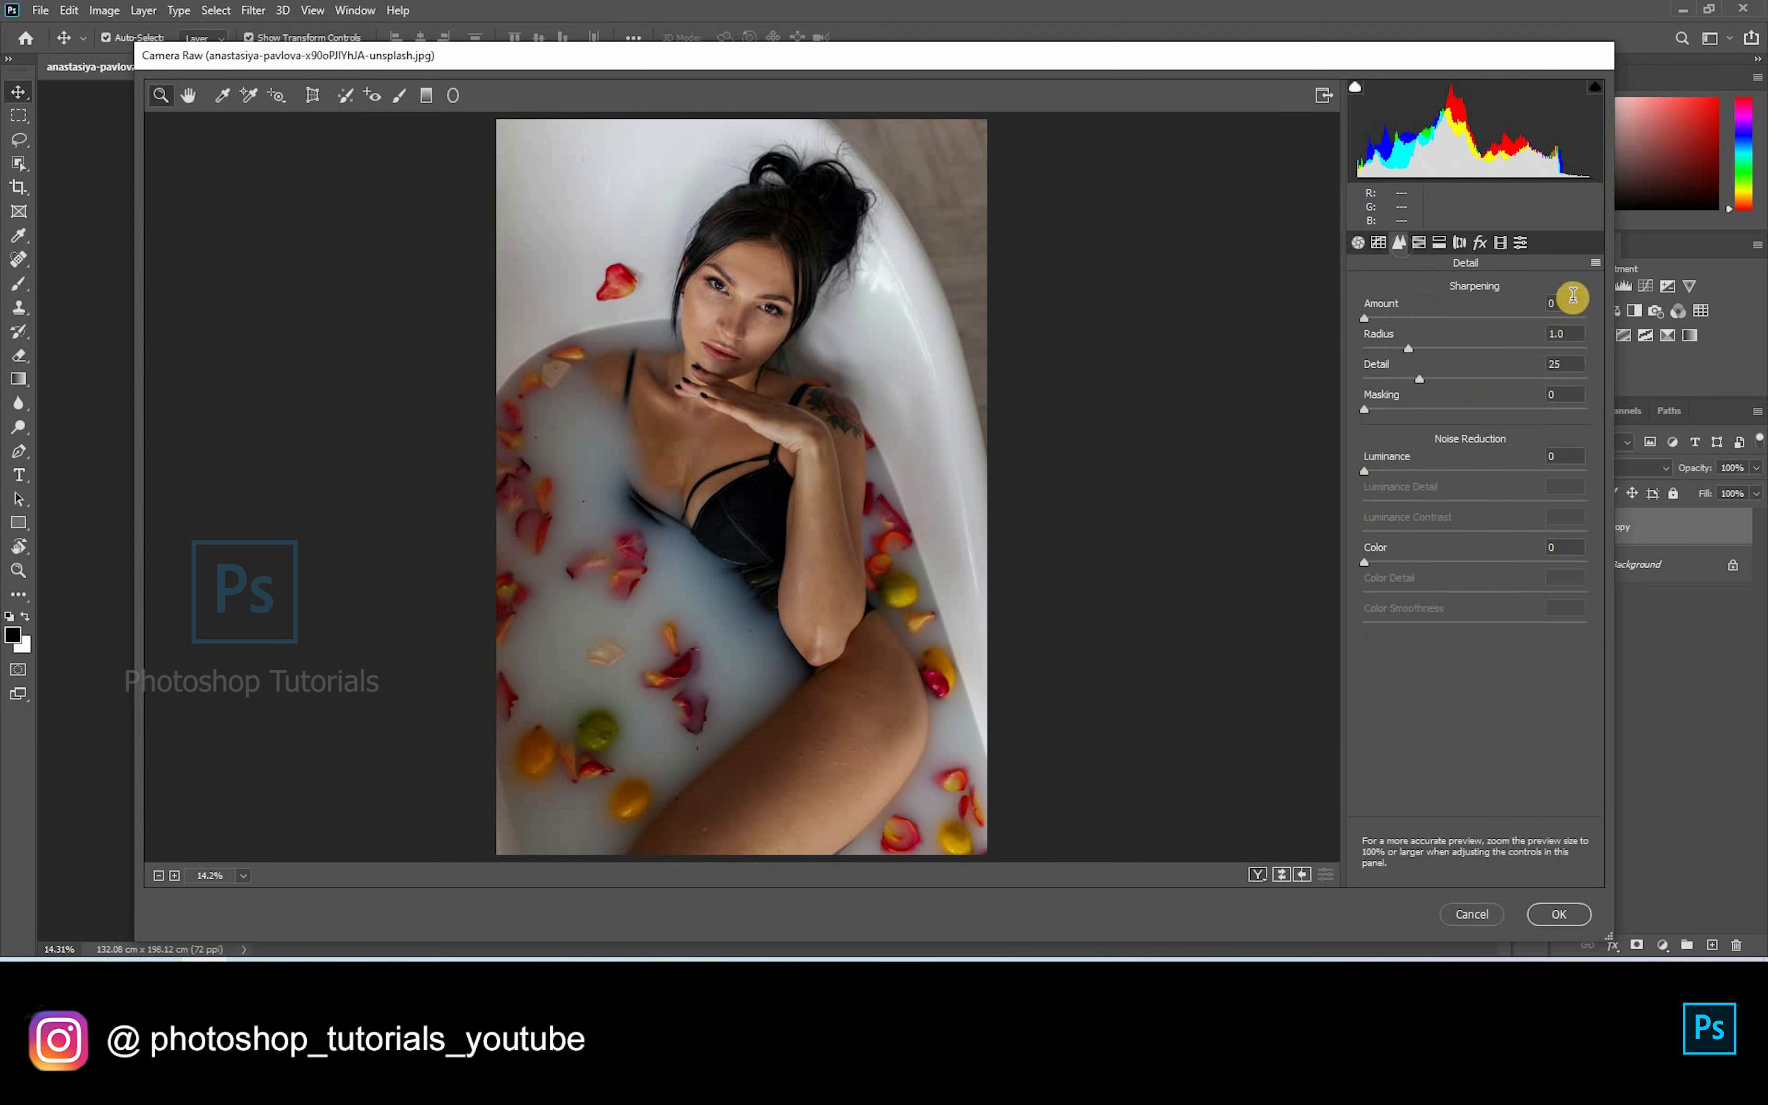
pyautogui.click(1463, 350)
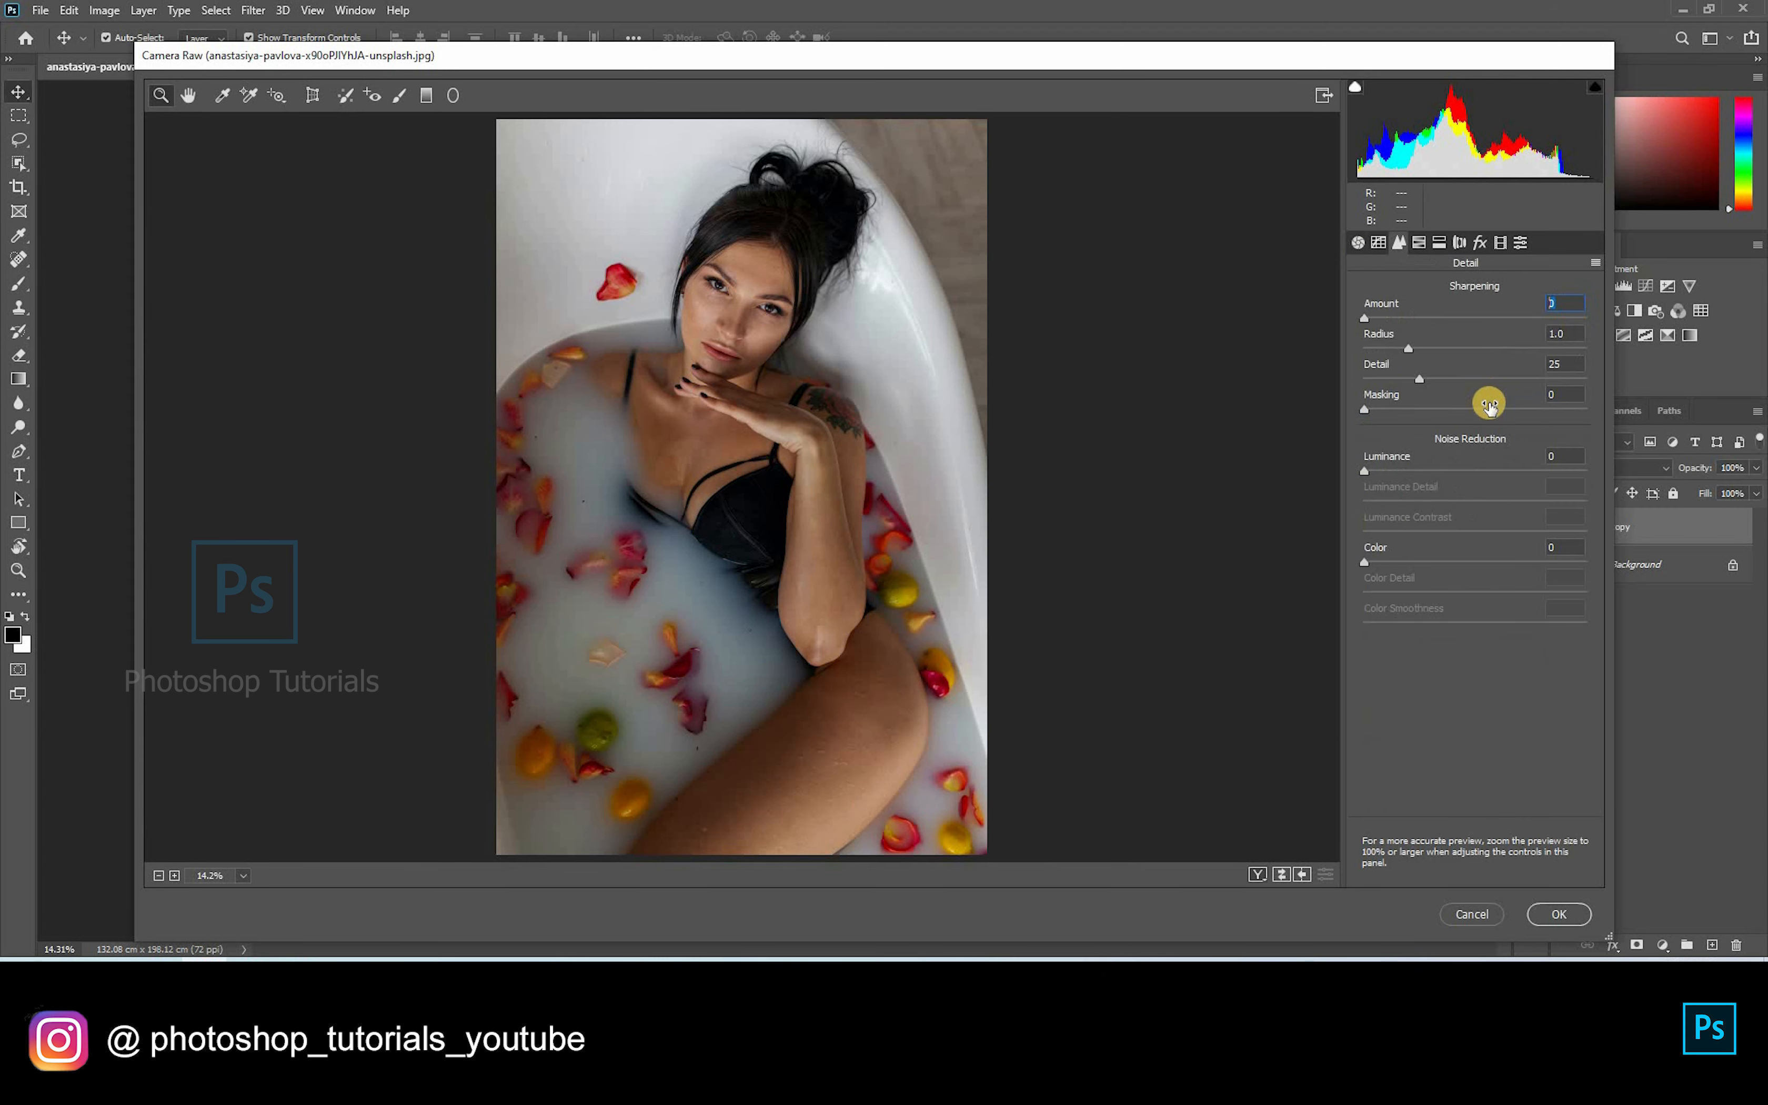
pyautogui.write('50')
pyautogui.click(1471, 489)
pyautogui.click(1463, 461)
pyautogui.write('20')
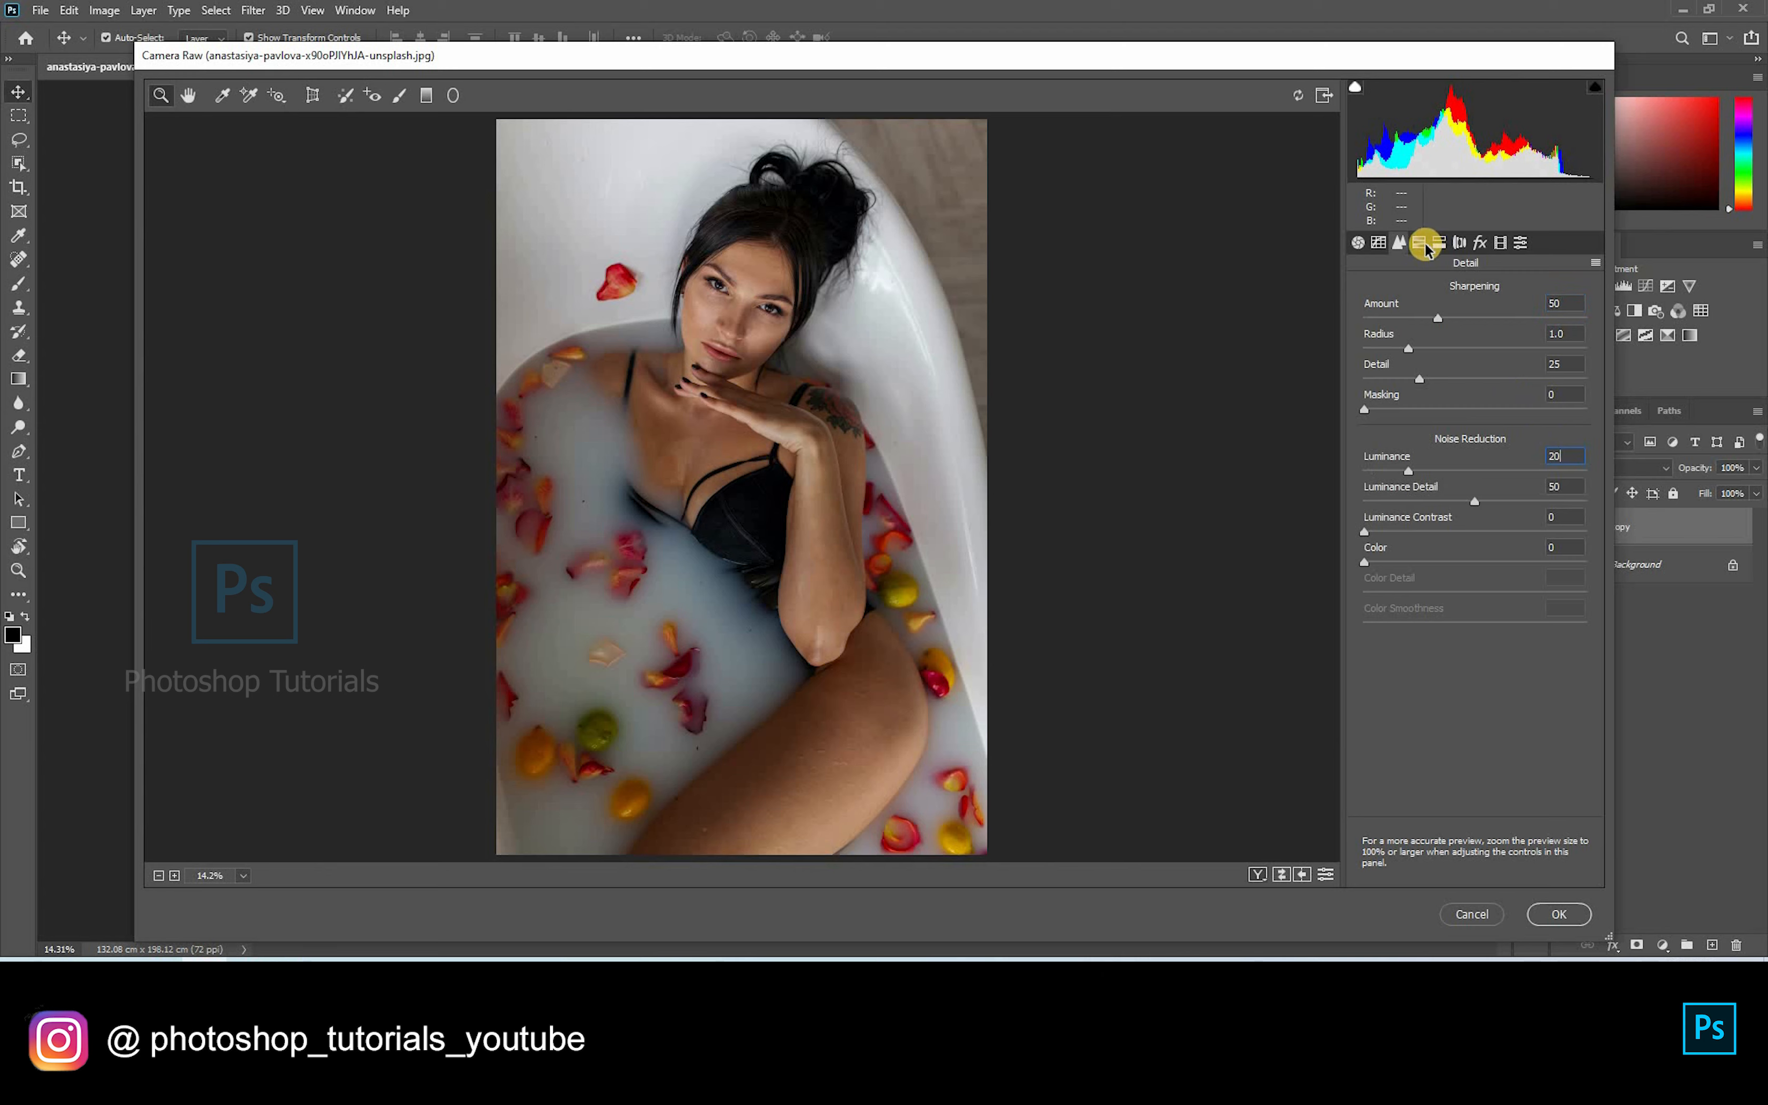
# Step: Adjust the HSL hues: Reds -18, Oranges +1 and Yellows -100, and raise the Purples and Magentas hues
pyautogui.click(1419, 244)
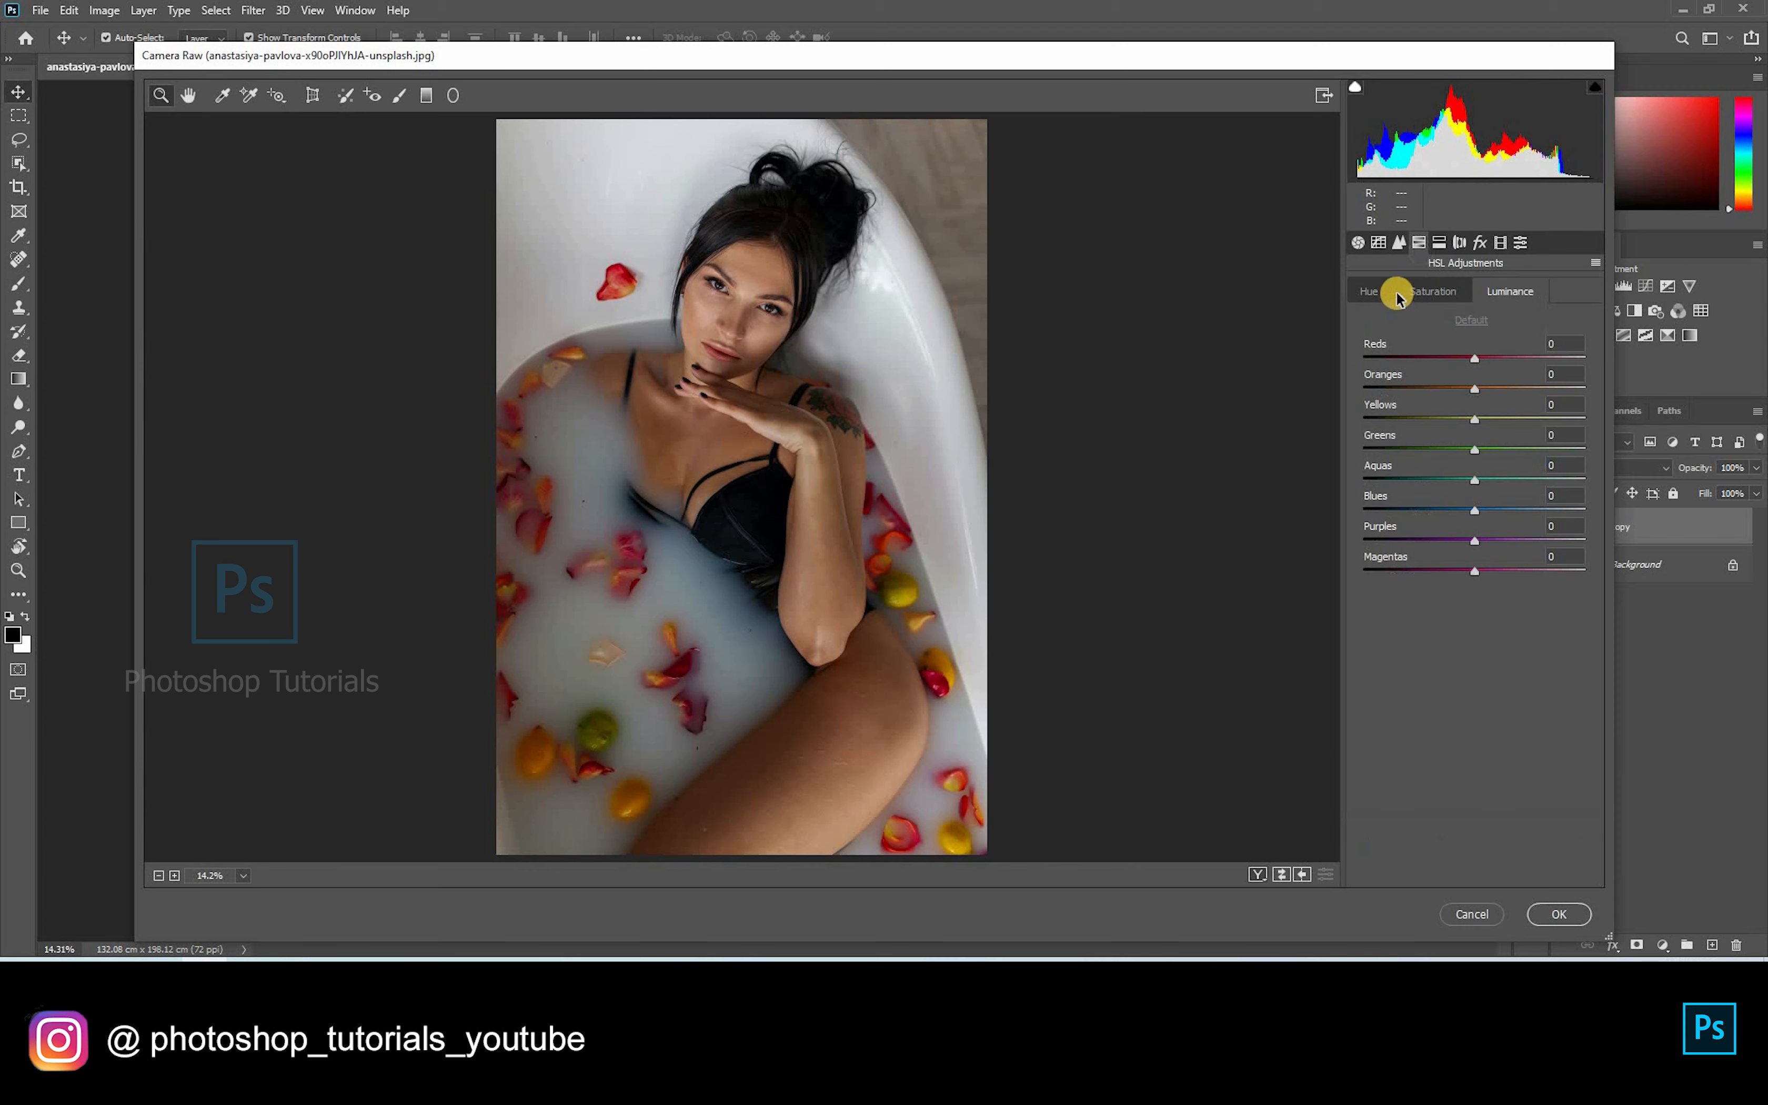
pyautogui.click(1373, 293)
pyautogui.moveTo(1475, 359); pyautogui.dragTo(1512, 423)
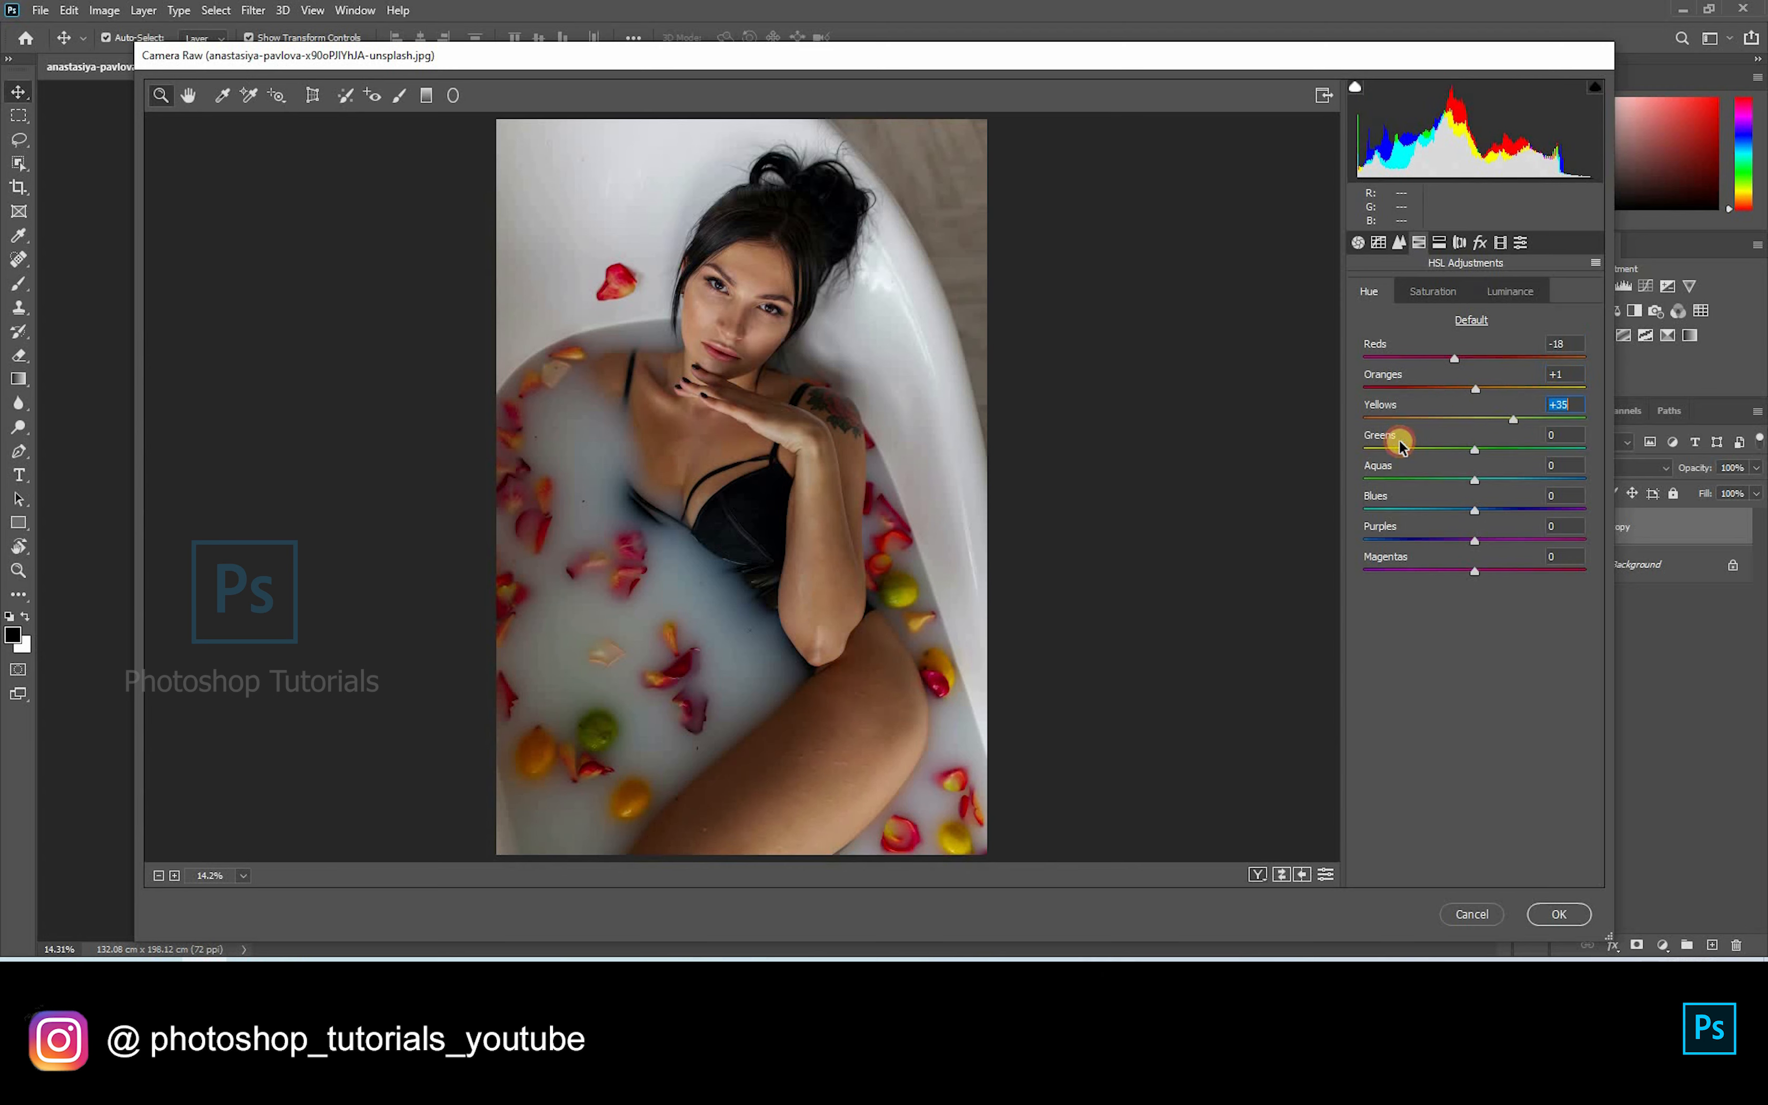
pyautogui.moveTo(1398, 440); pyautogui.dragTo(1326, 474)
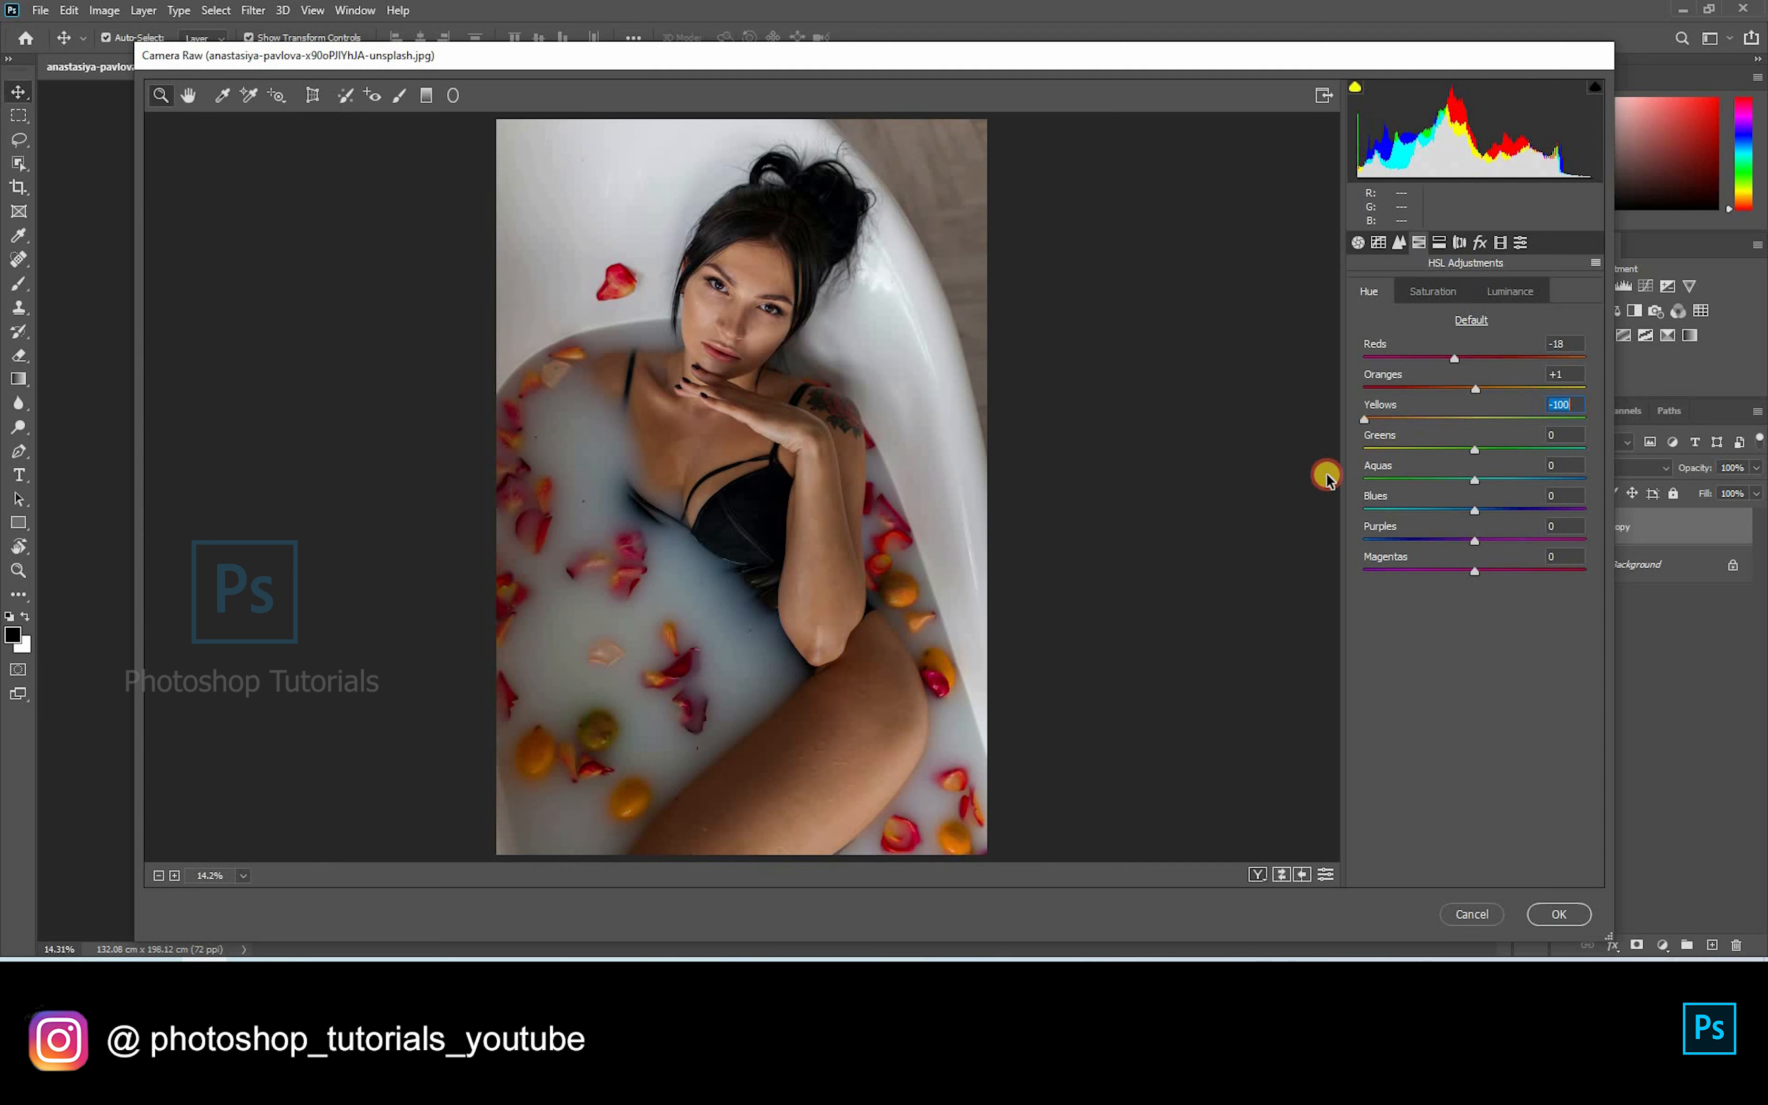
pyautogui.moveTo(1436, 474); pyautogui.dragTo(1504, 541)
pyautogui.click(1502, 574)
# Step: Set the HSL saturation of Reds to +32, Oranges to -10 and Purples to +16
pyautogui.click(1433, 301)
pyautogui.click(1496, 389)
pyautogui.moveTo(1459, 398); pyautogui.dragTo(1471, 397)
pyautogui.click(1506, 361)
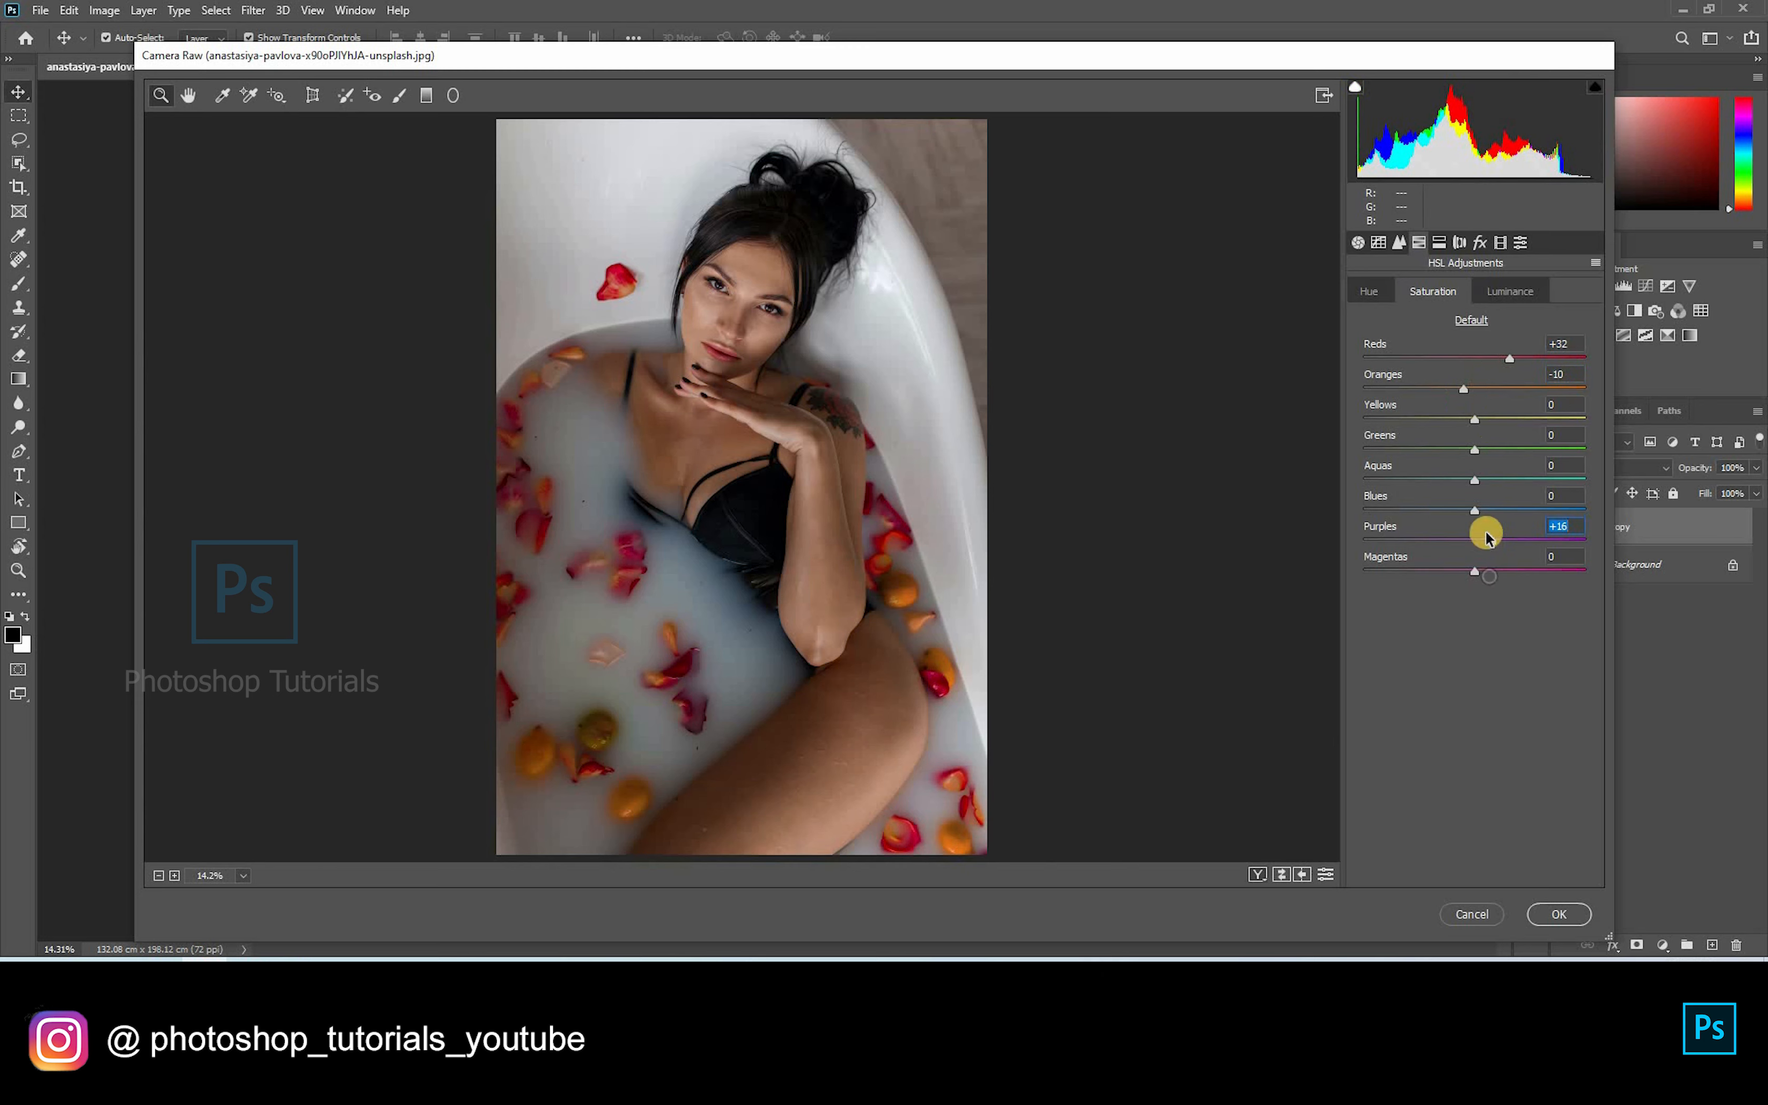
# Step: Set the HSL saturation of Greens to +15, Aquas to -62 and Blues to -68
pyautogui.moveTo(1472, 449); pyautogui.dragTo(1490, 450)
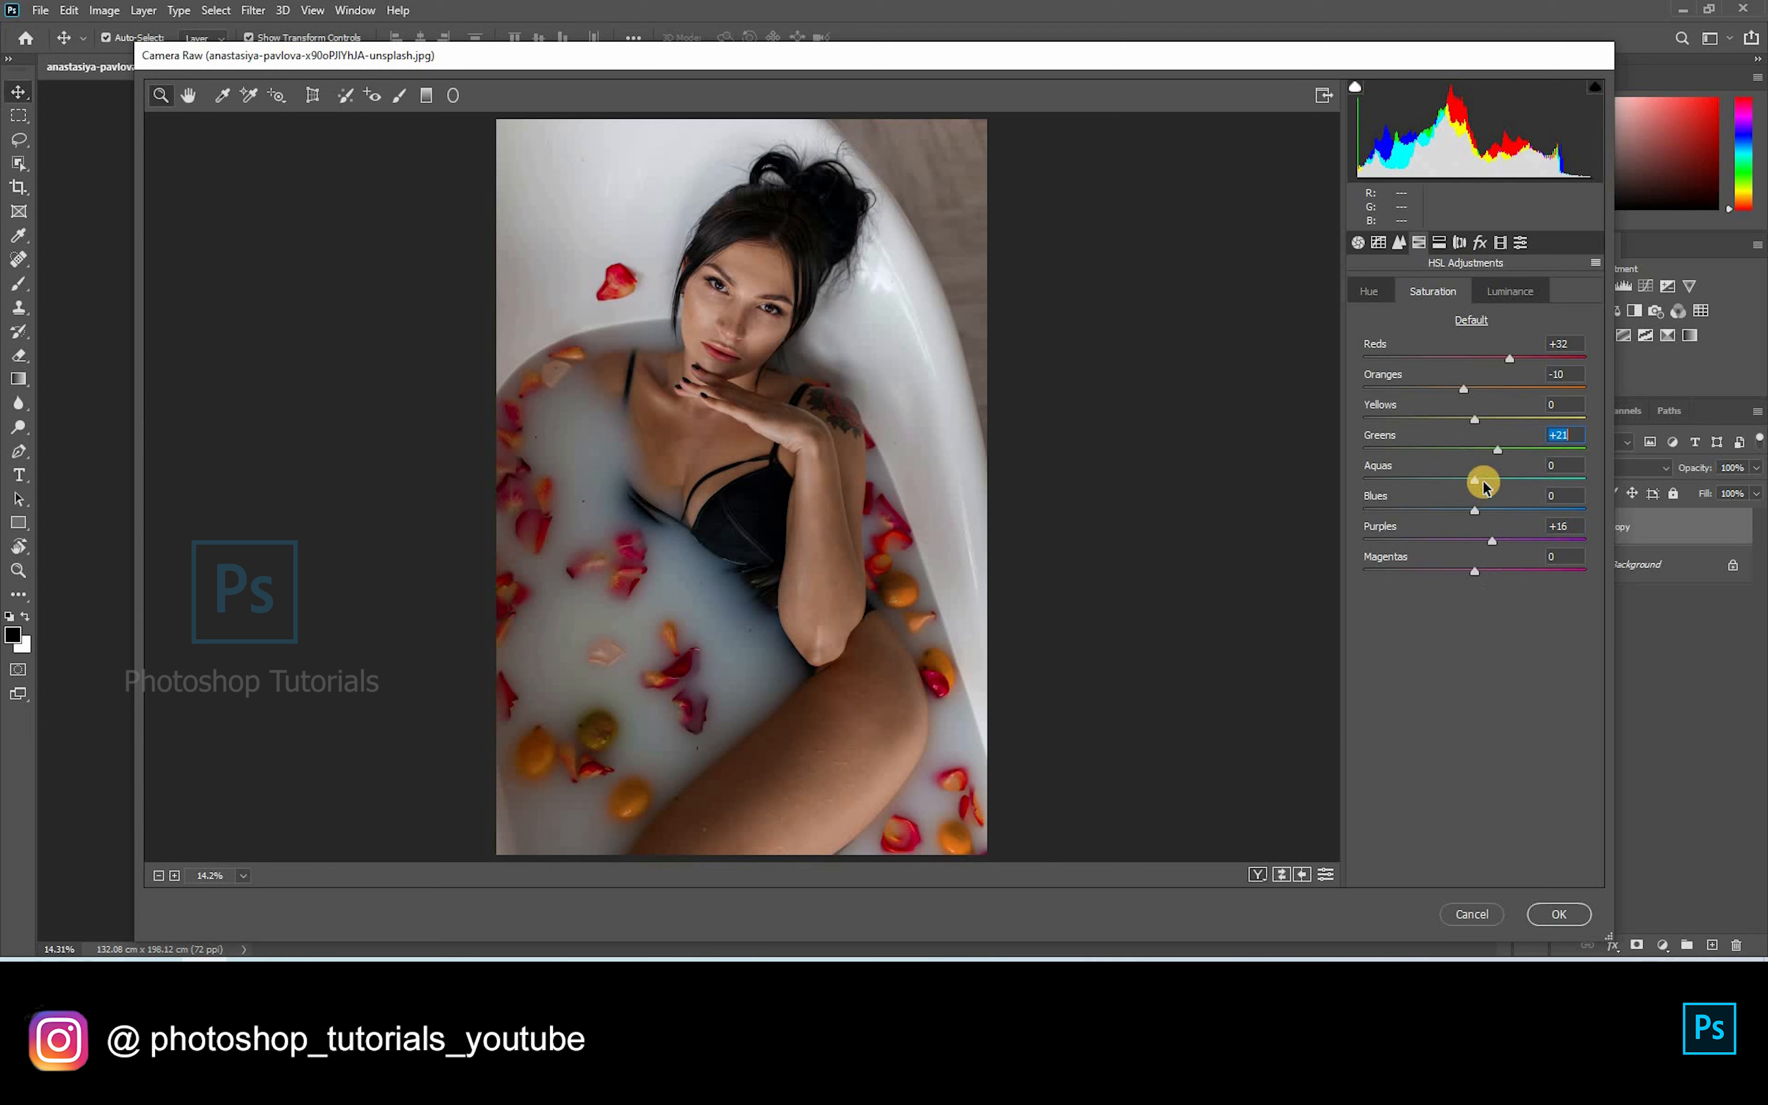
pyautogui.click(1436, 480)
pyautogui.click(1434, 511)
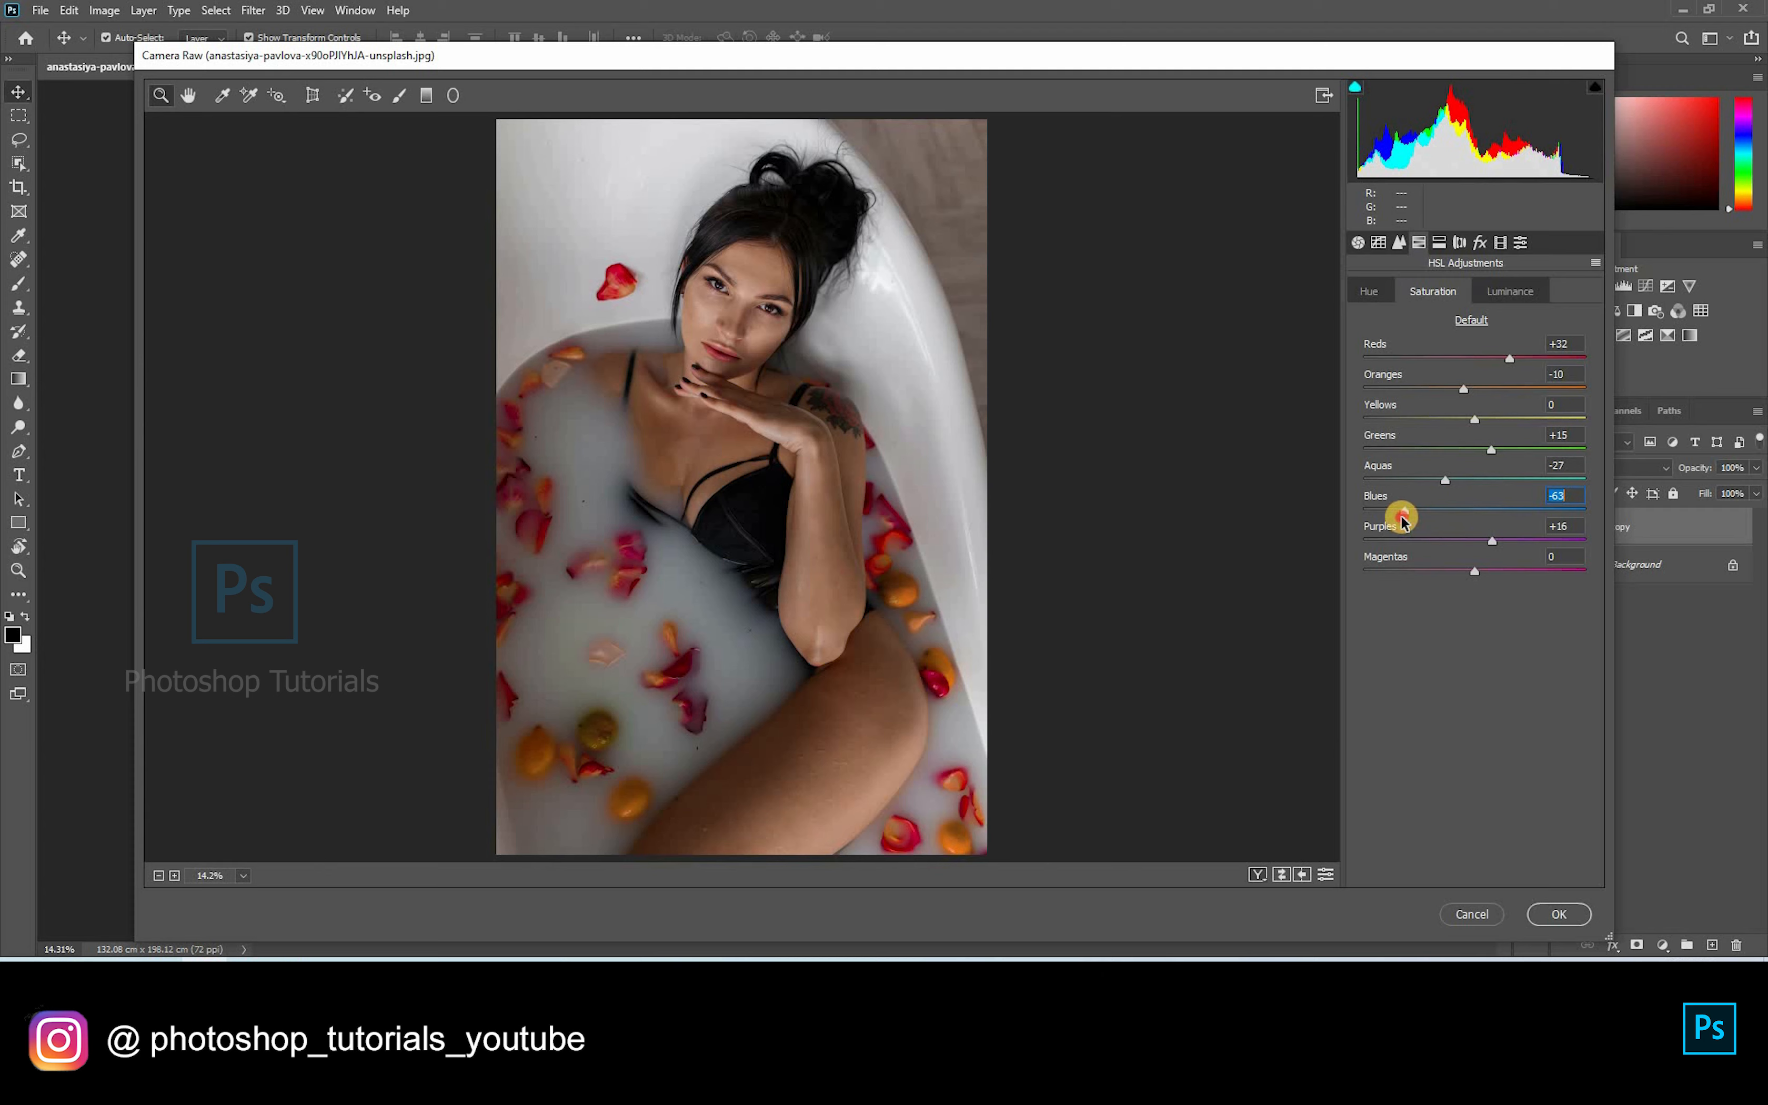
pyautogui.moveTo(1401, 521)
pyautogui.mouseDown()
pyautogui.moveTo(1433, 465)
pyautogui.moveTo(1400, 490)
pyautogui.mouseUp()
# Step: Set the HSL luminance of Oranges to +2, Purples to -18 and Magentas to -12
pyautogui.click(1490, 295)
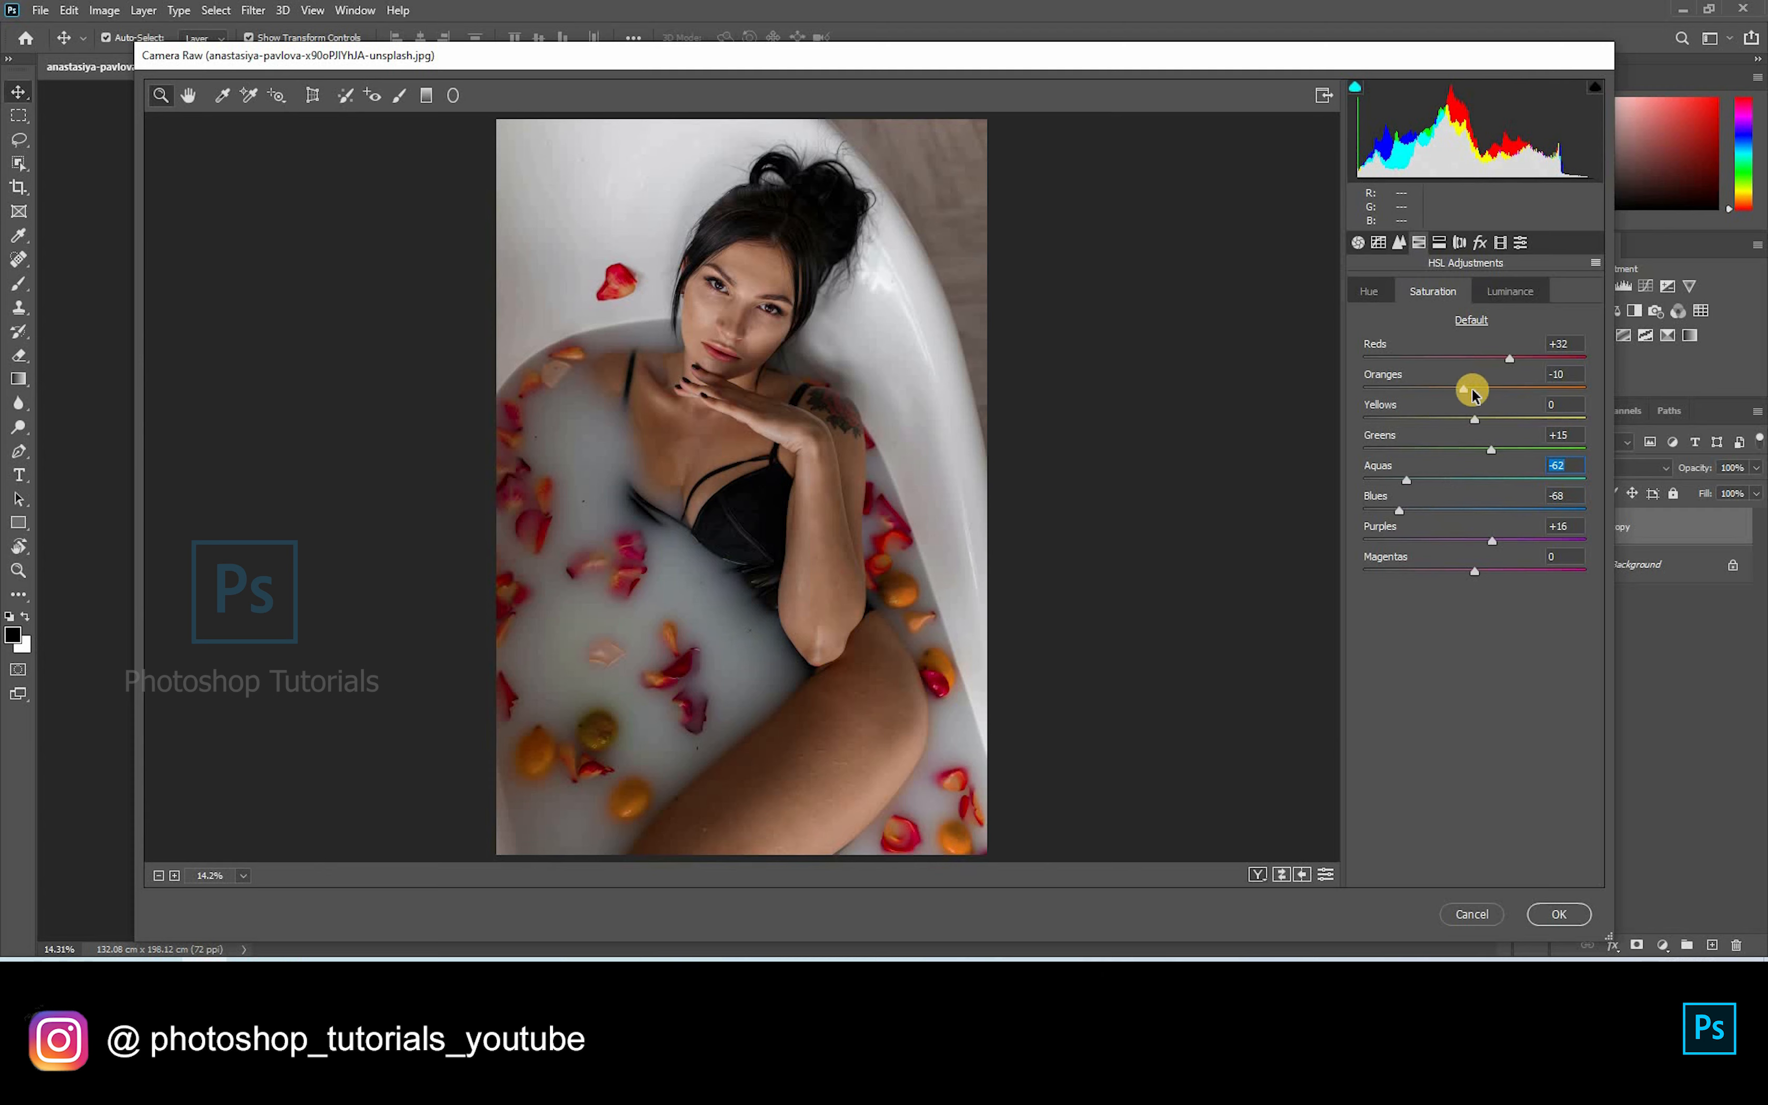
pyautogui.moveTo(1464, 399); pyautogui.dragTo(1461, 571)
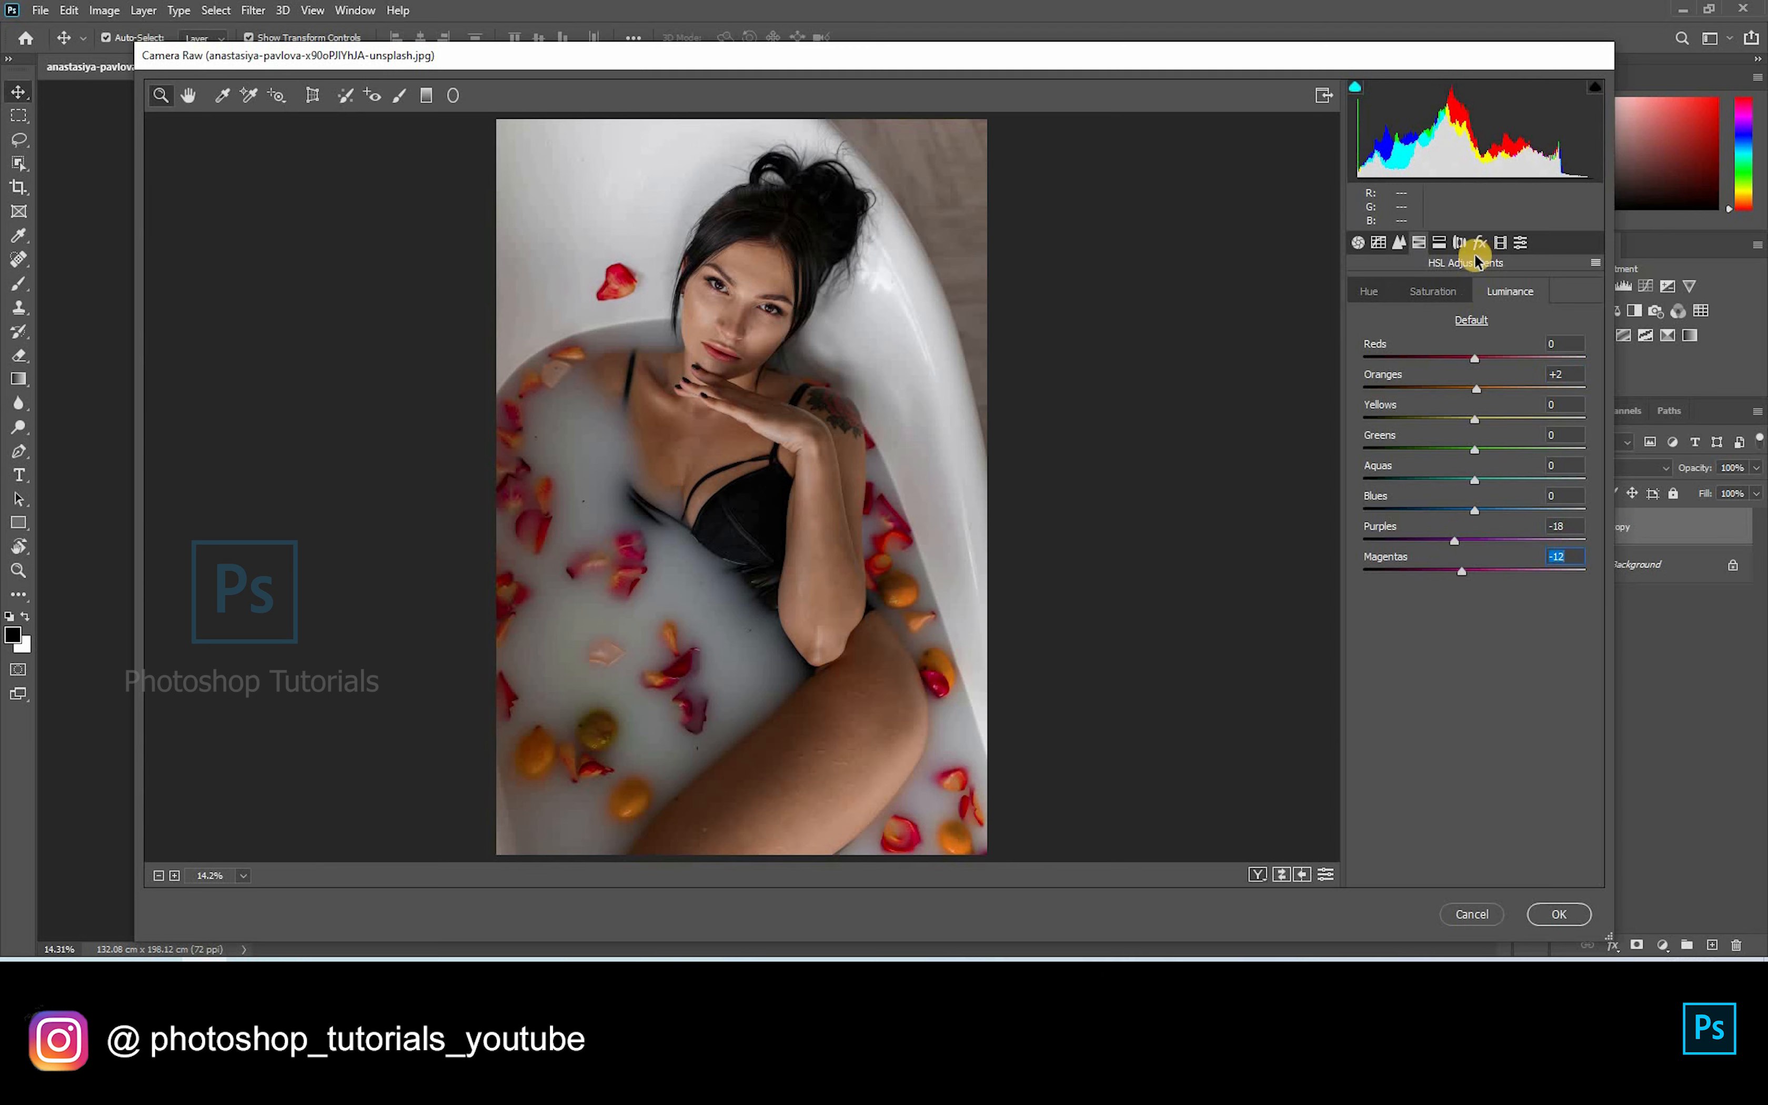
# Step: Split-tone the highlights with a hue of 191 and a saturation of 14
pyautogui.click(1439, 242)
pyautogui.click(1395, 347)
pyautogui.moveTo(1422, 325); pyautogui.dragTo(1484, 329)
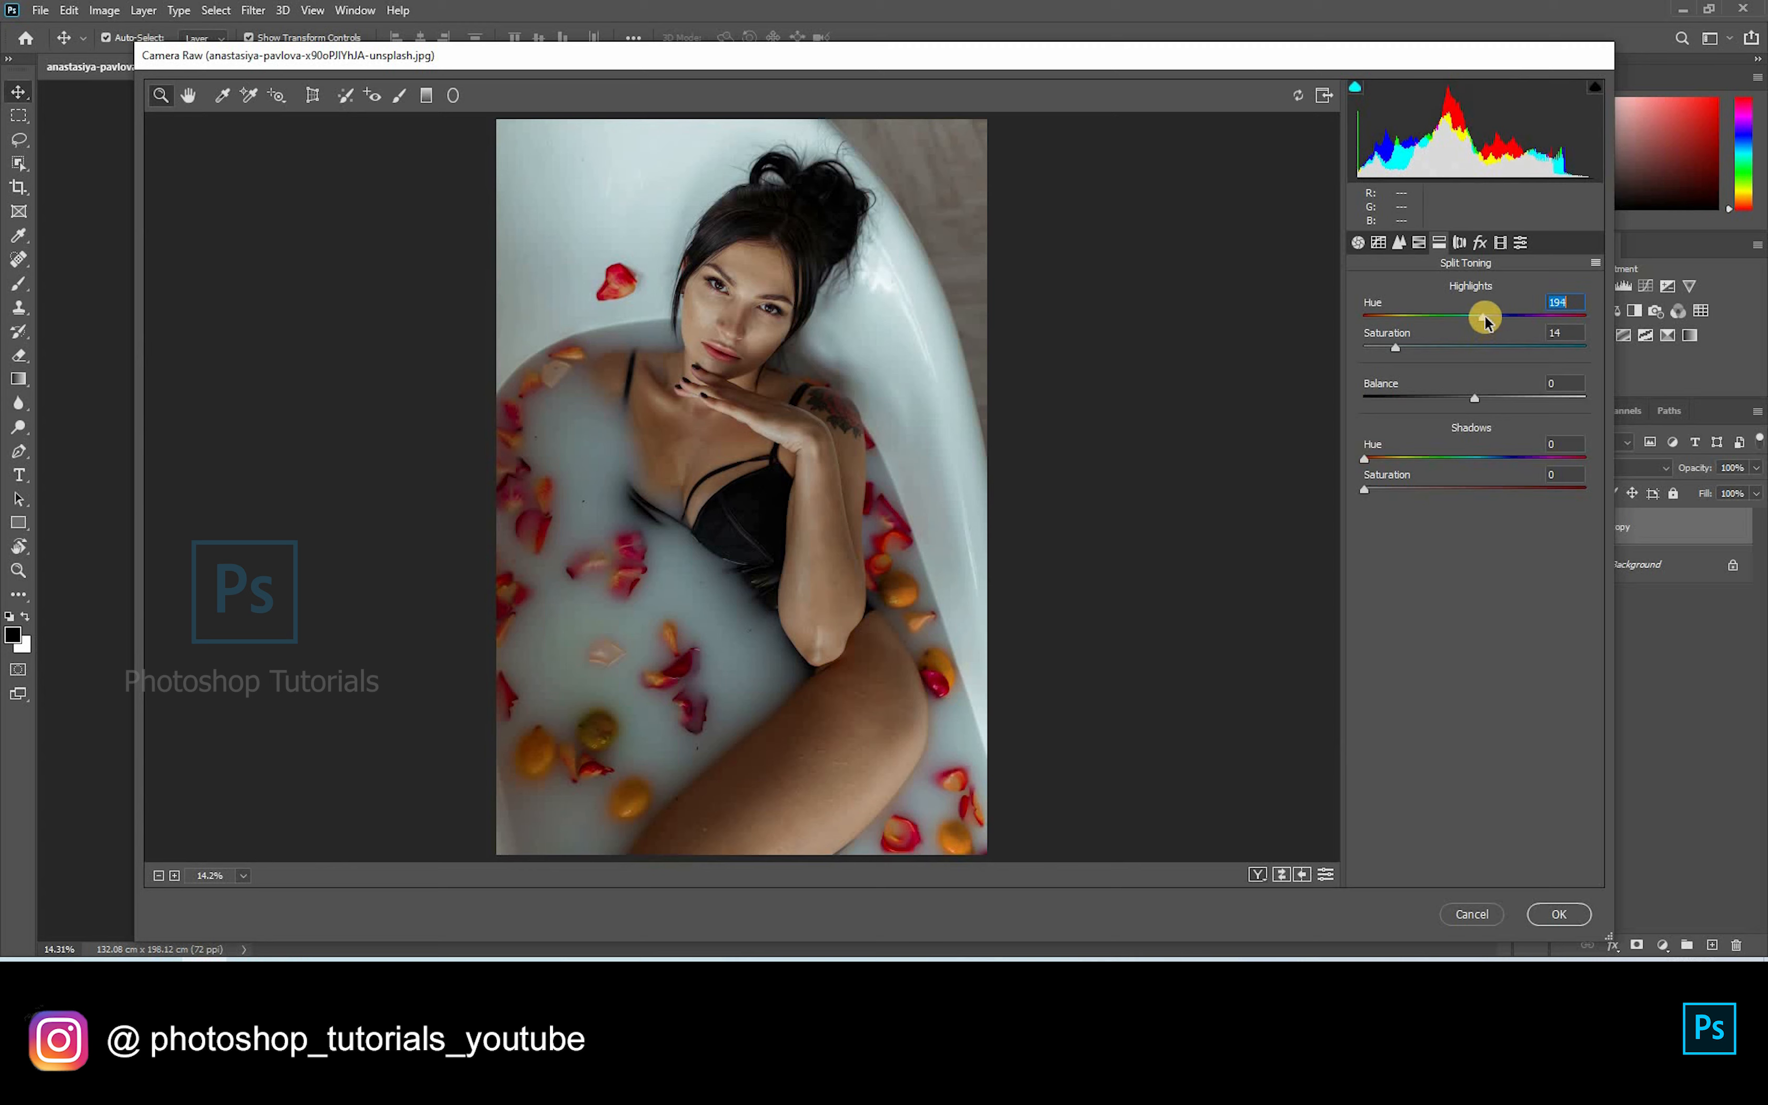
pyautogui.moveTo(1476, 327); pyautogui.dragTo(1471, 328)
pyautogui.click(1484, 328)
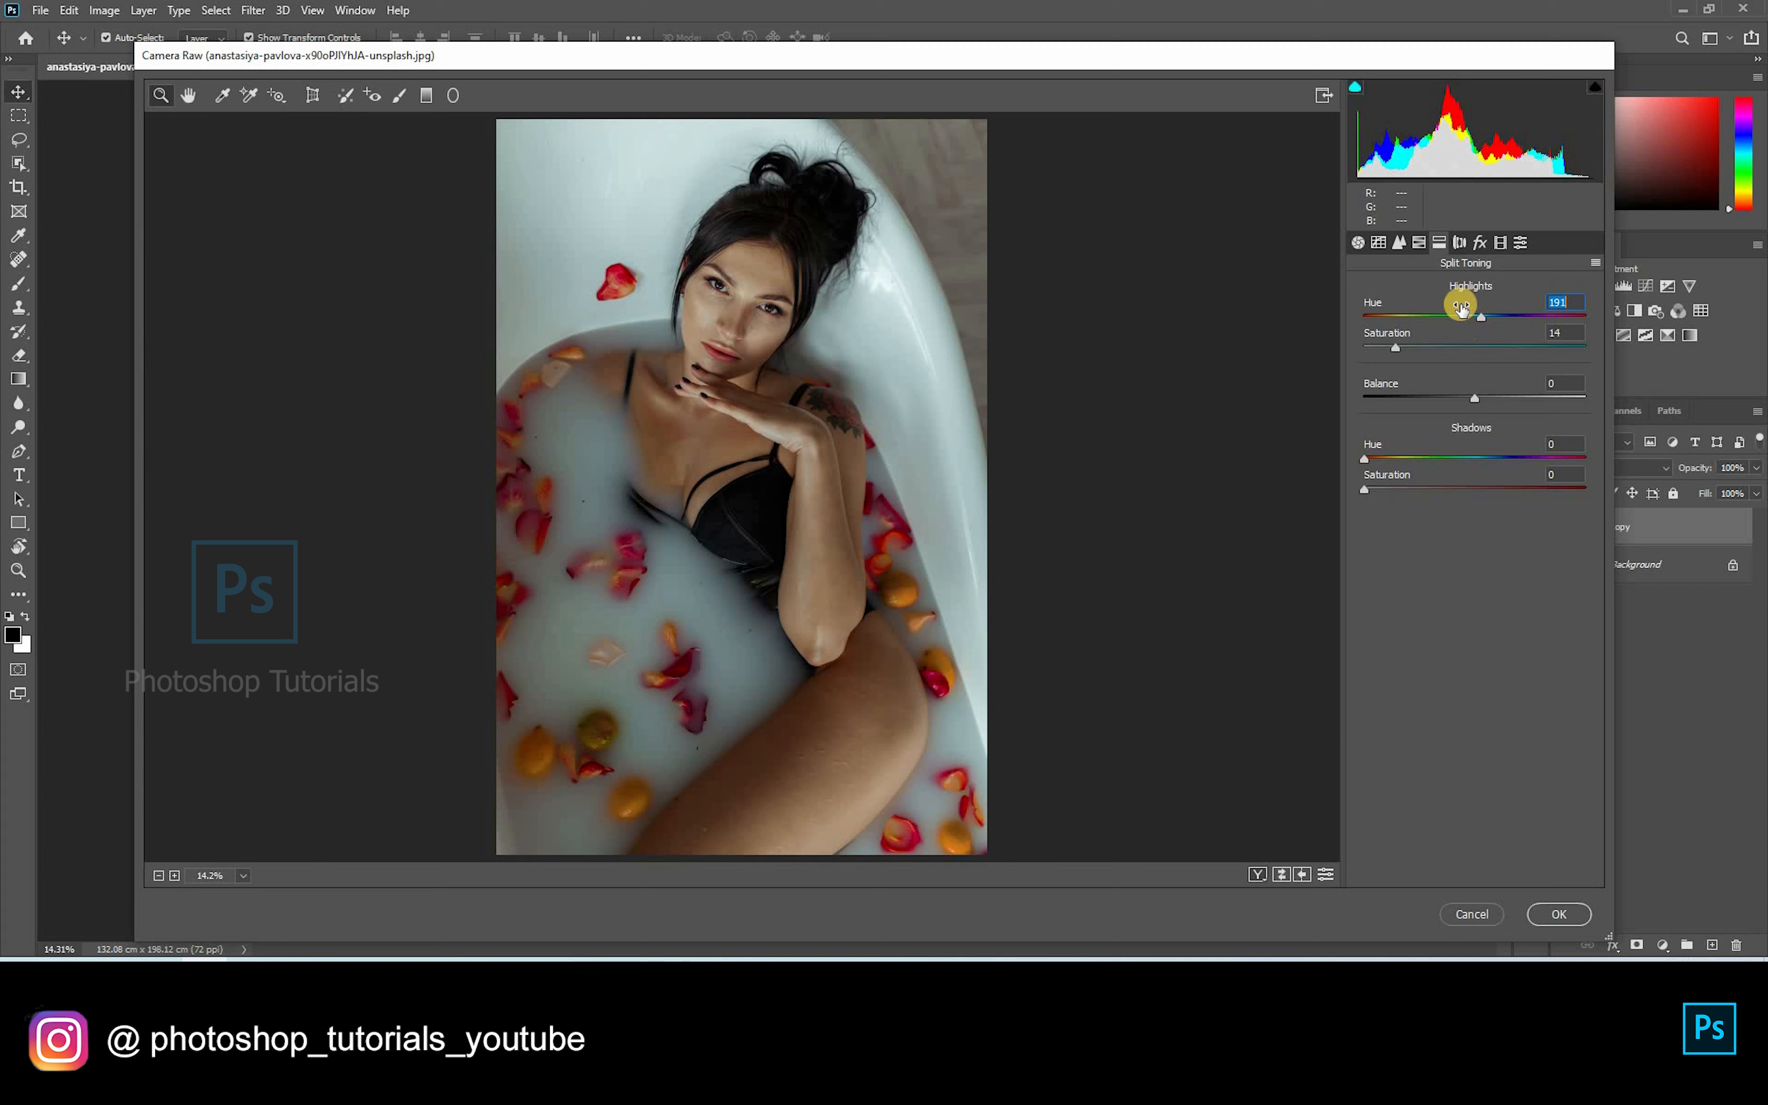
# Step: Calibrate Blue Primary to hue -3 and saturation +20, Green Primary to saturation +15, and Red Primary to hue +7 and saturation -7
pyautogui.click(1499, 242)
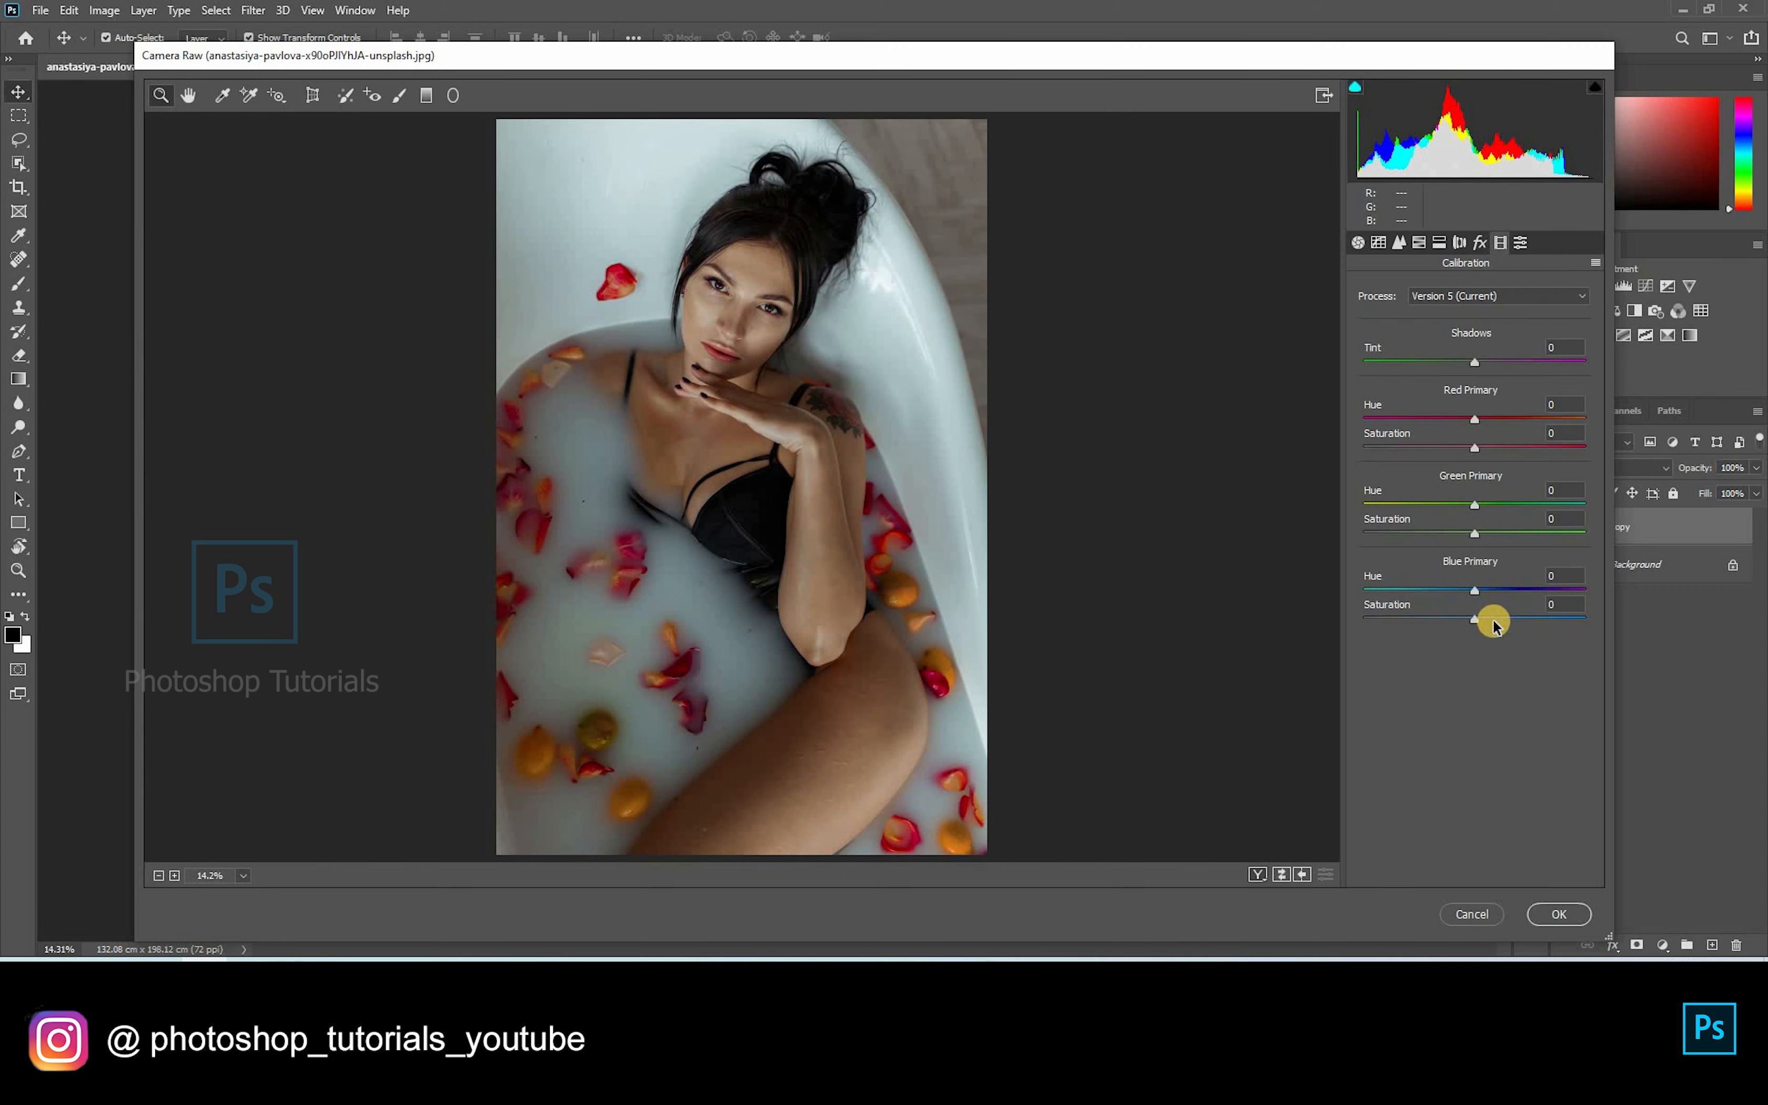
pyautogui.click(1496, 620)
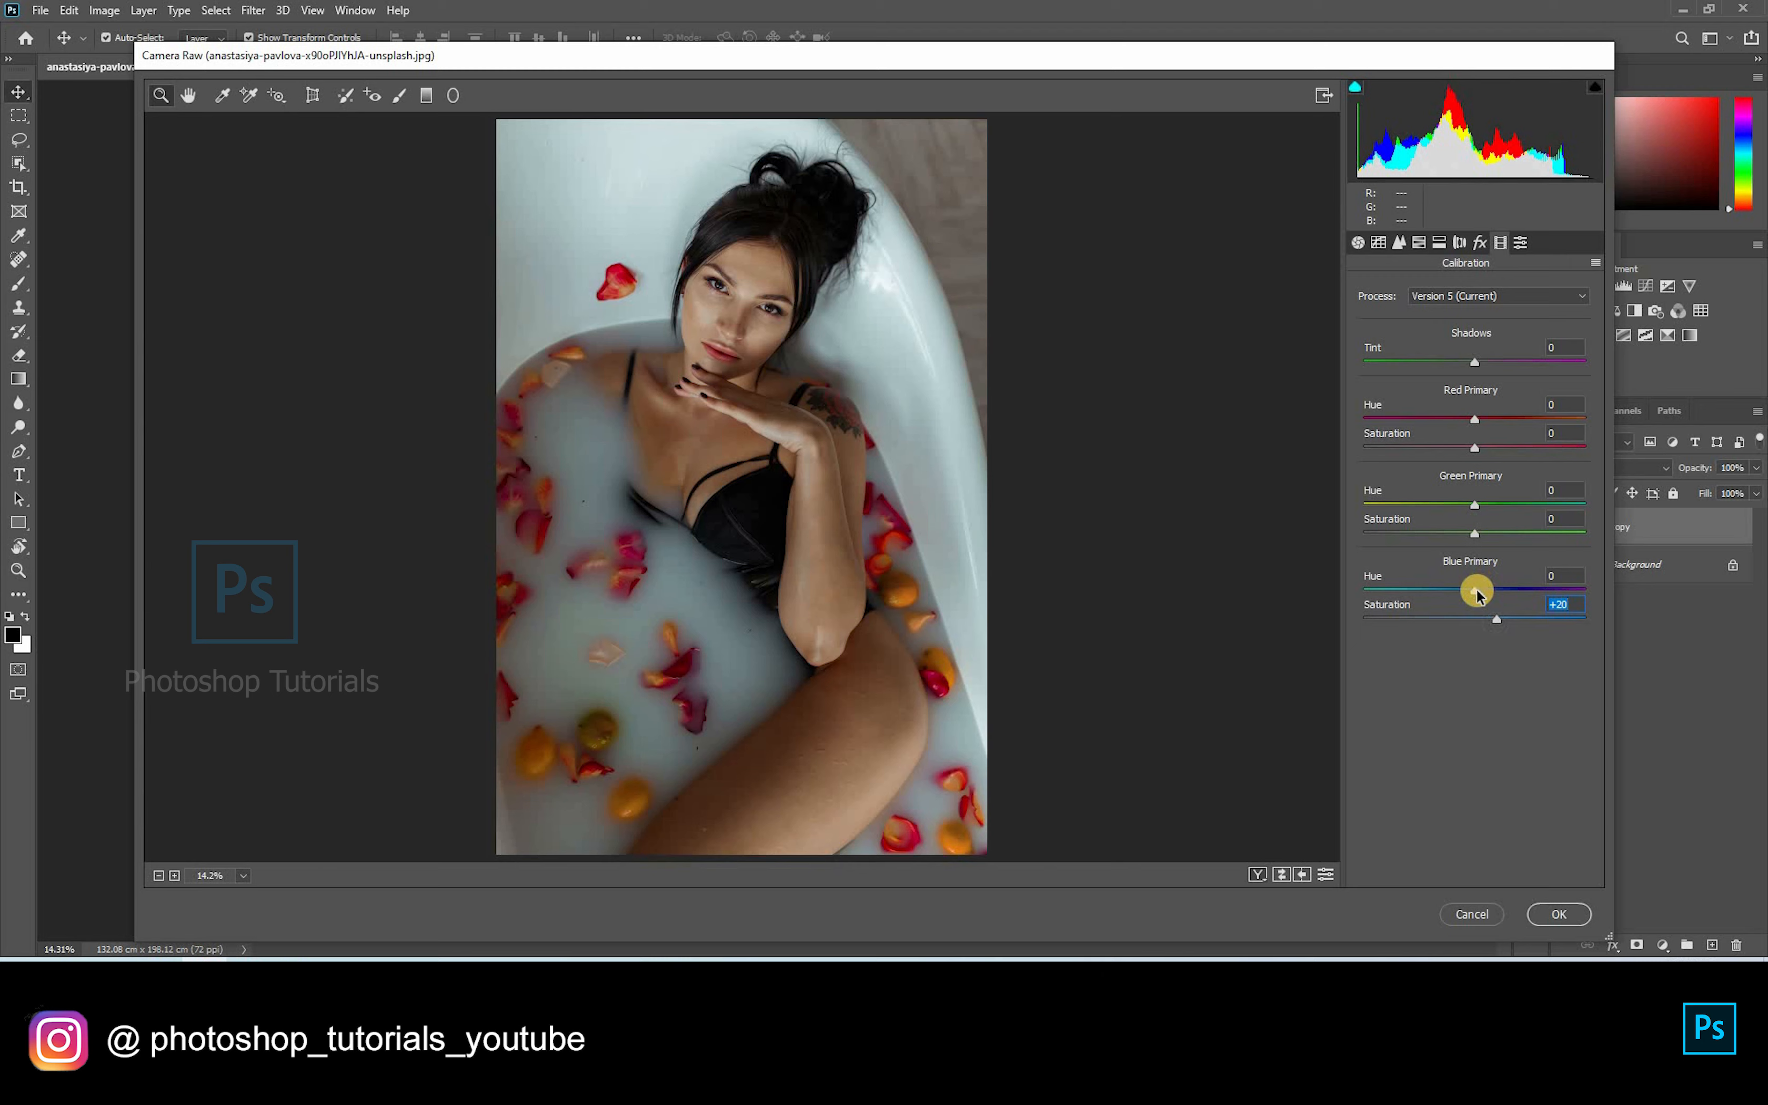
pyautogui.click(1465, 590)
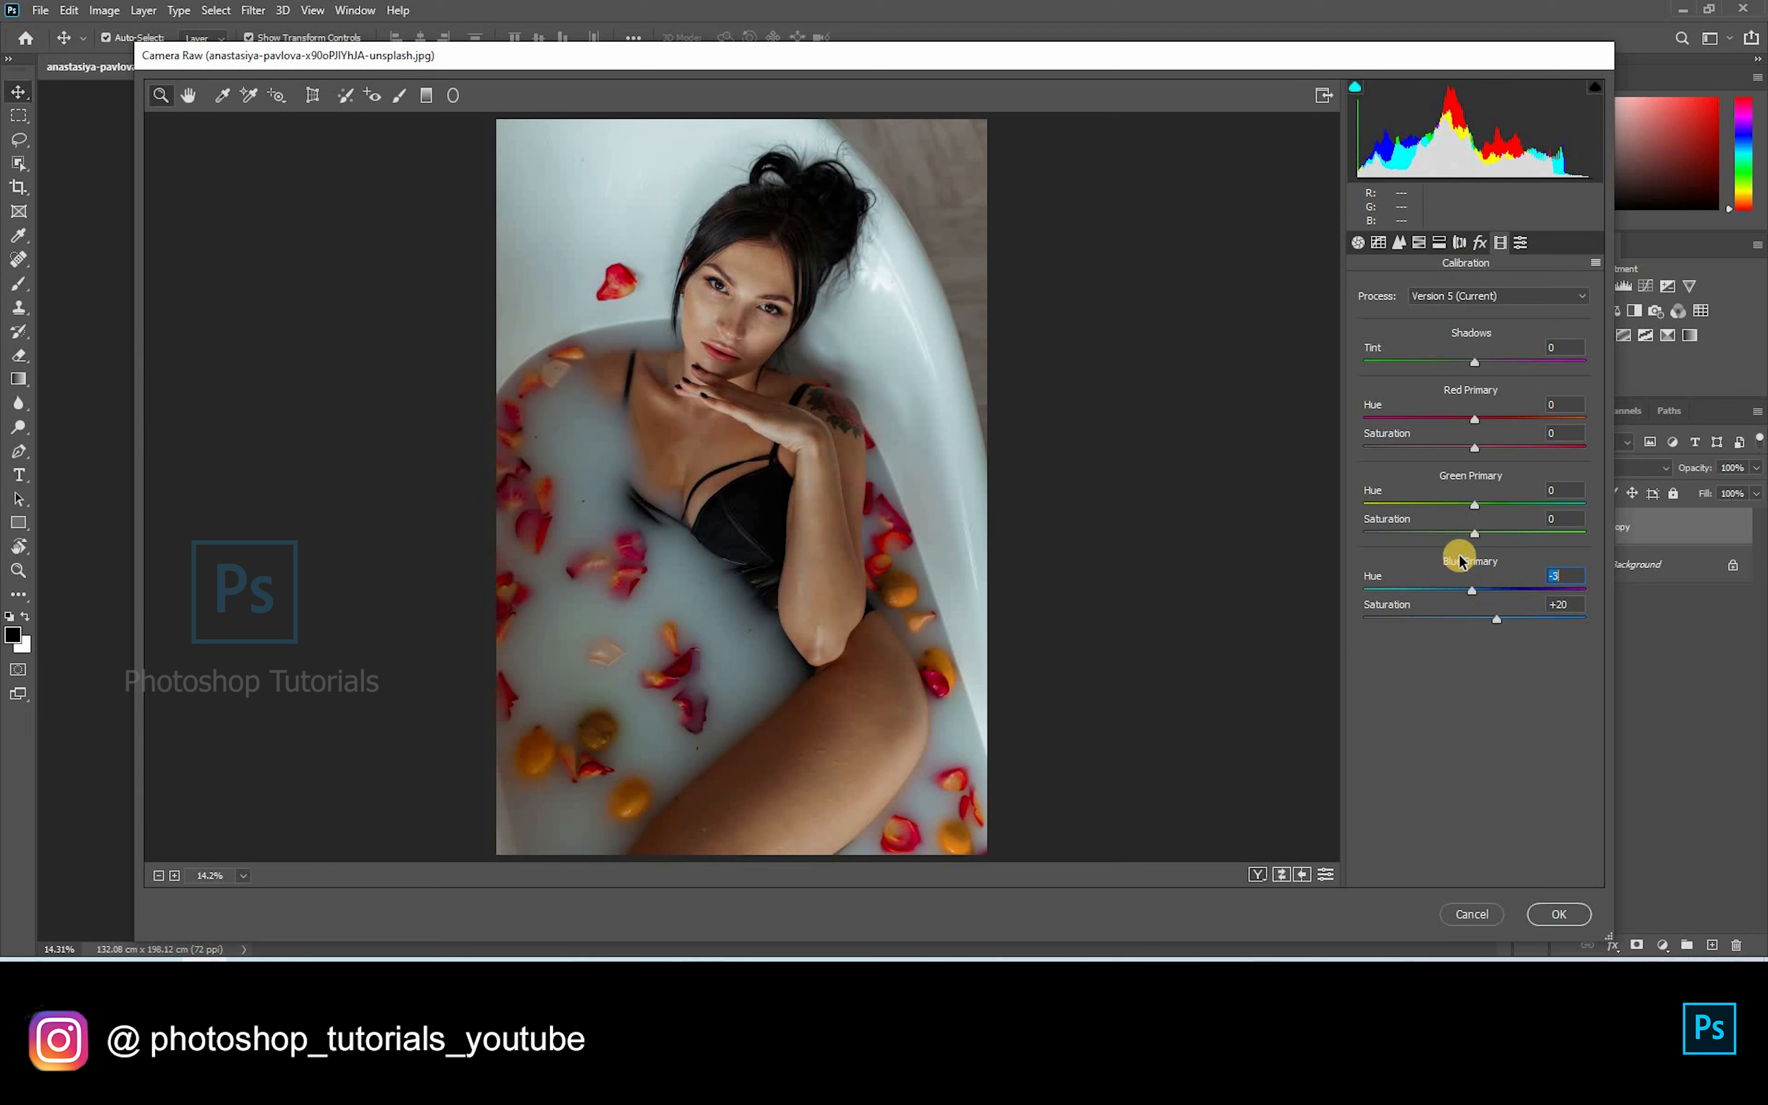
pyautogui.click(1490, 533)
pyautogui.click(1475, 503)
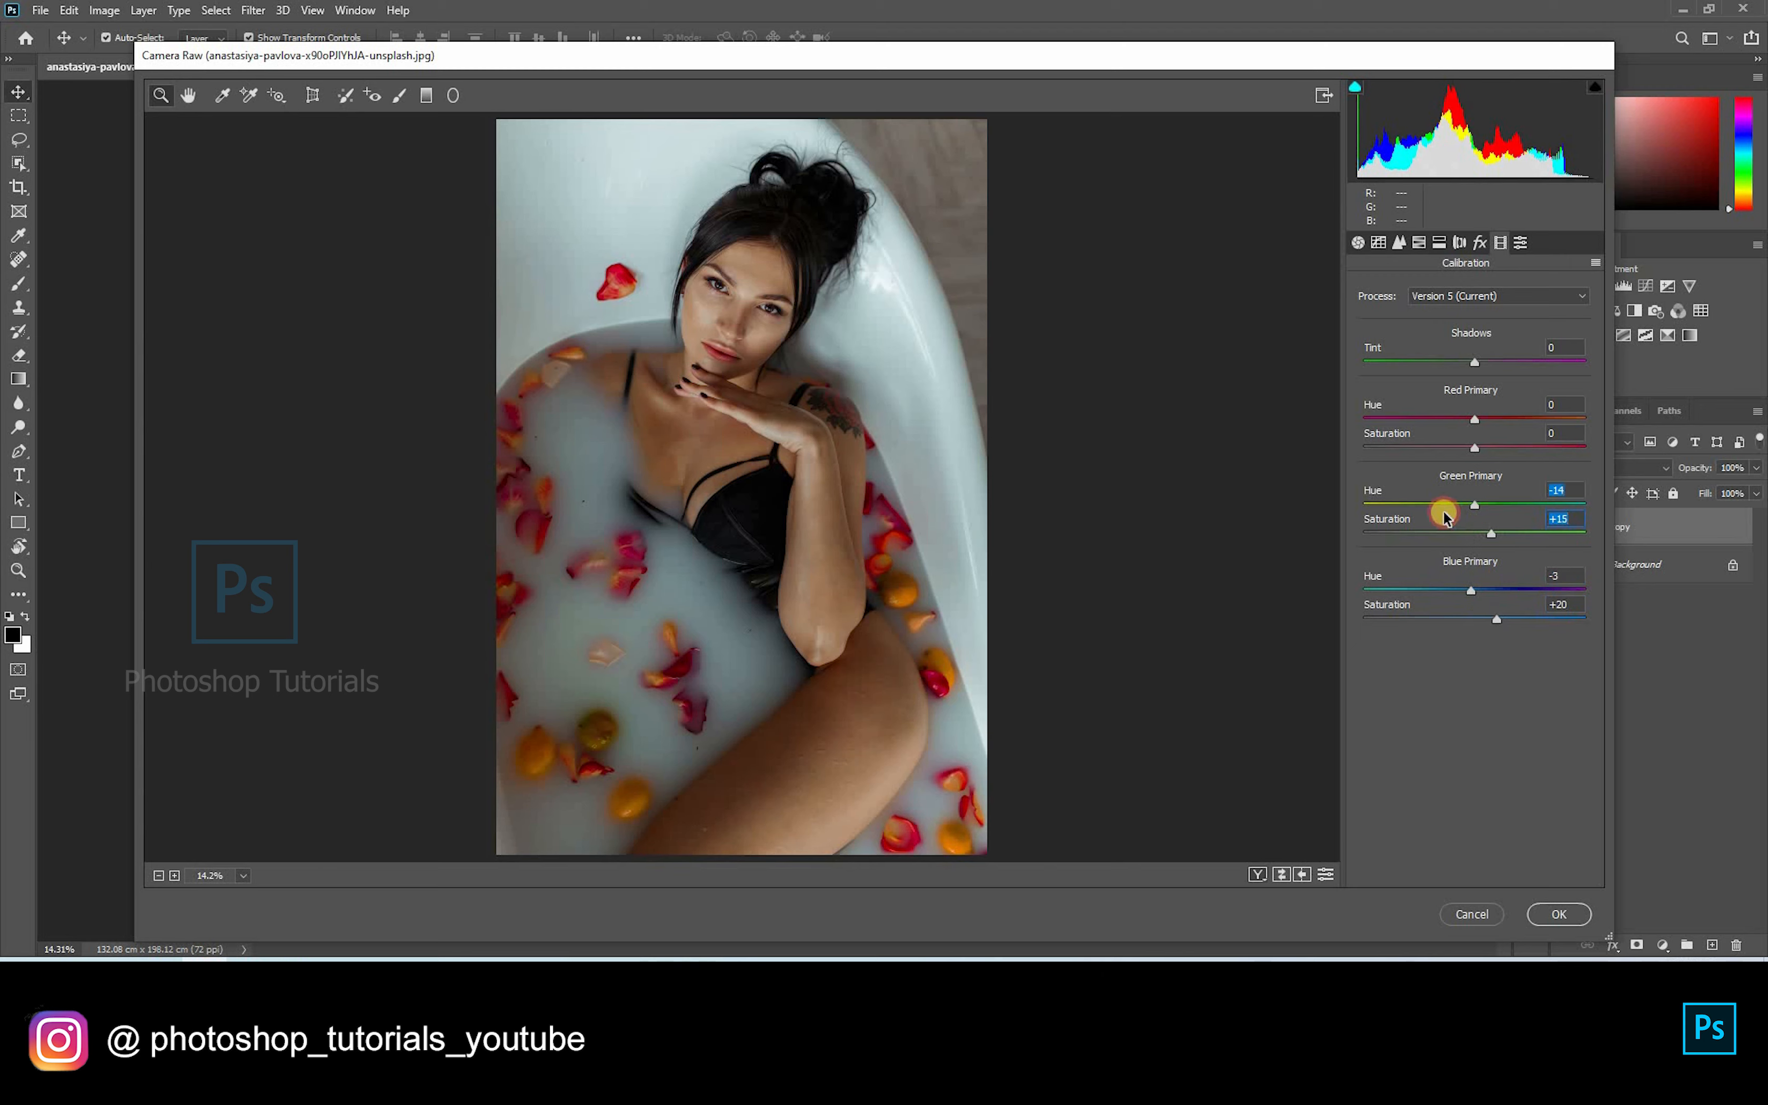
pyautogui.moveTo(1486, 504); pyautogui.dragTo(1486, 419)
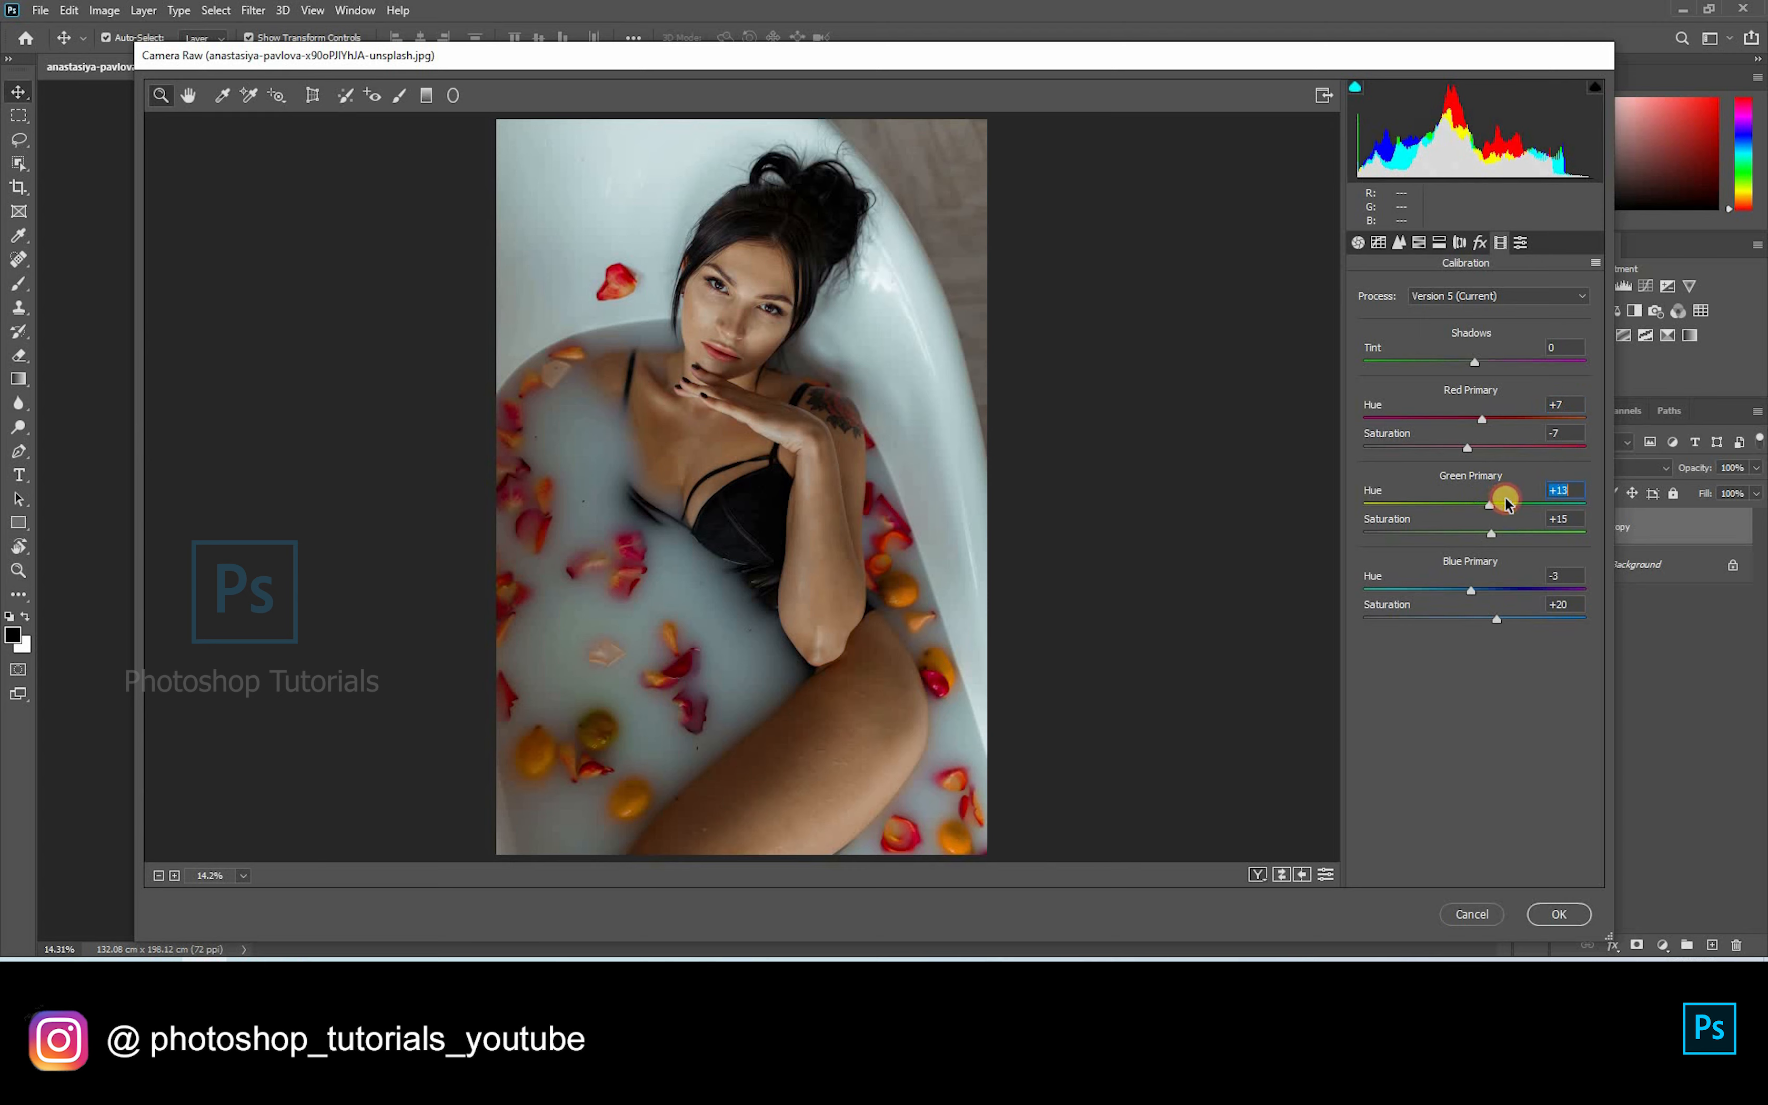
# Step: Set the Green Primary hue to +23 and Blue Primary hue to -2, readjust Red Primary, and apply the Camera Raw filter
pyautogui.moveTo(1522, 498); pyautogui.dragTo(1489, 501)
pyautogui.moveTo(1511, 502); pyautogui.dragTo(1508, 503)
pyautogui.moveTo(1469, 588); pyautogui.dragTo(1472, 589)
pyautogui.click(1483, 504)
pyautogui.moveTo(1516, 500); pyautogui.dragTo(1499, 503)
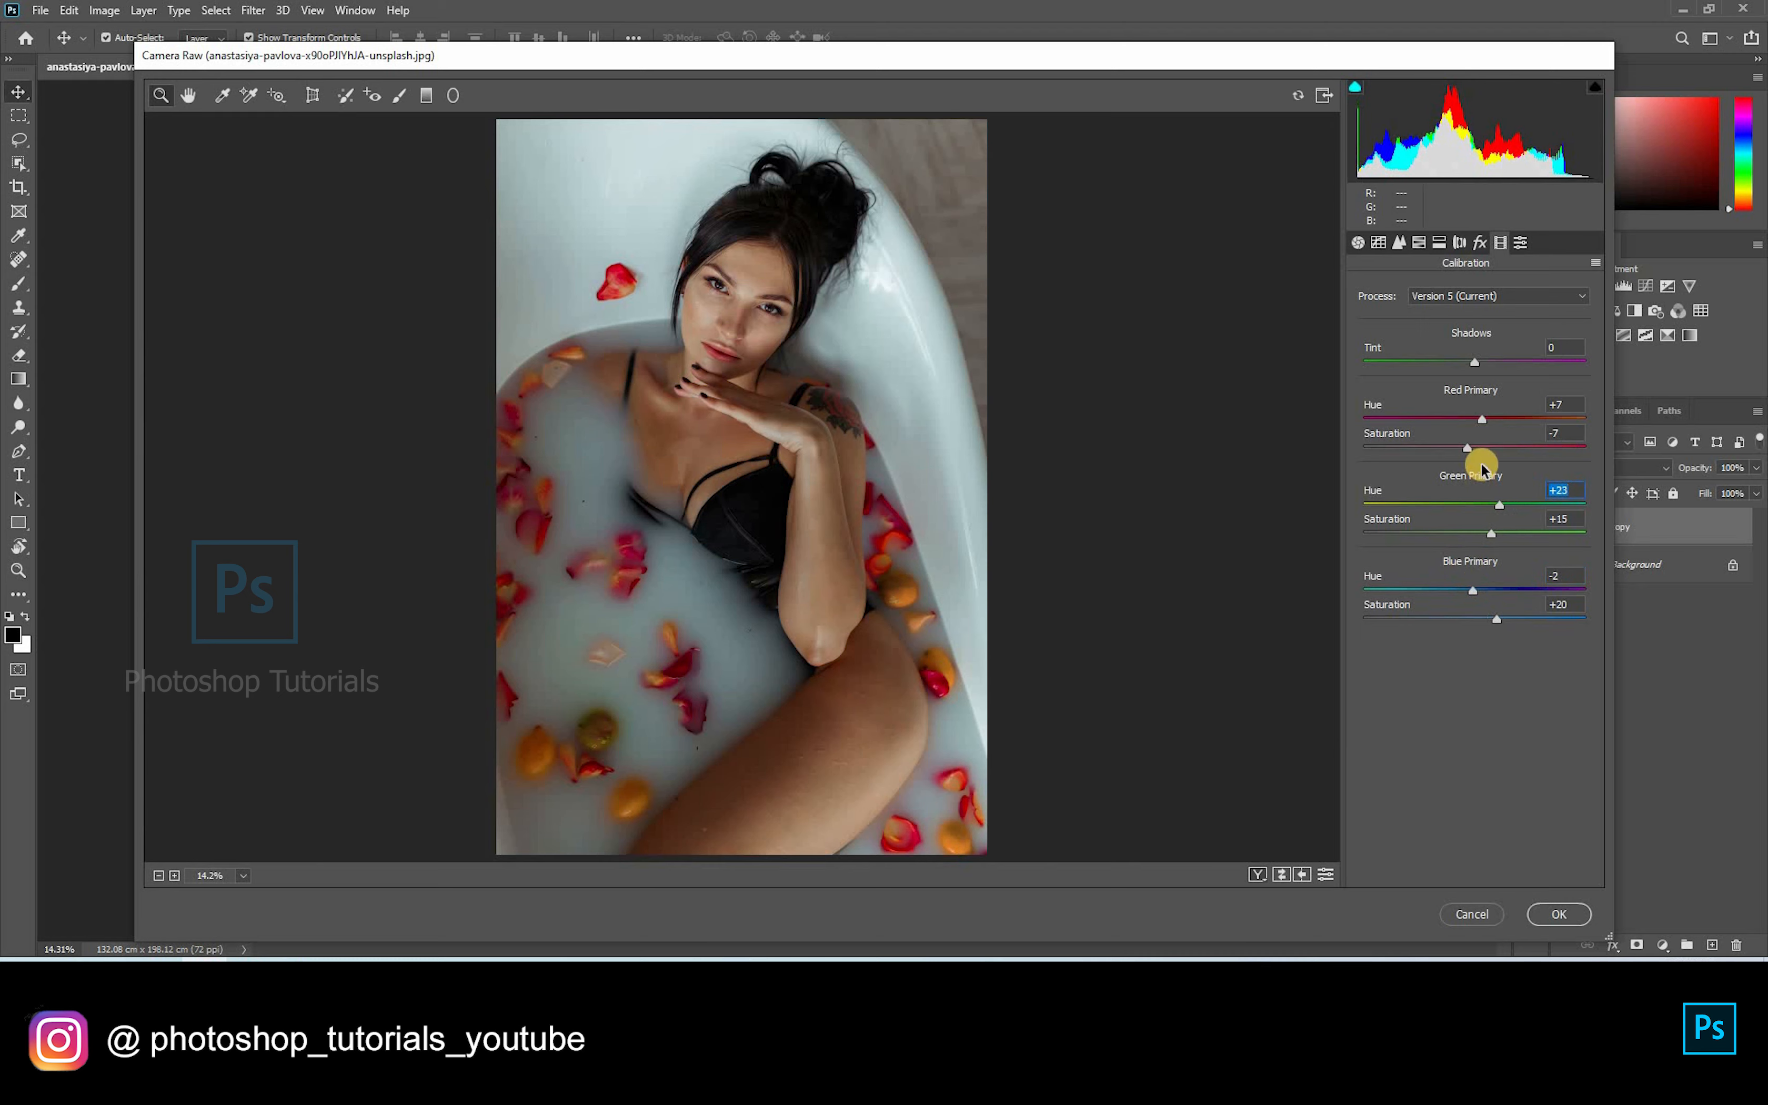
pyautogui.moveTo(1482, 420); pyautogui.dragTo(1473, 463)
pyautogui.click(1543, 915)
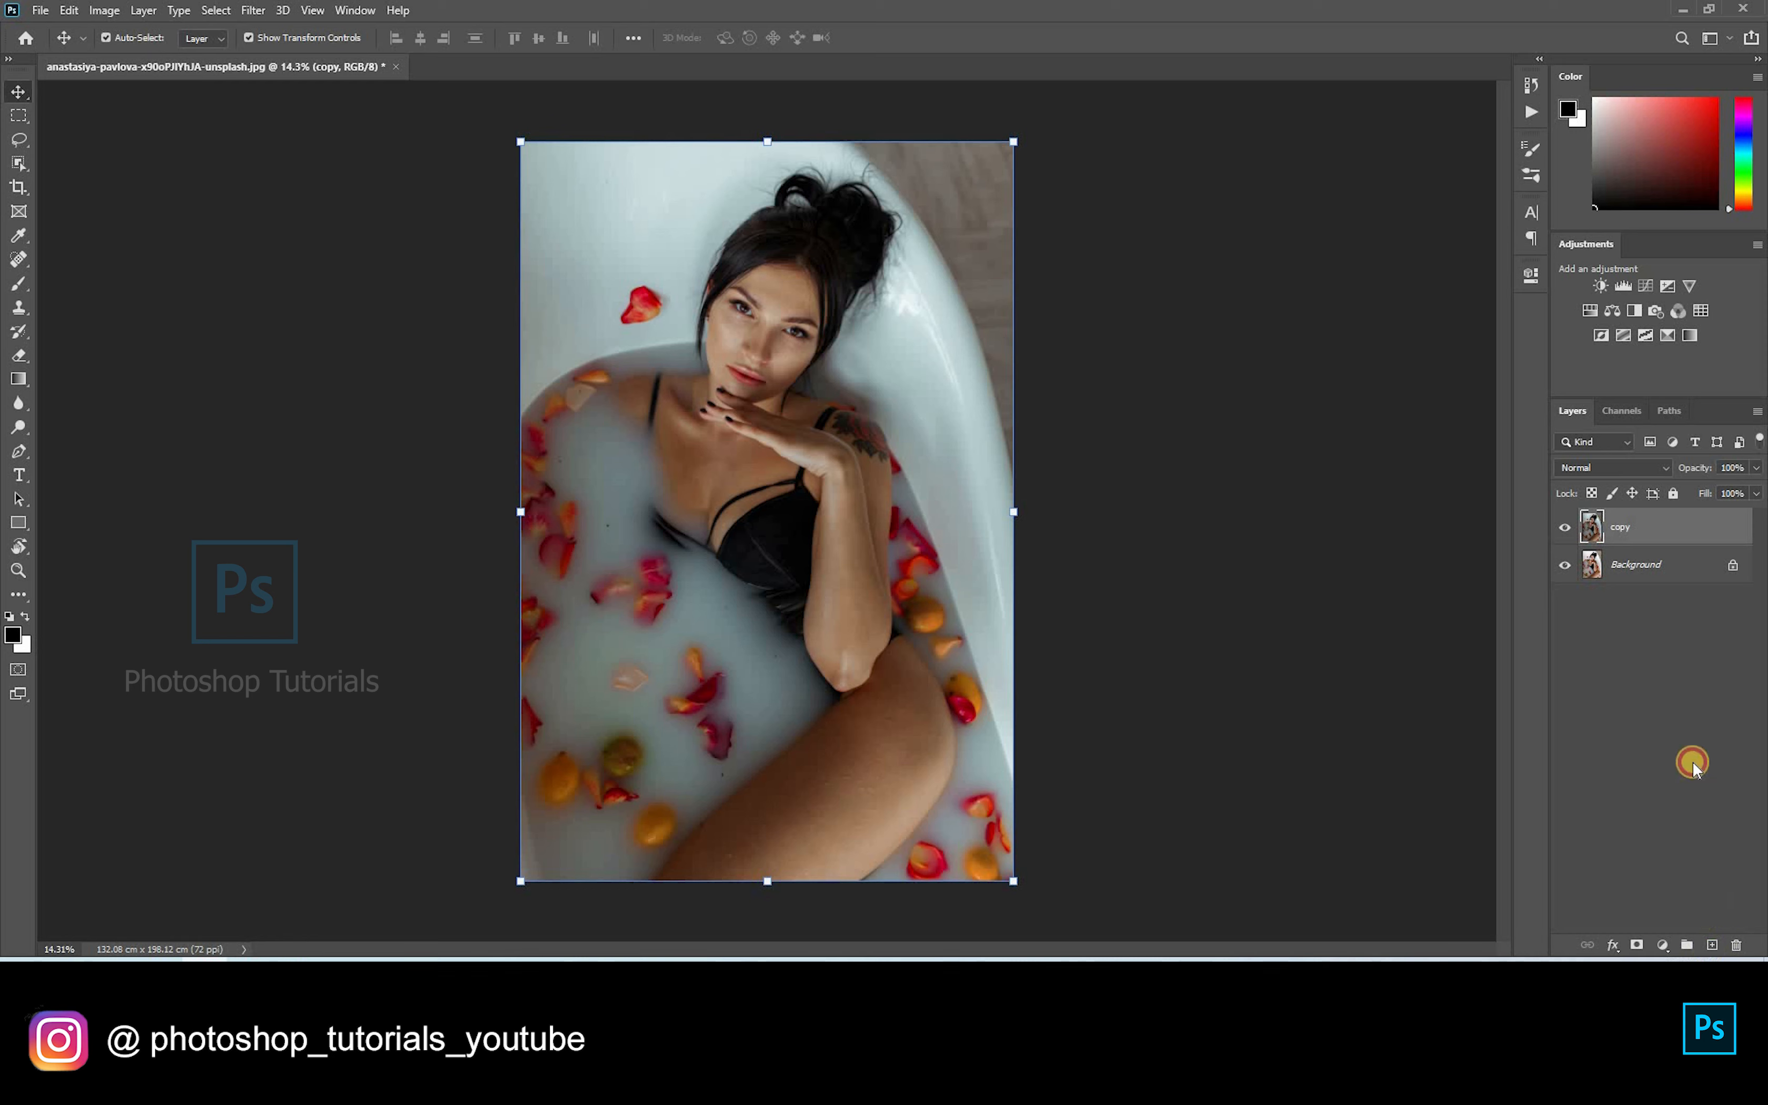
# Step: Create a new empty layer above the copy layer and name it "skin clean up"
pyautogui.hotkey('ctrl', 'shift', 'alt', 'n')
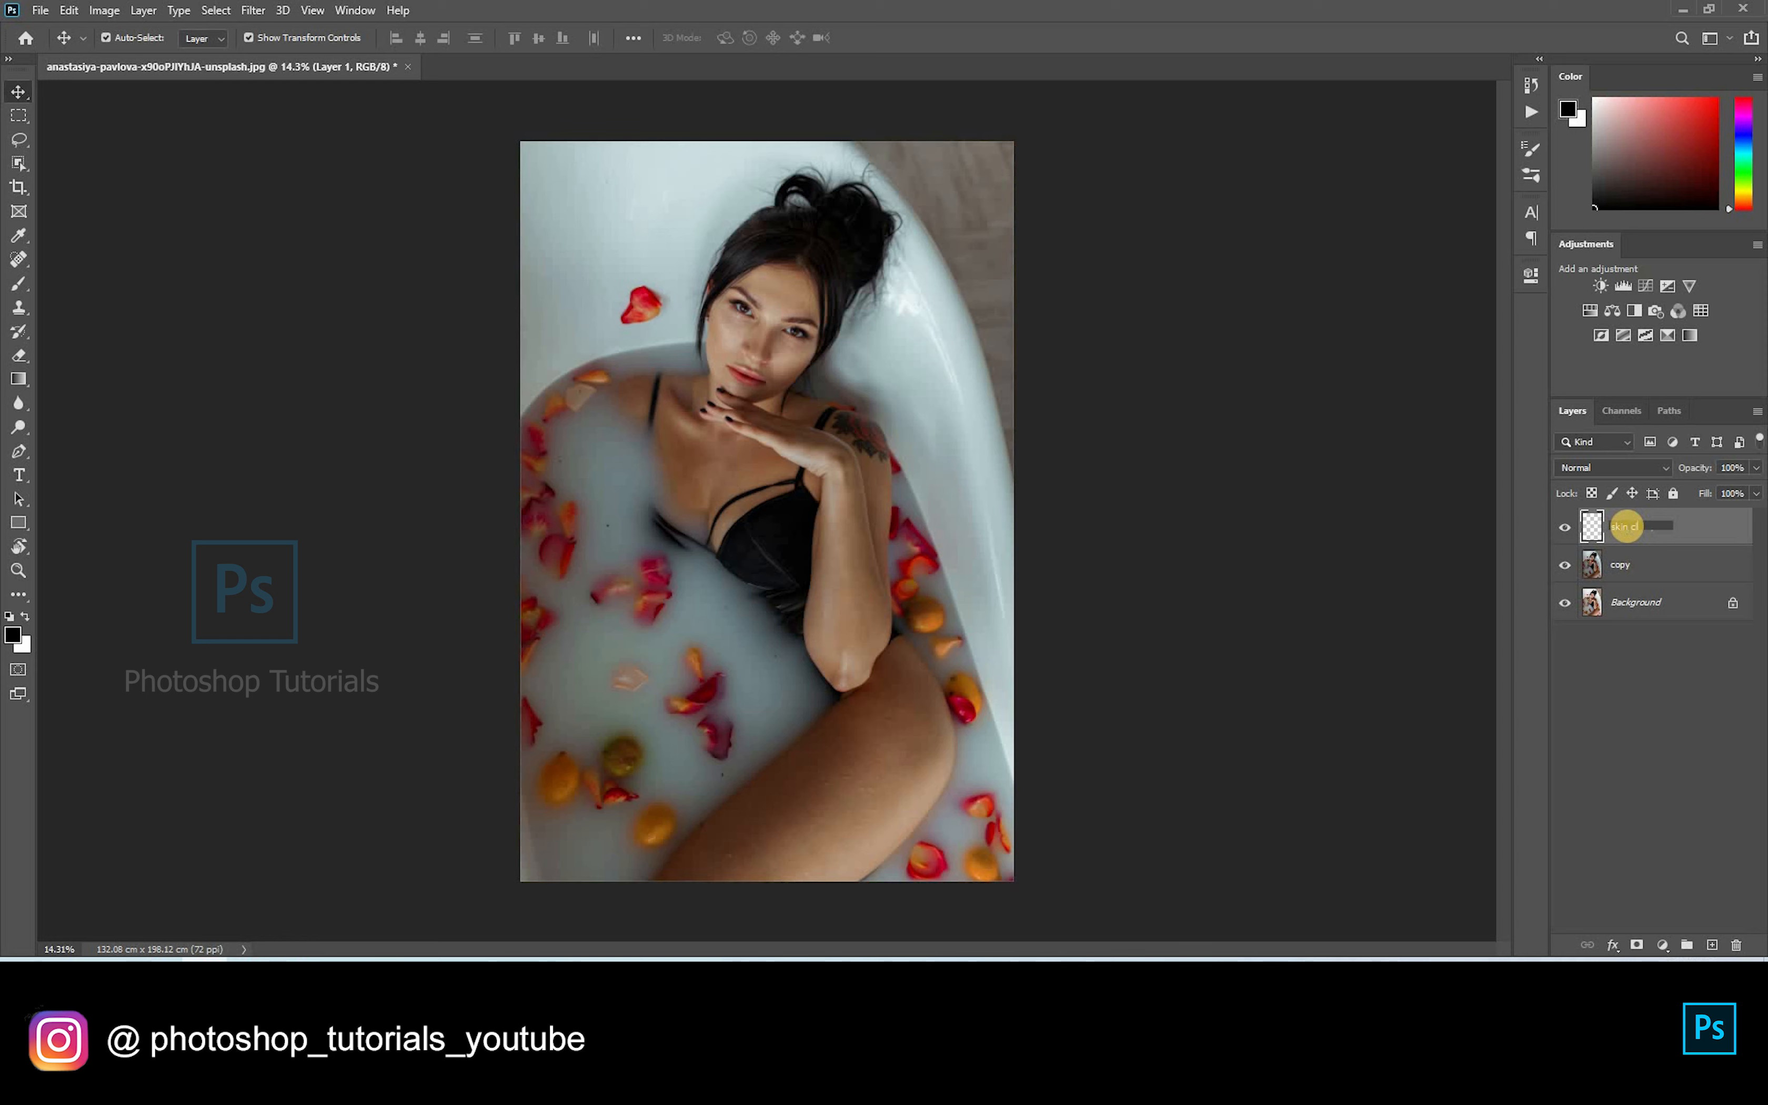
pyautogui.press('Return')
# Step: Activate the Healing Brush for the forehead, keeping its sample source at Current & Below
pyautogui.scroll(14, 748, 283)
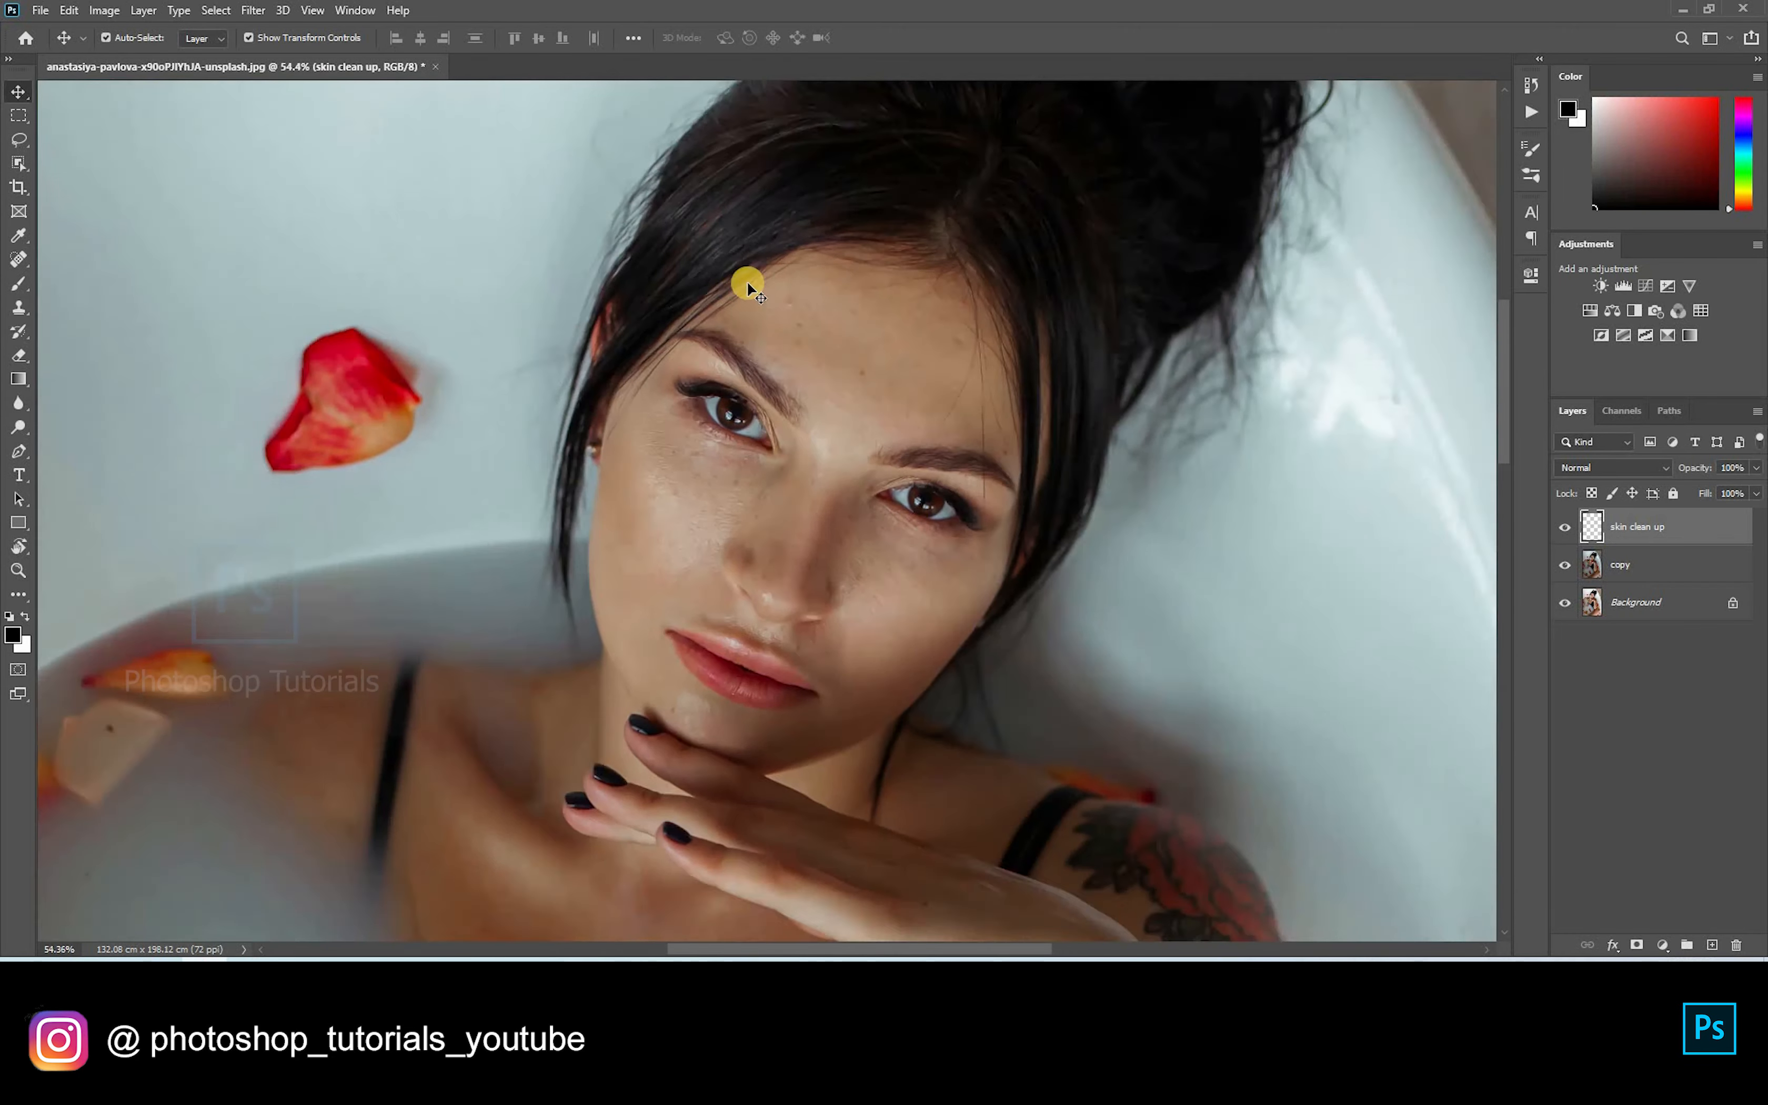
pyautogui.scroll(10, 748, 284)
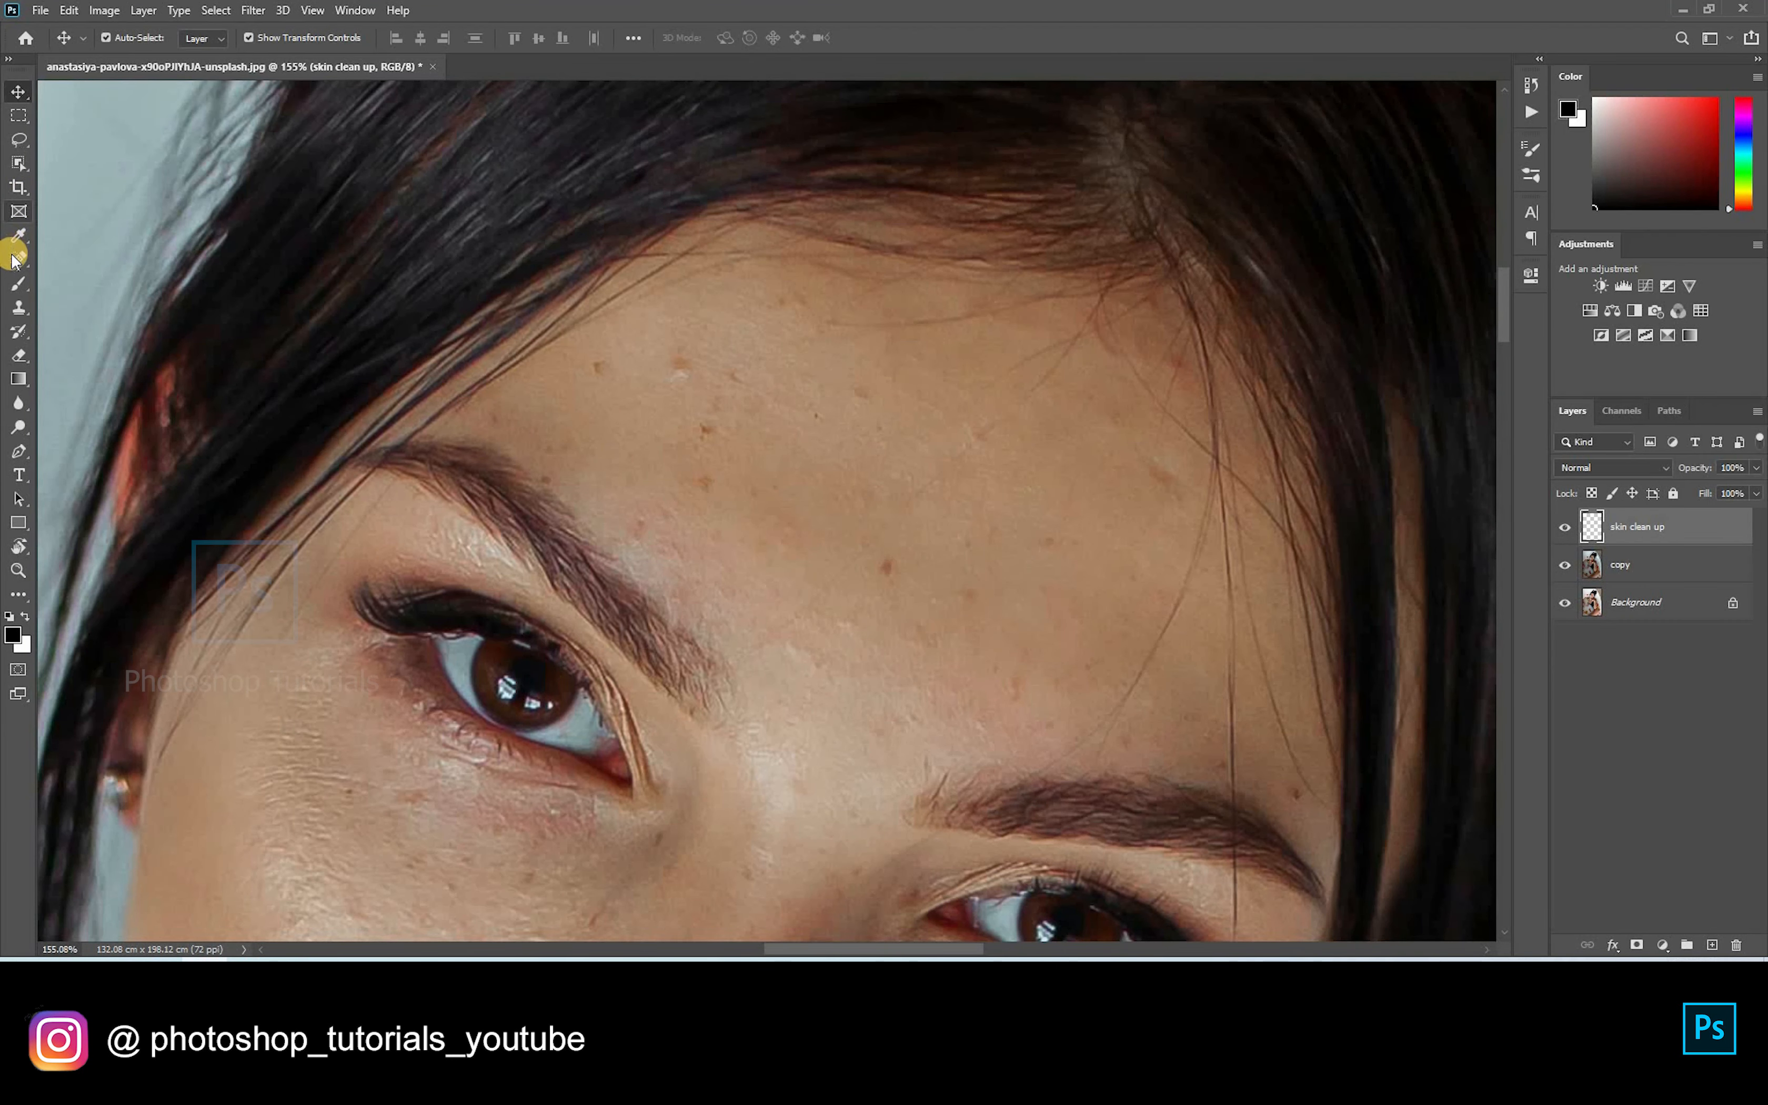
pyautogui.click(16, 259)
pyautogui.click(111, 277)
pyautogui.scroll(1, 650, 399)
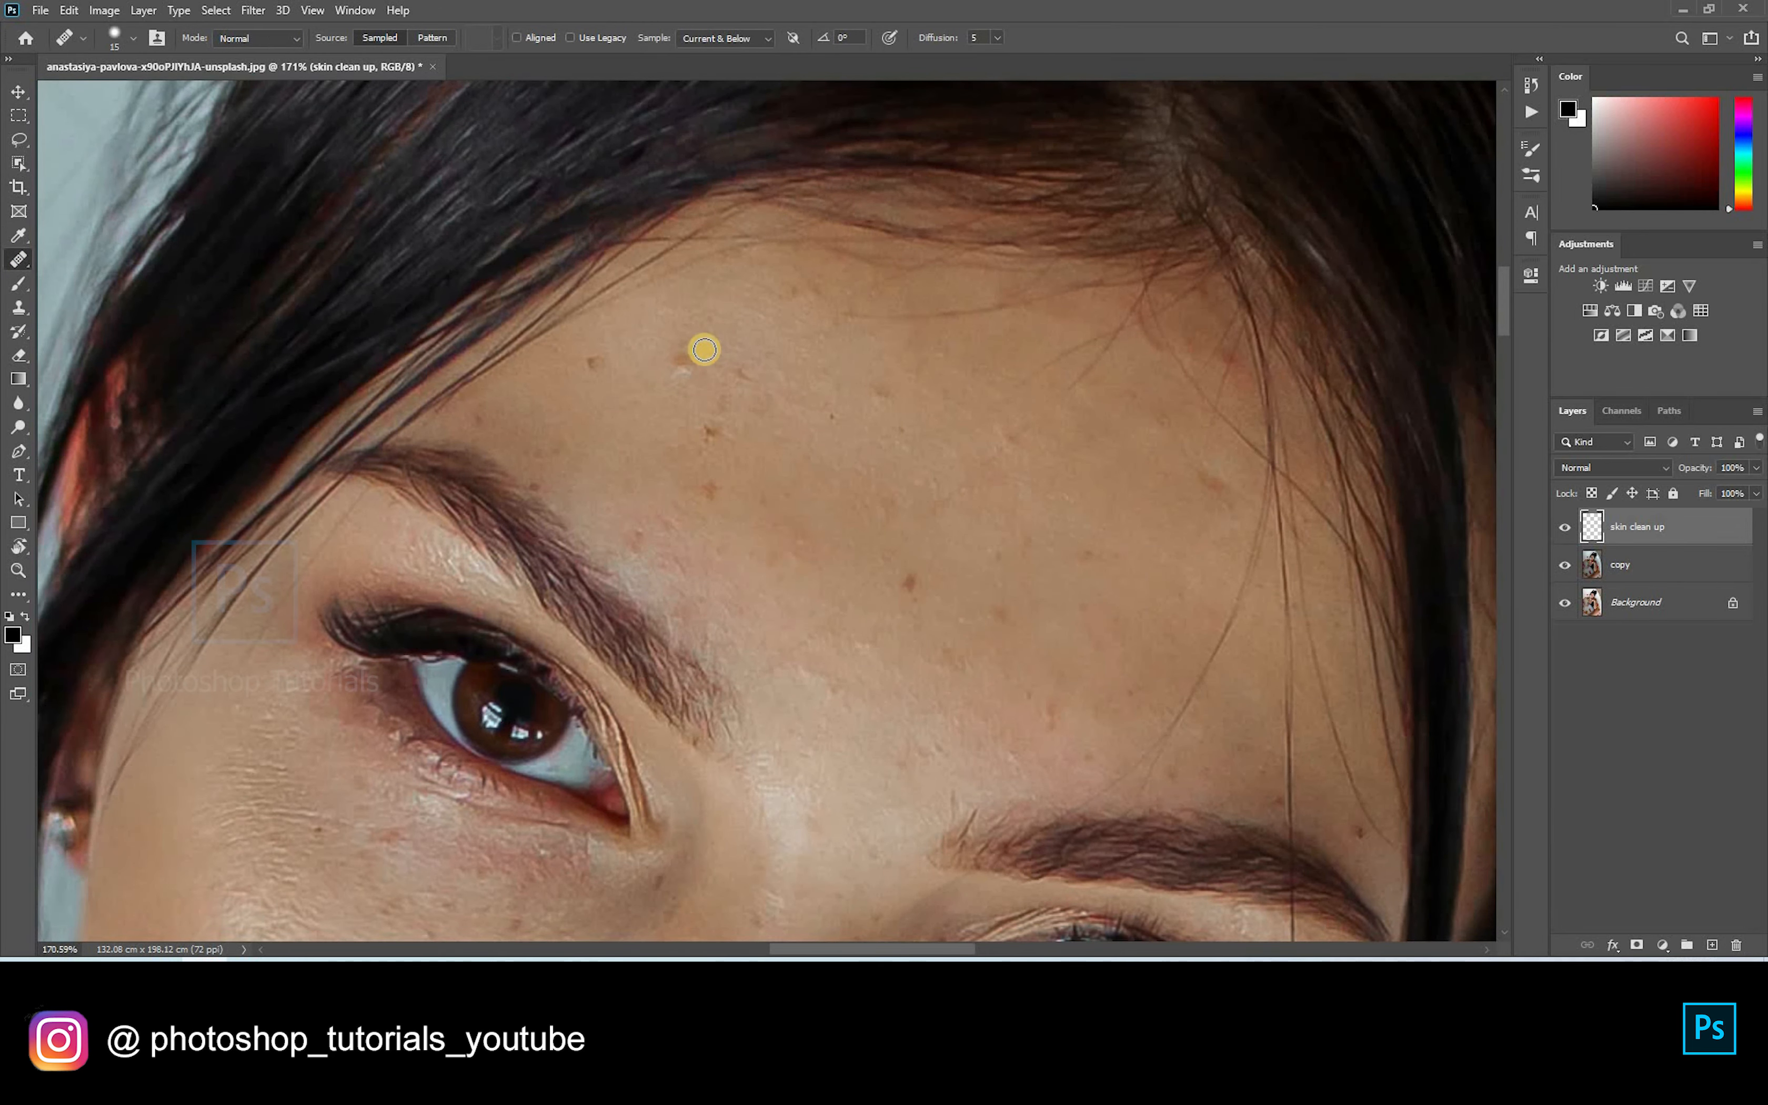
pyautogui.click(738, 37)
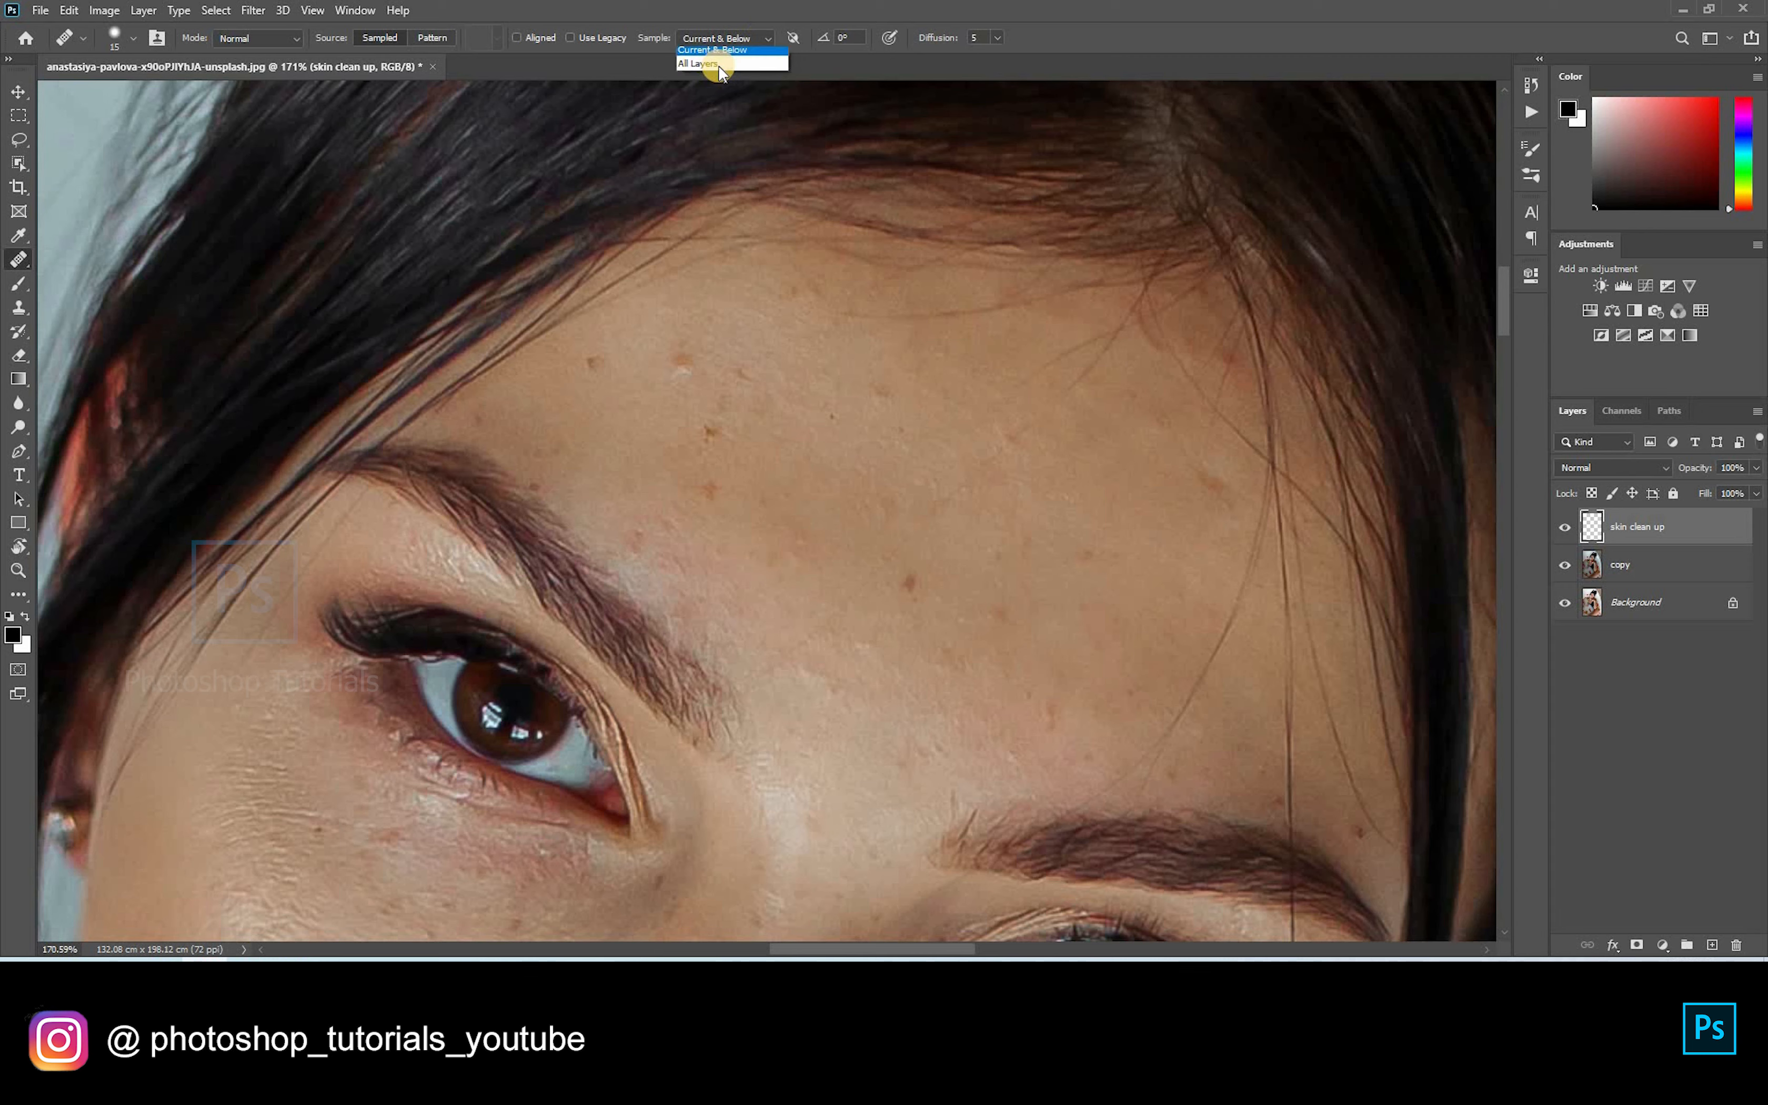
# Step: Heal the dark spots on the upper forehead above the left eyebrow, sampling clean skin beside each one
pyautogui.keyDown('alt'); pyautogui.click(614, 366); pyautogui.keyUp('alt')
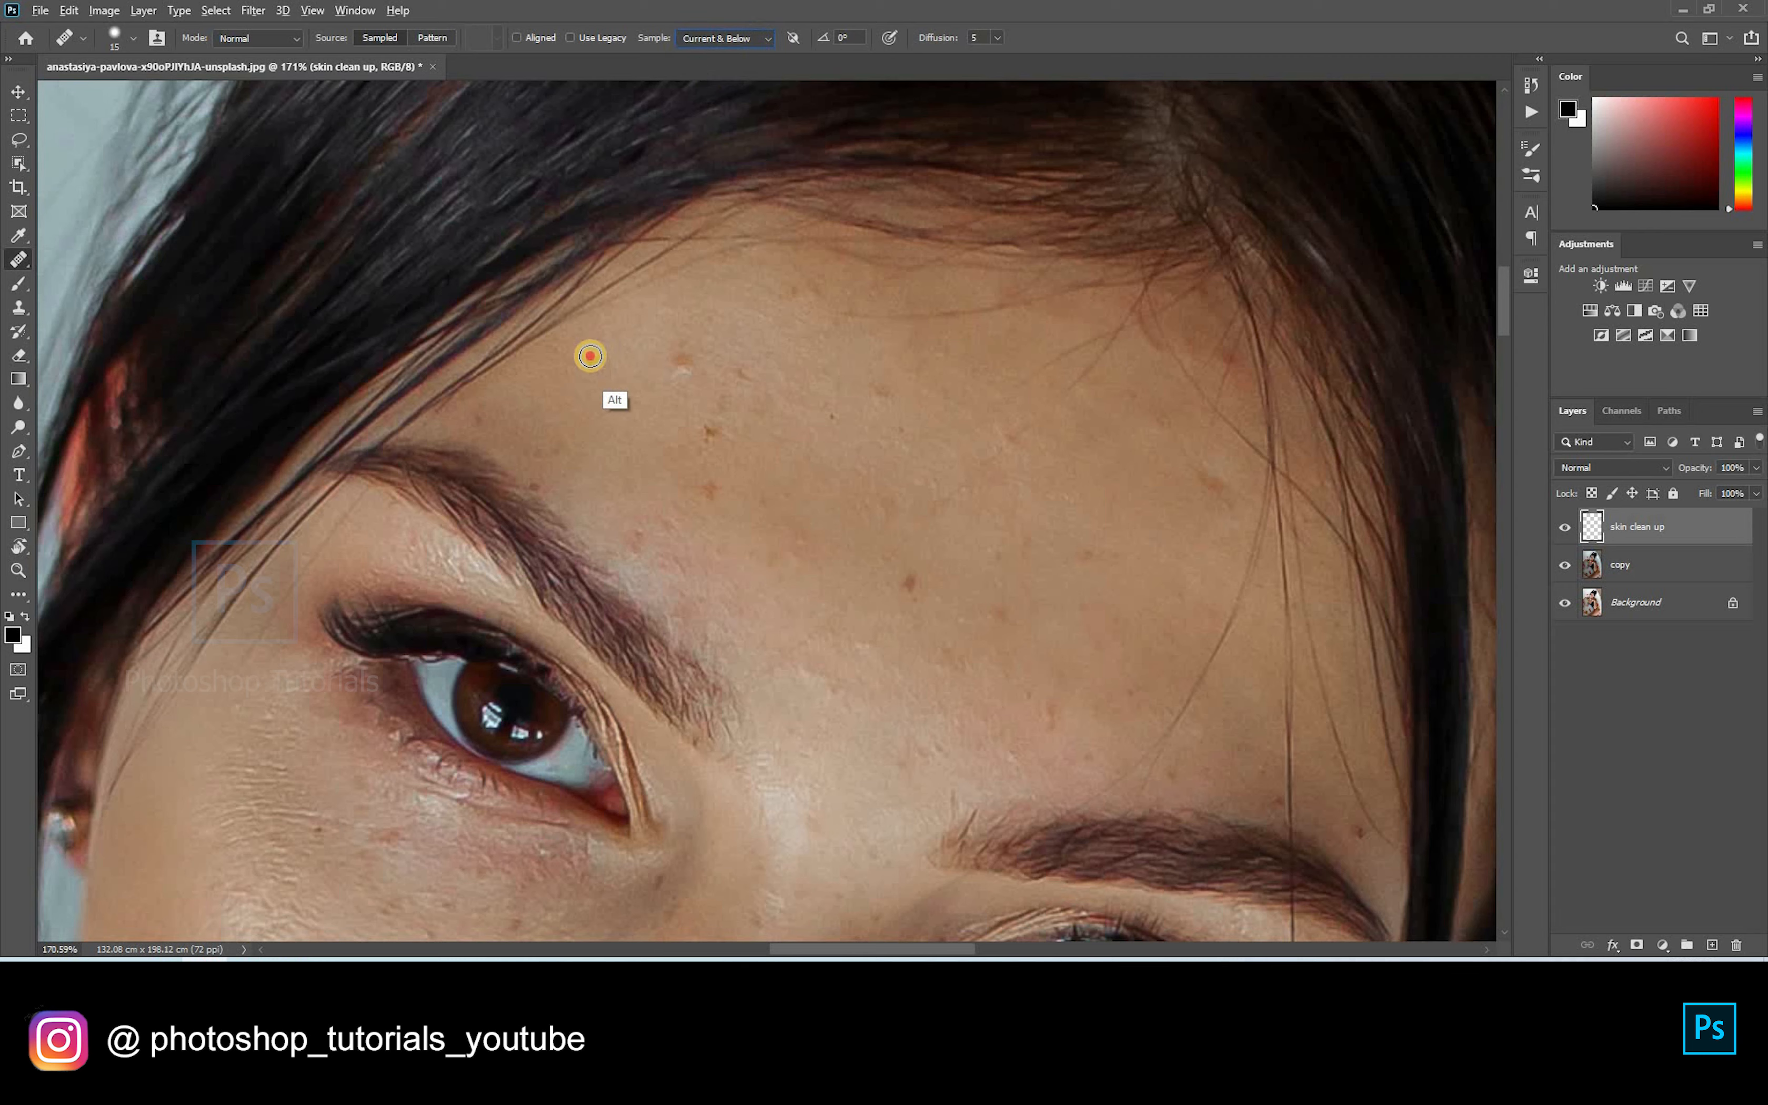
pyautogui.keyDown('alt'); pyautogui.click(680, 356); pyautogui.keyUp('alt')
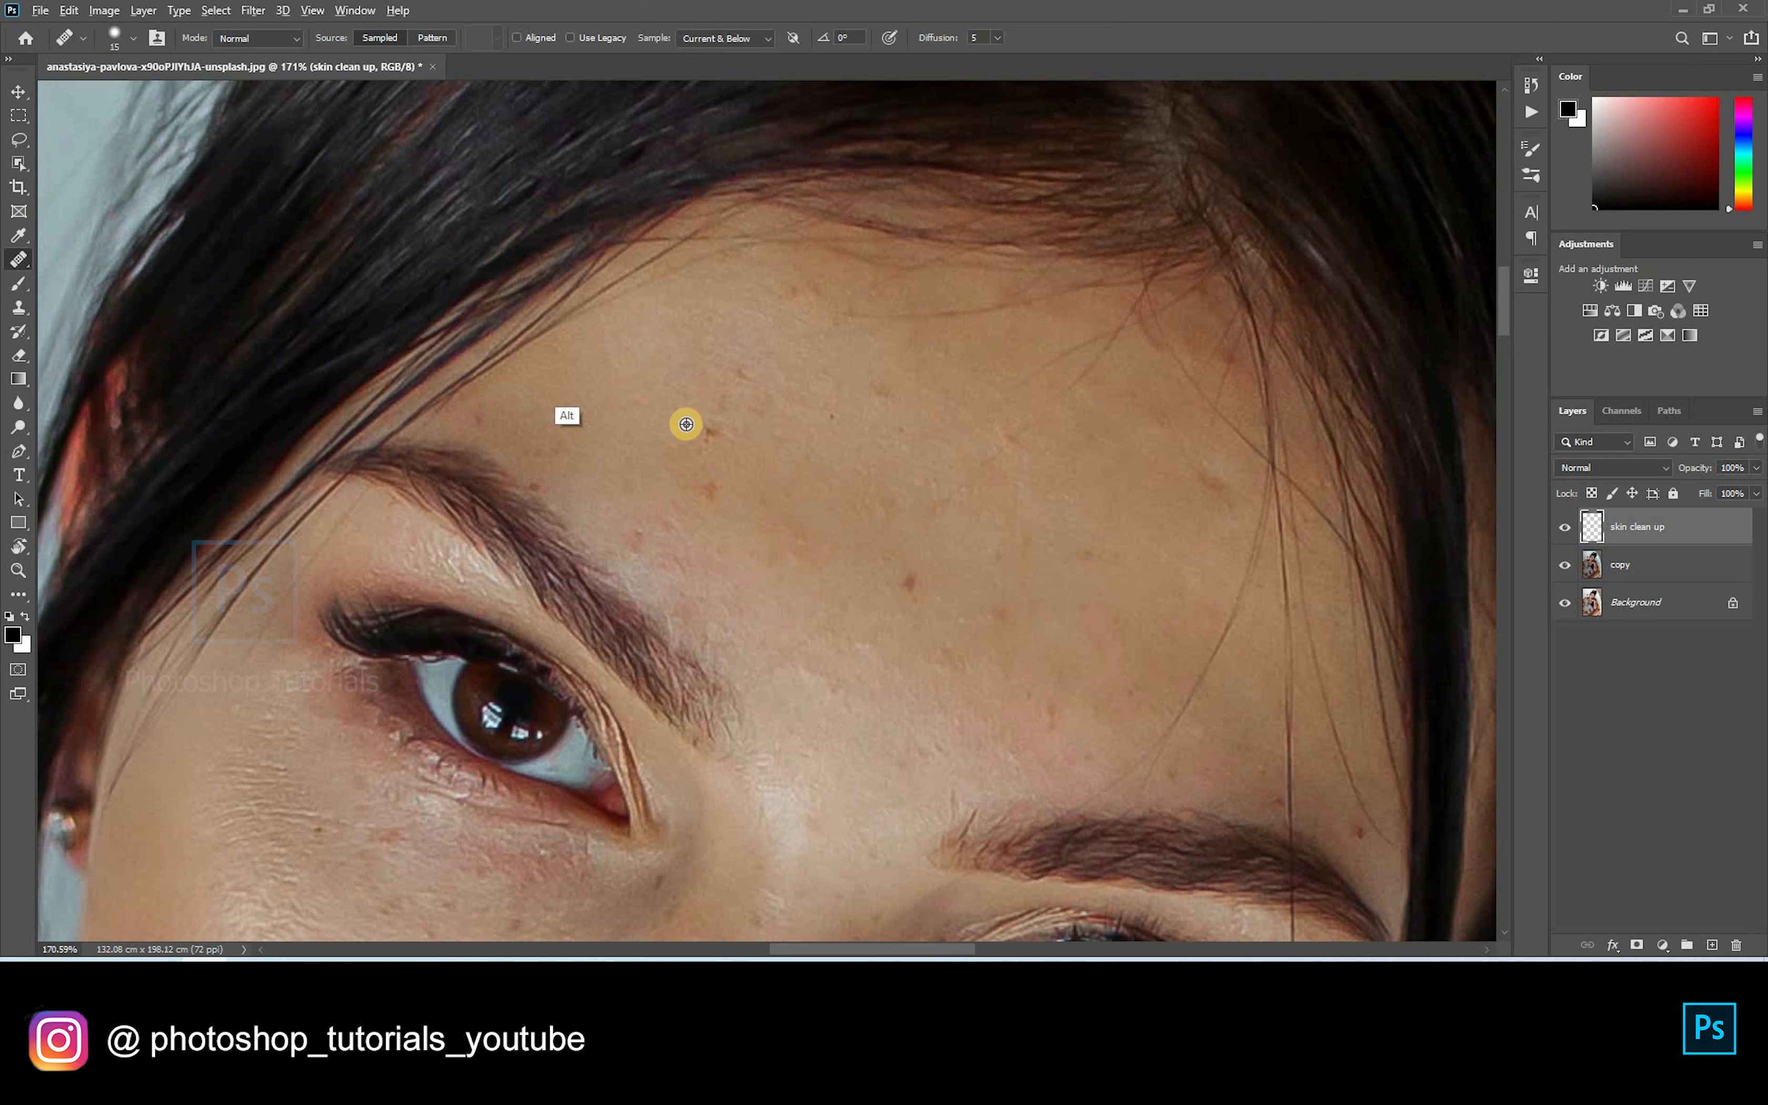
pyautogui.keyDown('alt'); pyautogui.click(741, 379); pyautogui.keyUp('alt')
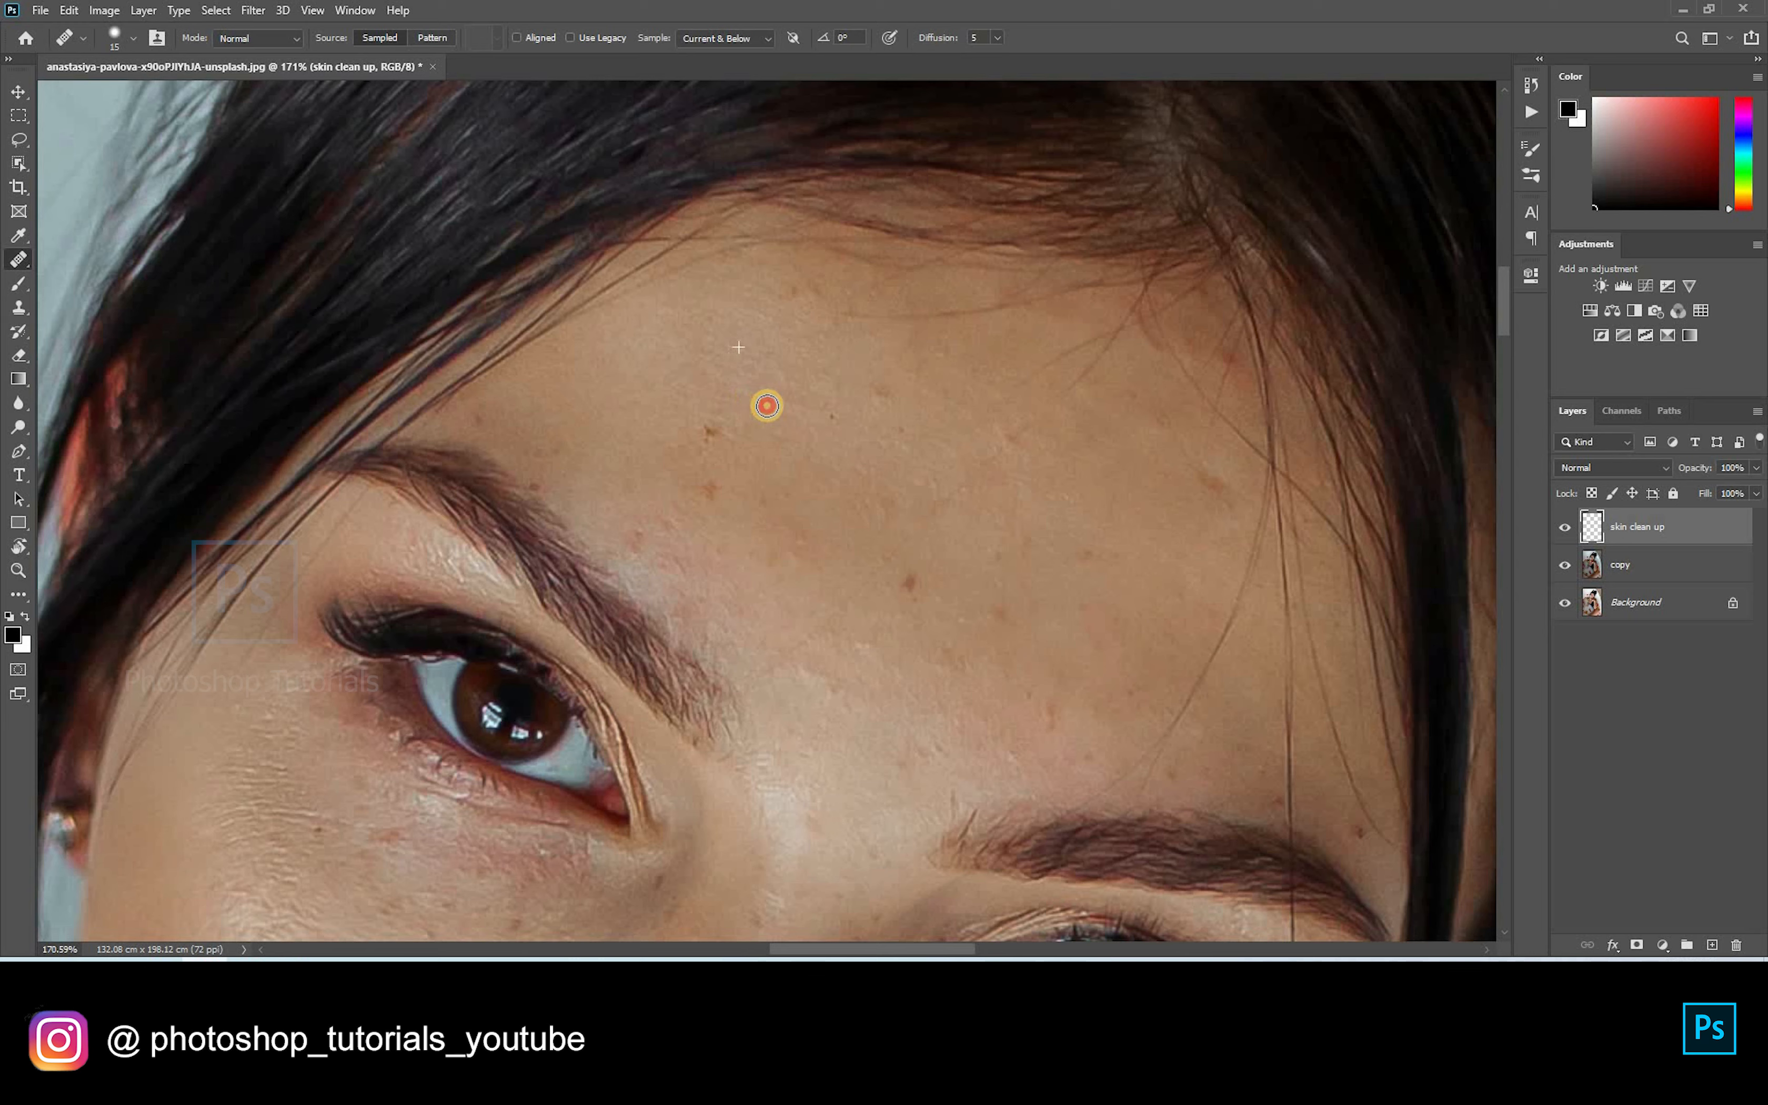
pyautogui.click(700, 445)
pyautogui.click(709, 489)
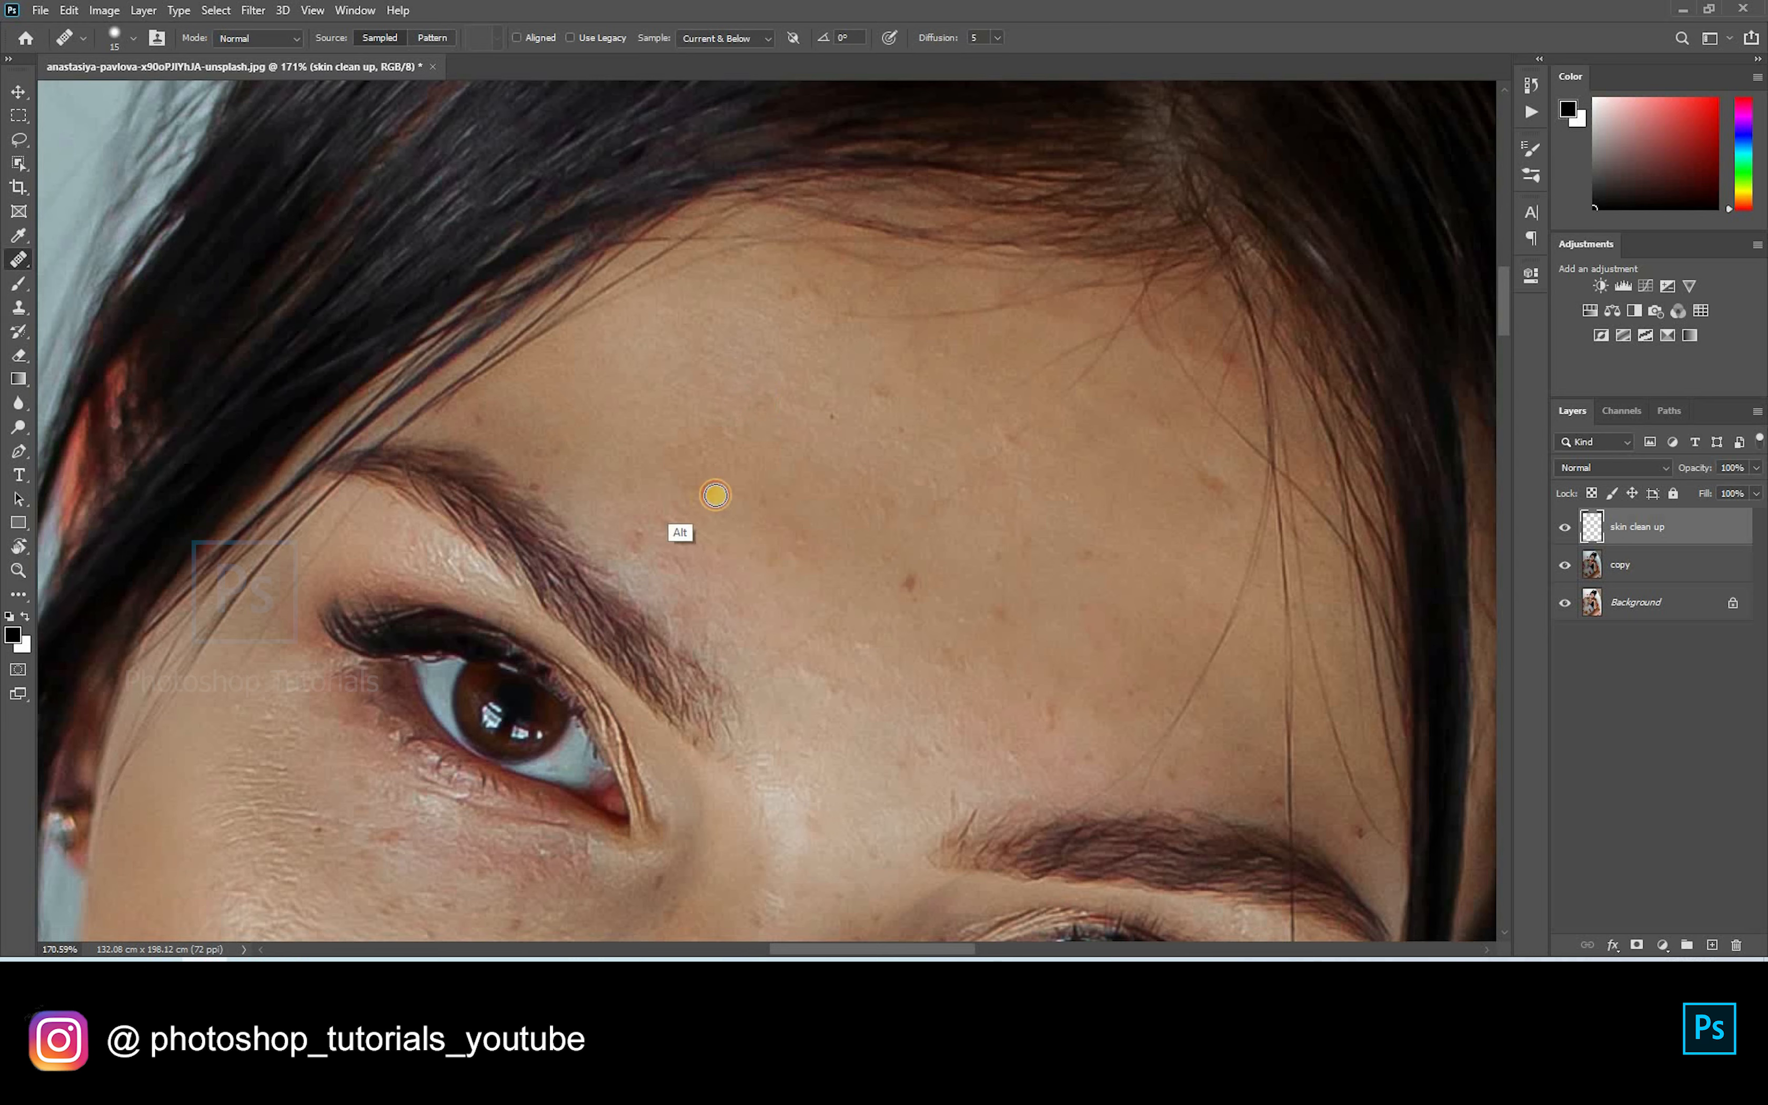
pyautogui.click(726, 437)
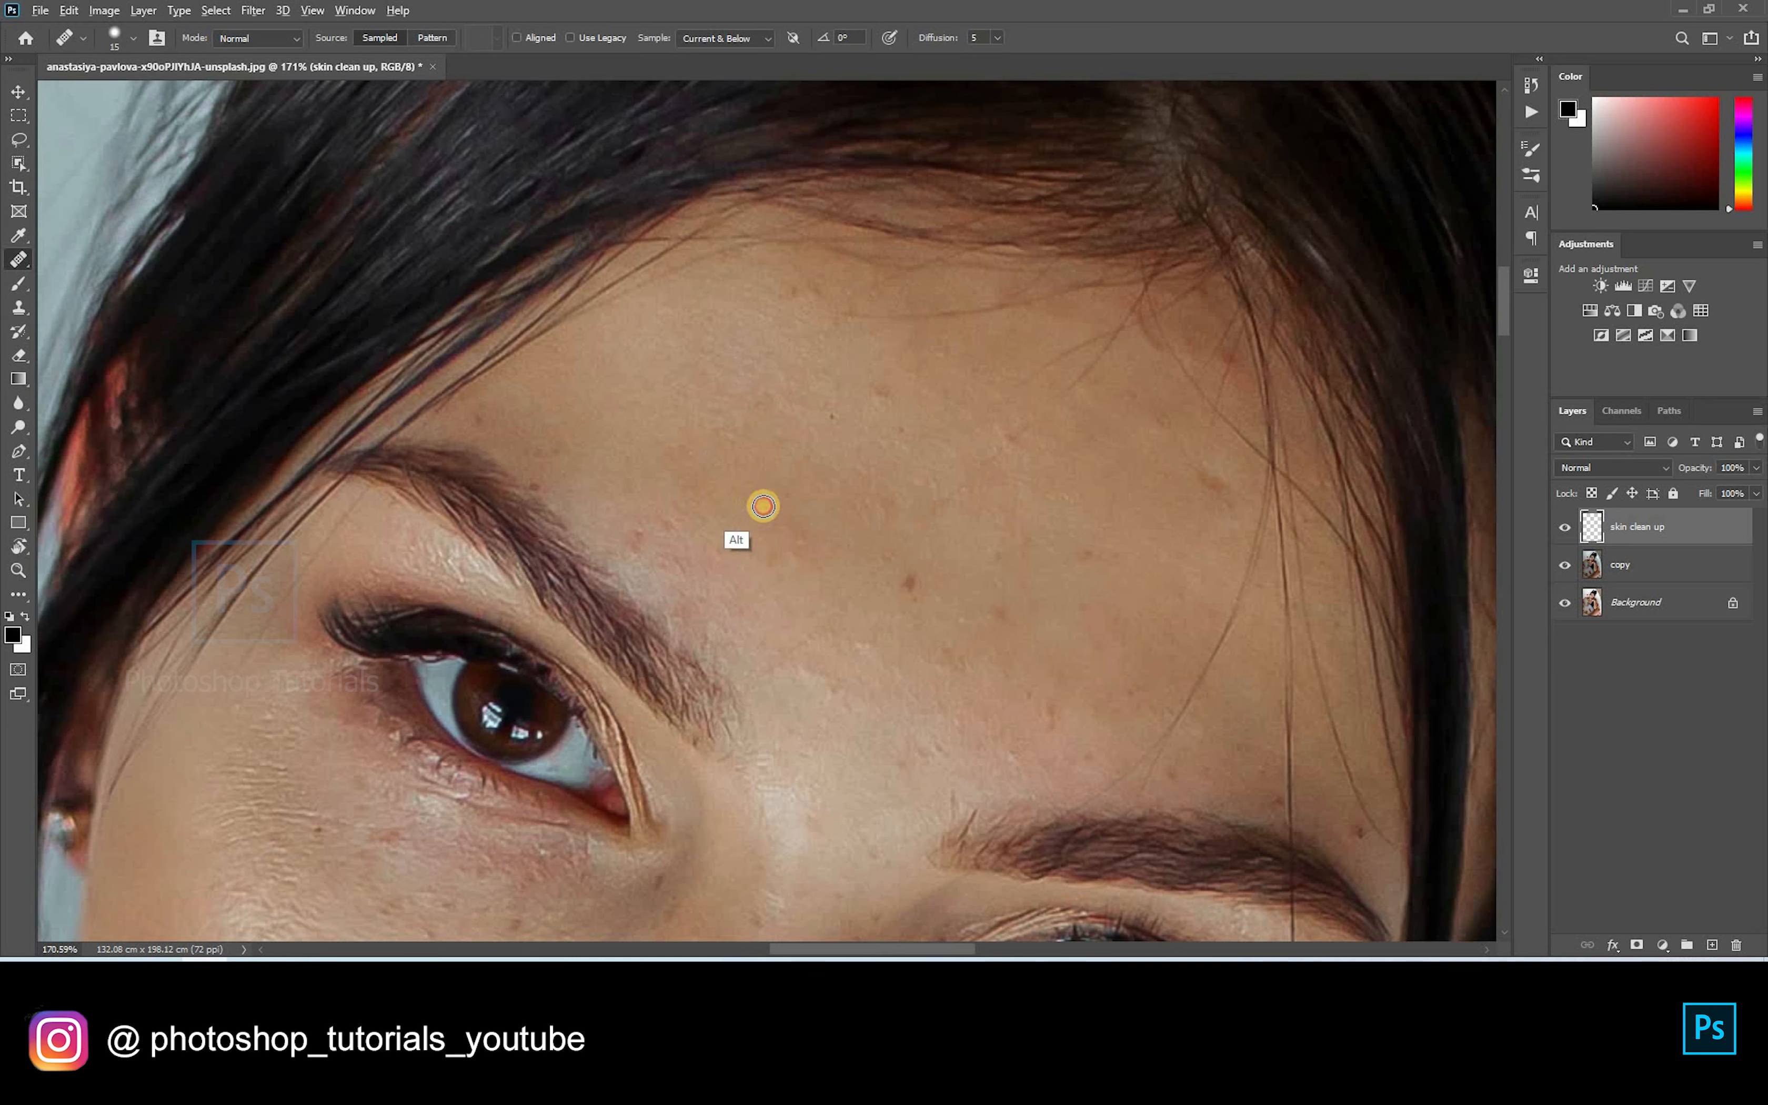
pyautogui.click(833, 415)
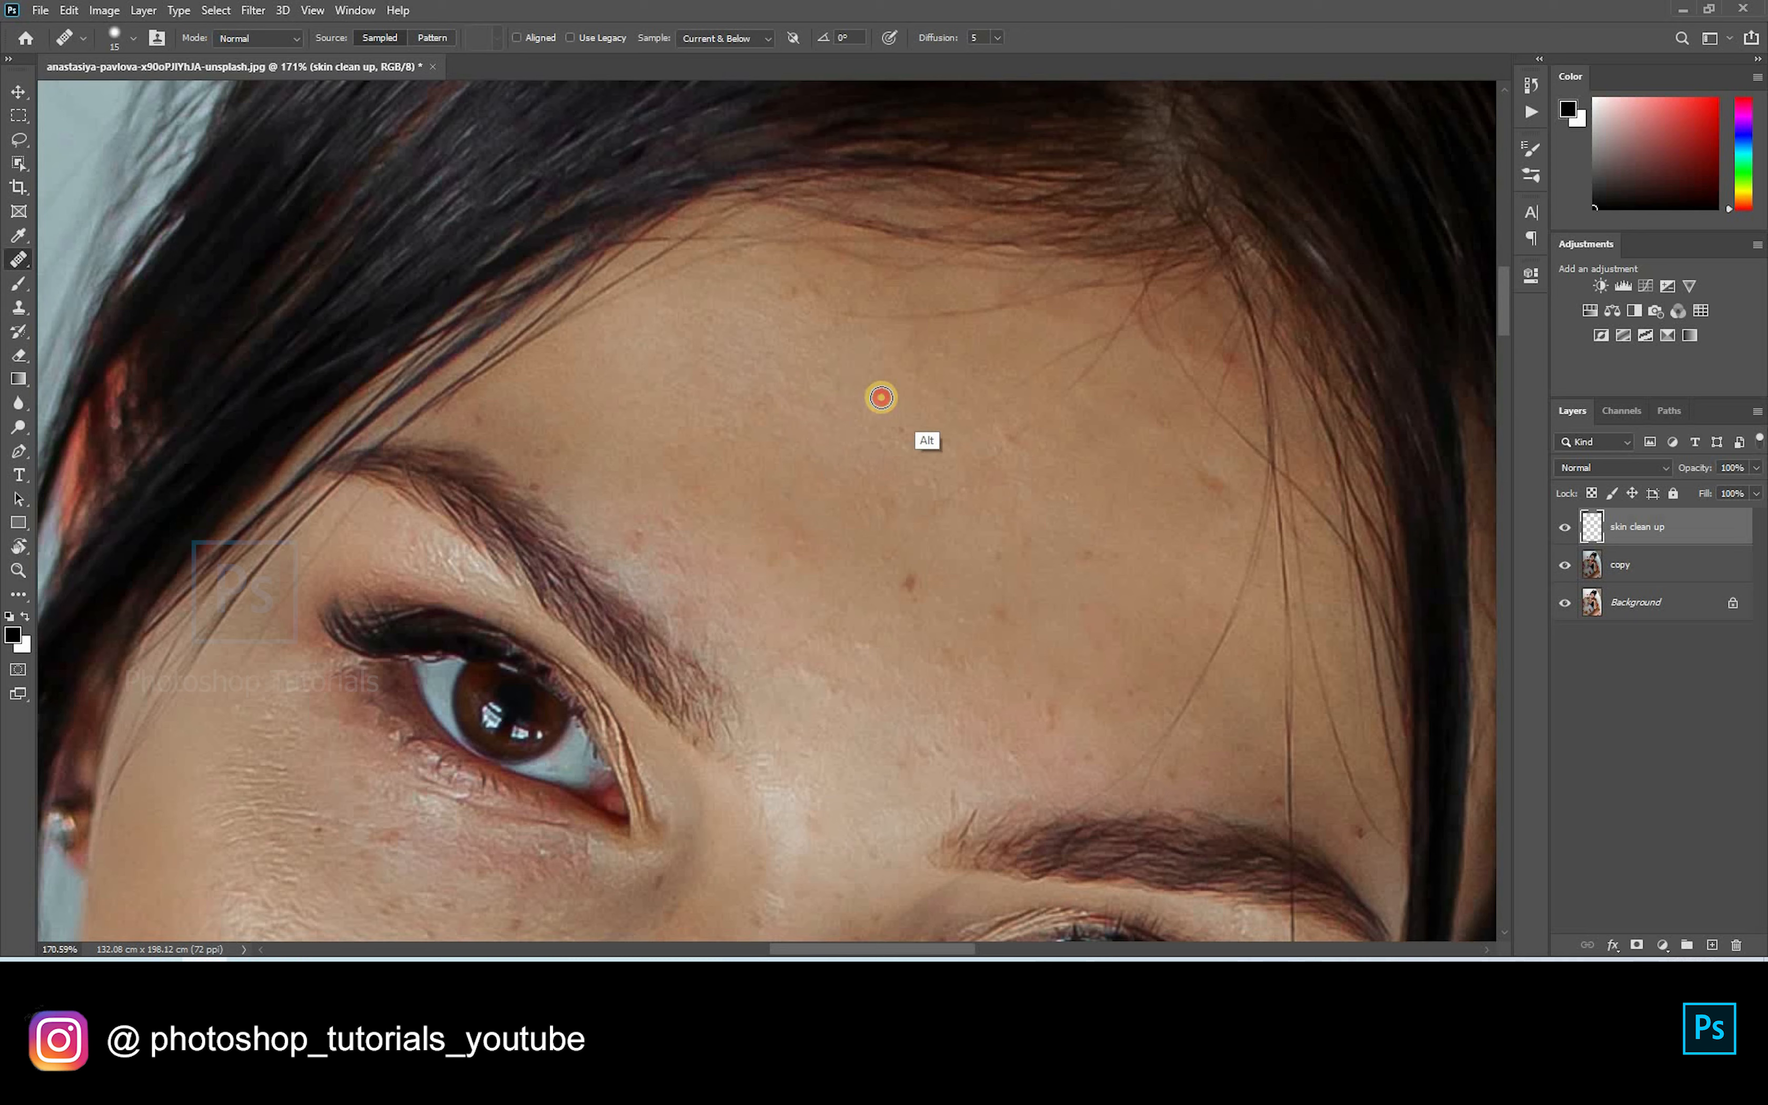
pyautogui.click(787, 293)
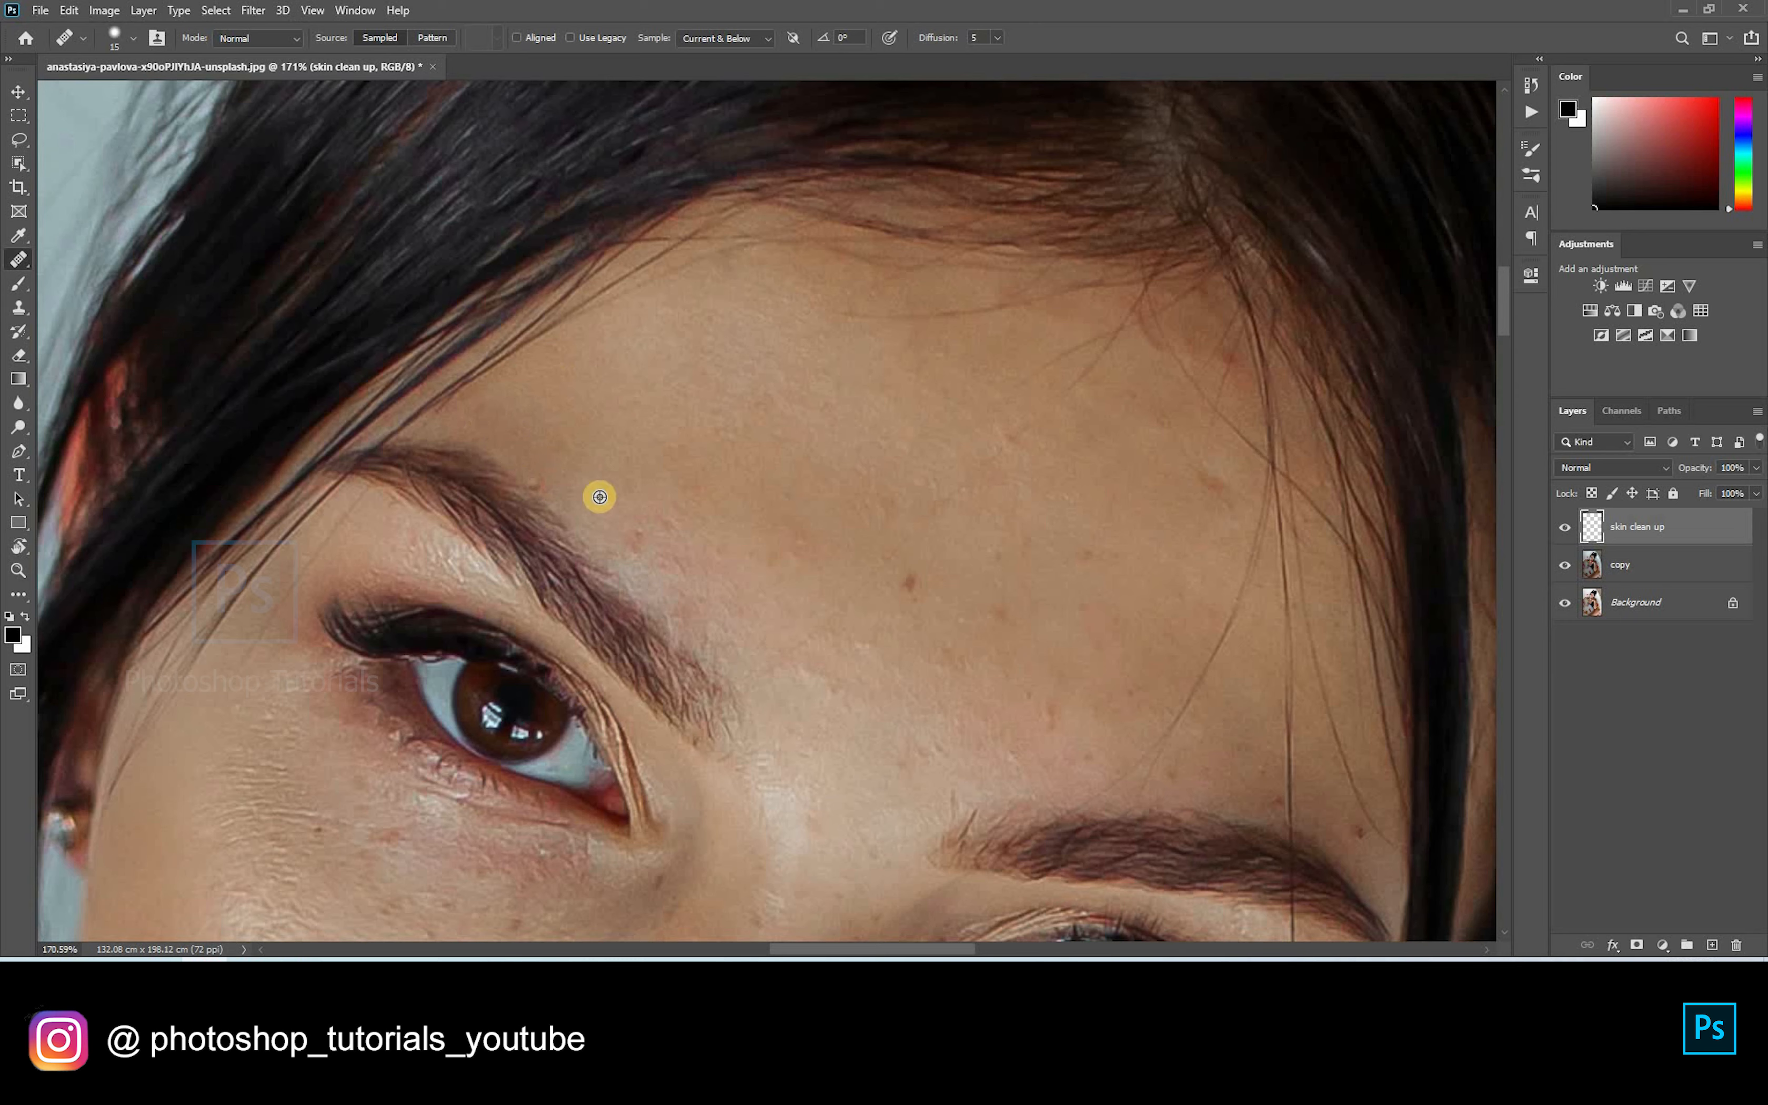
# Step: Heal the small blemishes just above the inner half of the left eyebrow and toward the forehead's center
pyautogui.click(634, 521)
pyautogui.click(631, 545)
pyautogui.click(670, 524)
pyautogui.moveTo(722, 506)
pyautogui.mouseDown()
pyautogui.moveTo(639, 348)
pyautogui.moveTo(581, 400)
pyautogui.mouseUp()
pyautogui.keyDown('alt'); pyautogui.click(646, 353); pyautogui.keyUp('alt')
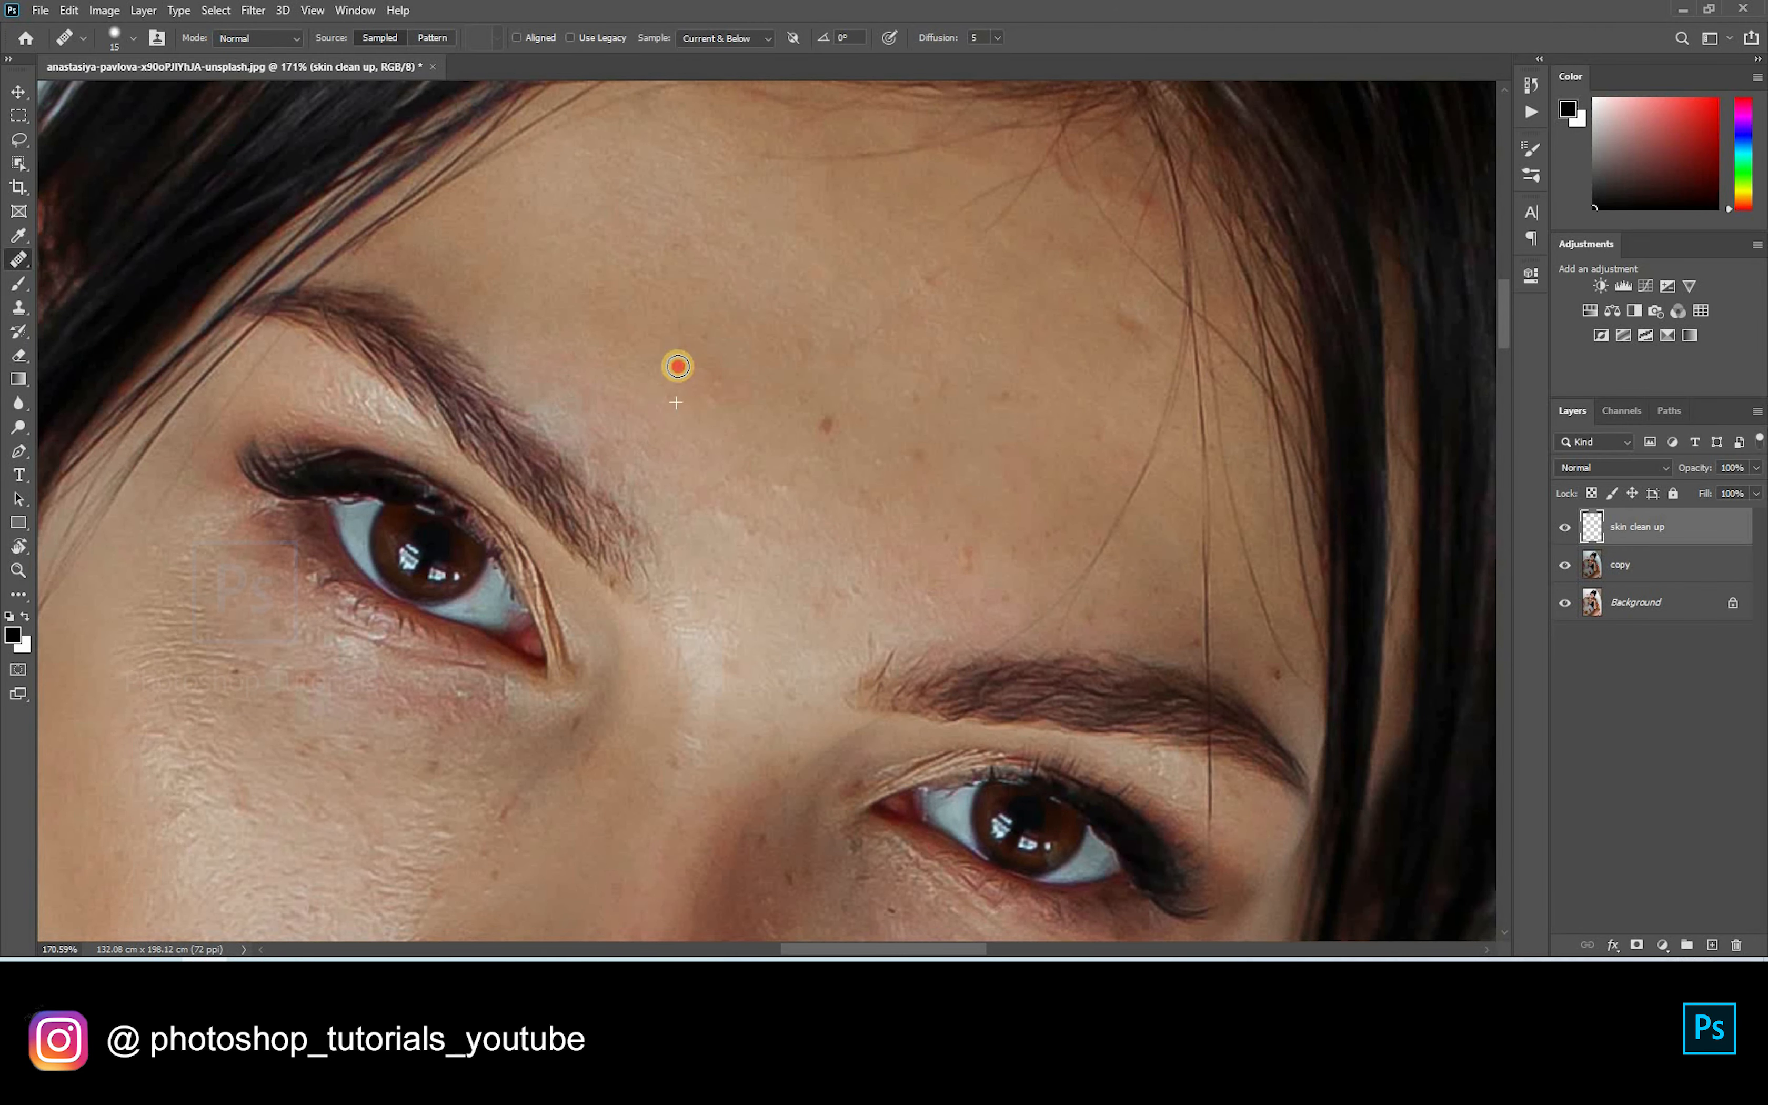
pyautogui.keyDown('alt'); pyautogui.click(713, 355); pyautogui.keyUp('alt')
pyautogui.click(678, 300)
pyautogui.keyDown('alt'); pyautogui.click(769, 376); pyautogui.keyUp('alt')
pyautogui.click(788, 329)
pyautogui.moveTo(793, 347)
pyautogui.mouseDown()
pyautogui.moveTo(769, 331)
pyautogui.moveTo(757, 382)
pyautogui.mouseUp()
# Step: Heal the remaining blemishes across the middle of the forehead with freshly sampled skin
pyautogui.keyDown('alt'); pyautogui.click(790, 269); pyautogui.keyUp('alt')
pyautogui.moveTo(933, 274); pyautogui.dragTo(790, 411)
pyautogui.keyDown('alt'); pyautogui.click(733, 373); pyautogui.keyUp('alt')
pyautogui.click(795, 423)
pyautogui.moveTo(666, 505)
pyautogui.mouseDown()
pyautogui.moveTo(661, 535)
pyautogui.moveTo(698, 570)
pyautogui.mouseUp()
pyautogui.click(649, 528)
pyautogui.click(674, 475)
pyautogui.click(677, 618)
pyautogui.moveTo(720, 490); pyautogui.dragTo(636, 576)
# Step: Remove the short stray hairs and small spots just below the hairline at the upper right of the forehead
pyautogui.keyDown('alt'); pyautogui.click(761, 412); pyautogui.keyUp('alt')
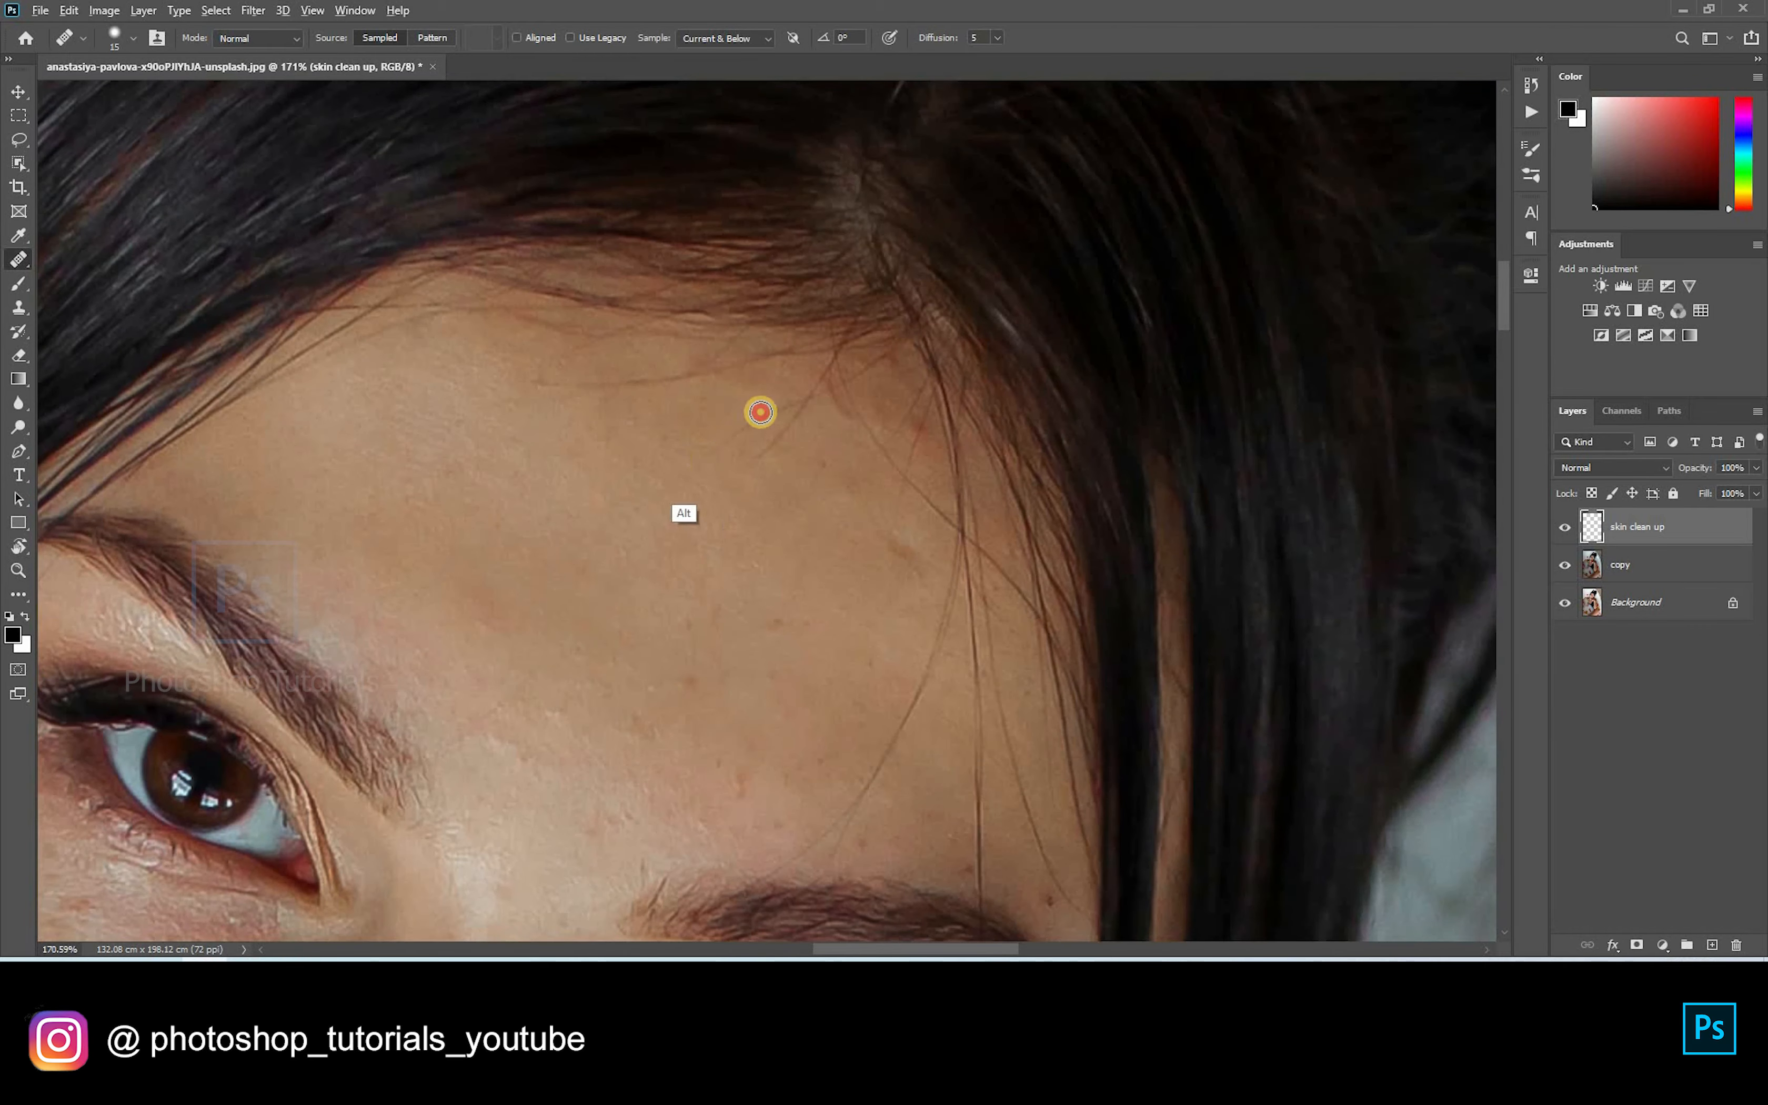
pyautogui.click(782, 437)
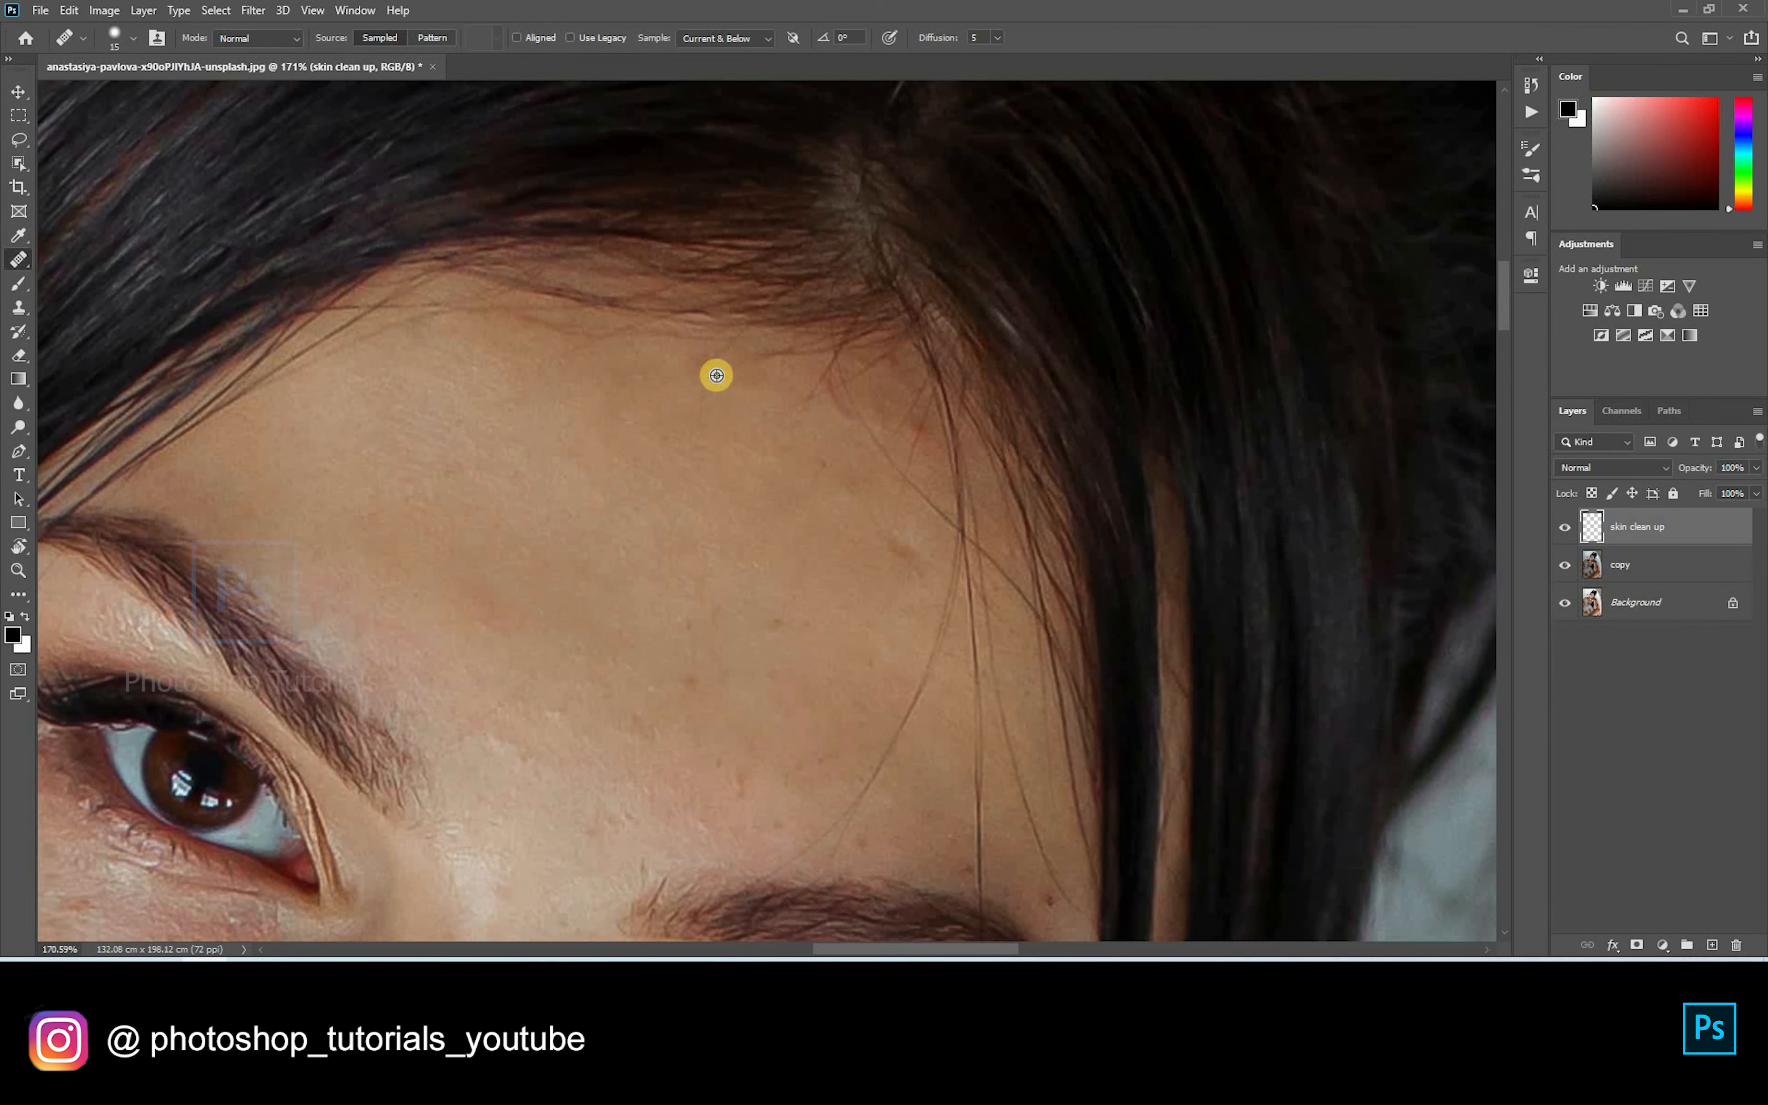
pyautogui.moveTo(774, 453); pyautogui.dragTo(698, 336)
pyautogui.click(738, 348)
pyautogui.keyDown('alt'); pyautogui.click(717, 373); pyautogui.keyUp('alt')
pyautogui.click(818, 433)
pyautogui.click(841, 459)
# Step: Heal the uneven patch and spots on the right side of the forehead beside the loose hair strands
pyautogui.keyDown('alt'); pyautogui.click(793, 417); pyautogui.keyUp('alt')
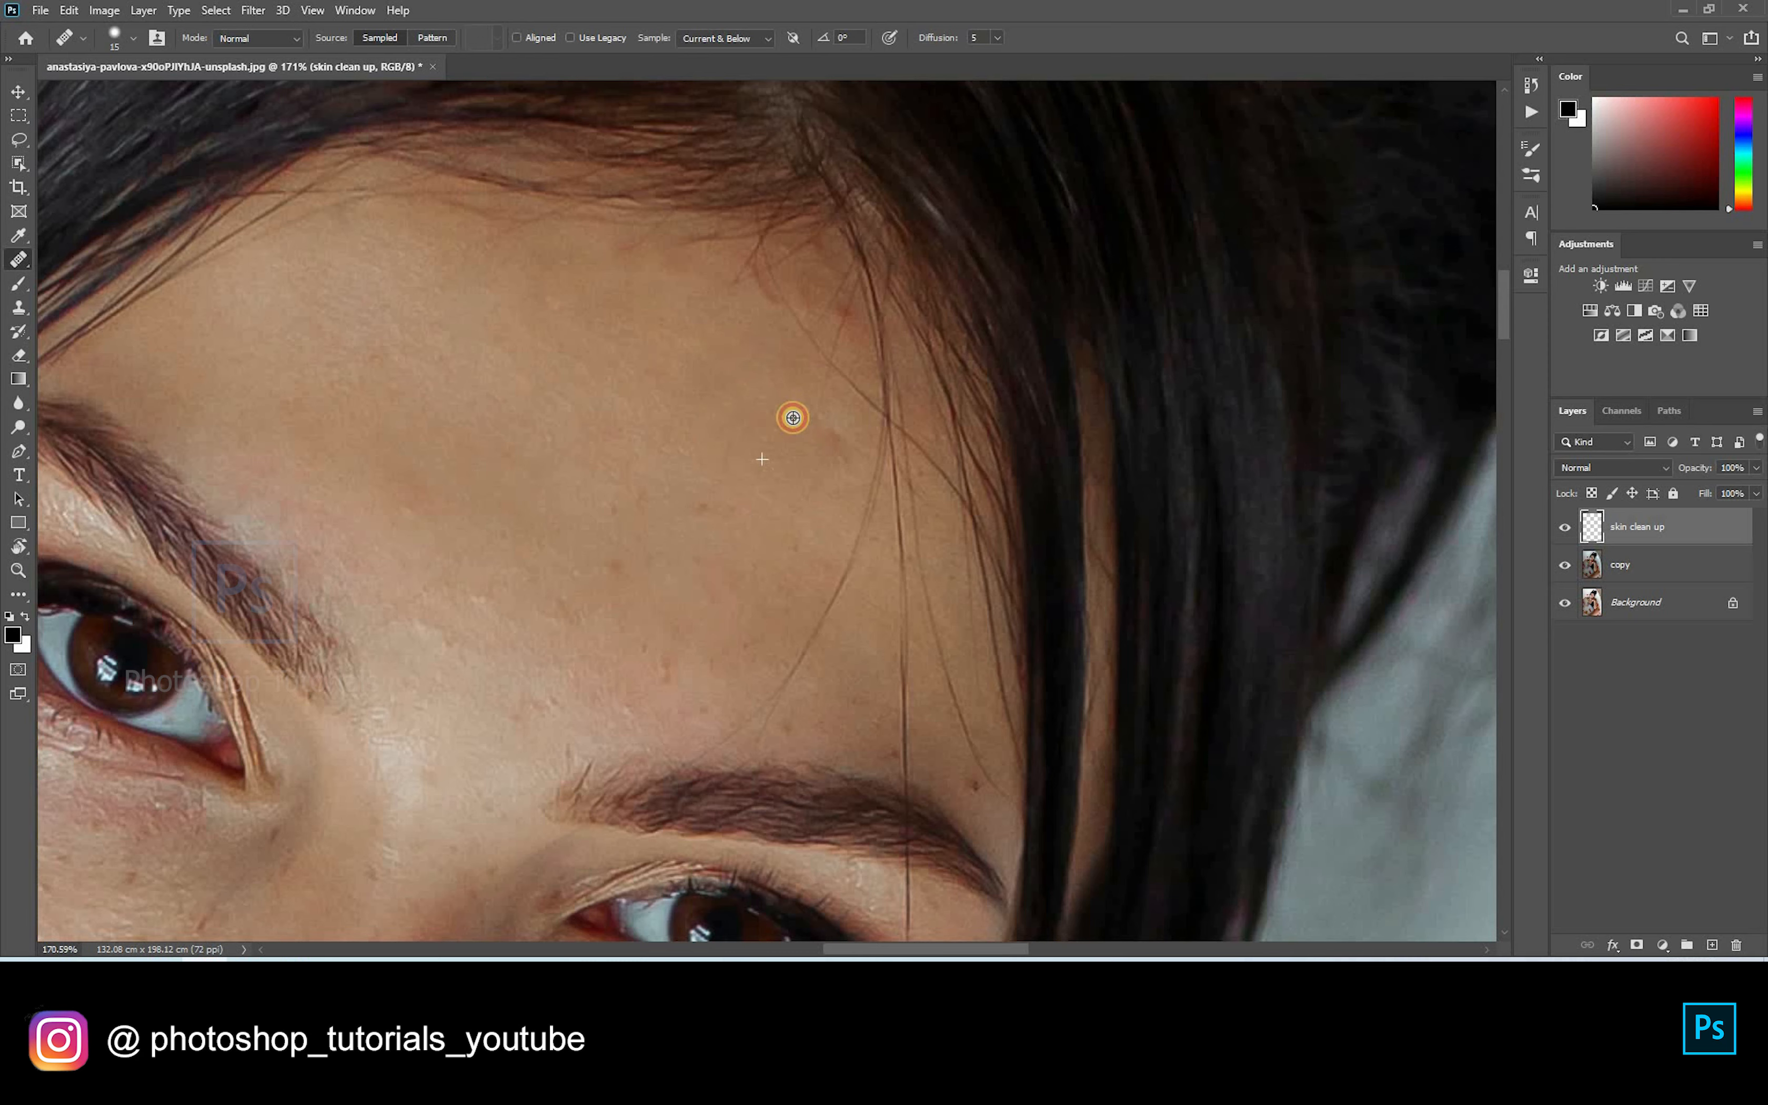
pyautogui.click(813, 362)
pyautogui.moveTo(815, 334); pyautogui.dragTo(852, 181)
pyautogui.click(734, 350)
pyautogui.click(635, 404)
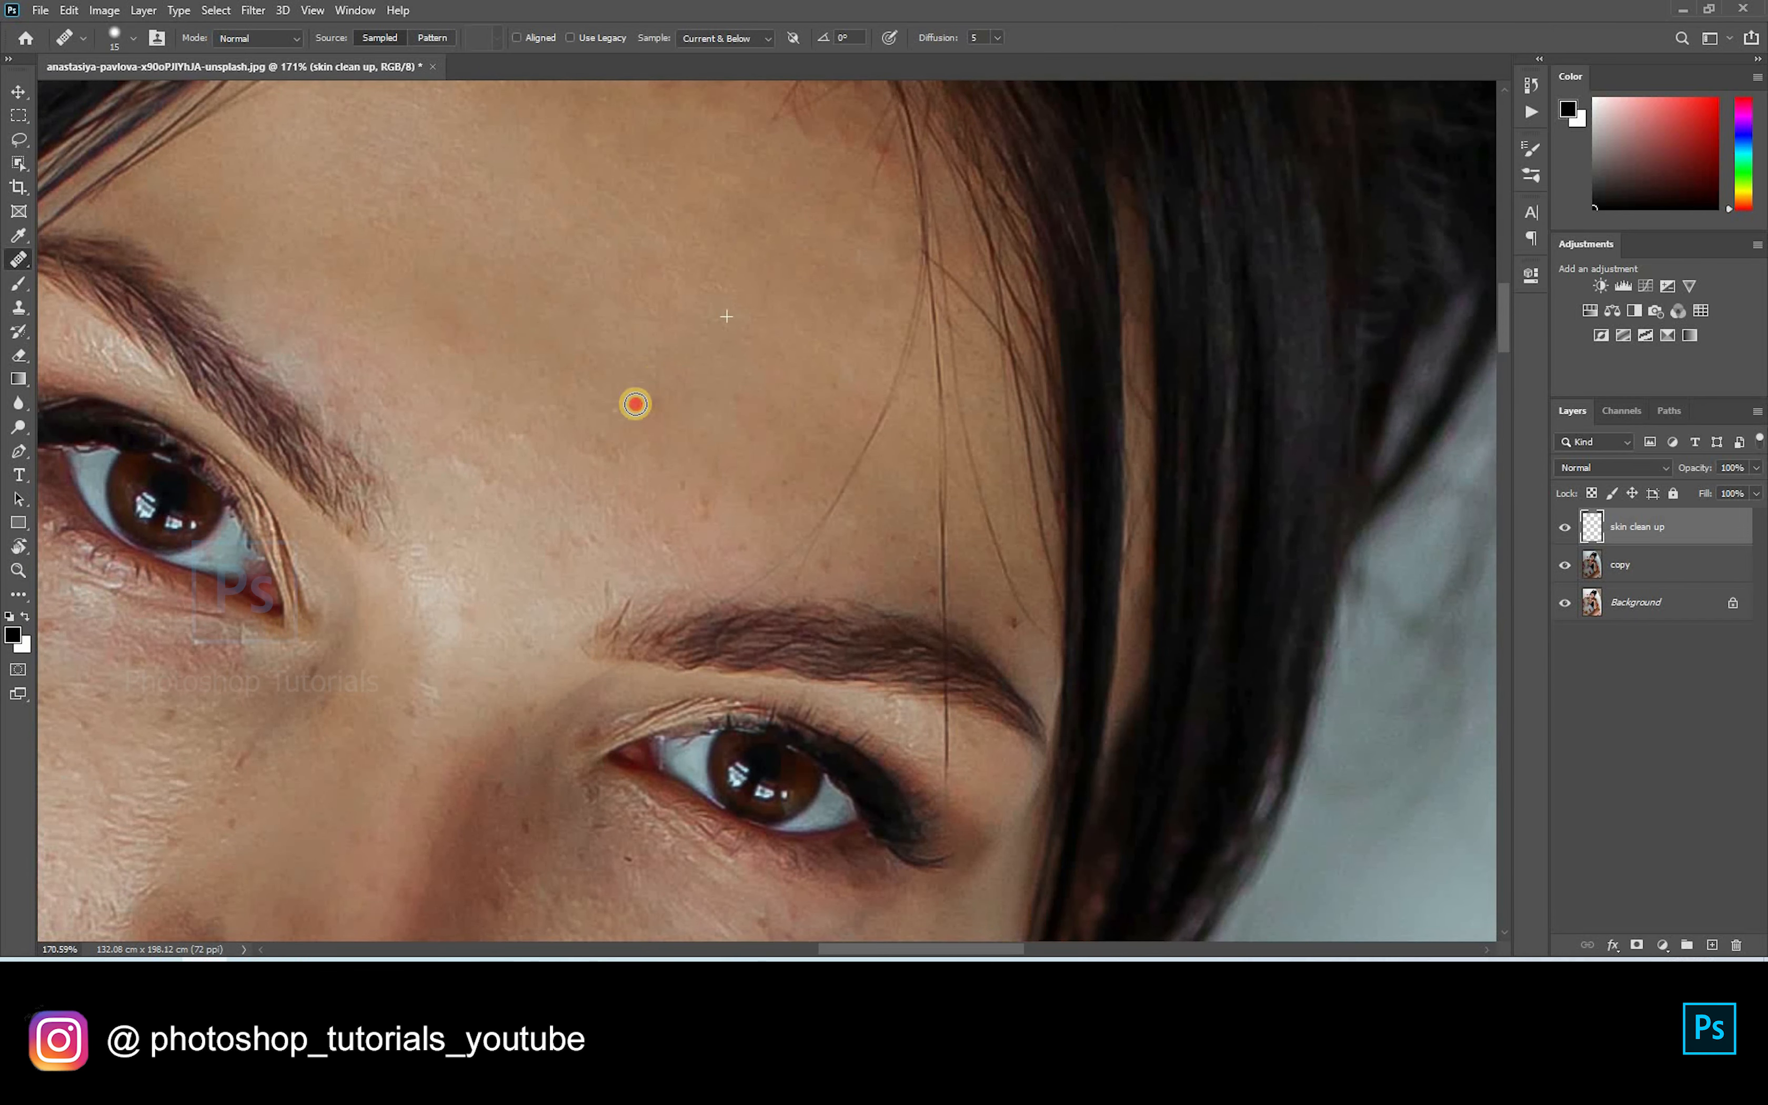
# Step: Heal the reddish spots directly above the right eyebrow with sampled forehead skin
pyautogui.keyDown('alt'); pyautogui.click(715, 468); pyautogui.keyUp('alt')
pyautogui.click(818, 495)
pyautogui.click(794, 355)
pyautogui.click(838, 377)
pyautogui.click(826, 573)
pyautogui.click(783, 553)
pyautogui.moveTo(782, 553); pyautogui.dragTo(740, 583)
pyautogui.keyDown('alt'); pyautogui.click(767, 517); pyautogui.keyUp('alt')
pyautogui.click(803, 562)
# Step: Paint out the long stray hairs crossing the right side of the forehead and the right eyebrow
pyautogui.moveTo(821, 522)
pyautogui.mouseDown()
pyautogui.moveTo(830, 428)
pyautogui.moveTo(831, 499)
pyautogui.moveTo(801, 466)
pyautogui.moveTo(851, 475)
pyautogui.moveTo(810, 418)
pyautogui.moveTo(862, 447)
pyautogui.moveTo(910, 315)
pyautogui.mouseUp()
pyautogui.keyDown('alt'); pyautogui.click(830, 427); pyautogui.keyUp('alt')
pyautogui.click(827, 481)
pyautogui.moveTo(835, 408); pyautogui.dragTo(819, 443)
pyautogui.keyDown('alt'); pyautogui.click(902, 345); pyautogui.keyUp('alt')
pyautogui.moveTo(938, 335); pyautogui.dragTo(948, 767)
pyautogui.keyDown('alt'); pyautogui.click(922, 626); pyautogui.keyUp('alt')
pyautogui.keyDown('alt'); pyautogui.click(906, 367); pyautogui.keyUp('alt')
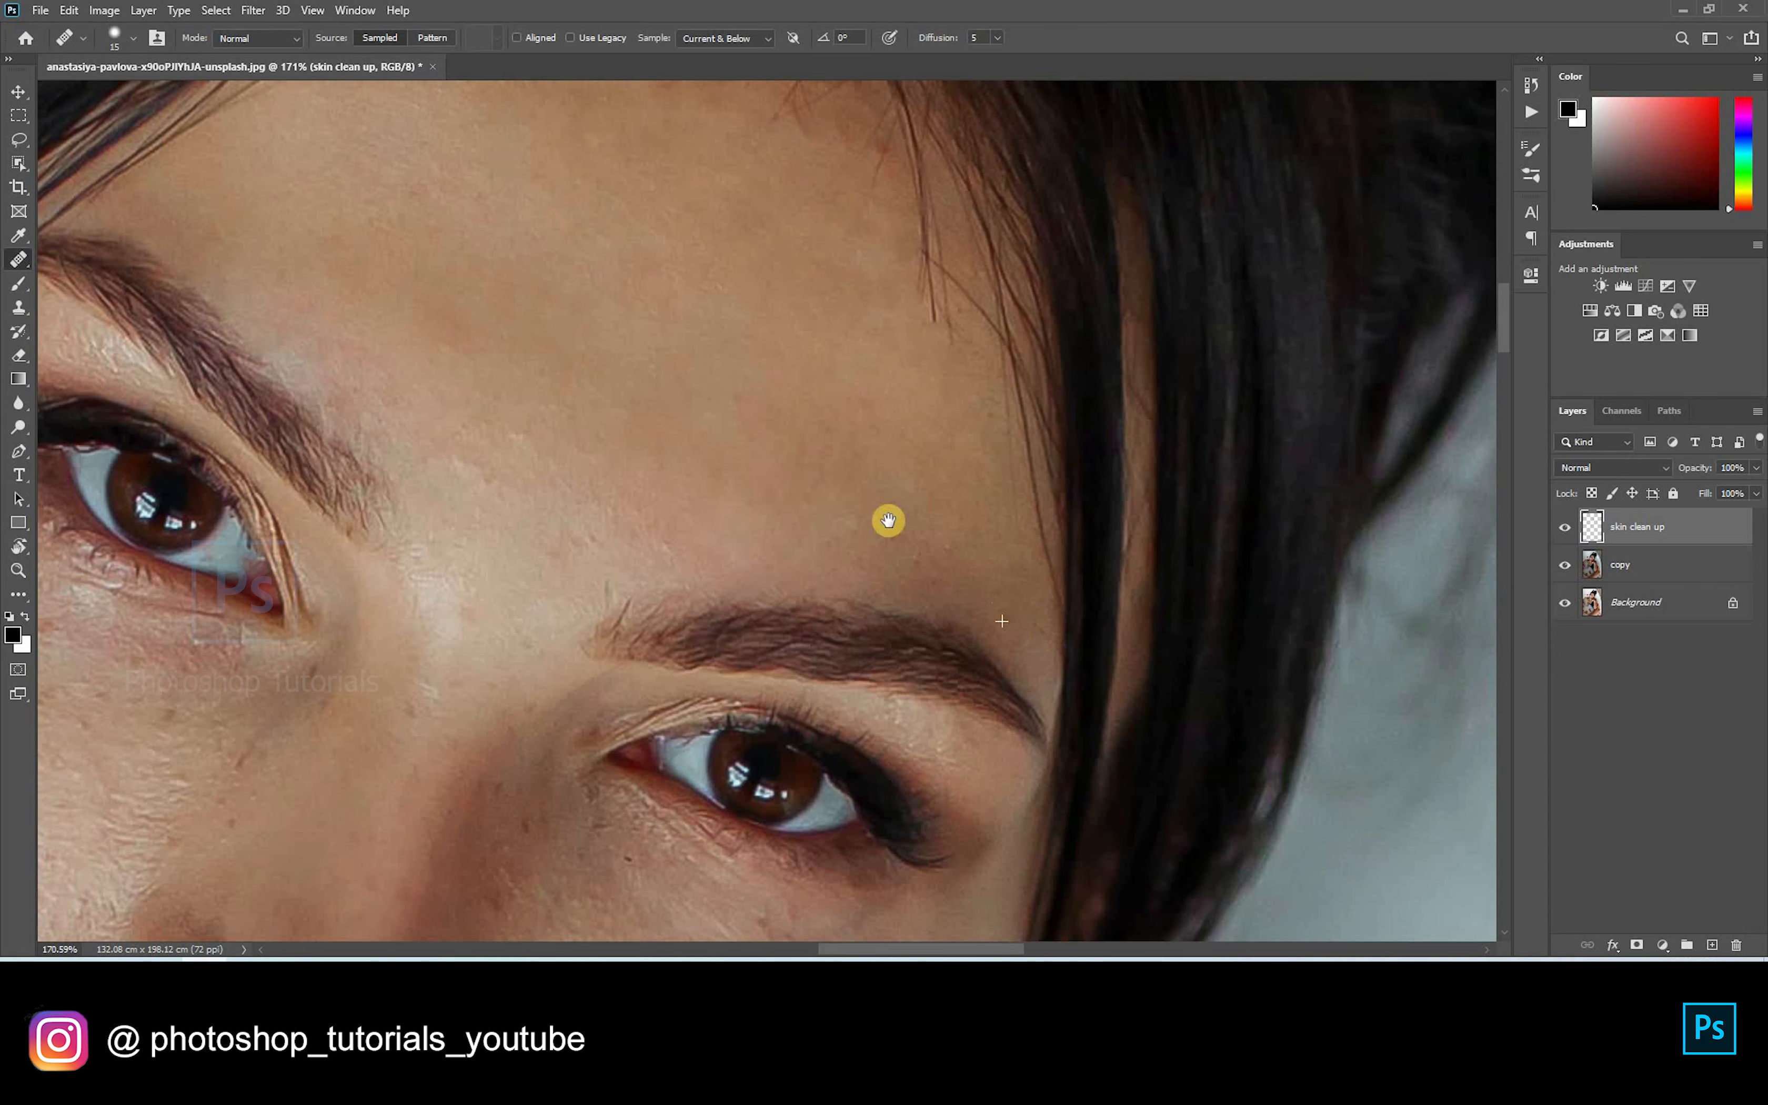
# Step: Heal the blemishes and rough texture on the skin between the eyebrows
pyautogui.moveTo(757, 655); pyautogui.dragTo(977, 575)
pyautogui.moveTo(819, 447); pyautogui.dragTo(965, 552)
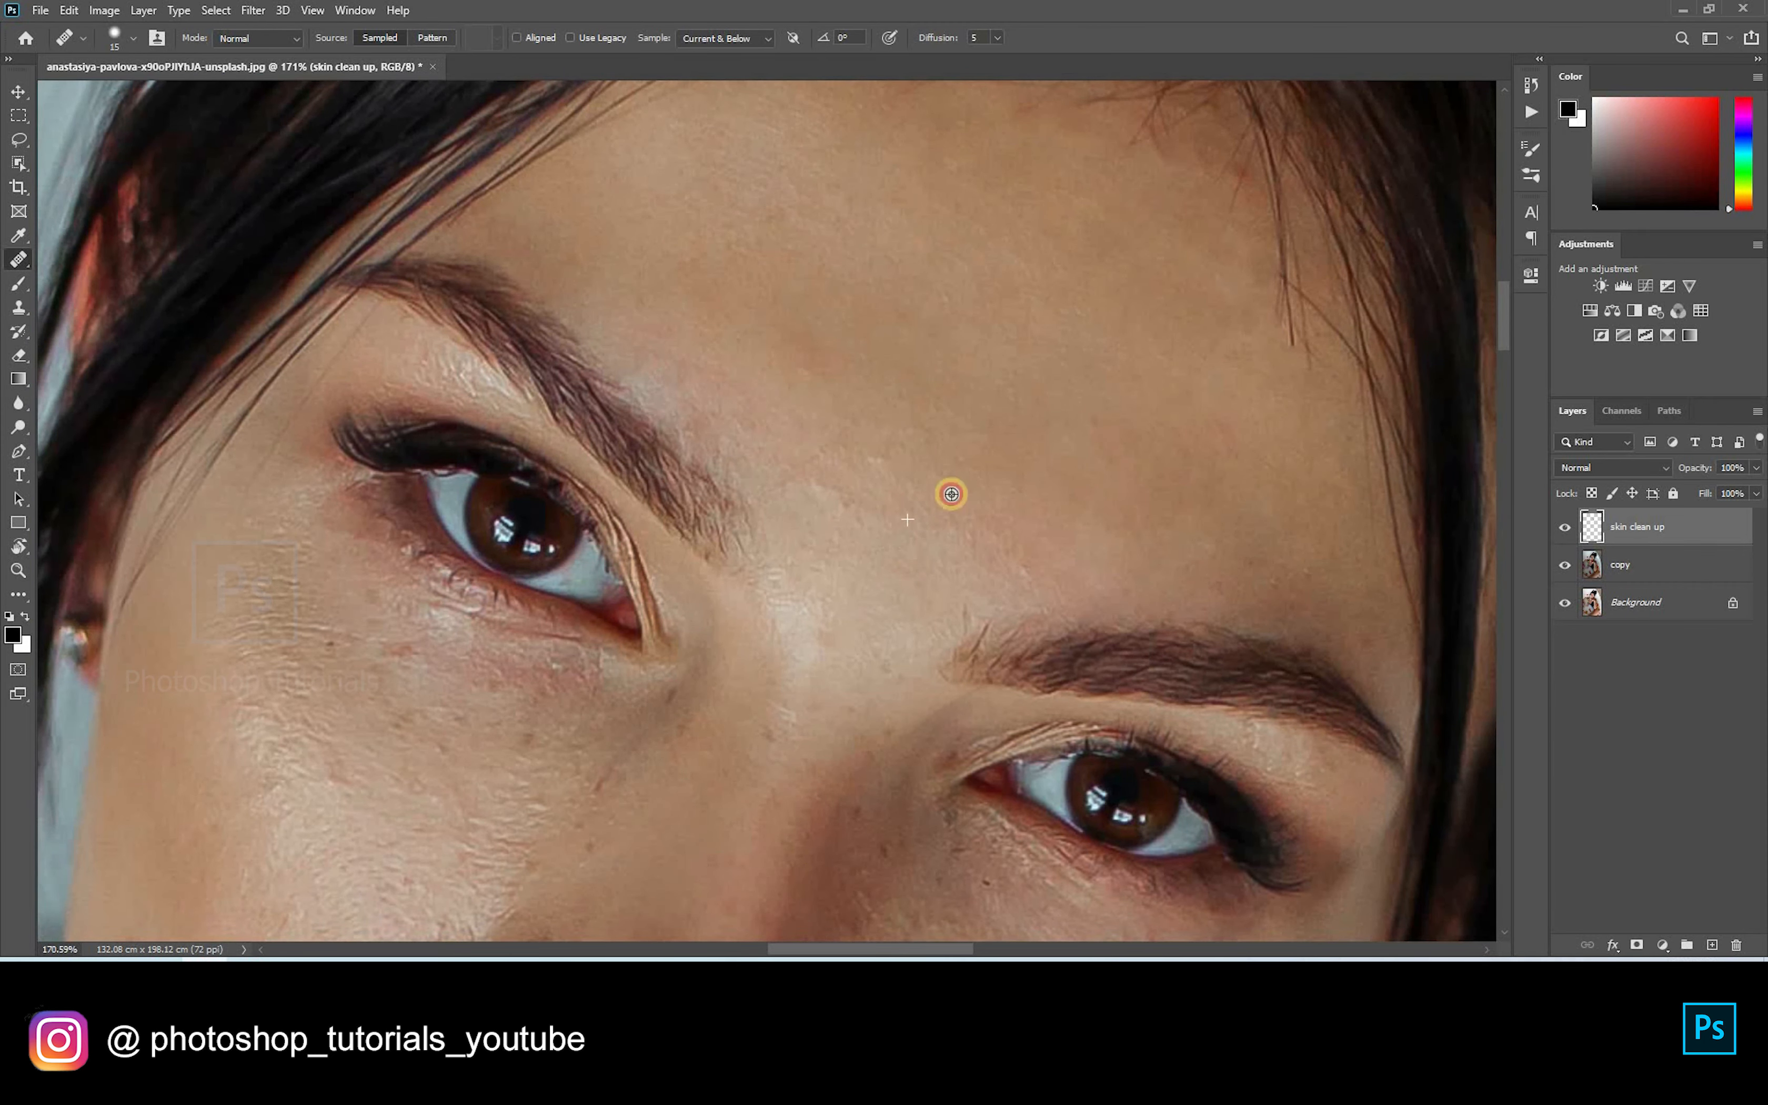
pyautogui.click(875, 455)
pyautogui.click(837, 515)
pyautogui.moveTo(815, 676); pyautogui.dragTo(888, 466)
# Step: Heal the small marks on the bridge of the nose between the eyes
pyautogui.keyDown('alt'); pyautogui.click(856, 491); pyautogui.keyUp('alt')
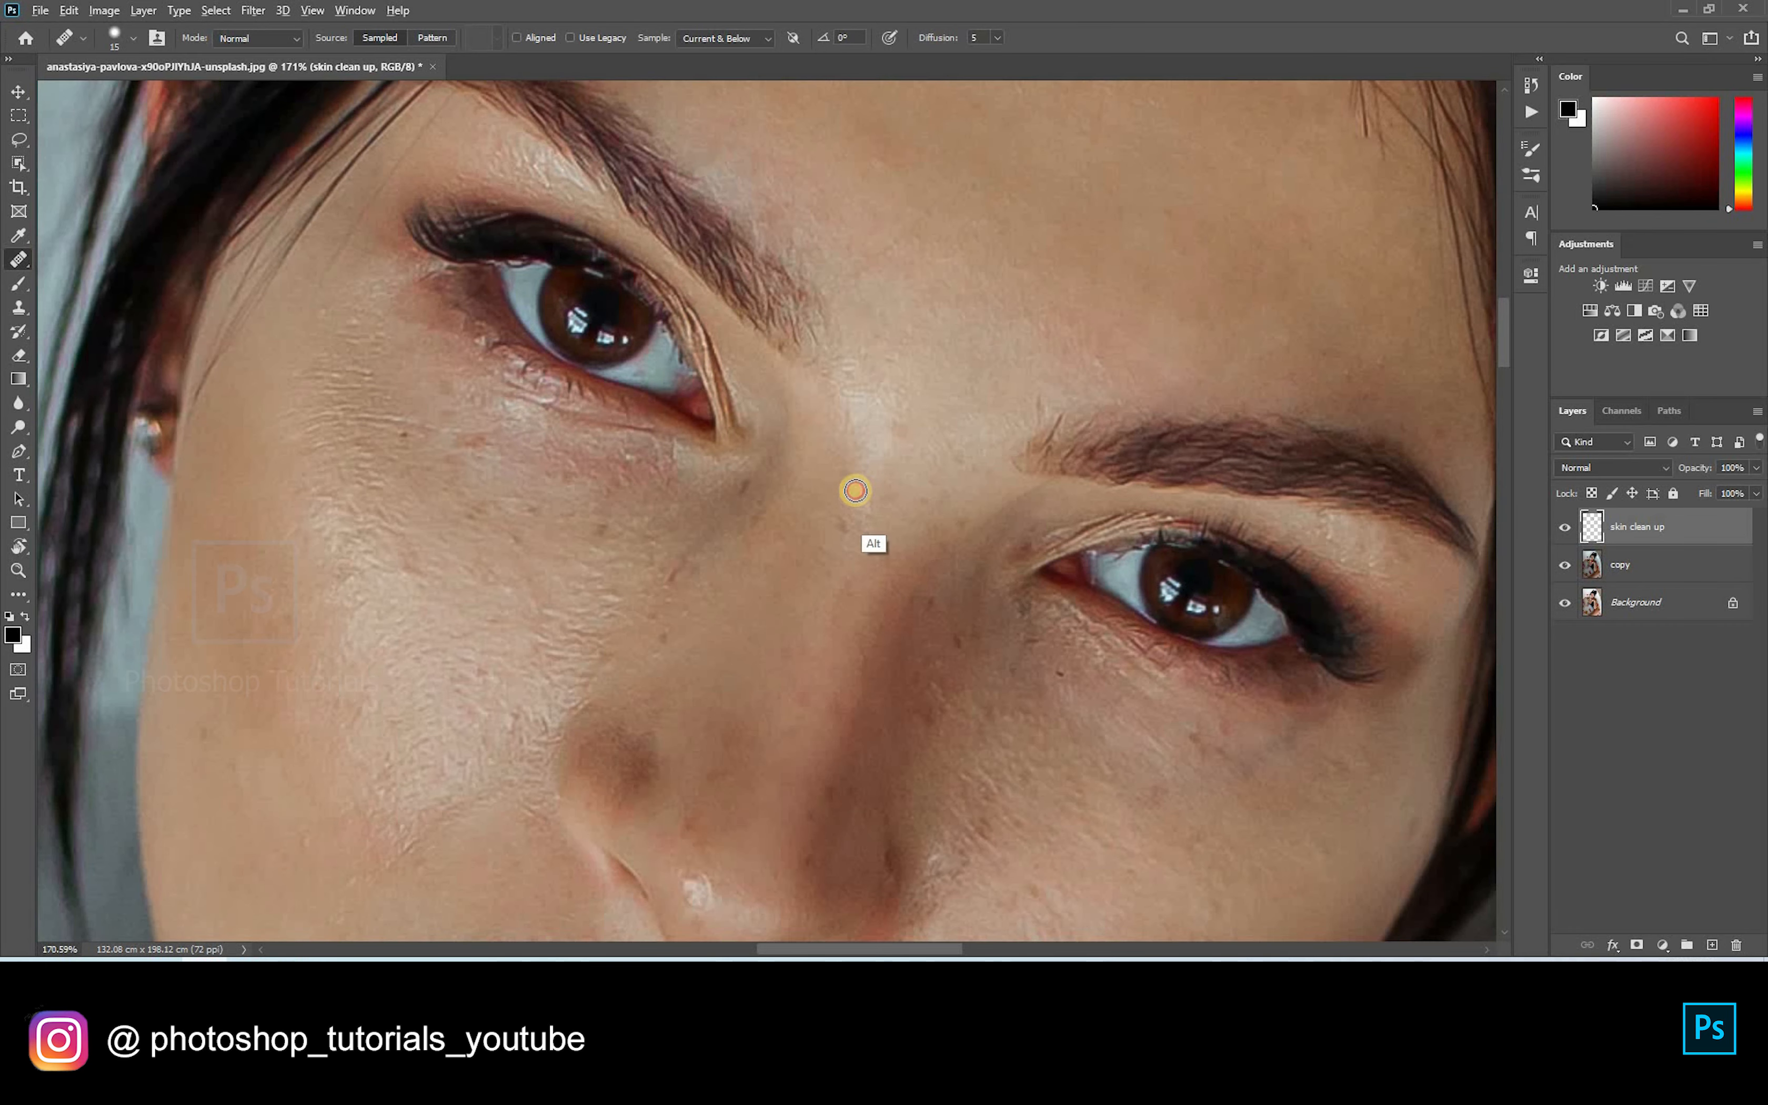
pyautogui.keyDown('alt'); pyautogui.click(813, 573); pyautogui.keyUp('alt')
pyautogui.click(845, 531)
pyautogui.click(864, 538)
pyautogui.keyDown('alt'); pyautogui.click(880, 538); pyautogui.keyUp('alt')
pyautogui.click(927, 506)
pyautogui.click(952, 468)
pyautogui.scroll(-2, 908, 431)
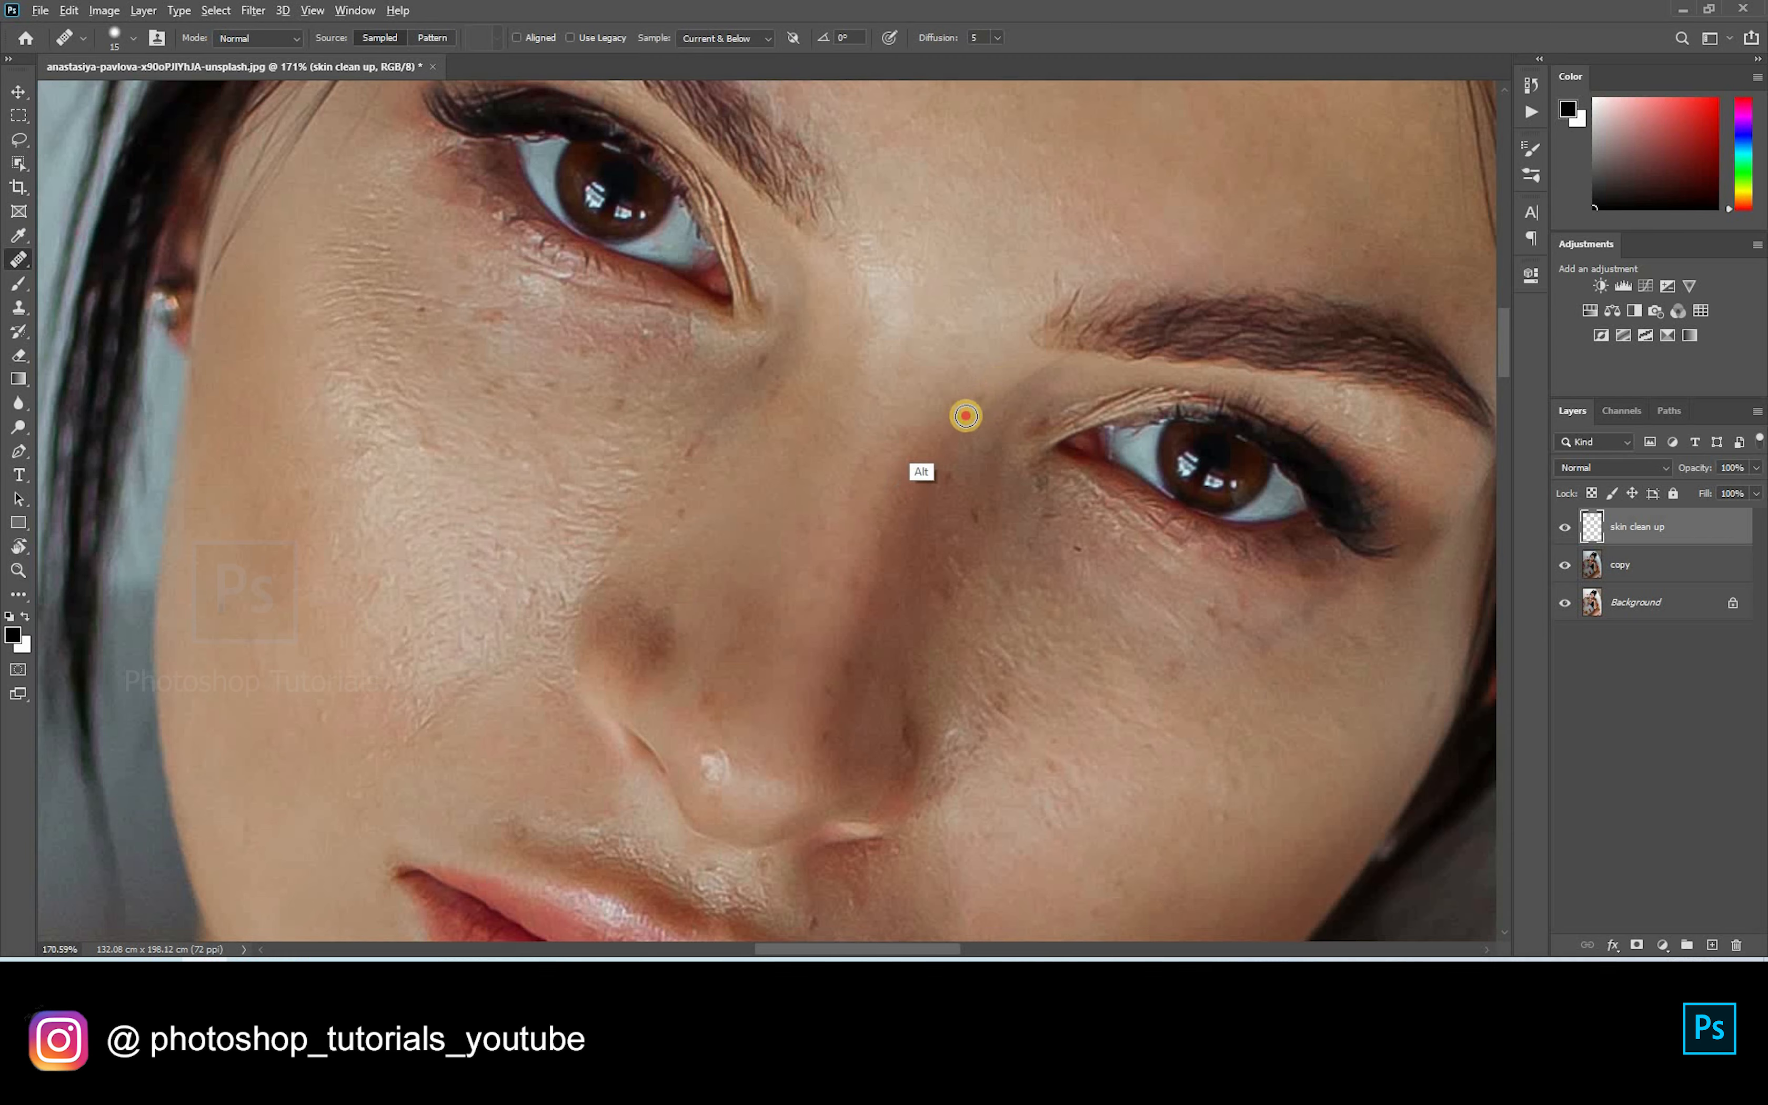
# Step: Heal the spots along the shaded side of the nose and beside the right eye's inner corner
pyautogui.scroll(-1, 899, 438)
pyautogui.click(845, 509)
pyautogui.click(861, 541)
pyautogui.click(825, 638)
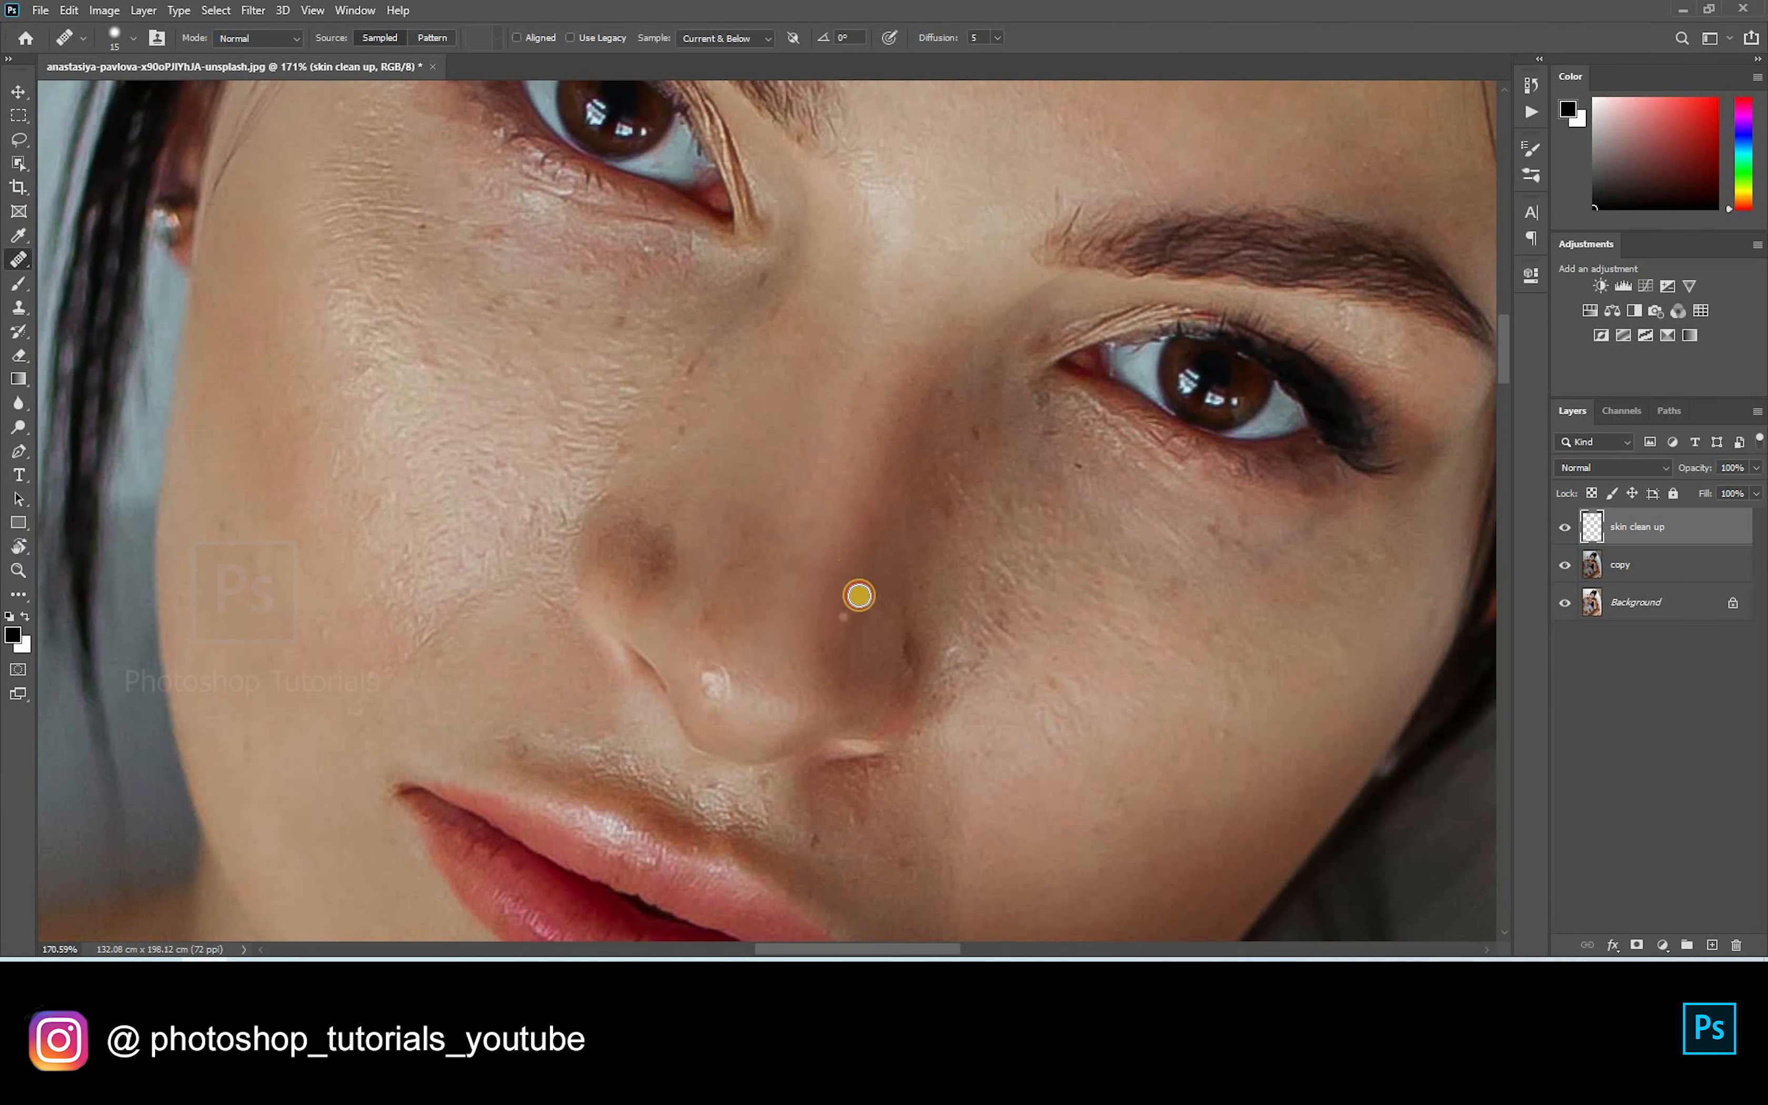
pyautogui.scroll(1, 880, 497)
pyautogui.hscroll(1, 881, 497)
pyautogui.click(863, 570)
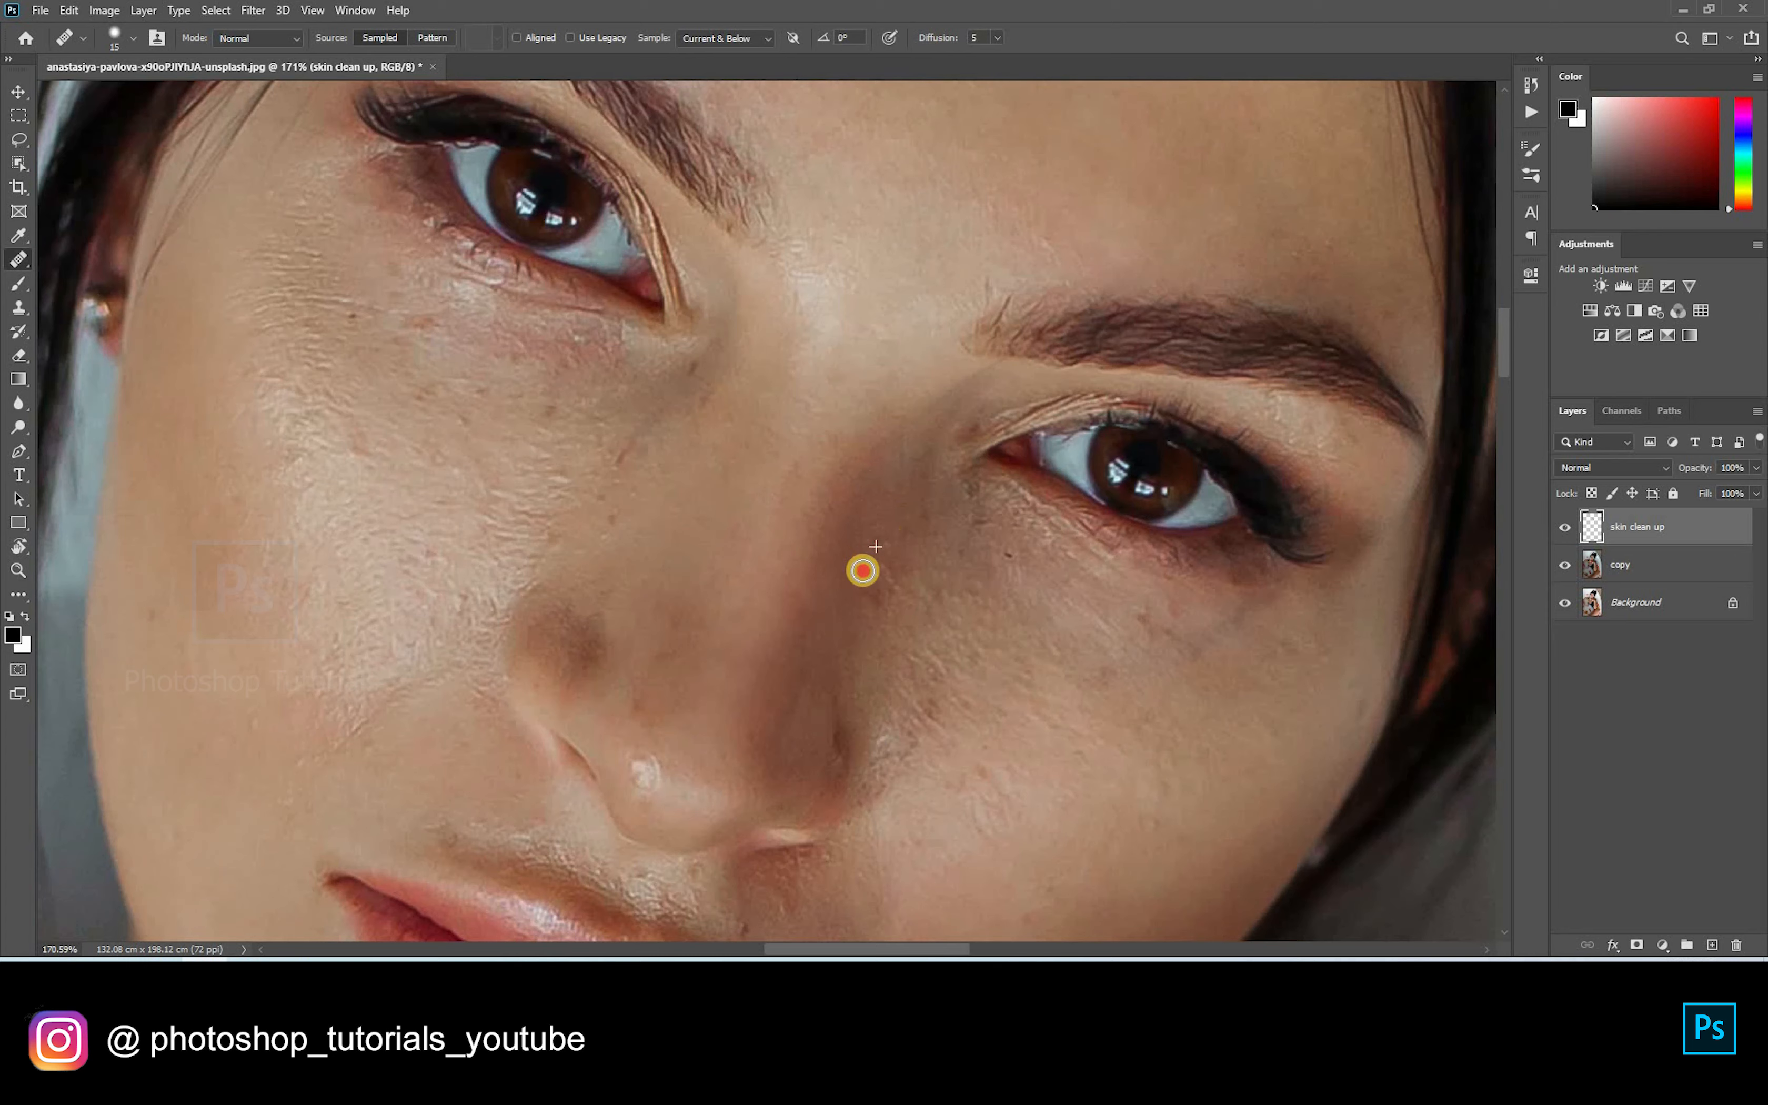
pyautogui.keyDown('alt'); pyautogui.click(959, 492); pyautogui.keyUp('alt')
pyautogui.moveTo(982, 524)
pyautogui.mouseDown()
pyautogui.moveTo(1010, 556)
pyautogui.moveTo(1247, 664)
pyautogui.mouseUp()
# Step: Heal the dark spots under the left eye, from its inner corner out to the upper cheek
pyautogui.keyDown('alt'); pyautogui.click(884, 451); pyautogui.keyUp('alt')
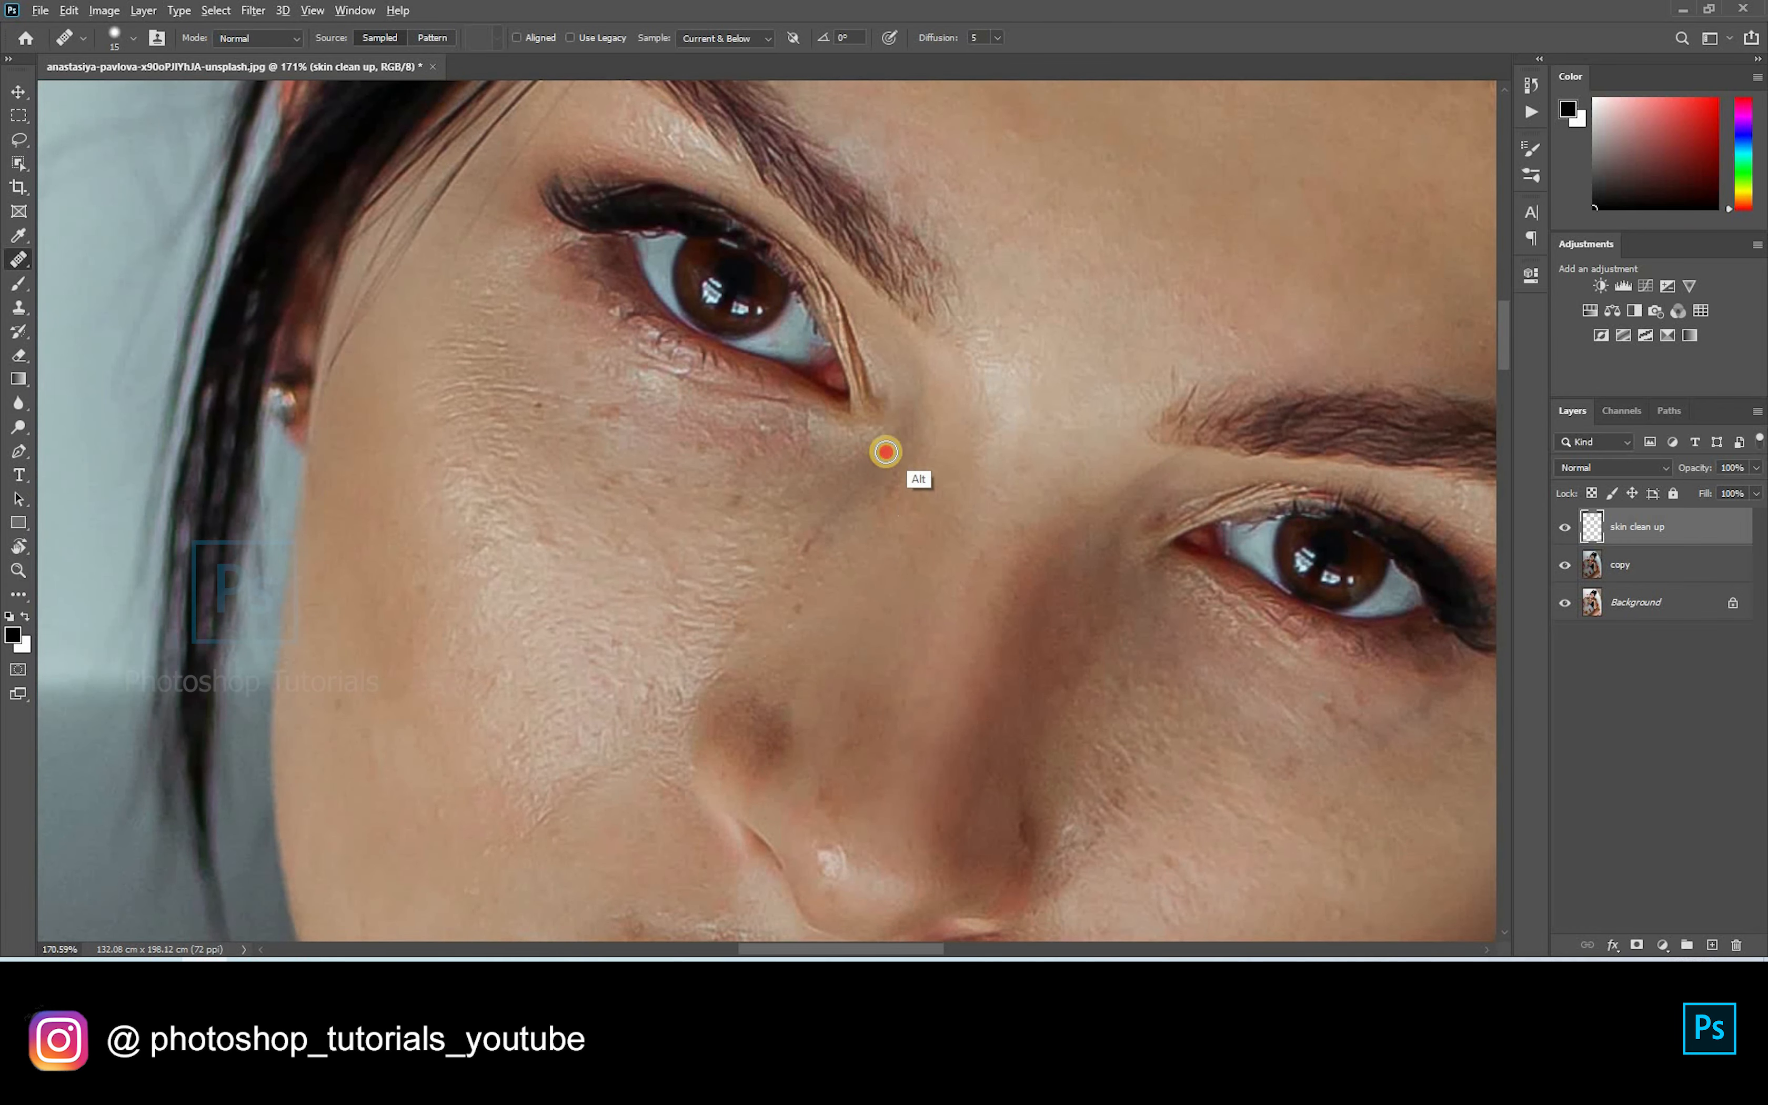
pyautogui.click(879, 498)
pyautogui.moveTo(831, 524)
pyautogui.mouseDown()
pyautogui.moveTo(864, 506)
pyautogui.moveTo(814, 561)
pyautogui.moveTo(804, 549)
pyautogui.moveTo(792, 593)
pyautogui.moveTo(819, 555)
pyautogui.moveTo(826, 573)
pyautogui.moveTo(735, 498)
pyautogui.moveTo(784, 476)
pyautogui.moveTo(753, 464)
pyautogui.moveTo(770, 482)
pyautogui.moveTo(763, 436)
pyautogui.moveTo(810, 447)
pyautogui.moveTo(728, 471)
pyautogui.moveTo(707, 454)
pyautogui.moveTo(760, 491)
pyautogui.moveTo(613, 487)
pyautogui.moveTo(717, 518)
pyautogui.moveTo(646, 516)
pyautogui.mouseUp()
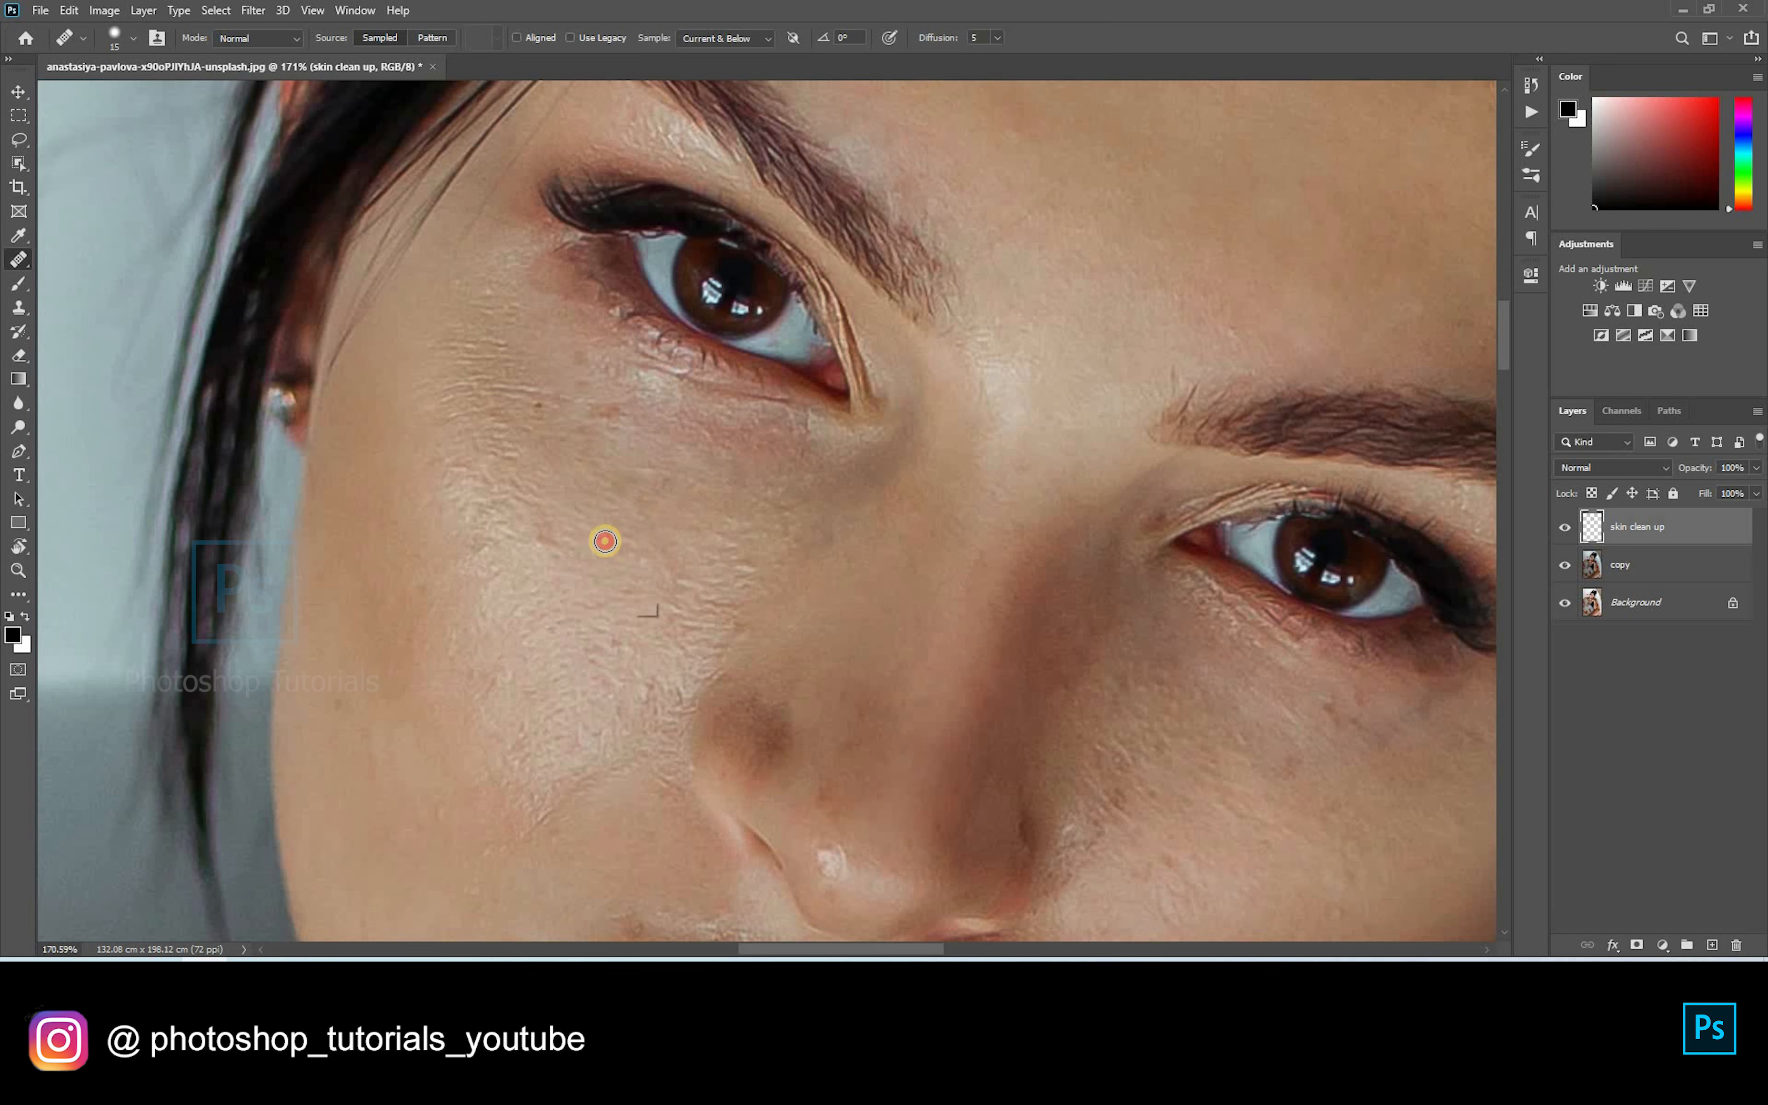
pyautogui.moveTo(572, 426)
pyautogui.mouseDown()
pyautogui.moveTo(544, 404)
pyautogui.moveTo(613, 426)
pyautogui.moveTo(545, 355)
pyautogui.moveTo(617, 374)
pyautogui.moveTo(597, 352)
pyautogui.moveTo(606, 416)
pyautogui.moveTo(504, 399)
pyautogui.mouseUp()
pyautogui.keyDown('alt'); pyautogui.click(421, 377); pyautogui.keyUp('alt')
pyautogui.keyDown('alt'); pyautogui.click(412, 399); pyautogui.keyUp('alt')
pyautogui.moveTo(431, 340)
pyautogui.mouseDown()
pyautogui.moveTo(451, 346)
pyautogui.moveTo(456, 383)
pyautogui.mouseUp()
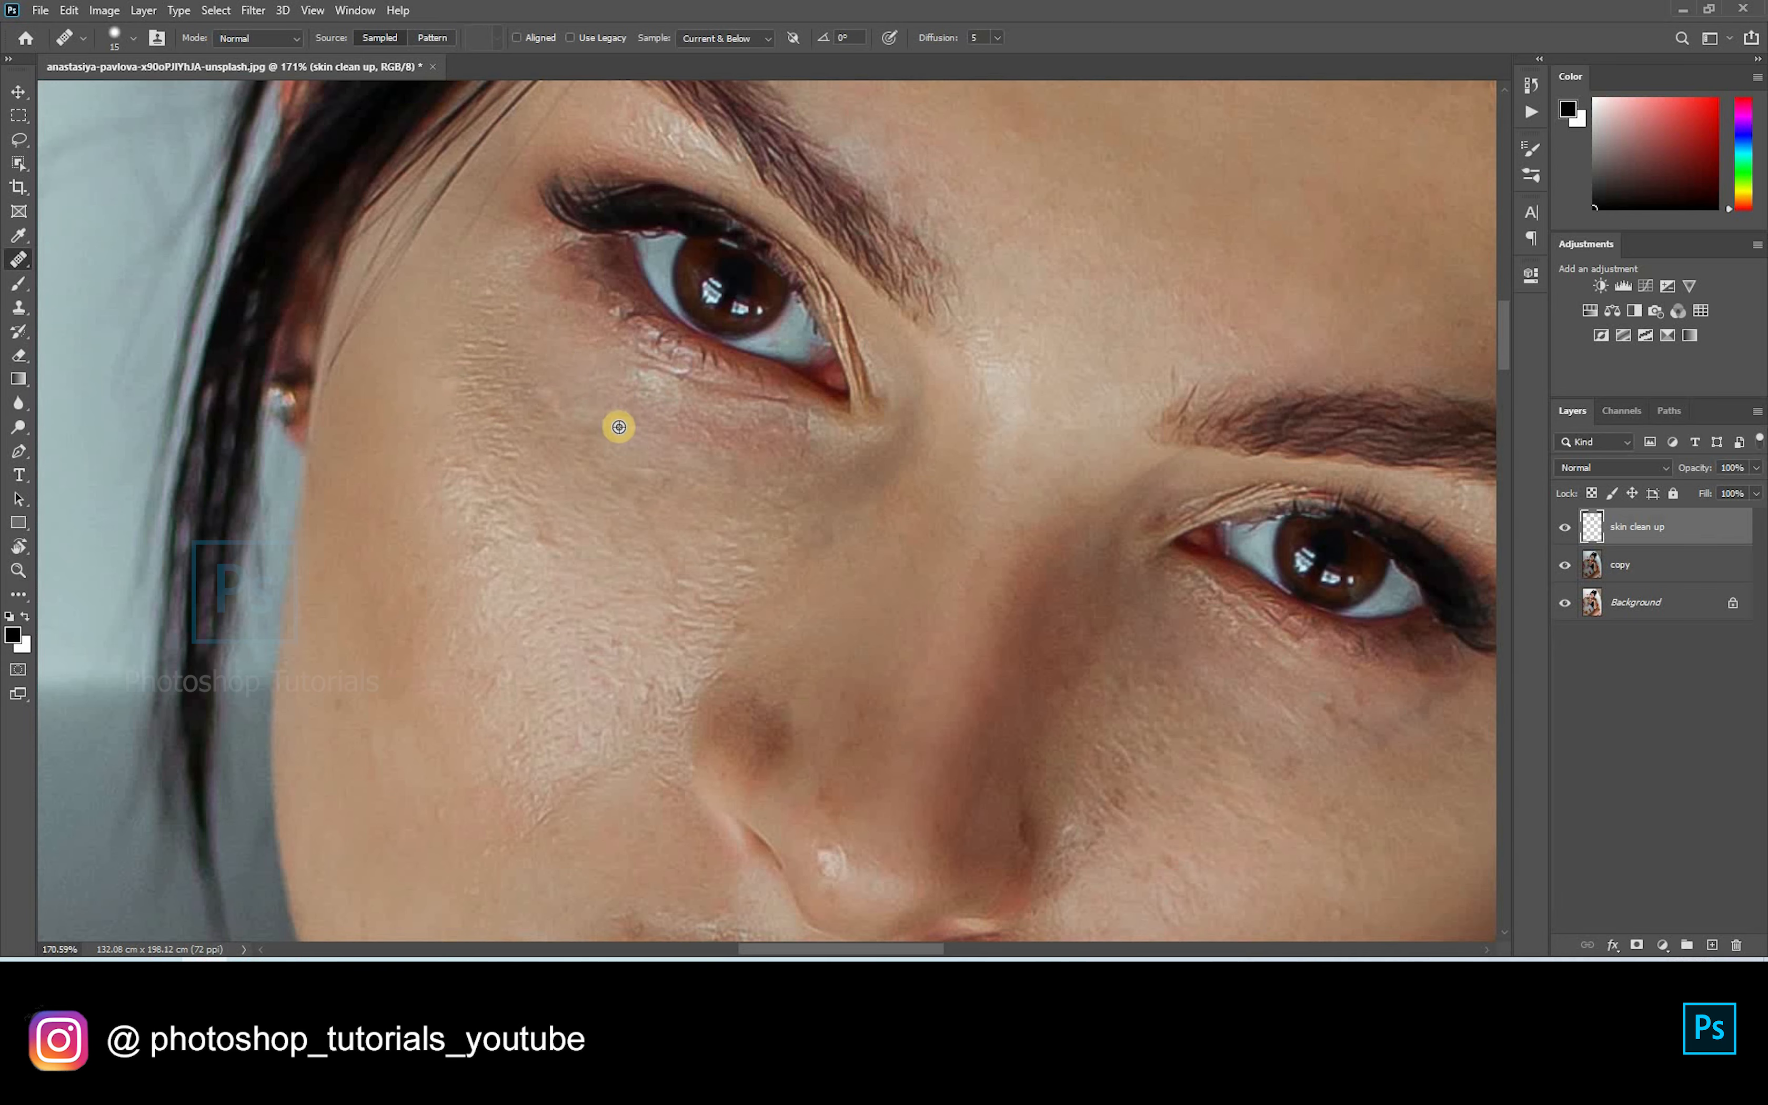
# Step: Heal the blemishes on the left cheek and where it meets the side of the nose
pyautogui.scroll(-3, 619, 427)
pyautogui.click(611, 443)
pyautogui.keyDown('alt'); pyautogui.click(655, 428); pyautogui.keyUp('alt')
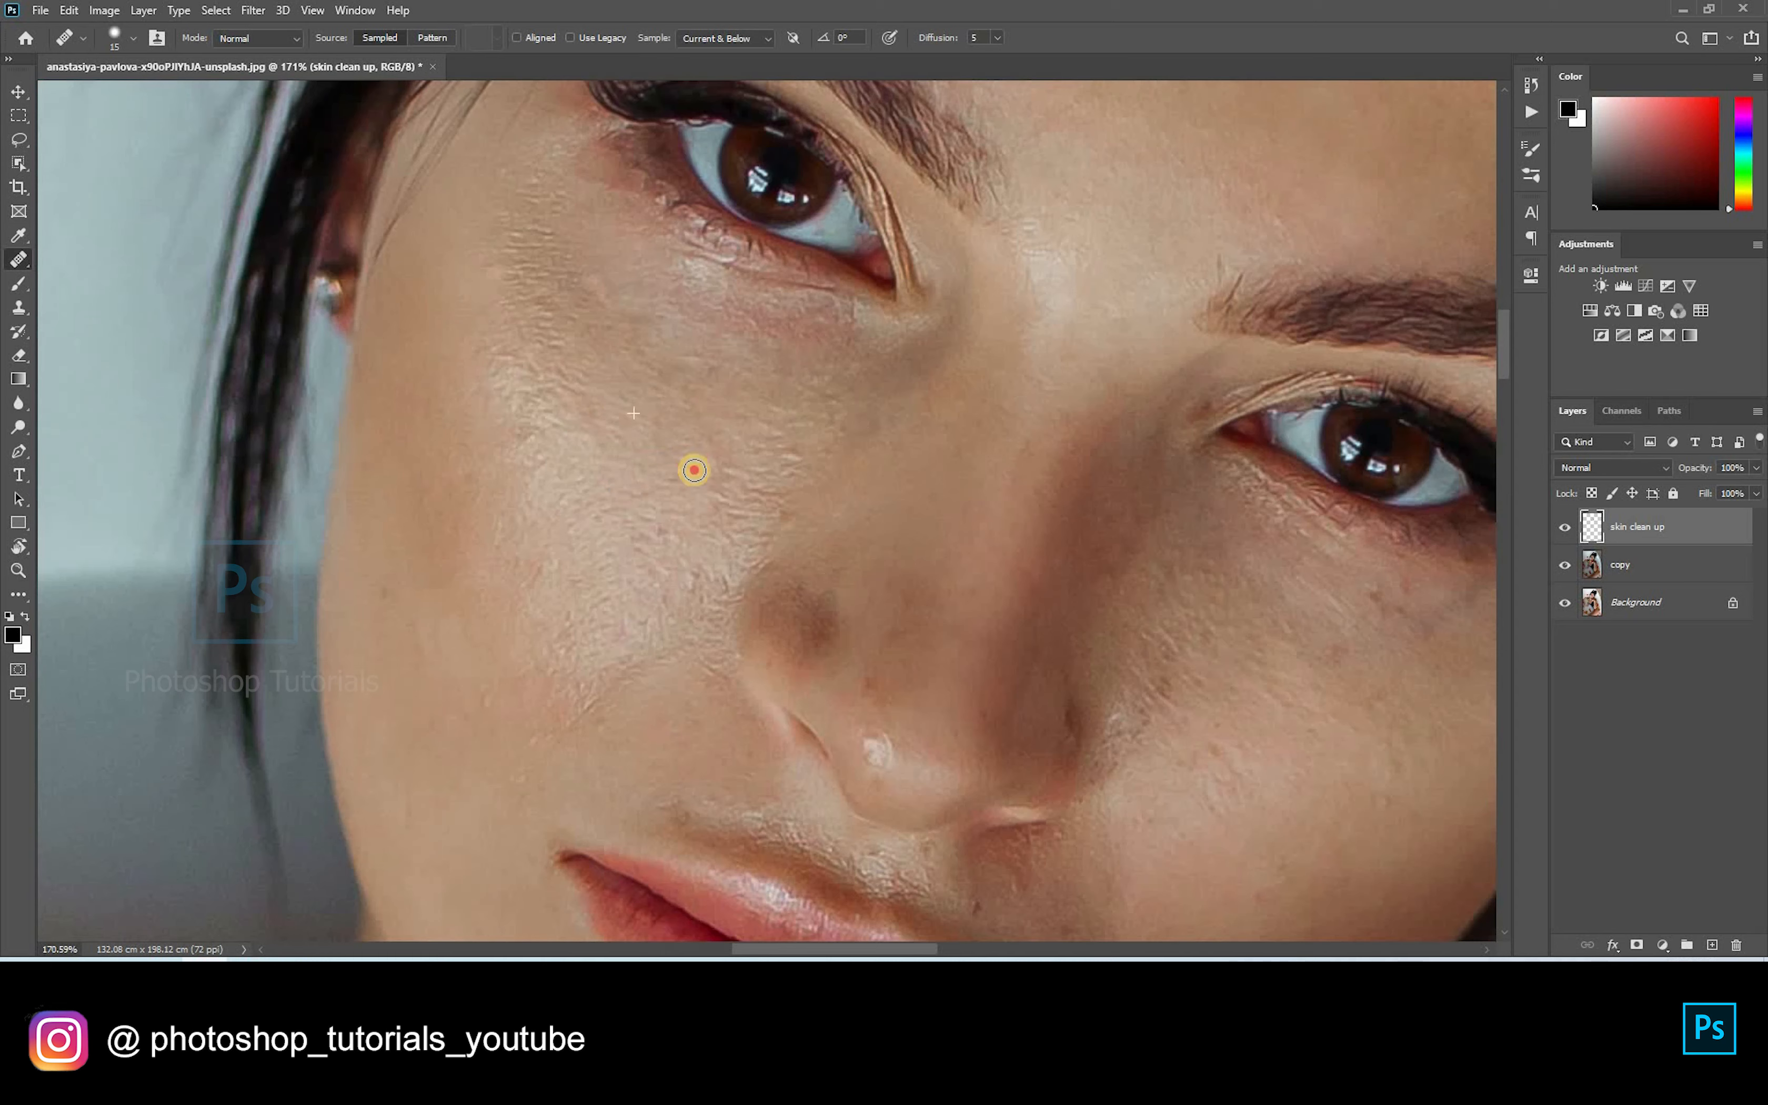
pyautogui.moveTo(694, 442); pyautogui.dragTo(728, 466)
pyautogui.scroll(-4, 865, 367)
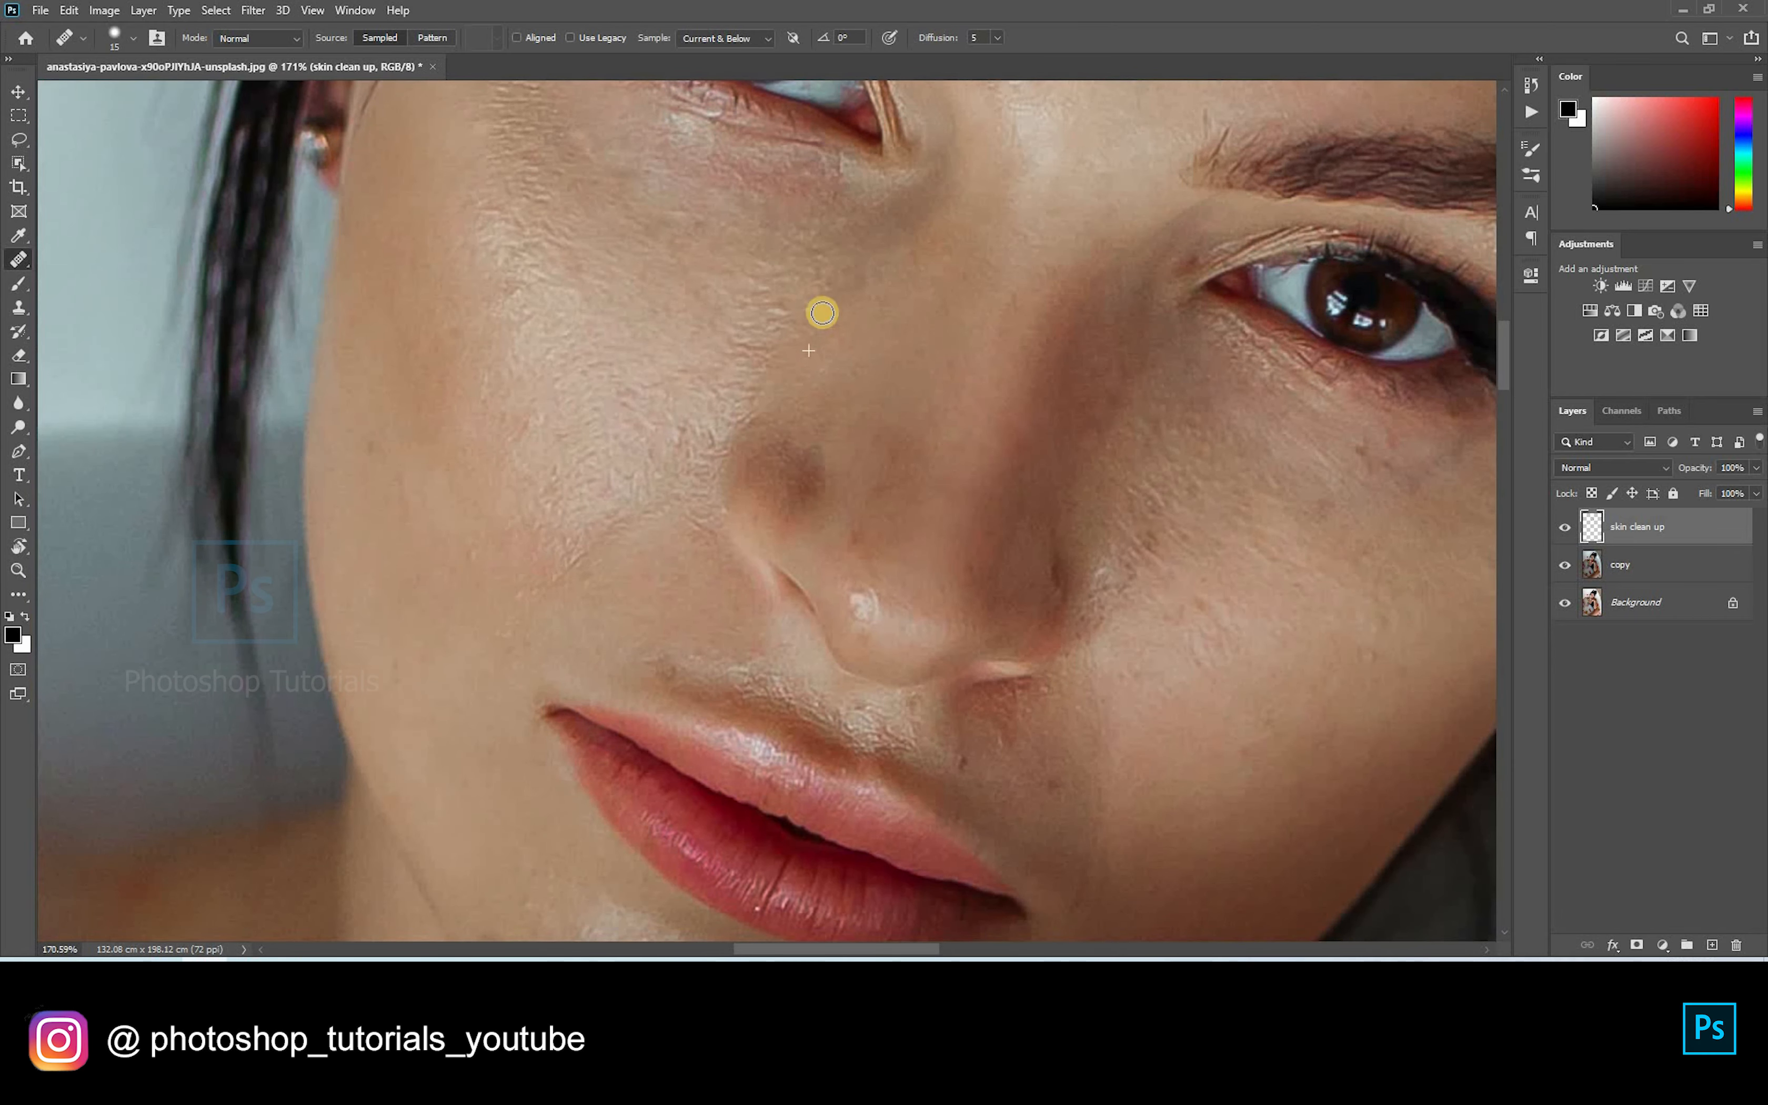
pyautogui.moveTo(792, 269)
pyautogui.mouseDown()
pyautogui.moveTo(778, 303)
pyautogui.moveTo(828, 267)
pyautogui.moveTo(819, 250)
pyautogui.moveTo(768, 269)
pyautogui.mouseUp()
# Step: Heal the discolored spots on the right cheek below the eye
pyautogui.scroll(-4, 813, 383)
pyautogui.hscroll(-2, 813, 383)
pyautogui.hscroll(4, 766, 415)
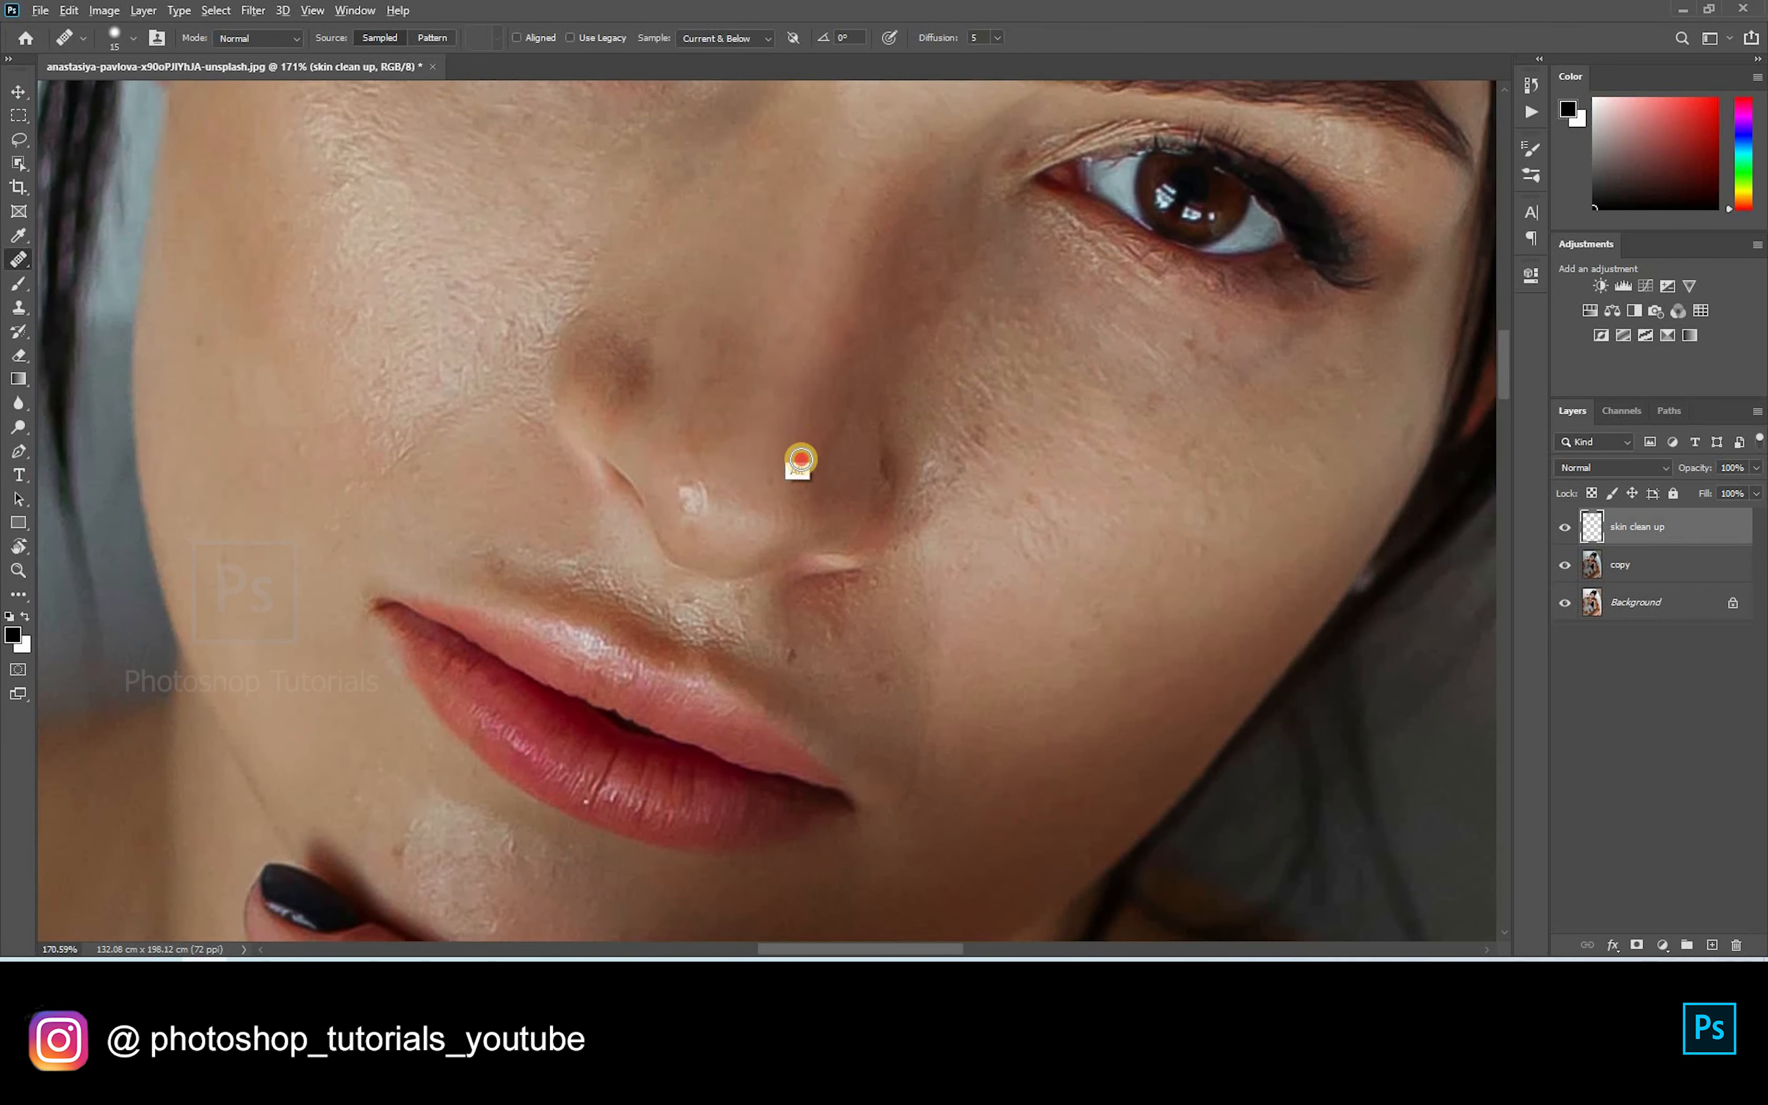
pyautogui.hscroll(2, 898, 418)
pyautogui.scroll(-2, 899, 418)
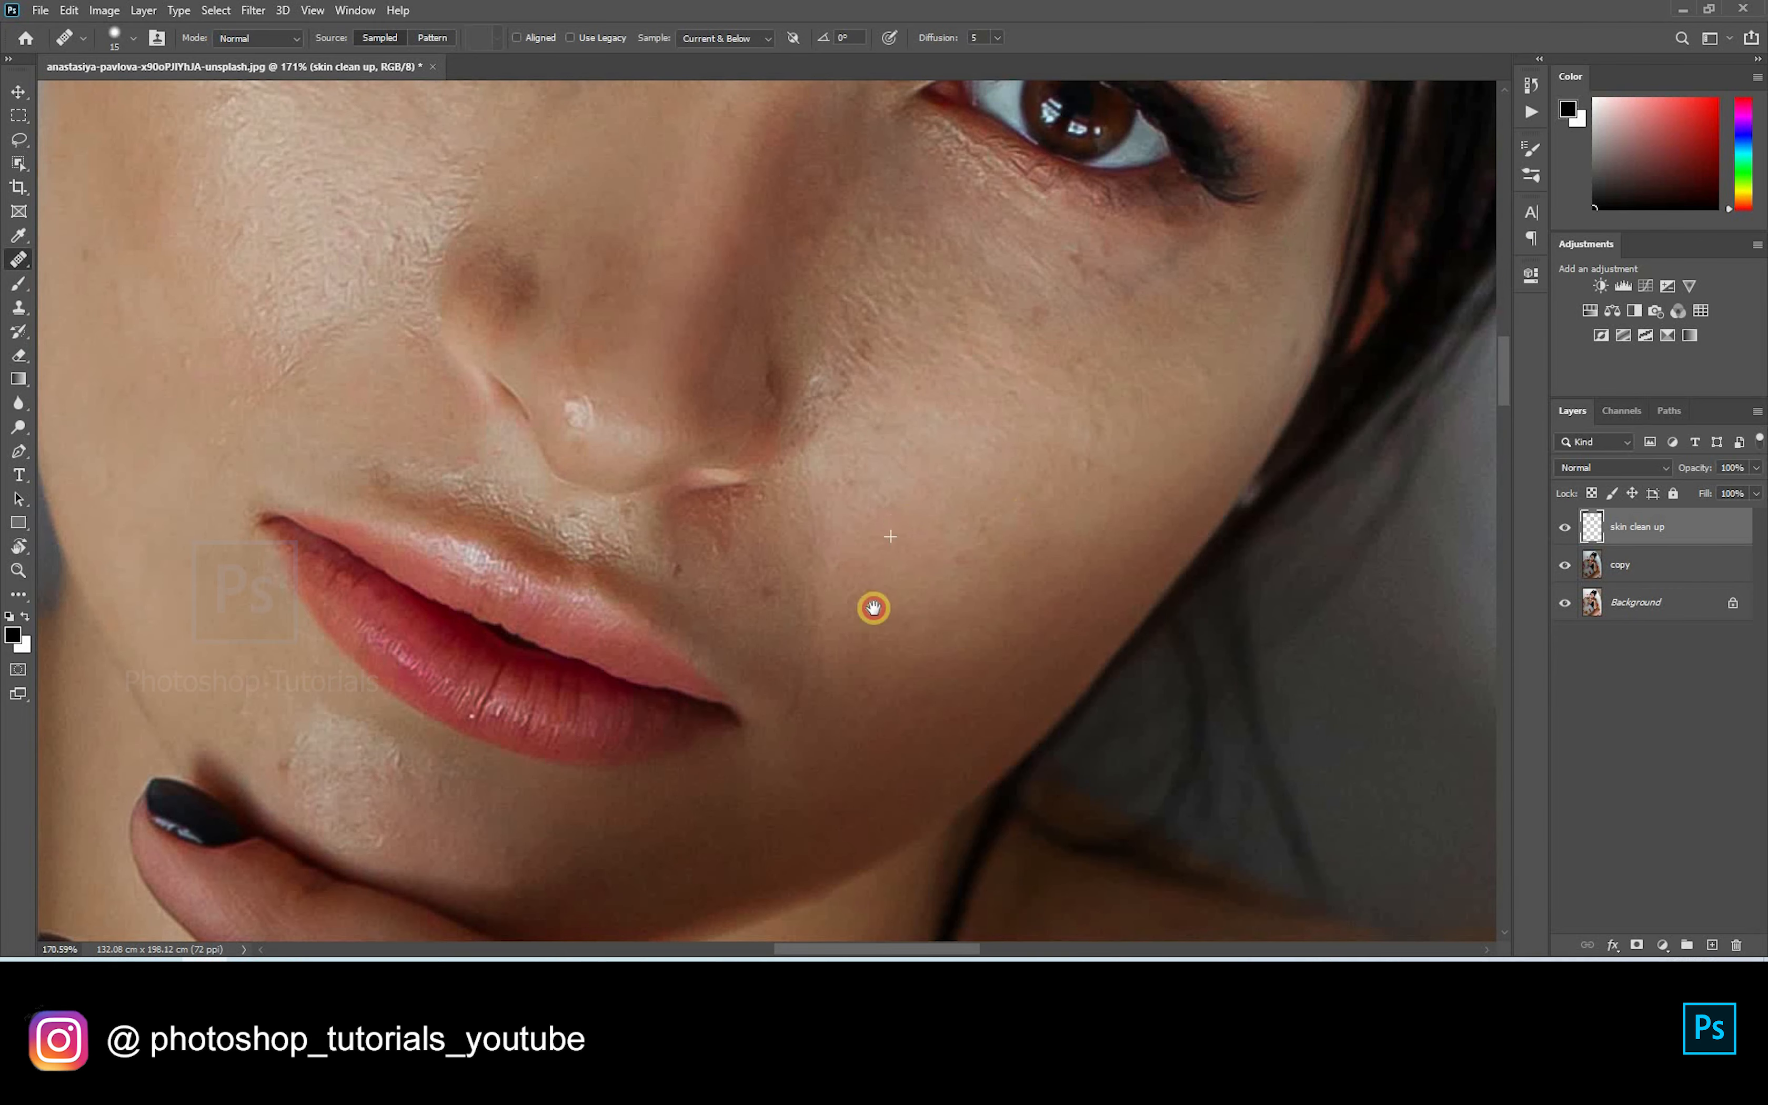
pyautogui.hscroll(4, 873, 607)
pyautogui.scroll(2, 873, 607)
pyautogui.click(956, 371)
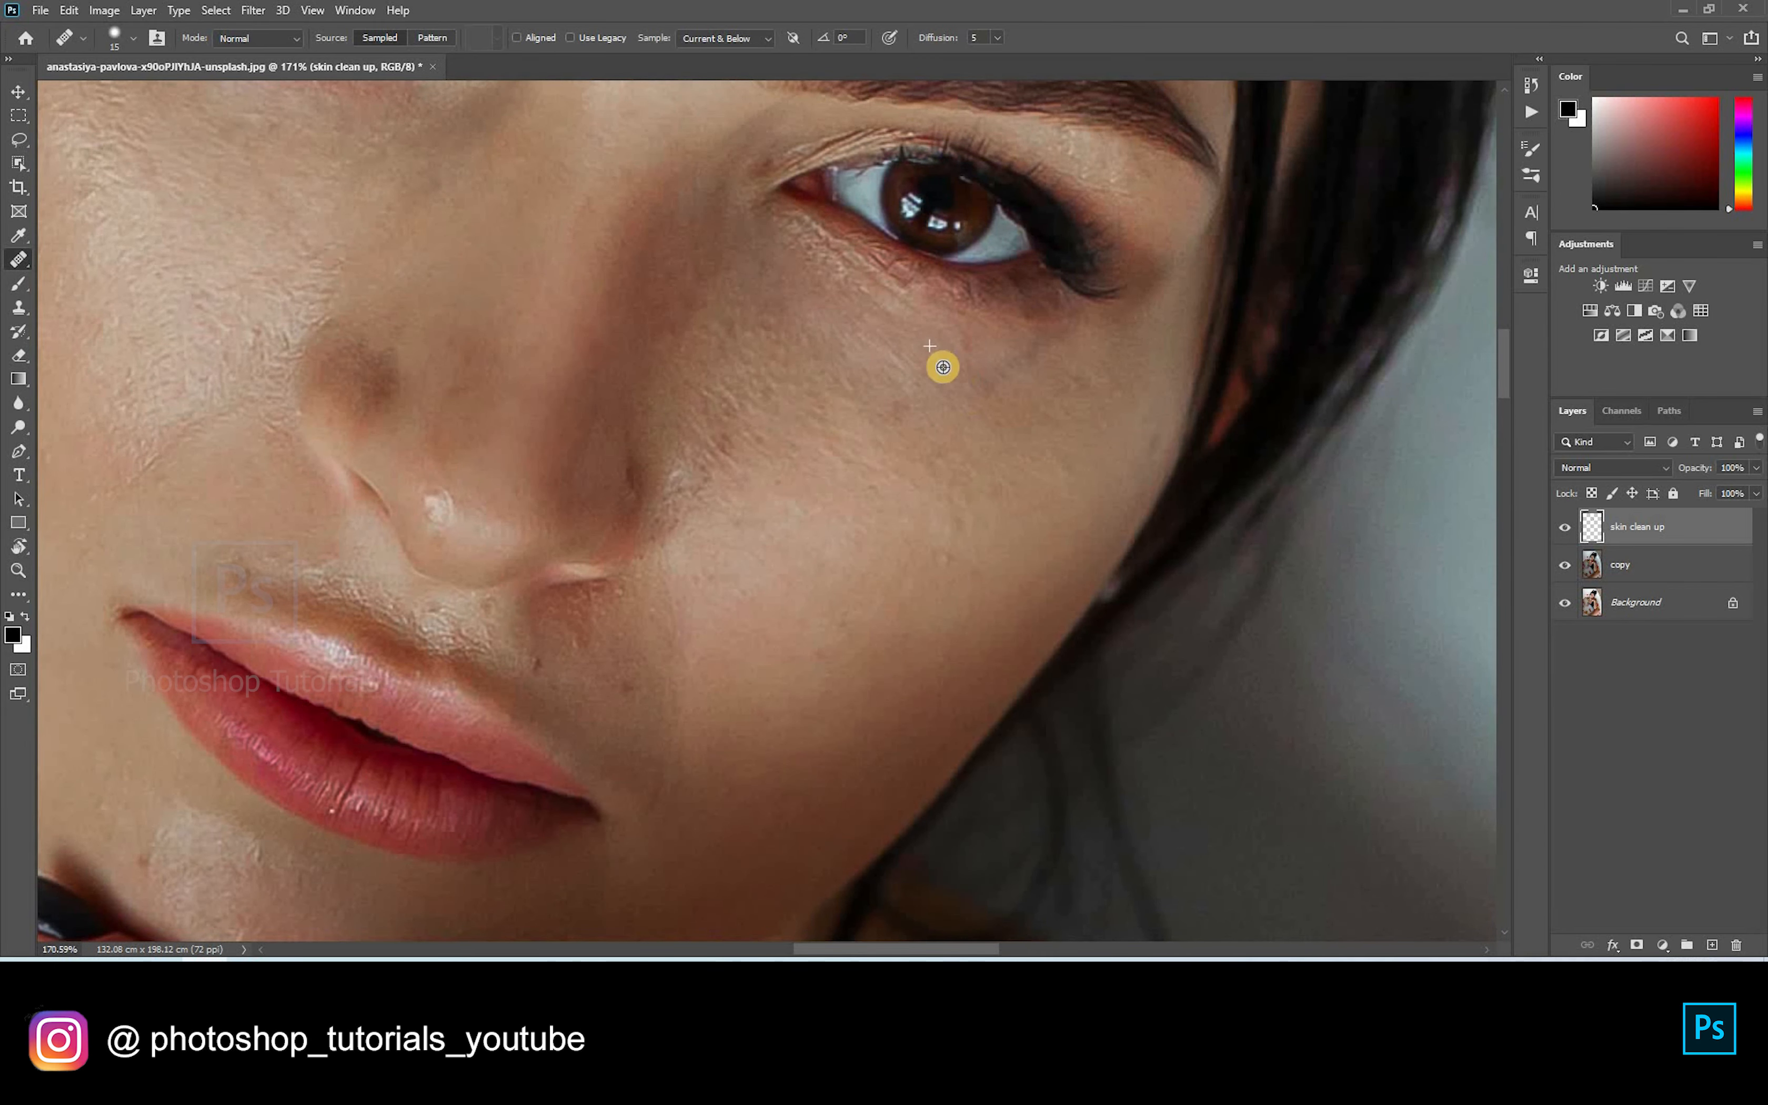
pyautogui.keyDown('alt'); pyautogui.click(902, 406); pyautogui.keyUp('alt')
# Step: Heal the spots between the nose and the right corner of the mouth
pyautogui.hscroll(-6, 1040, 429)
pyautogui.scroll(-2, 1040, 428)
pyautogui.keyDown('alt'); pyautogui.click(858, 573); pyautogui.keyUp('alt')
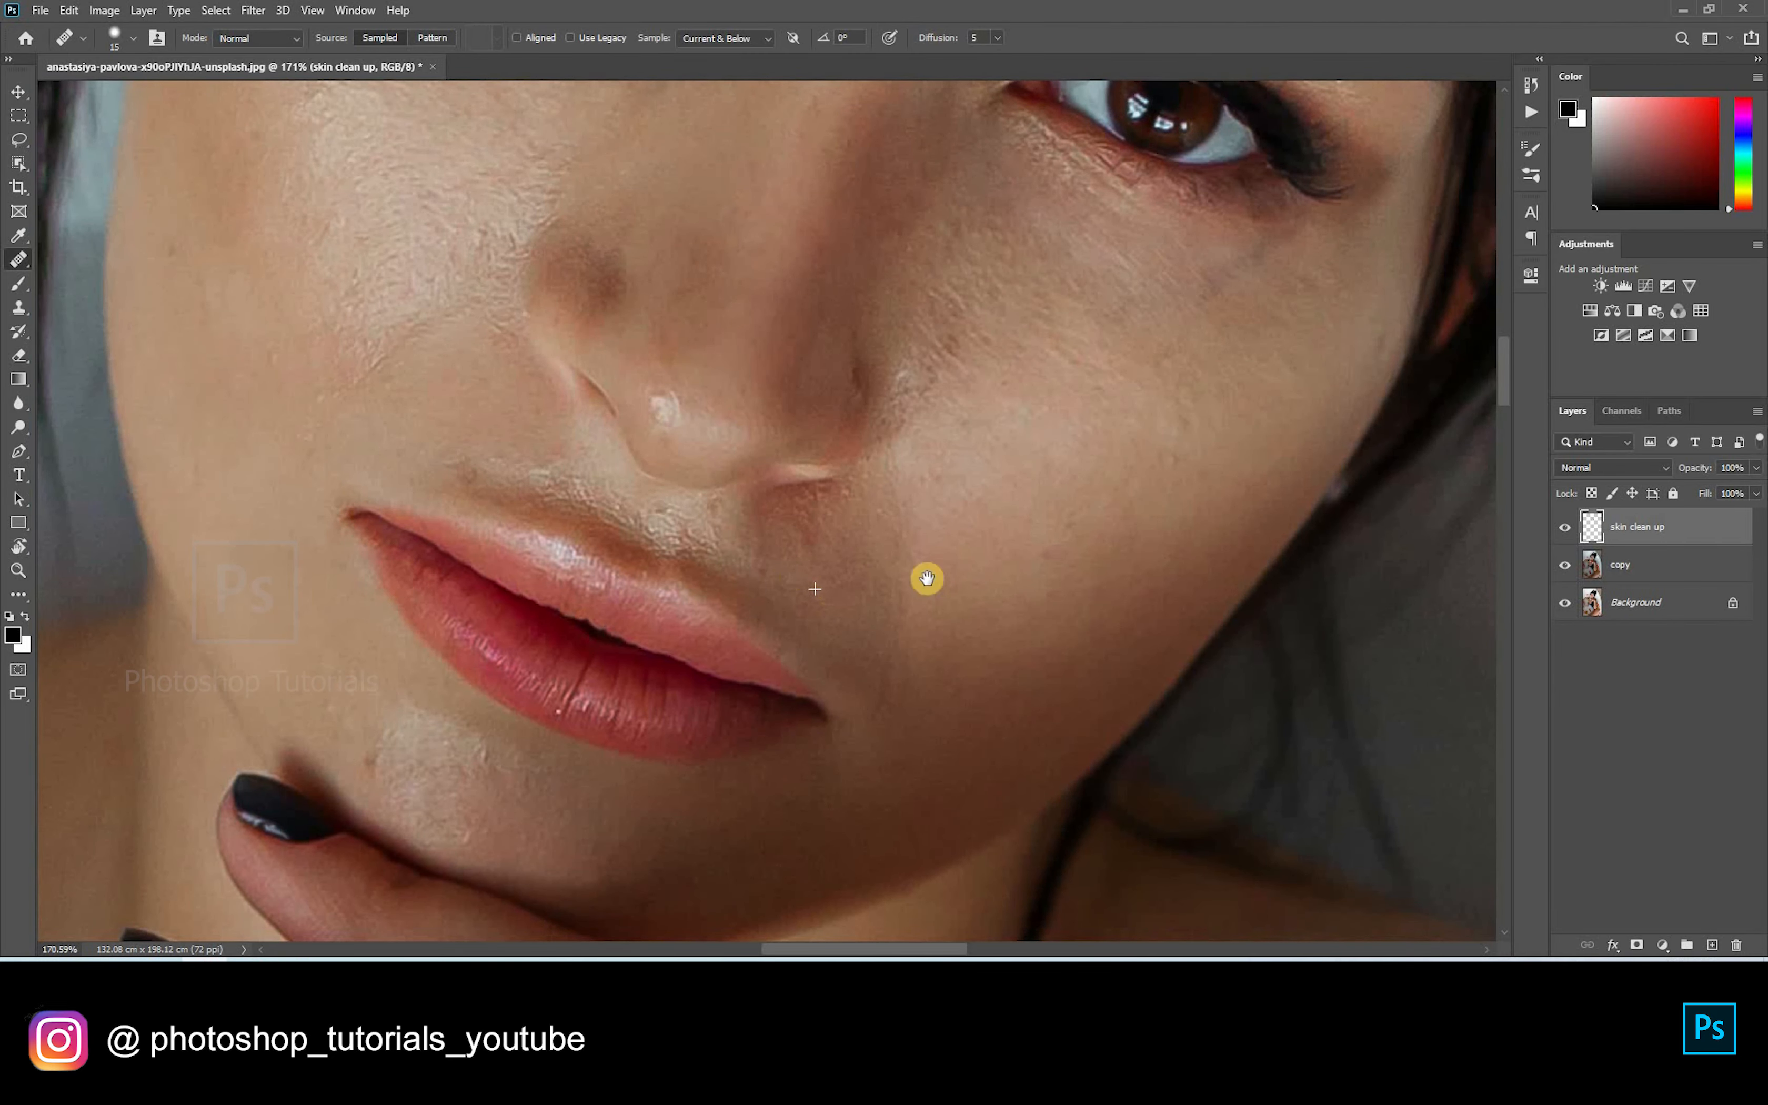
# Step: Heal the marks on the outer left cheek between the mouth and the ear
pyautogui.hscroll(-5, 791, 607)
pyautogui.keyDown('alt'); pyautogui.click(769, 763); pyautogui.keyUp('alt')
pyautogui.scroll(3, 686, 538)
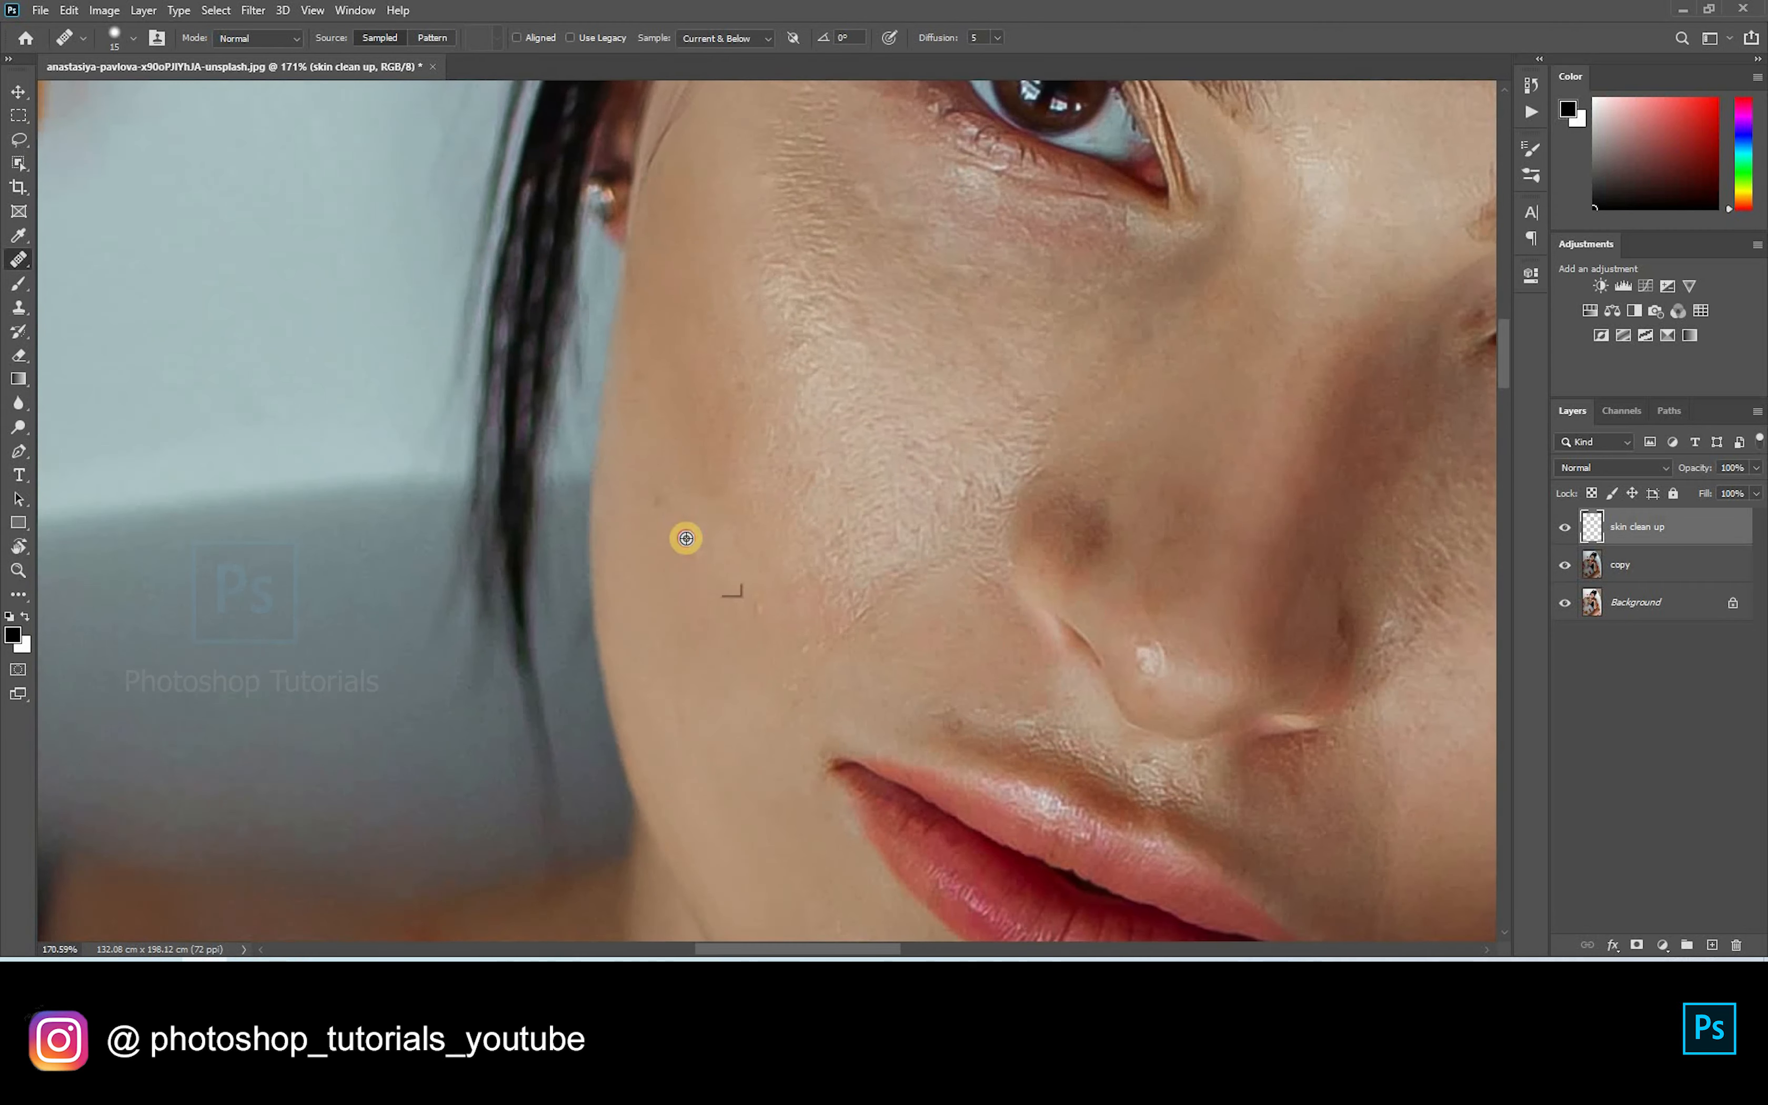
pyautogui.moveTo(685, 538); pyautogui.dragTo(714, 576)
pyautogui.scroll(3, 750, 561)
pyautogui.click(703, 506)
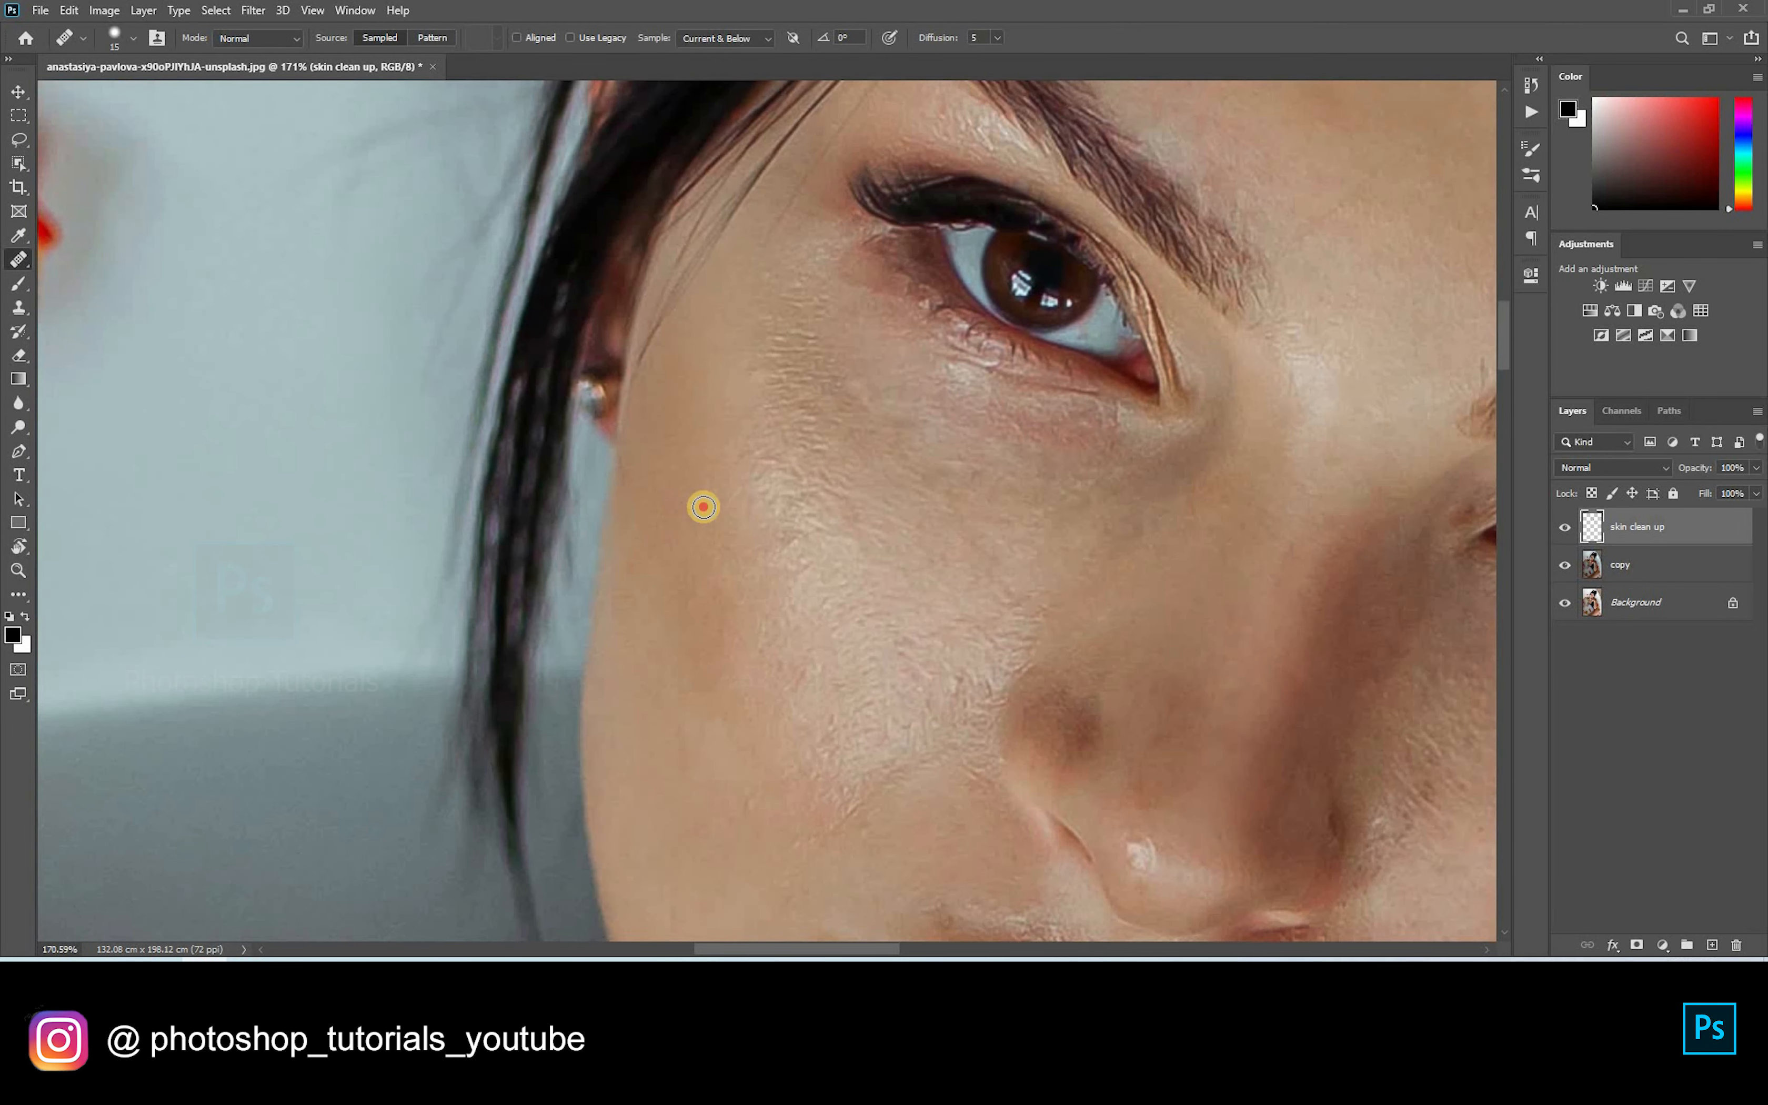
# Step: Reduce the Healing Brush size and heal the textured skin beside the outer corner of the left eye
pyautogui.scroll(1, 775, 435)
pyautogui.press('[')
pyautogui.press('[')
pyautogui.press('[')
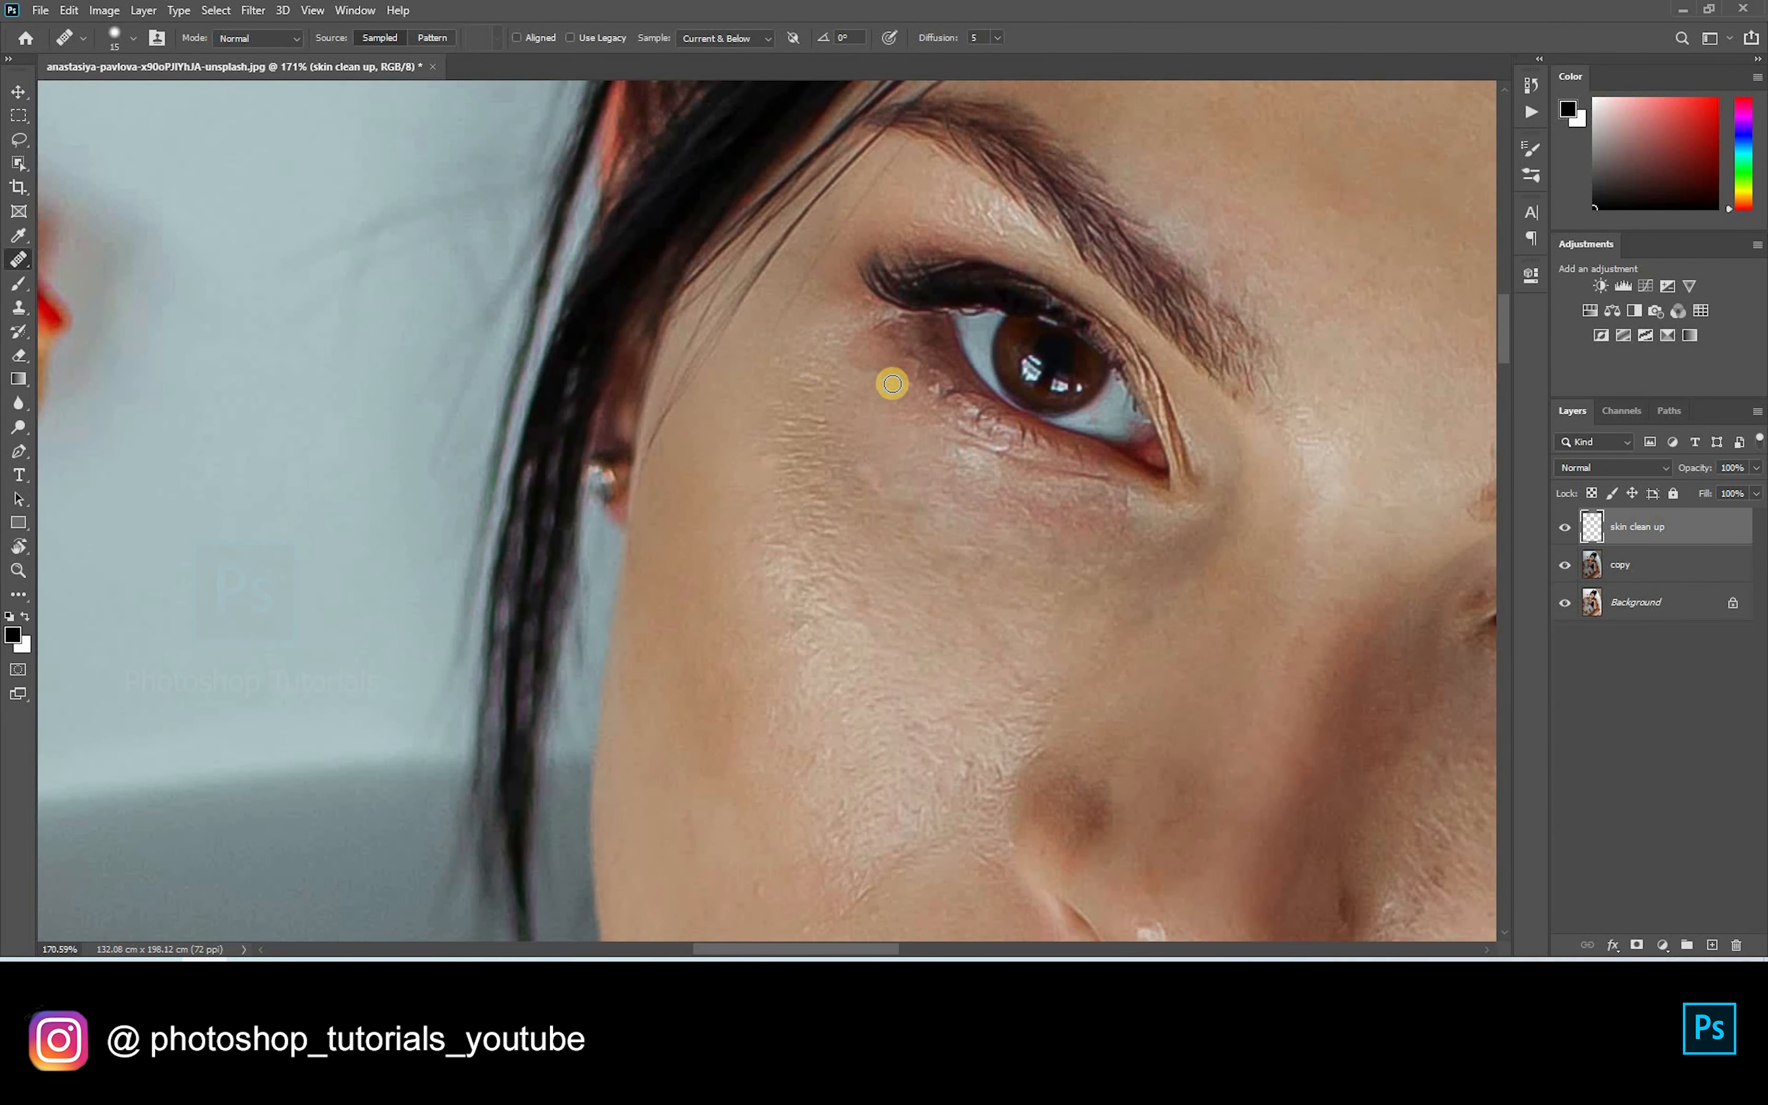
pyautogui.scroll(2, 892, 383)
pyautogui.click(852, 399)
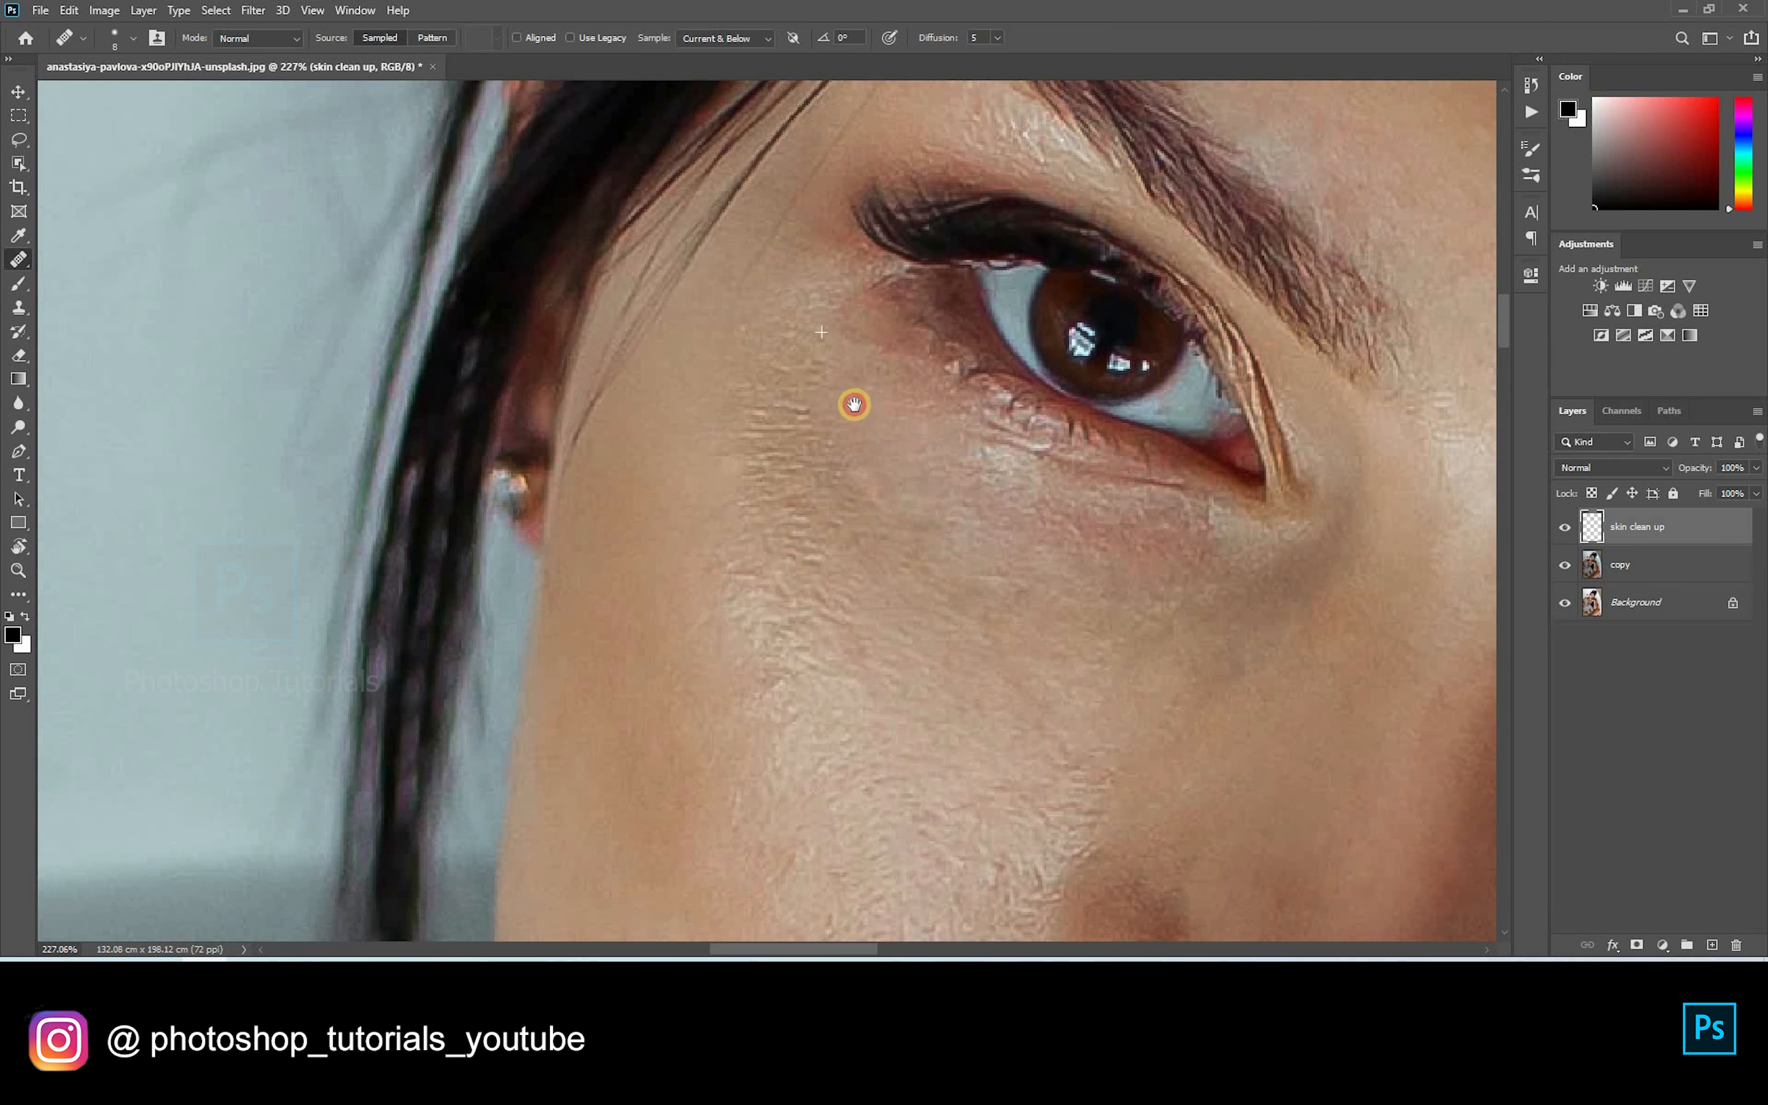
pyautogui.scroll(-2, 724, 307)
pyautogui.moveTo(742, 321); pyautogui.dragTo(715, 306)
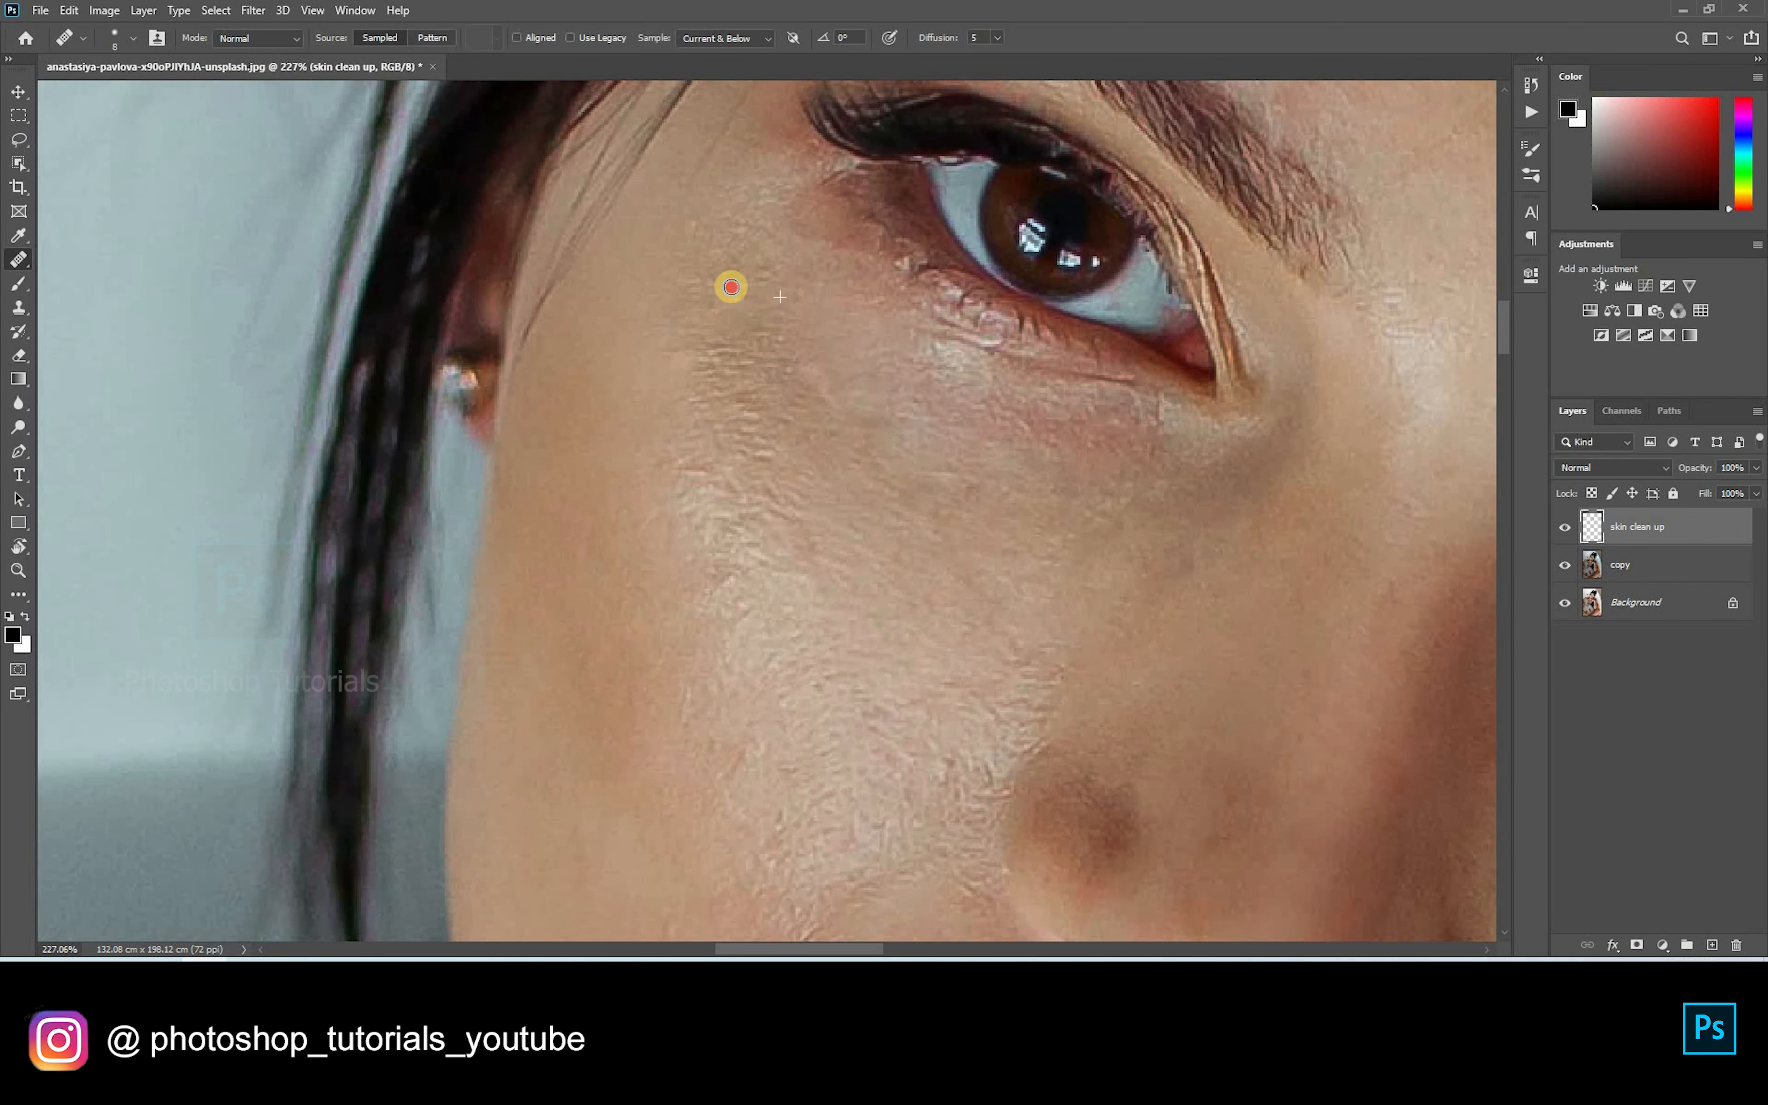
# Step: Heal the small marks on the upper left cheek between the eye and the earring
pyautogui.click(754, 374)
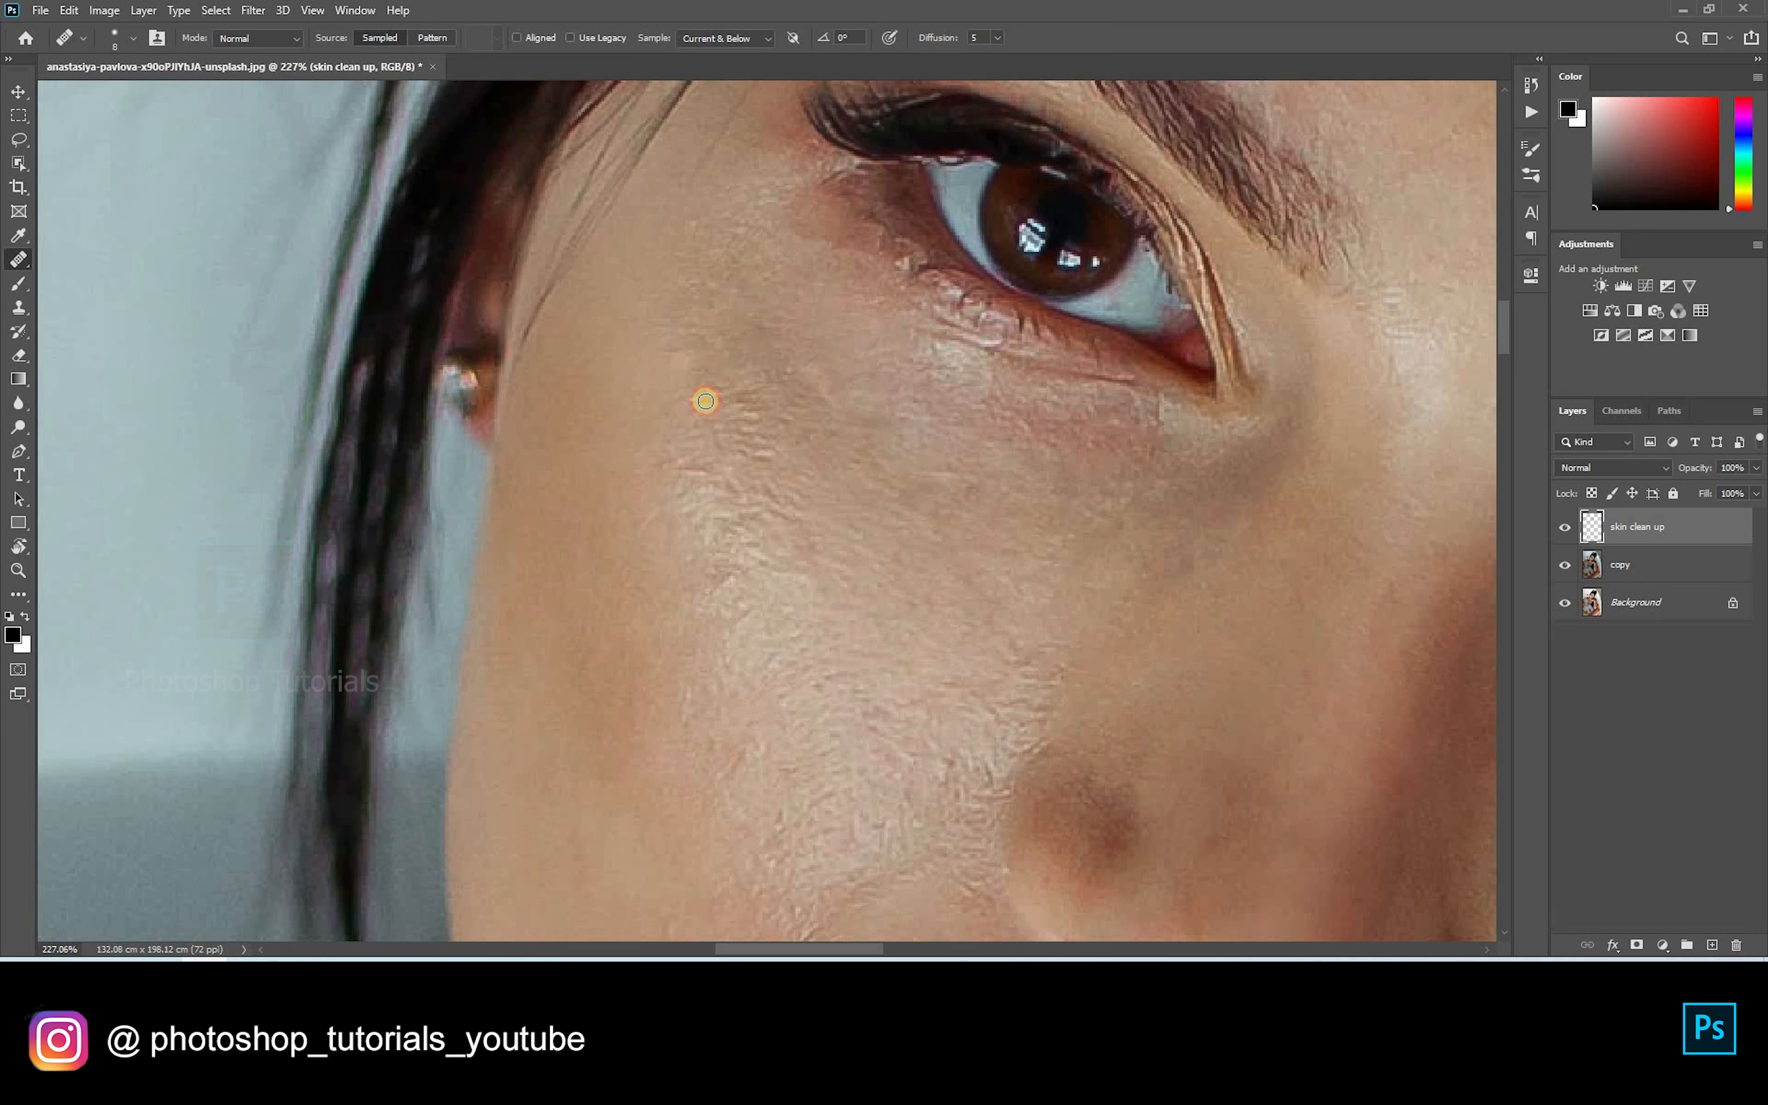
pyautogui.keyDown('alt'); pyautogui.click(692, 439); pyautogui.keyUp('alt')
pyautogui.click(639, 453)
pyautogui.click(736, 399)
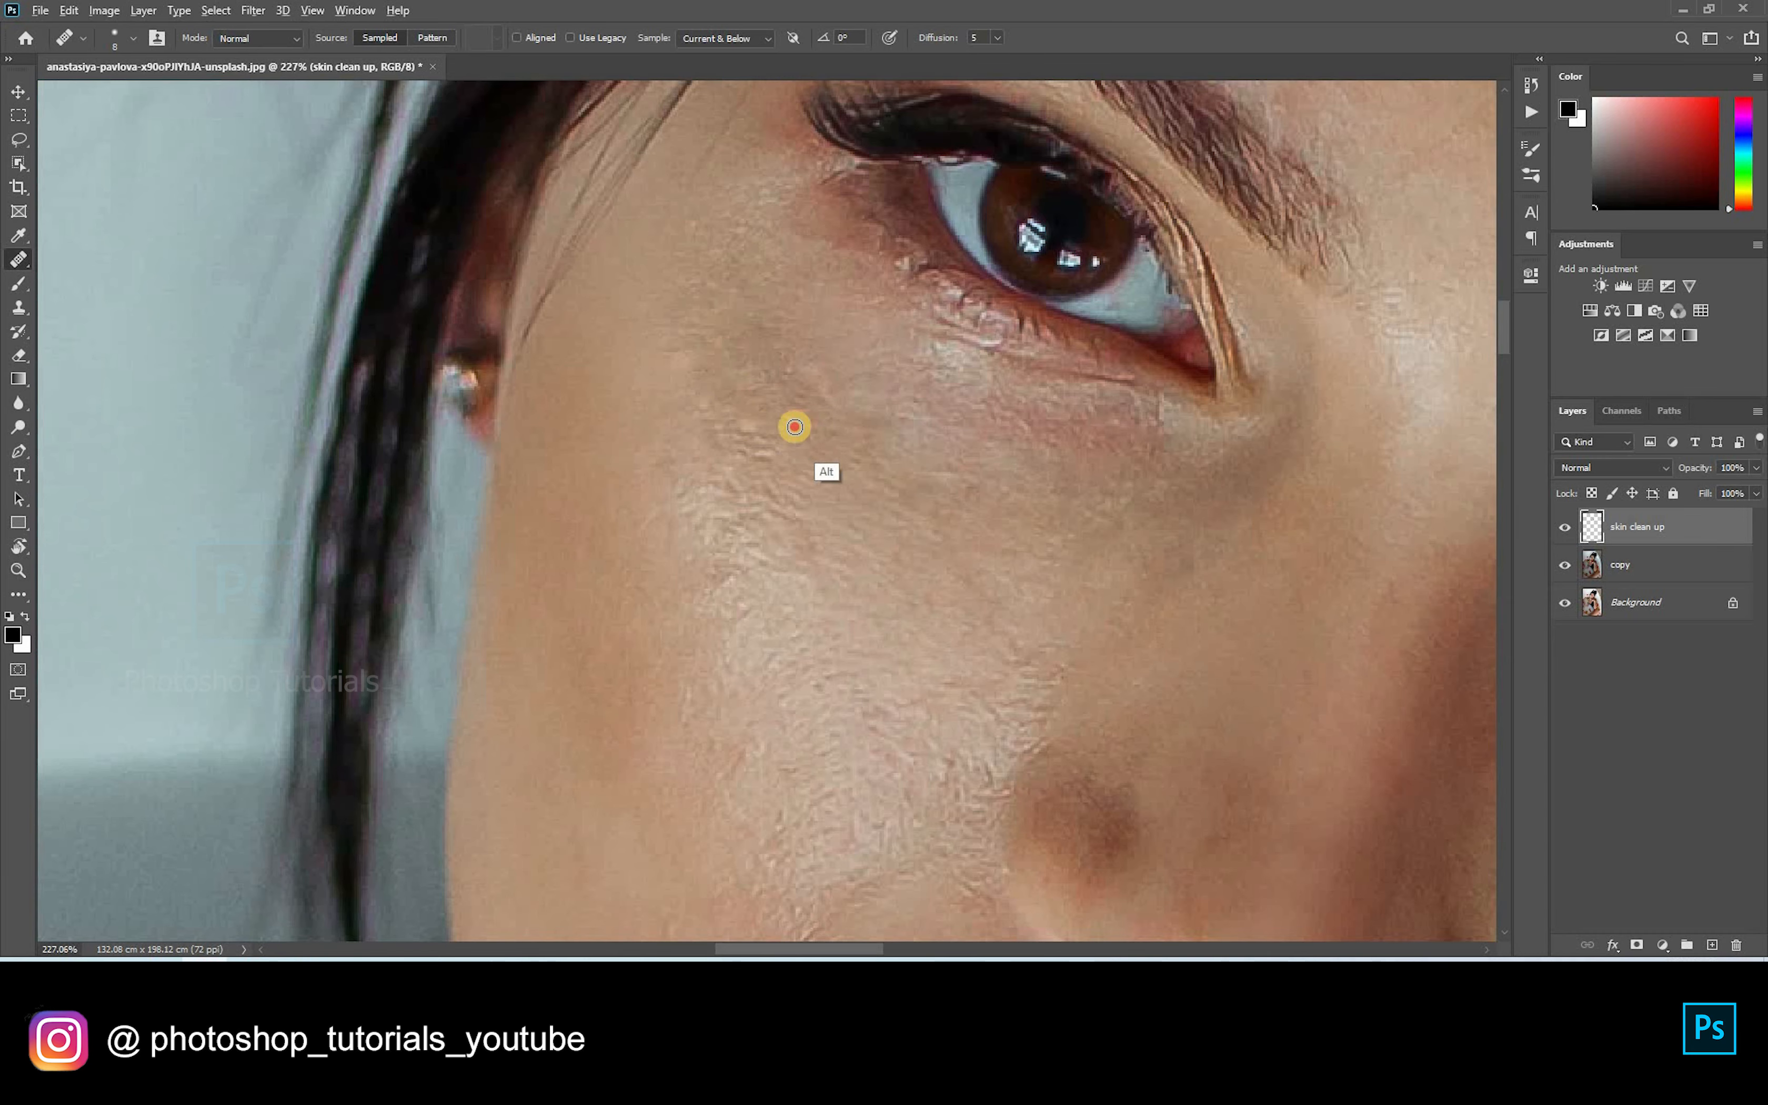
pyautogui.keyDown('alt'); pyautogui.click(718, 395); pyautogui.keyUp('alt')
pyautogui.click(694, 343)
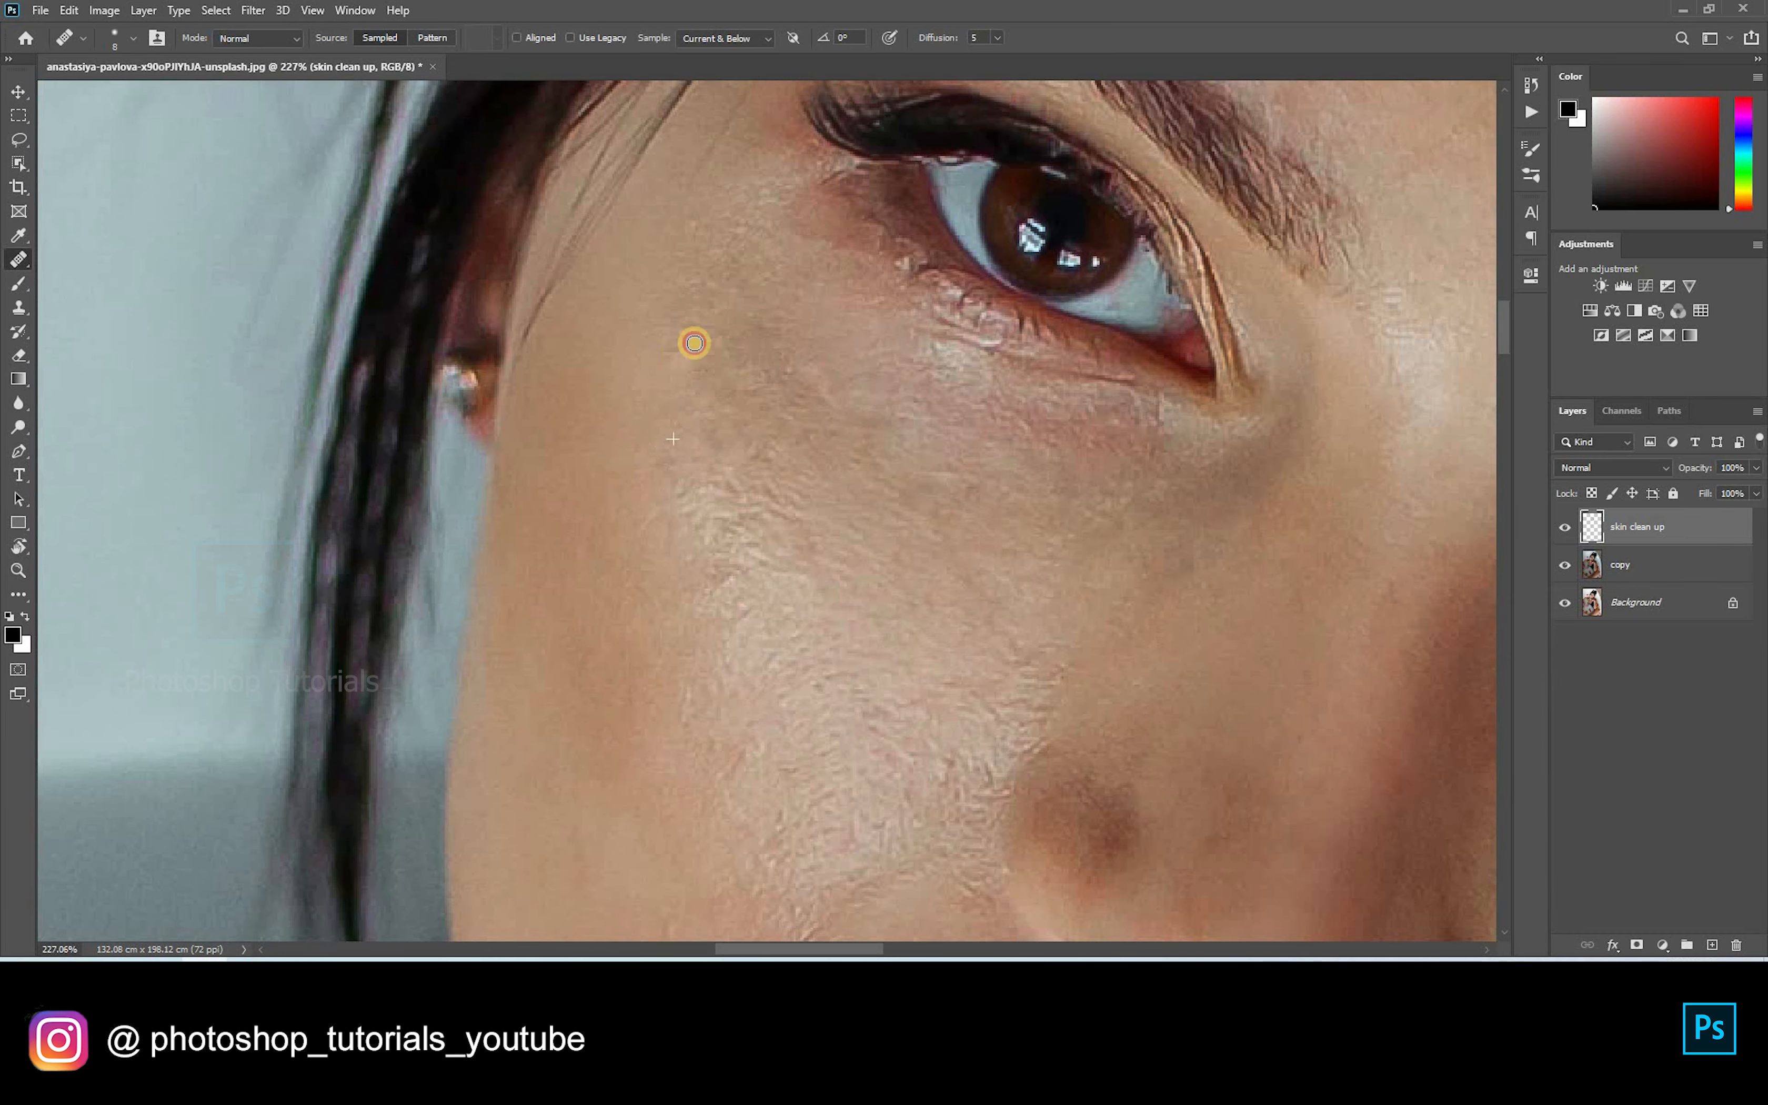
# Step: Heal the marks on the right cheek beside the nose and above the inner end of the right eyebrow
pyautogui.scroll(-6, 789, 482)
pyautogui.scroll(5, 1096, 633)
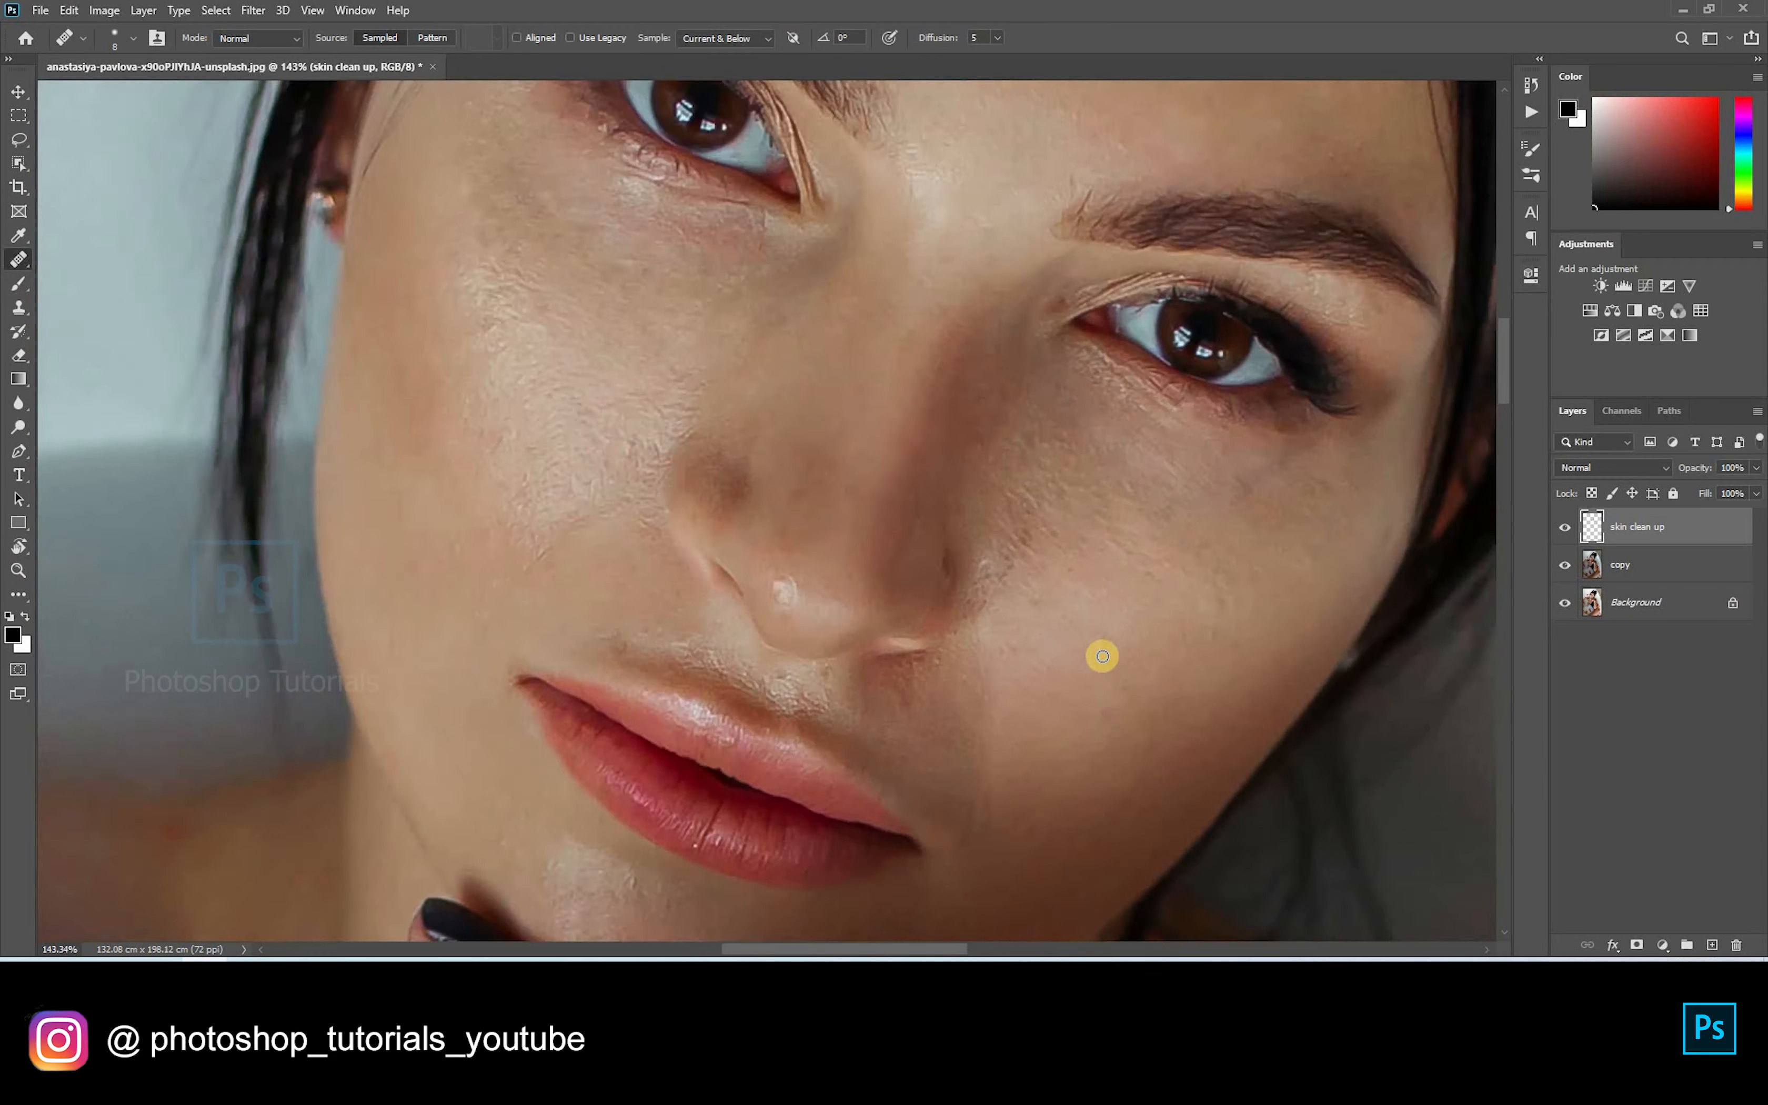
pyautogui.click(1007, 521)
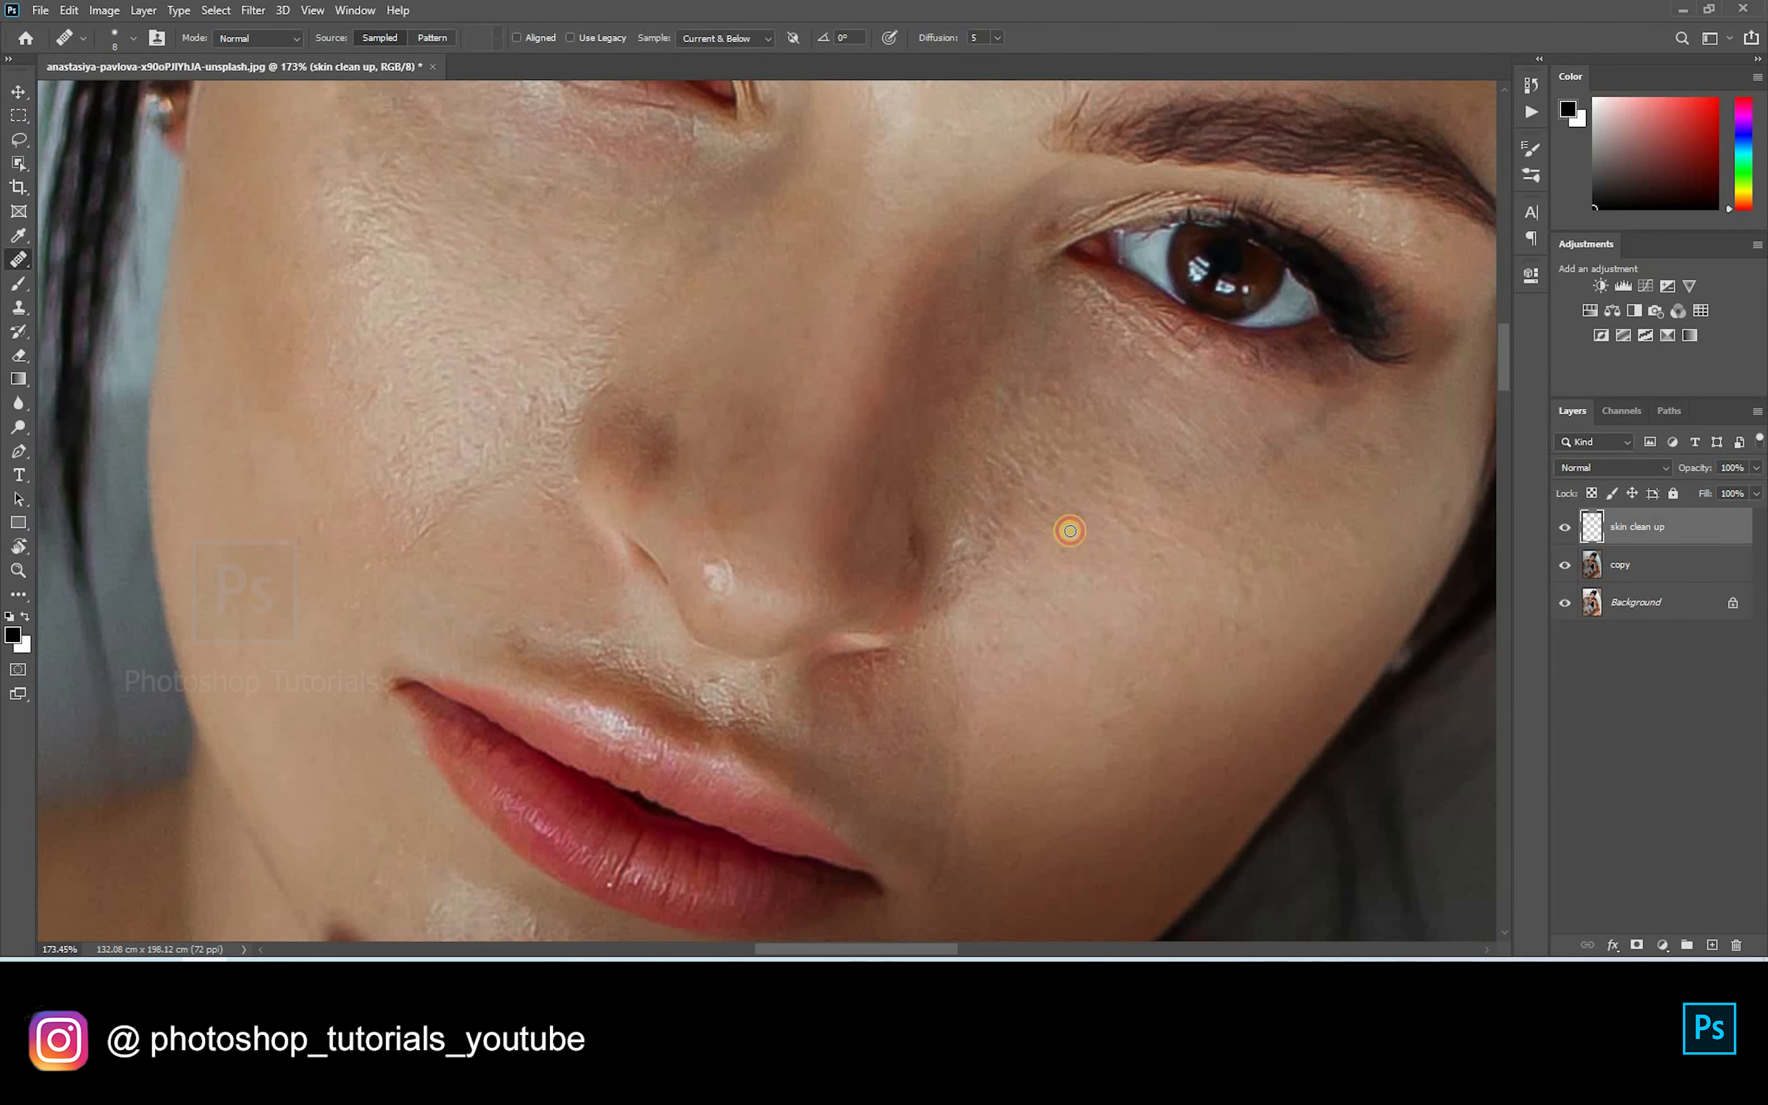
pyautogui.moveTo(1014, 697); pyautogui.dragTo(905, 982)
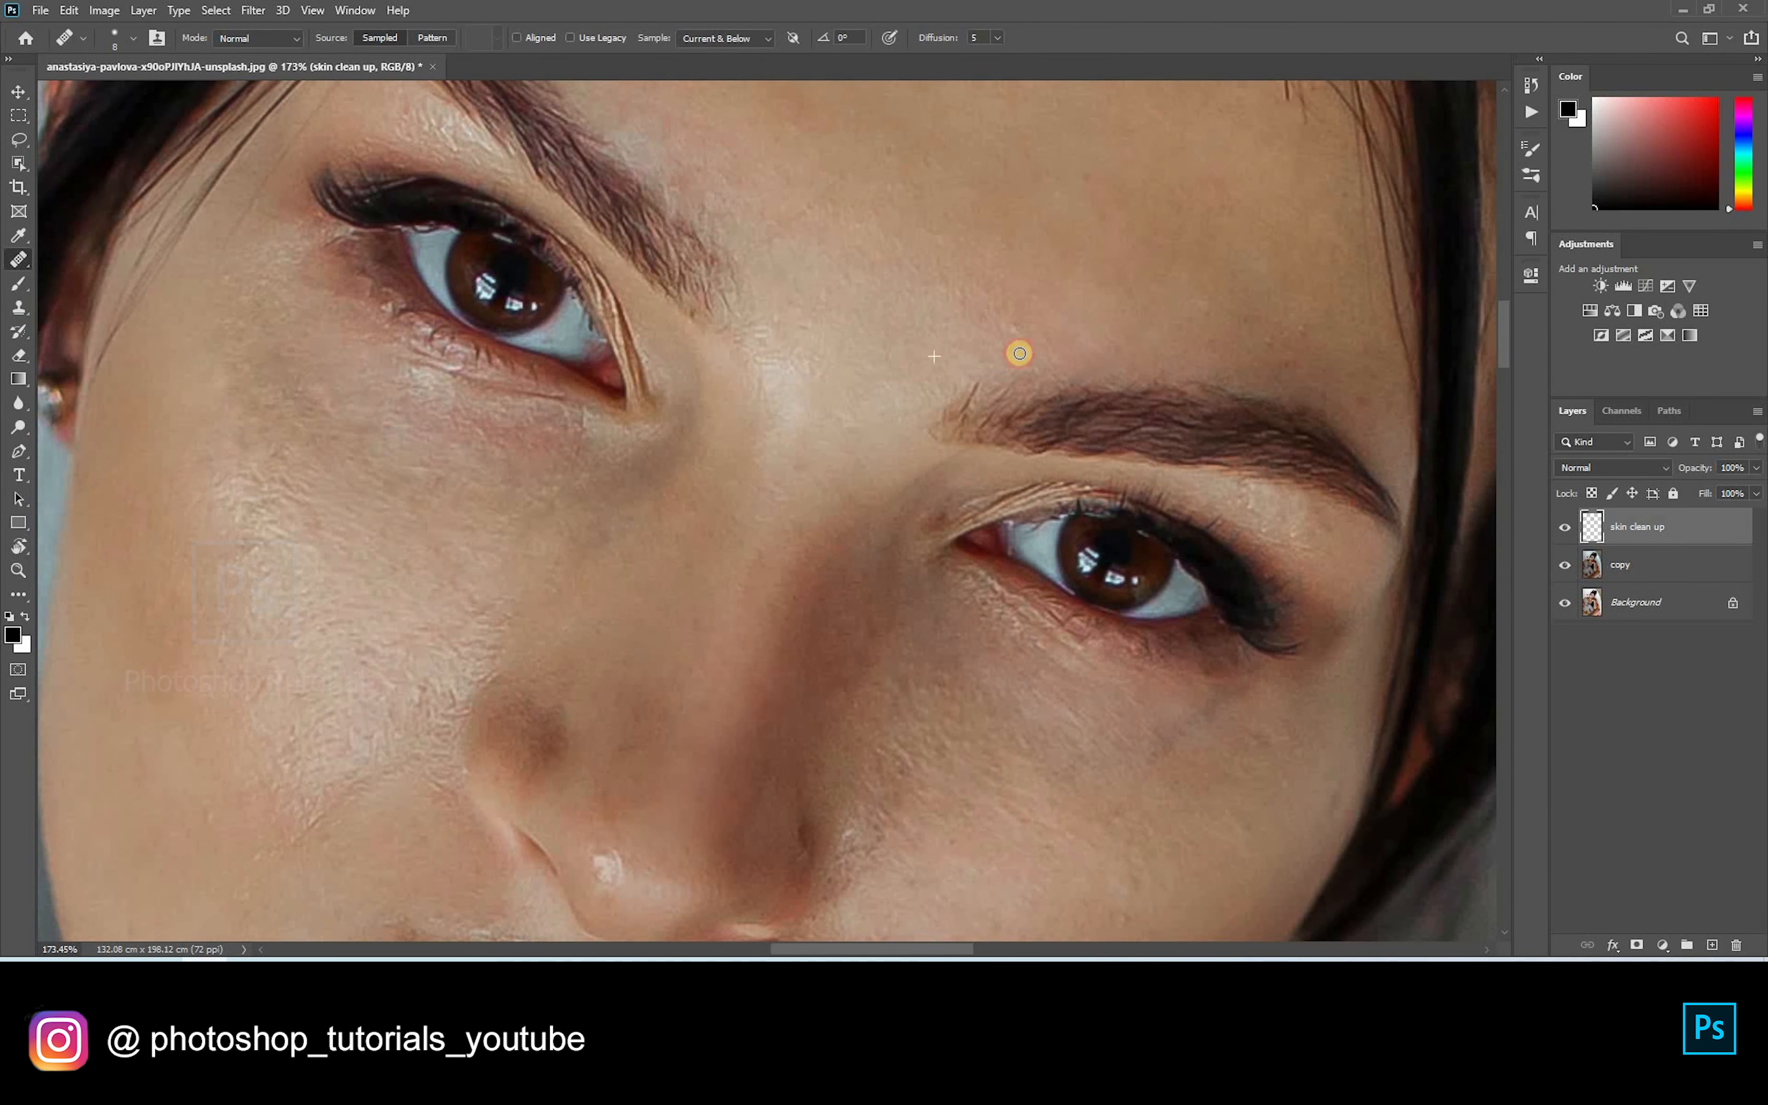
pyautogui.moveTo(908, 321)
pyautogui.mouseDown()
pyautogui.moveTo(833, 450)
pyautogui.moveTo(931, 623)
pyautogui.moveTo(978, 493)
pyautogui.moveTo(768, 515)
pyautogui.mouseUp()
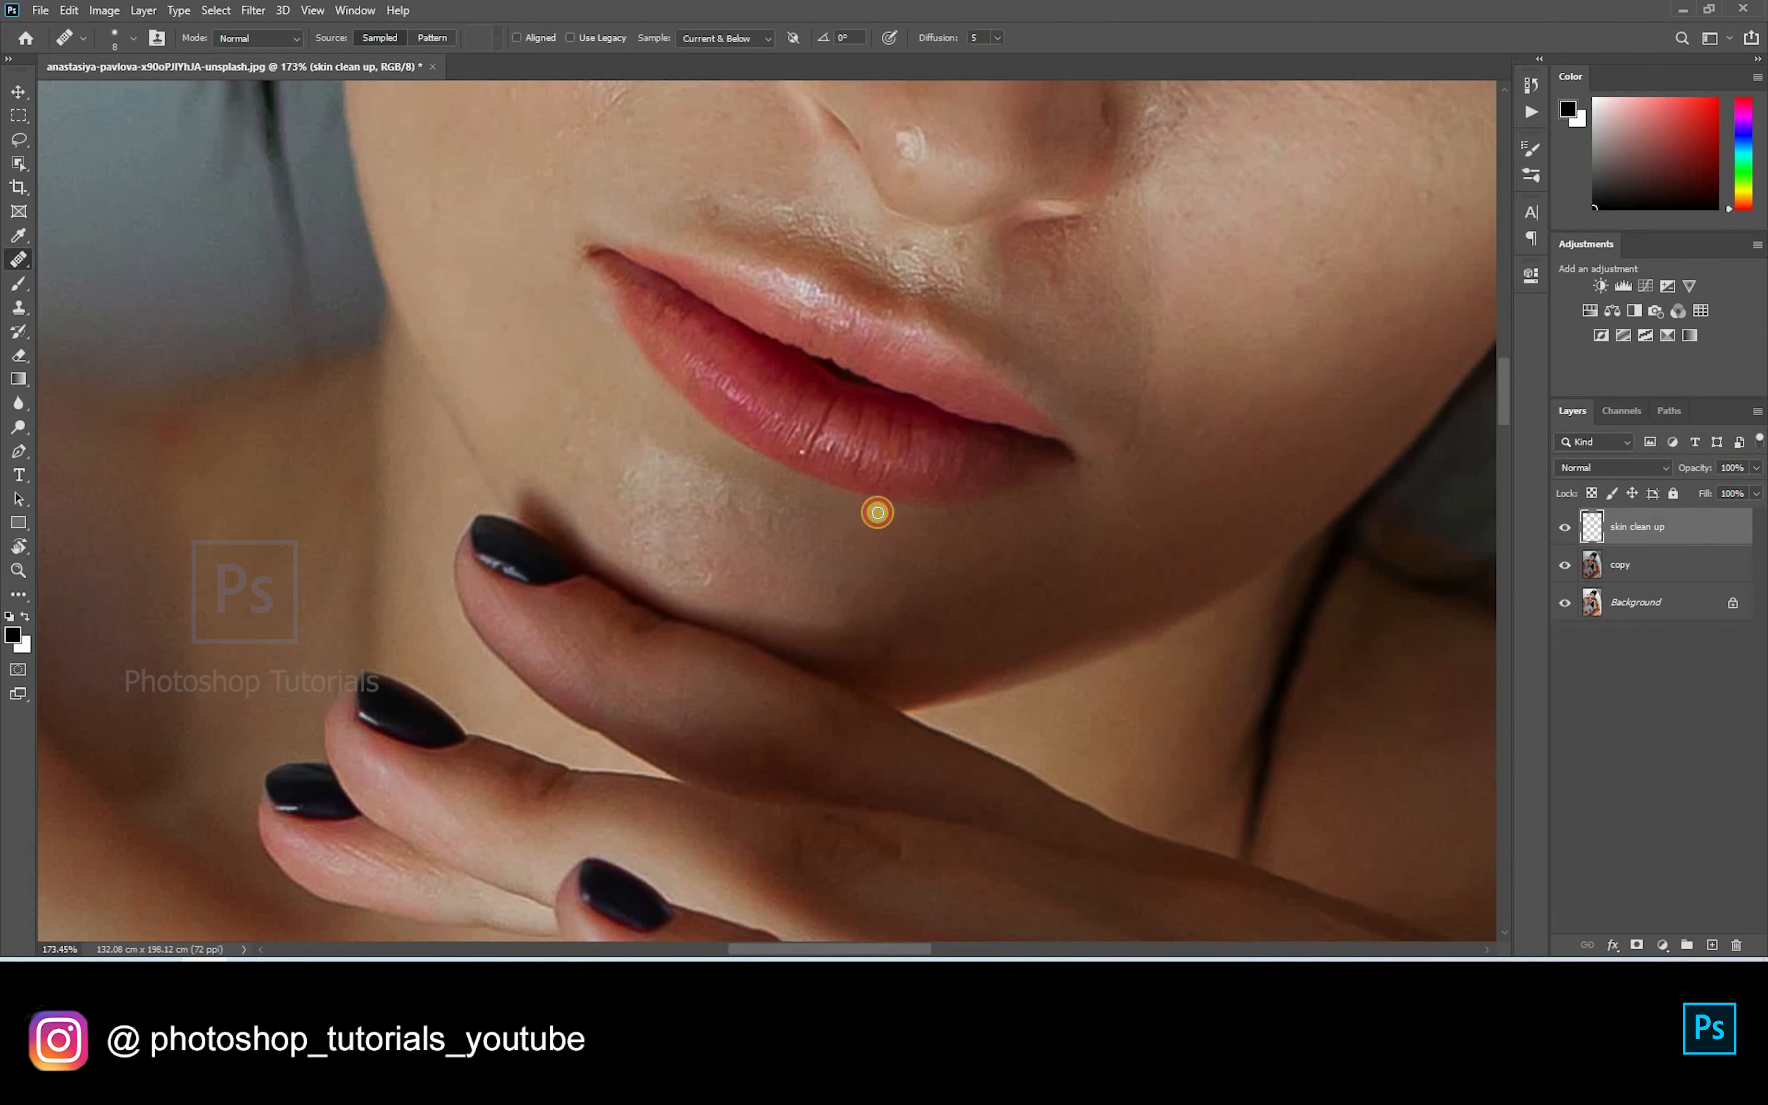
# Step: Heal the spots on the raised hand and around the wrist
pyautogui.moveTo(907, 623); pyautogui.dragTo(844, 359)
pyautogui.scroll(-10, 845, 359)
pyautogui.scroll(7, 1030, 588)
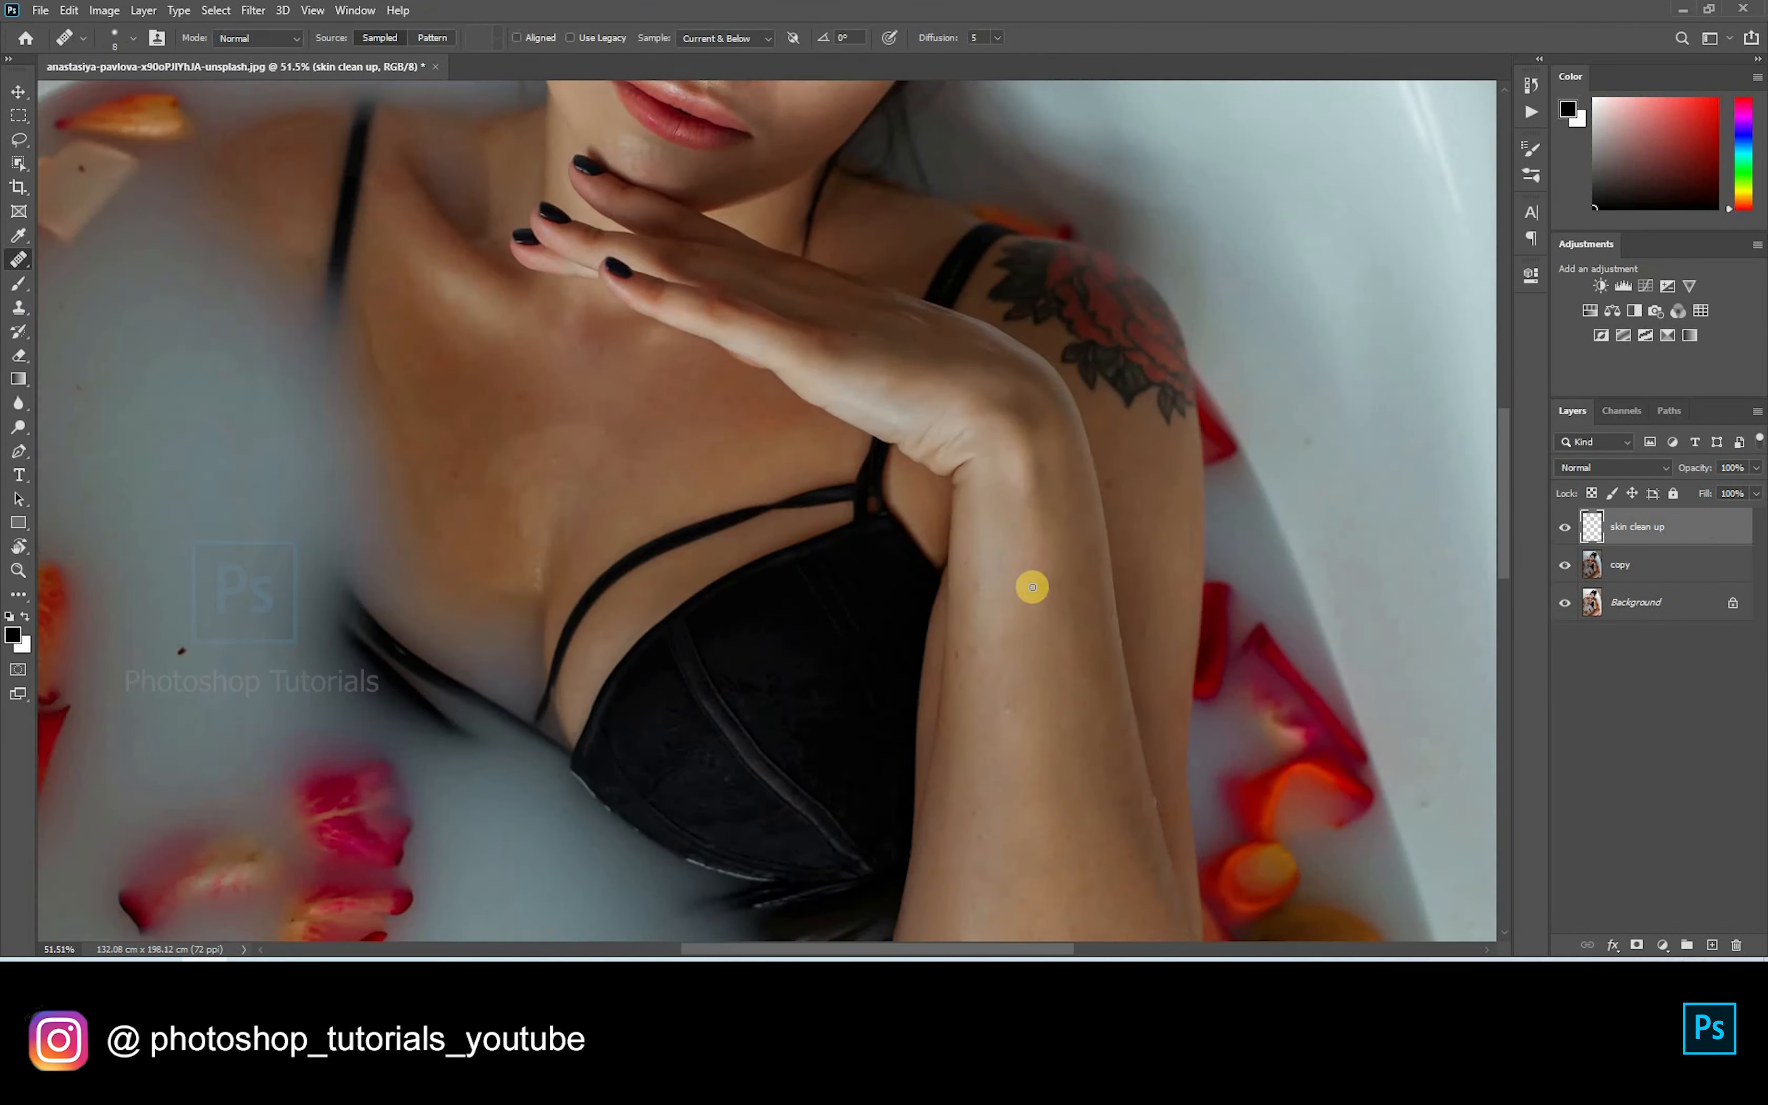
pyautogui.moveTo(739, 436)
pyautogui.mouseDown()
pyautogui.moveTo(805, 474)
pyautogui.moveTo(812, 449)
pyautogui.mouseUp()
pyautogui.click(797, 486)
pyautogui.moveTo(1156, 601); pyautogui.dragTo(1034, 351)
pyautogui.click(1042, 400)
pyautogui.click(1024, 334)
# Step: Heal the spots on the forearm just below the wrist, sampling clean skin nearby
pyautogui.moveTo(989, 486); pyautogui.dragTo(963, 371)
pyautogui.keyDown('alt'); pyautogui.click(1004, 420); pyautogui.keyUp('alt')
pyautogui.click(959, 412)
pyautogui.keyDown('alt'); pyautogui.click(967, 425); pyautogui.keyUp('alt')
pyautogui.click(963, 371)
pyautogui.click(920, 468)
pyautogui.keyDown('alt'); pyautogui.click(893, 546); pyautogui.keyUp('alt')
pyautogui.click(898, 531)
pyautogui.keyDown('alt'); pyautogui.click(771, 453); pyautogui.keyUp('alt')
pyautogui.click(750, 461)
pyautogui.click(770, 519)
# Step: Heal the moles and light specks along the middle of the forearm
pyautogui.moveTo(916, 635); pyautogui.dragTo(824, 452)
pyautogui.keyDown('alt'); pyautogui.click(805, 482); pyautogui.keyUp('alt')
pyautogui.click(817, 441)
pyautogui.click(835, 523)
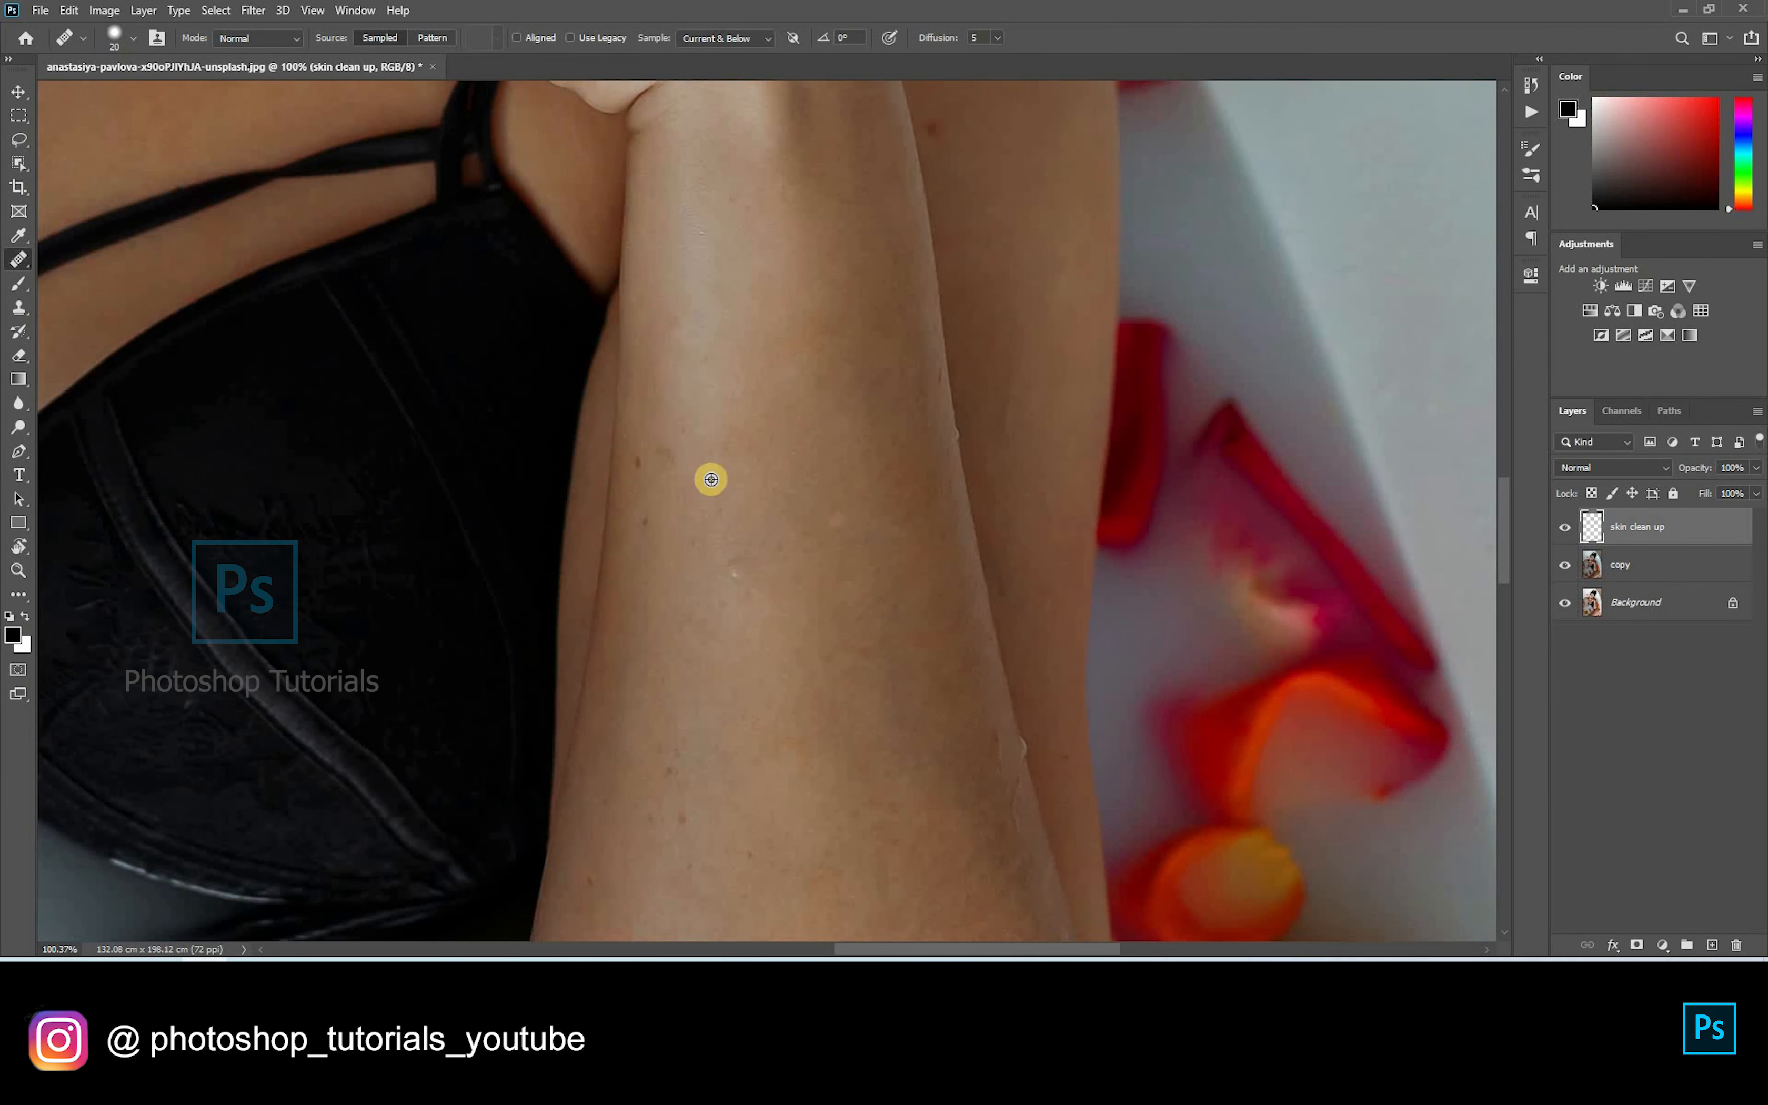
pyautogui.keyDown('alt'); pyautogui.click(711, 479); pyautogui.keyUp('alt')
pyautogui.click(640, 472)
pyautogui.keyDown('alt'); pyautogui.click(710, 462); pyautogui.keyUp('alt')
pyautogui.click(731, 498)
# Step: Heal the dark dots farther down the forearm beside the black top
pyautogui.moveTo(716, 759)
pyautogui.mouseDown()
pyautogui.moveTo(684, 563)
pyautogui.moveTo(730, 446)
pyautogui.mouseUp()
pyautogui.keyDown('alt'); pyautogui.click(684, 563); pyautogui.keyUp('alt')
pyautogui.click(647, 574)
pyautogui.click(689, 584)
pyautogui.keyDown('alt'); pyautogui.click(708, 459); pyautogui.keyUp('alt')
pyautogui.click(689, 449)
pyautogui.click(662, 451)
pyautogui.click(702, 488)
pyautogui.click(741, 487)
# Step: Heal the dark spots on the wide part of the forearm above the elbow
pyautogui.moveTo(725, 547); pyautogui.dragTo(858, 416)
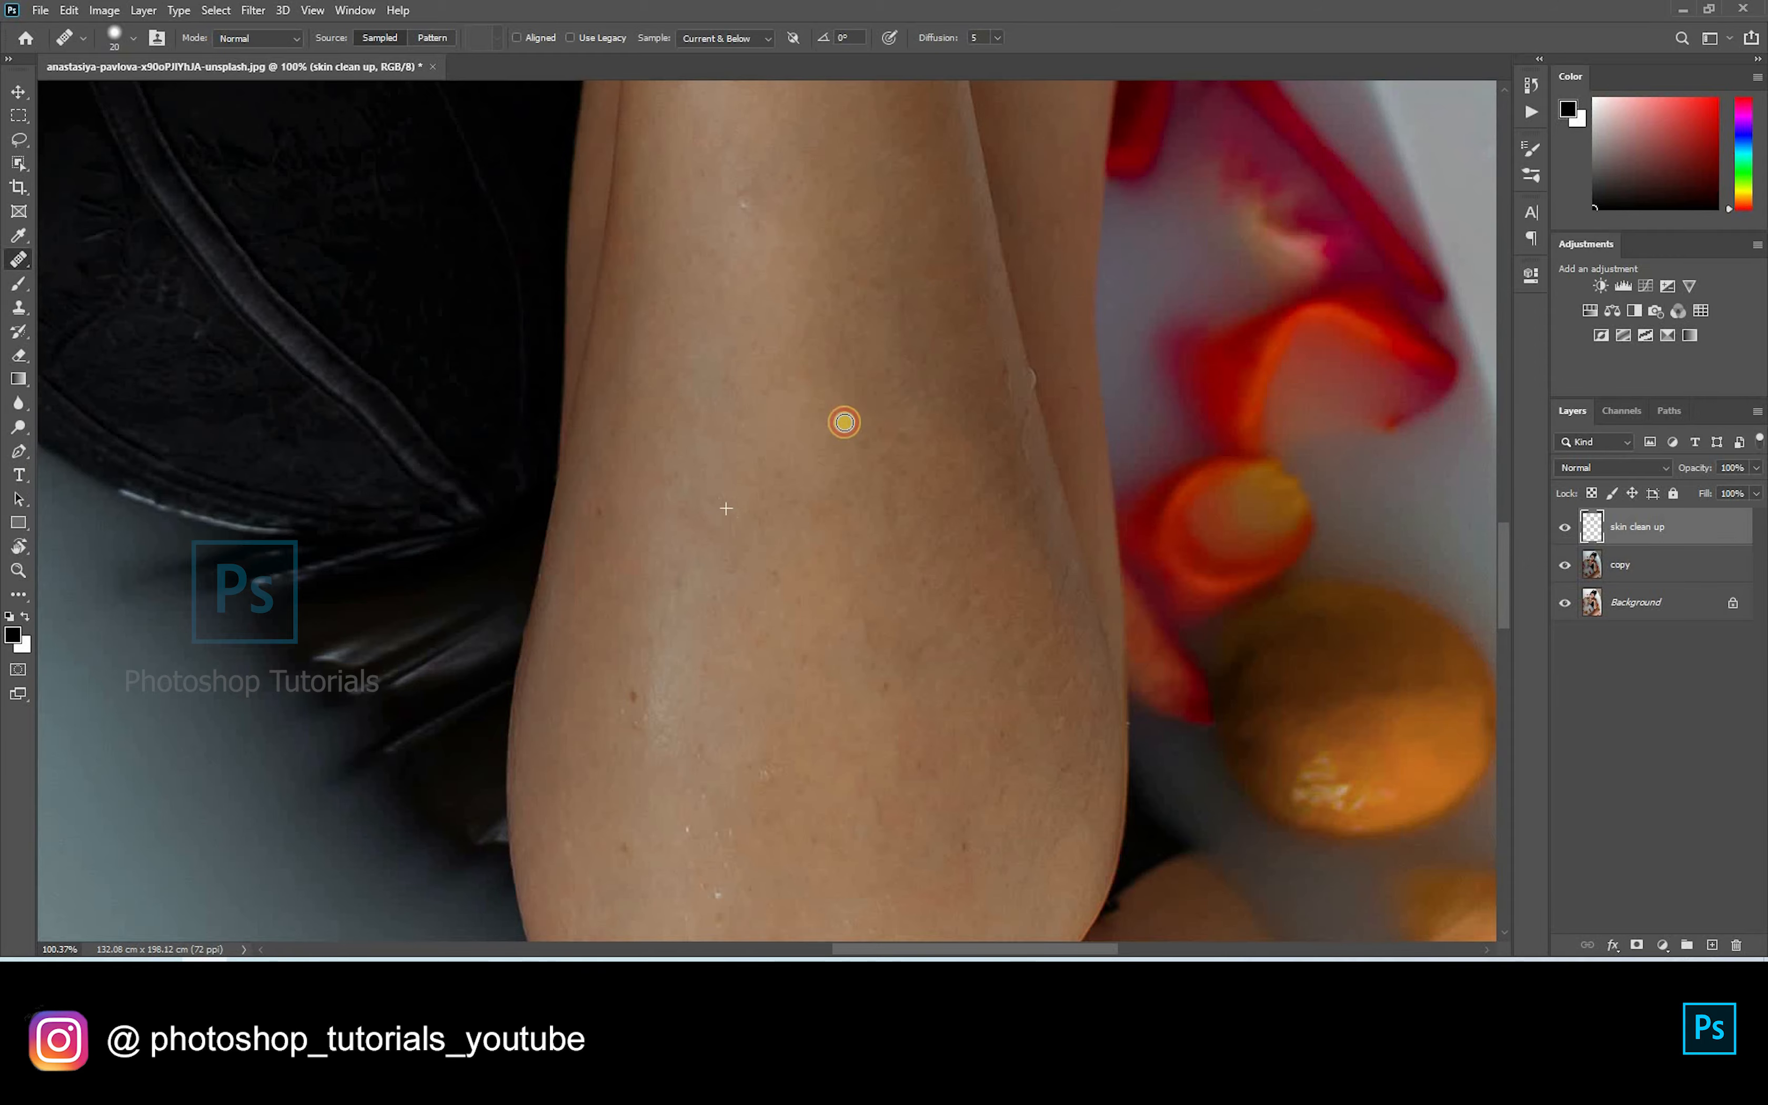
pyautogui.keyDown('alt'); pyautogui.click(736, 427); pyautogui.keyUp('alt')
pyautogui.moveTo(781, 479); pyautogui.dragTo(691, 412)
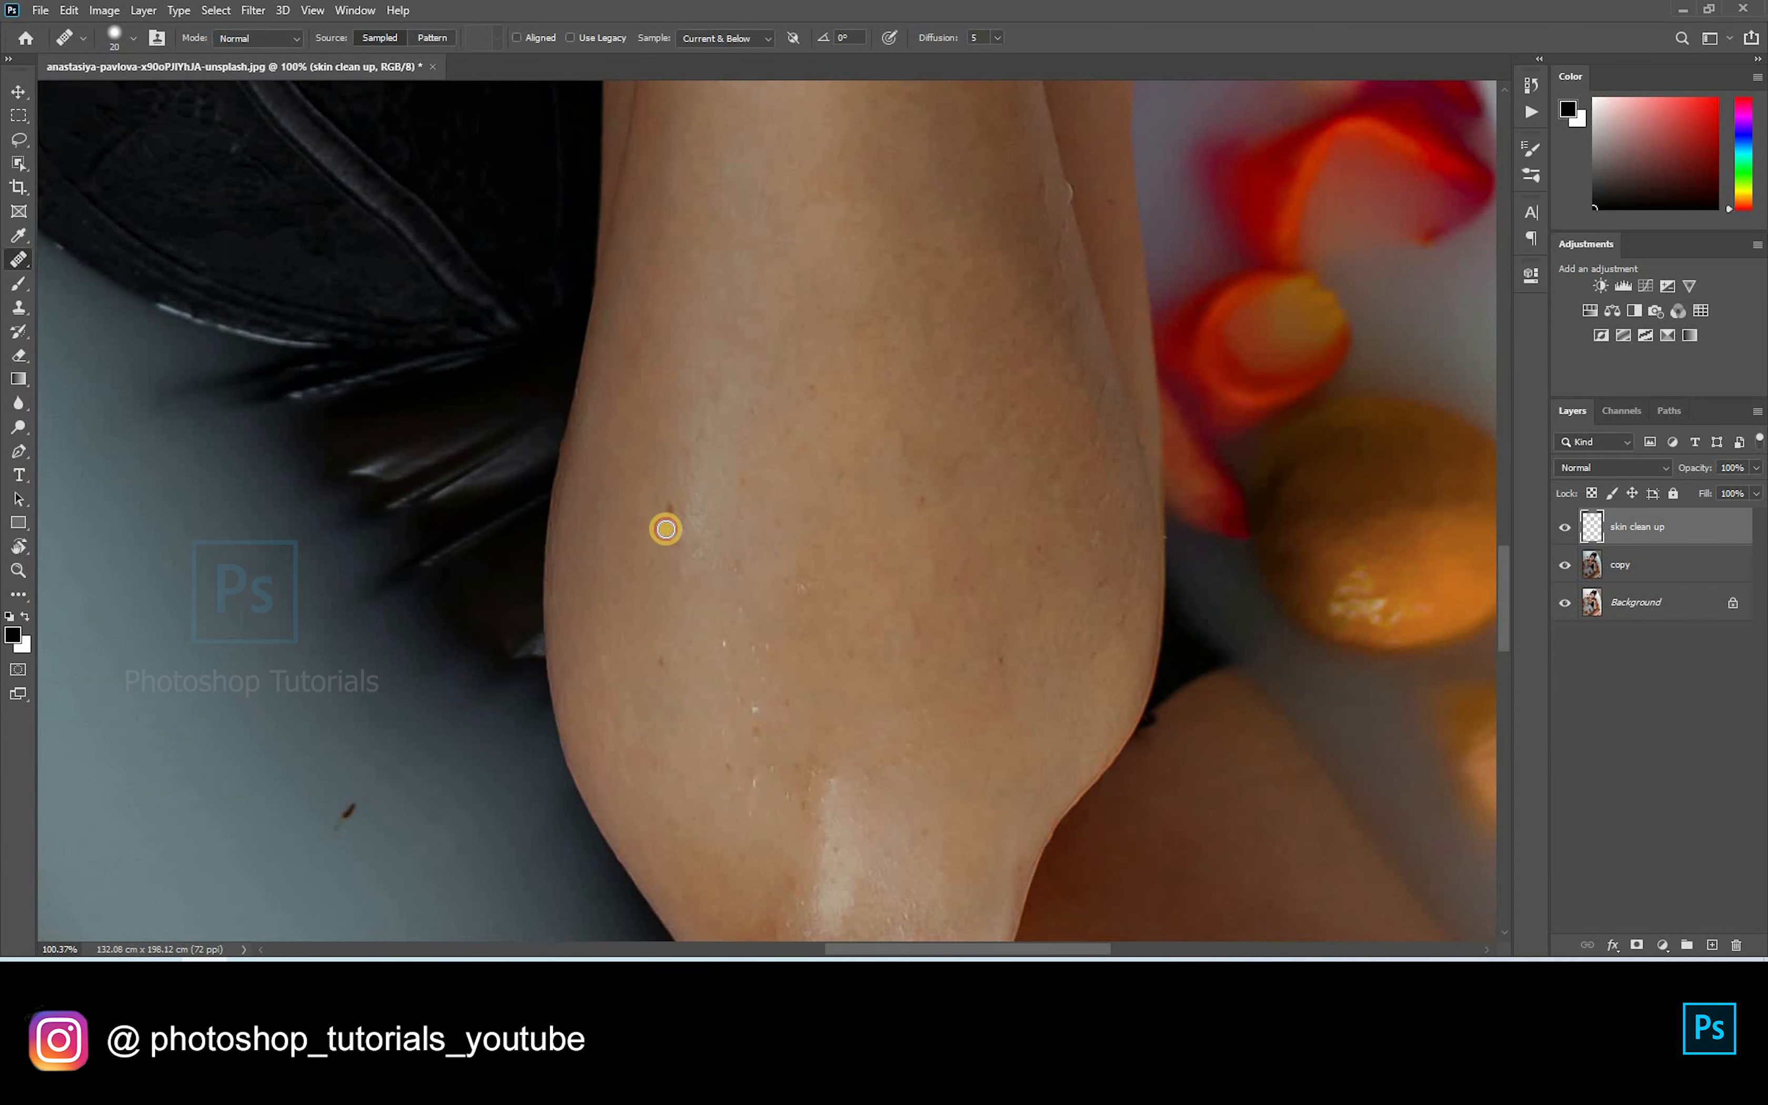
pyautogui.click(719, 505)
pyautogui.keyDown('alt'); pyautogui.click(722, 536); pyautogui.keyUp('alt')
pyautogui.click(769, 521)
pyautogui.keyDown('alt'); pyautogui.click(762, 554); pyautogui.keyUp('alt')
pyautogui.click(670, 556)
# Step: Heal the dots and white specks between the lower forearm and the elbow
pyautogui.moveTo(673, 577); pyautogui.dragTo(605, 405)
pyautogui.keyDown('alt'); pyautogui.click(600, 583); pyautogui.keyUp('alt')
pyautogui.click(592, 502)
pyautogui.click(680, 539)
pyautogui.click(695, 477)
pyautogui.click(670, 448)
pyautogui.click(670, 406)
pyautogui.click(703, 479)
pyautogui.keyDown('alt'); pyautogui.click(701, 399); pyautogui.keyUp('alt')
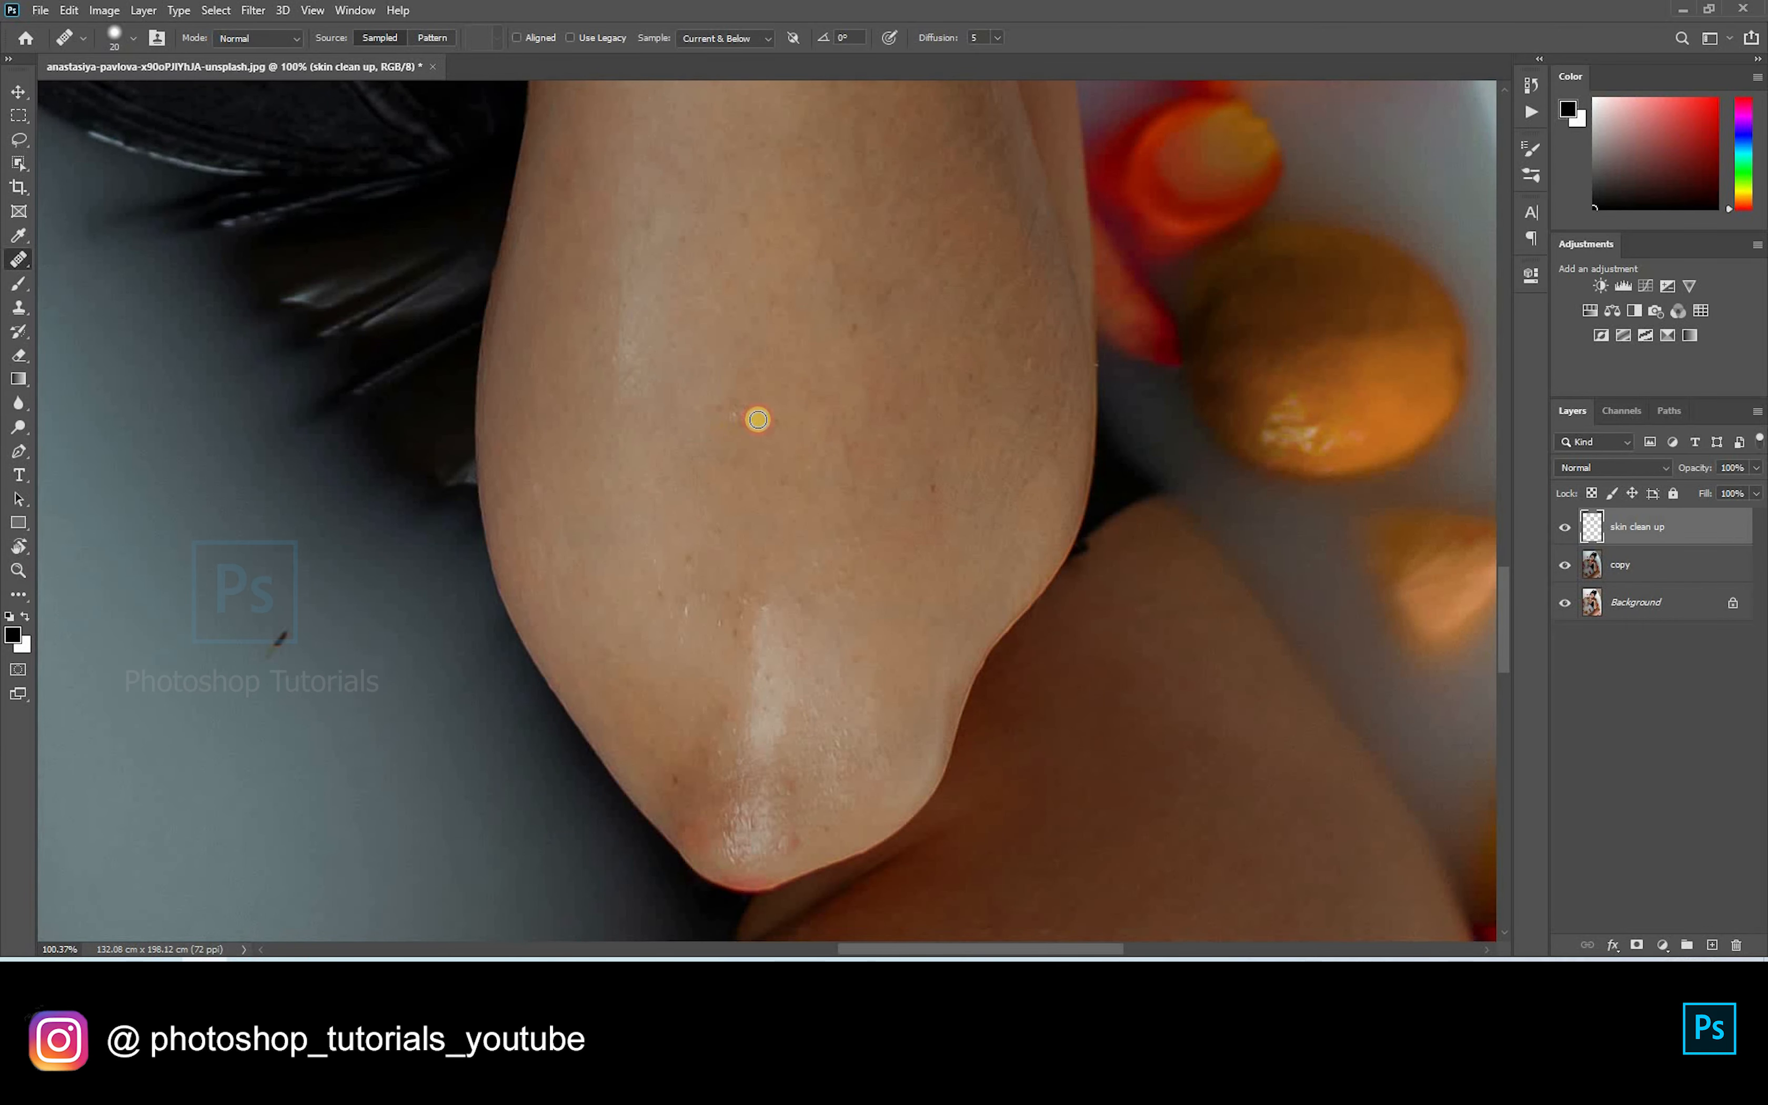
# Step: Heal the marks around the elbow highlight and the remaining spots on the adjacent side of the forearm
pyautogui.click(671, 620)
pyautogui.click(687, 635)
pyautogui.click(745, 621)
pyautogui.scroll(-2, 702, 517)
pyautogui.click(730, 574)
pyautogui.moveTo(888, 480); pyautogui.dragTo(863, 601)
pyautogui.keyDown('alt'); pyautogui.click(887, 511); pyautogui.keyUp('alt')
pyautogui.click(914, 462)
pyautogui.keyDown('alt'); pyautogui.click(861, 412); pyautogui.keyUp('alt')
pyautogui.click(832, 296)
# Step: Inspect the chest, neck, arm and whole portrait for remaining skin blemishes
pyautogui.moveTo(307, 439); pyautogui.dragTo(767, 651)
pyautogui.moveTo(803, 220); pyautogui.dragTo(940, 600)
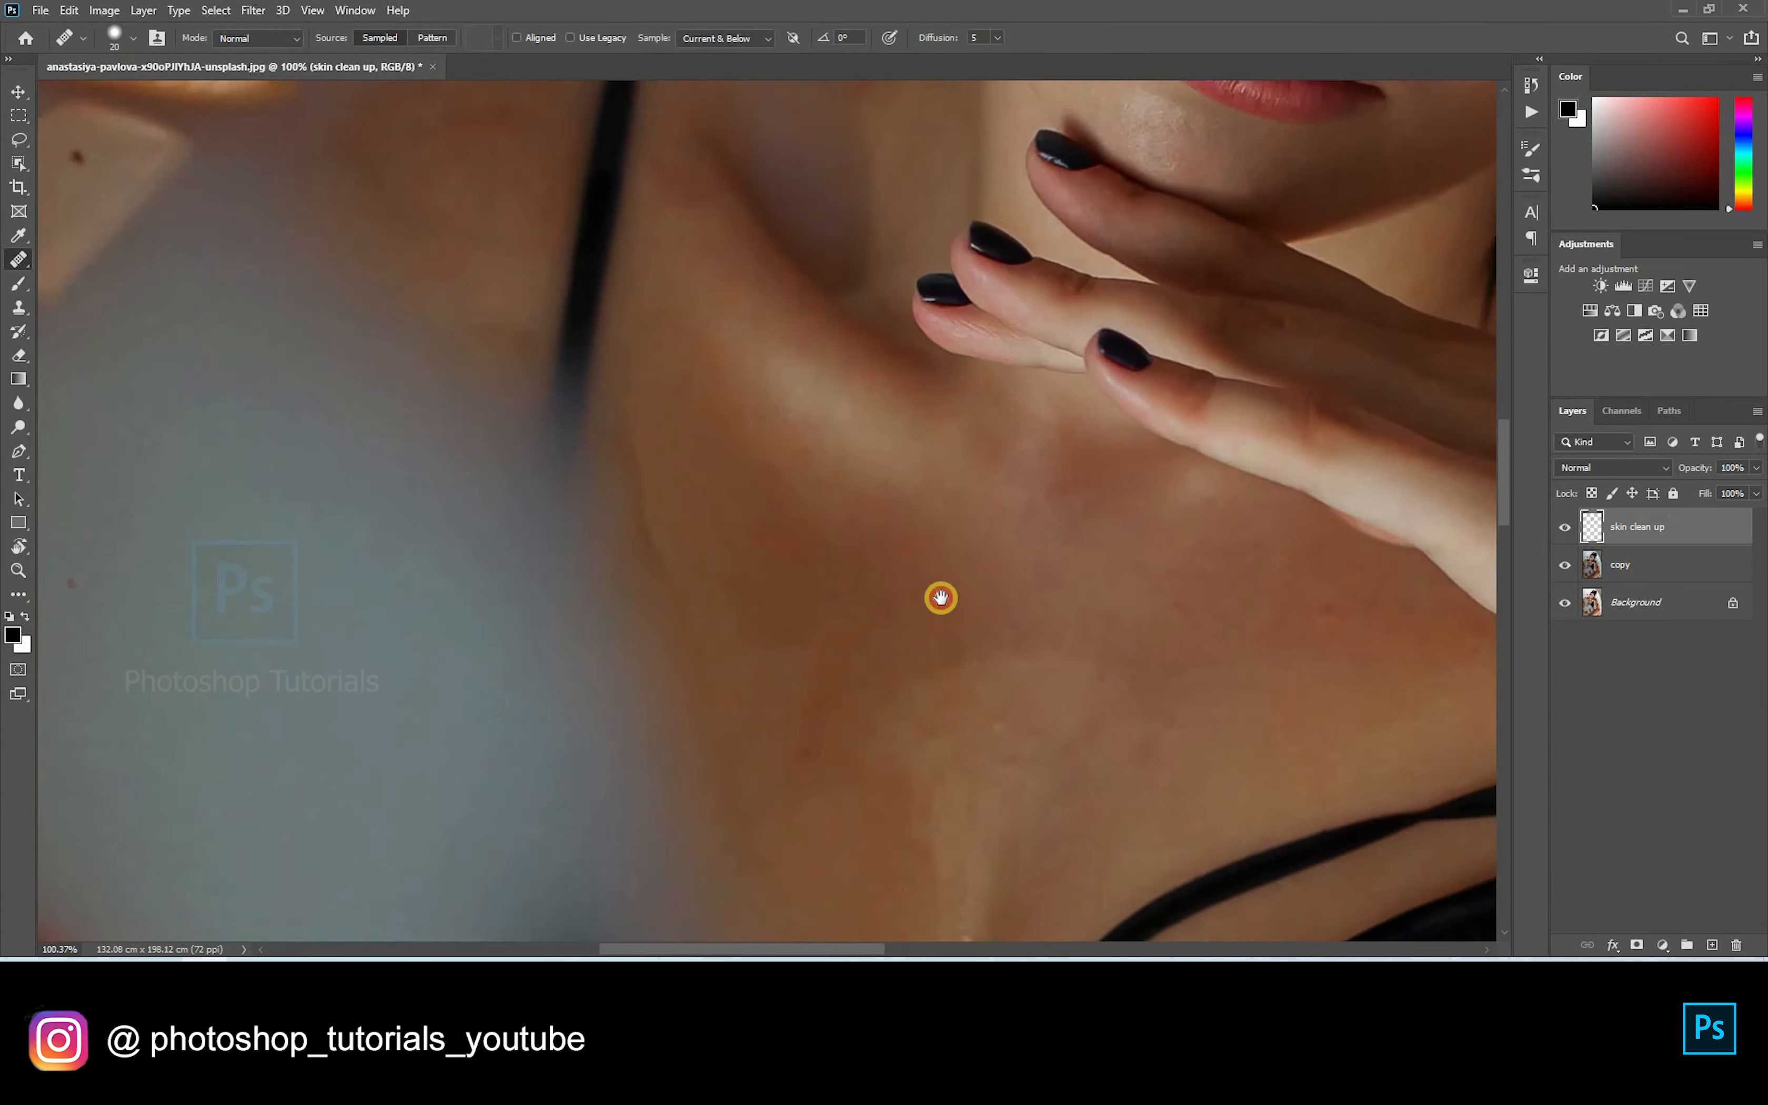
pyautogui.moveTo(694, 109); pyautogui.dragTo(746, 398)
pyautogui.moveTo(1169, 826); pyautogui.dragTo(697, 573)
pyautogui.moveTo(856, 196); pyautogui.dragTo(710, 504)
pyautogui.scroll(-9, 710, 504)
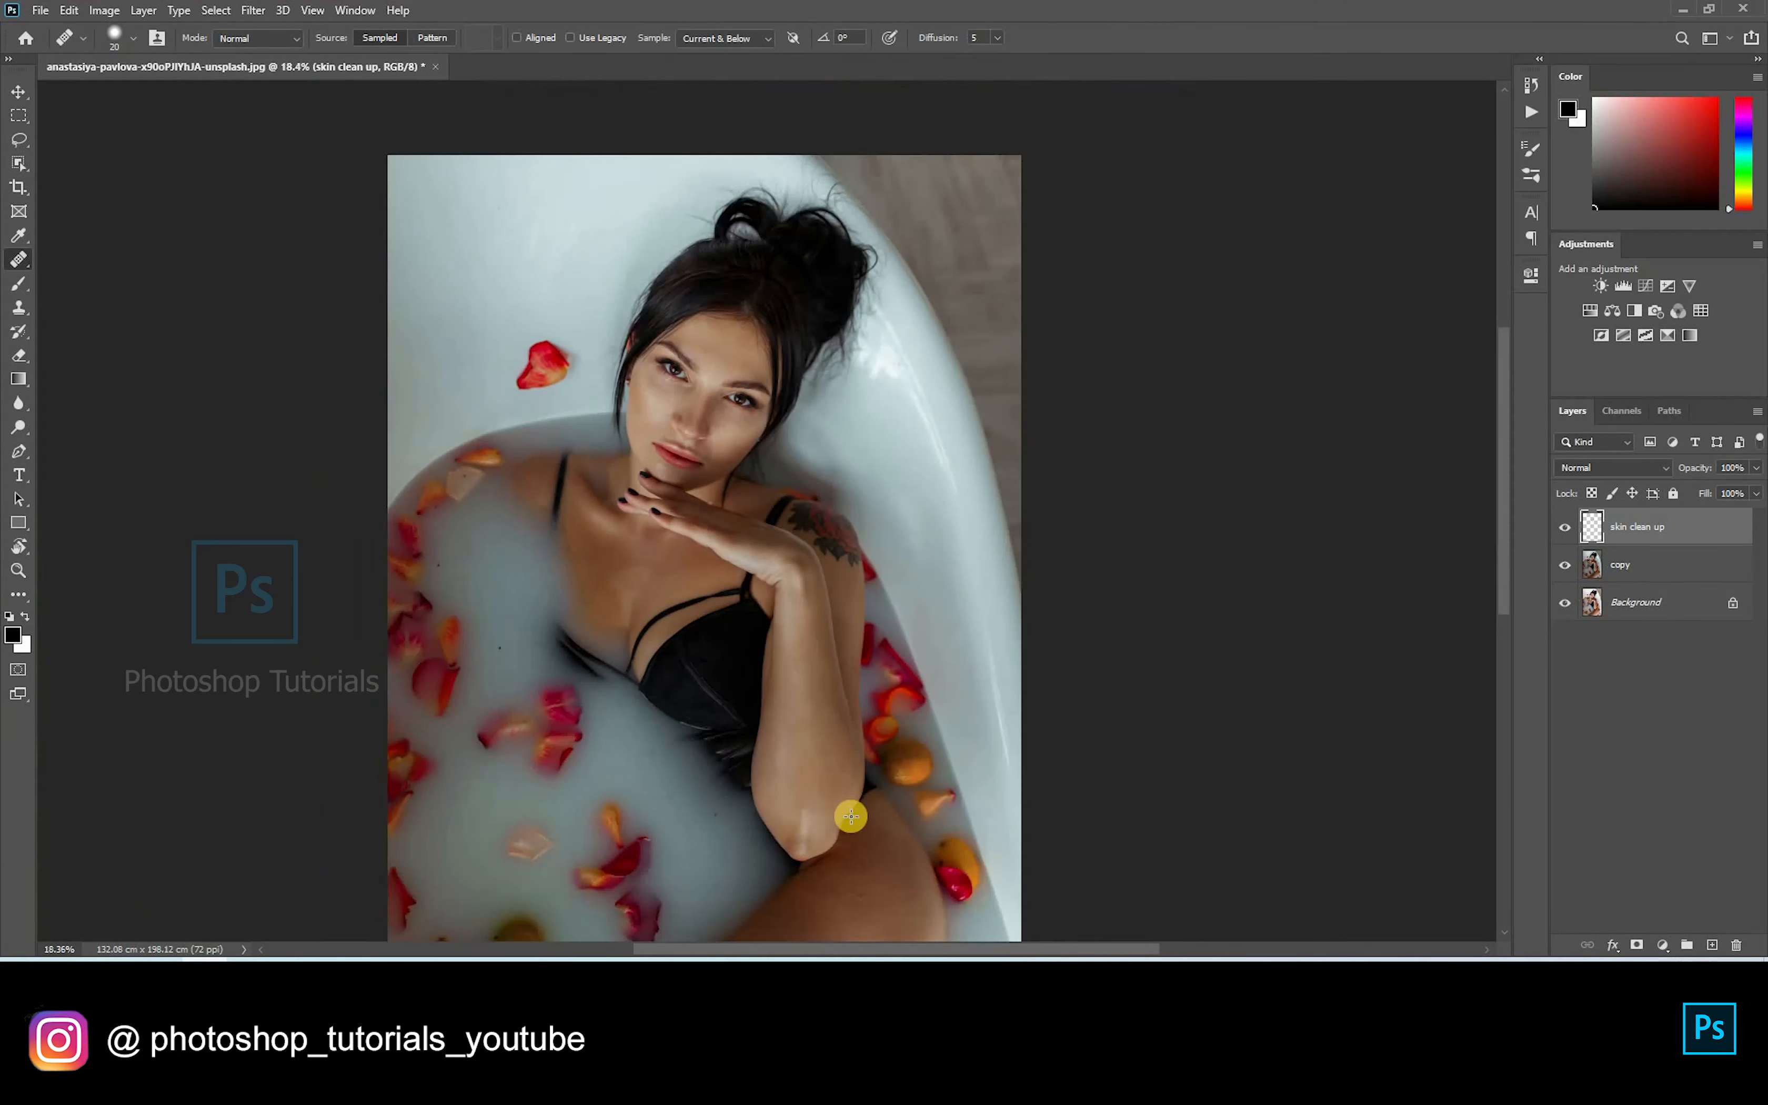
pyautogui.moveTo(848, 821); pyautogui.dragTo(927, 640)
pyautogui.scroll(5, 927, 639)
pyautogui.moveTo(841, 419); pyautogui.dragTo(840, 738)
pyautogui.moveTo(996, 95); pyautogui.dragTo(1010, 410)
pyautogui.scroll(4, 1010, 409)
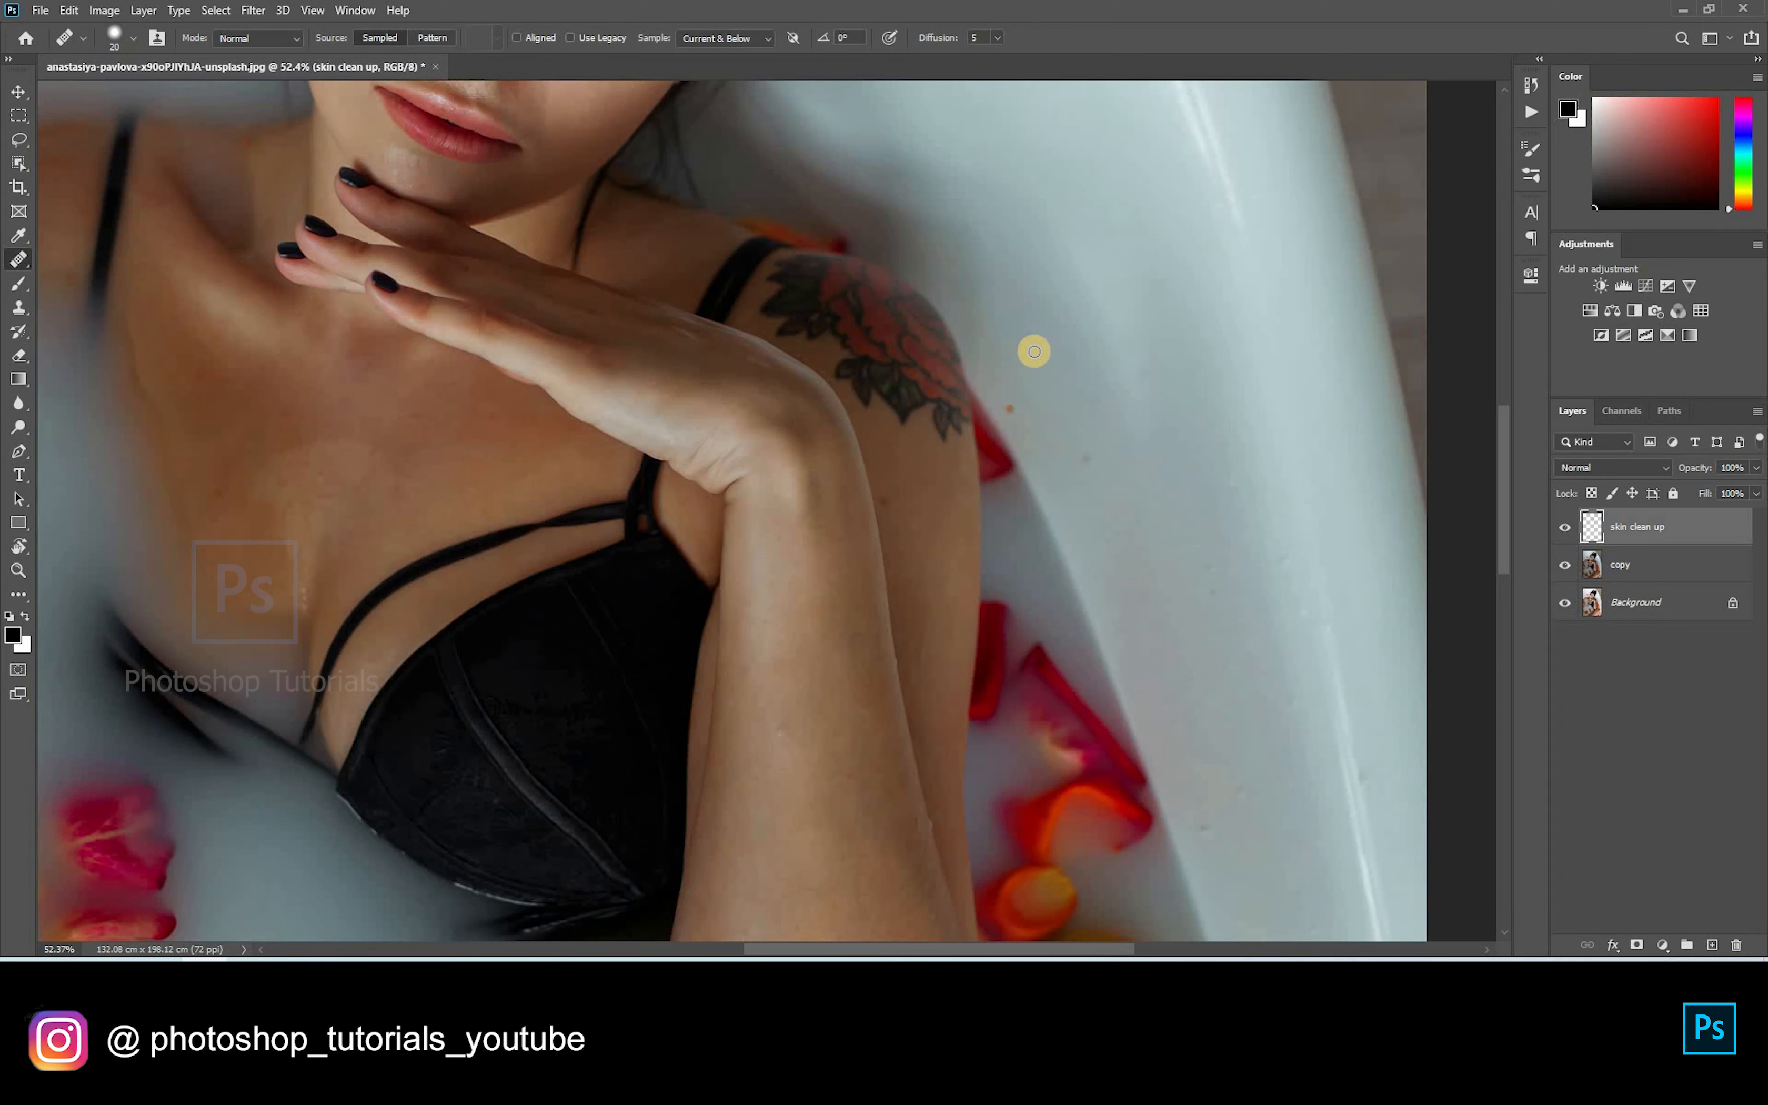
# Step: Heal the small blemishes on the chest below the hand and near the collarbone
pyautogui.moveTo(320, 450); pyautogui.dragTo(829, 484)
pyautogui.click(803, 479)
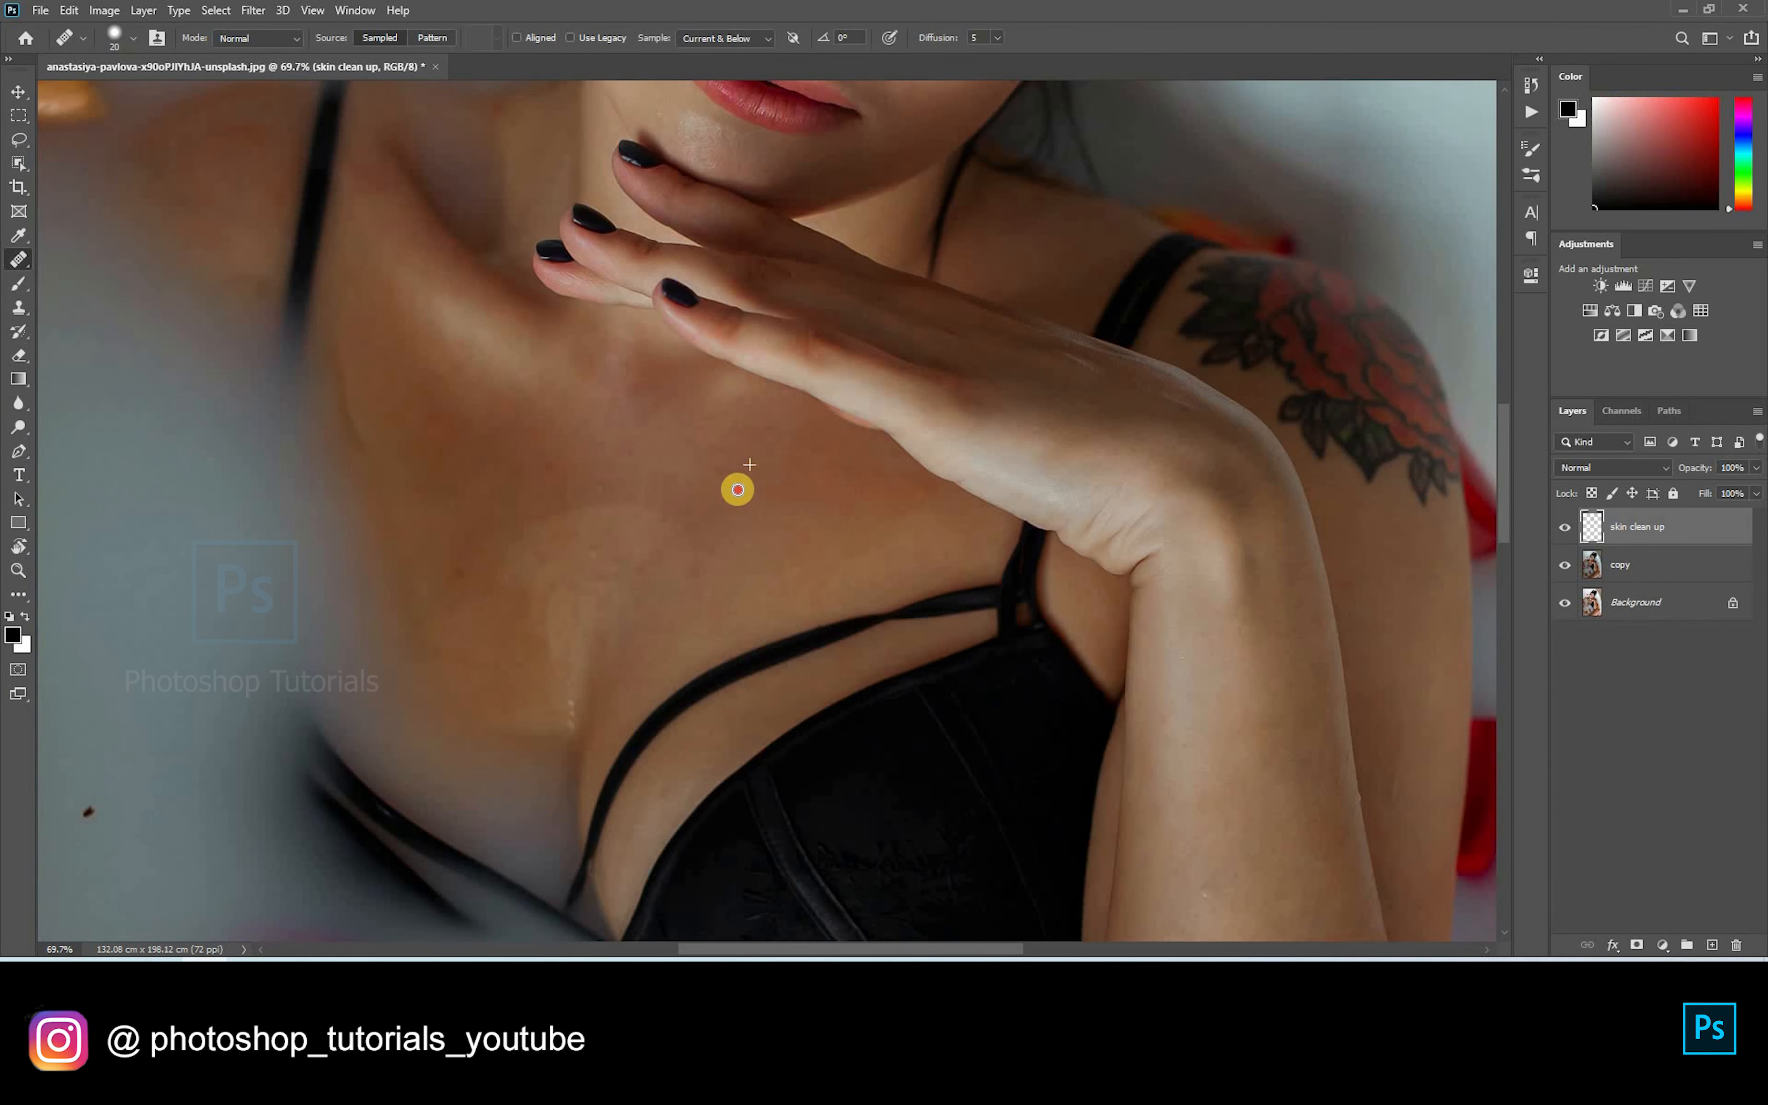
pyautogui.keyDown('alt'); pyautogui.click(734, 540); pyautogui.keyUp('alt')
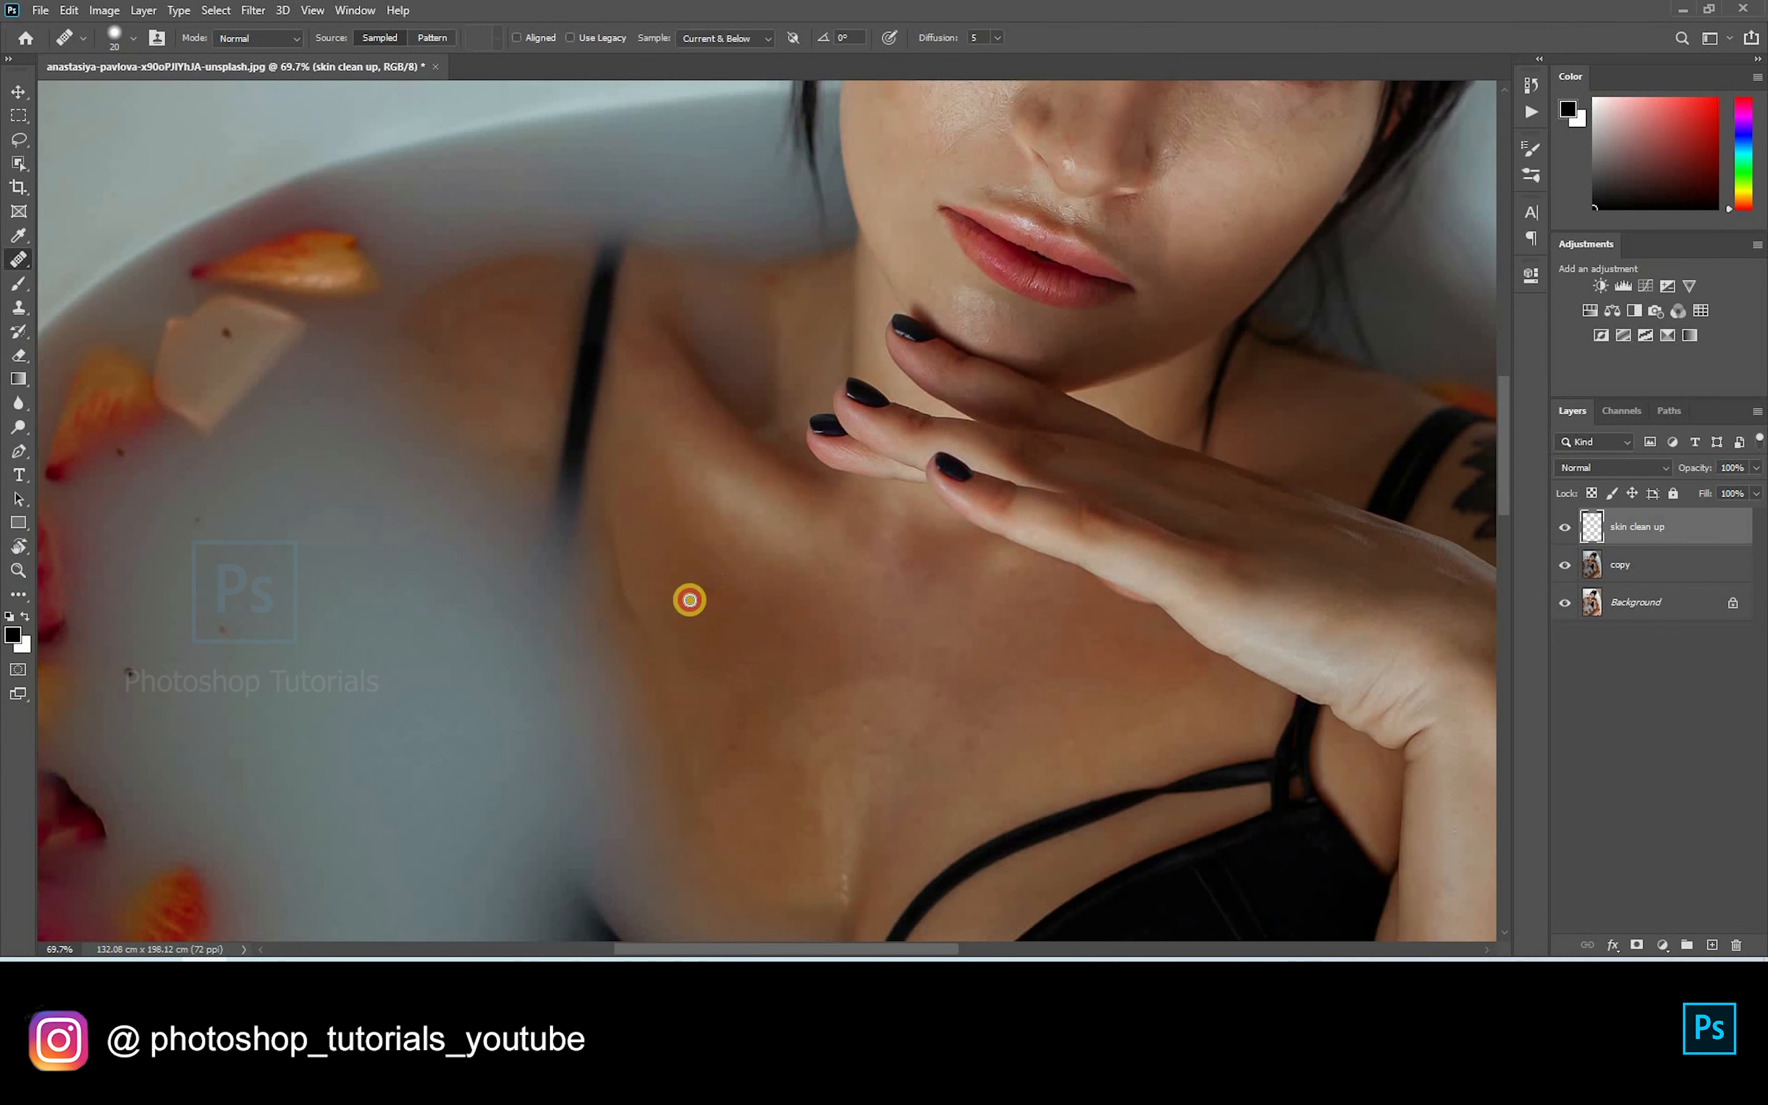
pyautogui.moveTo(690, 600)
pyautogui.mouseDown()
pyautogui.moveTo(757, 586)
pyautogui.moveTo(734, 659)
pyautogui.mouseUp()
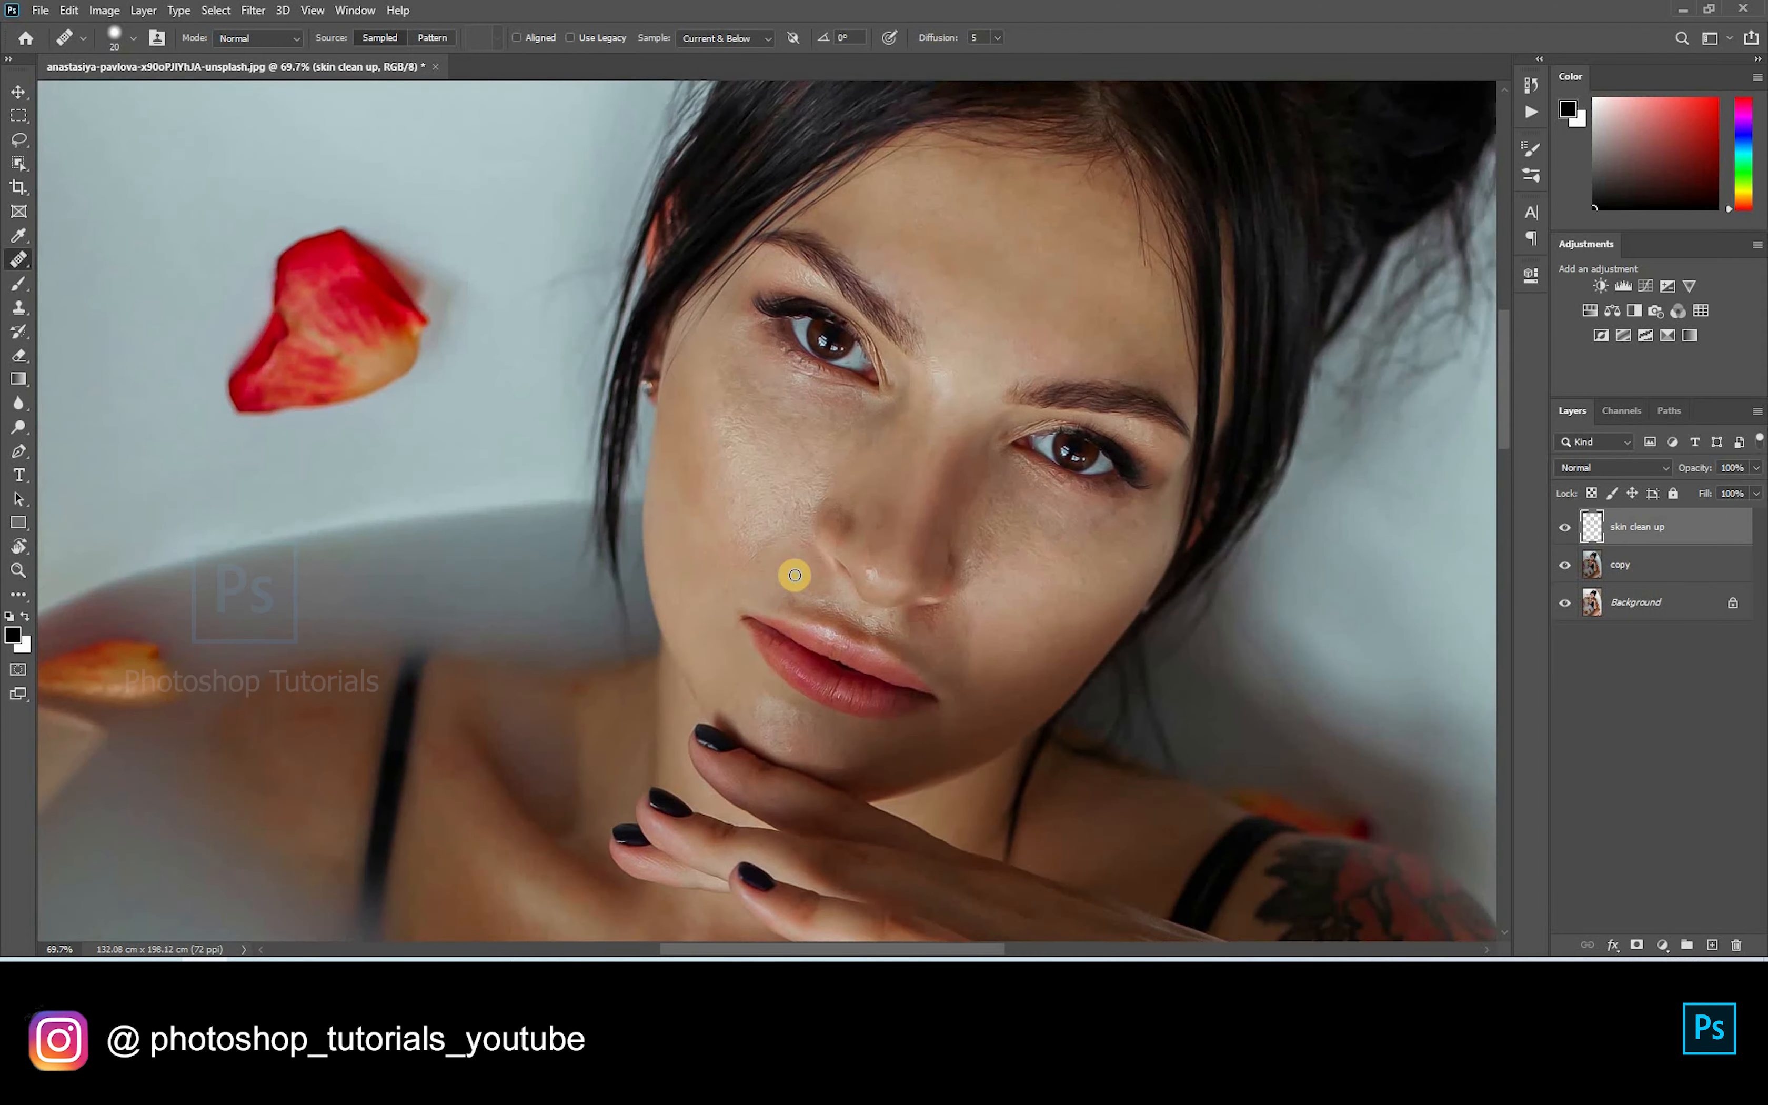
# Step: Inspect the face up close and toggle the "skin clean up" layer's visibility to compare the retouching
pyautogui.scroll(7, 963, 525)
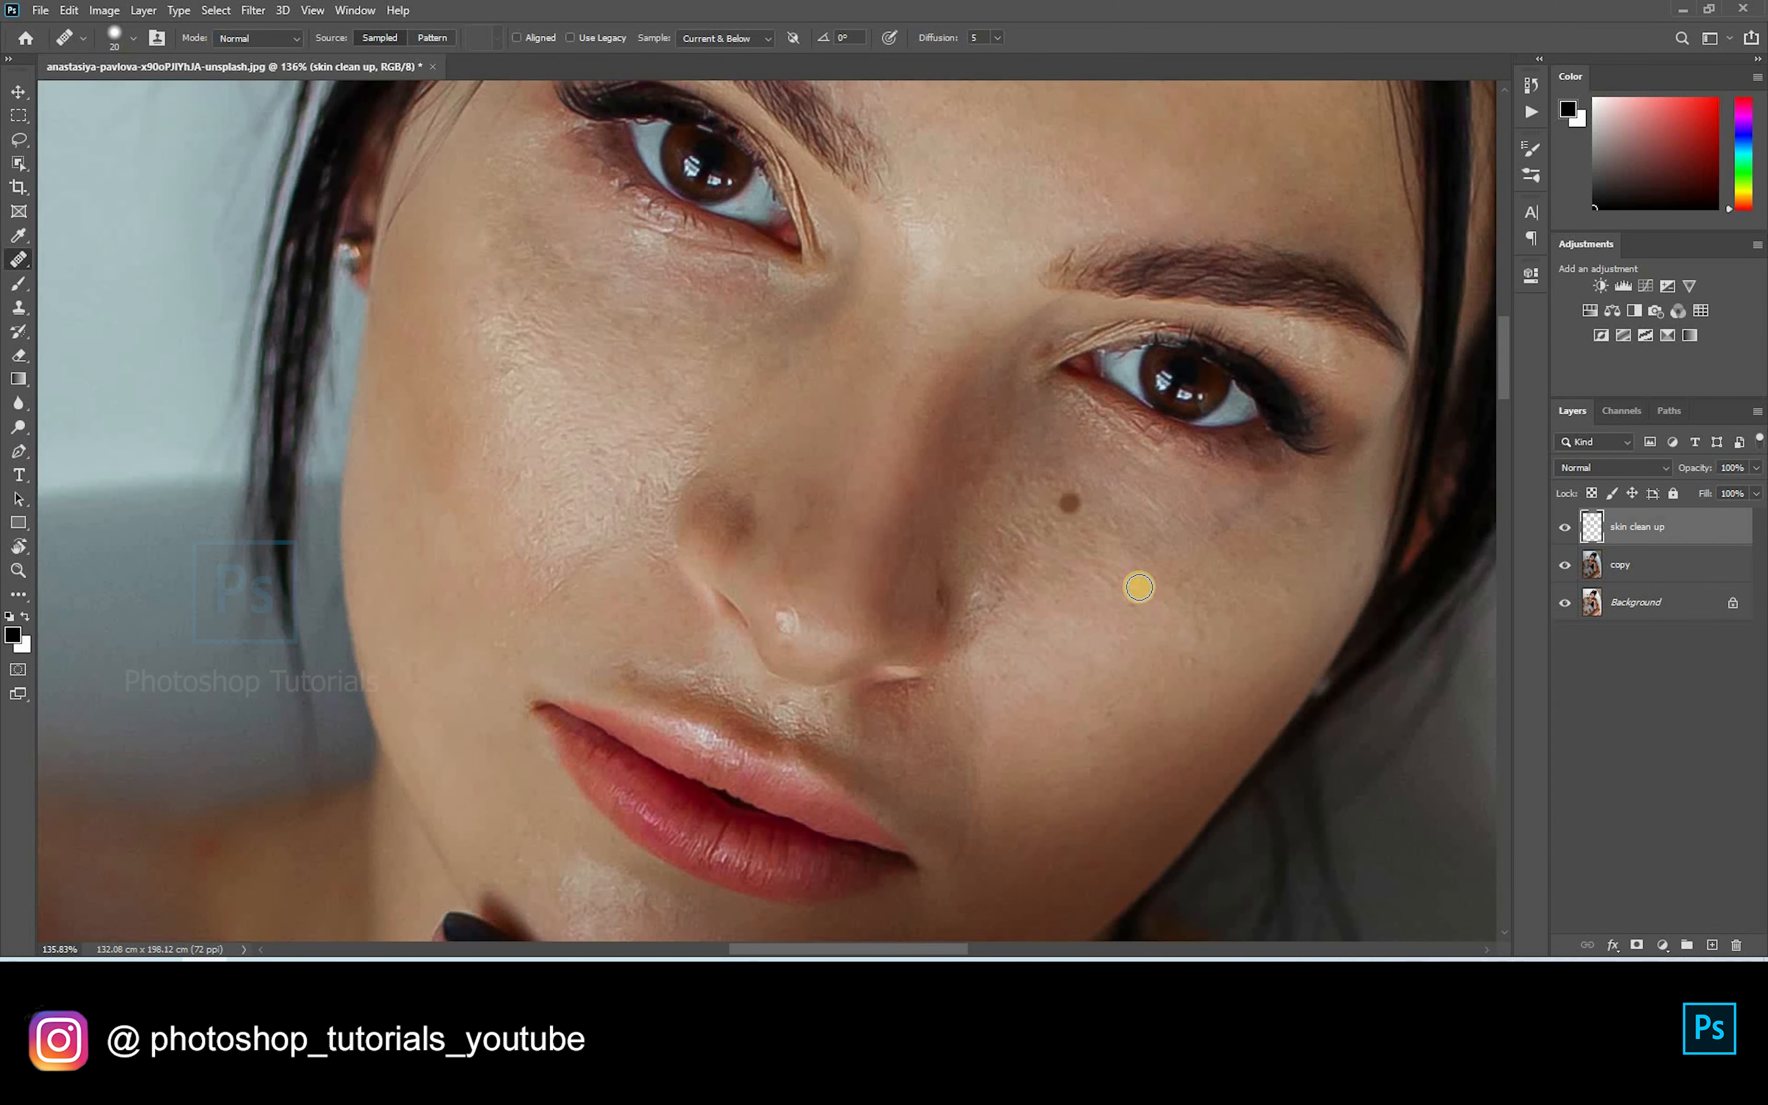
pyautogui.scroll(-10, 1137, 585)
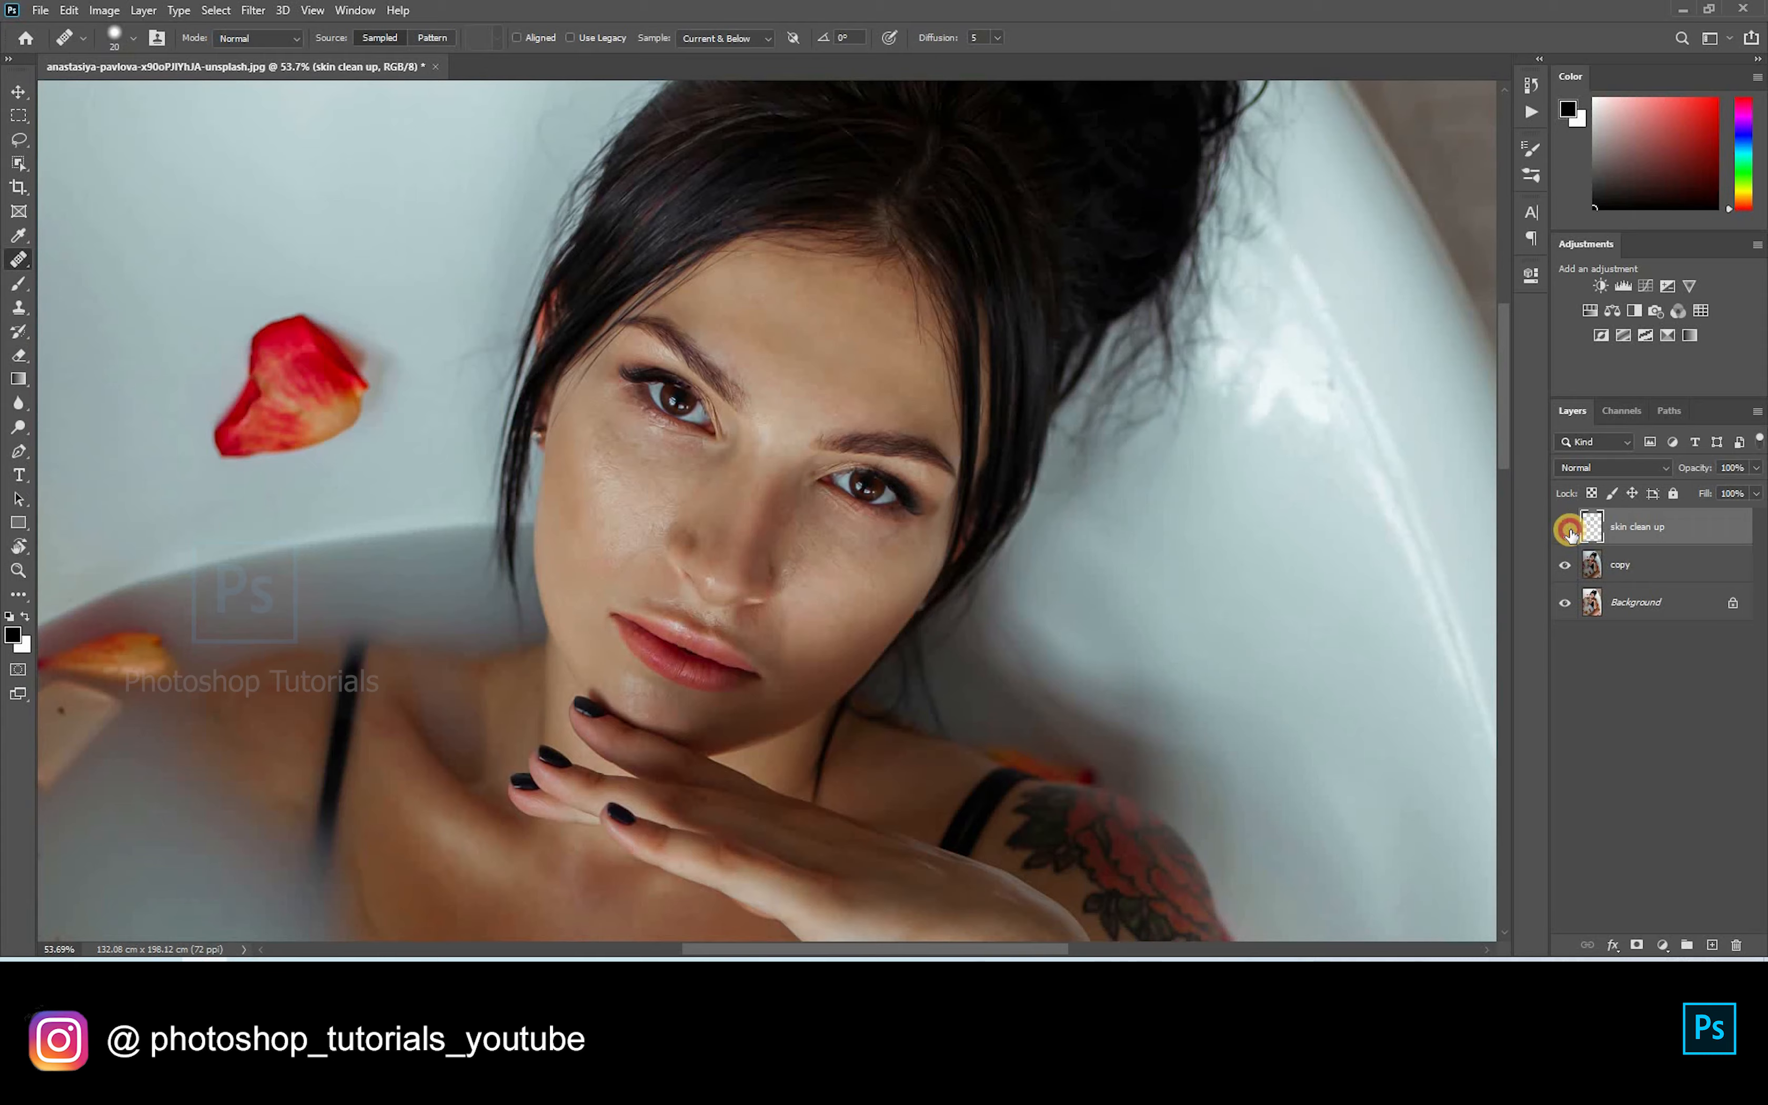
pyautogui.click(1565, 527)
# Step: Reduce the Healing Brush size and heal the marks on the left cheek between the nose and mouth
pyautogui.scroll(4, 762, 575)
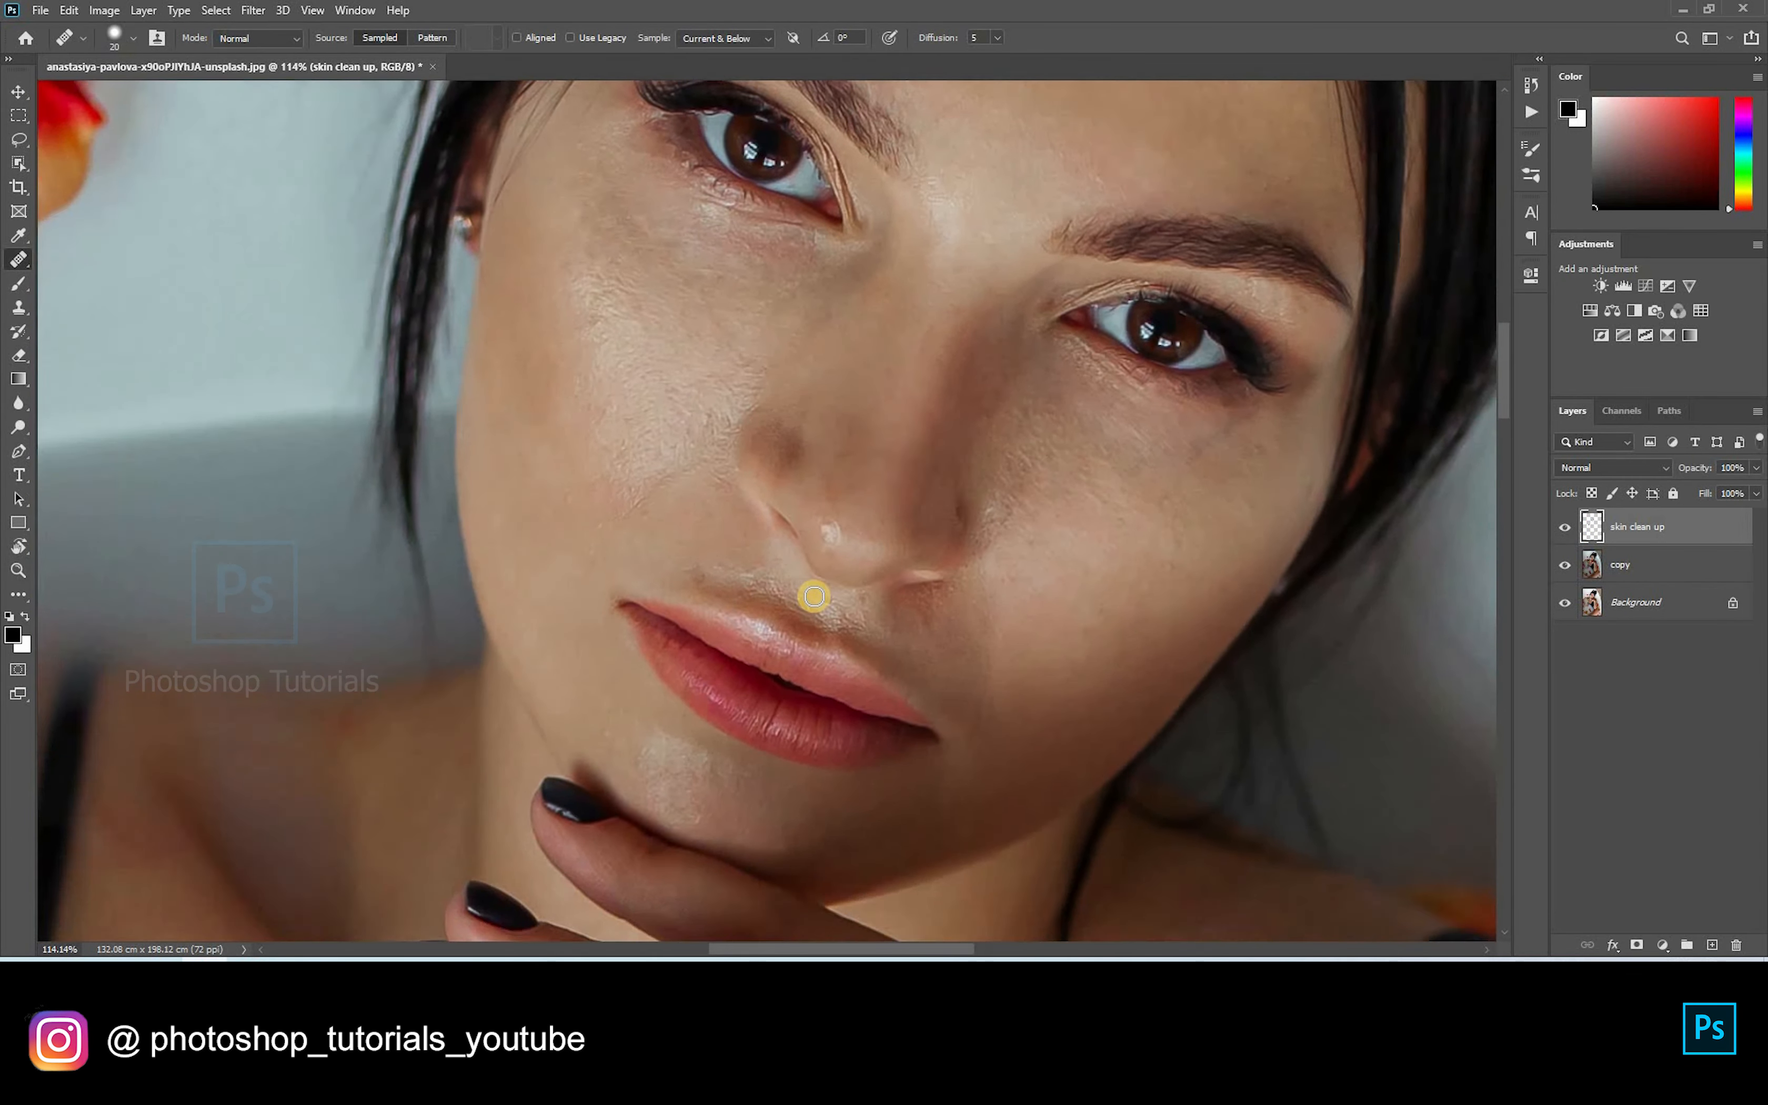
pyautogui.press('[')
pyautogui.press('[')
pyautogui.press('[')
pyautogui.press('[')
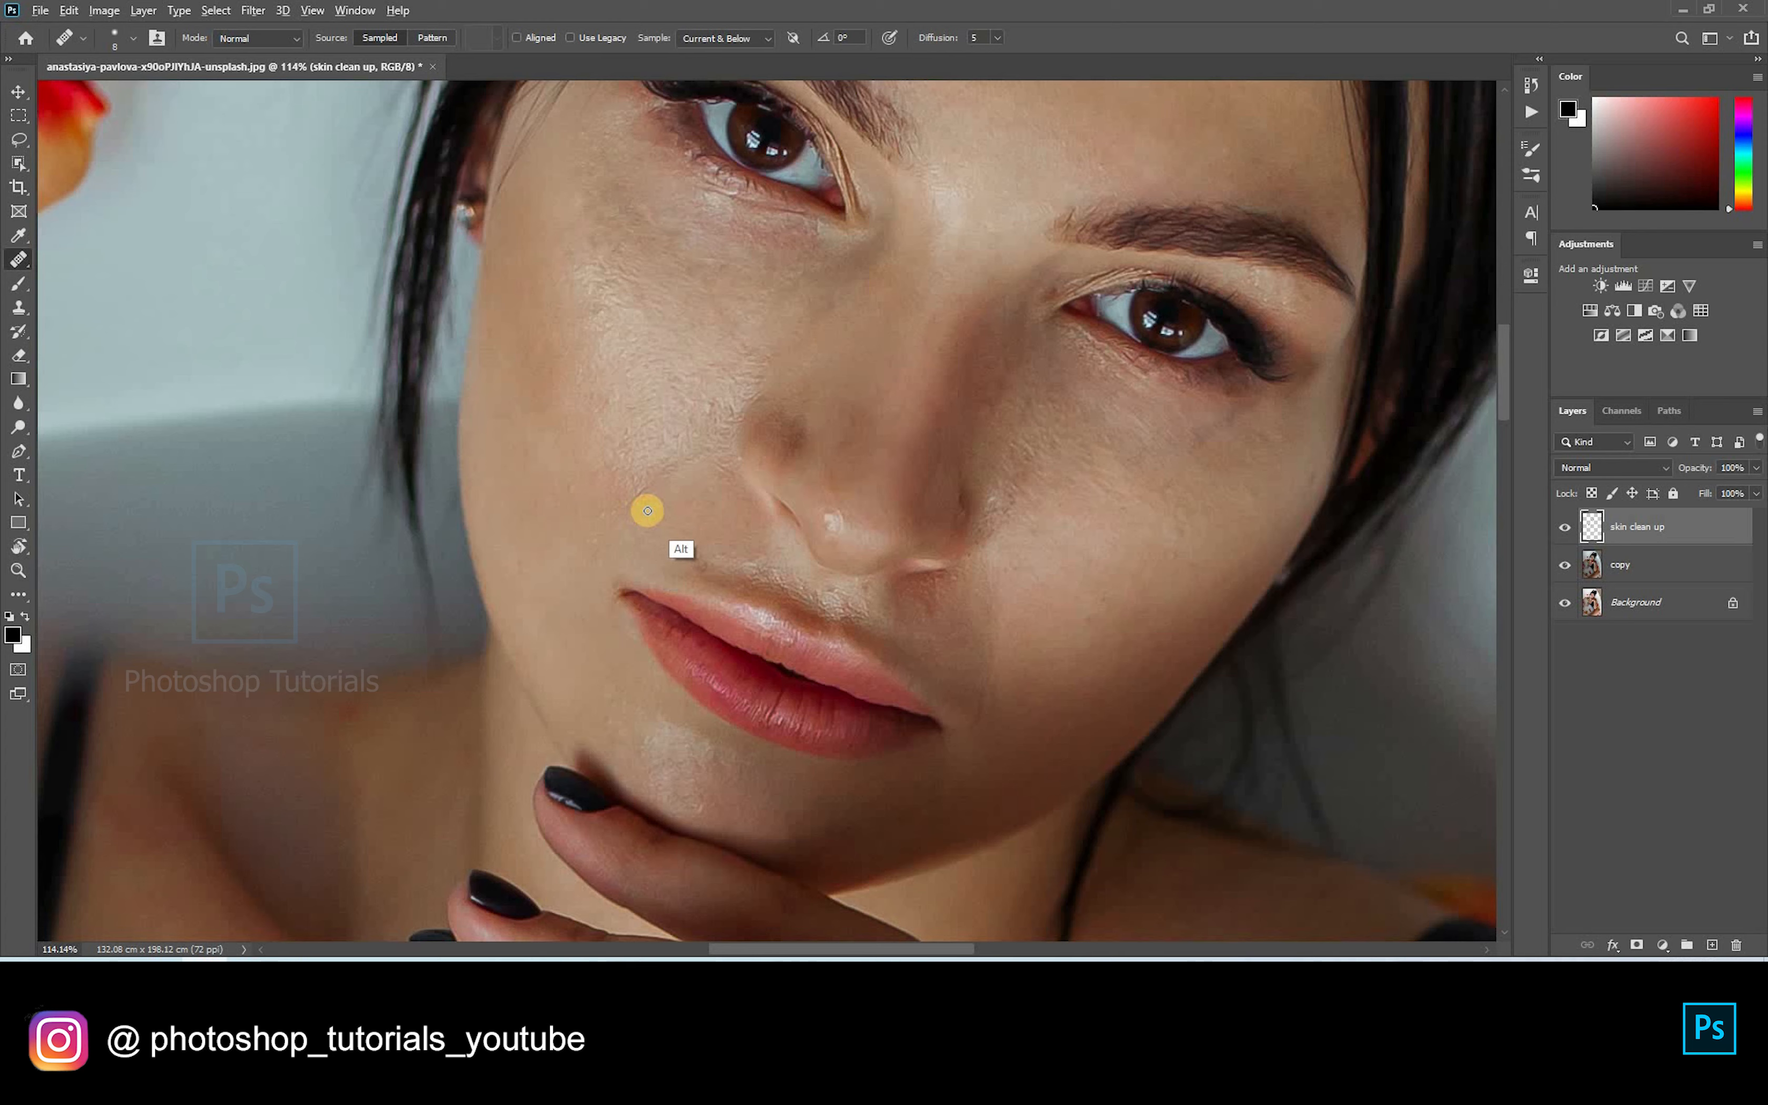
pyautogui.keyDown('alt'); pyautogui.click(677, 467); pyautogui.keyUp('alt')
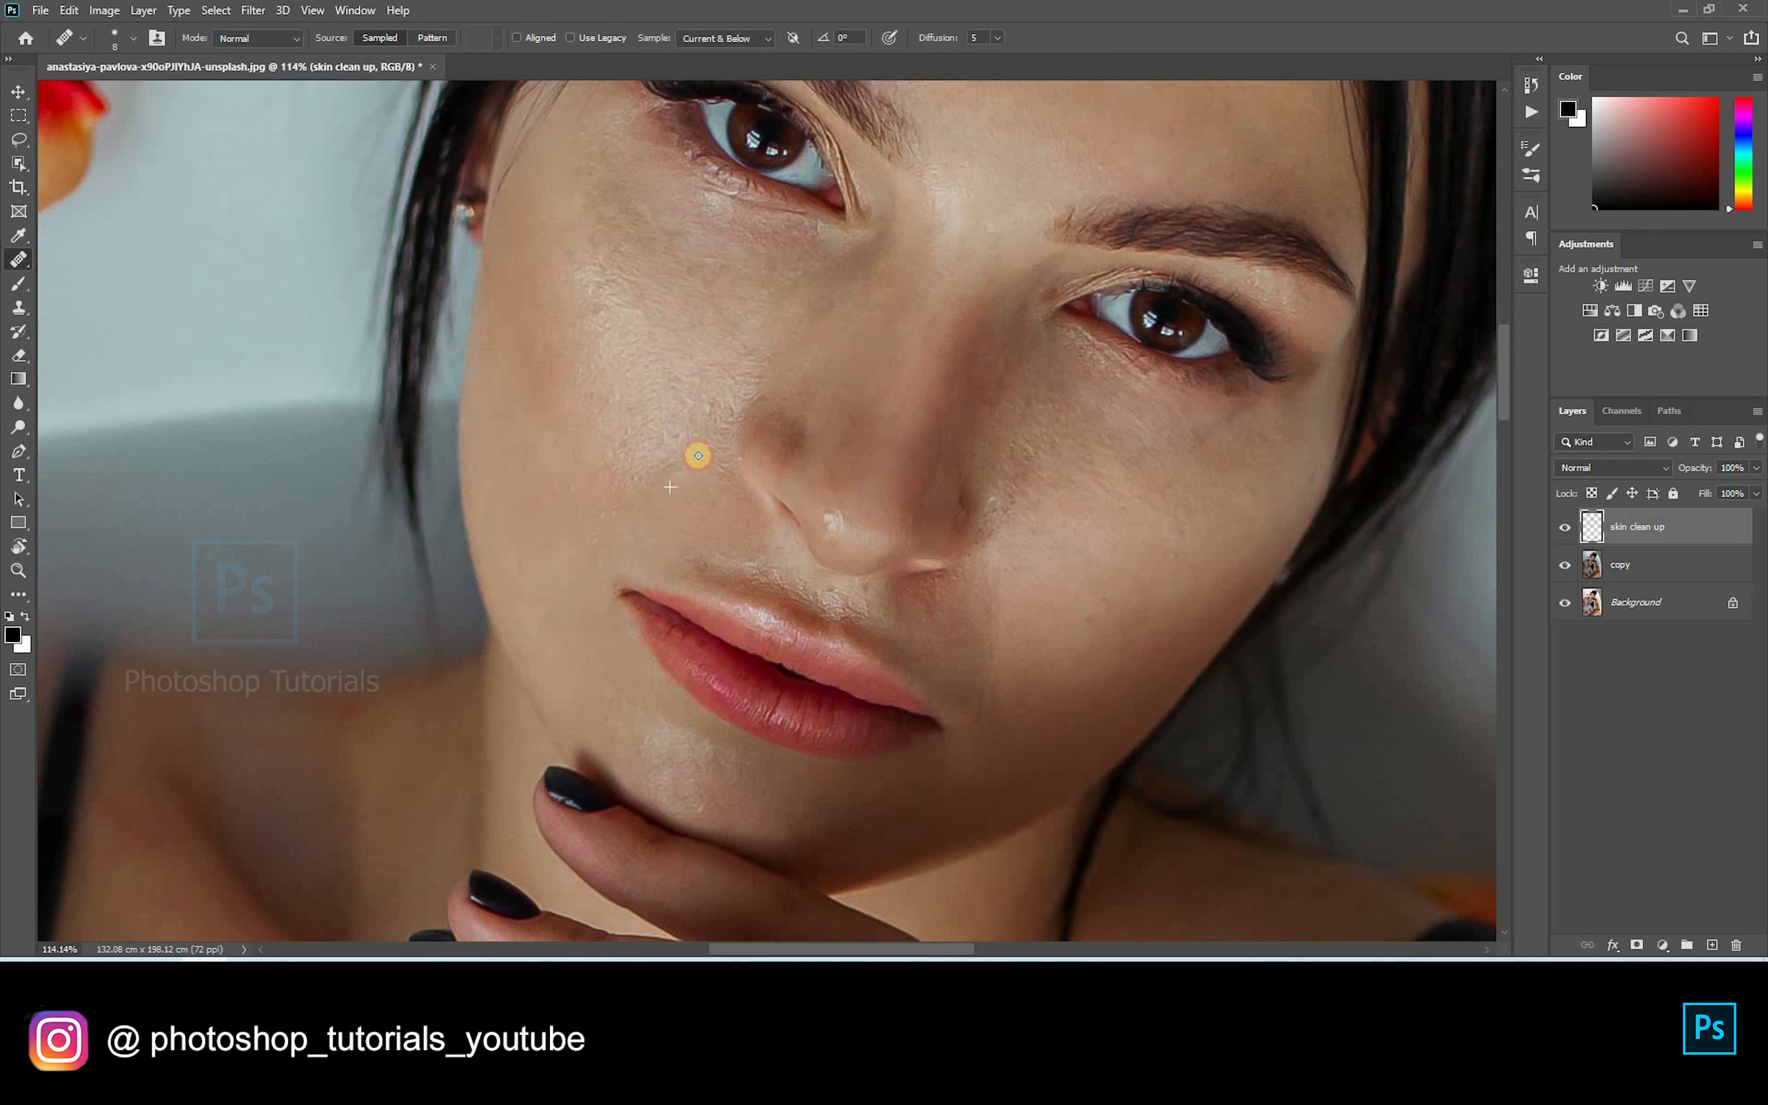
pyautogui.keyDown('alt'); pyautogui.click(603, 457); pyautogui.keyUp('alt')
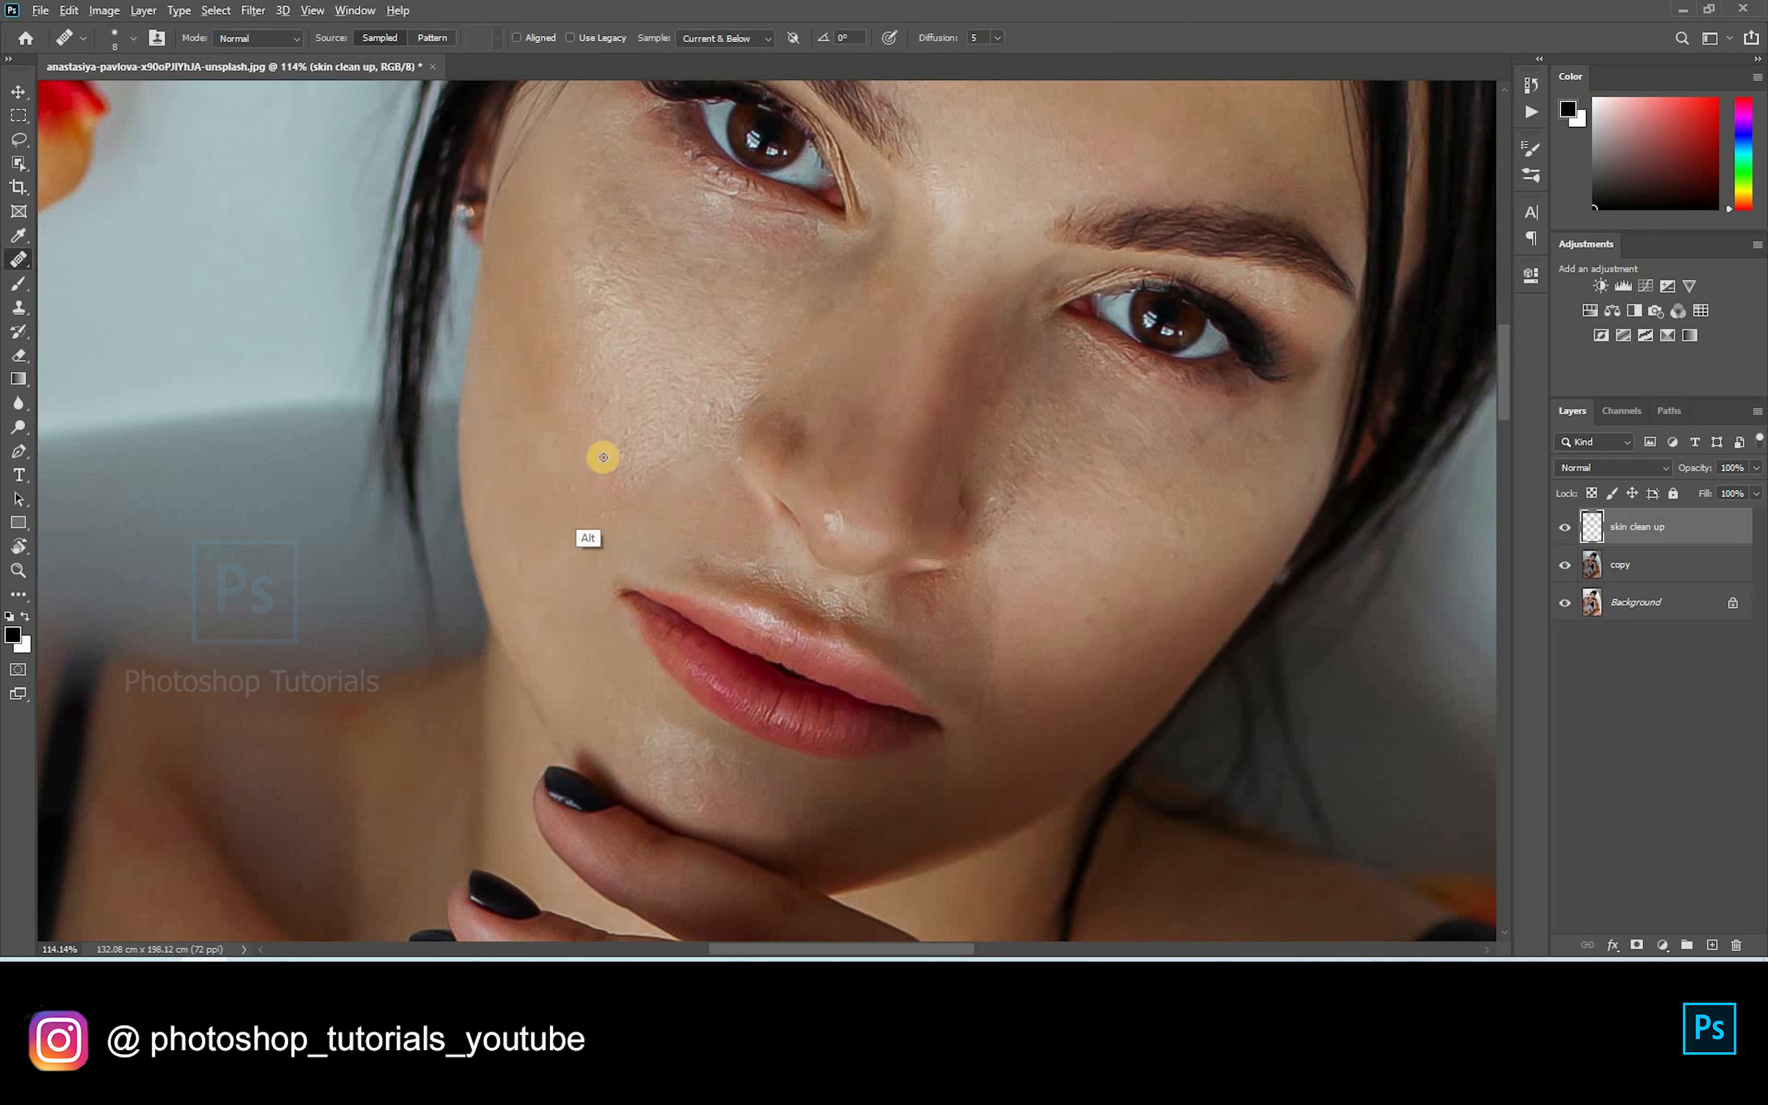
pyautogui.keyDown('alt'); pyautogui.click(625, 497); pyautogui.keyUp('alt')
pyautogui.moveTo(640, 485); pyautogui.dragTo(612, 474)
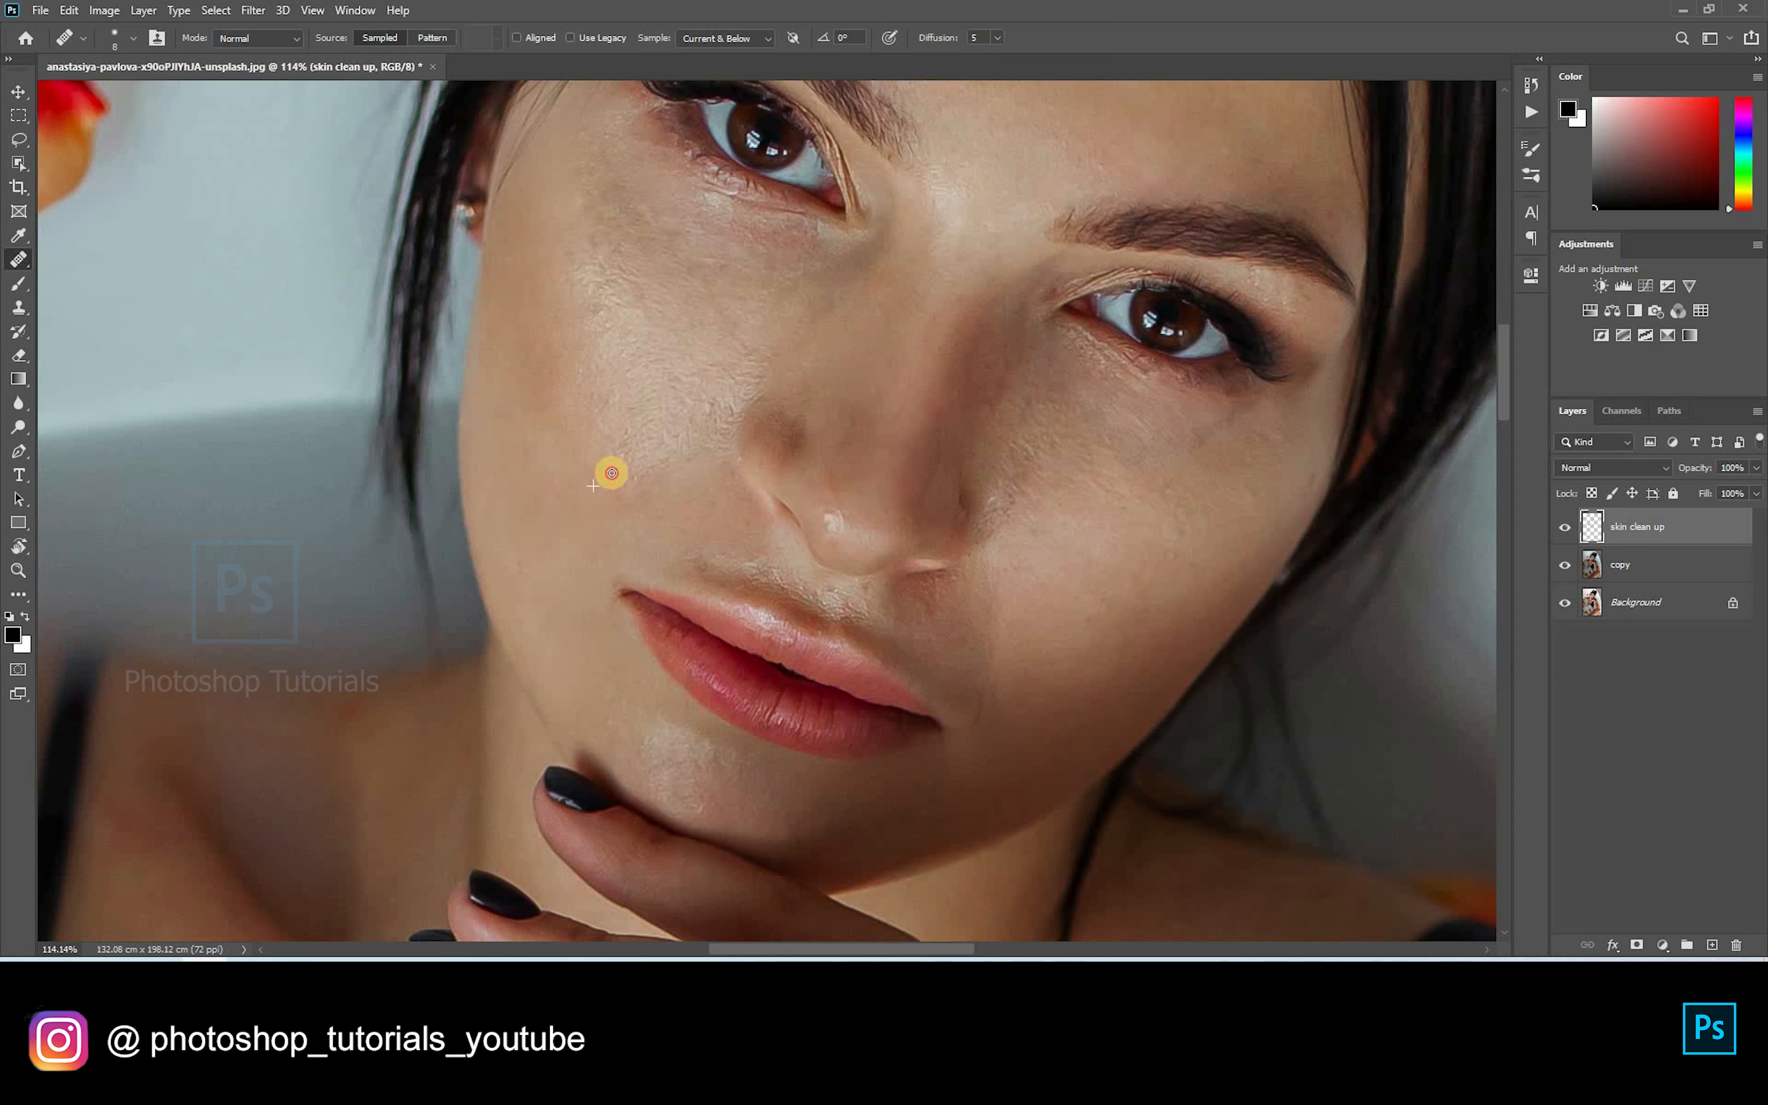
# Step: Heal the uneven texture on the left cheek from its middle up to the area below the eye
pyautogui.keyDown('alt'); pyautogui.click(641, 457); pyautogui.keyUp('alt')
pyautogui.keyDown('alt'); pyautogui.click(577, 415); pyautogui.keyUp('alt')
pyautogui.click(586, 382)
pyautogui.moveTo(606, 270); pyautogui.dragTo(584, 284)
pyautogui.keyDown('alt'); pyautogui.click(582, 207); pyautogui.keyUp('alt')
pyautogui.click(604, 228)
pyautogui.moveTo(584, 251)
pyautogui.mouseDown()
pyautogui.moveTo(632, 278)
pyautogui.moveTo(577, 299)
pyautogui.moveTo(611, 280)
pyautogui.moveTo(600, 319)
pyautogui.moveTo(643, 300)
pyautogui.moveTo(635, 274)
pyautogui.moveTo(670, 300)
pyautogui.moveTo(629, 319)
pyautogui.moveTo(645, 359)
pyautogui.mouseUp()
pyautogui.moveTo(676, 406)
pyautogui.mouseDown()
pyautogui.moveTo(664, 348)
pyautogui.moveTo(666, 442)
pyautogui.moveTo(700, 436)
pyautogui.moveTo(715, 405)
pyautogui.moveTo(715, 371)
pyautogui.moveTo(673, 355)
pyautogui.moveTo(761, 376)
pyautogui.moveTo(709, 343)
pyautogui.moveTo(740, 341)
pyautogui.moveTo(765, 361)
pyautogui.moveTo(723, 352)
pyautogui.moveTo(766, 364)
pyautogui.mouseUp()
# Step: Hide and show the "skin clean up" layer to compare the retouched skin with the original
pyautogui.click(1565, 527)
pyautogui.click(1565, 526)
pyautogui.scroll(-3, 995, 382)
pyautogui.scroll(3, 1038, 434)
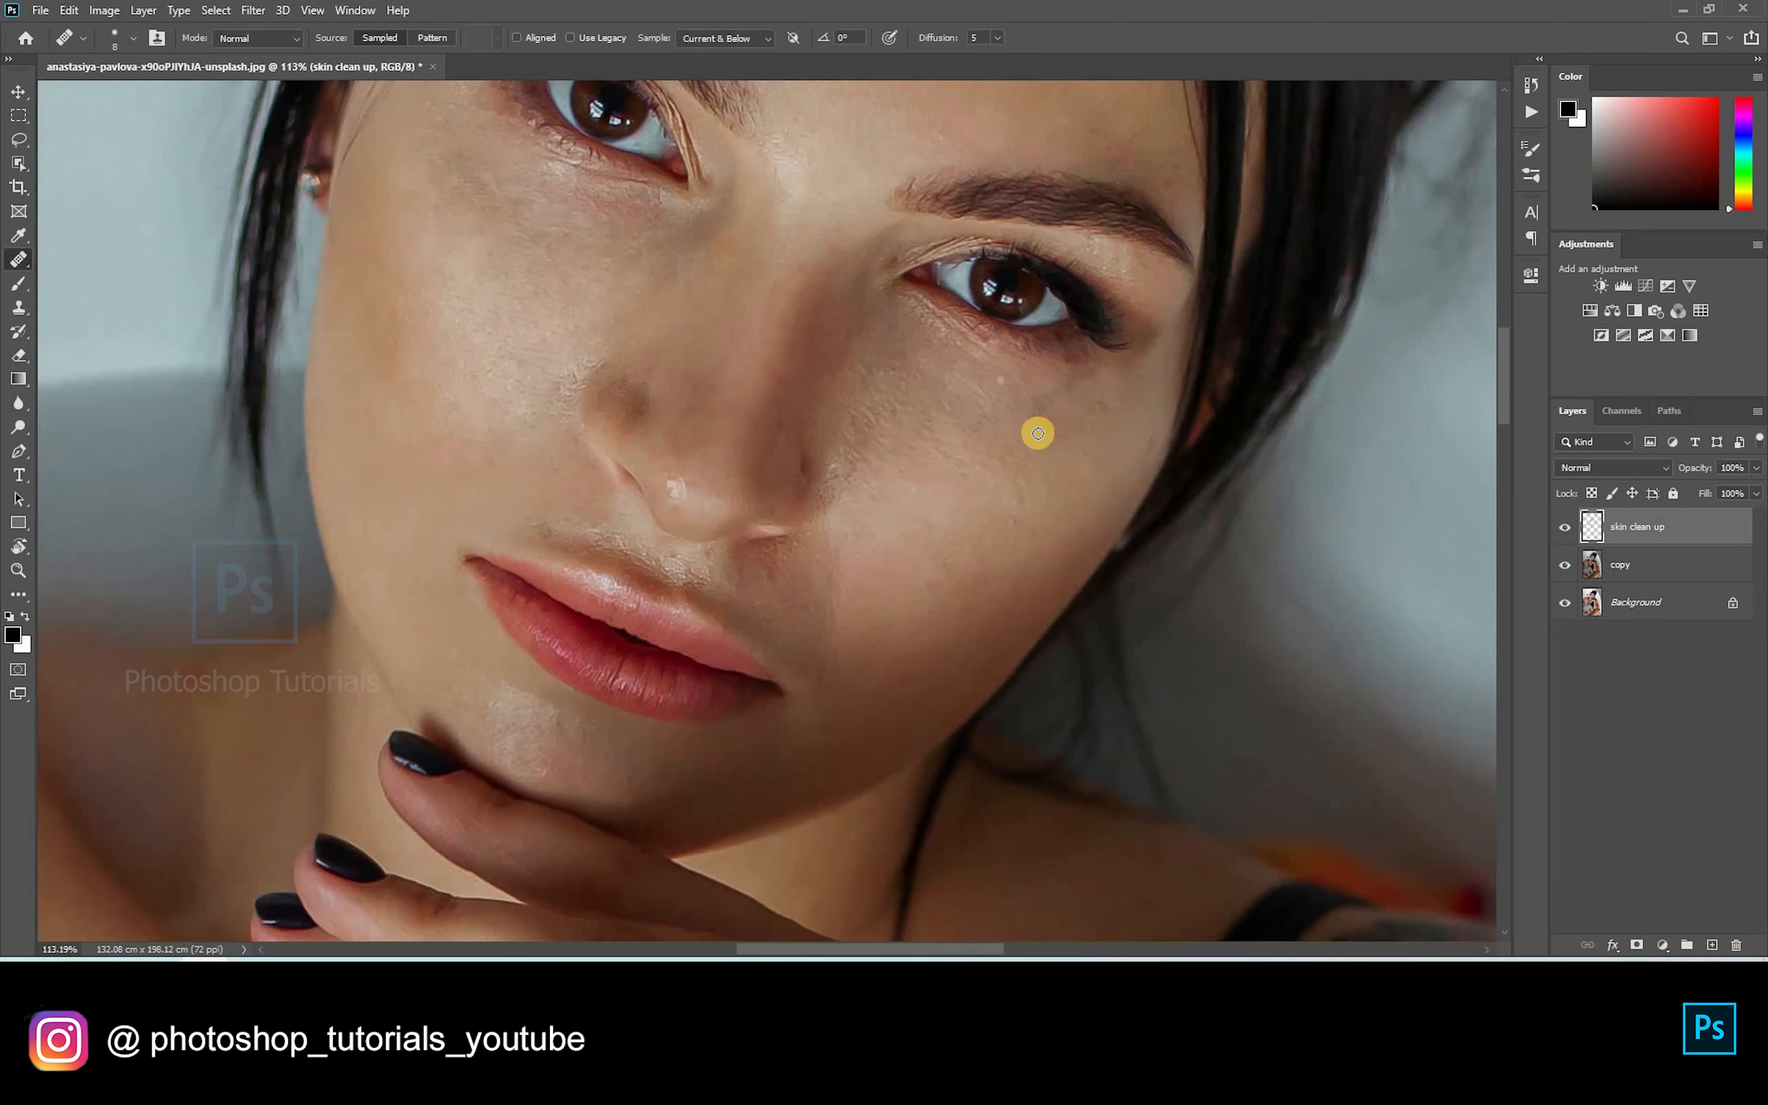
# Step: Heal the small spots on the right cheek below the eye using nearby sampled skin
pyautogui.scroll(2, 1037, 433)
pyautogui.moveTo(1010, 518)
pyautogui.mouseDown()
pyautogui.moveTo(966, 580)
pyautogui.moveTo(1011, 561)
pyautogui.moveTo(1024, 594)
pyautogui.moveTo(958, 483)
pyautogui.moveTo(923, 498)
pyautogui.moveTo(897, 451)
pyautogui.moveTo(935, 476)
pyautogui.mouseUp()
pyautogui.keyDown('alt'); pyautogui.click(922, 489); pyautogui.keyUp('alt')
pyautogui.keyDown('alt'); pyautogui.click(925, 461); pyautogui.keyUp('alt')
pyautogui.click(967, 472)
pyautogui.keyDown('alt'); pyautogui.click(897, 454); pyautogui.keyUp('alt')
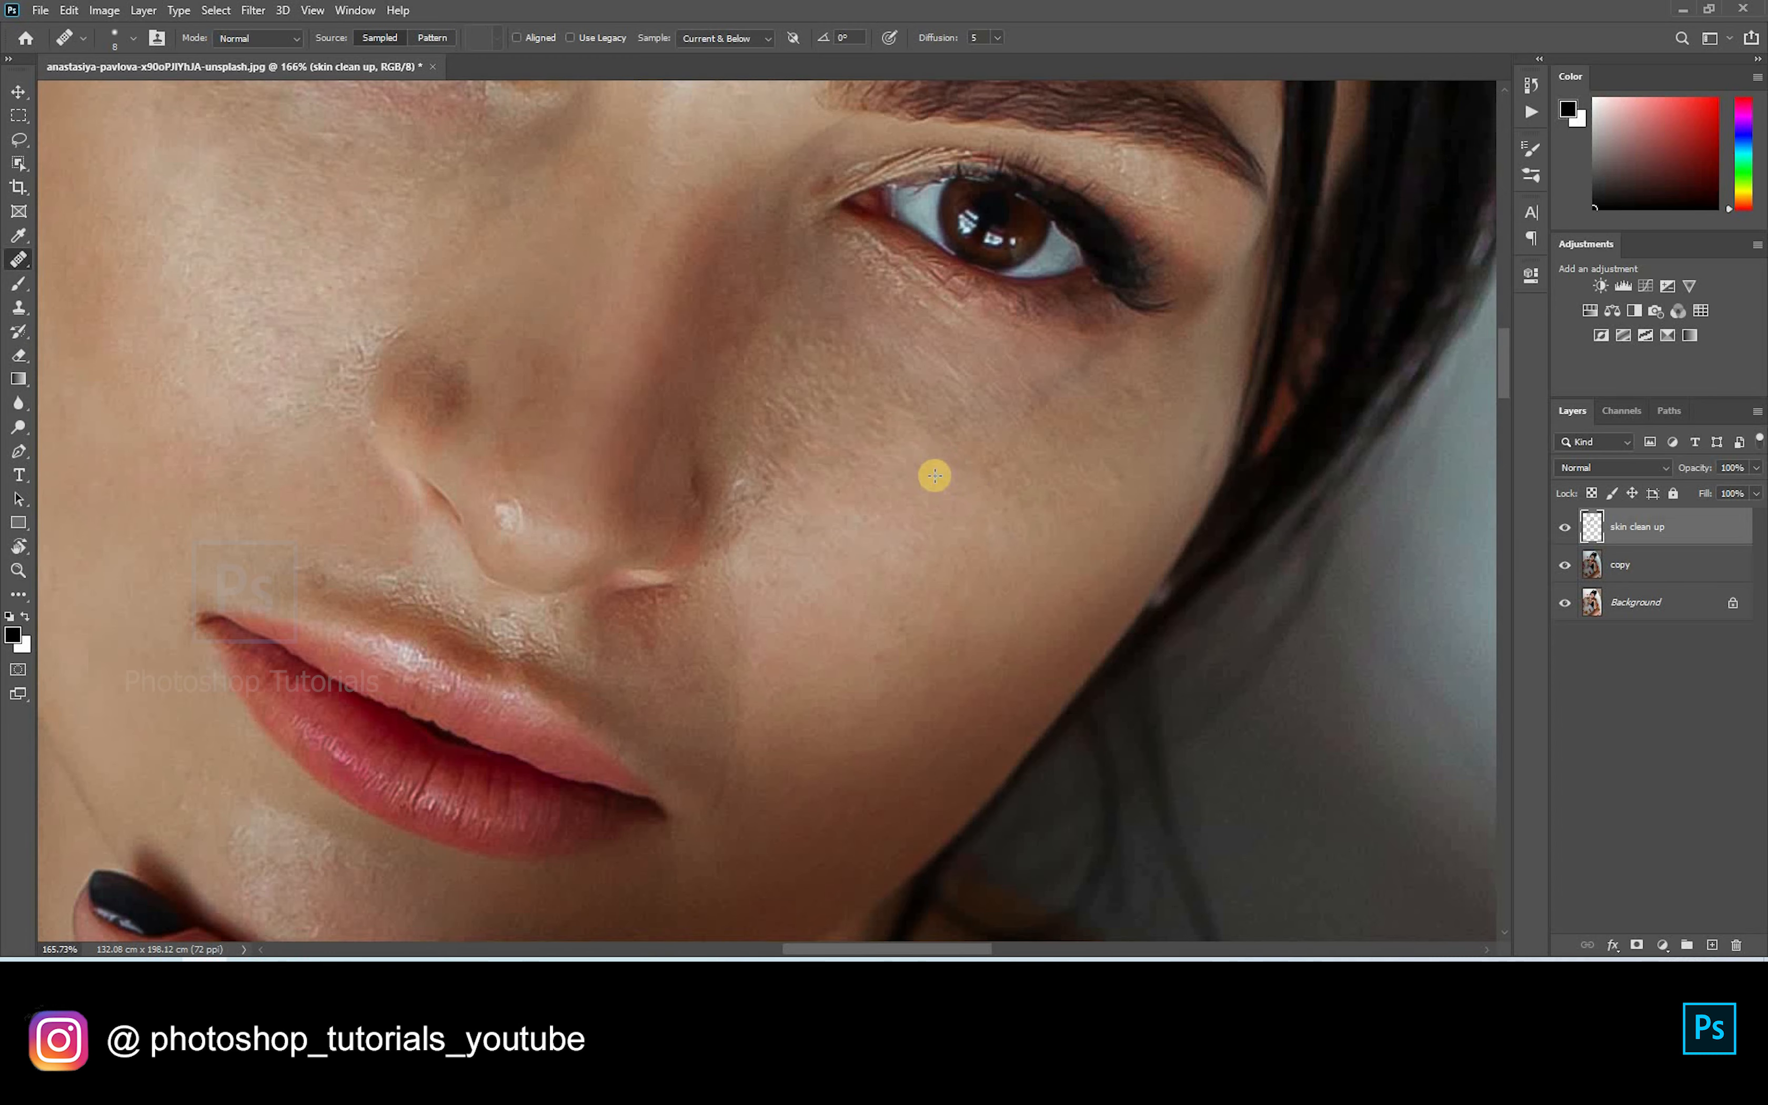
# Step: Review the full portrait, compare the face with the "skin clean up" layer hidden and shown, and clear the layer selection
pyautogui.hotkey('ctrl', '0')
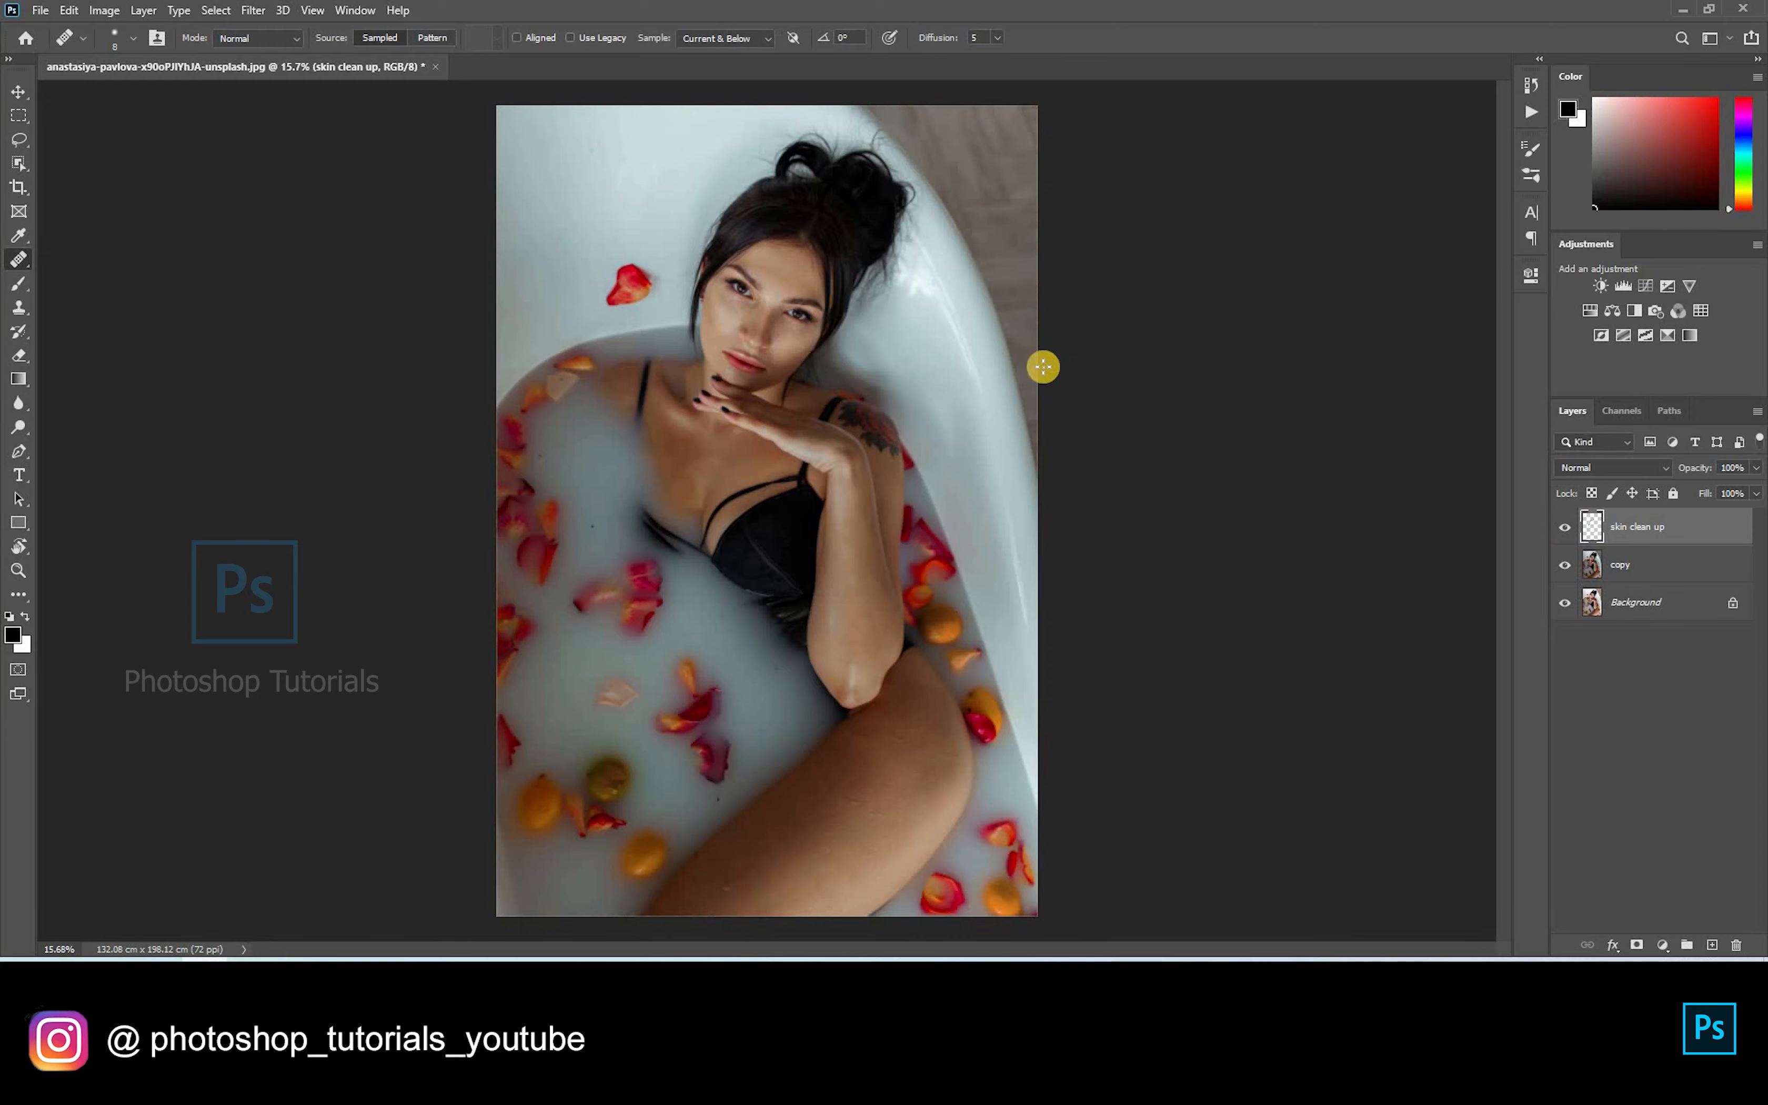
pyautogui.scroll(5, 730, 285)
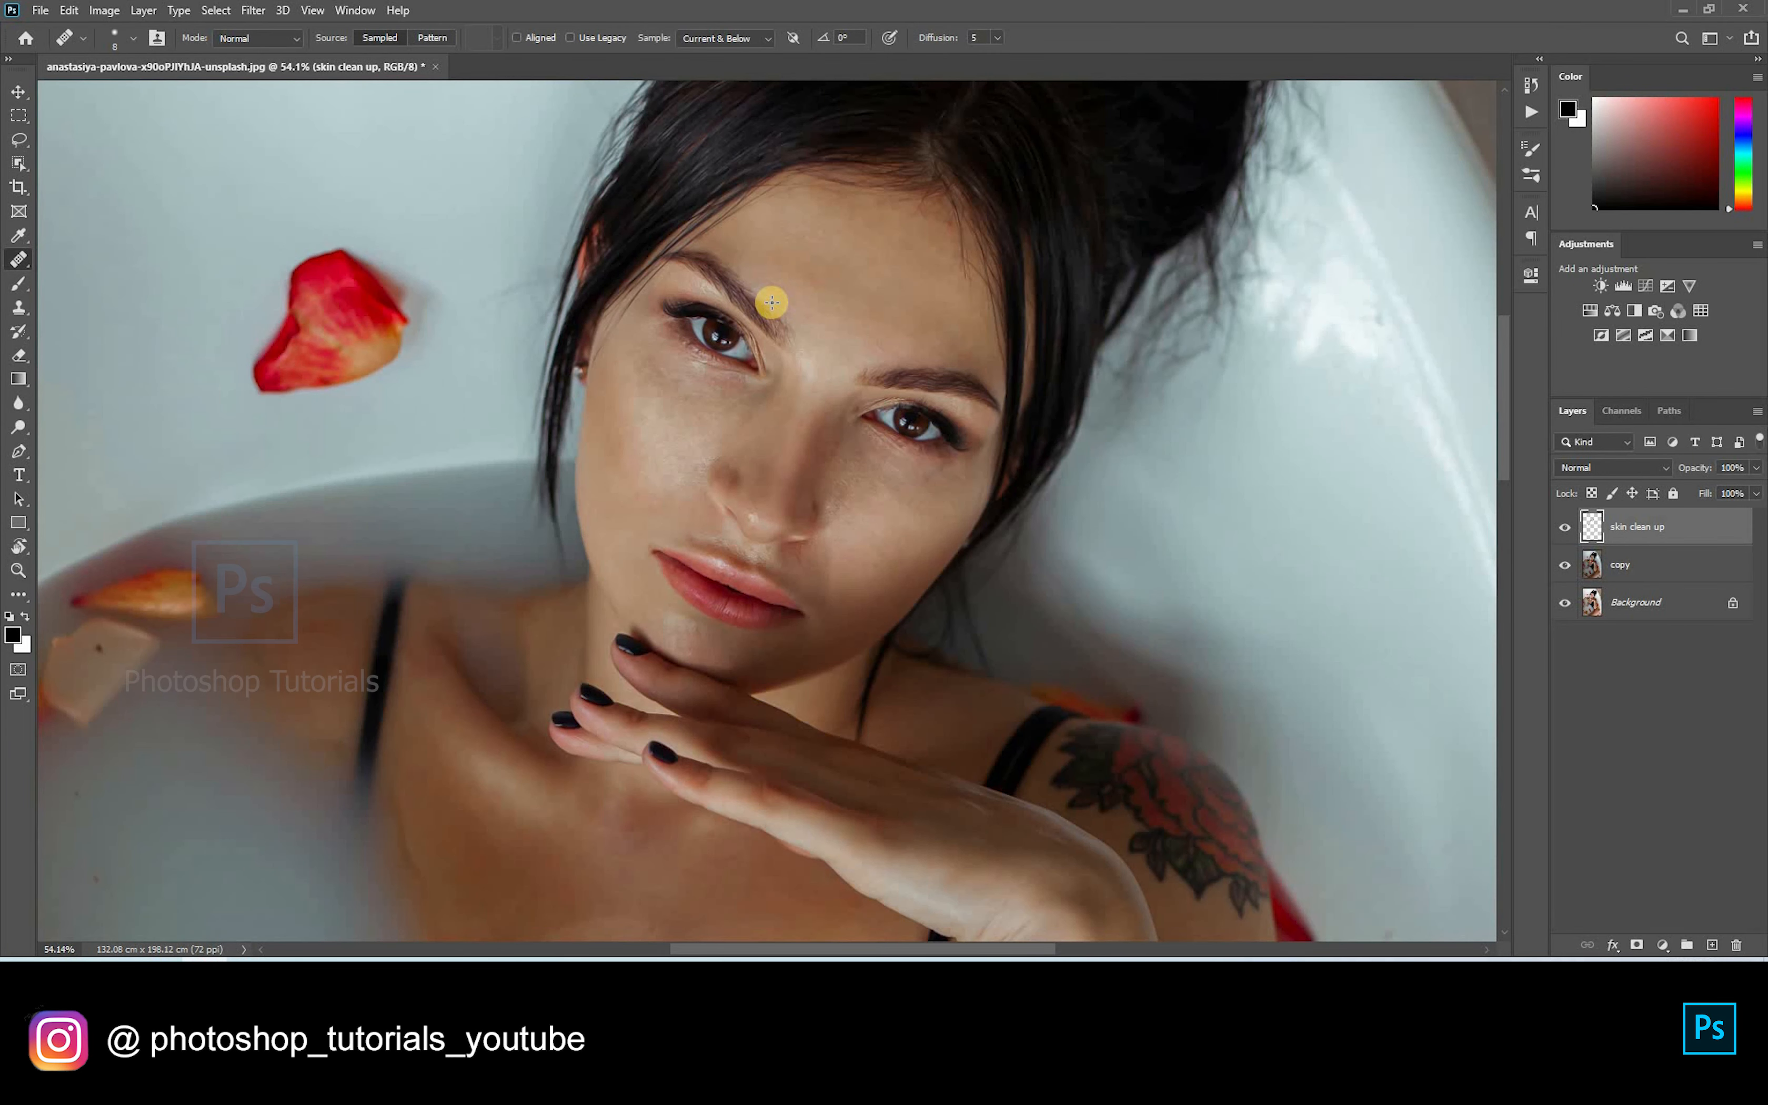
pyautogui.click(1563, 524)
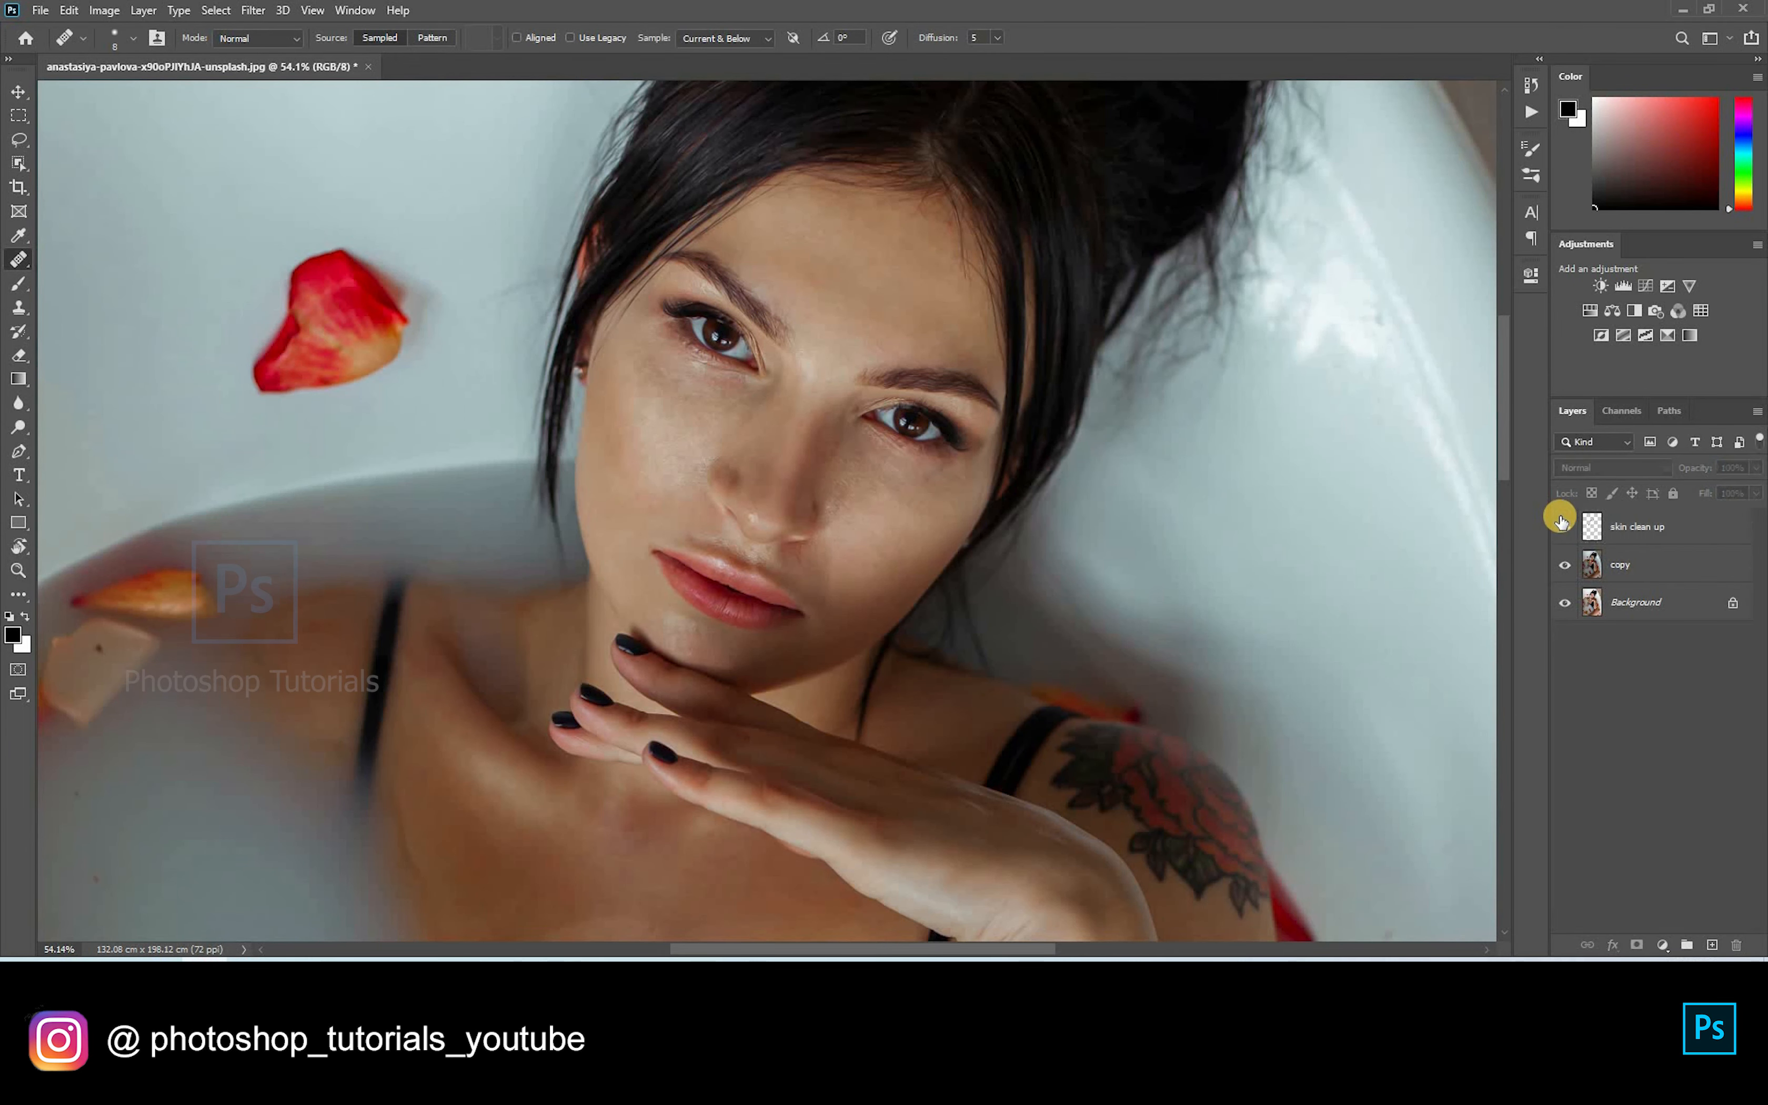
pyautogui.click(1563, 523)
pyautogui.click(1657, 522)
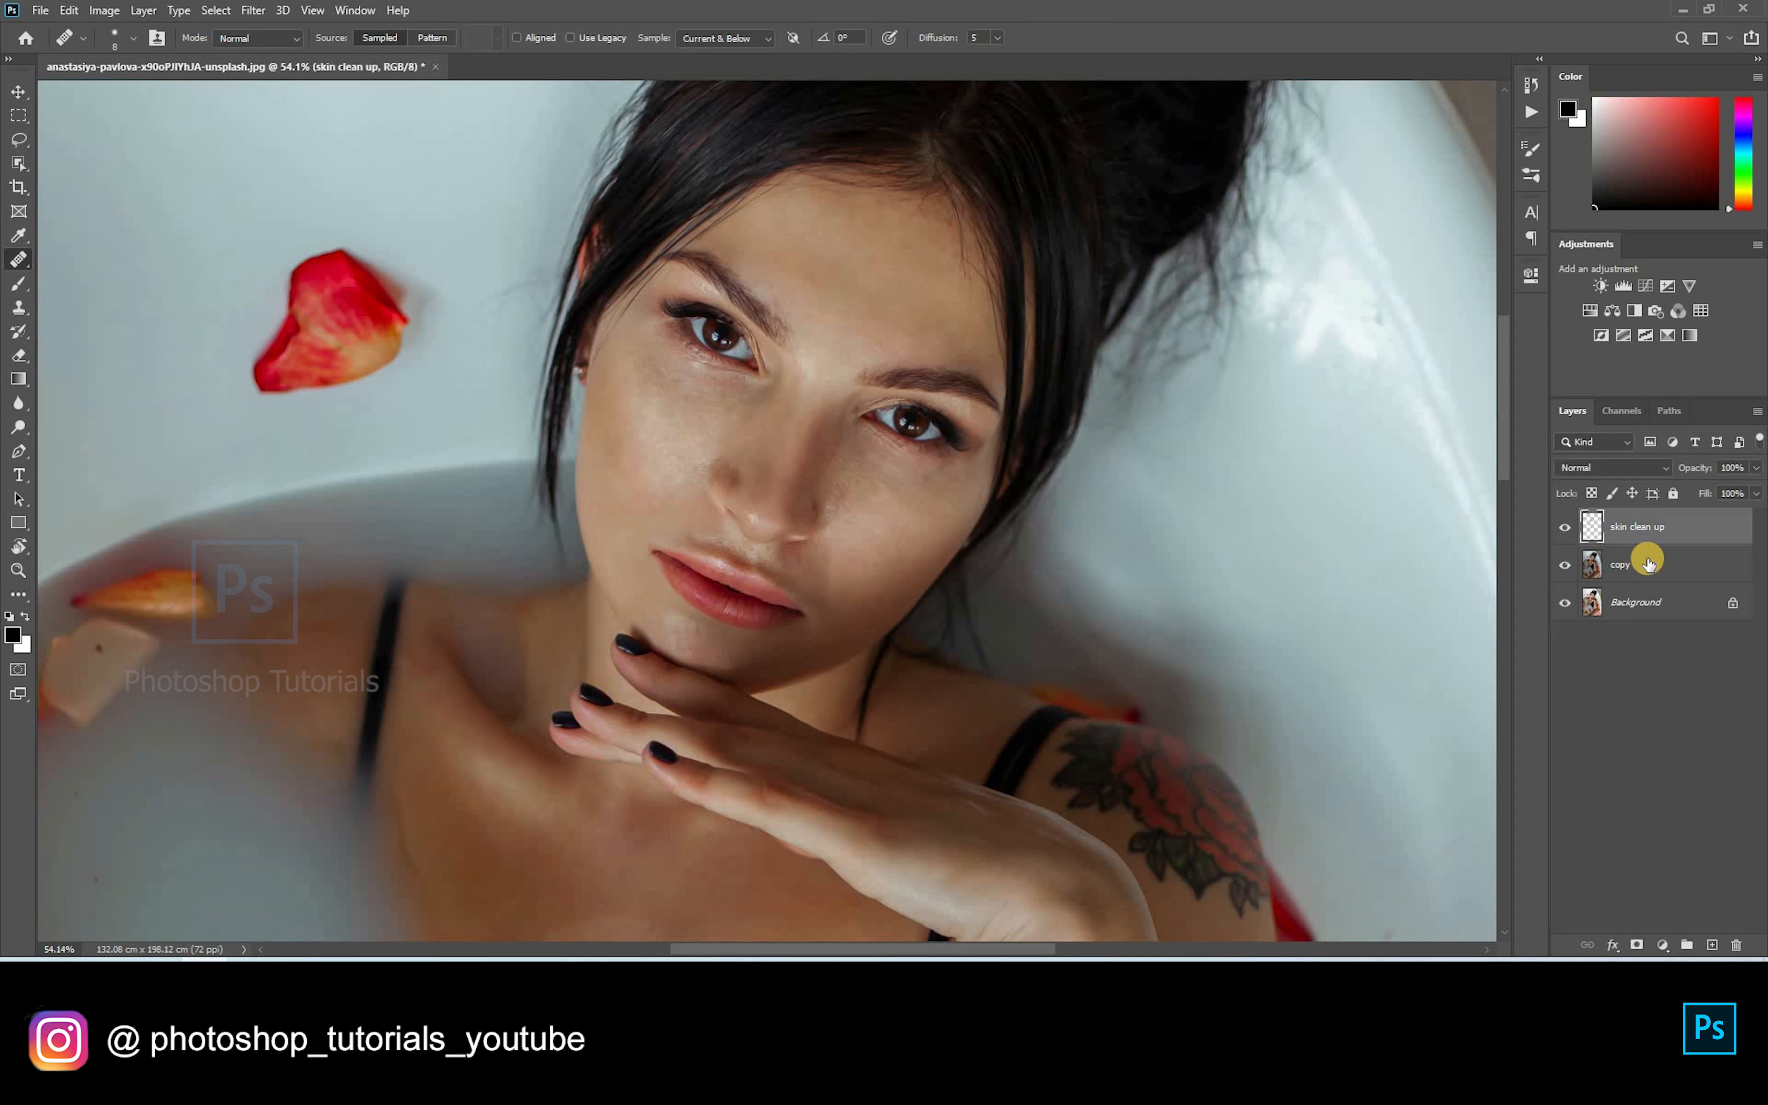
pyautogui.click(1633, 693)
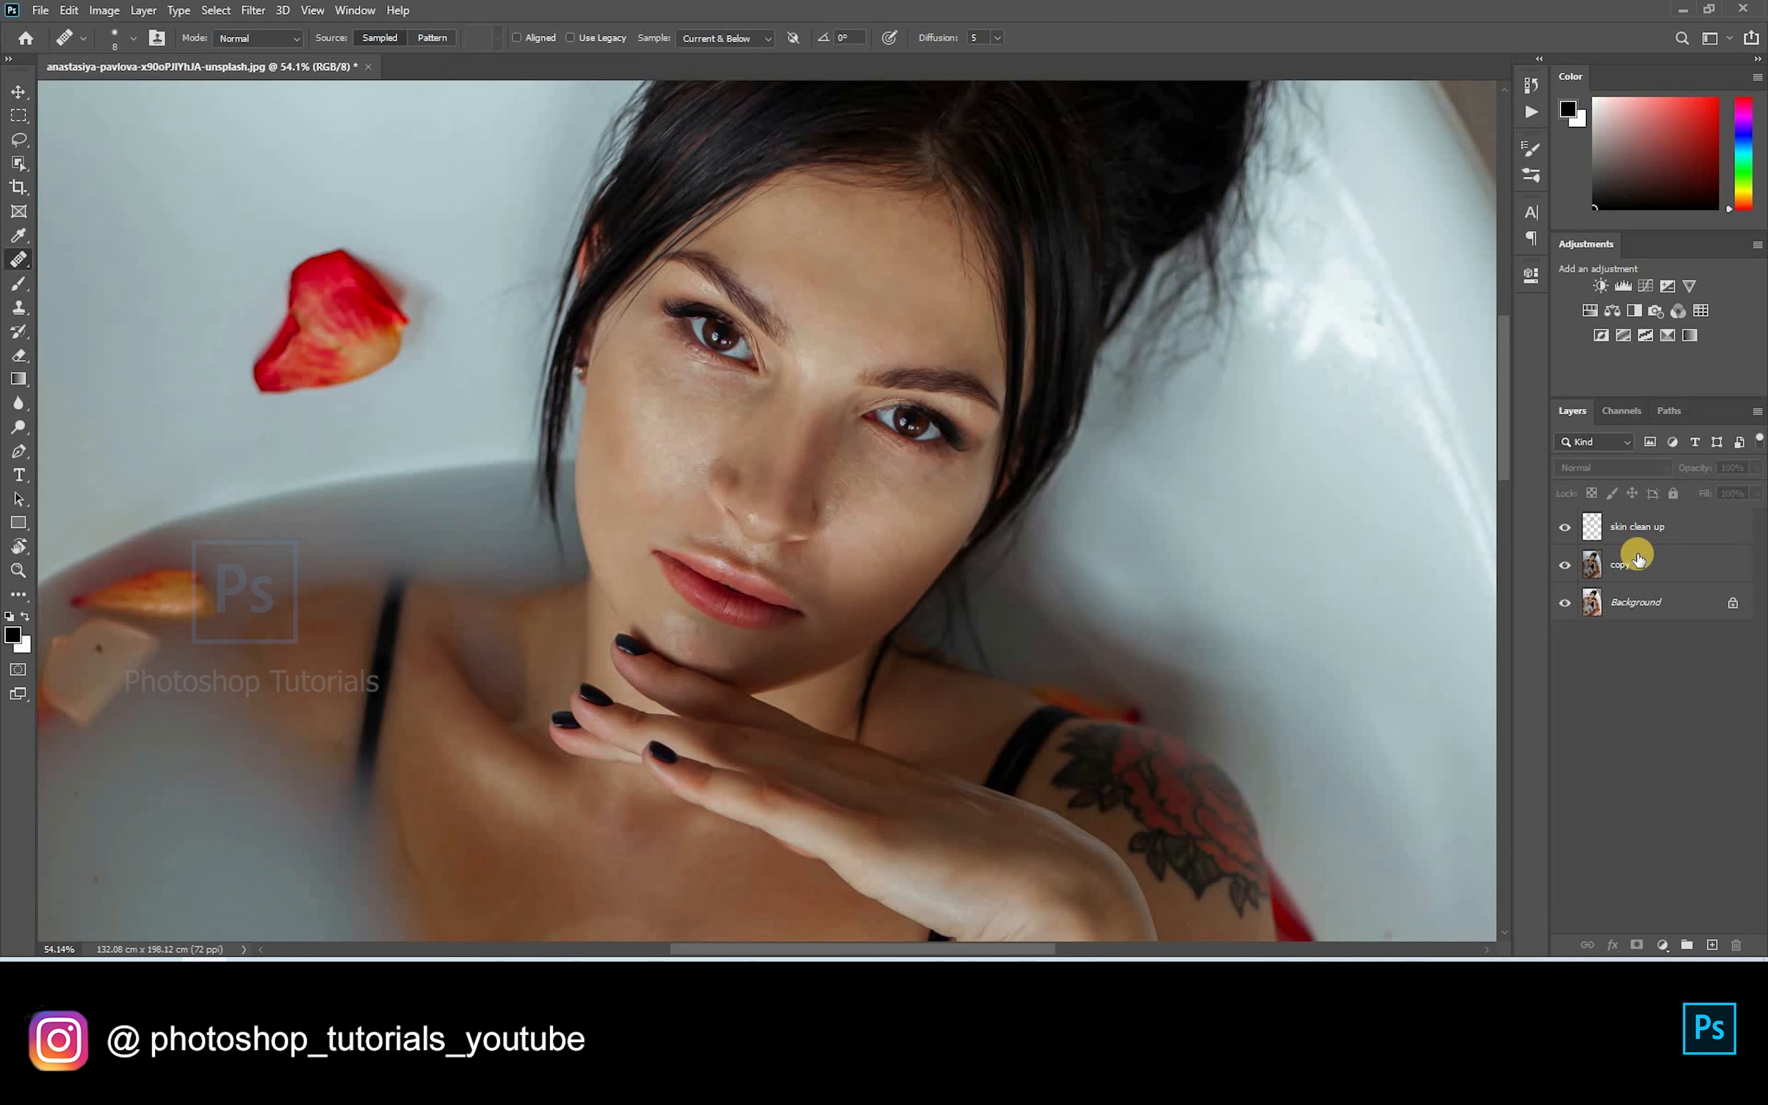
# Step: Group the "skin clean up" and "copy" layers as "clean up", and merge a duplicate of the group into one layer
pyautogui.hotkey('ctrl', '0')
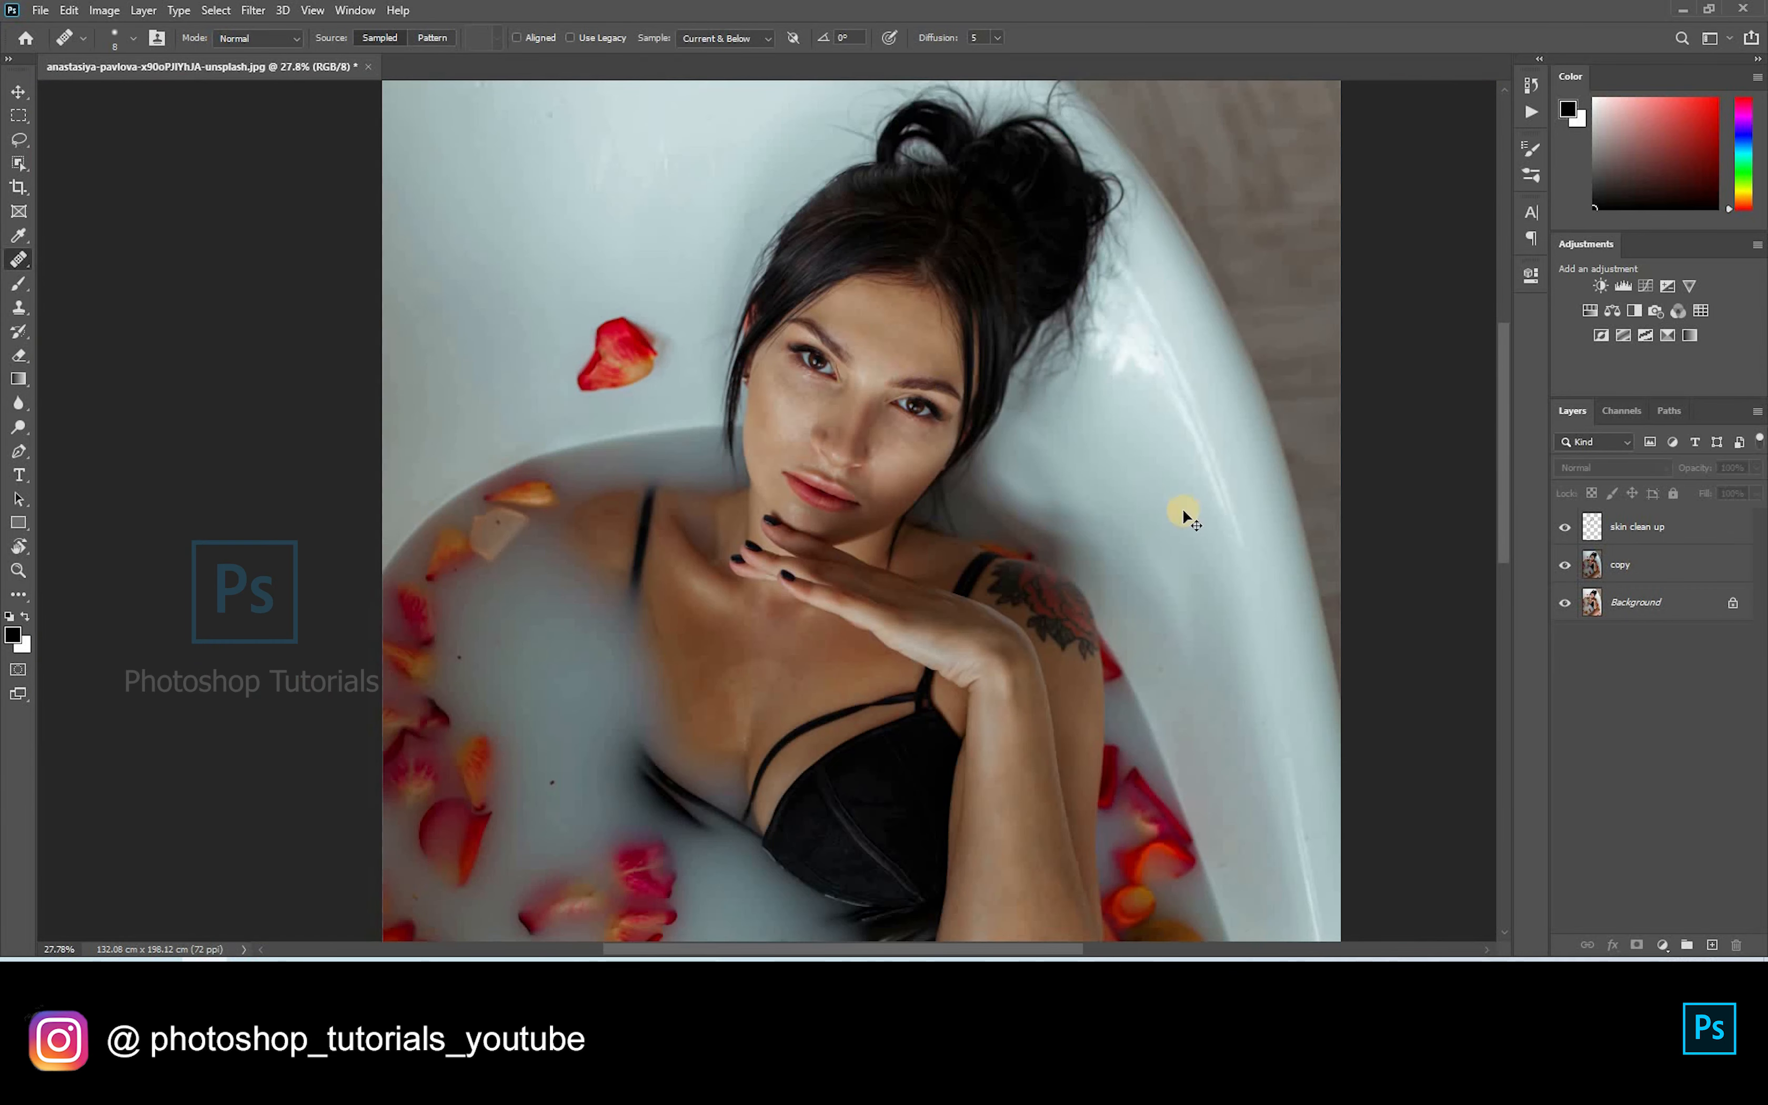
pyautogui.press('v')
pyautogui.click(1626, 529)
pyautogui.keyDown('shift'); pyautogui.click(1626, 564); pyautogui.keyUp('shift')
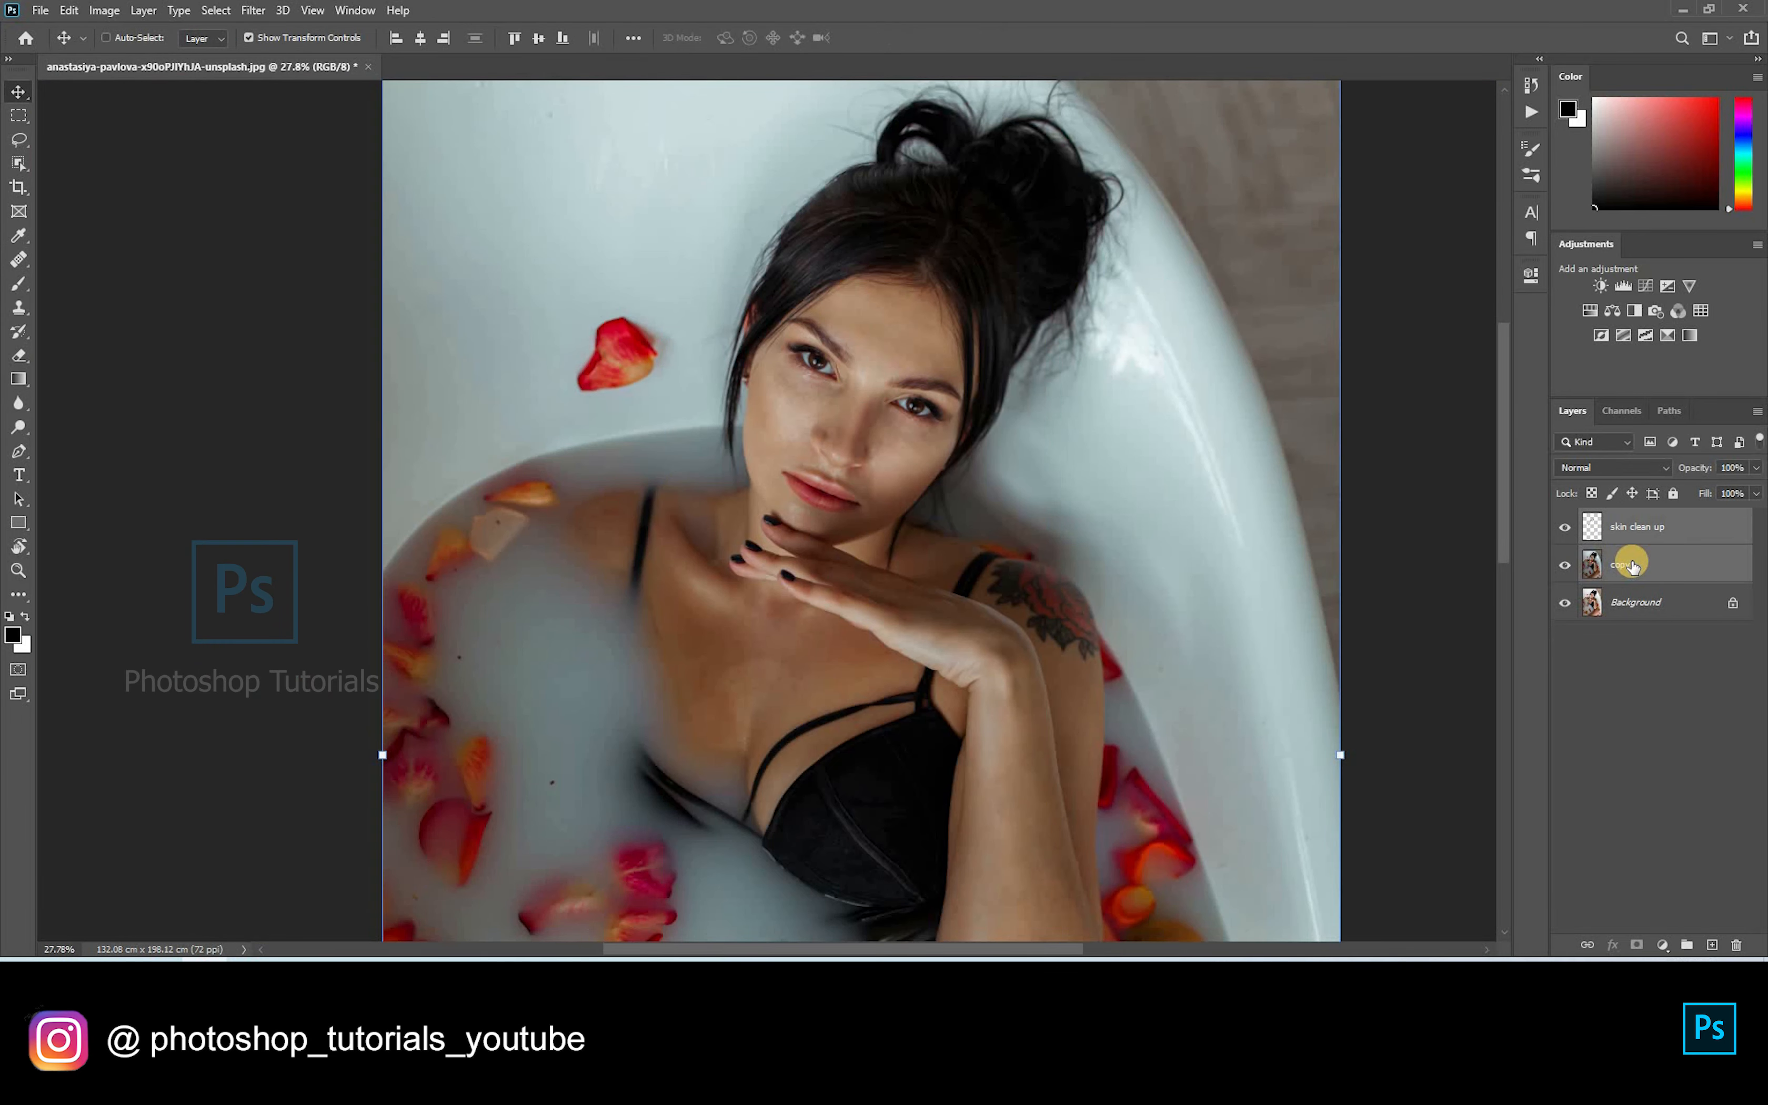
pyautogui.hotkey('ctrl', 'g')
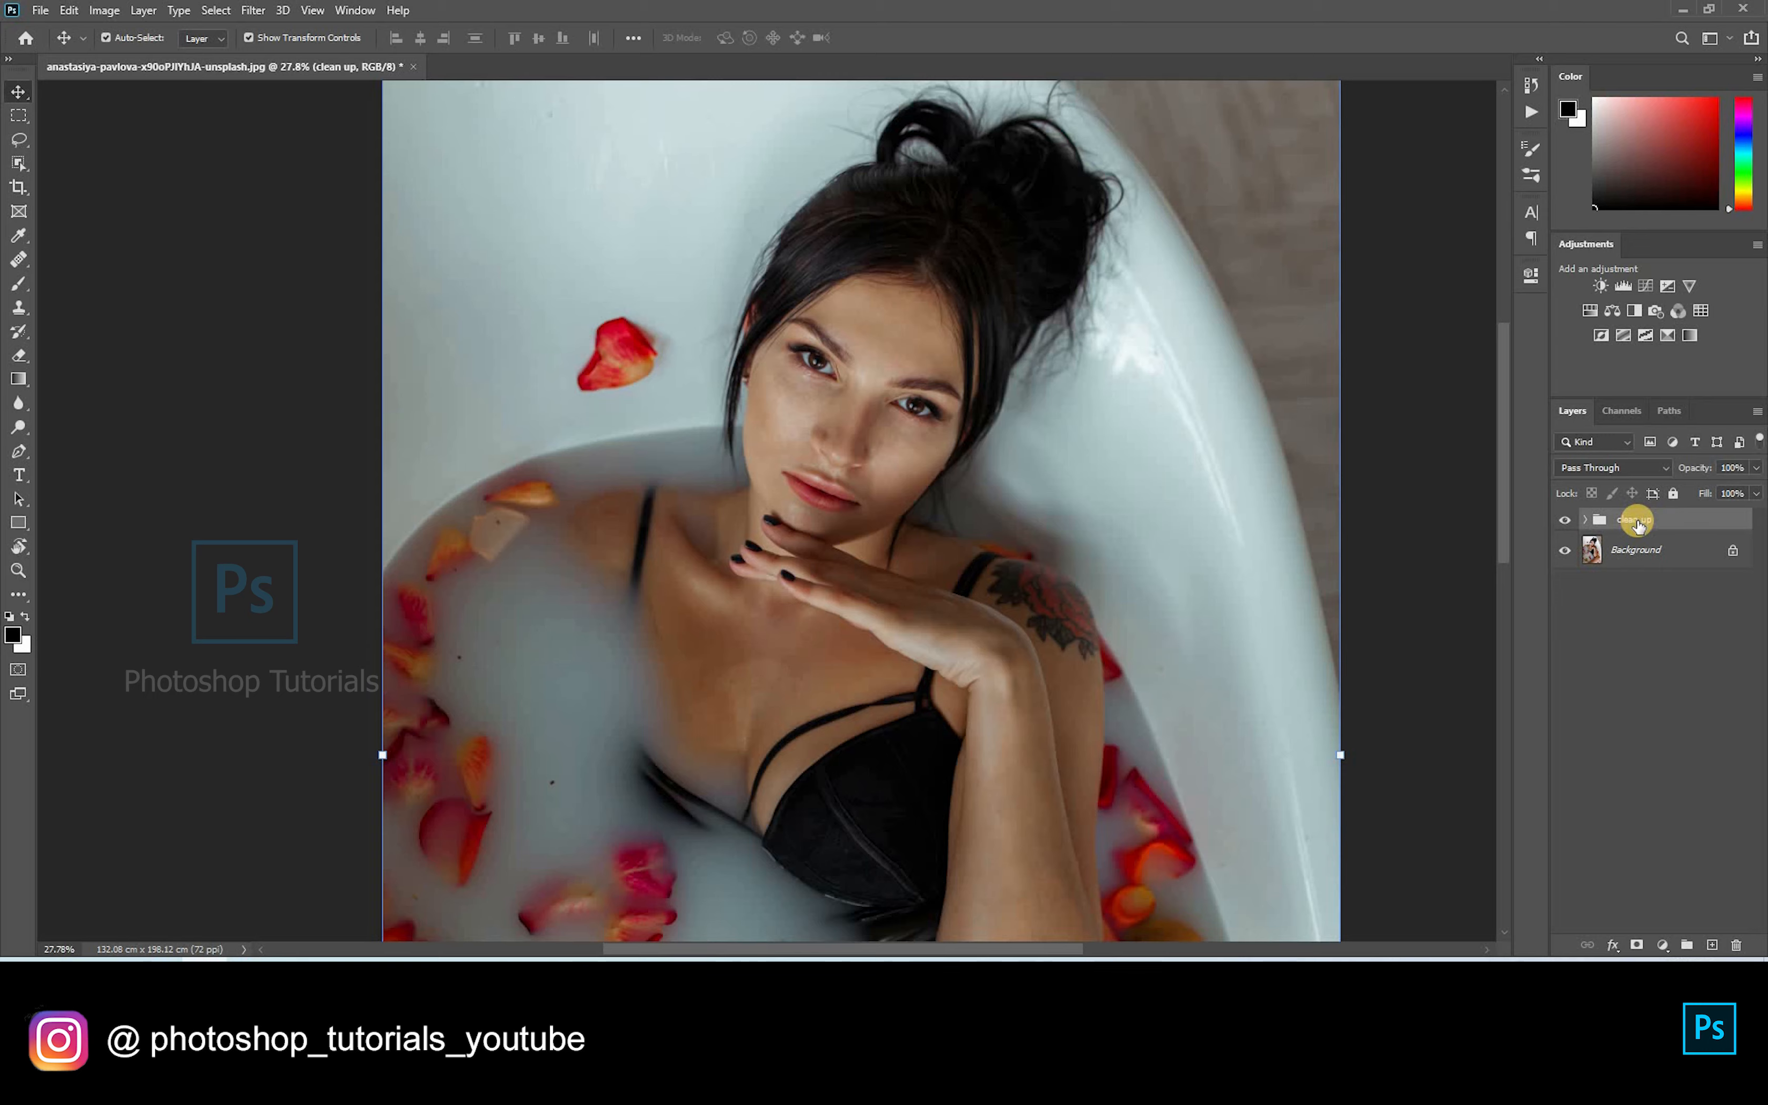
pyautogui.hotkey('ctrl', 'j')
pyautogui.hotkey('ctrl', 'e')
# Step: Hide and show the "clean up copy" layer to compare the retouched portrait with the original
pyautogui.click(1565, 529)
pyautogui.click(1564, 526)
pyautogui.scroll(7, 885, 492)
pyautogui.click(1563, 532)
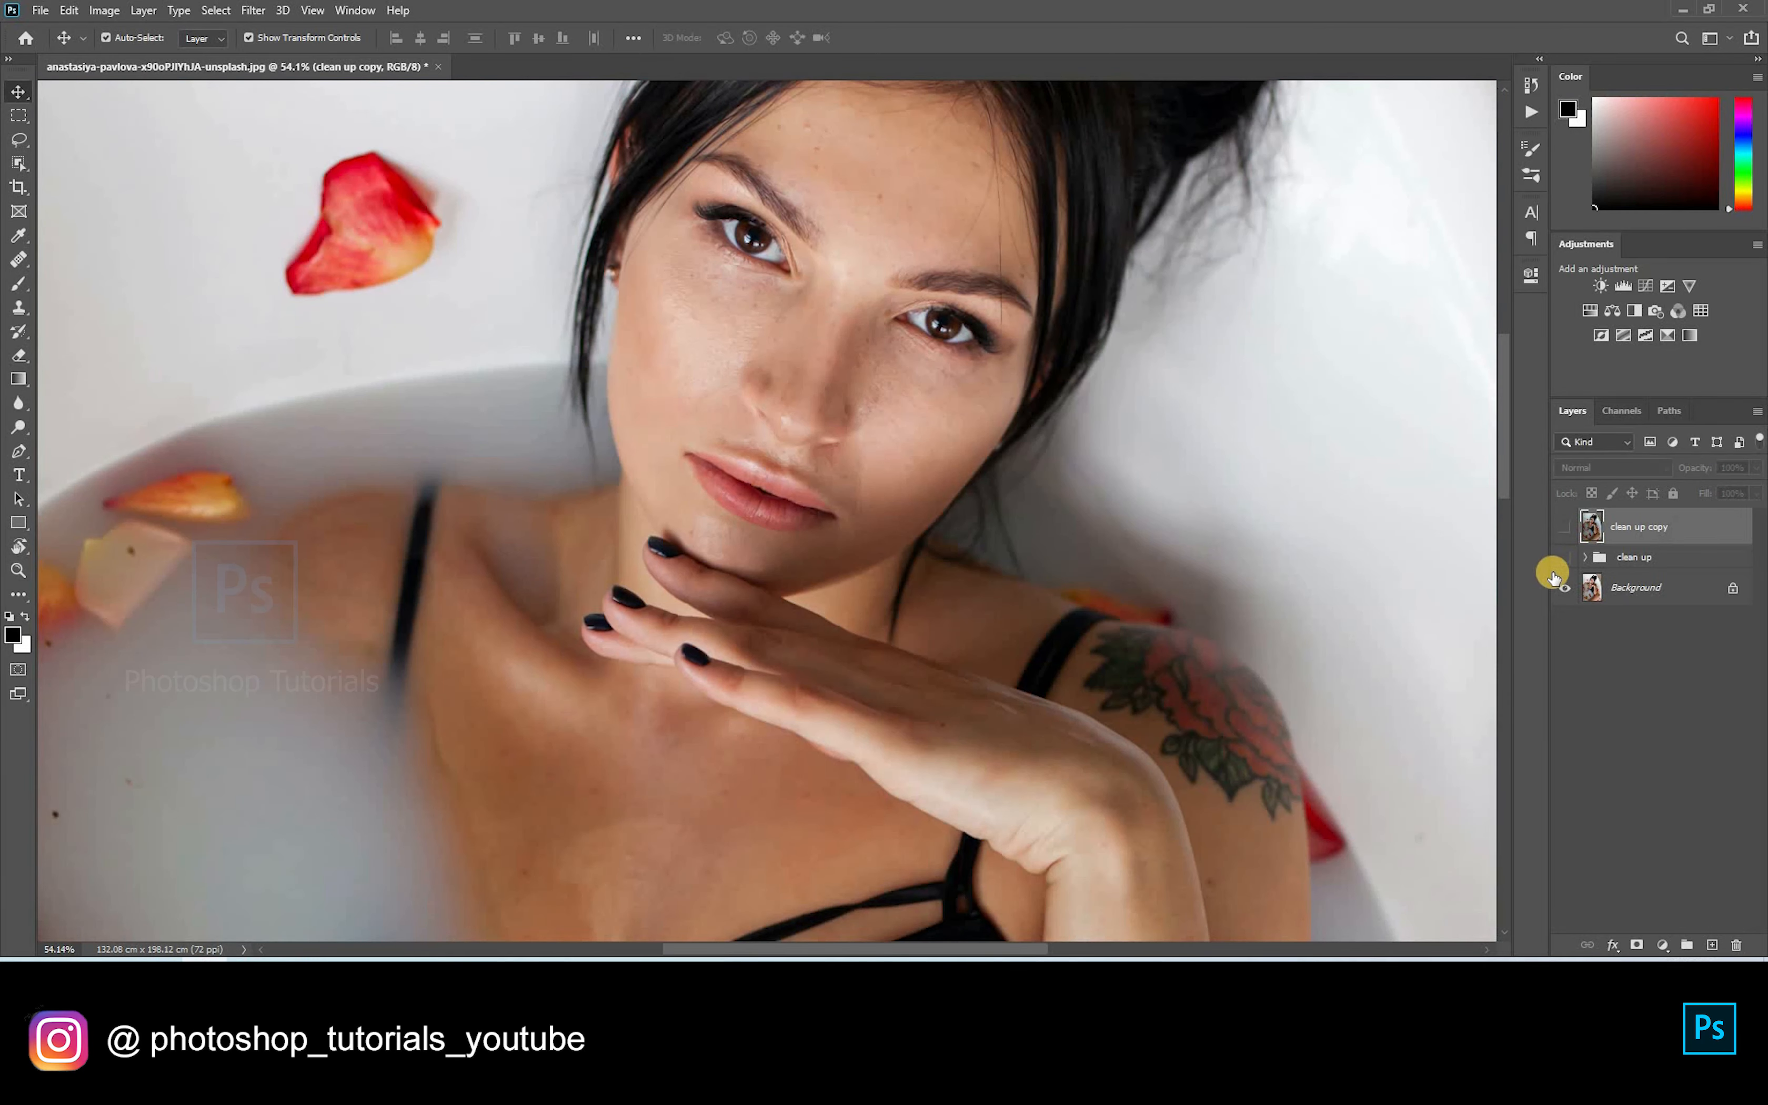
pyautogui.click(1563, 529)
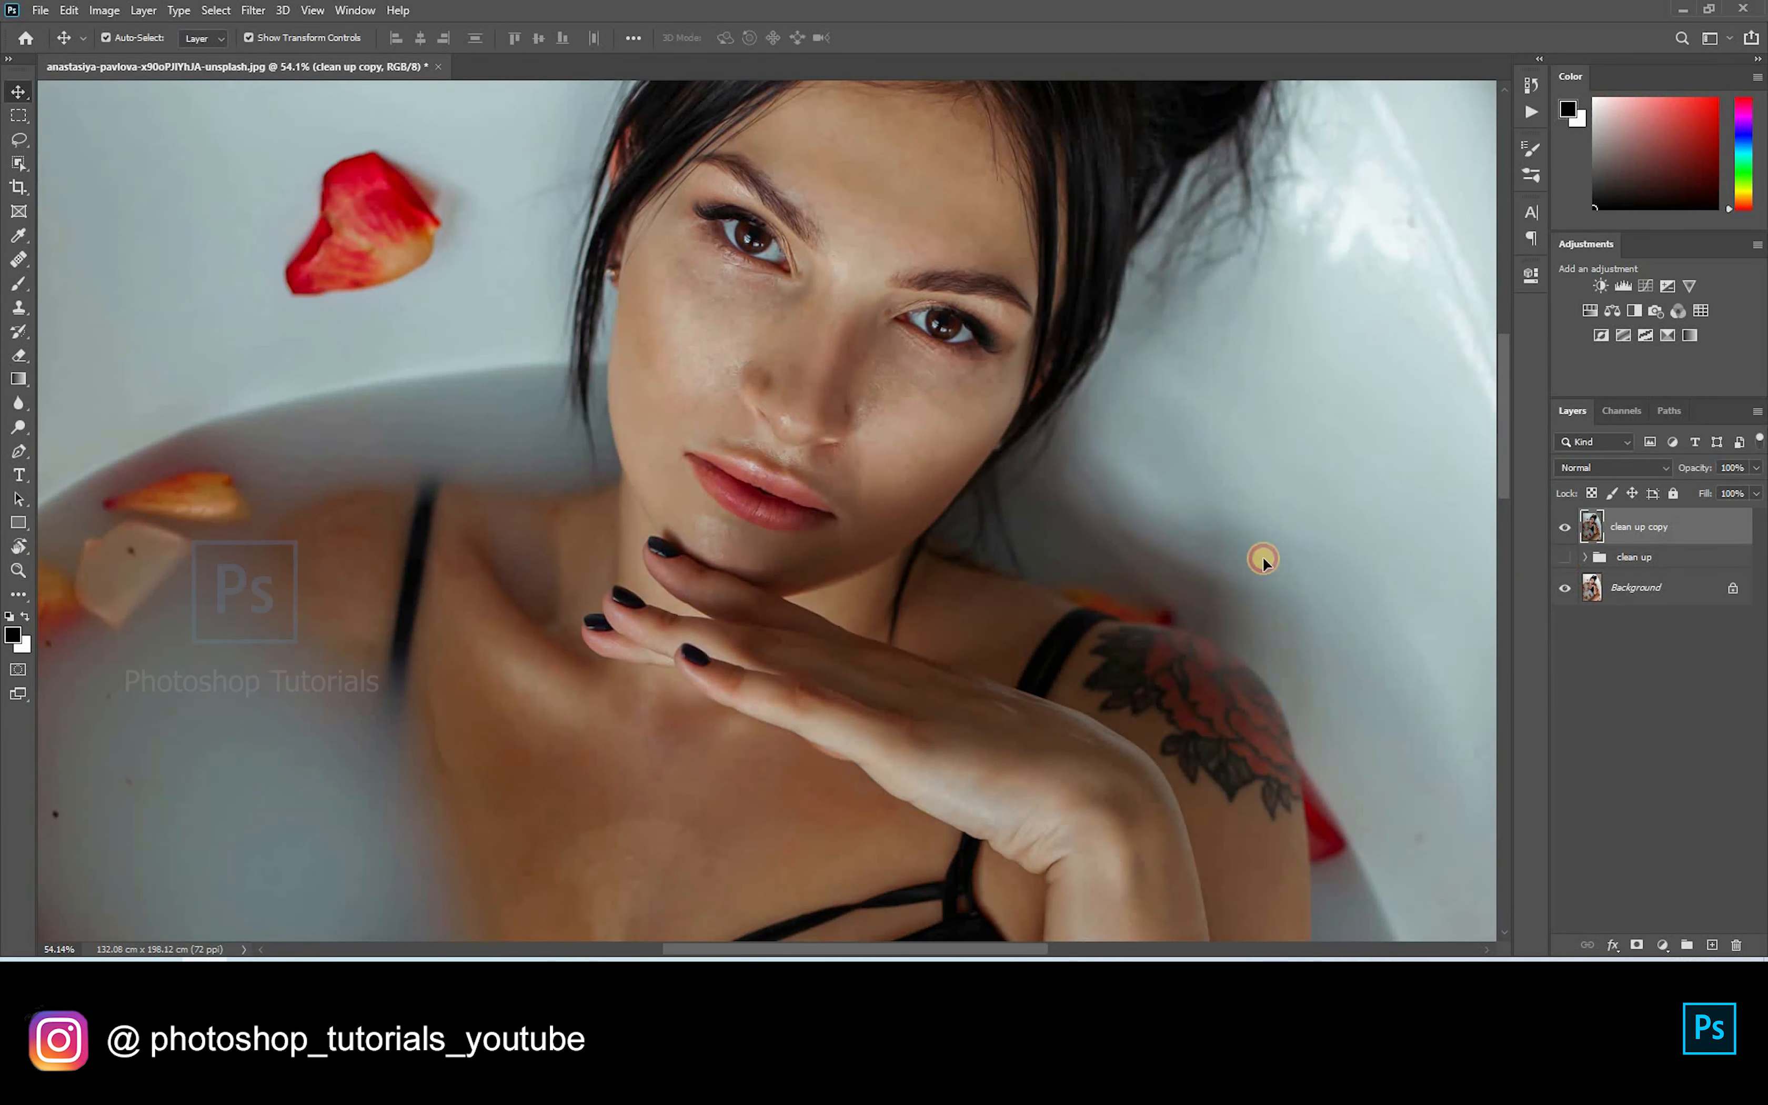
pyautogui.scroll(-10, 865, 447)
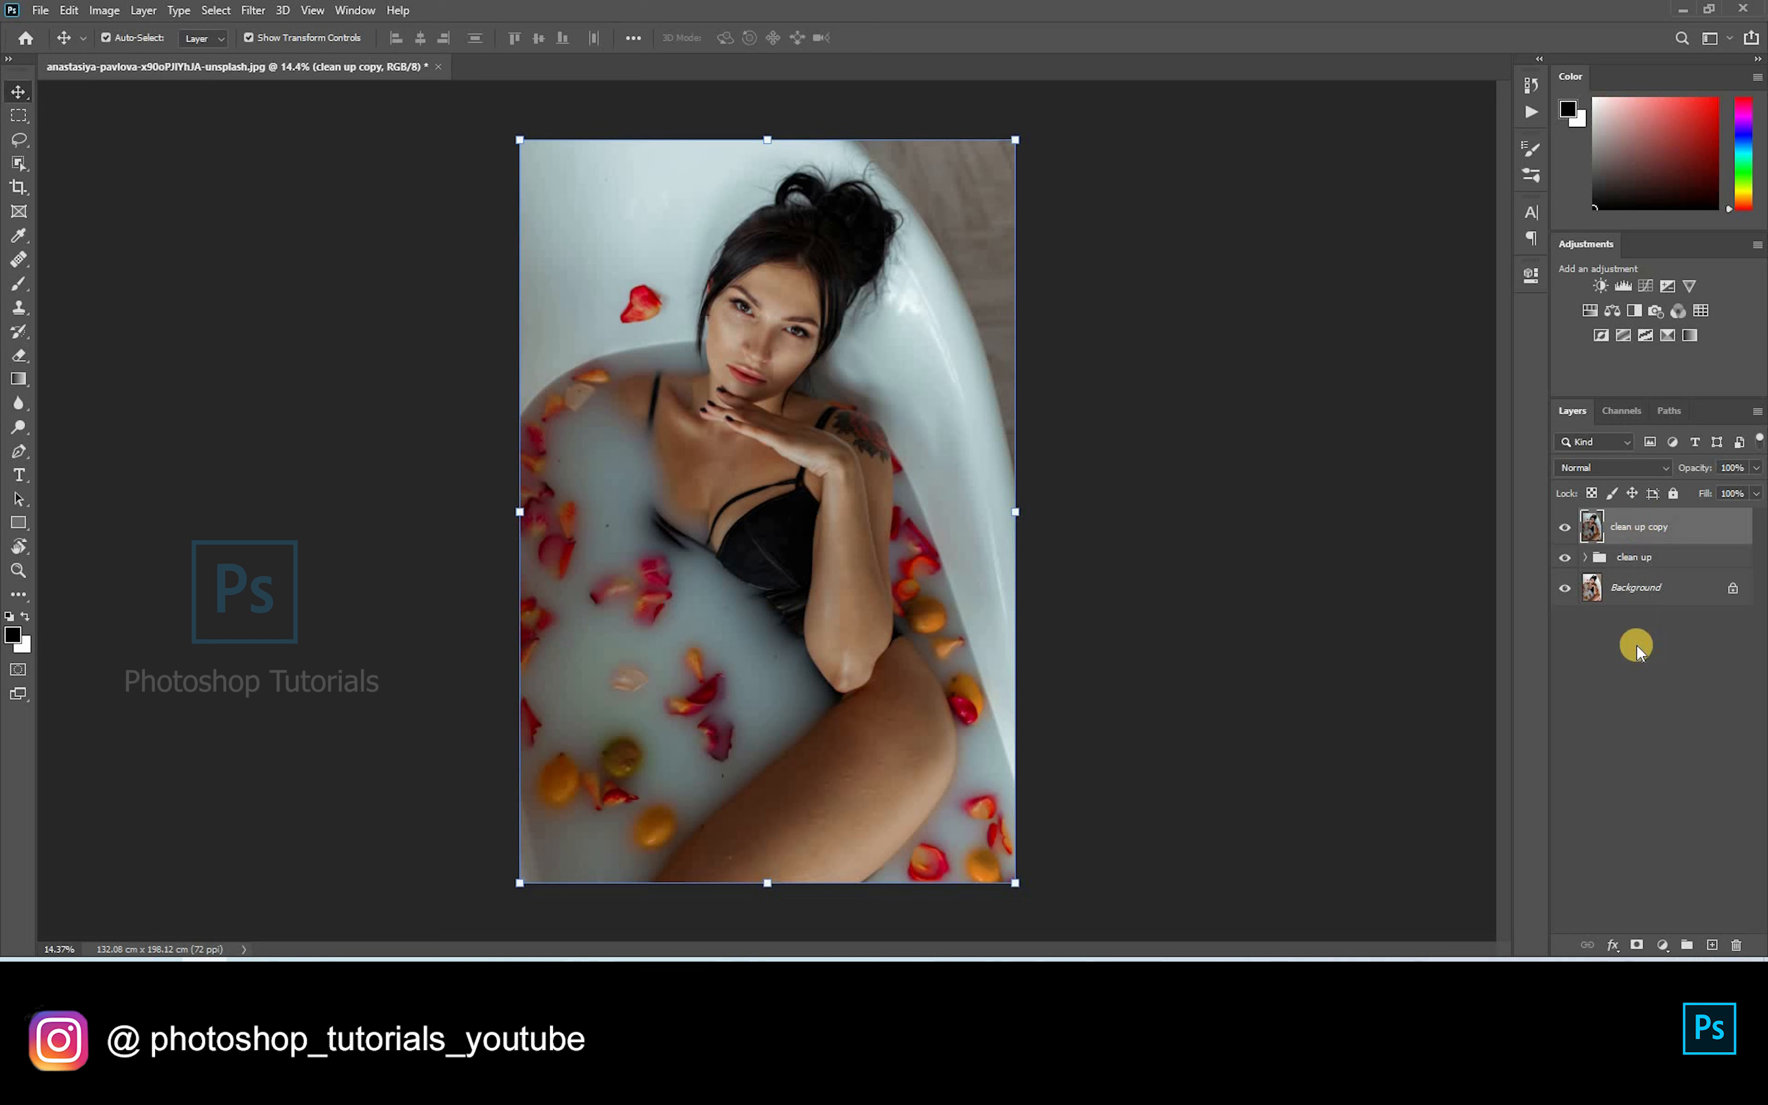
# Step: Duplicate the "clean up copy" layer twice and rename the upper copy "Texture" and the lower one "Blur"
pyautogui.hotkey('ctrl', 'j')
pyautogui.hotkey('ctrl', 'j')
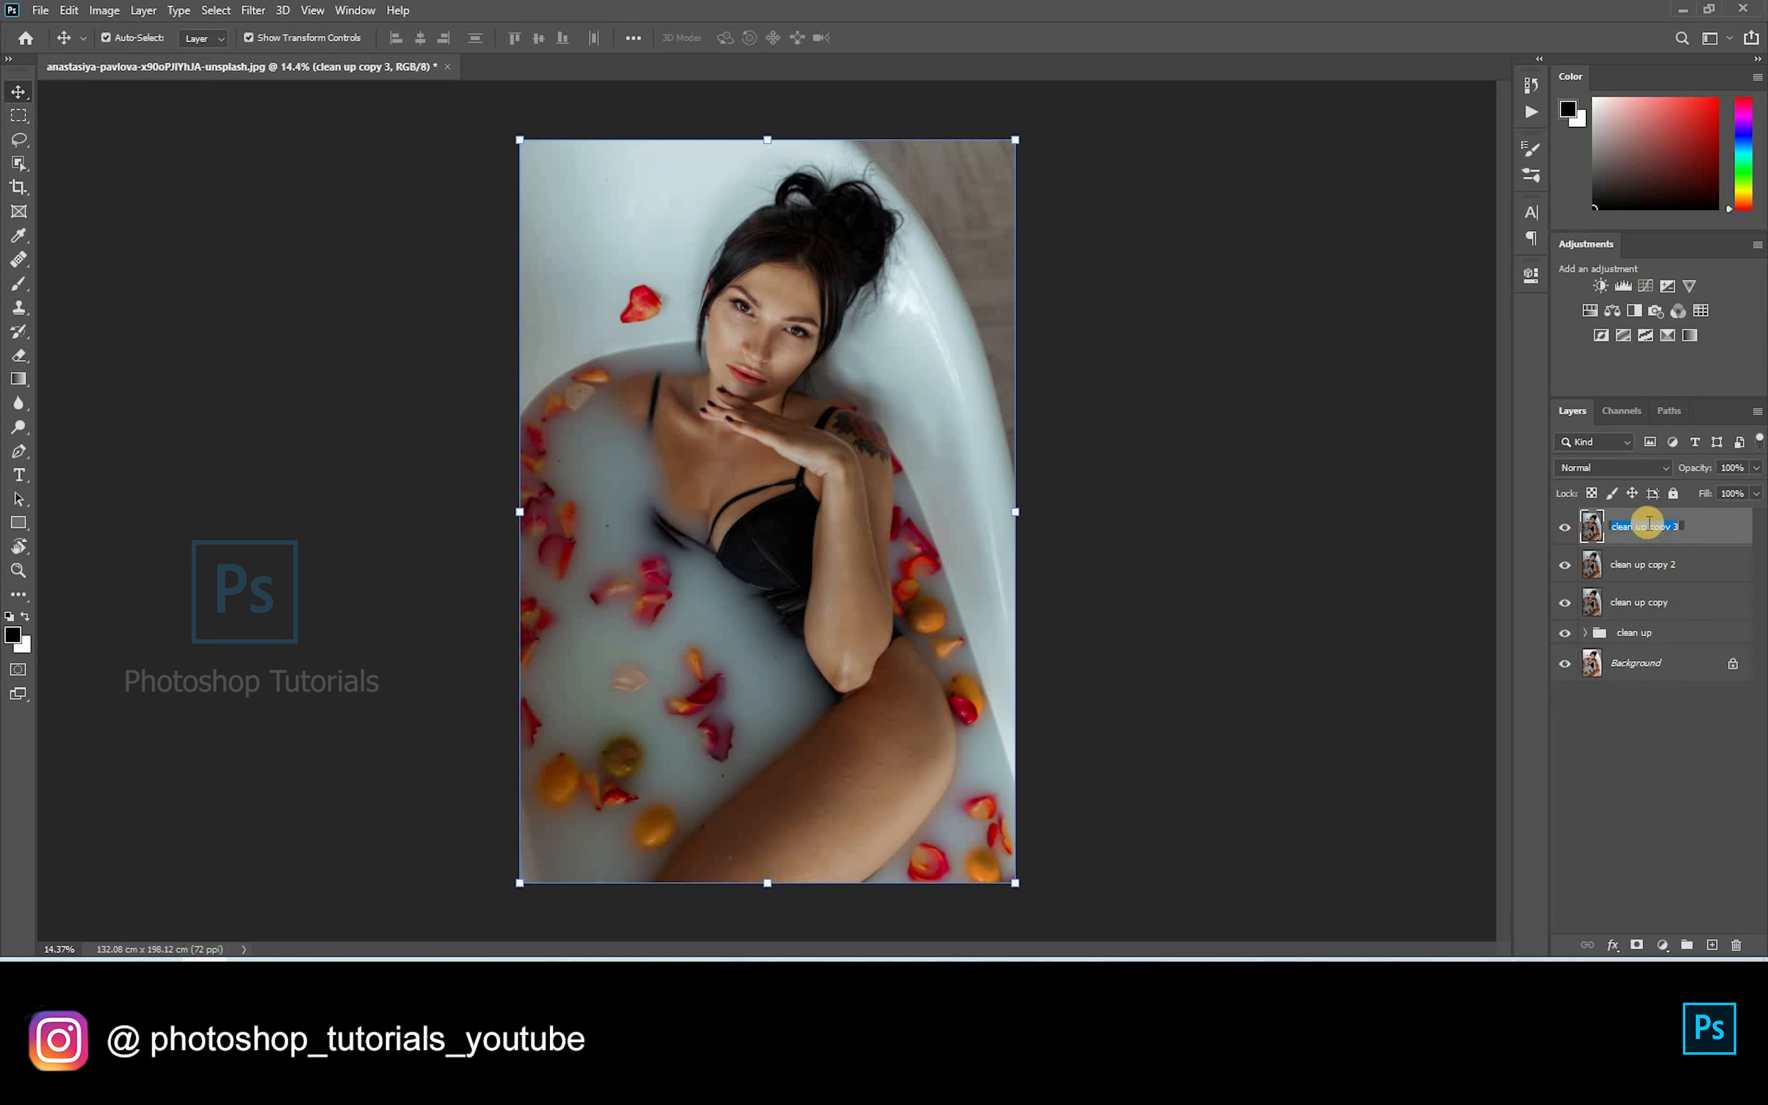
pyautogui.write('re')
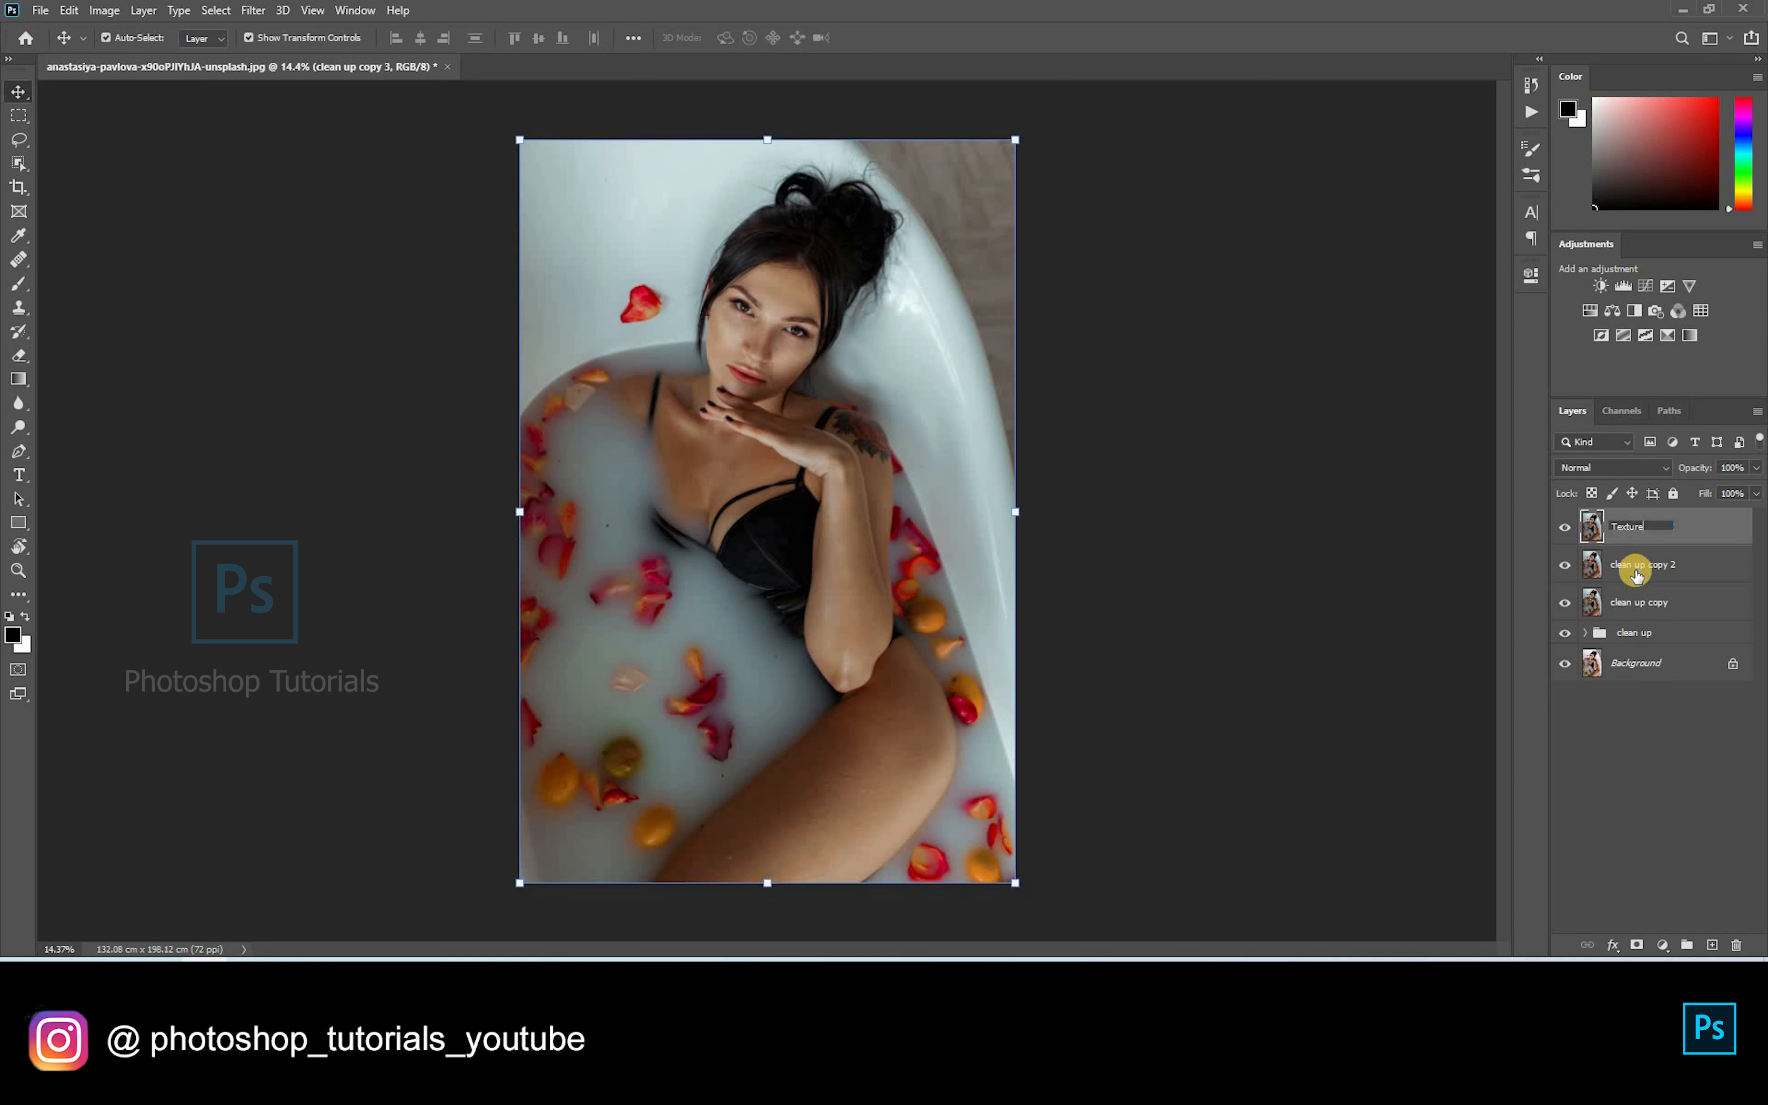
pyautogui.doubleClick(1635, 565)
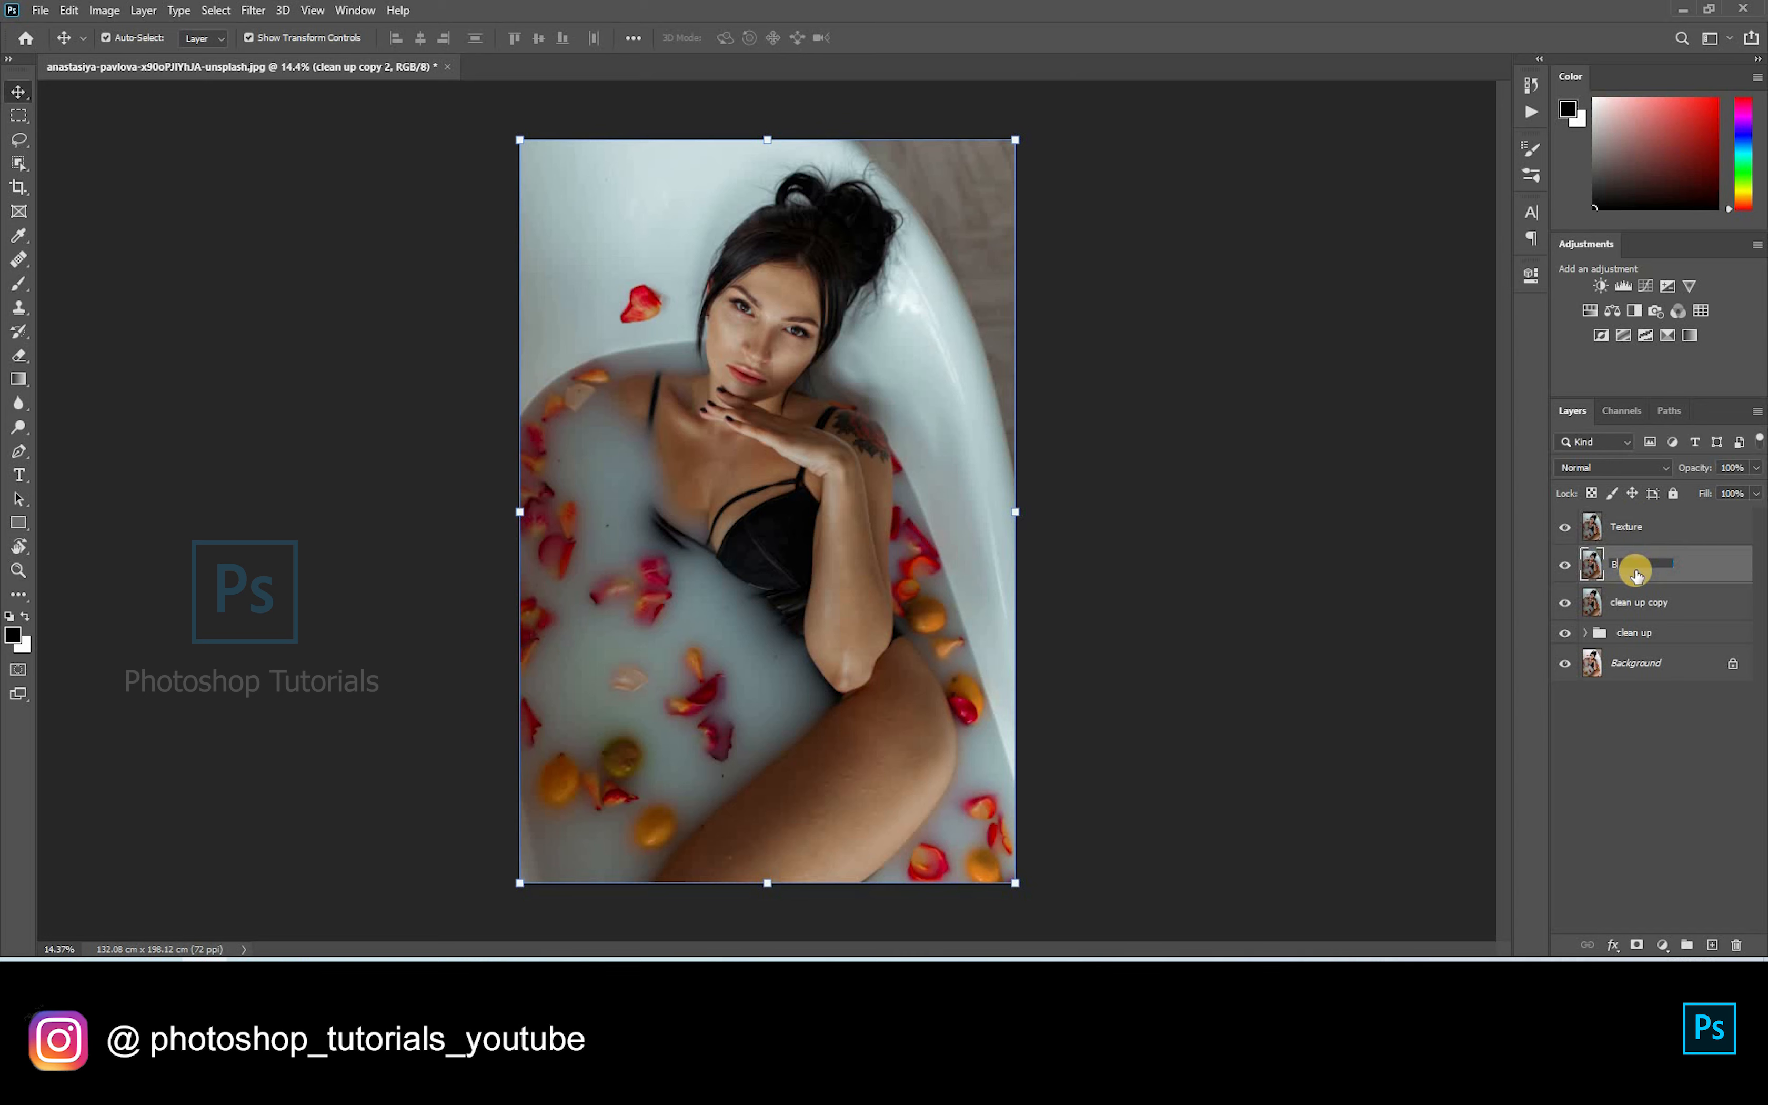
pyautogui.press('Return')
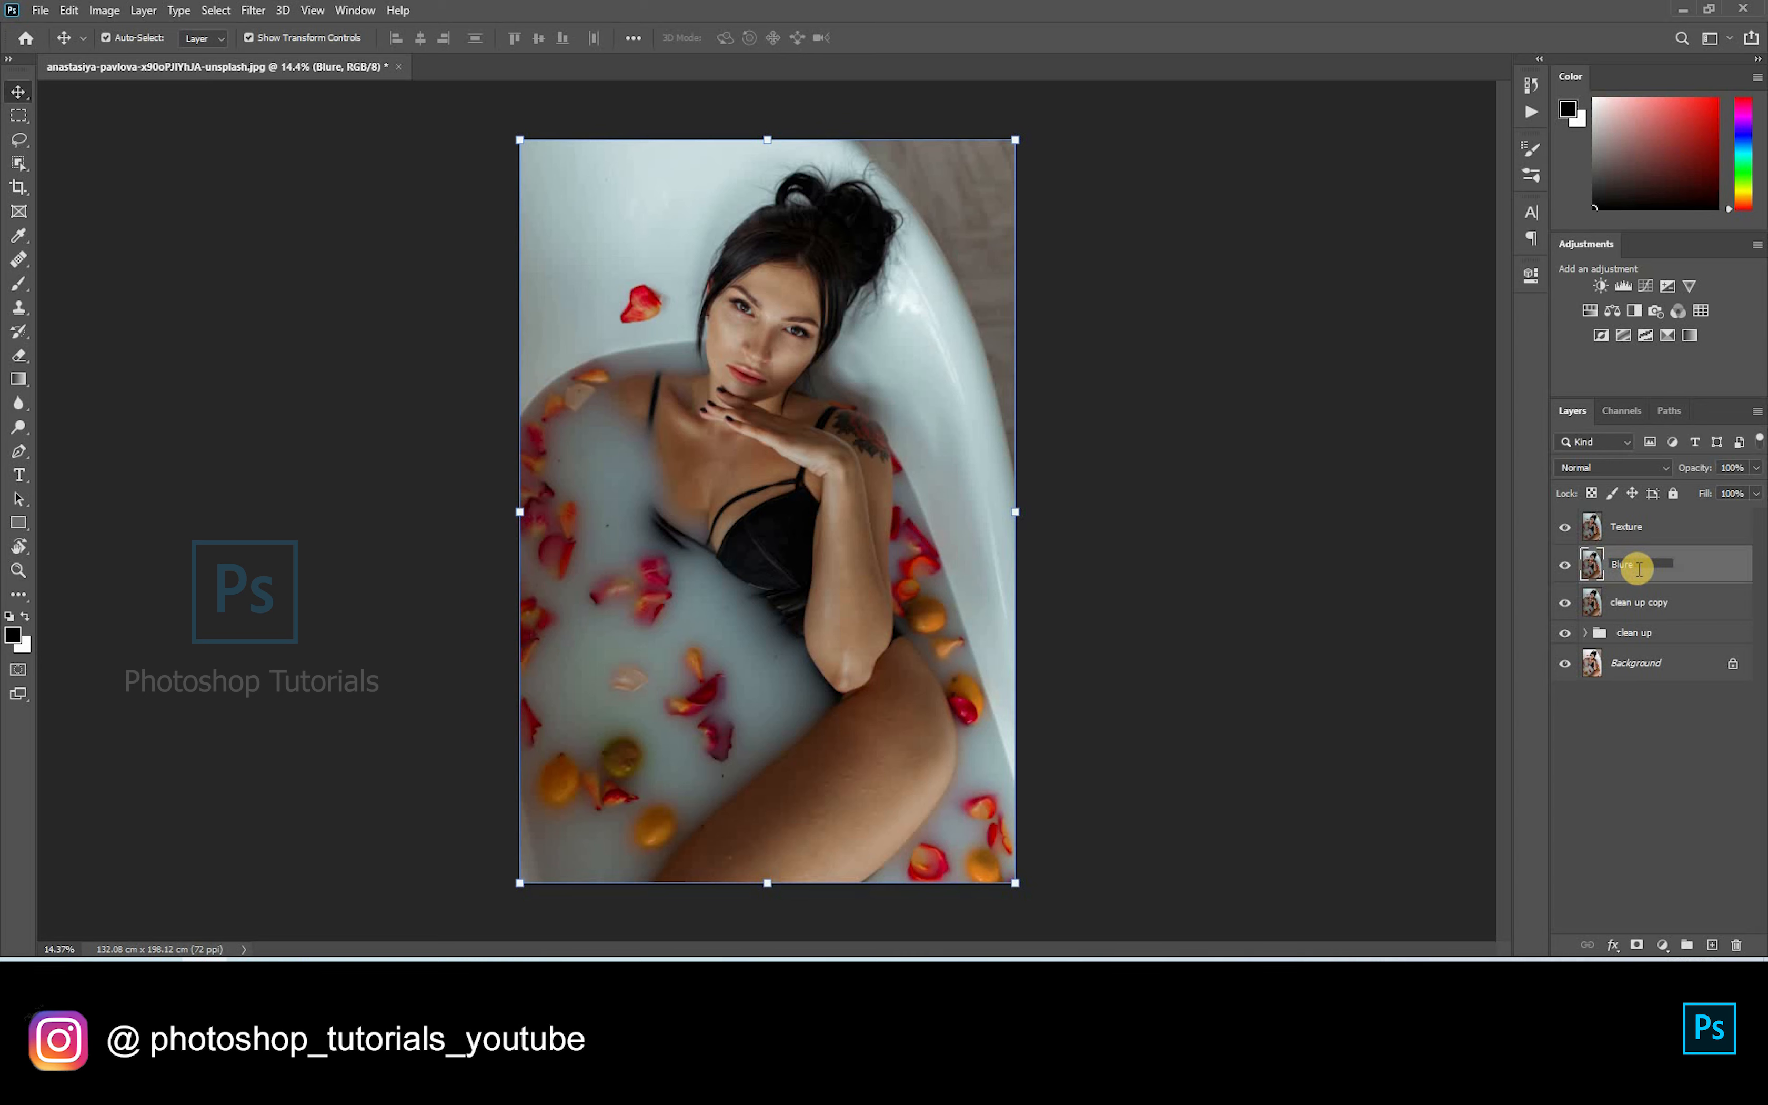
pyautogui.press('Return')
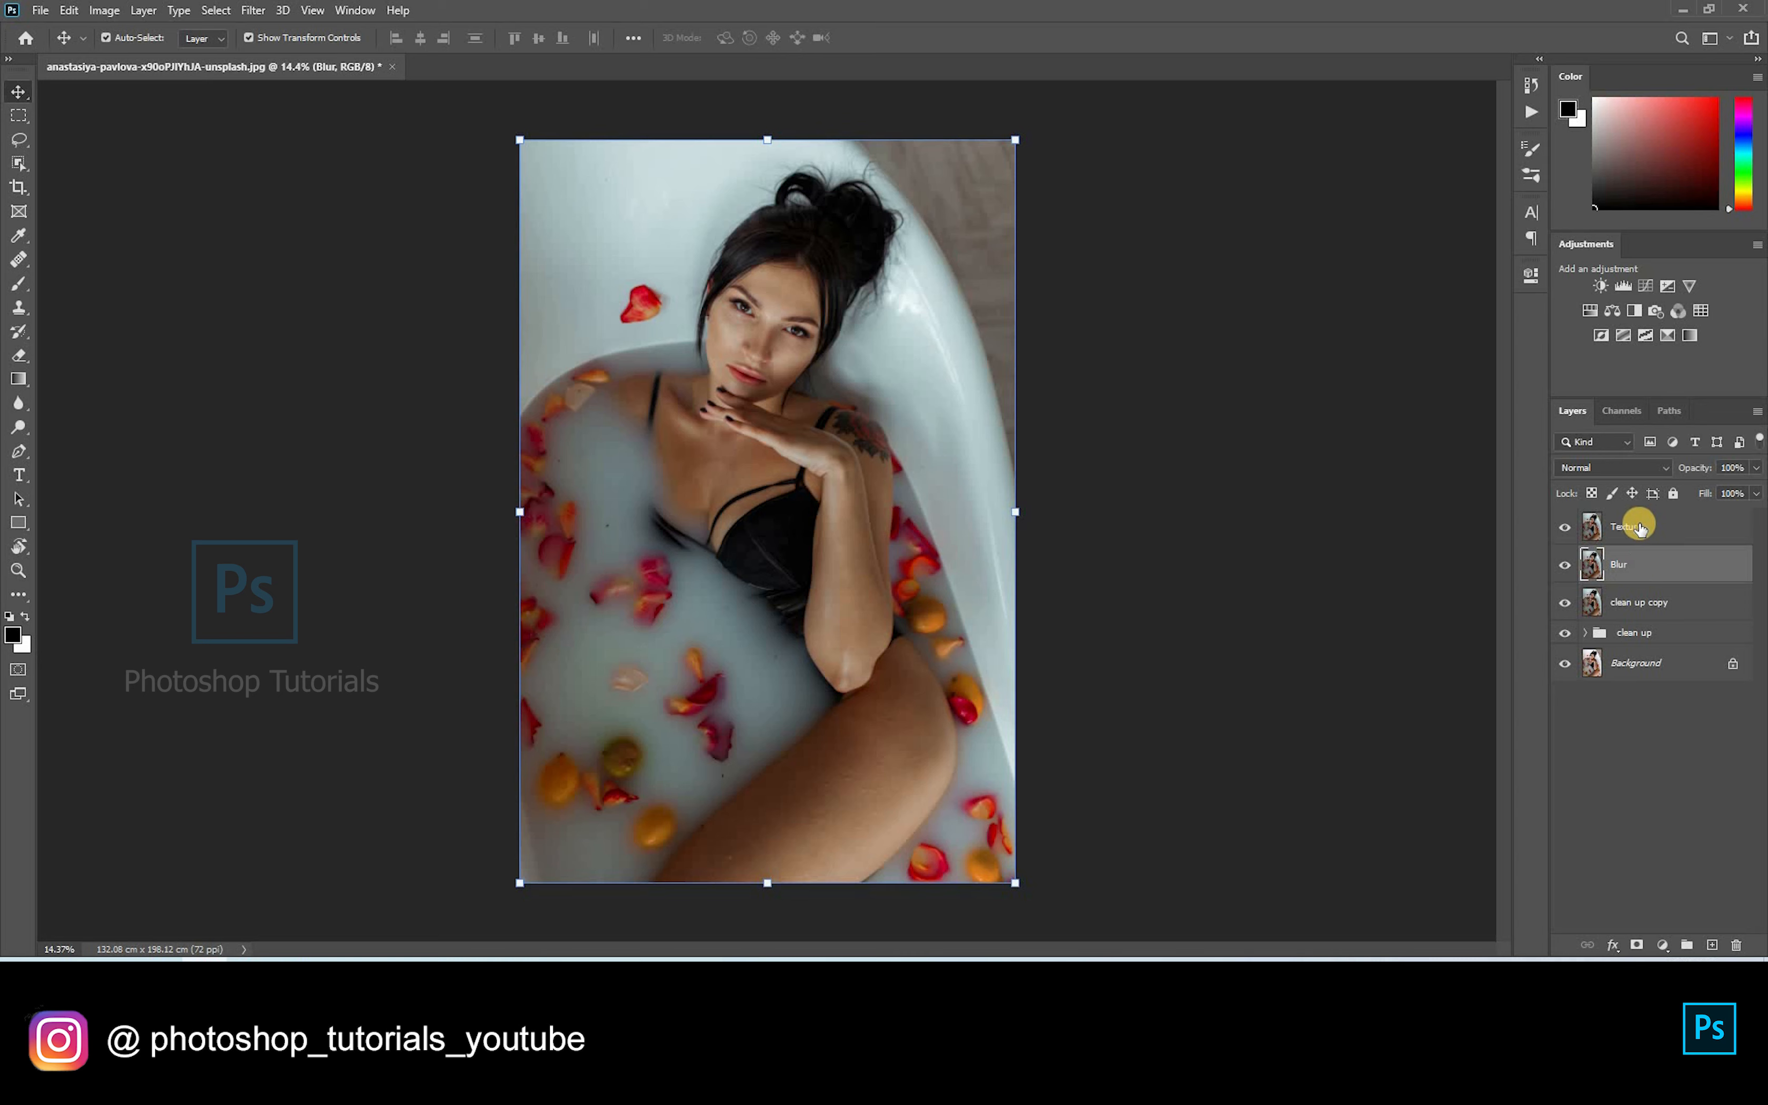
# Step: Hide the "Texture" layer and apply a Gaussian Blur with a 7.4-pixel radius to the "Blur" layer
pyautogui.click(1600, 528)
pyautogui.click(1565, 527)
pyautogui.click(807, 299)
pyautogui.scroll(10, 807, 299)
pyautogui.click(244, 4)
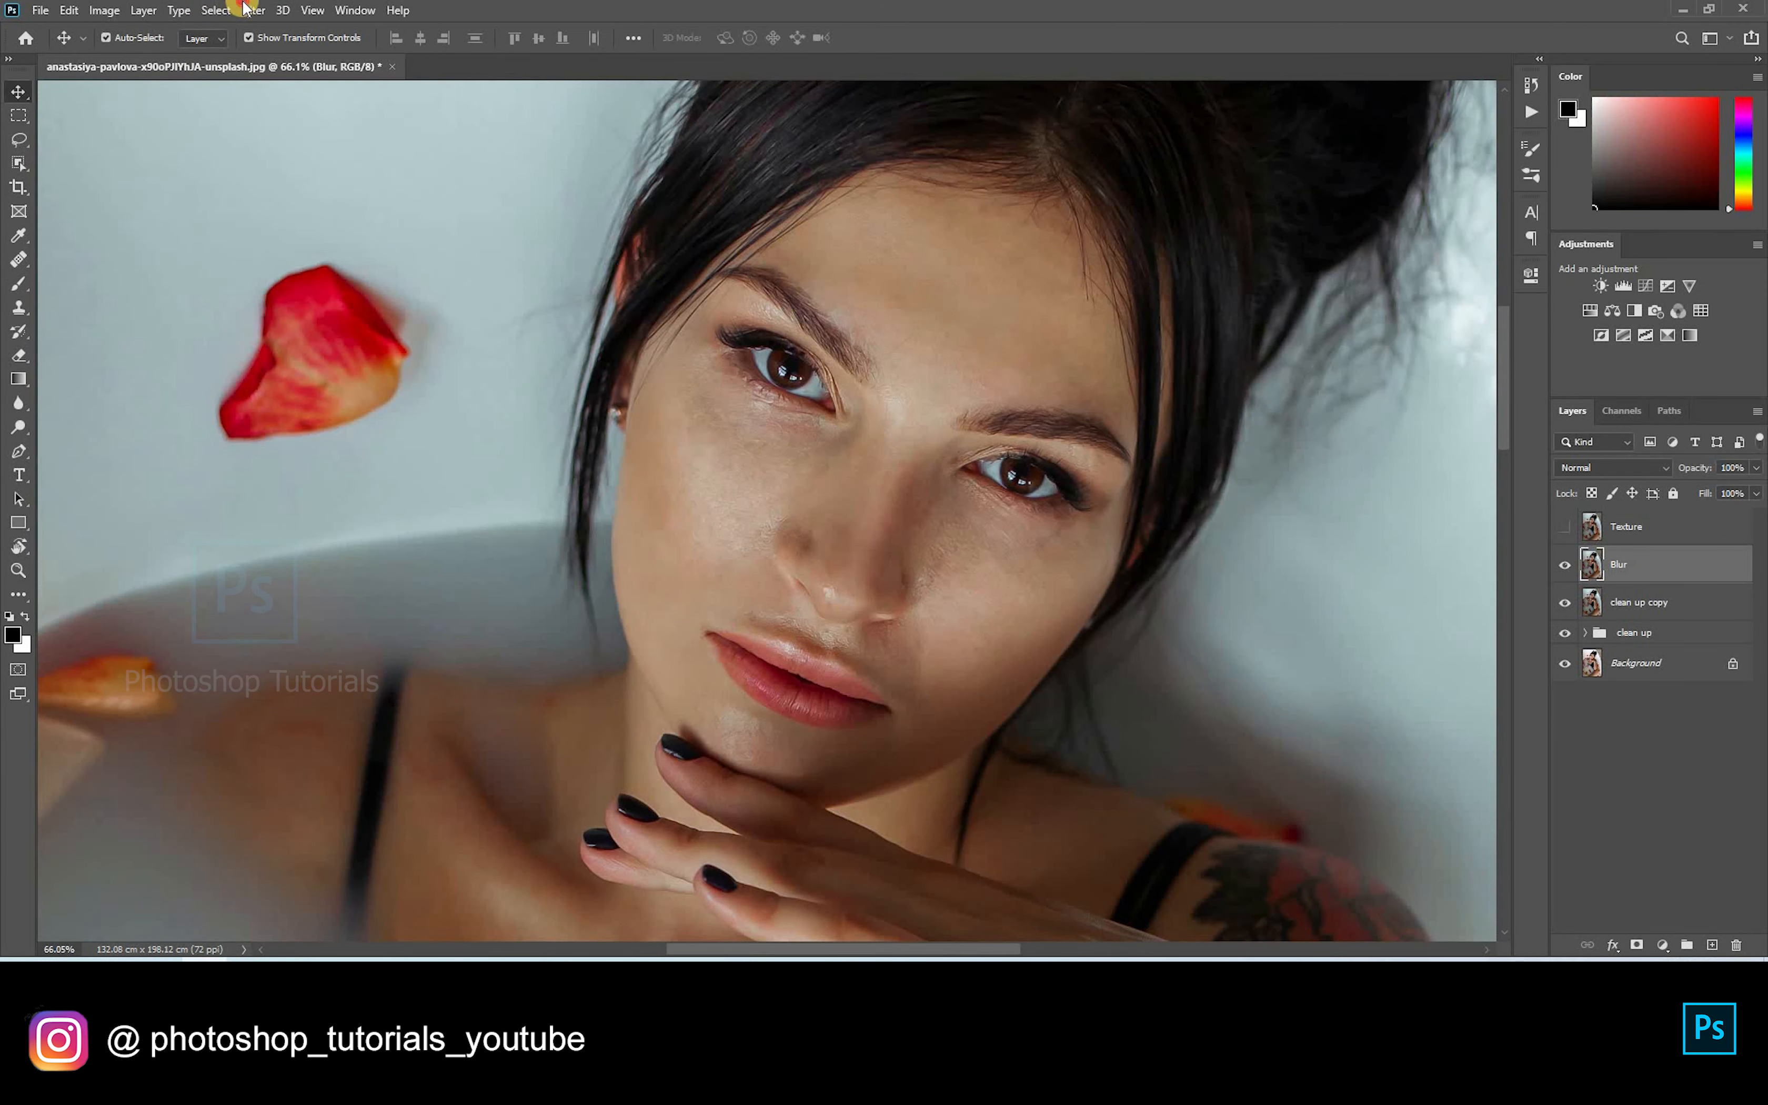
pyautogui.moveTo(365, 218)
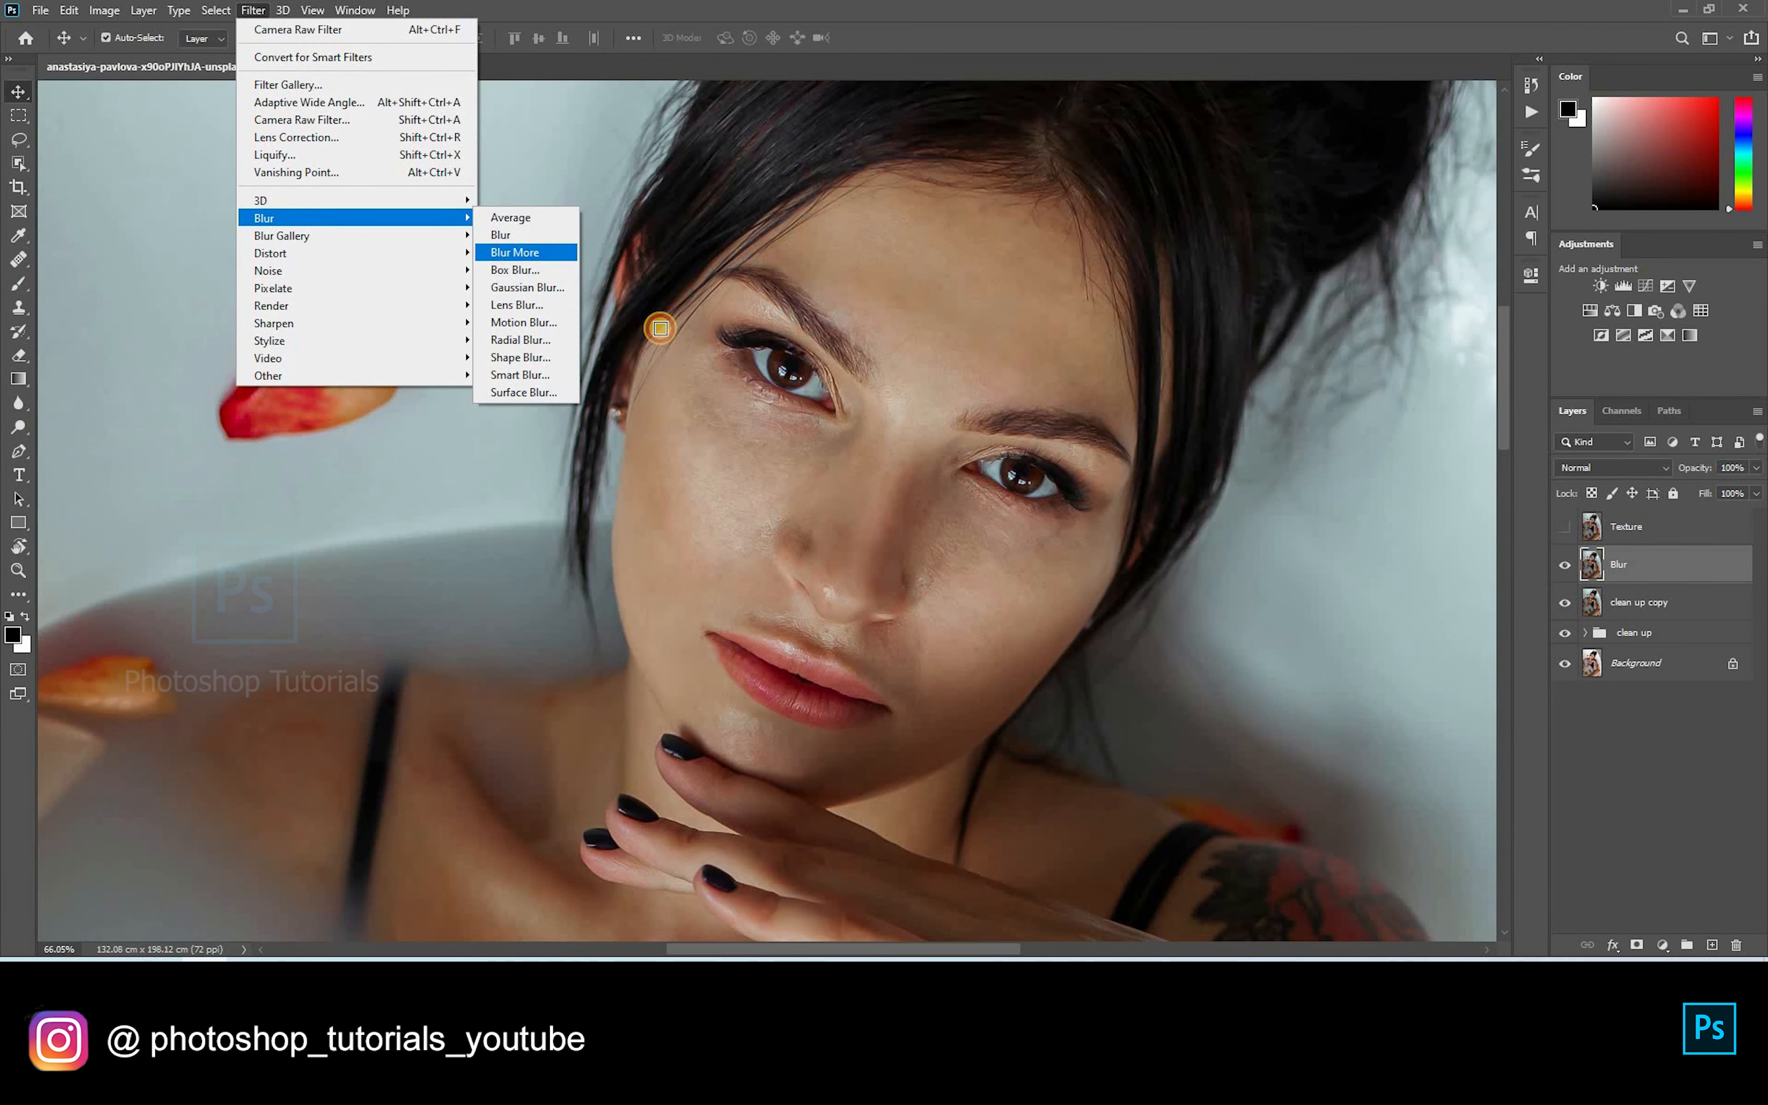
pyautogui.press('Return')
pyautogui.click(1360, 836)
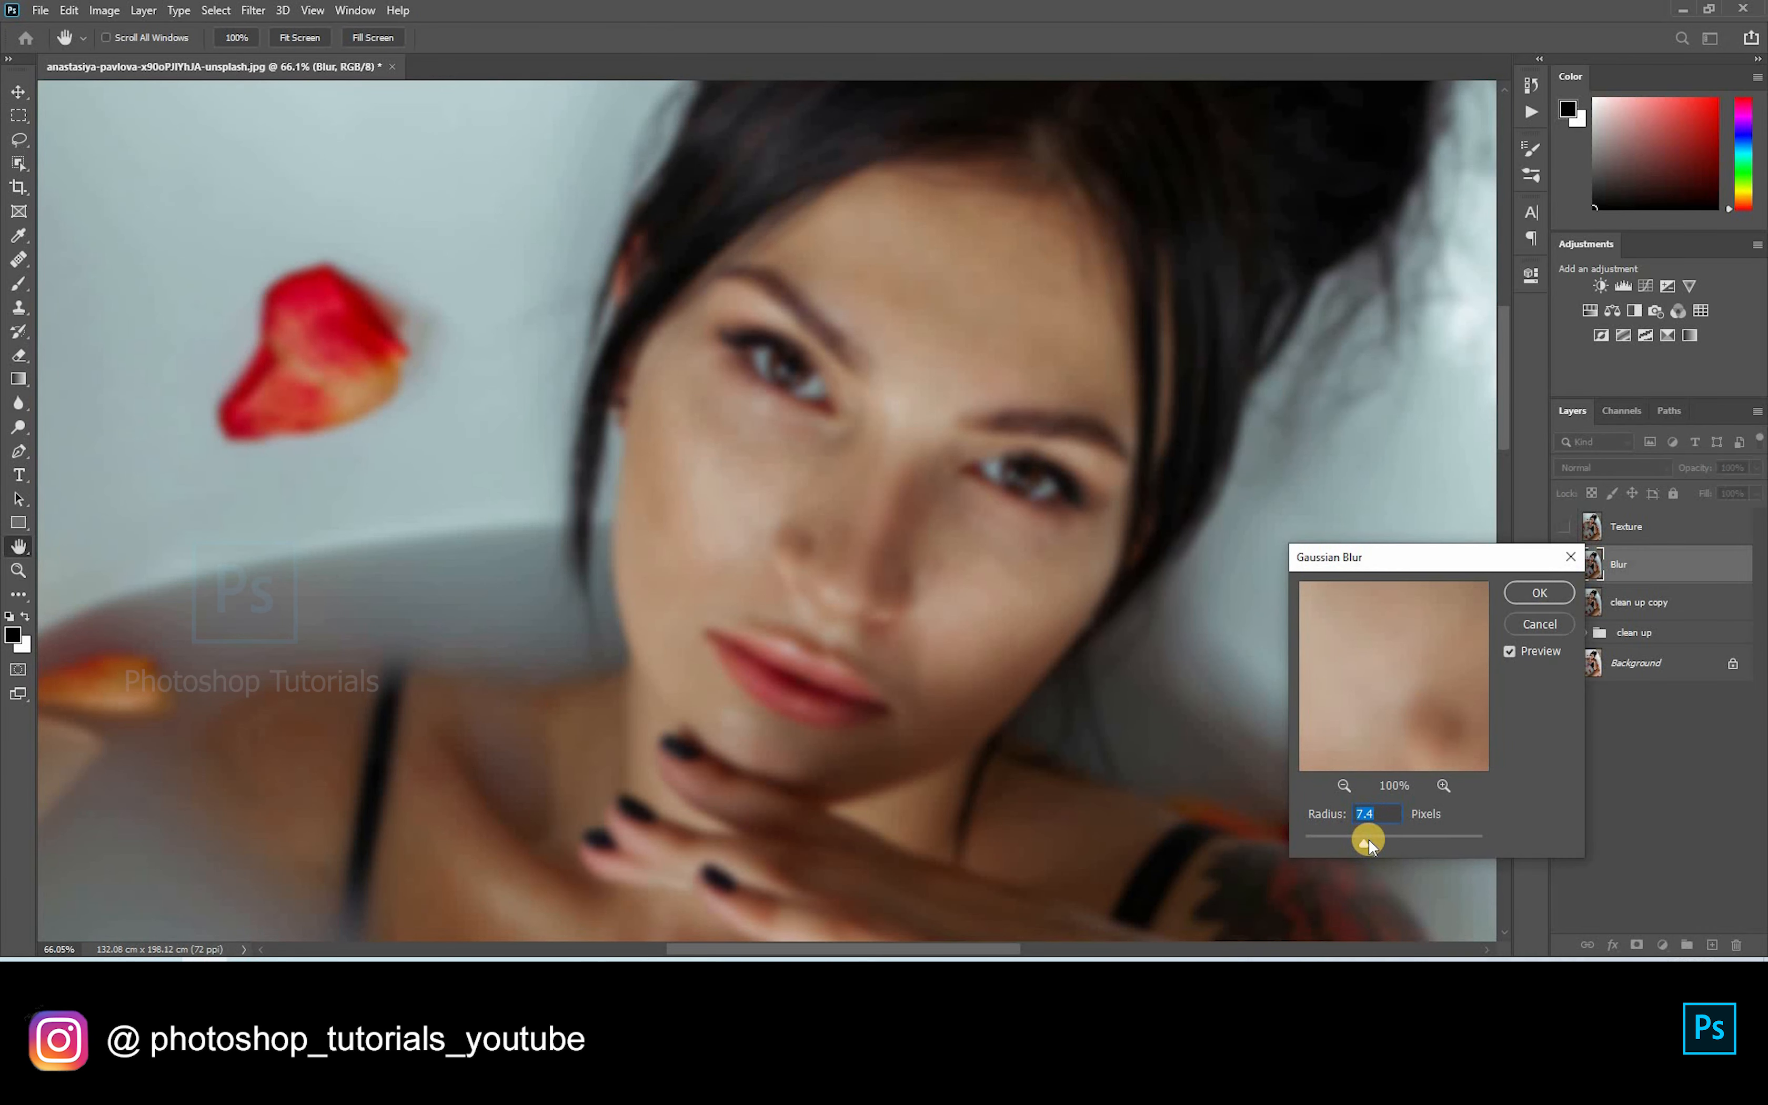
pyautogui.click(1554, 588)
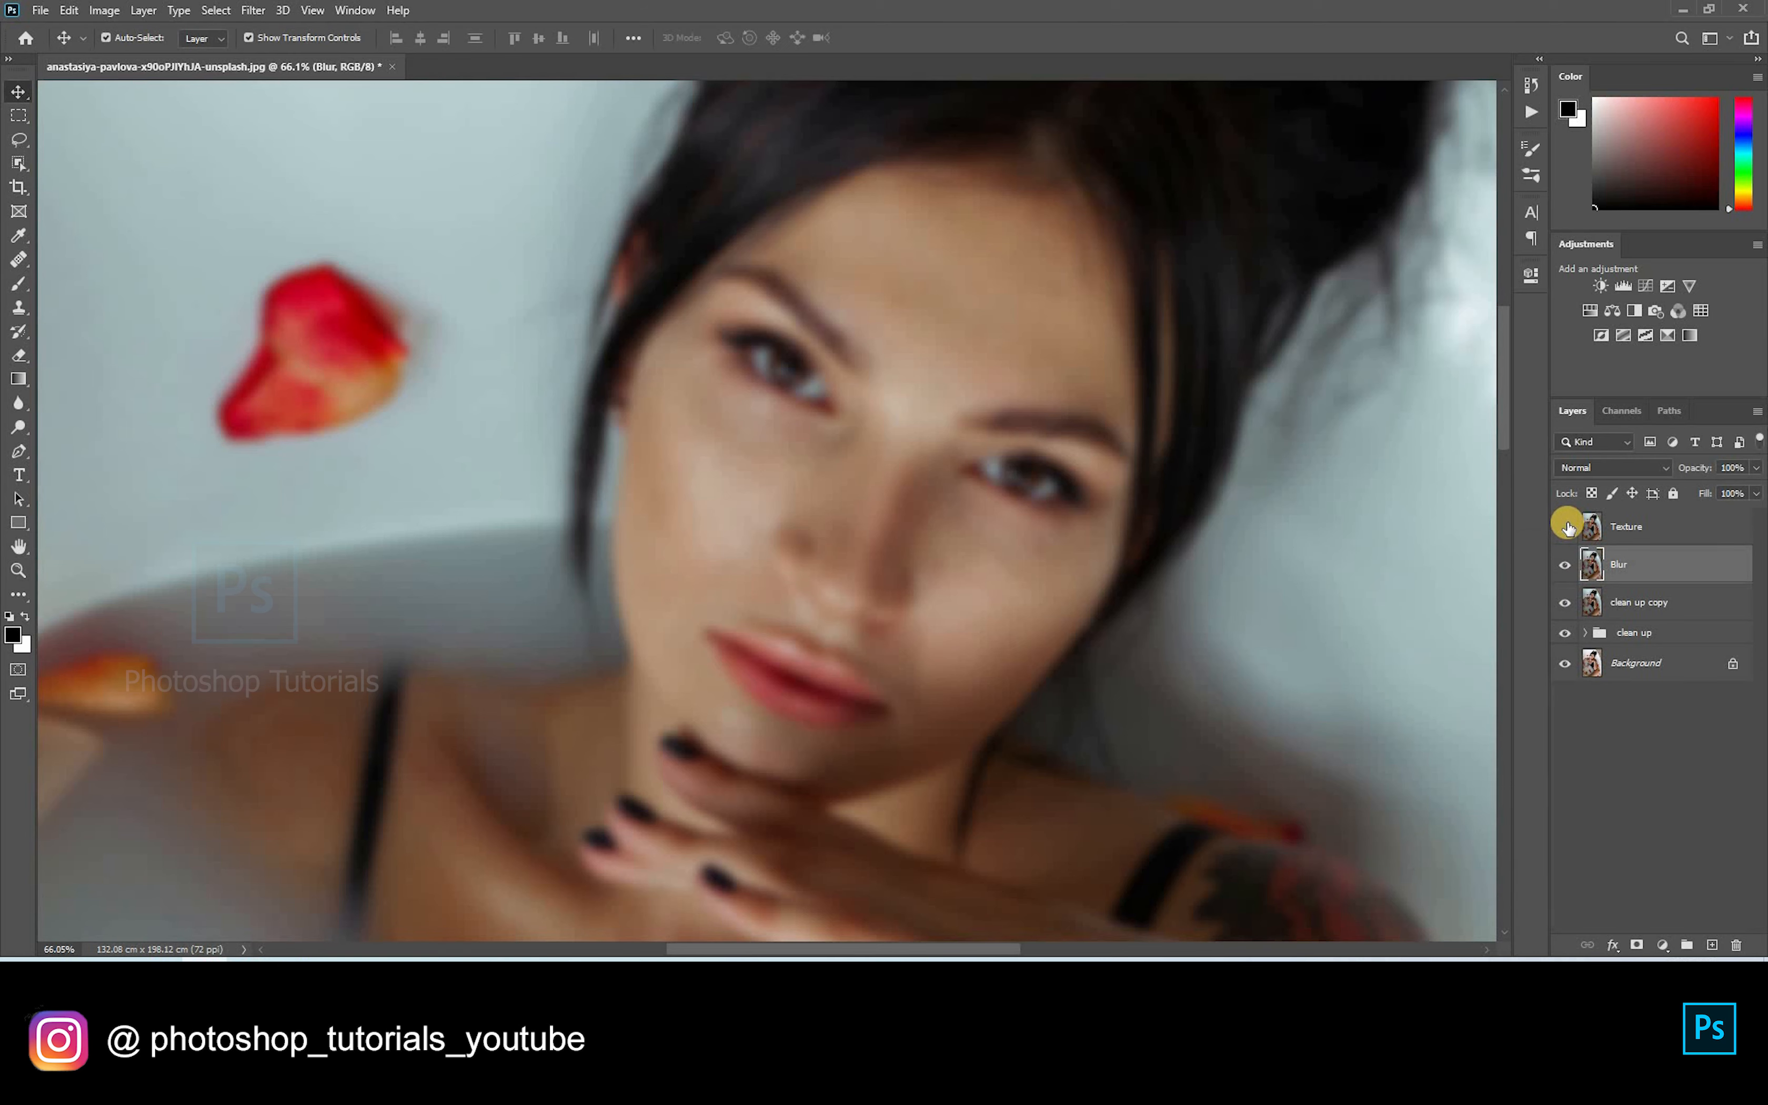
# Step: Show the "Texture" layer and use Apply Image on it with the "Blur" layer, Subtract blending, scale 2 and offset 128
pyautogui.click(1567, 526)
pyautogui.click(1627, 532)
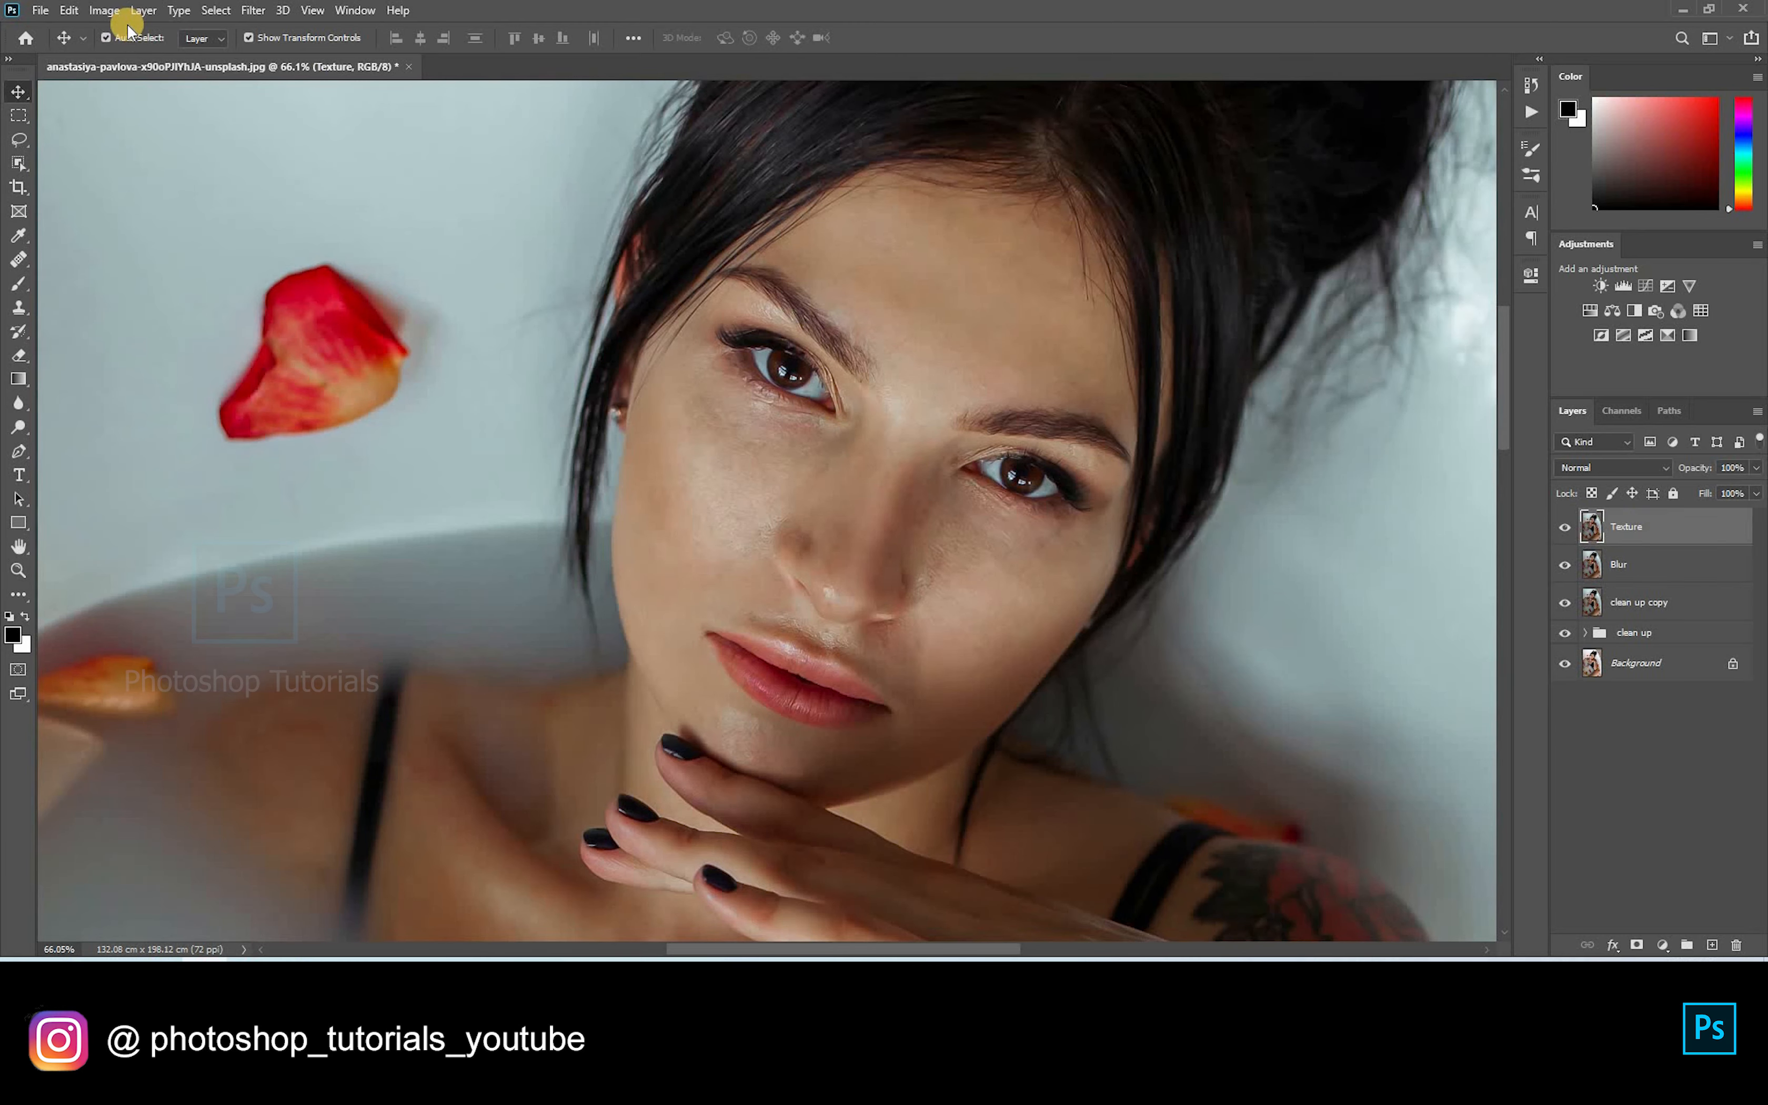
pyautogui.click(107, 11)
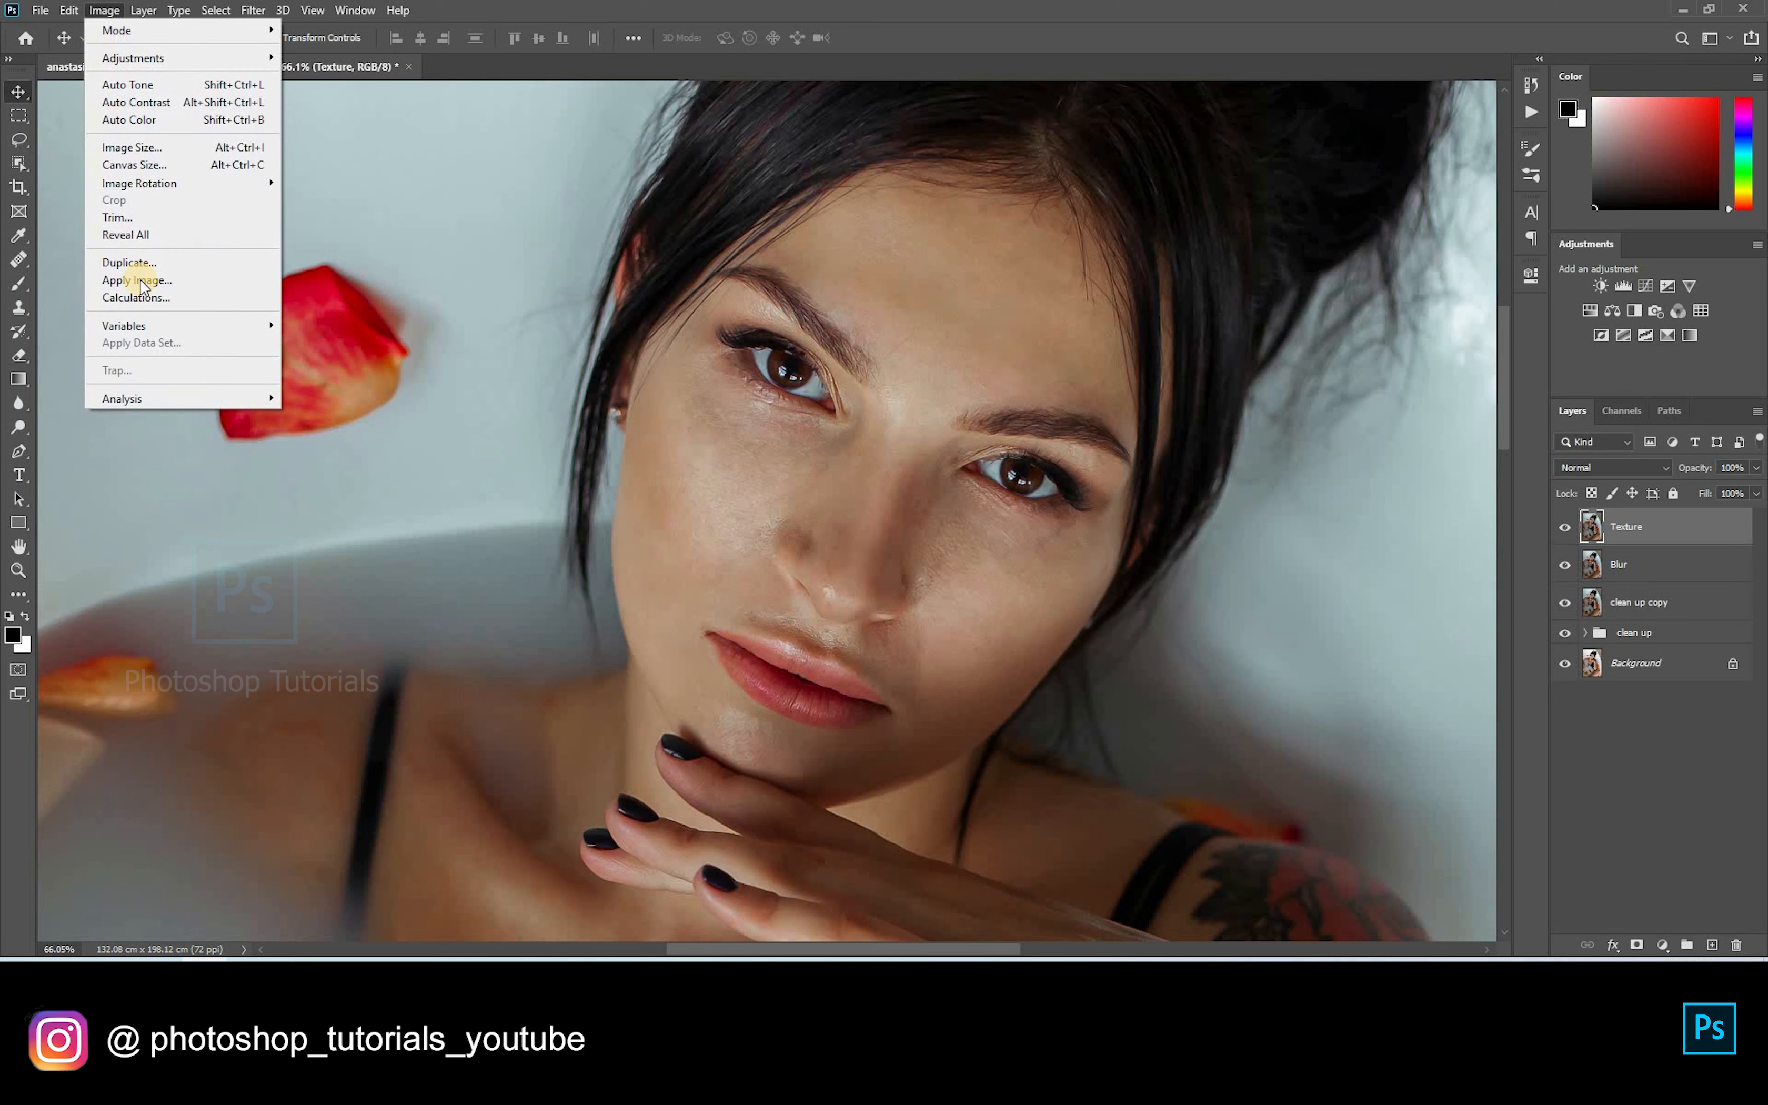
pyautogui.click(139, 280)
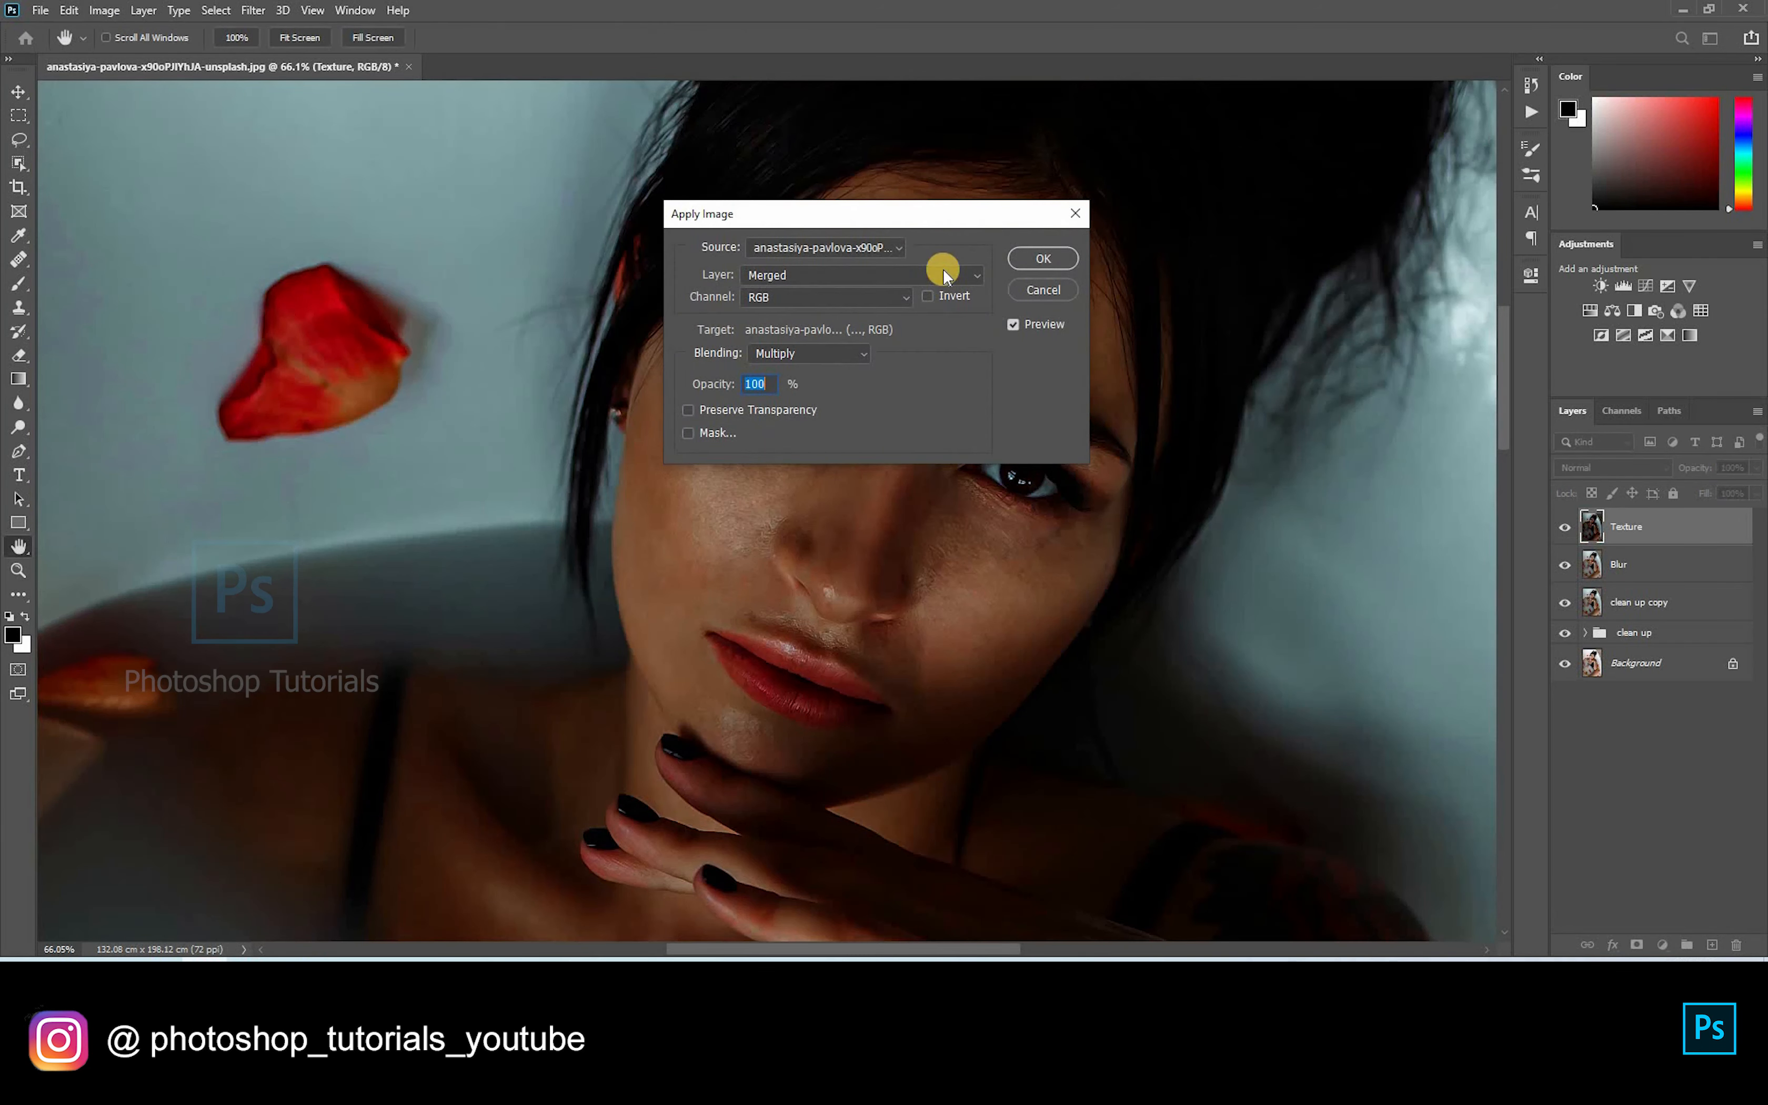
pyautogui.click(943, 273)
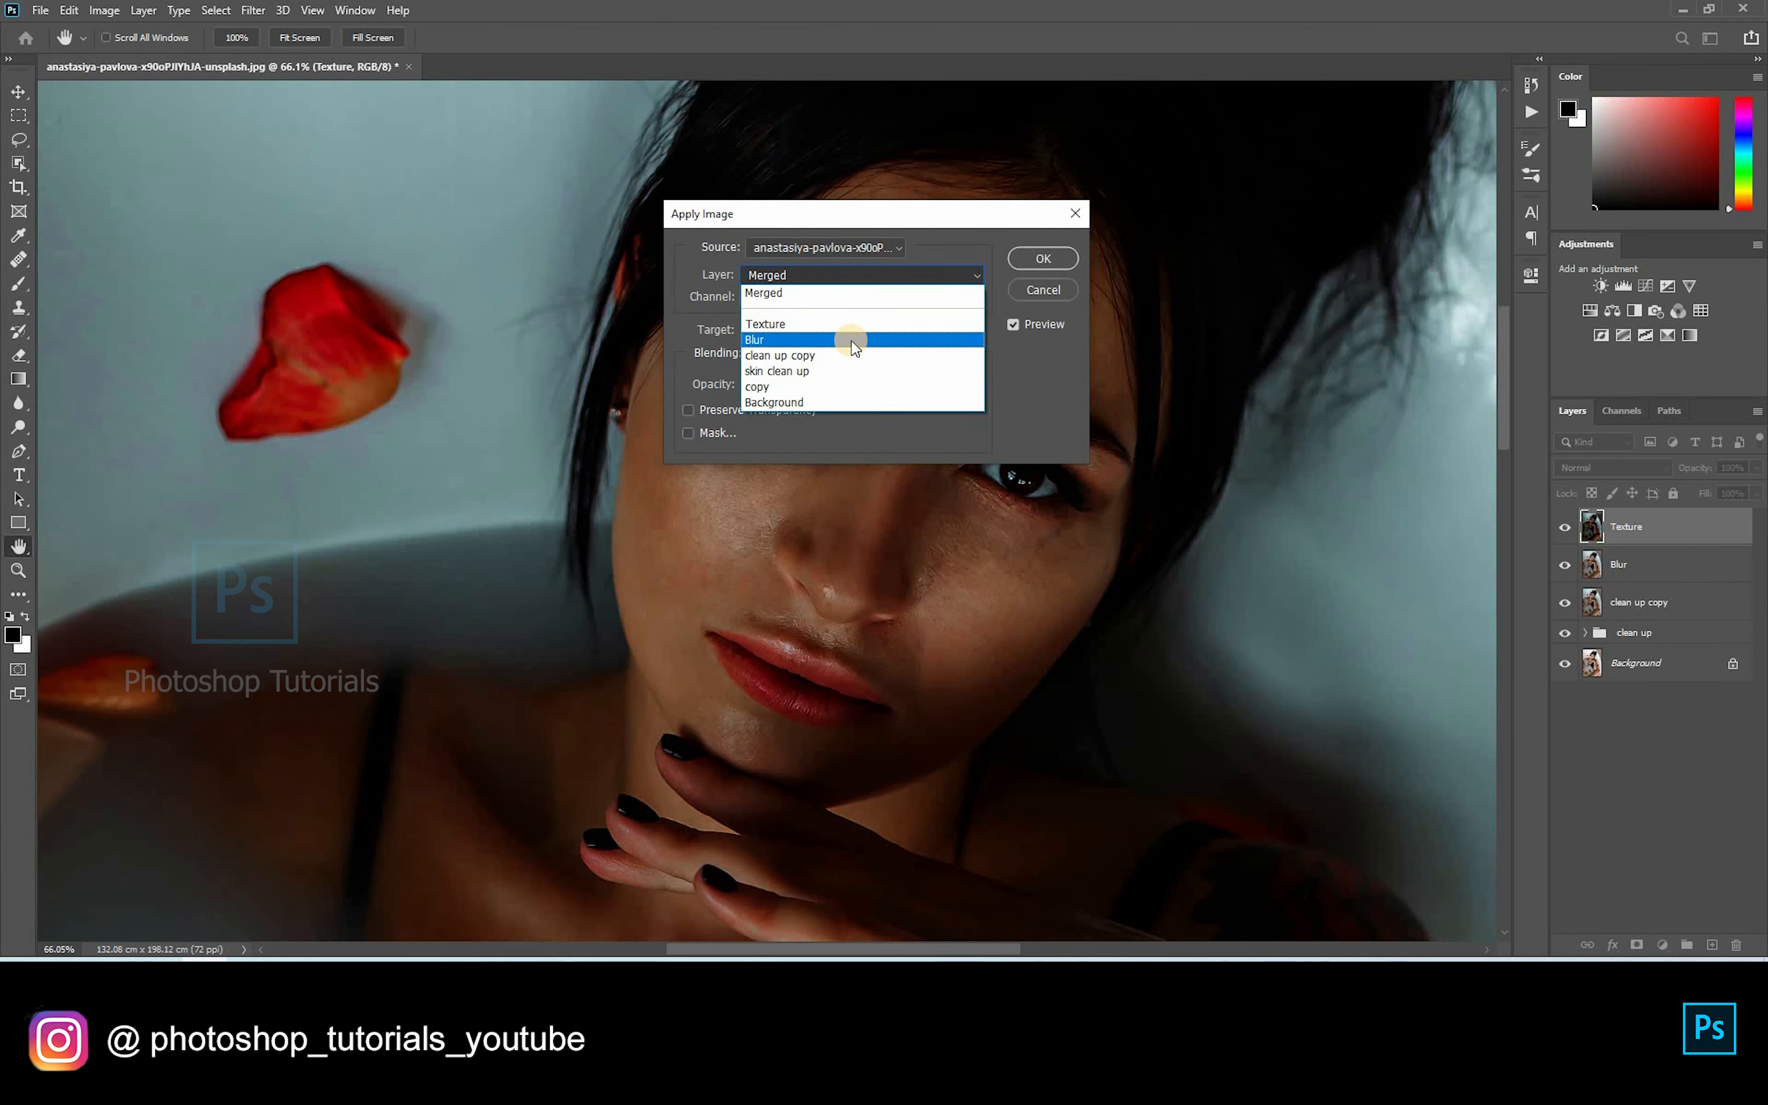
pyautogui.click(848, 341)
pyautogui.click(837, 353)
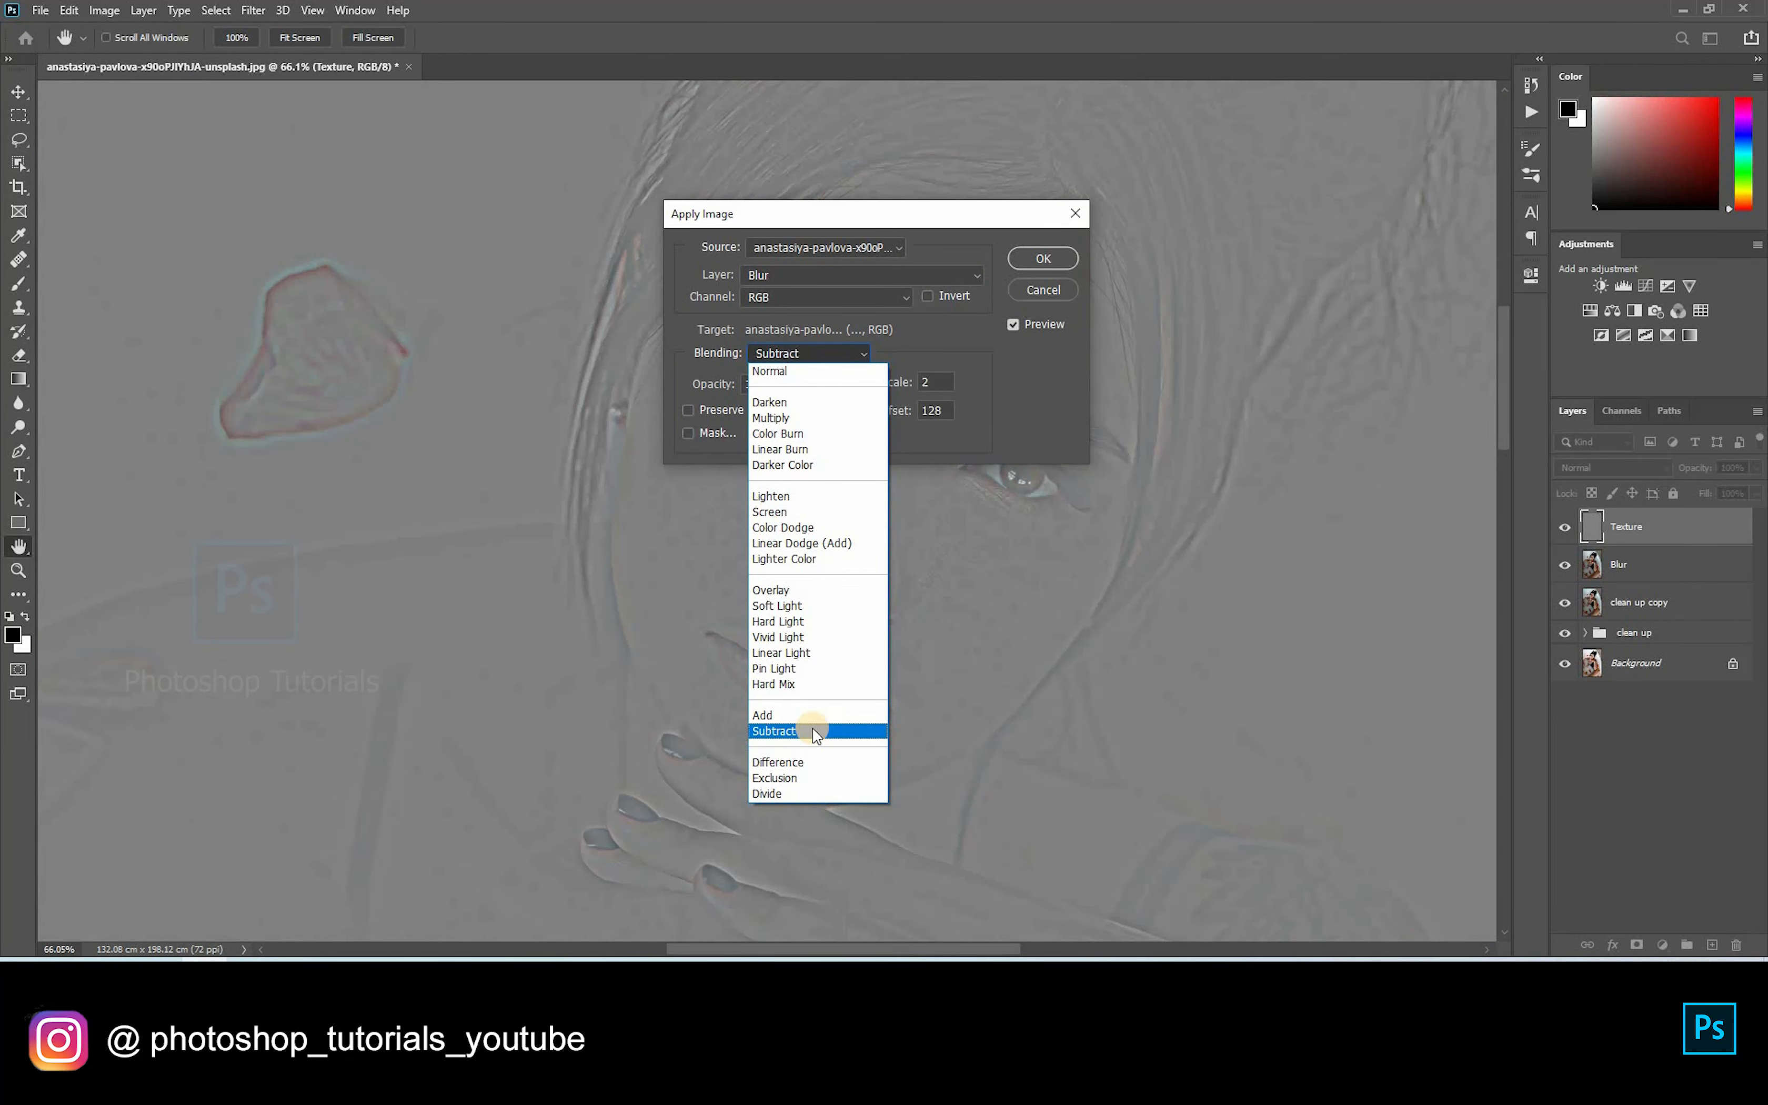
pyautogui.click(812, 726)
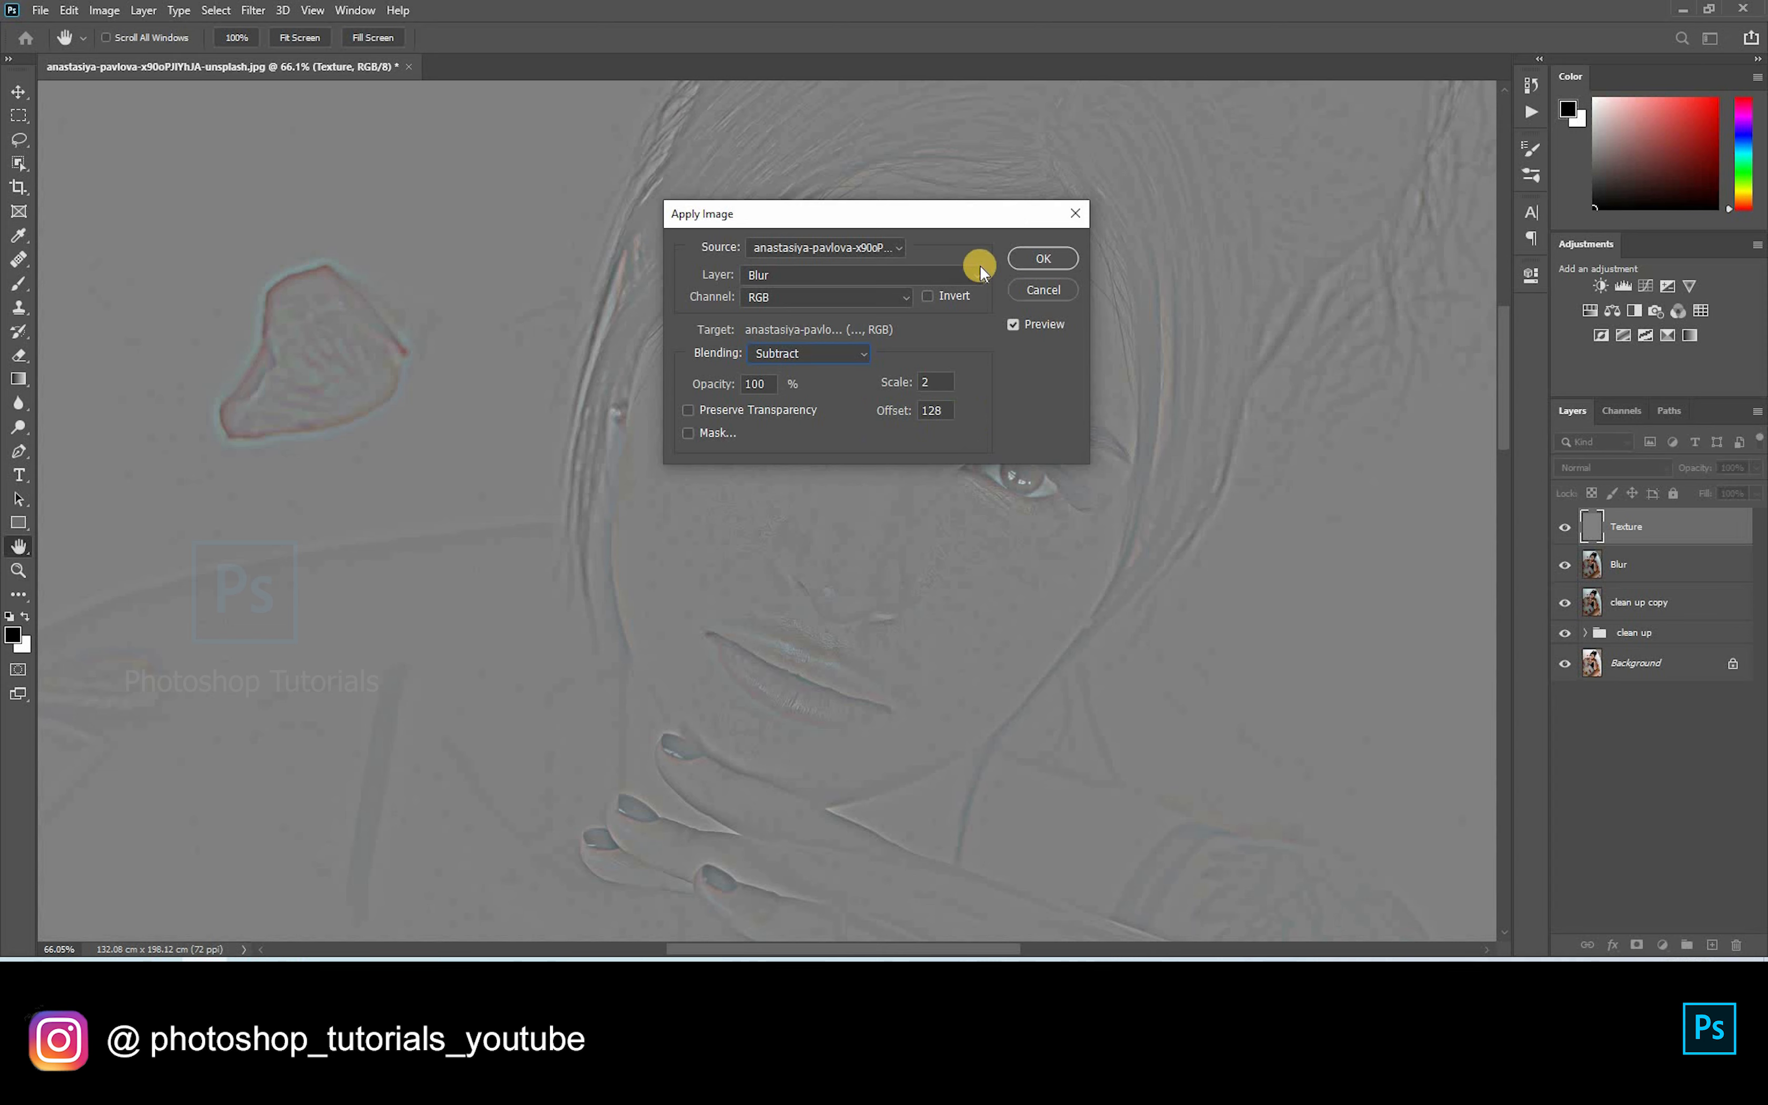
pyautogui.click(1031, 259)
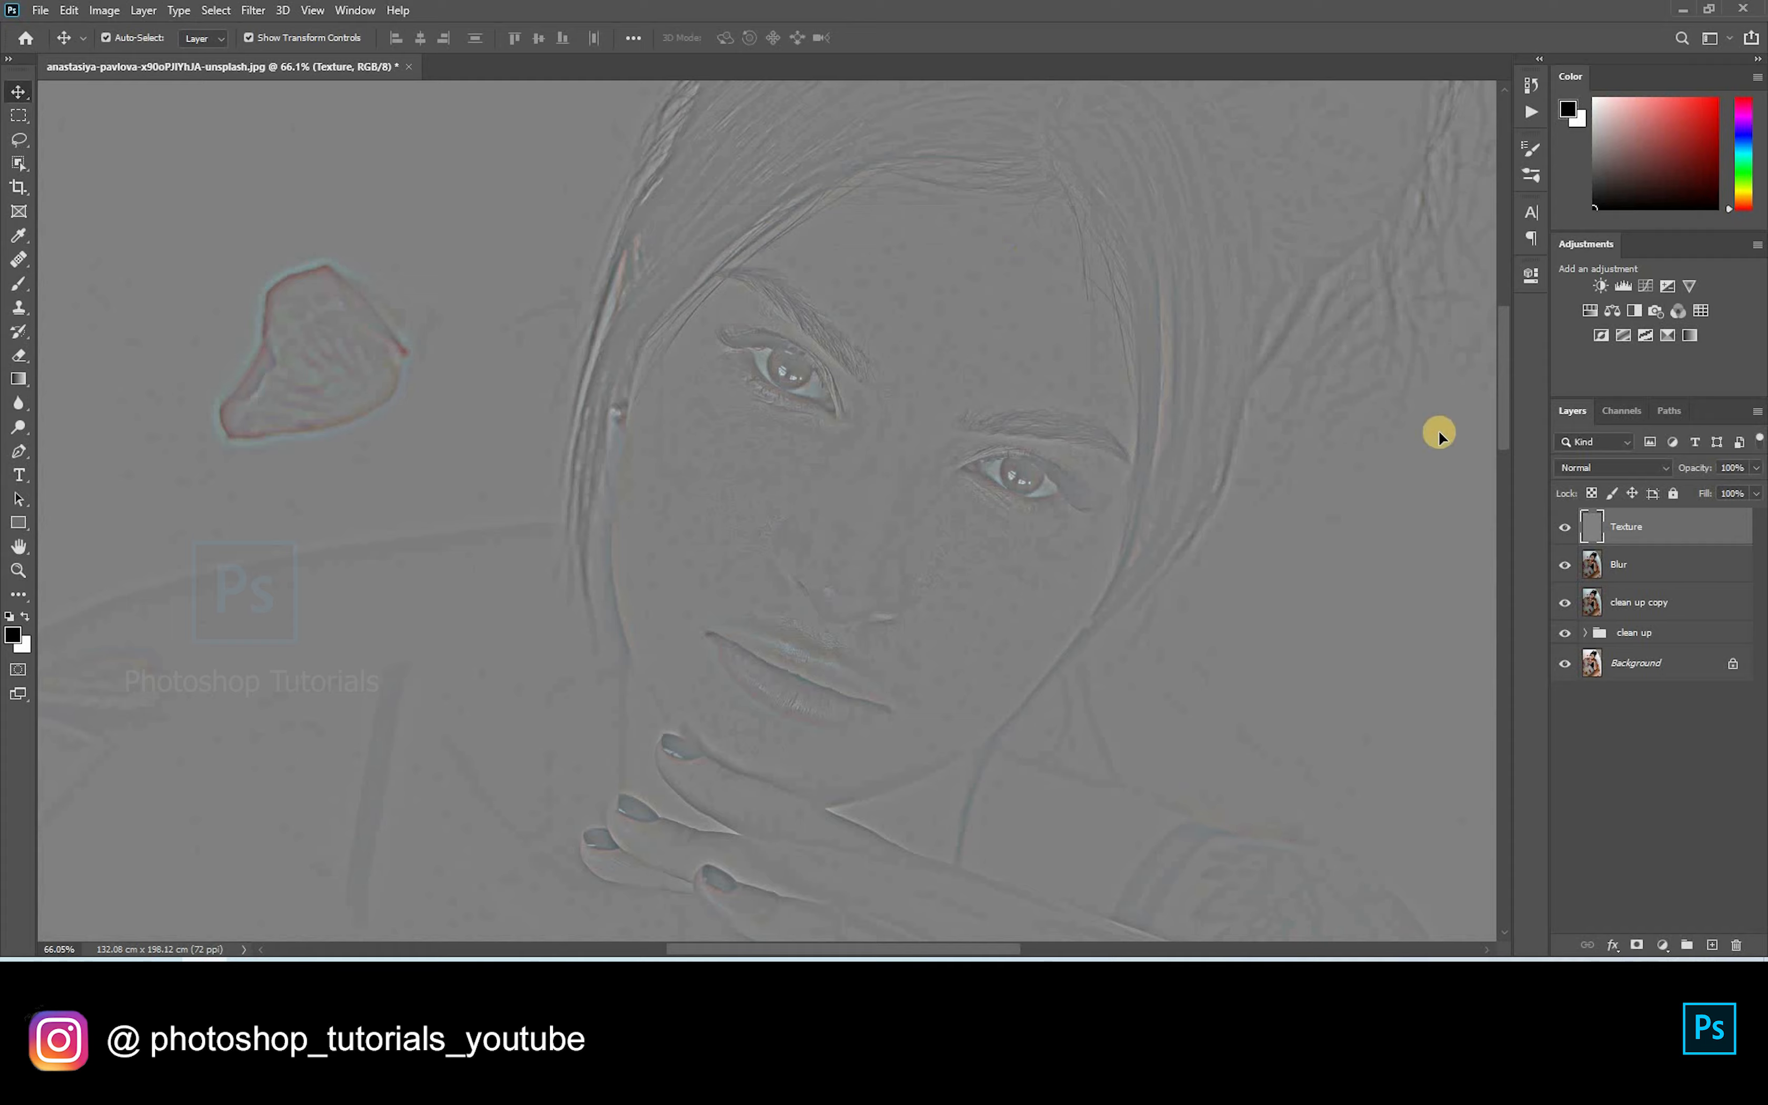
# Step: Set the "Texture" layer's blend mode to Linear Light and toggle its visibility to check the result
pyautogui.click(1659, 468)
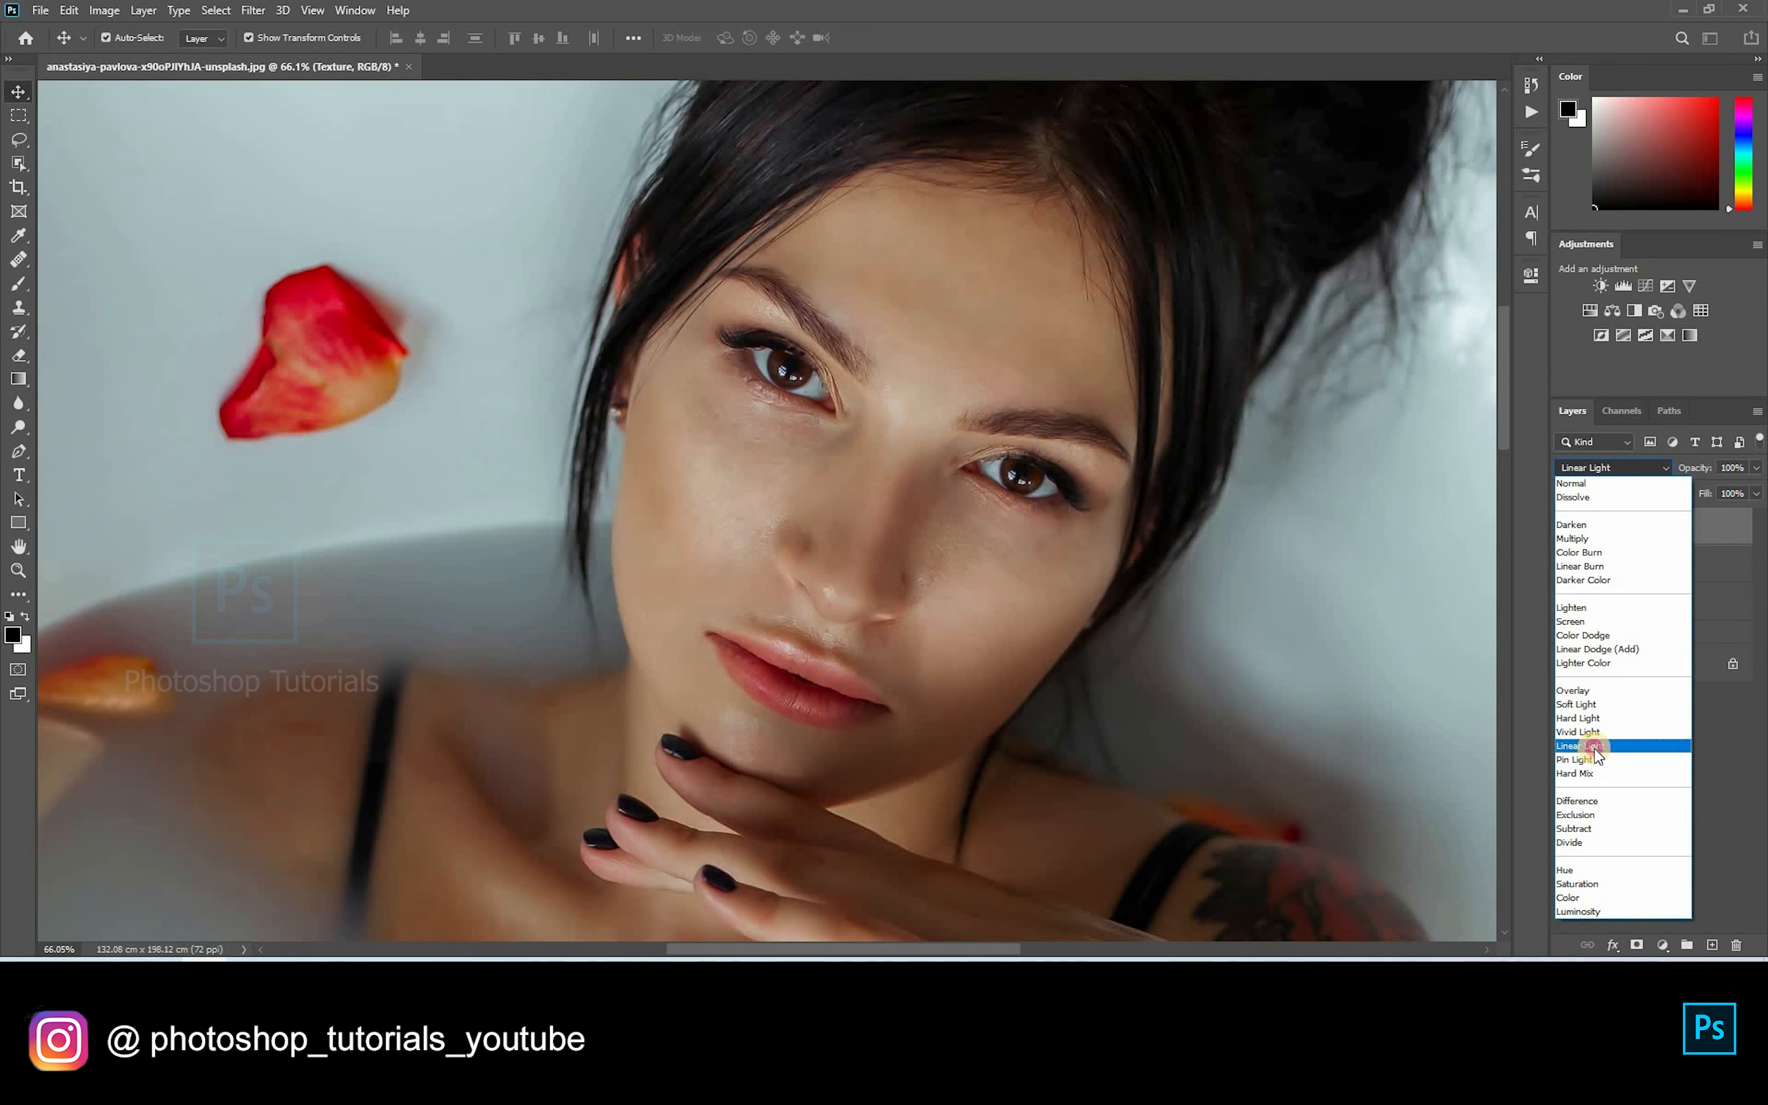
pyautogui.click(1597, 756)
pyautogui.keyDown('ctrl'); pyautogui.click(1598, 525); pyautogui.keyUp('ctrl')
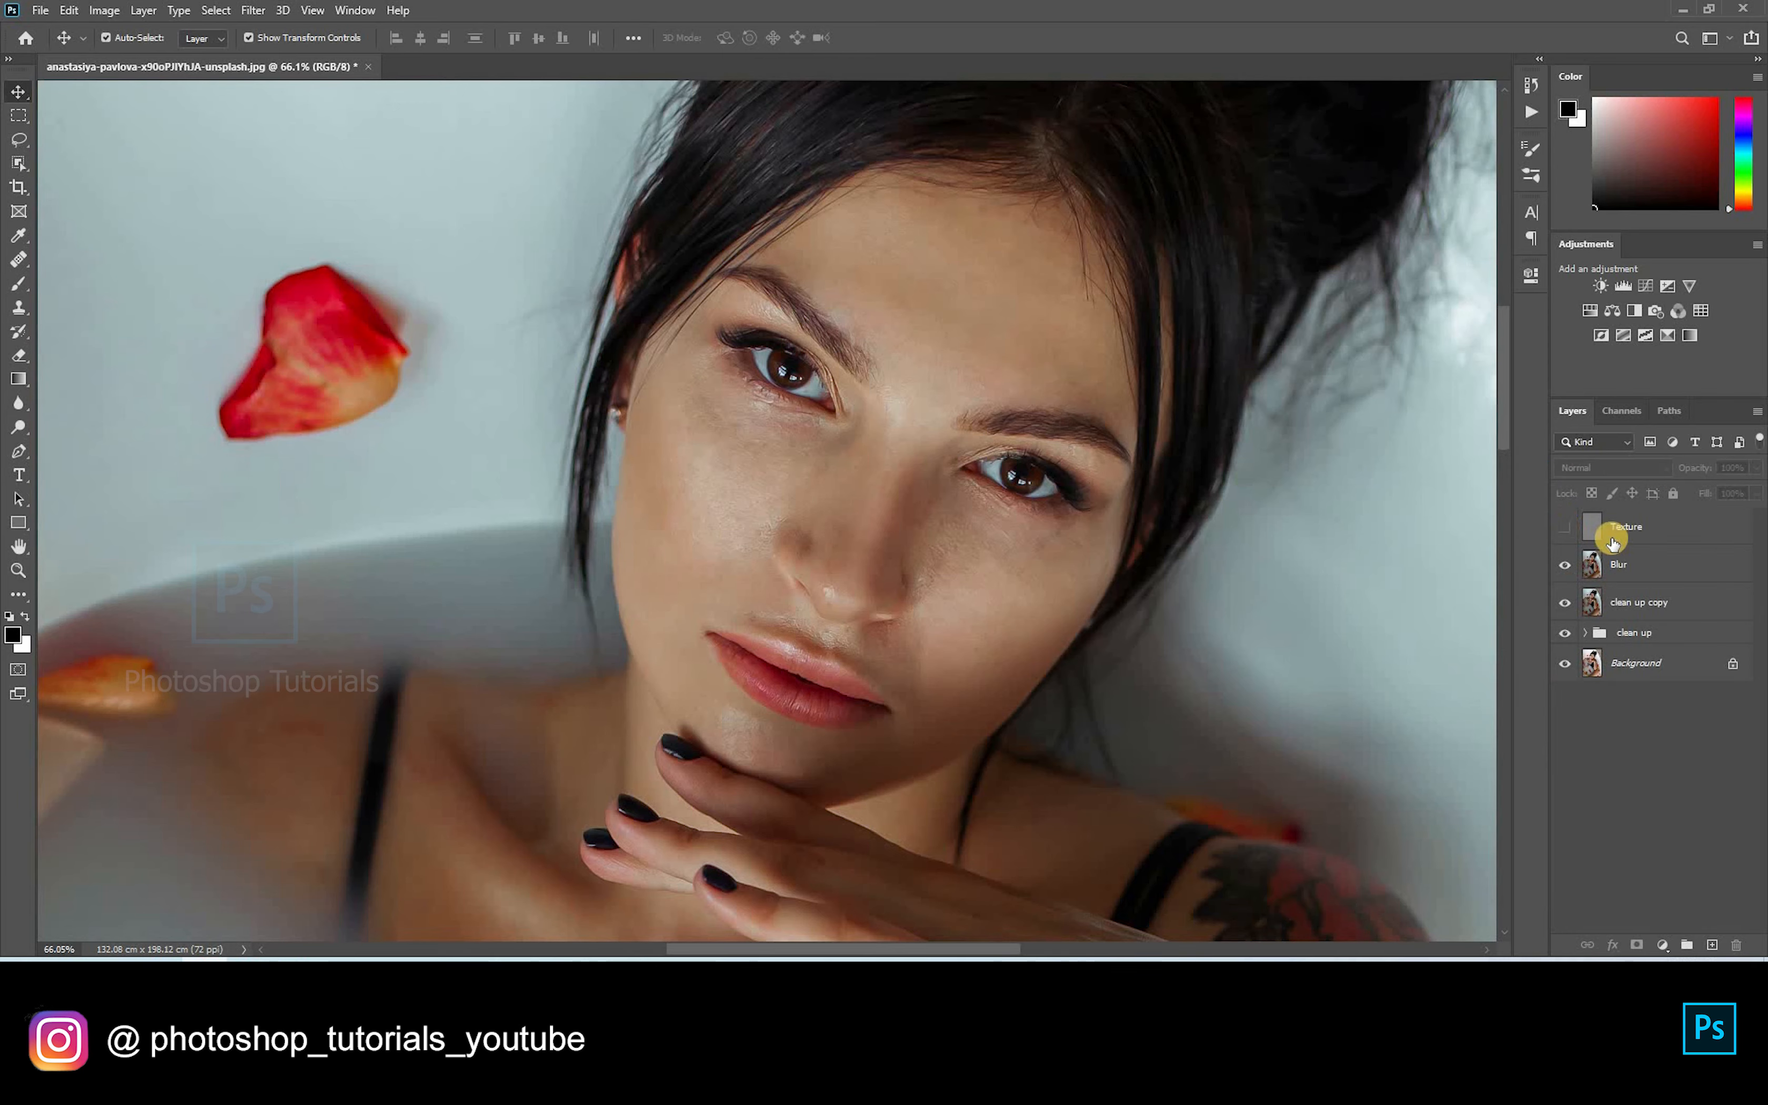
# Step: Blend the skin below the left eye on the "Blur" layer with the Mixer Brush, using sampled nearby skin tones
pyautogui.click(1676, 559)
pyautogui.scroll(1, 643, 405)
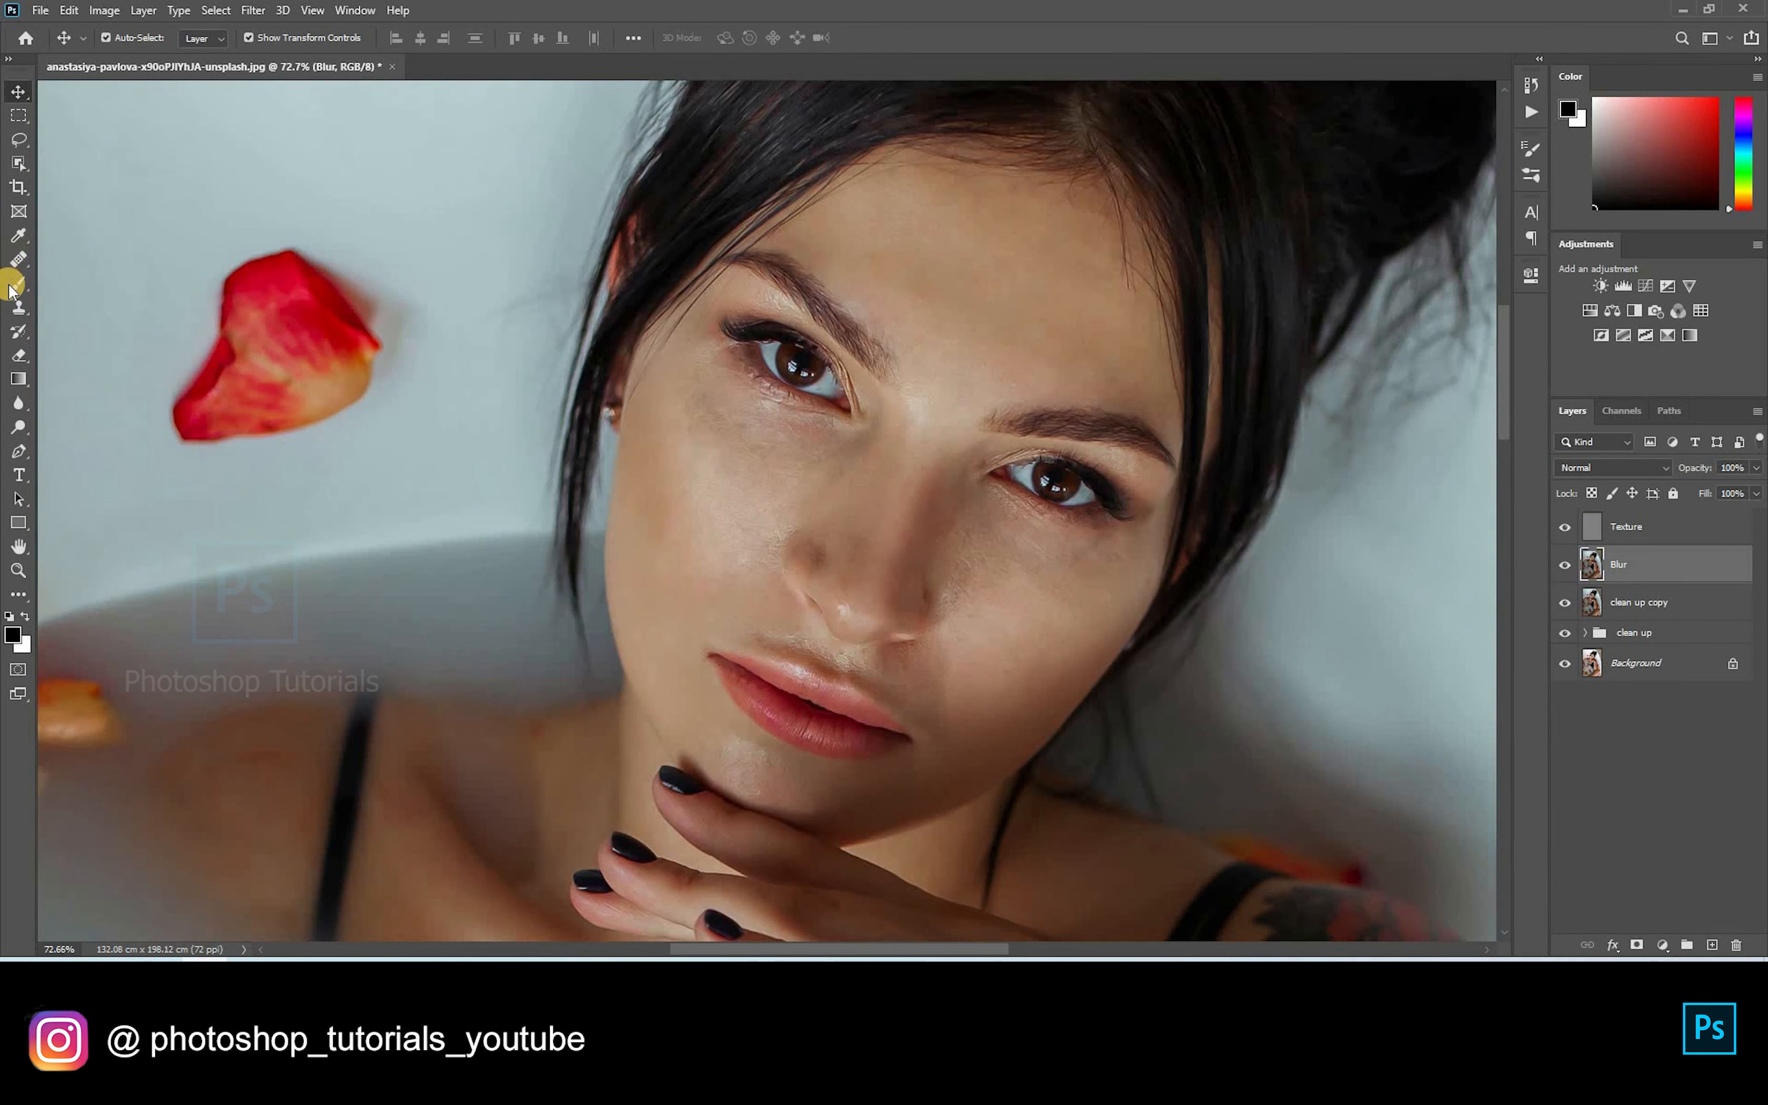
pyautogui.rightClick(17, 289)
pyautogui.click(88, 335)
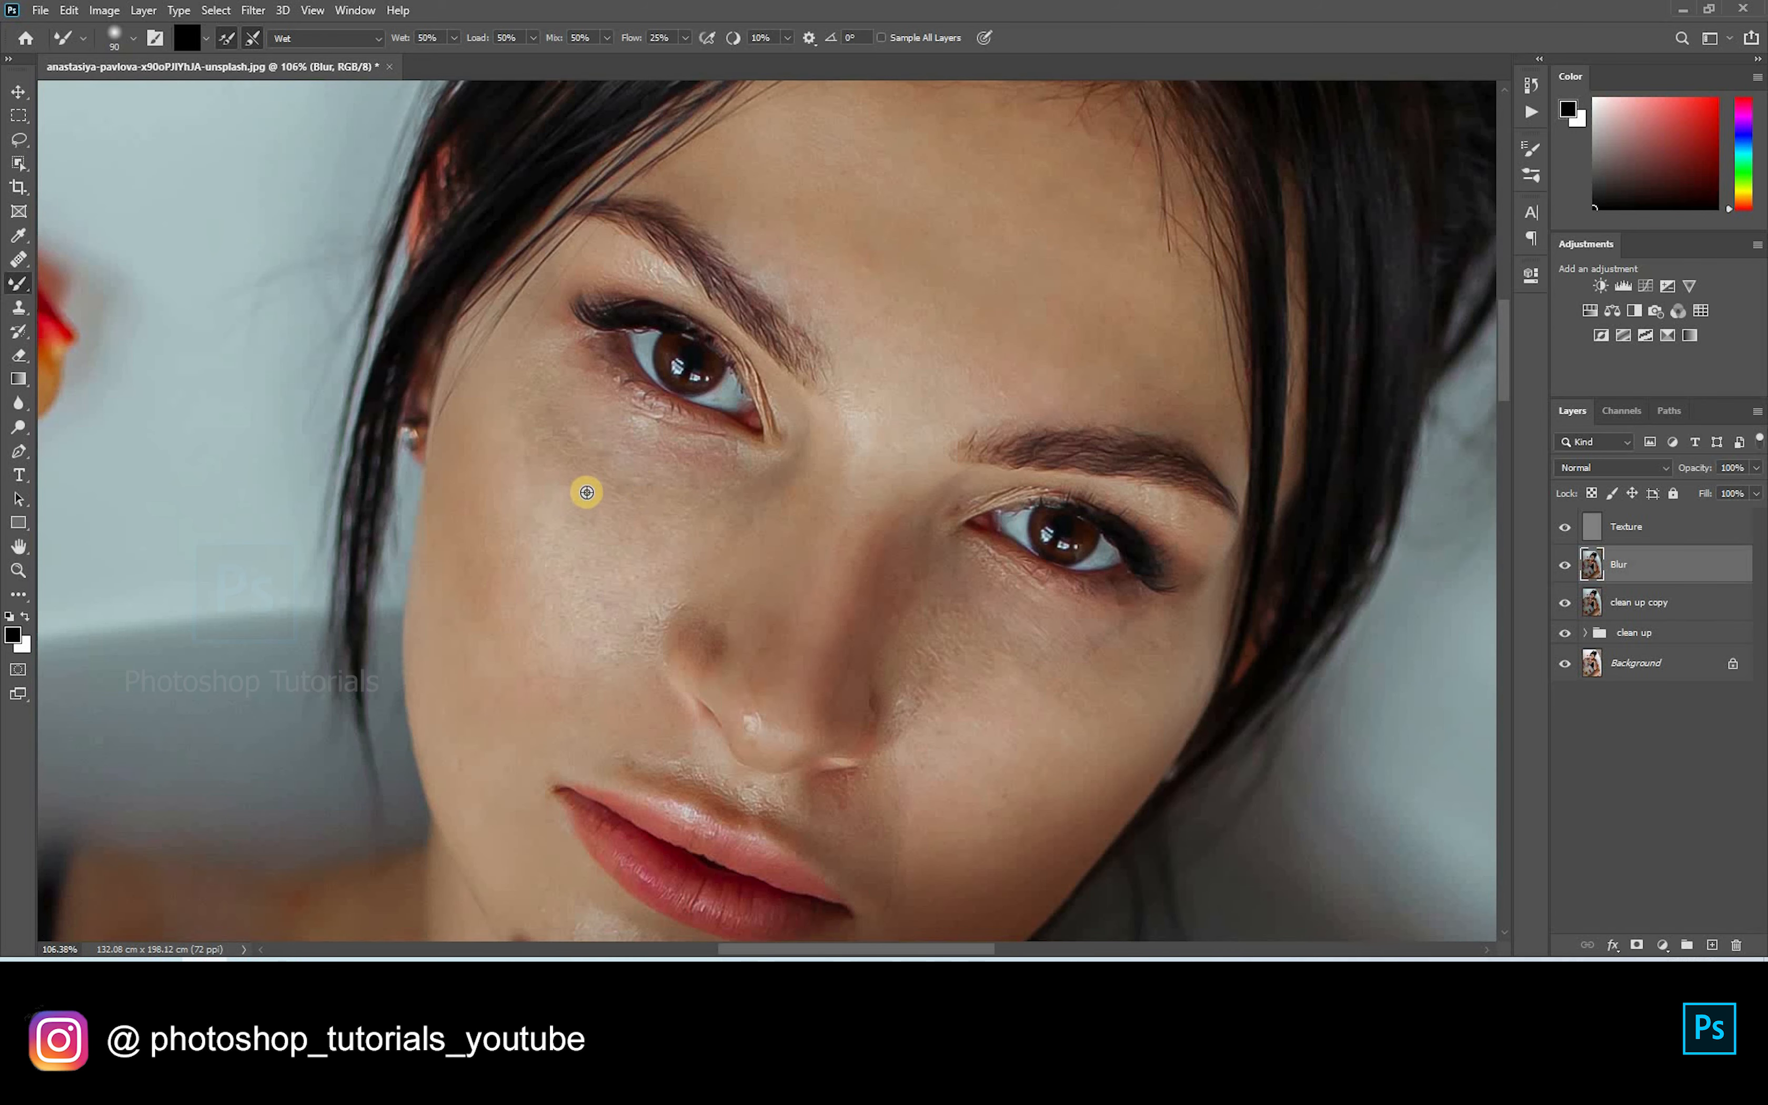
pyautogui.press('alt')
pyautogui.keyDown('alt'); pyautogui.click(592, 492); pyautogui.keyUp('alt')
pyautogui.moveTo(561, 420)
pyautogui.mouseDown()
pyautogui.moveTo(574, 466)
pyautogui.moveTo(550, 405)
pyautogui.moveTo(579, 475)
pyautogui.moveTo(544, 392)
pyautogui.moveTo(606, 525)
pyautogui.moveTo(541, 498)
pyautogui.moveTo(520, 432)
pyautogui.mouseUp()
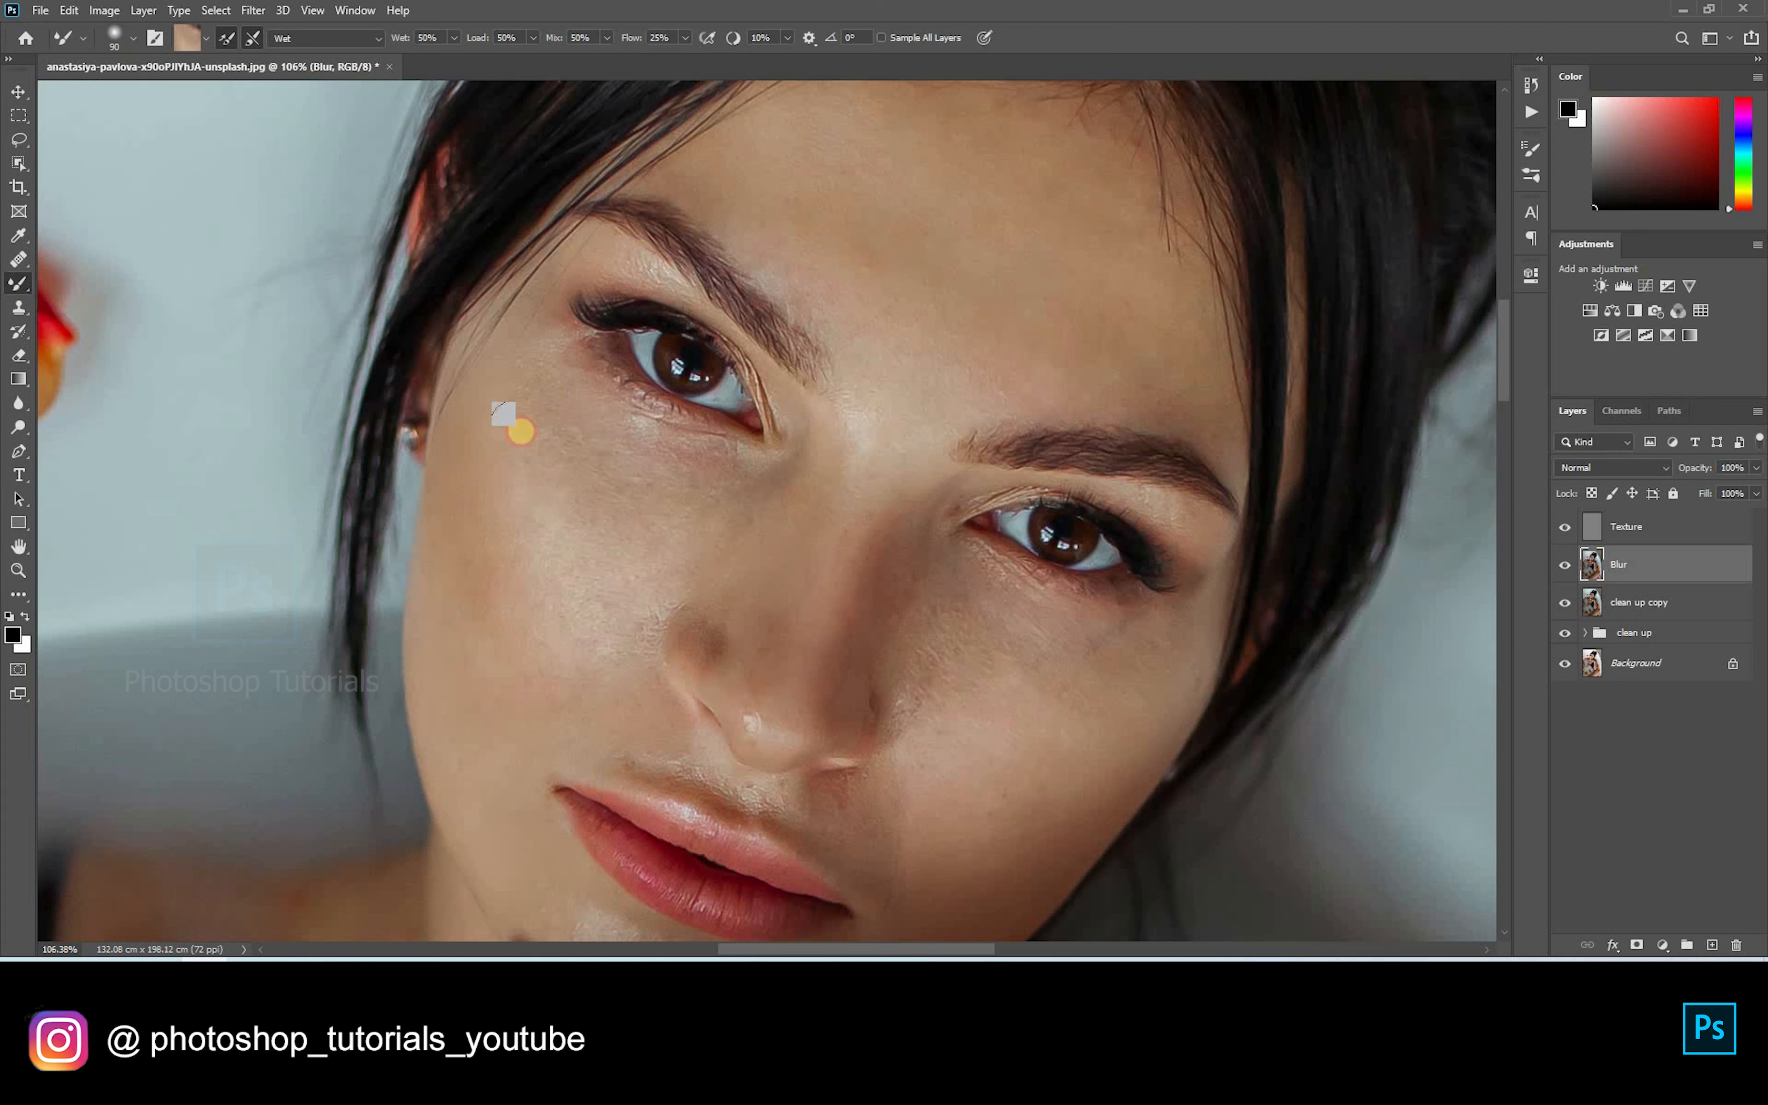
pyautogui.keyDown('alt'); pyautogui.click(673, 471); pyautogui.keyUp('alt')
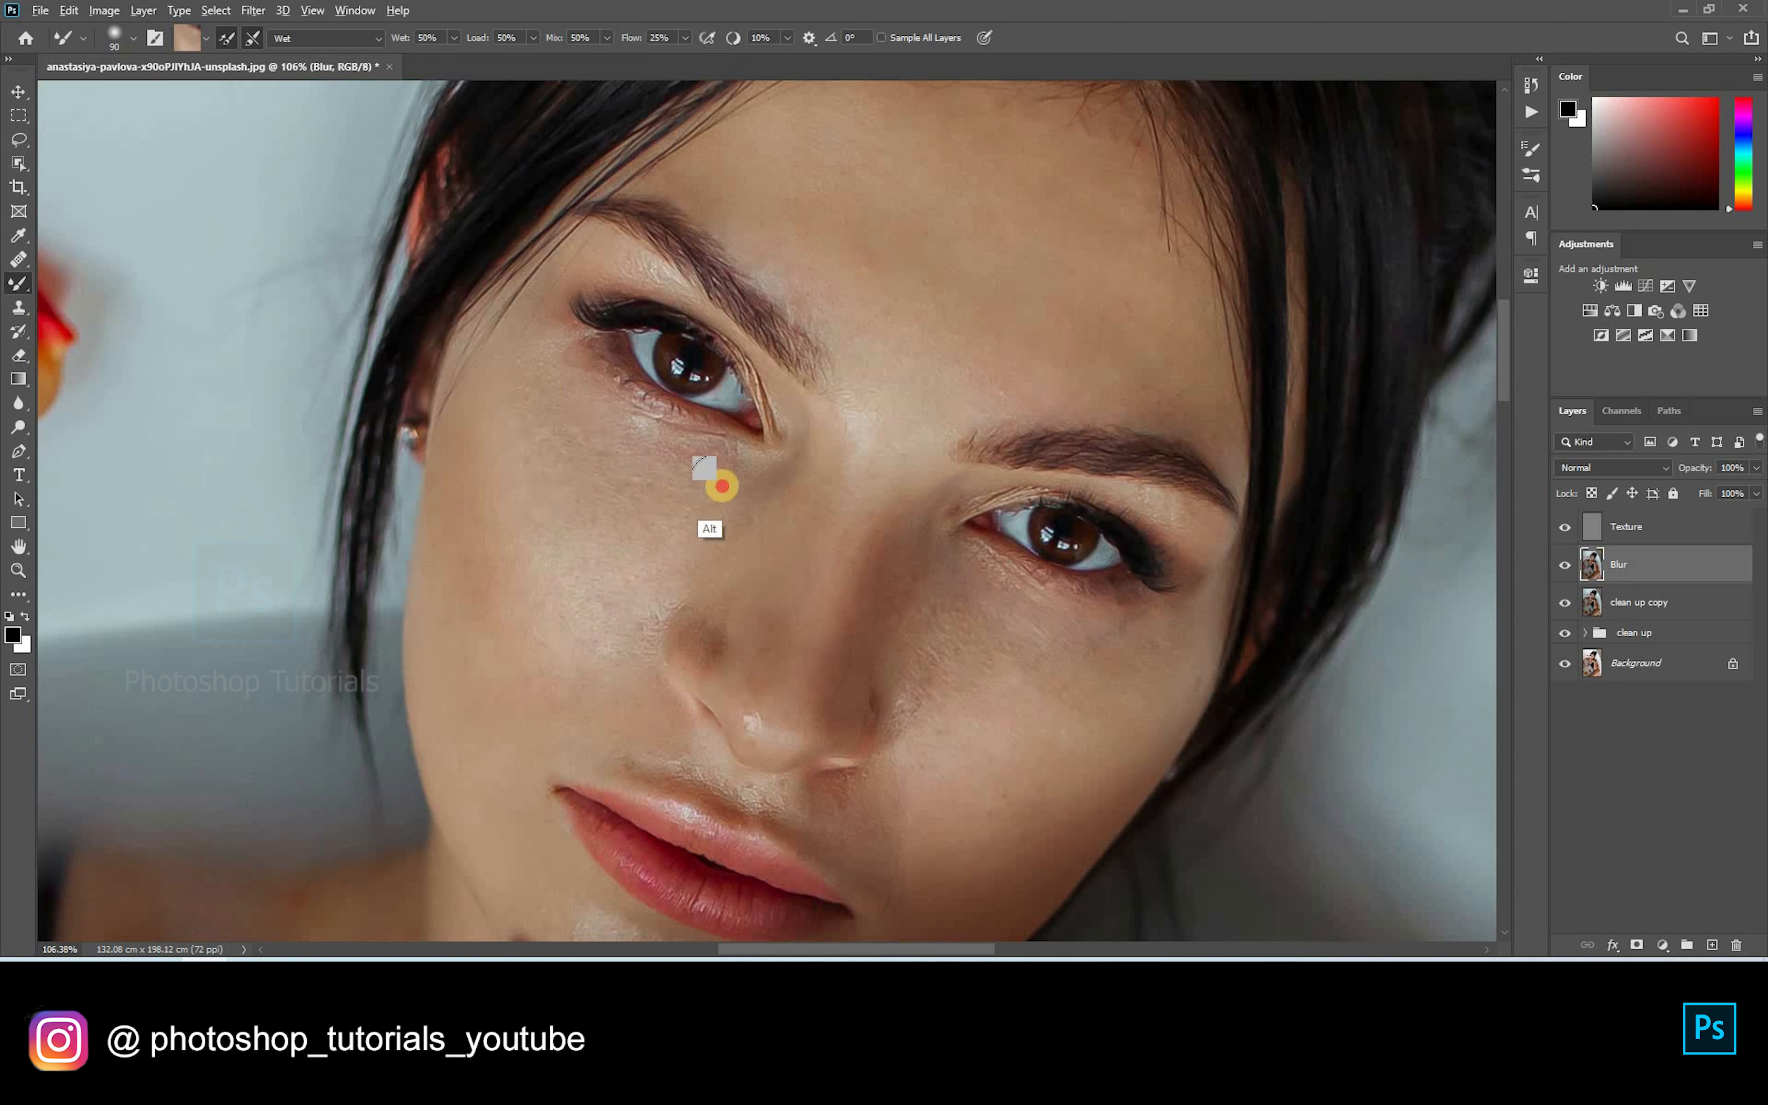
pyautogui.click(679, 555)
pyautogui.moveTo(679, 554)
pyautogui.mouseDown()
pyautogui.moveTo(576, 623)
pyautogui.moveTo(497, 521)
pyautogui.moveTo(544, 619)
pyautogui.moveTo(564, 511)
pyautogui.mouseUp()
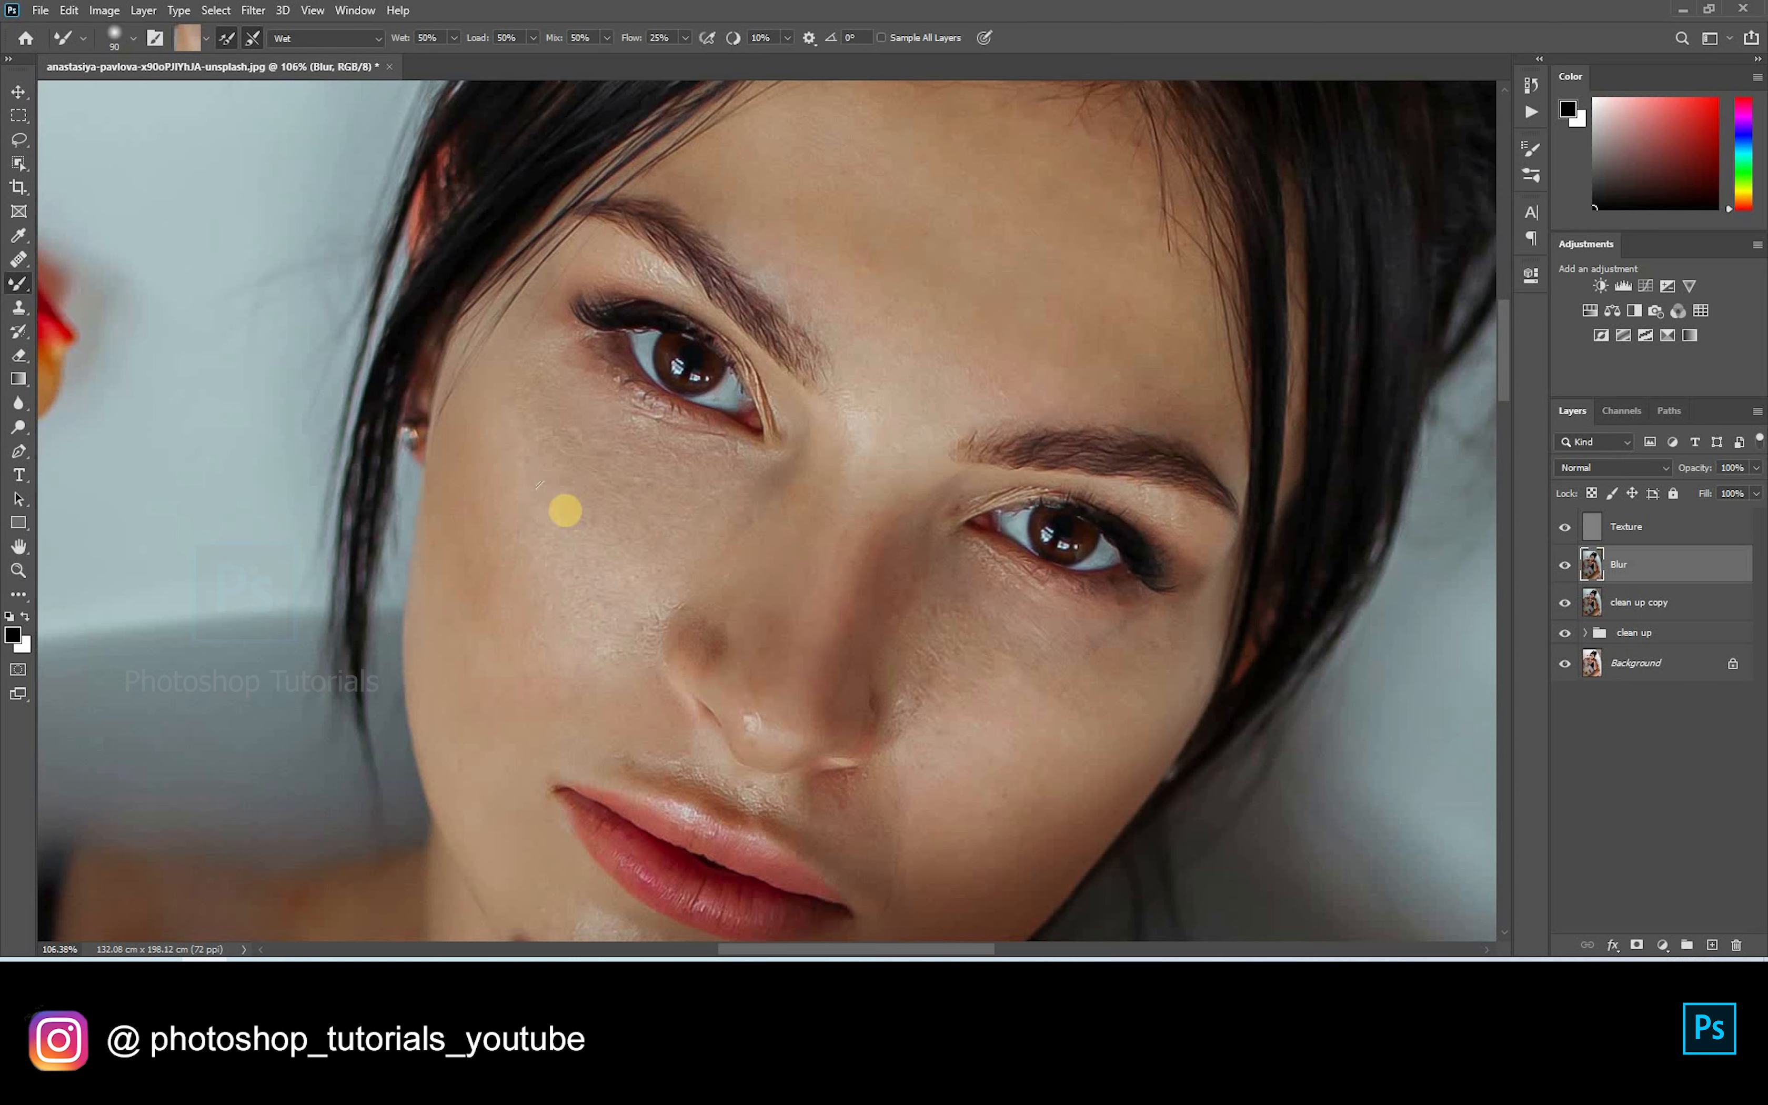
# Step: Enlarge the Mixer Brush to 150 and smooth the tones across the middle of the left cheek
pyautogui.press(']')
pyautogui.press(']')
pyautogui.press(']')
pyautogui.keyDown('alt'); pyautogui.click(497, 558); pyautogui.keyUp('alt')
pyautogui.moveTo(497, 558)
pyautogui.mouseDown()
pyautogui.moveTo(551, 615)
pyautogui.moveTo(644, 576)
pyautogui.moveTo(603, 657)
pyautogui.mouseUp()
pyautogui.moveTo(651, 503)
pyautogui.mouseDown()
pyautogui.moveTo(643, 485)
pyautogui.moveTo(643, 525)
pyautogui.moveTo(707, 553)
pyautogui.moveTo(720, 451)
pyautogui.moveTo(643, 678)
pyautogui.mouseUp()
# Step: Blend the skin tones on the forehead and along the nose with the Mixer Brush, resampling the color for each area
pyautogui.keyDown('alt'); pyautogui.click(699, 450); pyautogui.keyUp('alt')
pyautogui.moveTo(636, 401)
pyautogui.mouseDown()
pyautogui.moveTo(615, 406)
pyautogui.moveTo(773, 491)
pyautogui.moveTo(794, 560)
pyautogui.moveTo(948, 609)
pyautogui.mouseUp()
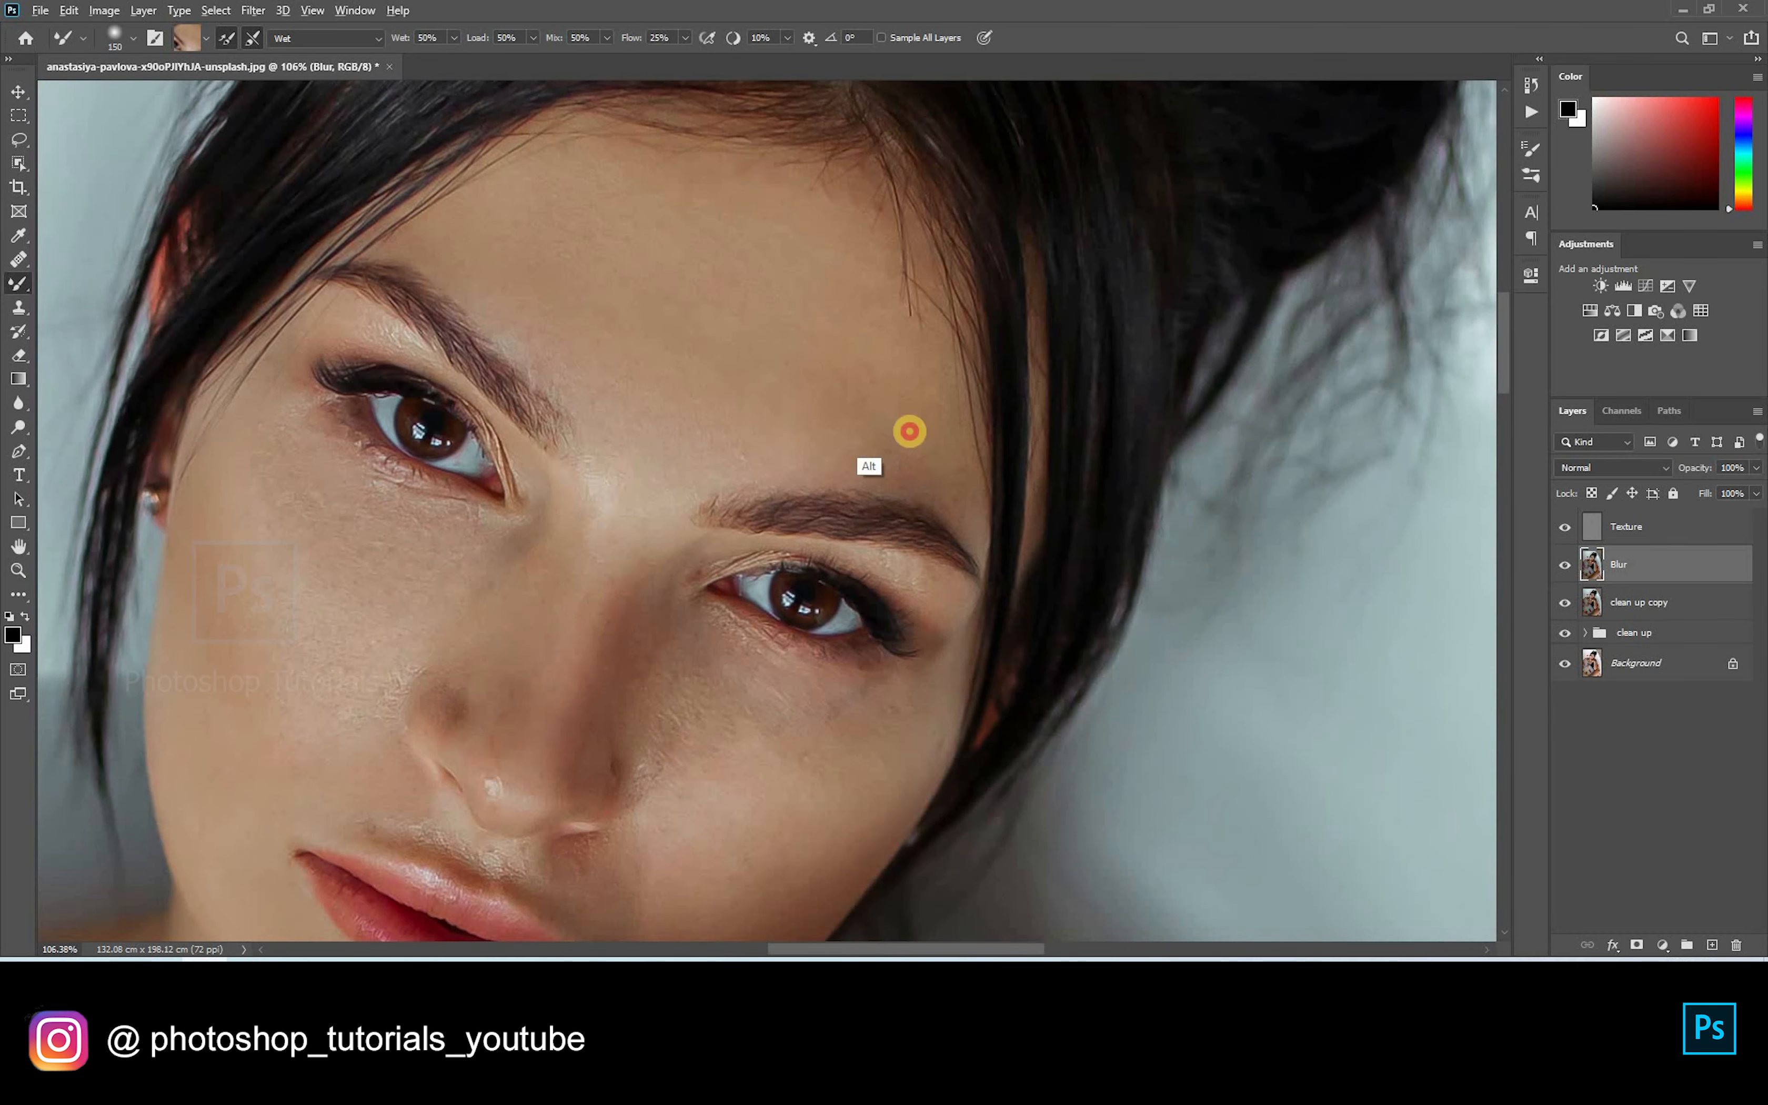
pyautogui.keyDown('alt'); pyautogui.click(922, 410); pyautogui.keyUp('alt')
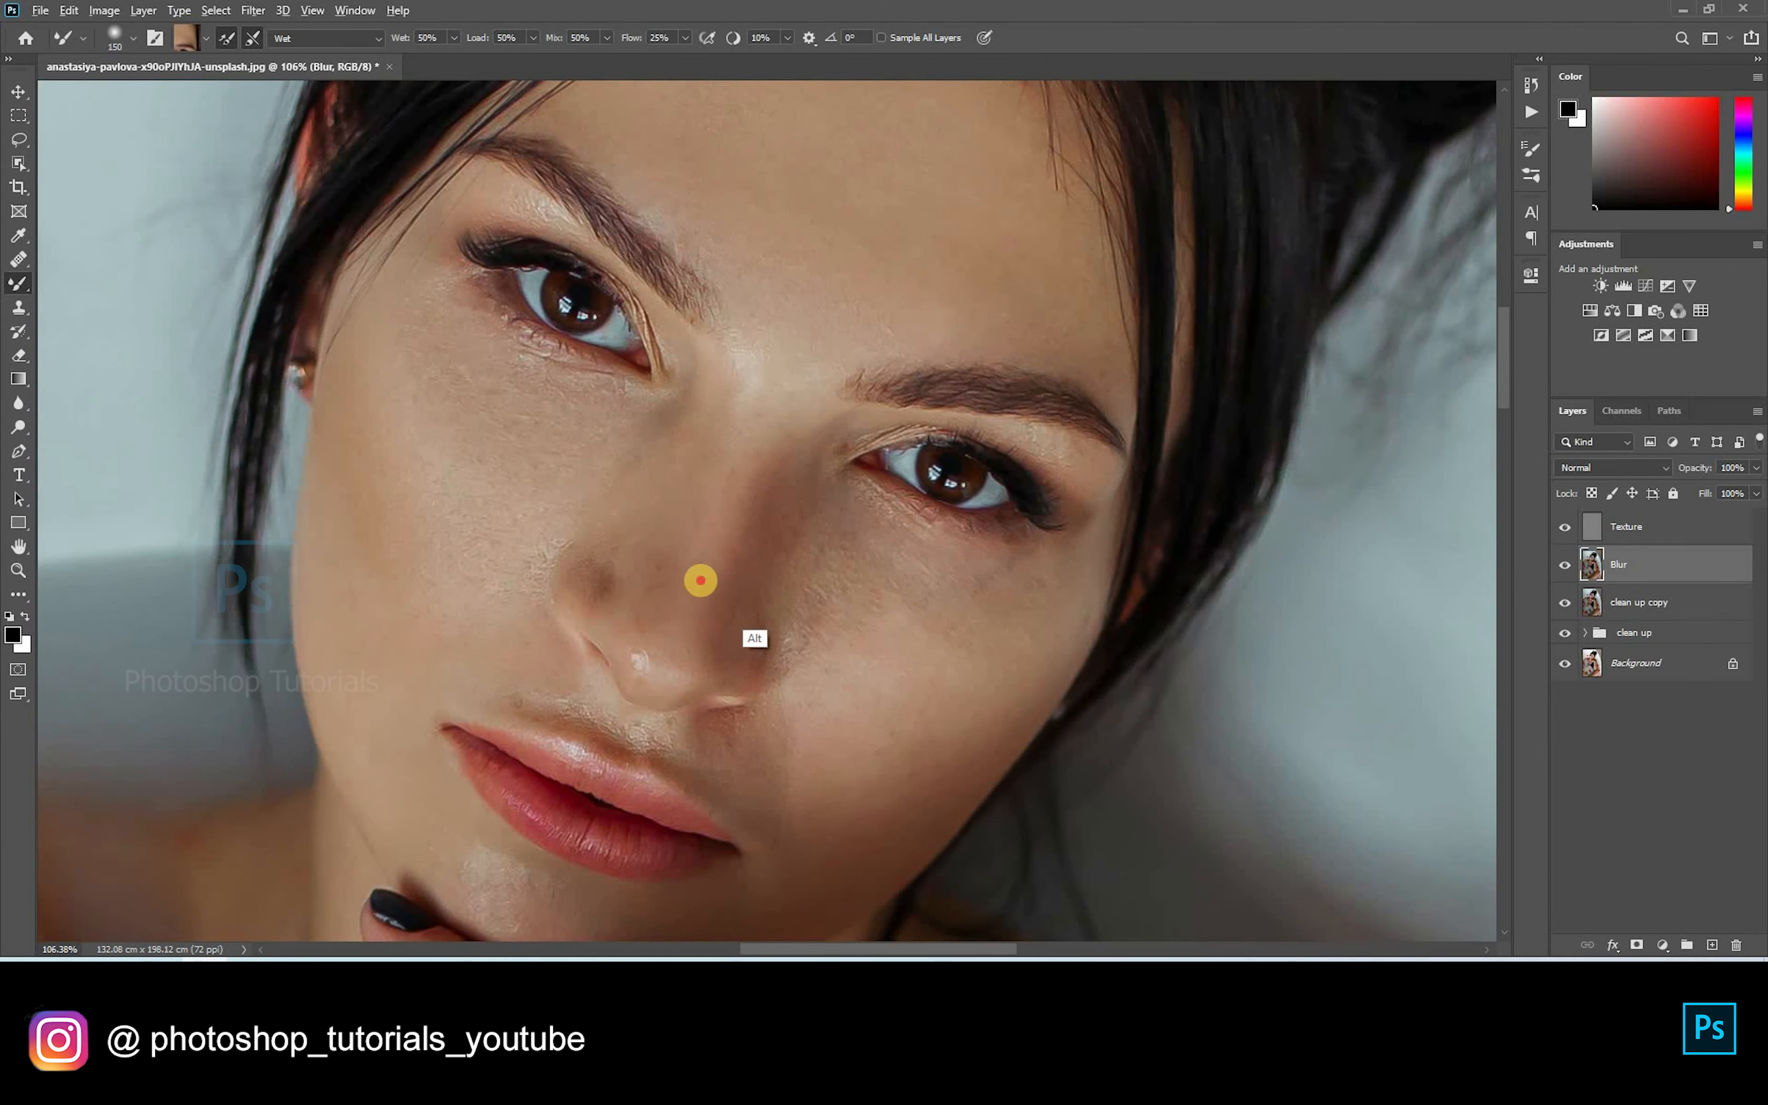
pyautogui.keyDown('alt'); pyautogui.click(771, 405); pyautogui.keyUp('alt')
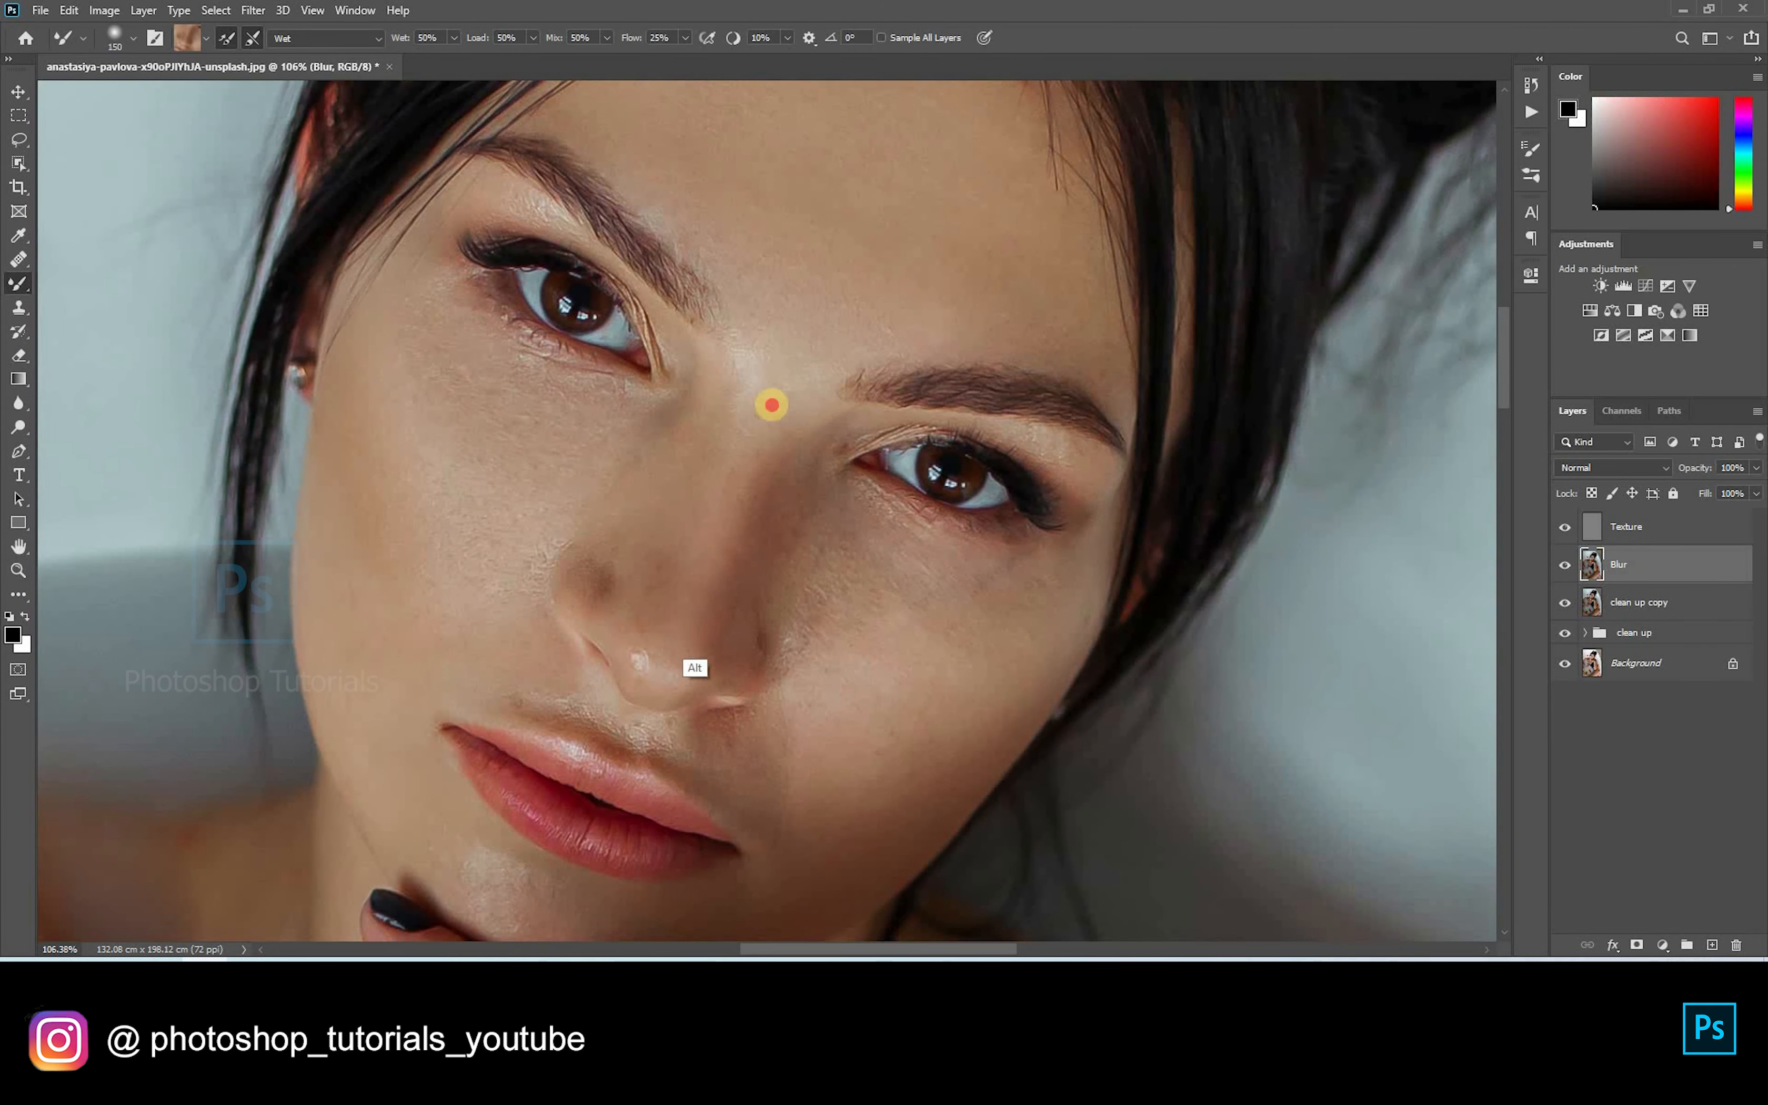
pyautogui.keyDown('alt'); pyautogui.click(596, 574); pyautogui.keyUp('alt')
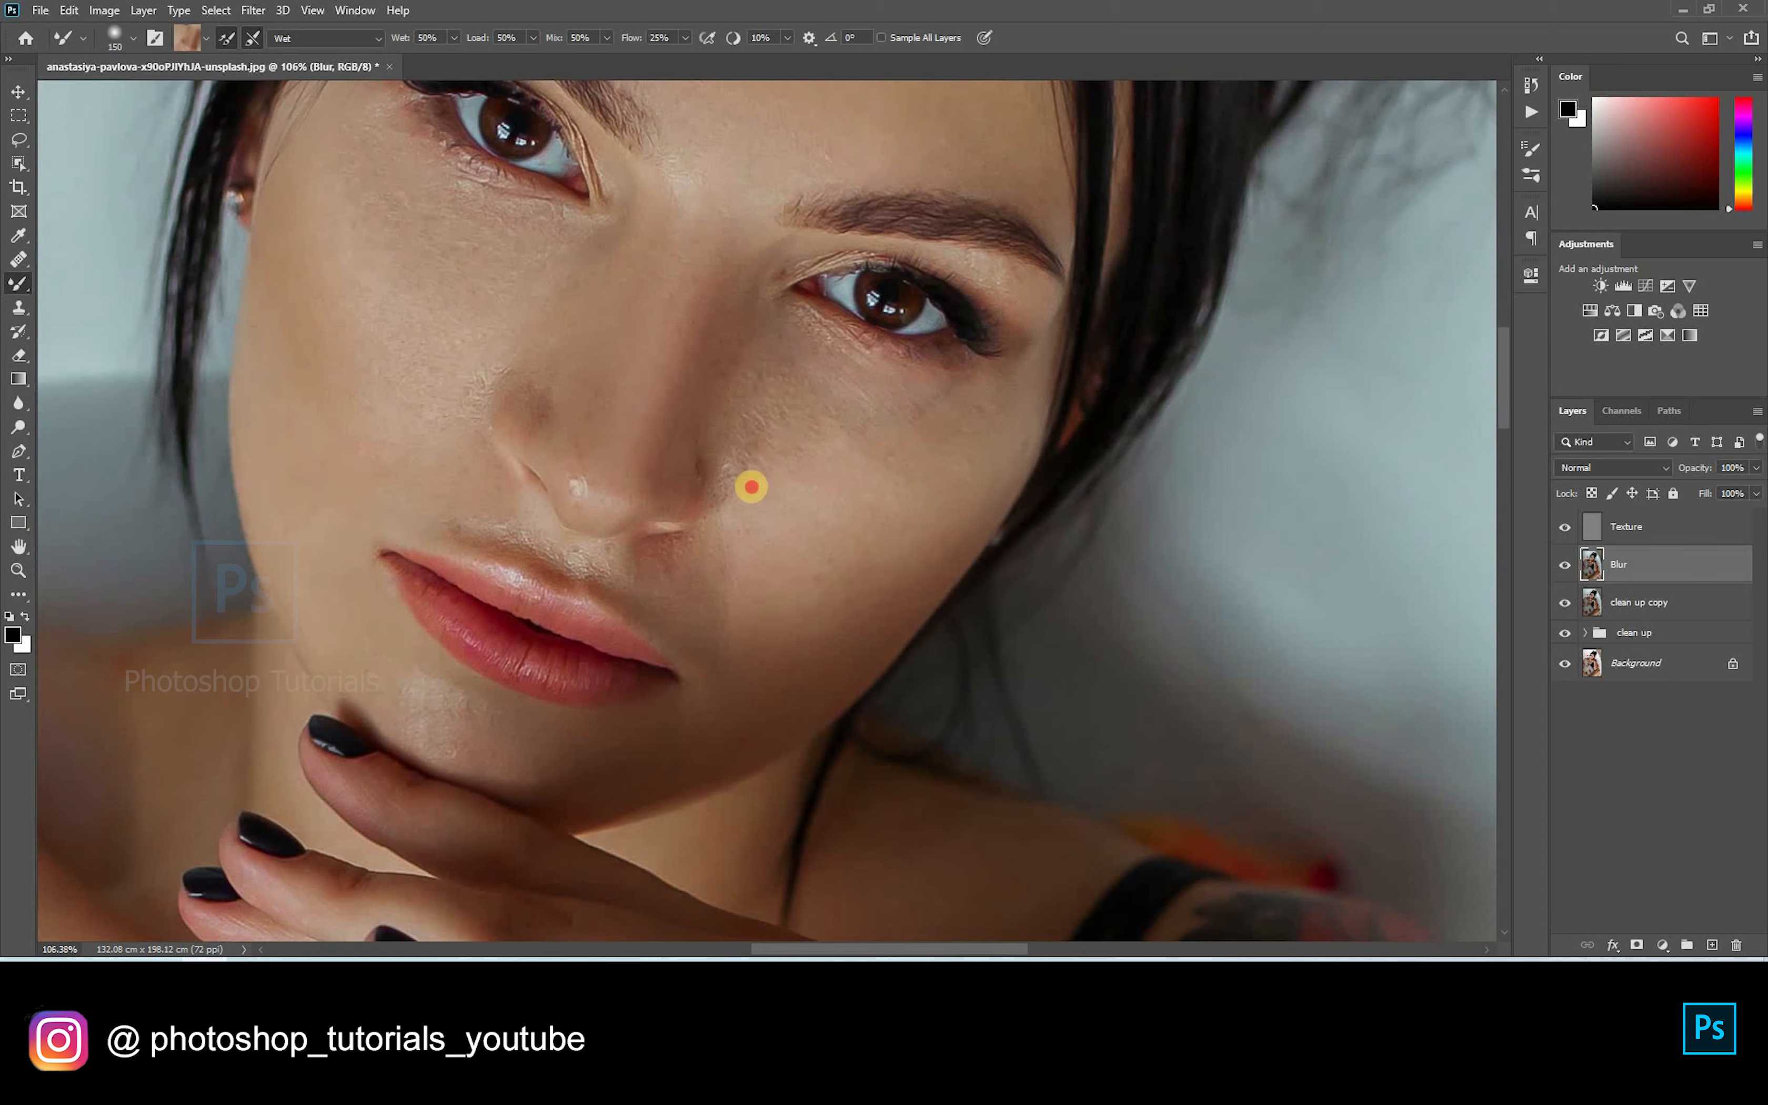
# Step: Smooth the right cheek down to the jaw beside the mouth with the Mixer Brush
pyautogui.click(952, 416)
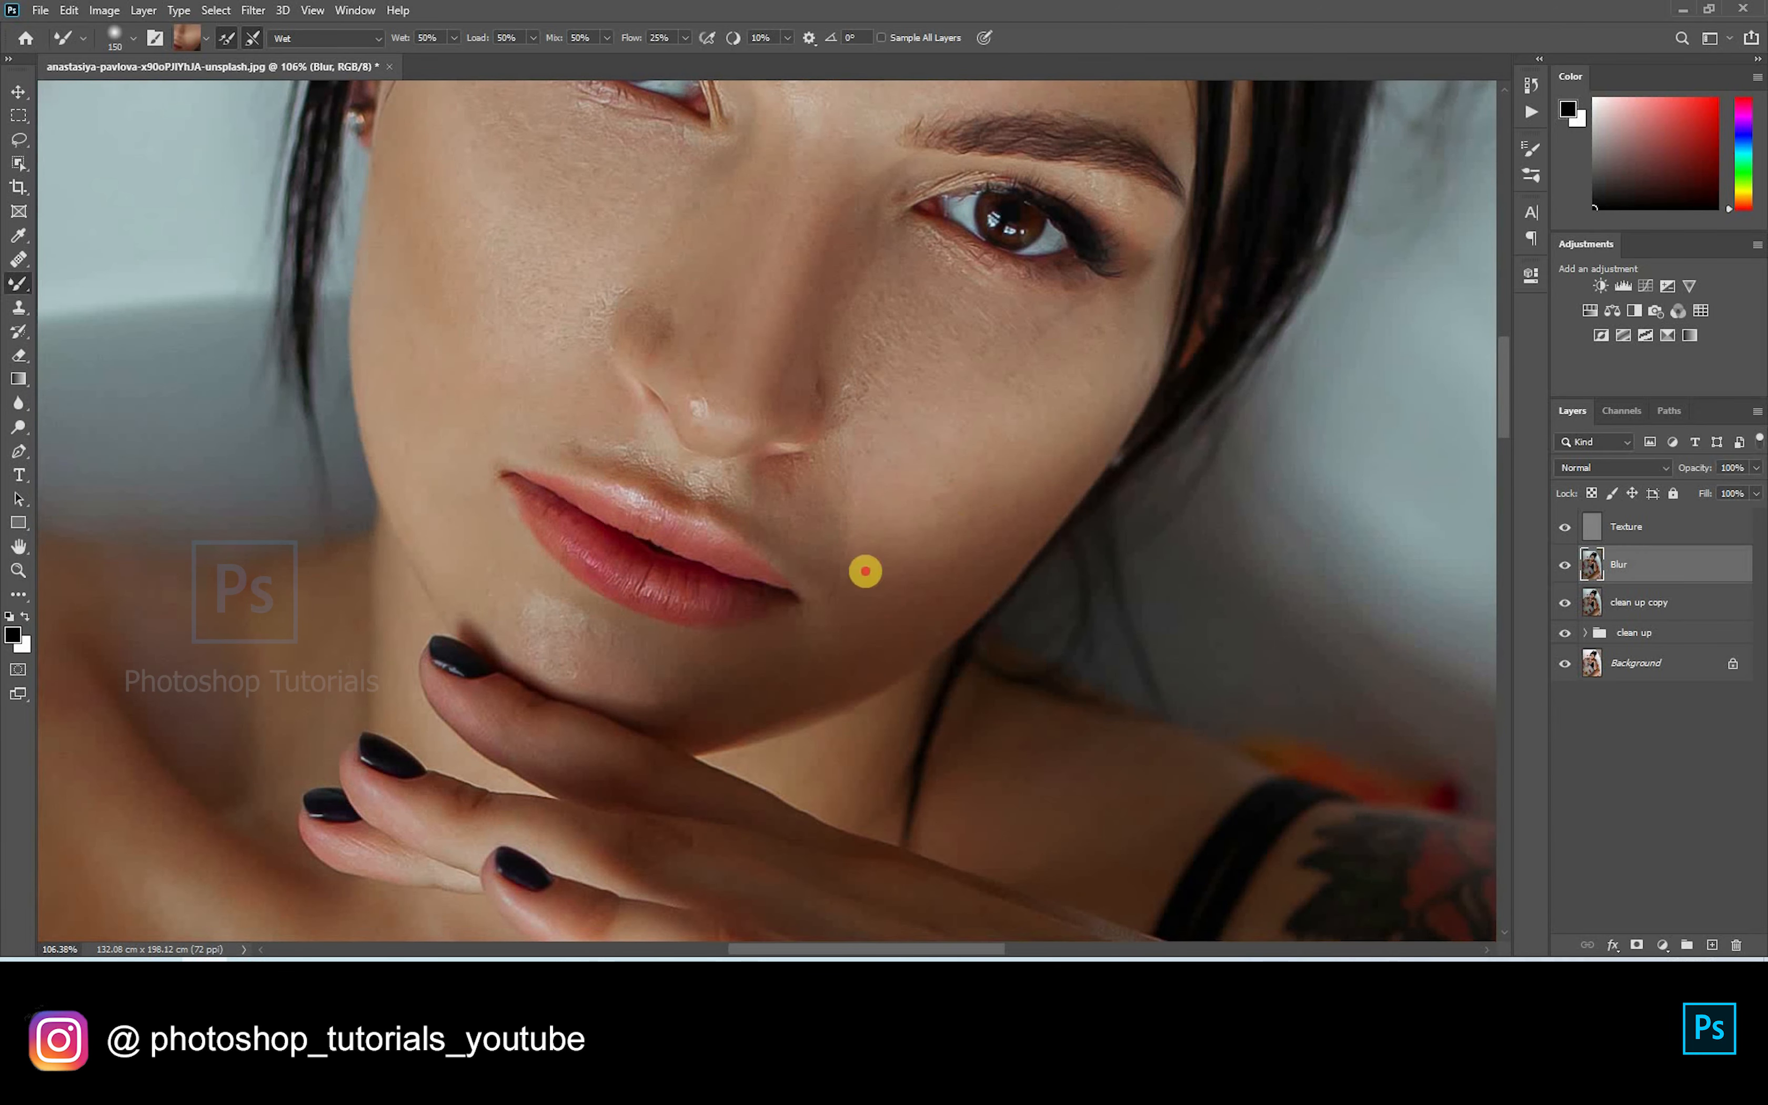
pyautogui.click(886, 643)
pyautogui.moveTo(1094, 419)
pyautogui.mouseDown()
pyautogui.moveTo(989, 415)
pyautogui.moveTo(886, 505)
pyautogui.mouseUp()
pyautogui.click(1017, 426)
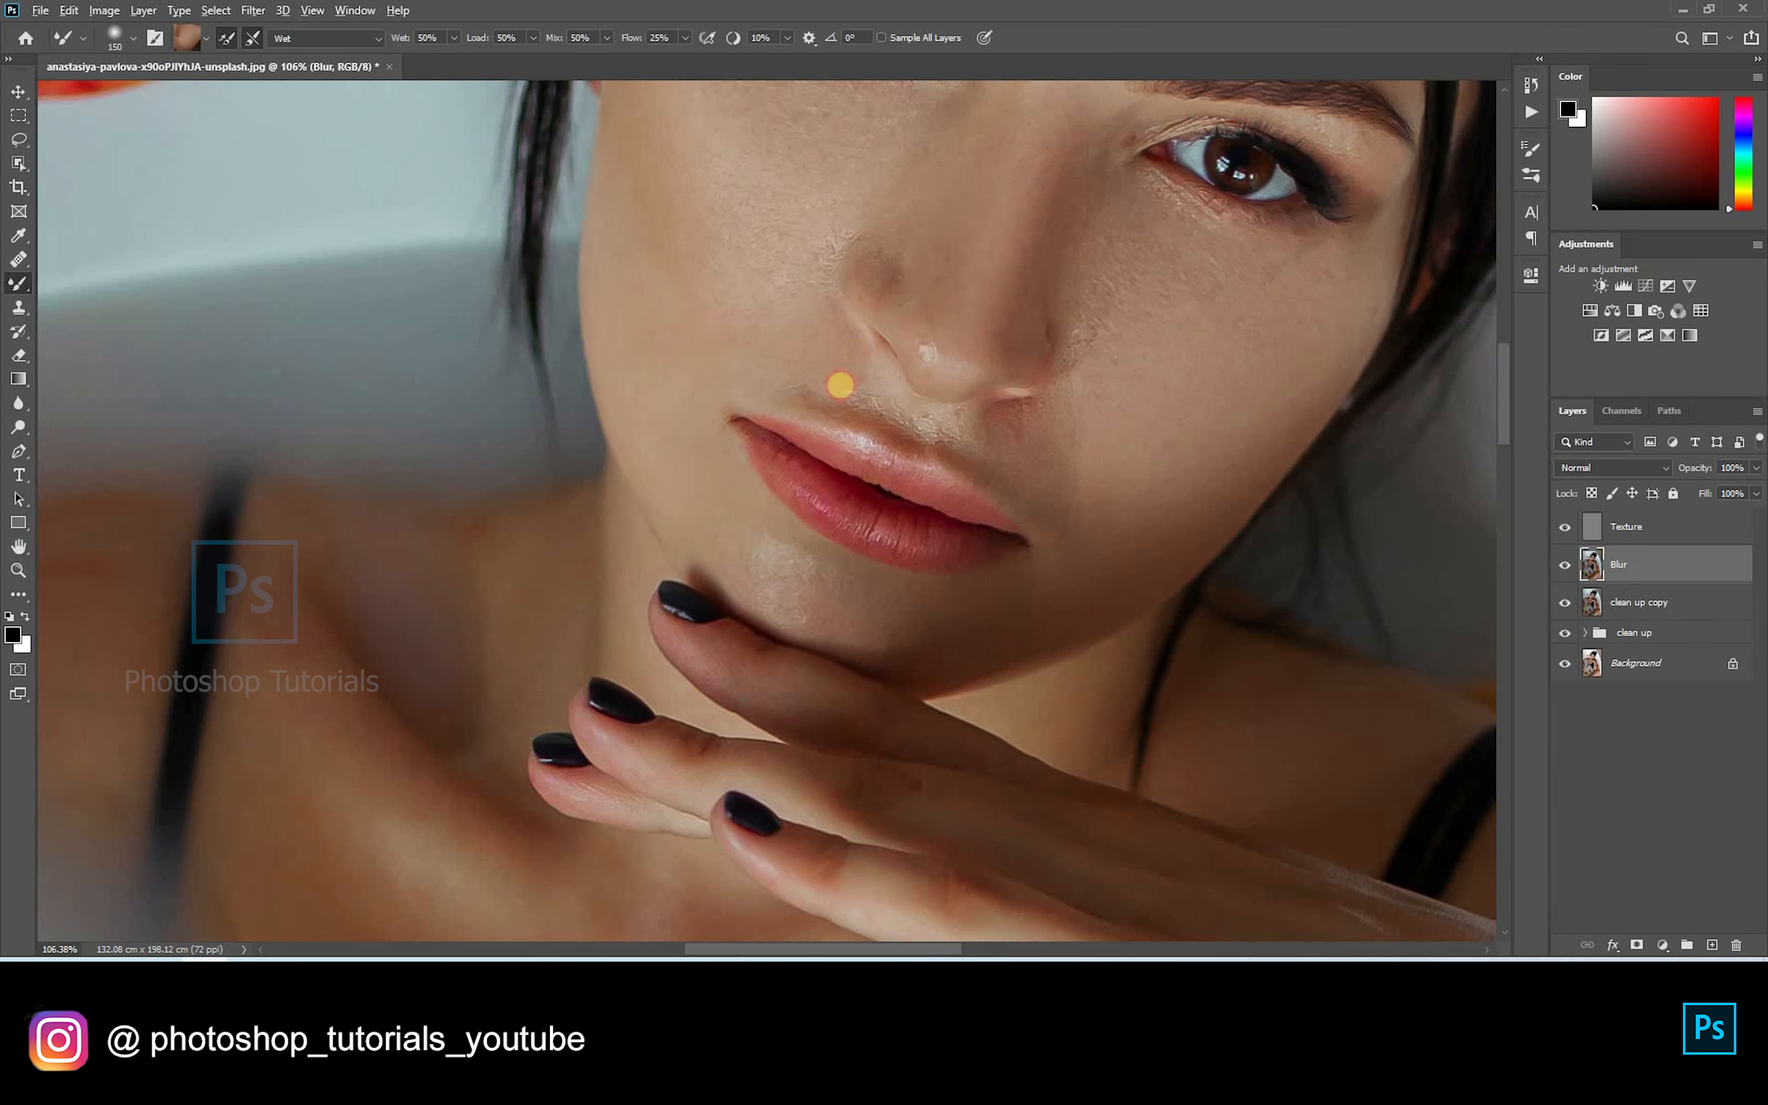
# Step: Blend the skin above the upper lip and across the chin on the "Blur" layer with the Mixer Brush, resampling nearby tones
pyautogui.keyDown('alt'); pyautogui.click(903, 418); pyautogui.keyUp('alt')
pyautogui.moveTo(919, 415); pyautogui.dragTo(1009, 460)
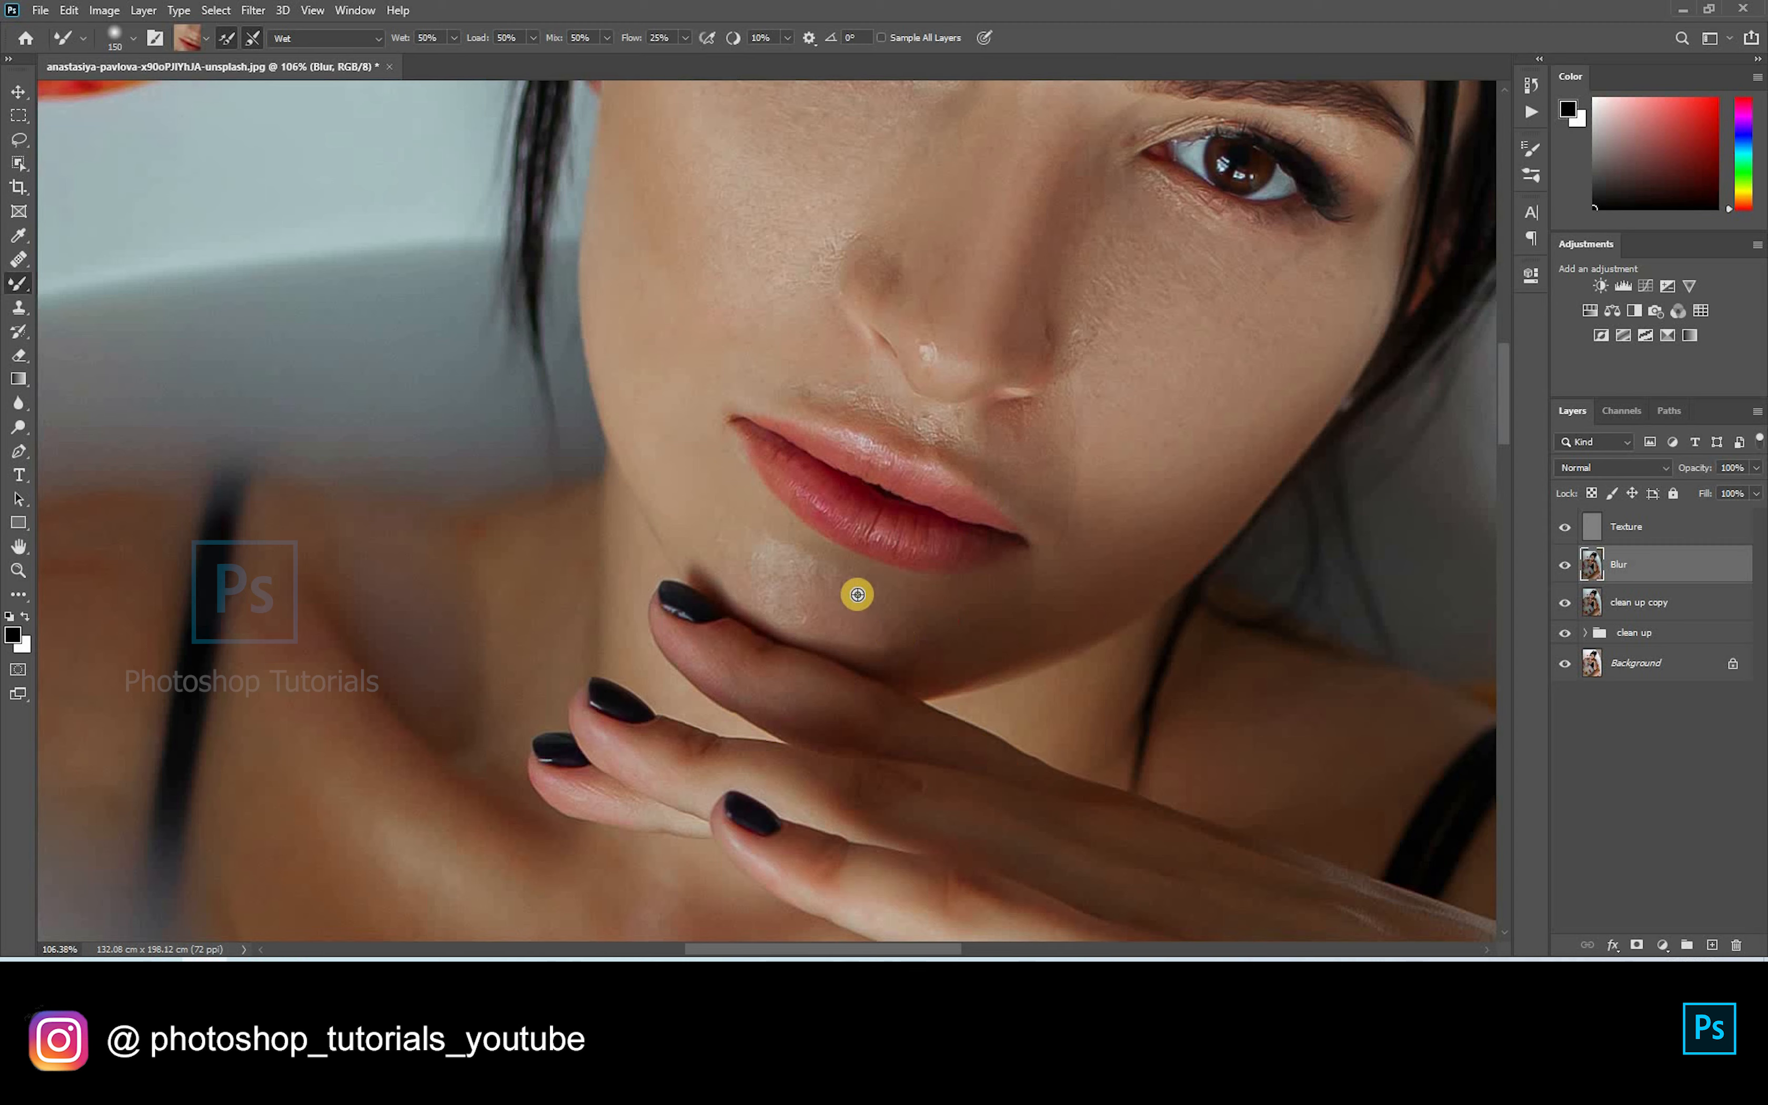
pyautogui.keyDown('alt'); pyautogui.click(716, 516); pyautogui.keyUp('alt')
pyautogui.moveTo(806, 577); pyautogui.dragTo(732, 548)
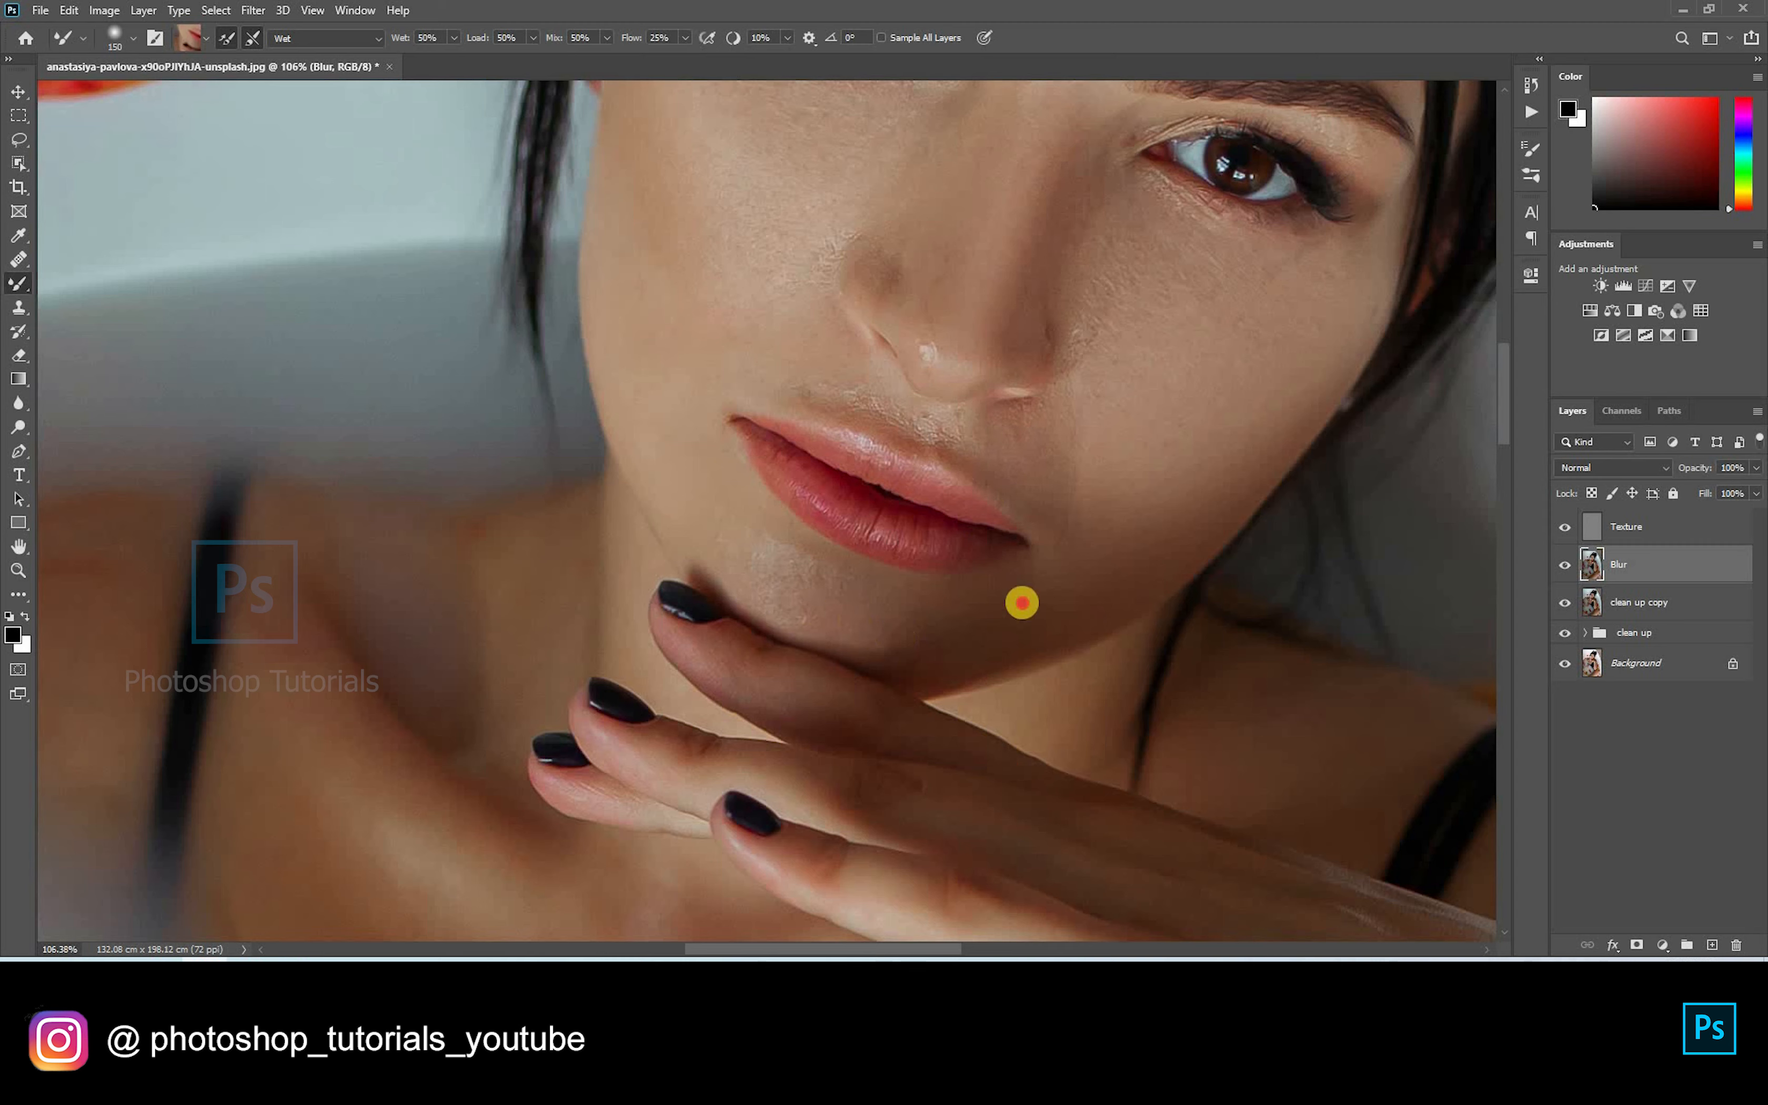
pyautogui.moveTo(968, 630); pyautogui.dragTo(898, 630)
pyautogui.keyDown('alt'); pyautogui.click(819, 597); pyautogui.keyUp('alt')
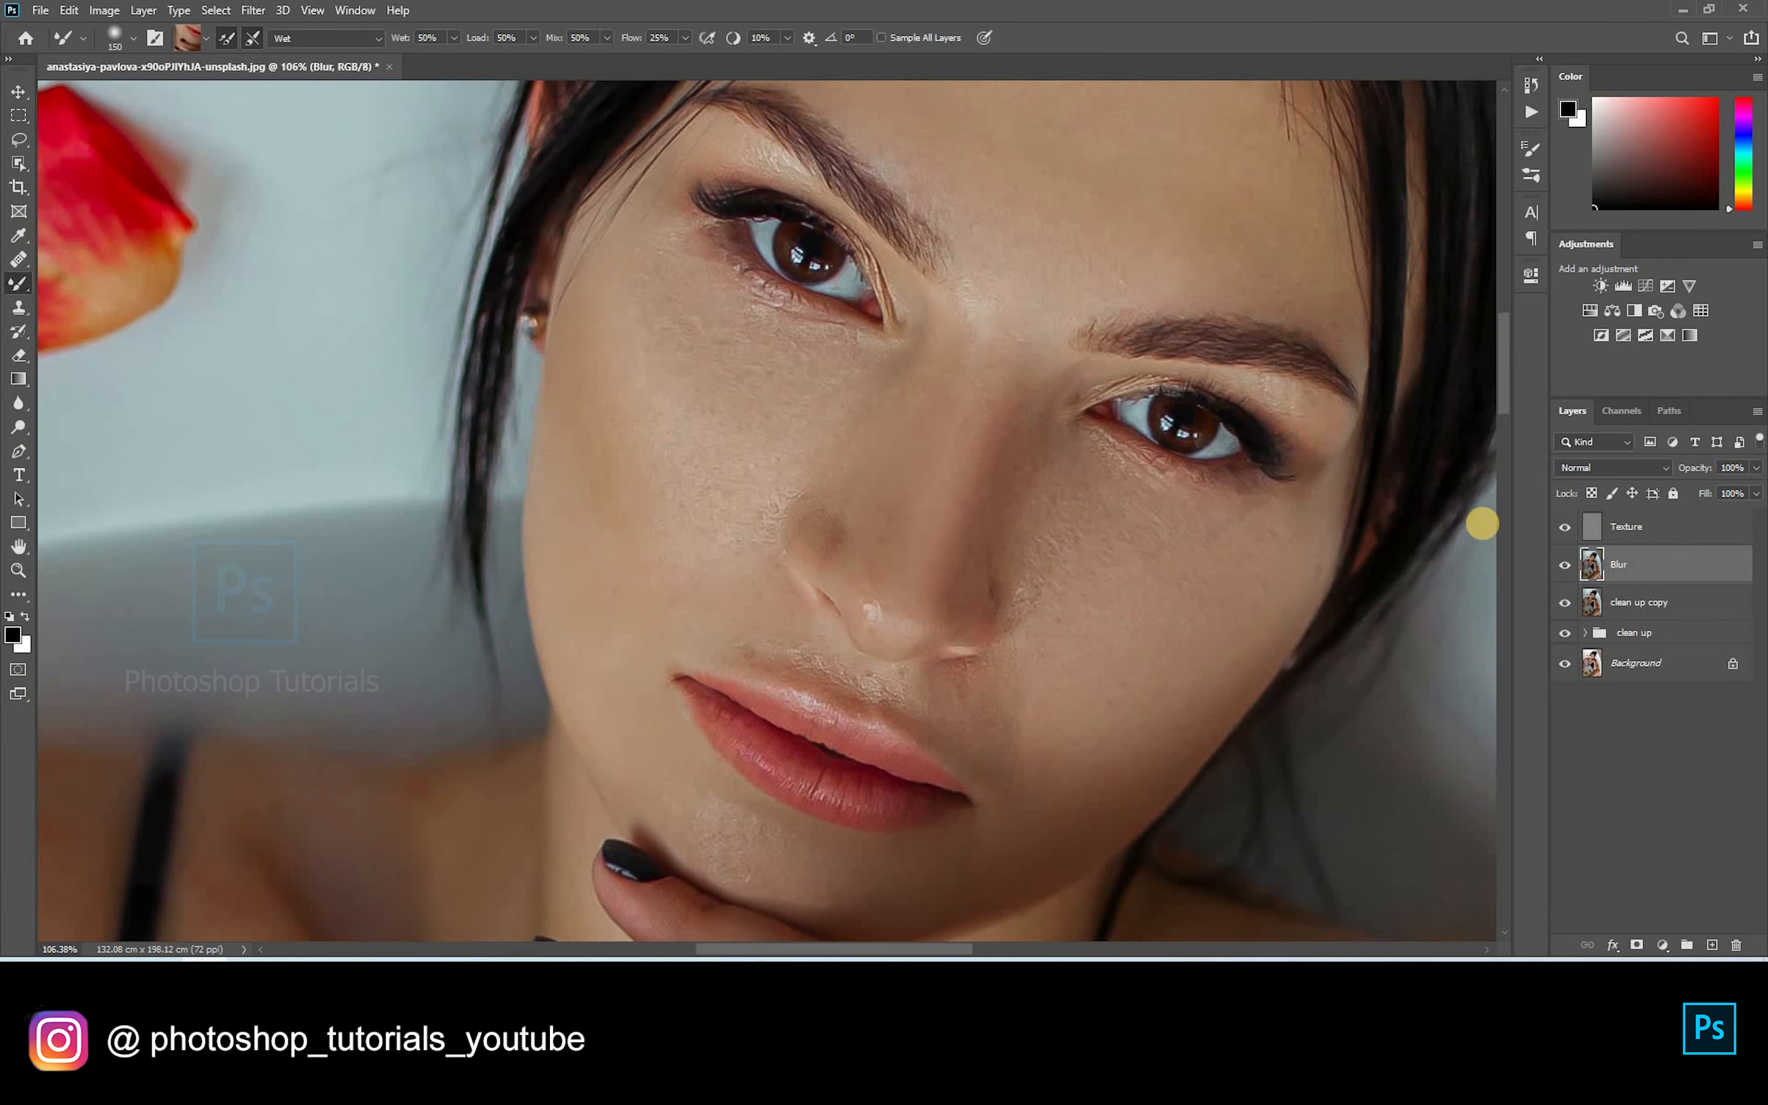
# Step: Switch to the "Texture" layer and smooth the rough skin texture below the left eye and down the left cheek with the Mixer Brush
pyautogui.hotkey('alt', ']')
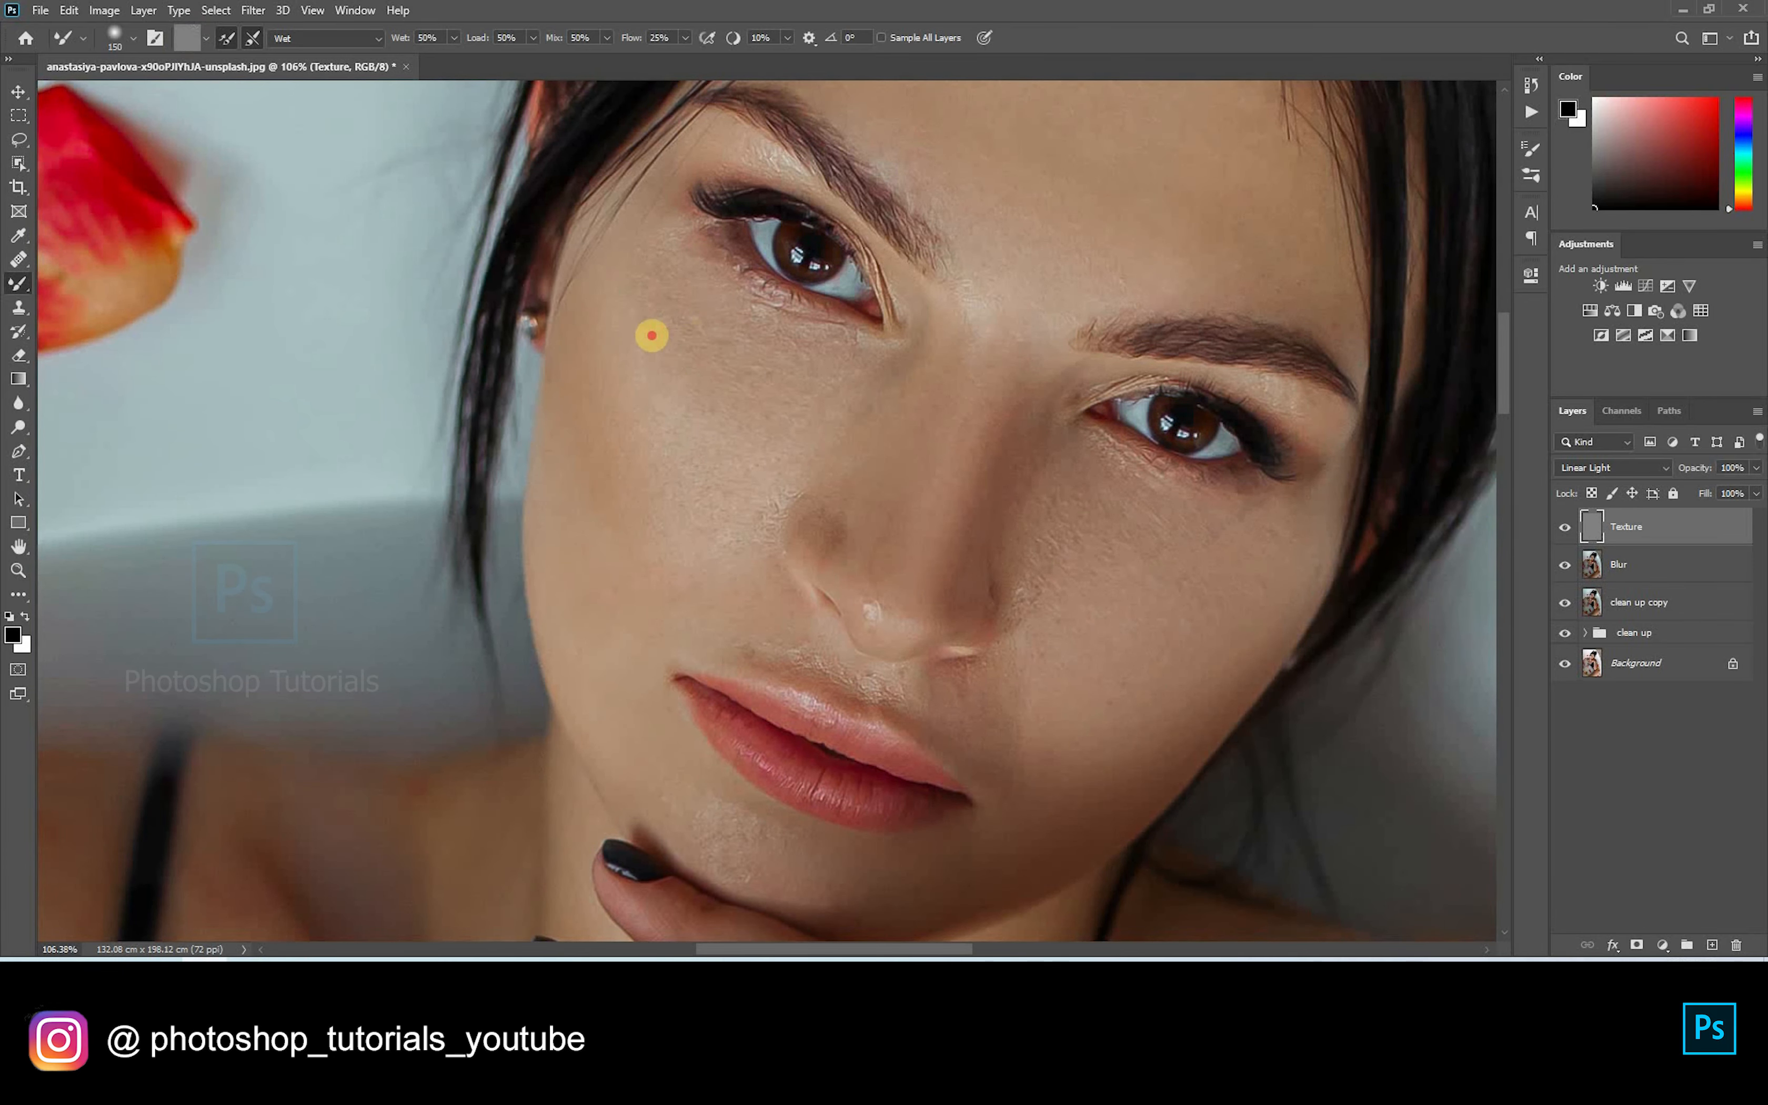
pyautogui.moveTo(650, 302); pyautogui.dragTo(644, 284)
pyautogui.moveTo(709, 359); pyautogui.dragTo(675, 340)
pyautogui.moveTo(824, 374)
pyautogui.mouseDown()
pyautogui.moveTo(755, 363)
pyautogui.moveTo(851, 382)
pyautogui.moveTo(796, 378)
pyautogui.mouseUp()
pyautogui.moveTo(696, 451)
pyautogui.mouseDown()
pyautogui.moveTo(725, 553)
pyautogui.moveTo(757, 549)
pyautogui.mouseUp()
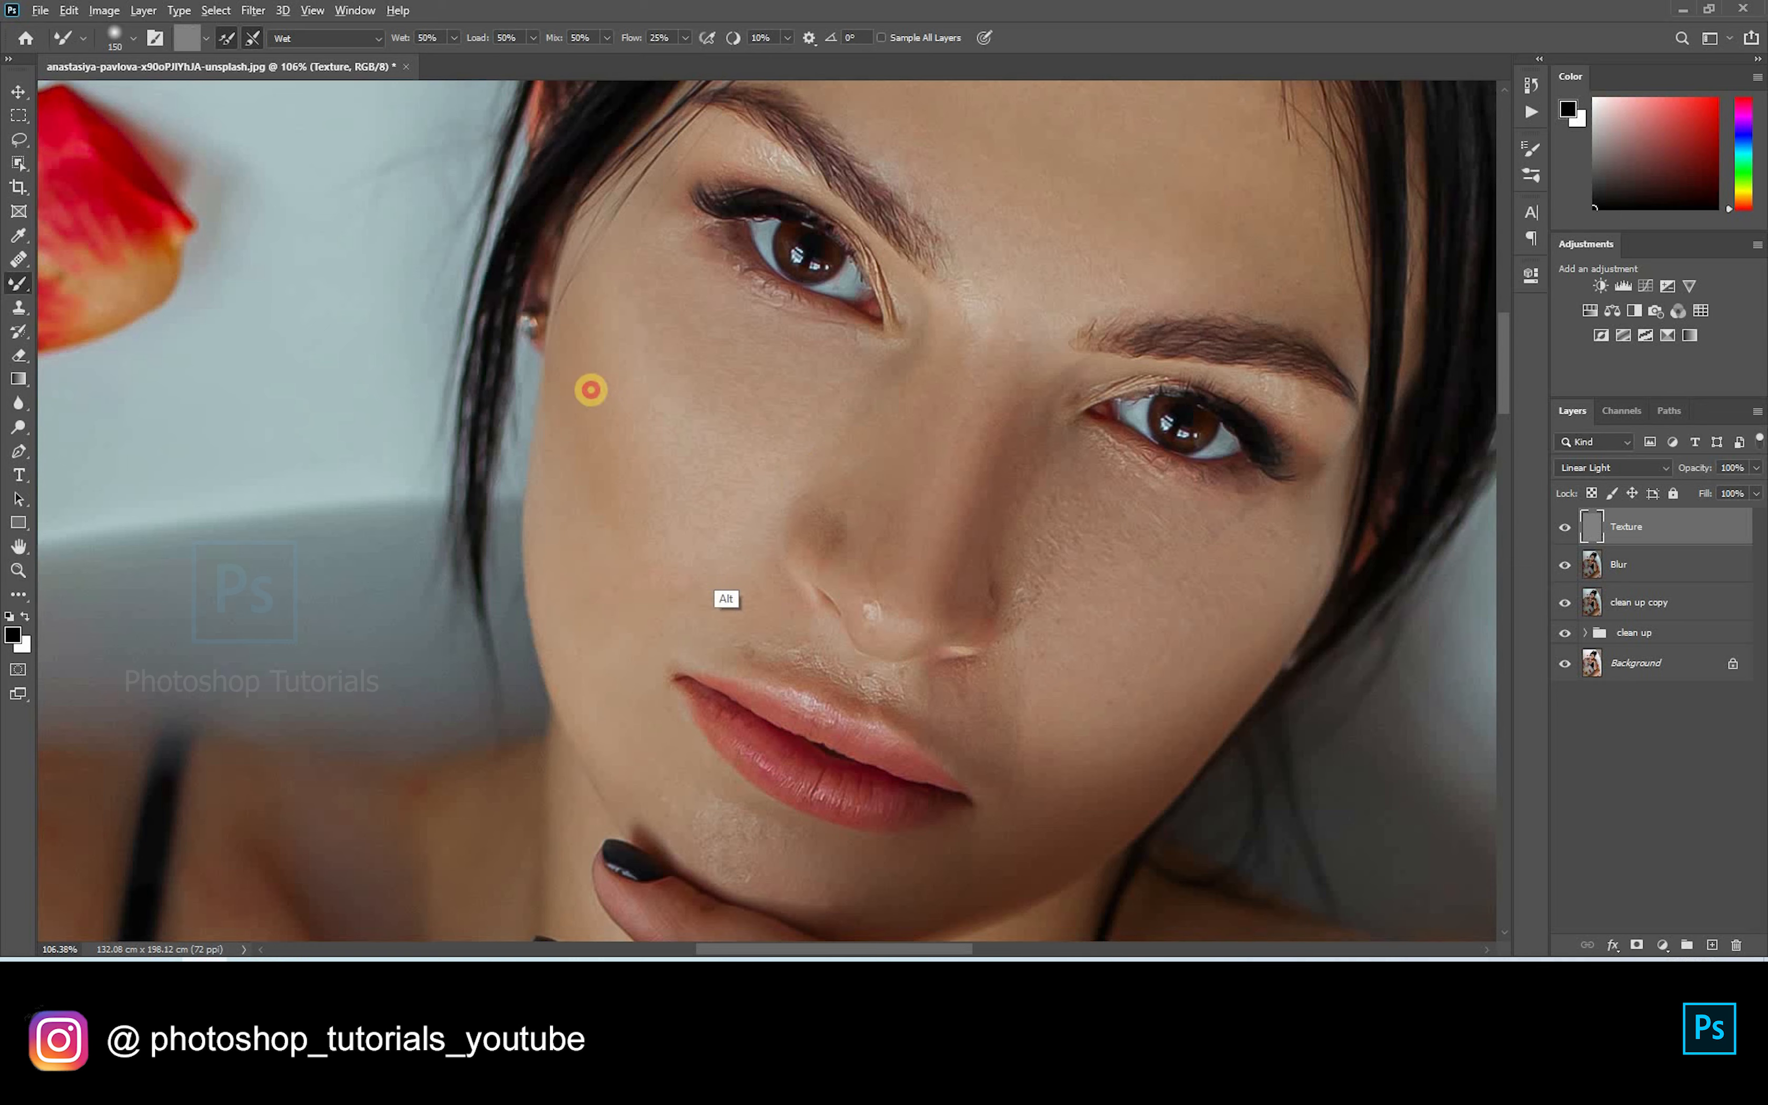
pyautogui.moveTo(818, 506)
pyautogui.mouseDown()
pyautogui.moveTo(827, 558)
pyautogui.moveTo(833, 520)
pyautogui.mouseUp()
pyautogui.keyDown('alt'); pyautogui.click(835, 372); pyautogui.keyUp('alt')
pyautogui.moveTo(633, 280); pyautogui.dragTo(672, 238)
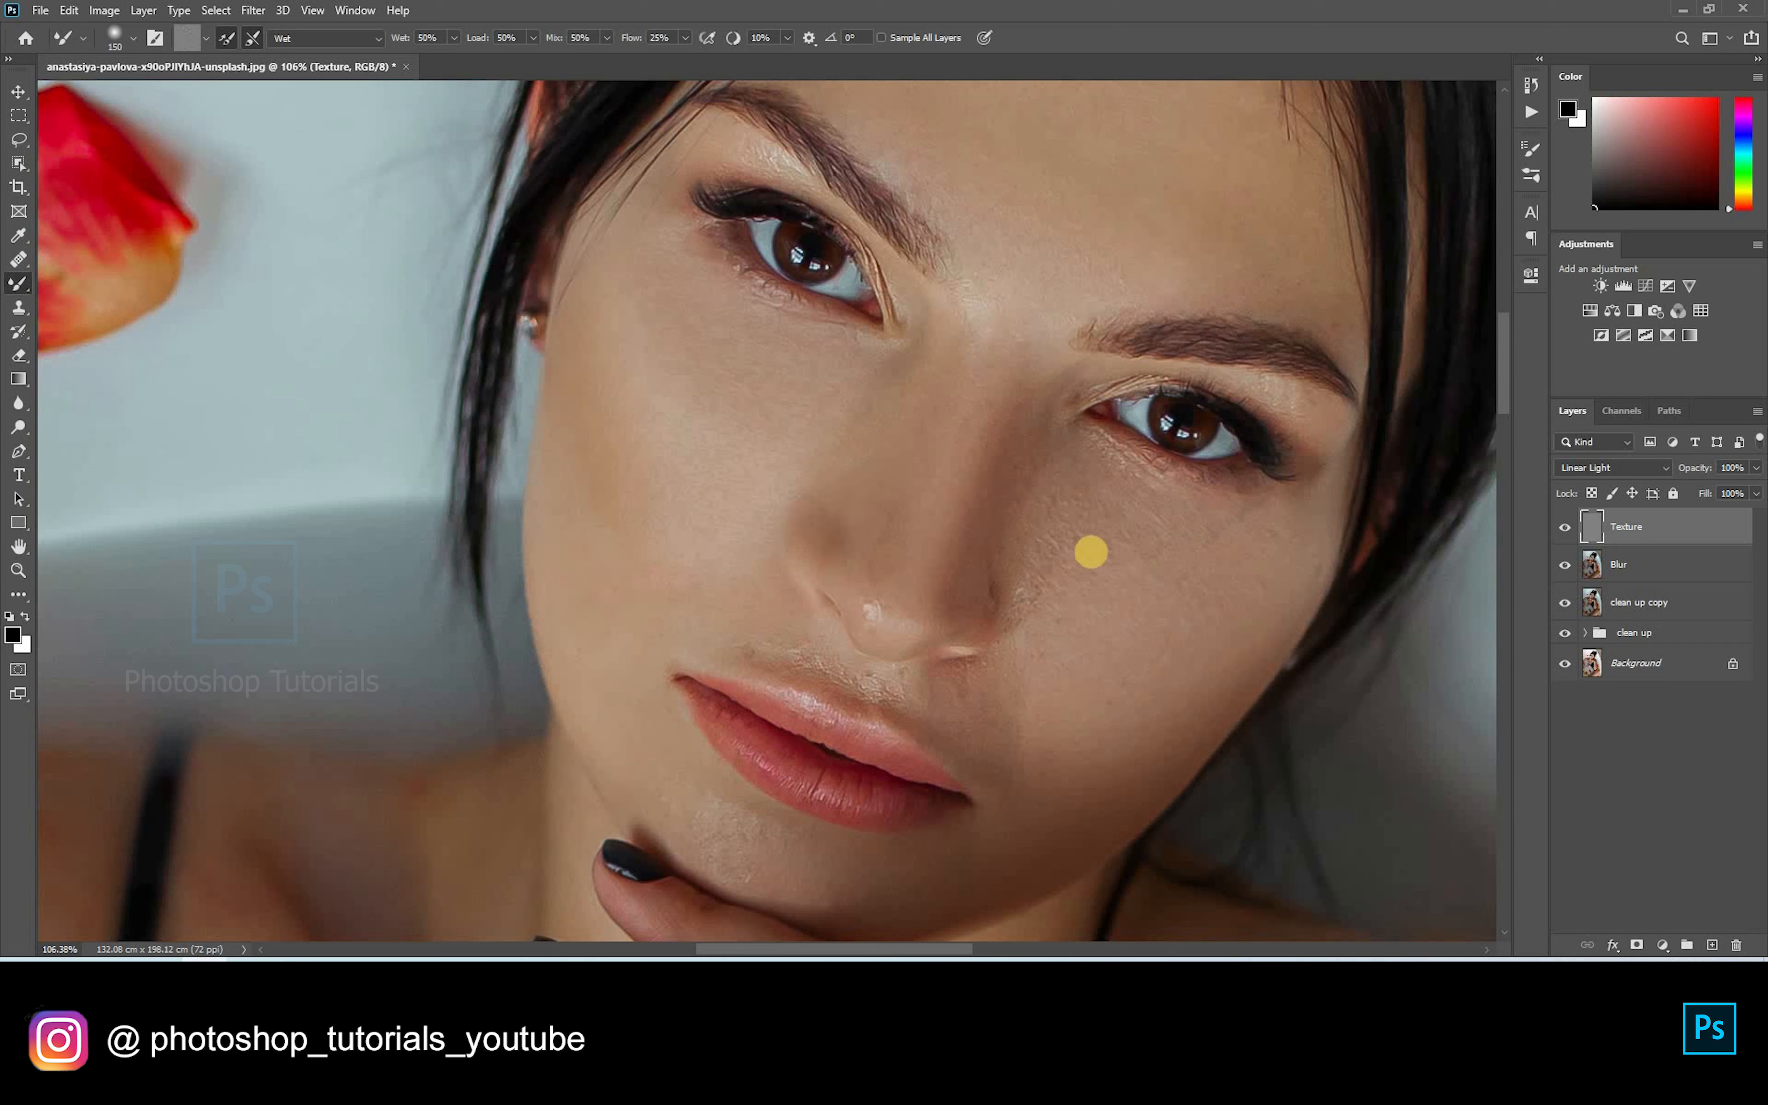
# Step: Smooth the skin texture beside the nose and across the right cheek, sampling clean texture nearby
pyautogui.keyDown('alt'); pyautogui.click(1064, 573); pyautogui.keyUp('alt')
pyautogui.moveTo(1044, 506); pyautogui.dragTo(1057, 504)
pyautogui.moveTo(1213, 604); pyautogui.dragTo(1250, 574)
# Step: Smooth the skin texture on the nose, above the upper lip and on the chin with the Mixer Brush
pyautogui.scroll(-3, 920, 547)
pyautogui.hscroll(-2, 919, 547)
pyautogui.click(825, 529)
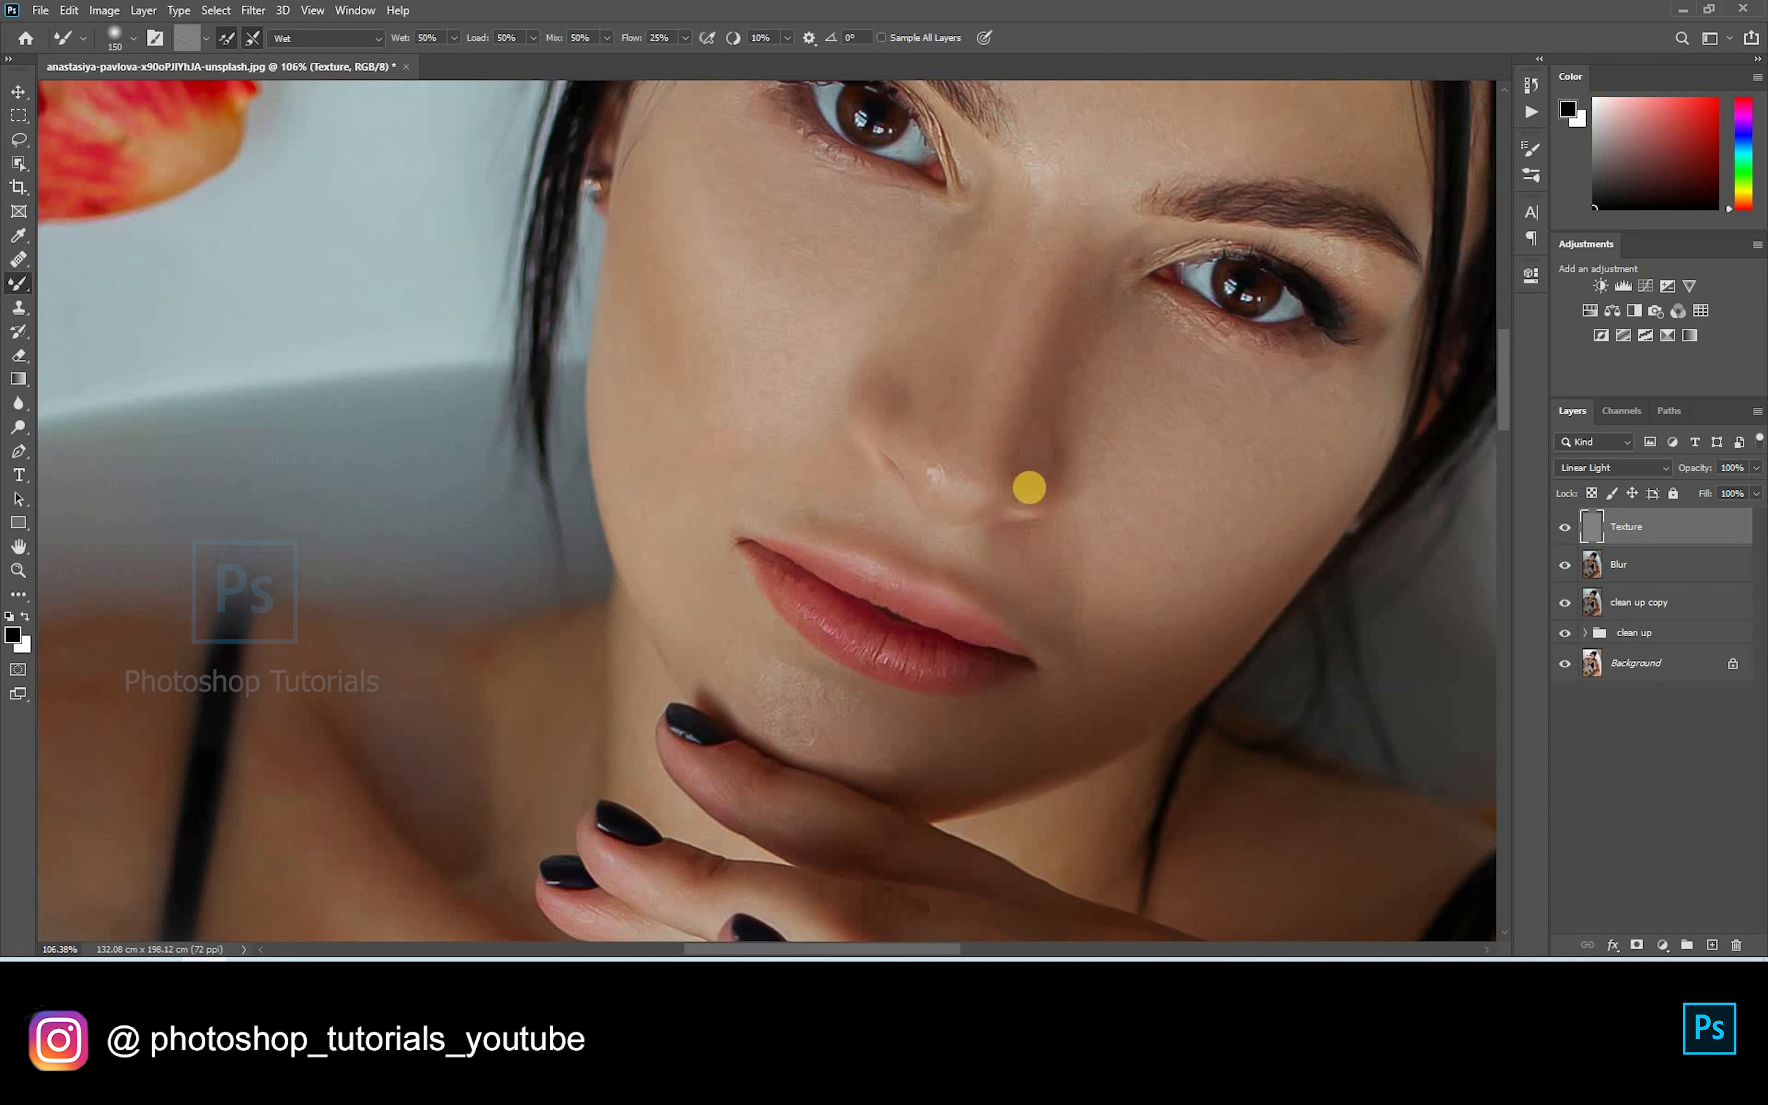
pyautogui.moveTo(1004, 418)
pyautogui.mouseDown()
pyautogui.moveTo(1059, 244)
pyautogui.moveTo(1090, 220)
pyautogui.mouseUp()
pyautogui.moveTo(931, 383); pyautogui.dragTo(885, 502)
pyautogui.moveTo(806, 712)
pyautogui.mouseDown()
pyautogui.moveTo(887, 488)
pyautogui.moveTo(917, 513)
pyautogui.moveTo(1015, 515)
pyautogui.moveTo(1167, 494)
pyautogui.mouseUp()
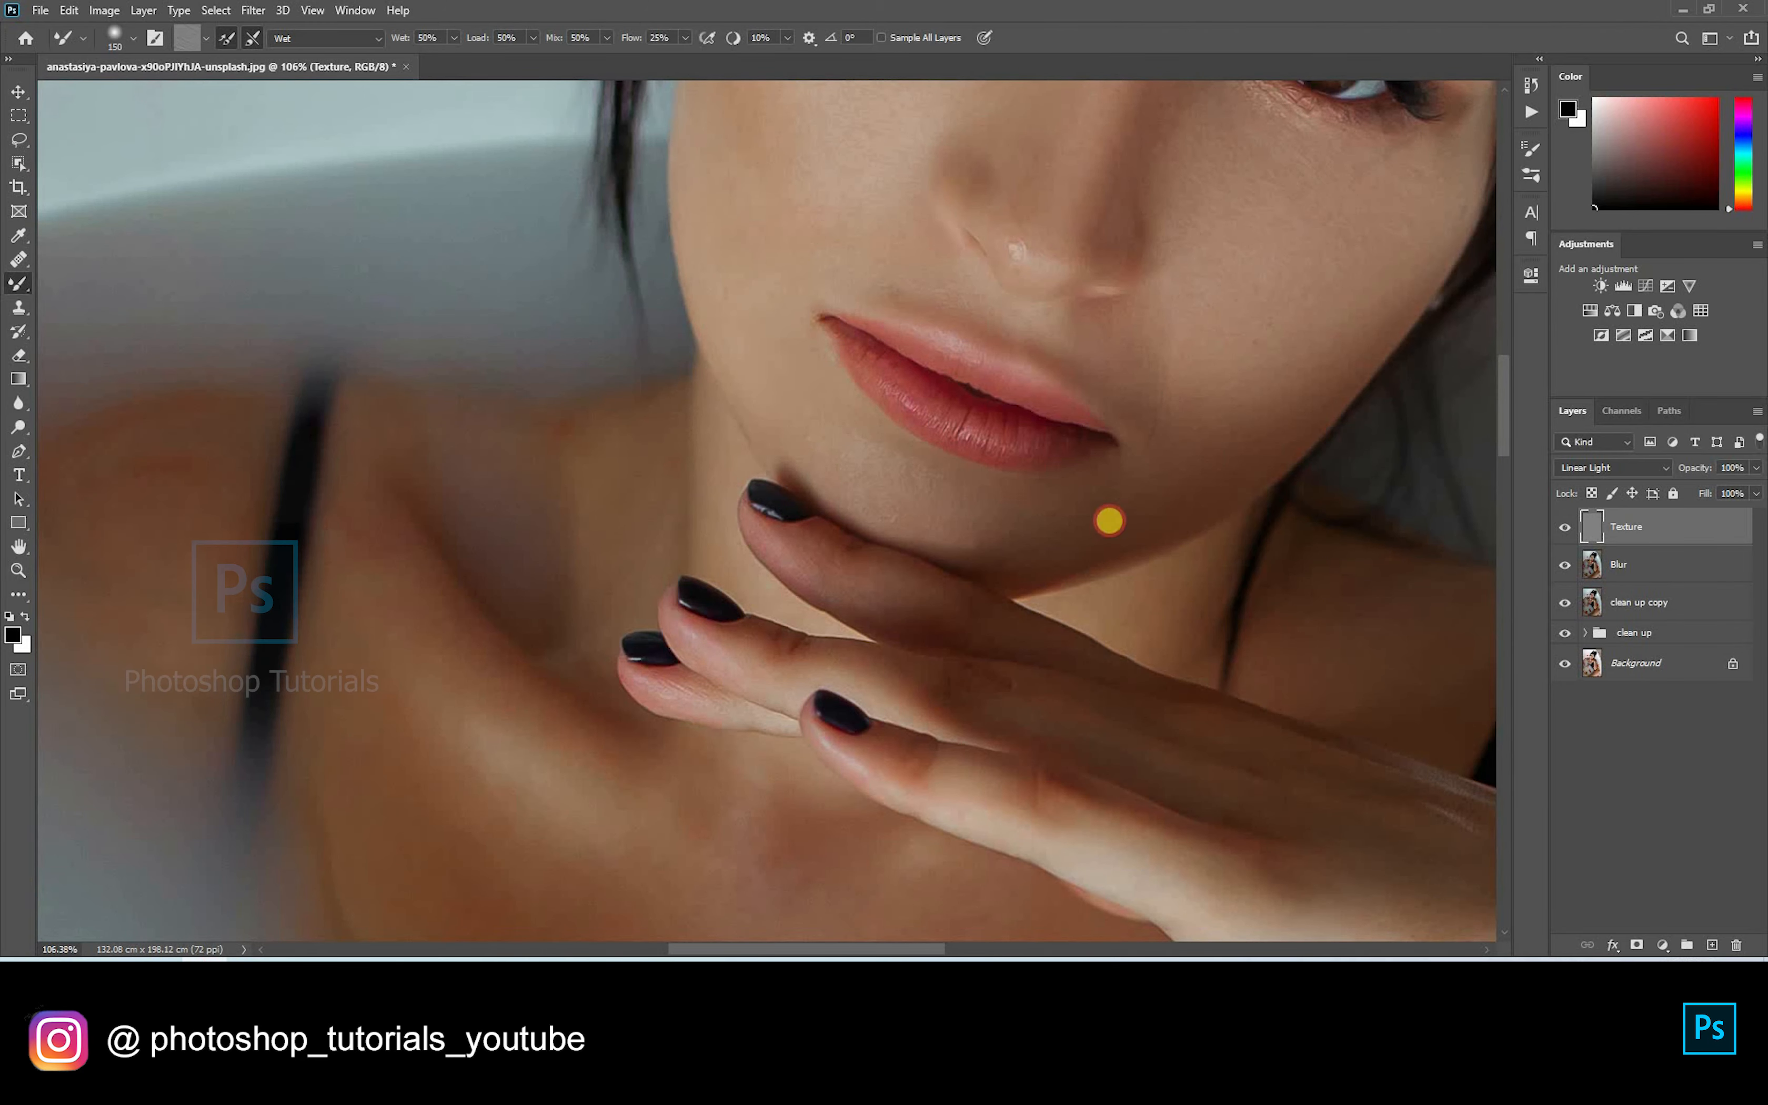
# Step: Return to the "Blur" layer, enlarge the Mixer Brush to 250 and blend the skin tones around the shoulder beside the bra strap
pyautogui.scroll(-5, 982, 504)
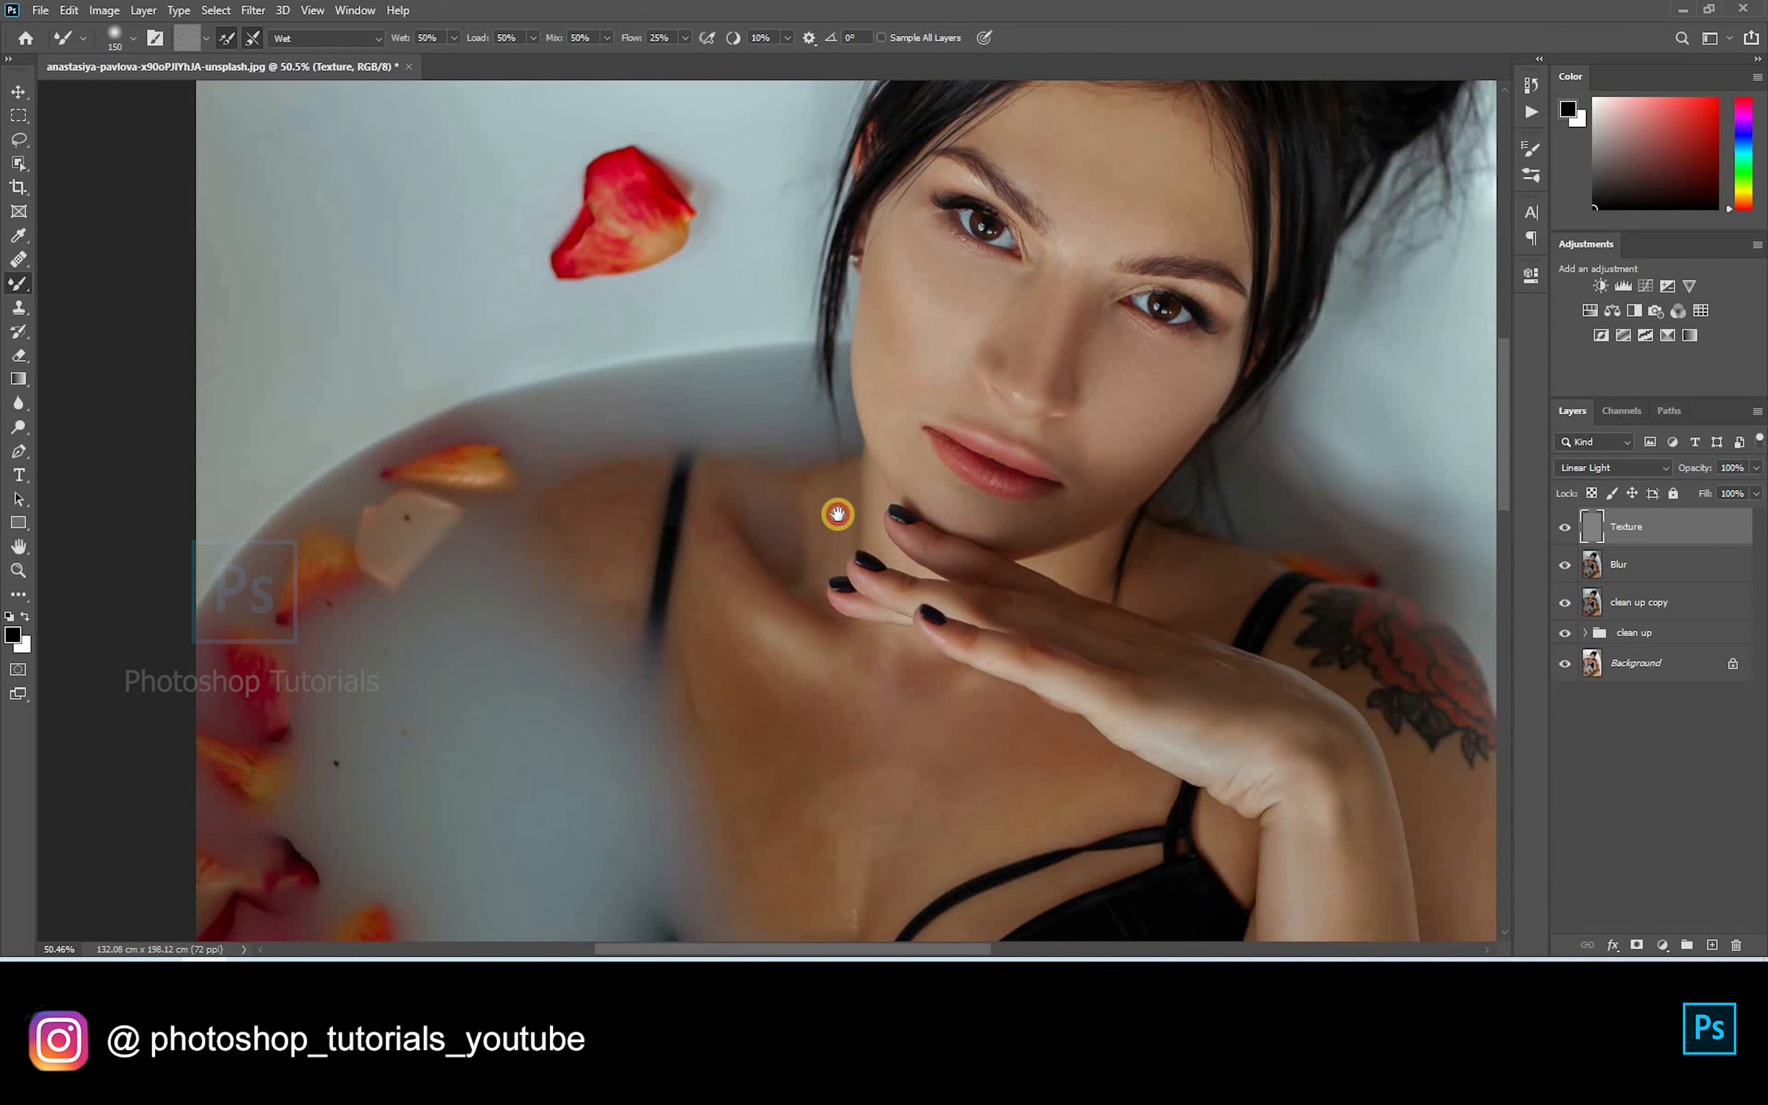
pyautogui.moveTo(771, 603)
pyautogui.mouseDown()
pyautogui.moveTo(667, 571)
pyautogui.moveTo(613, 476)
pyautogui.mouseUp()
pyautogui.press(']')
pyautogui.click(1596, 574)
pyautogui.press(']')
pyautogui.keyDown('alt'); pyautogui.click(580, 474); pyautogui.keyUp('alt')
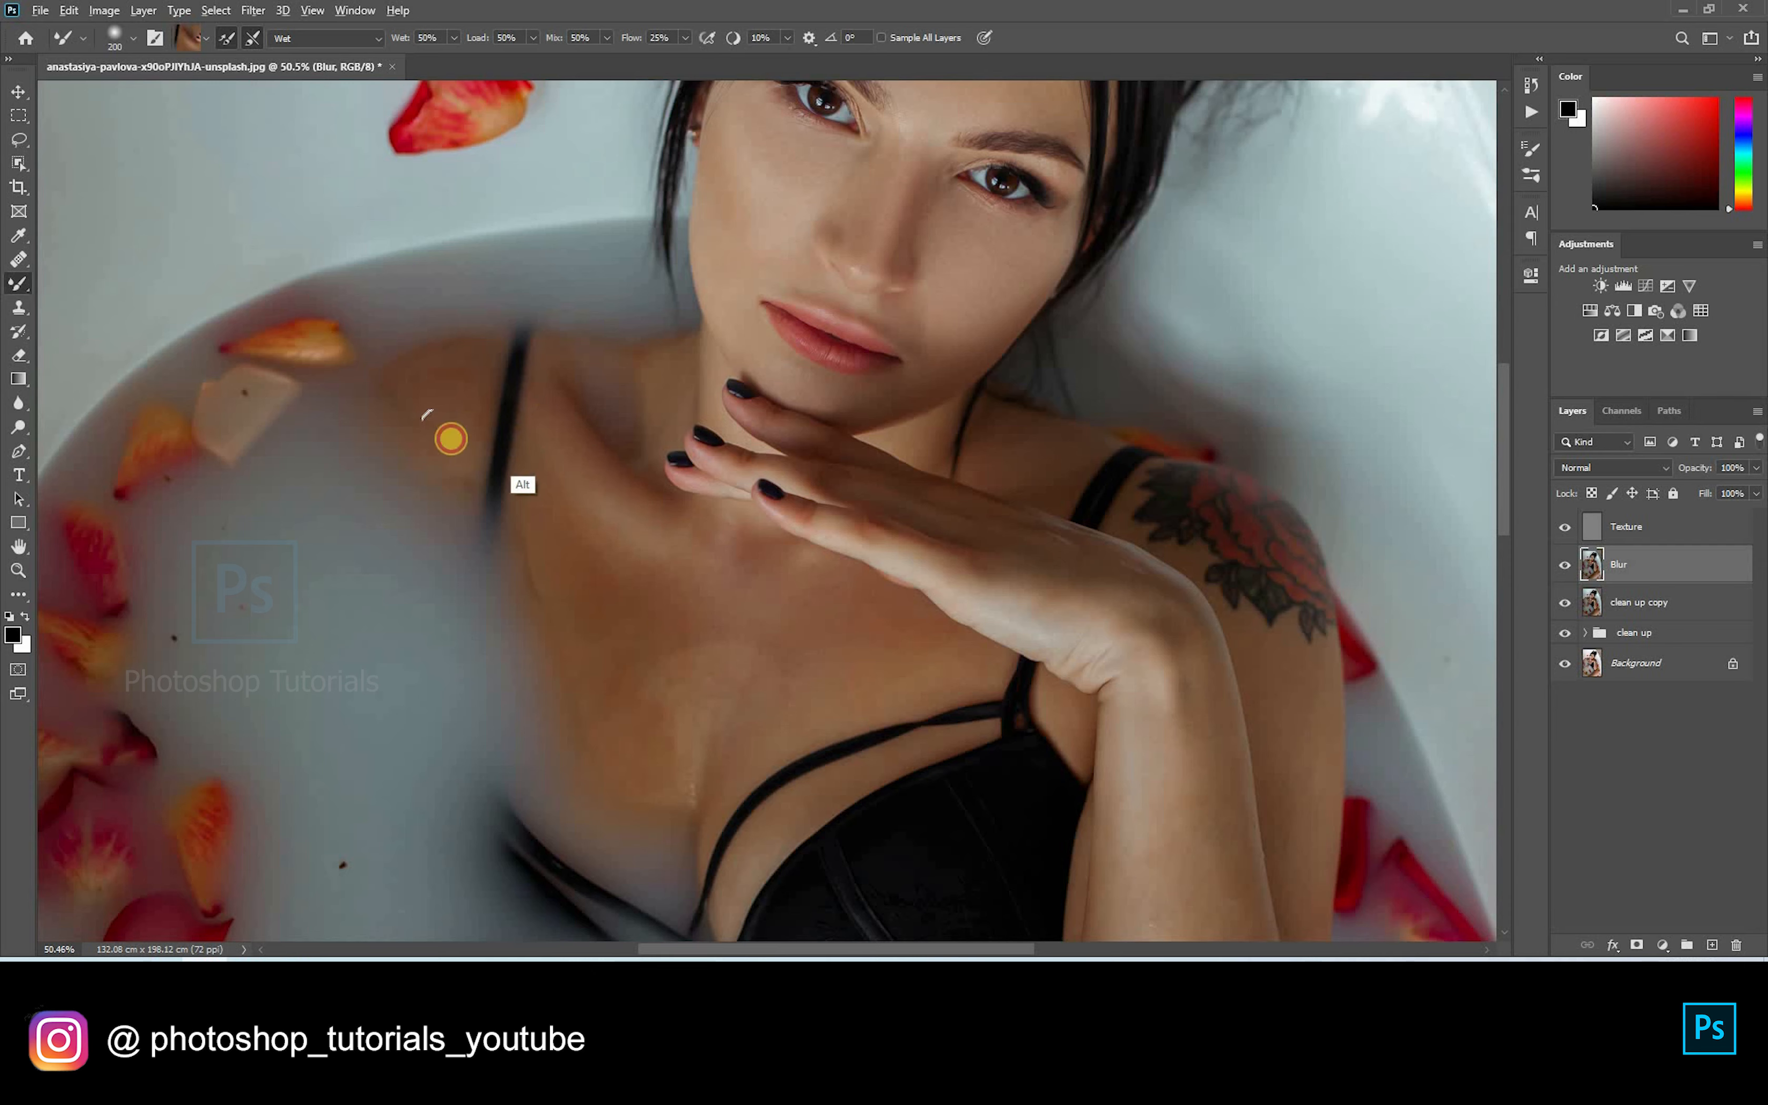
pyautogui.press(']')
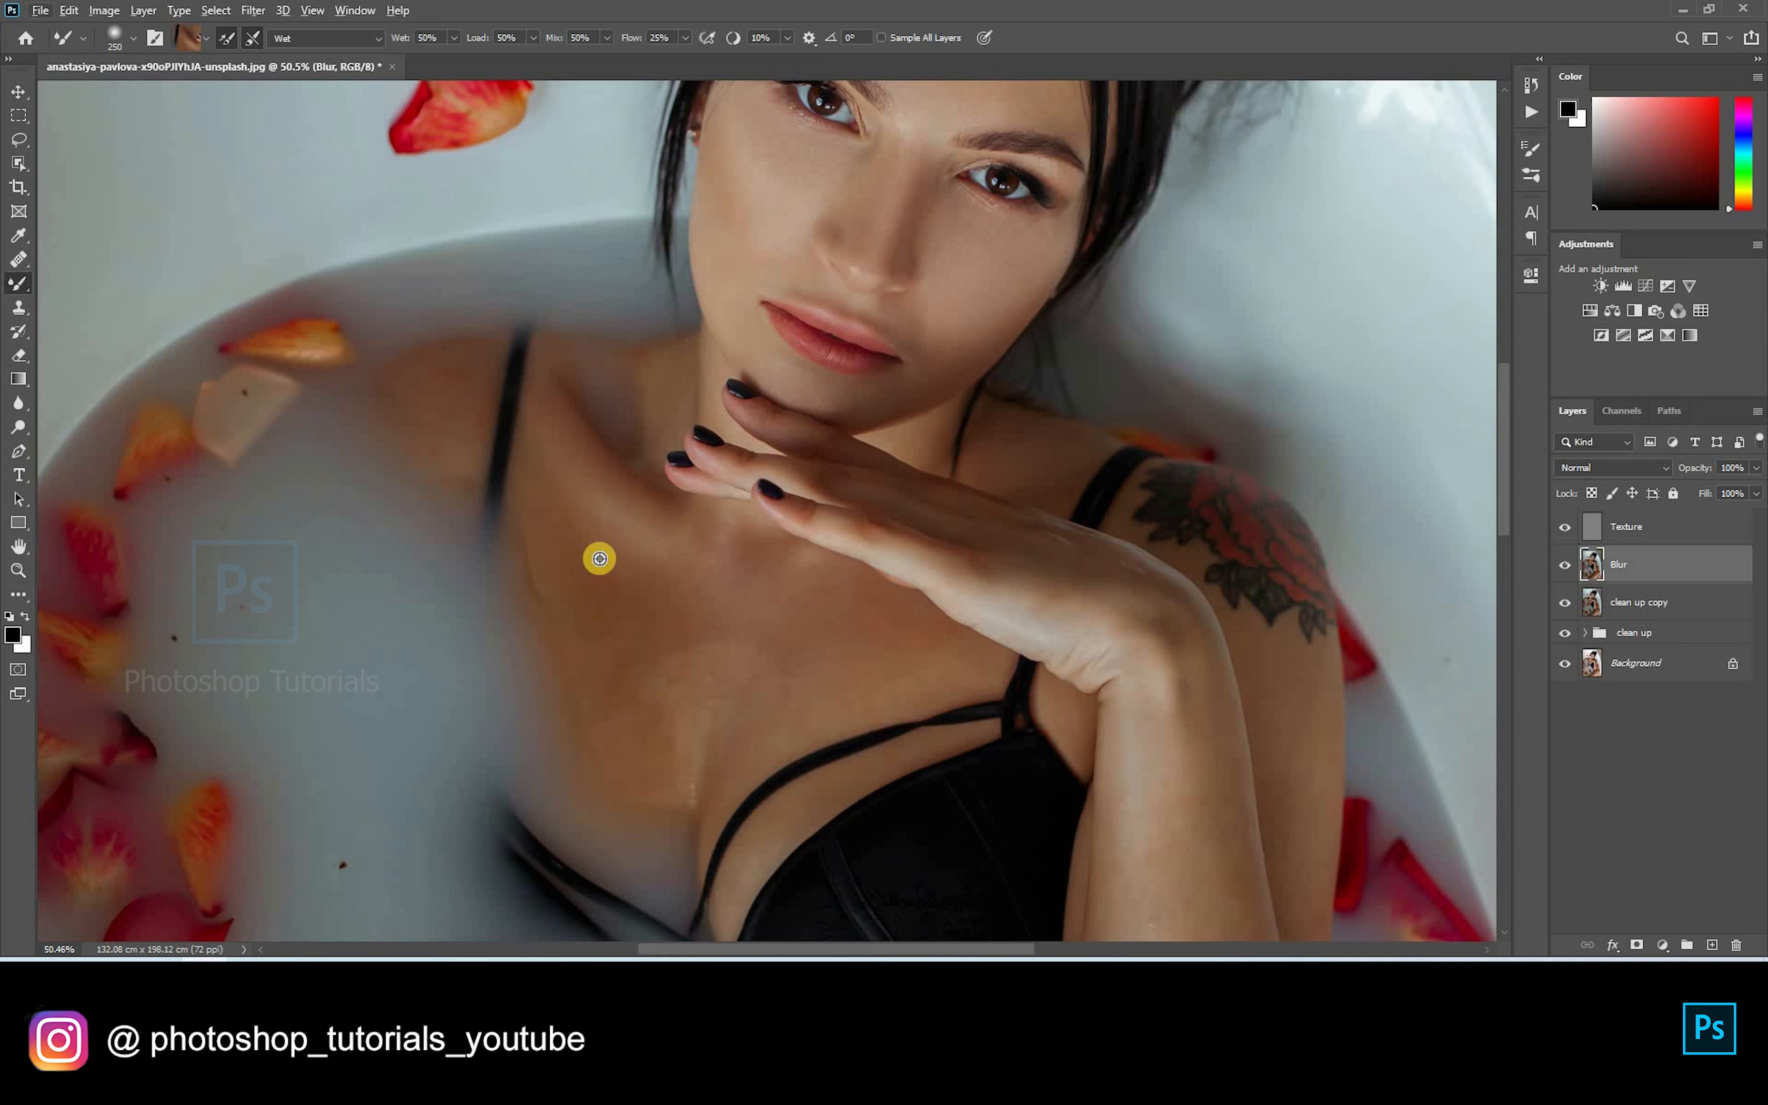
# Step: Blend the uneven skin tones across the chest with the Mixer Brush at size 300, resampling the color for each area
pyautogui.keyDown('alt'); pyautogui.click(596, 547); pyautogui.keyUp('alt')
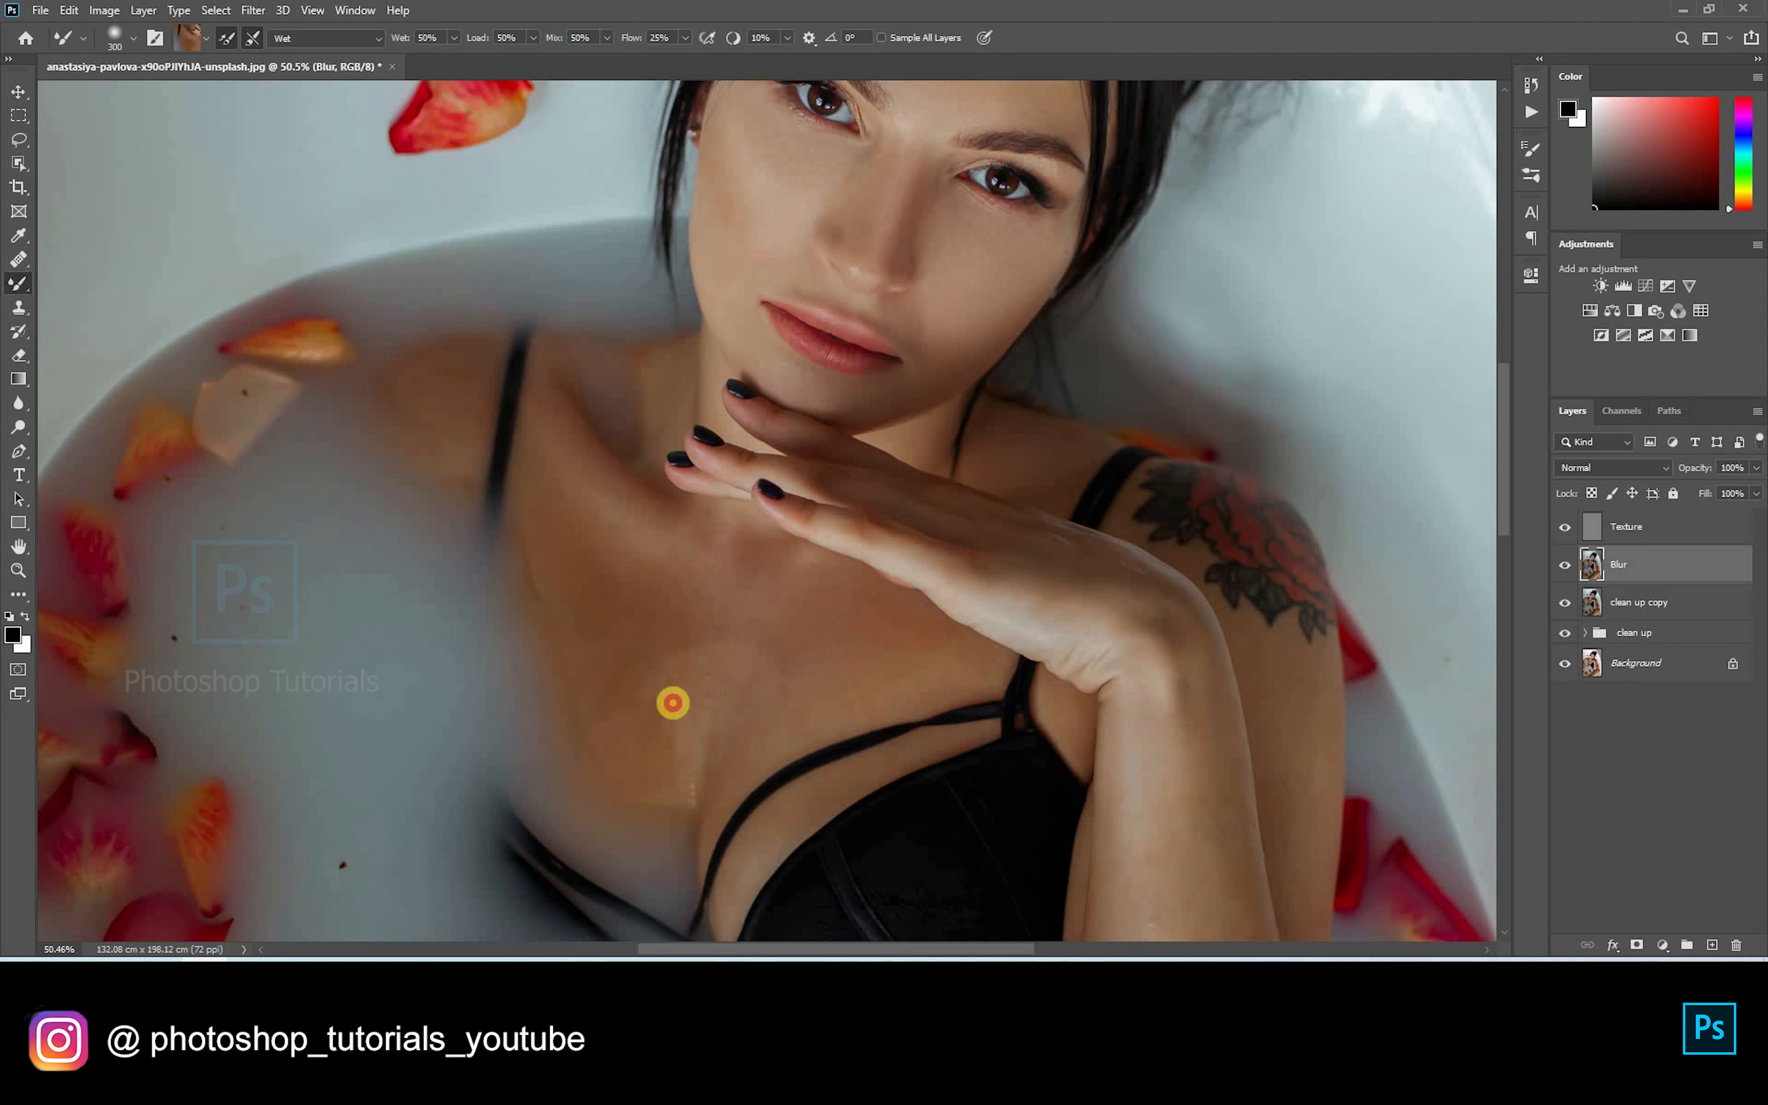
pyautogui.moveTo(617, 658); pyautogui.dragTo(611, 687)
pyautogui.keyDown('alt'); pyautogui.click(569, 543); pyautogui.keyUp('alt')
pyautogui.moveTo(675, 601)
pyautogui.mouseDown()
pyautogui.moveTo(687, 697)
pyautogui.moveTo(720, 712)
pyautogui.mouseUp()
pyautogui.moveTo(772, 601); pyautogui.dragTo(714, 560)
pyautogui.keyDown('alt'); pyautogui.click(837, 665); pyautogui.keyUp('alt')
pyautogui.moveTo(942, 656); pyautogui.dragTo(793, 710)
pyautogui.keyDown('alt'); pyautogui.click(704, 789); pyautogui.keyUp('alt')
pyautogui.moveTo(704, 790); pyautogui.dragTo(705, 742)
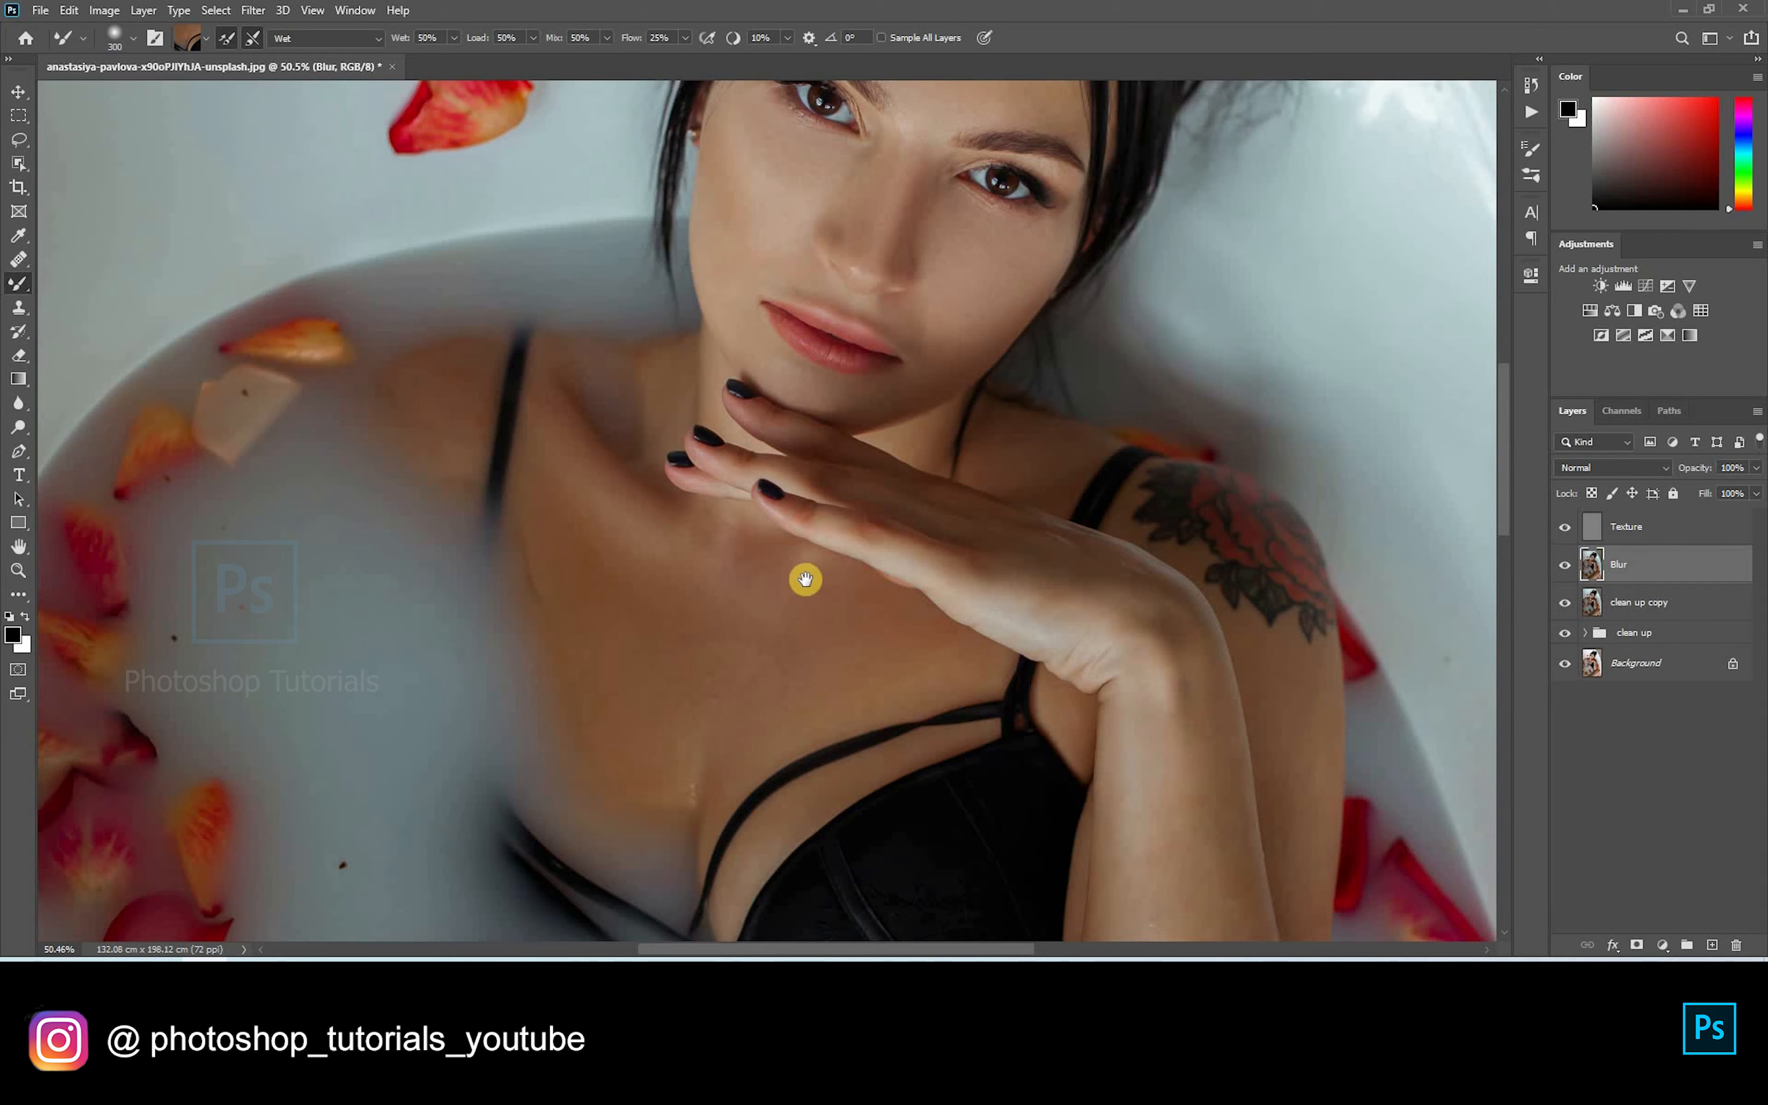
# Step: Blend the skin tones along the raised forearm from the wrist down with the Mixer Brush, resampling the color along the way
pyautogui.hscroll(3, 876, 477)
pyautogui.scroll(-3, 959, 671)
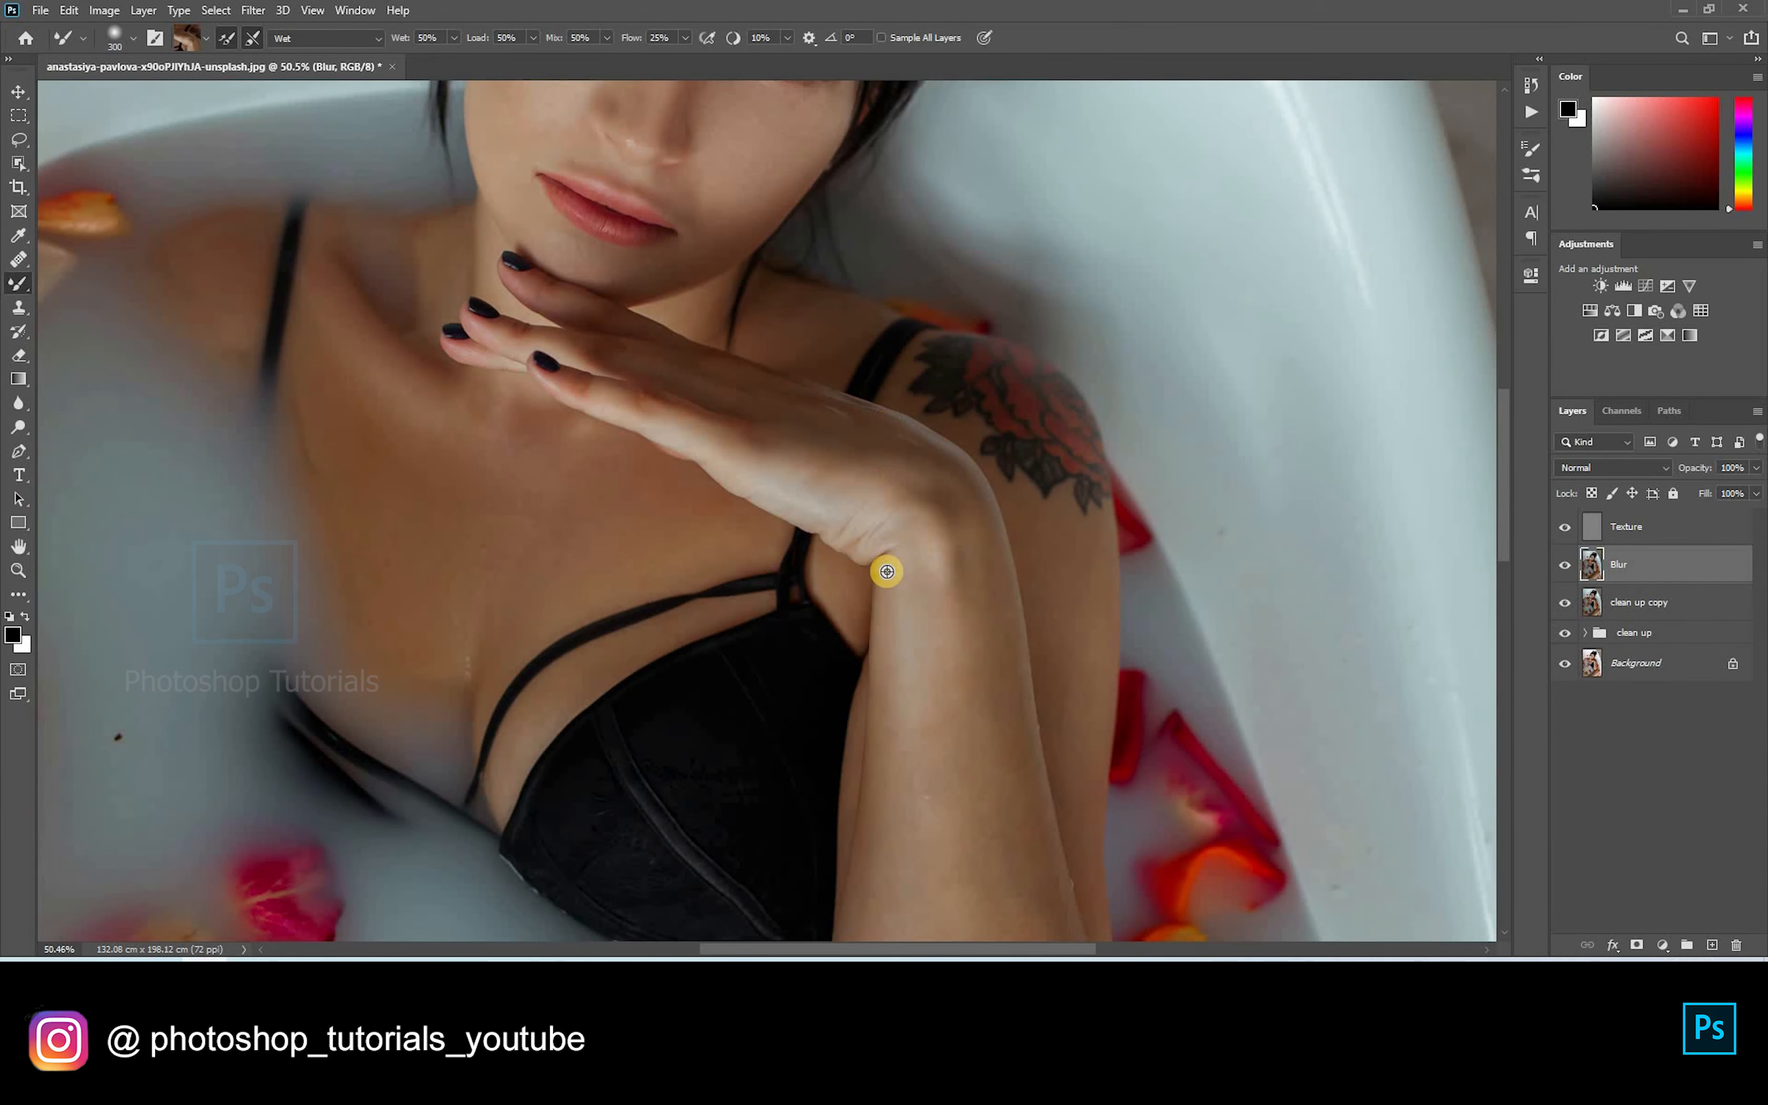
pyautogui.scroll(-3, 879, 506)
pyautogui.keyDown('alt'); pyautogui.click(888, 497); pyautogui.keyUp('alt')
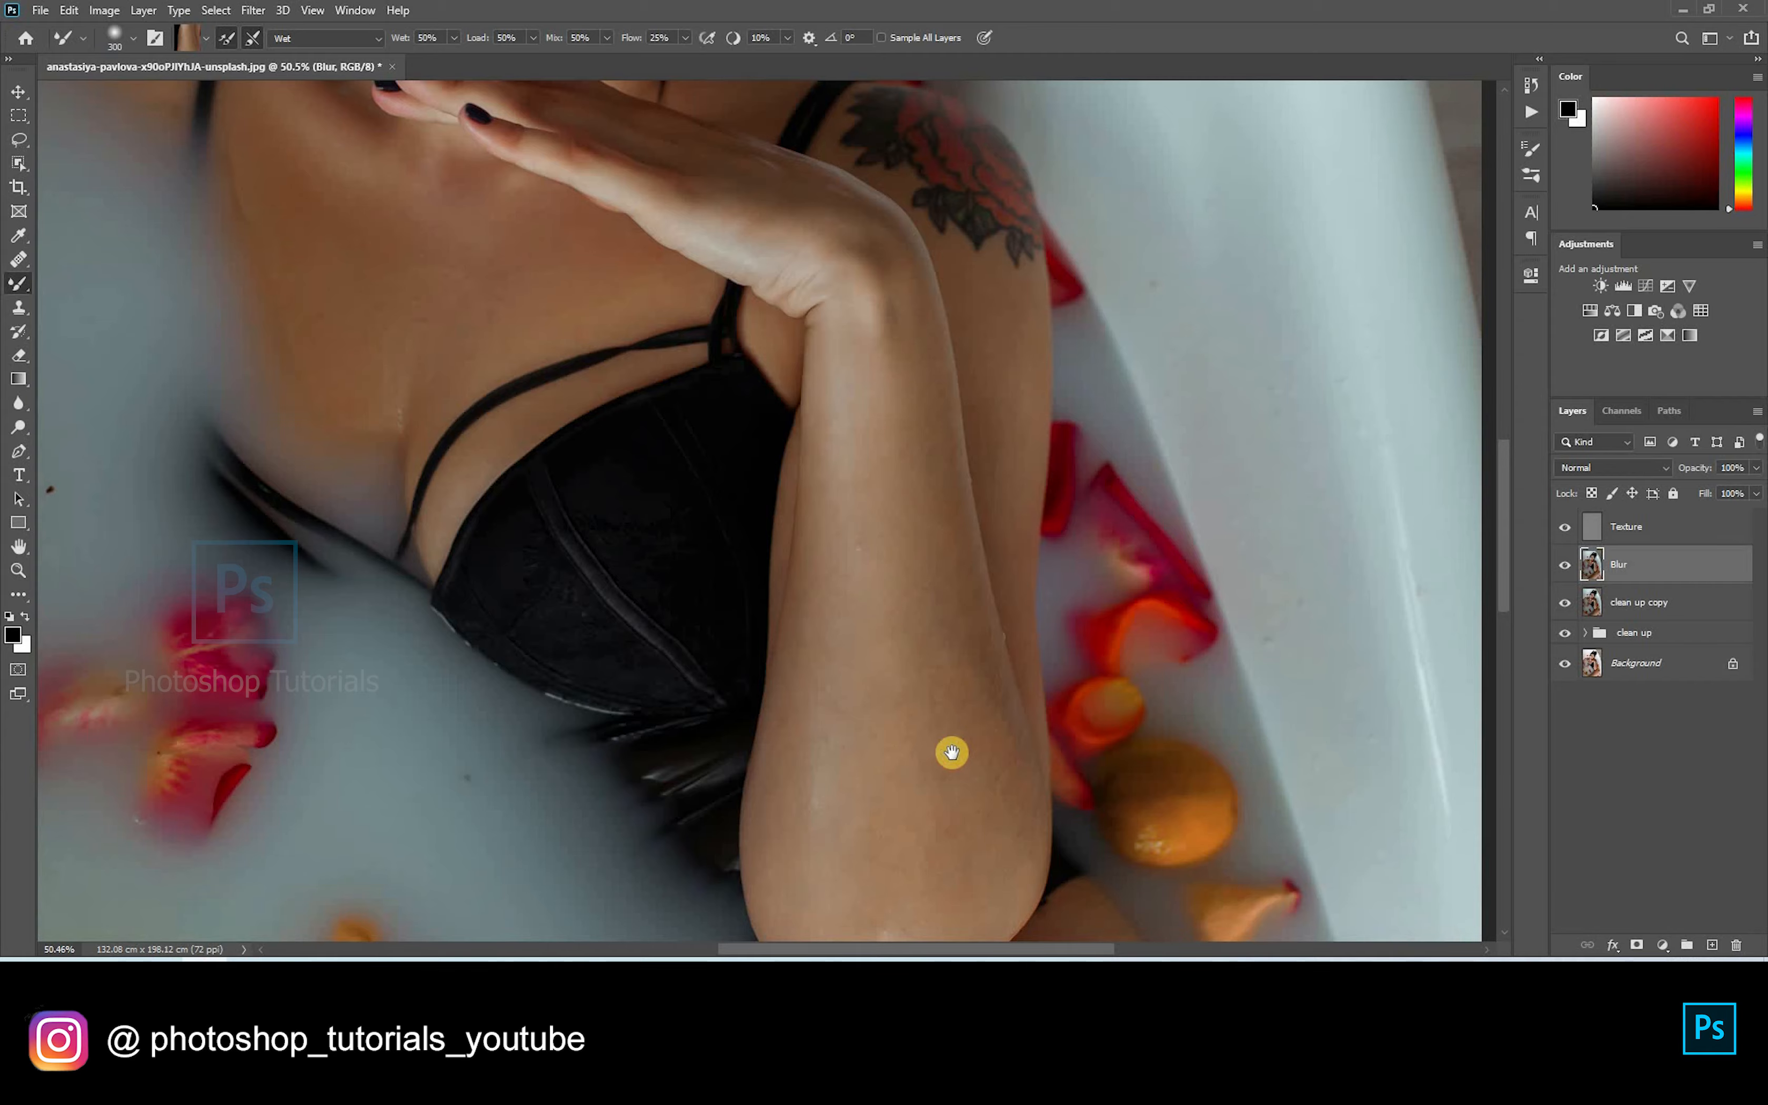
pyautogui.scroll(-3, 965, 636)
pyautogui.keyDown('alt'); pyautogui.click(832, 548); pyautogui.keyUp('alt')
pyautogui.click(811, 740)
pyautogui.keyDown('alt'); pyautogui.click(856, 760); pyautogui.keyUp('alt')
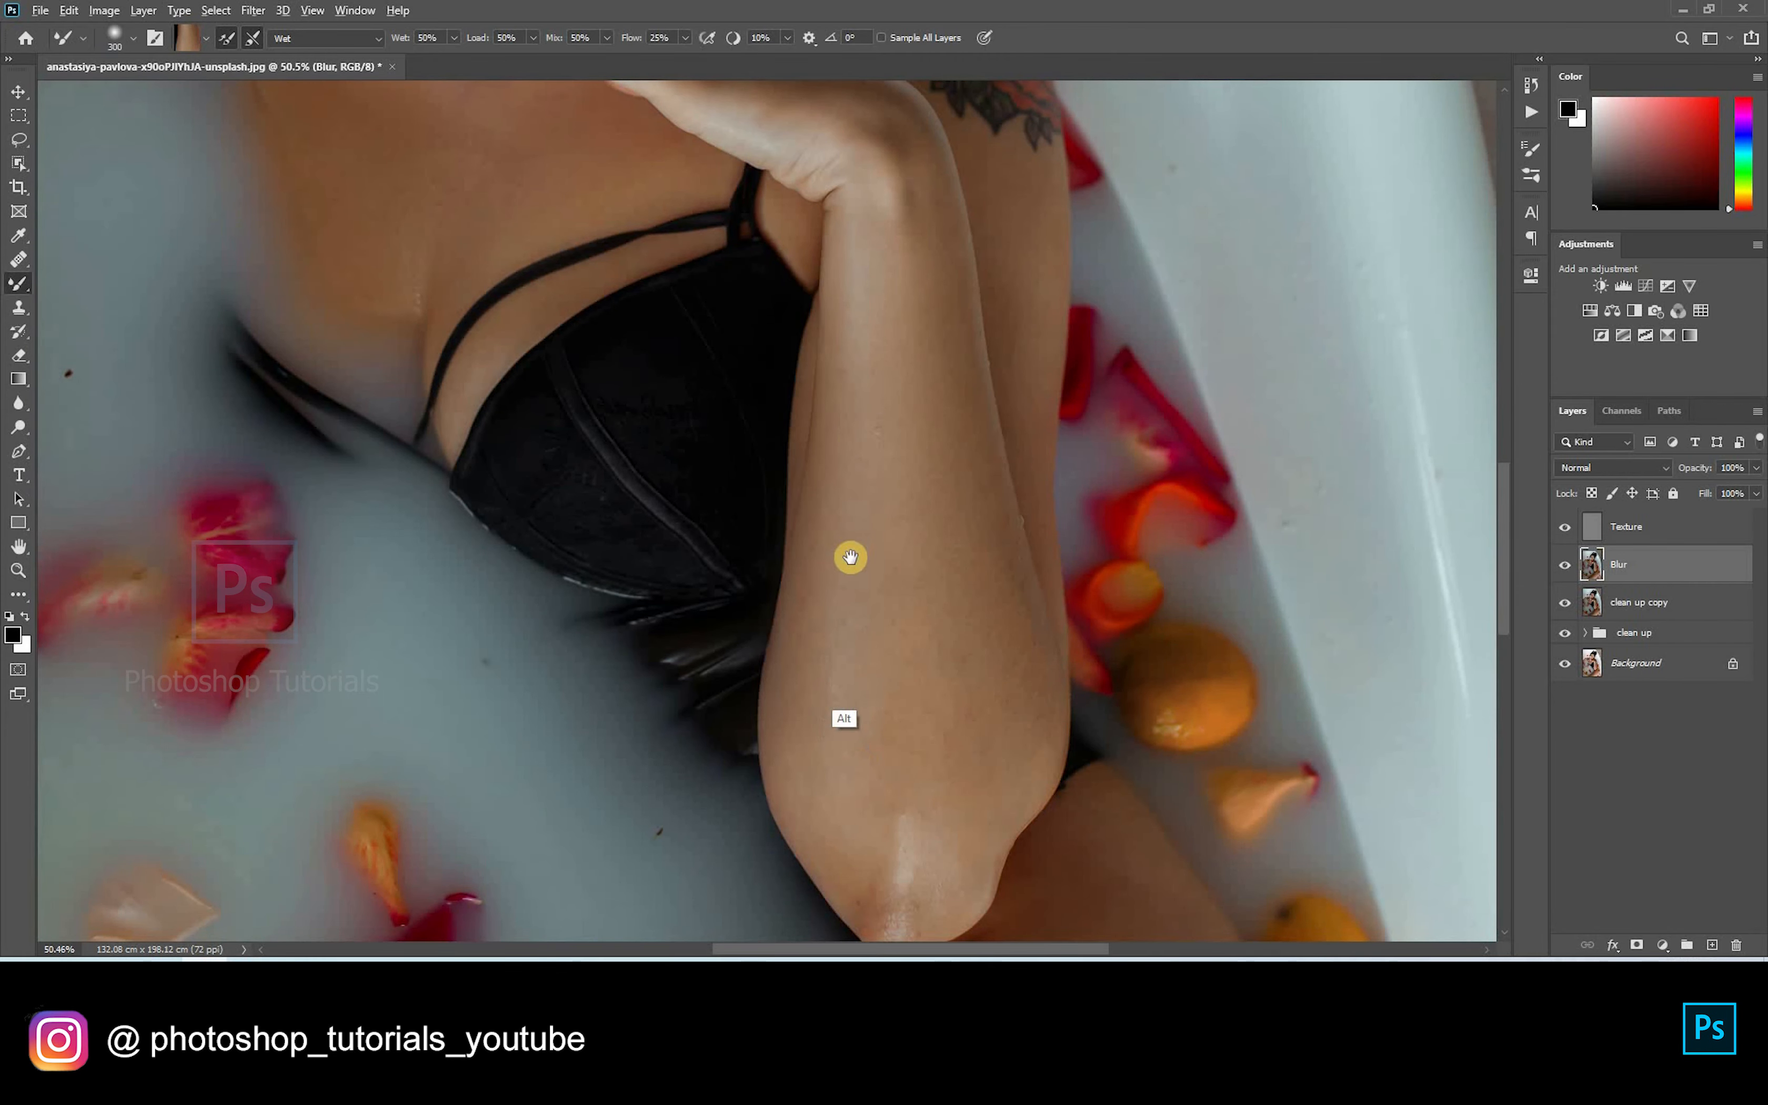
# Step: Smooth the remaining tones on the forearm toward the elbow and on the tattooed upper arm with the Mixer Brush
pyautogui.moveTo(905, 553); pyautogui.dragTo(895, 351)
pyautogui.keyDown('alt'); pyautogui.click(906, 681); pyautogui.keyUp('alt')
pyautogui.click(884, 704)
pyautogui.click(1007, 602)
pyautogui.moveTo(948, 382); pyautogui.dragTo(879, 753)
pyautogui.keyDown('alt'); pyautogui.click(951, 340); pyautogui.keyUp('alt')
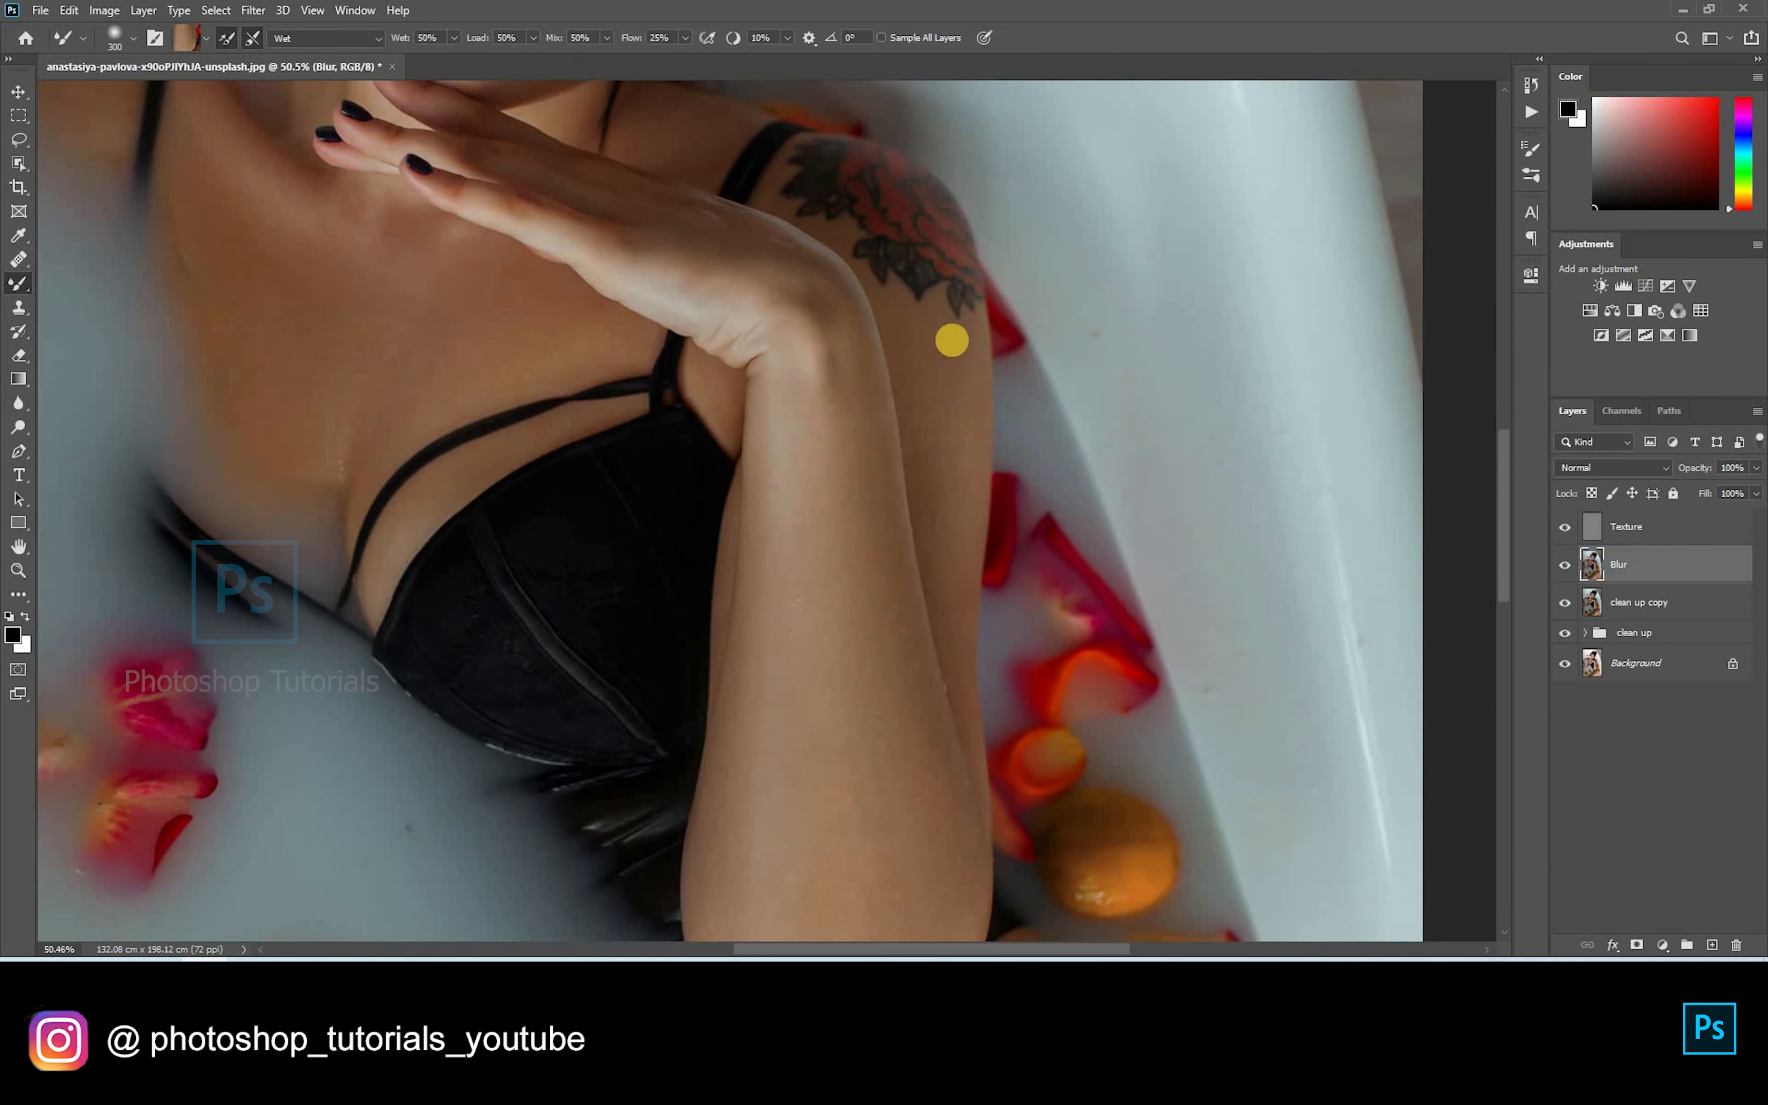
pyautogui.moveTo(811, 110); pyautogui.dragTo(833, 346)
pyautogui.moveTo(870, 670); pyautogui.dragTo(809, 162)
pyautogui.moveTo(958, 680); pyautogui.dragTo(893, 171)
# Step: Enlarge the Mixer Brush to 500 and blend the skin tones across the thigh and hip, sampling color from the leg
pyautogui.keyDown('alt'); pyautogui.click(937, 344); pyautogui.keyUp('alt')
pyautogui.click(1002, 543)
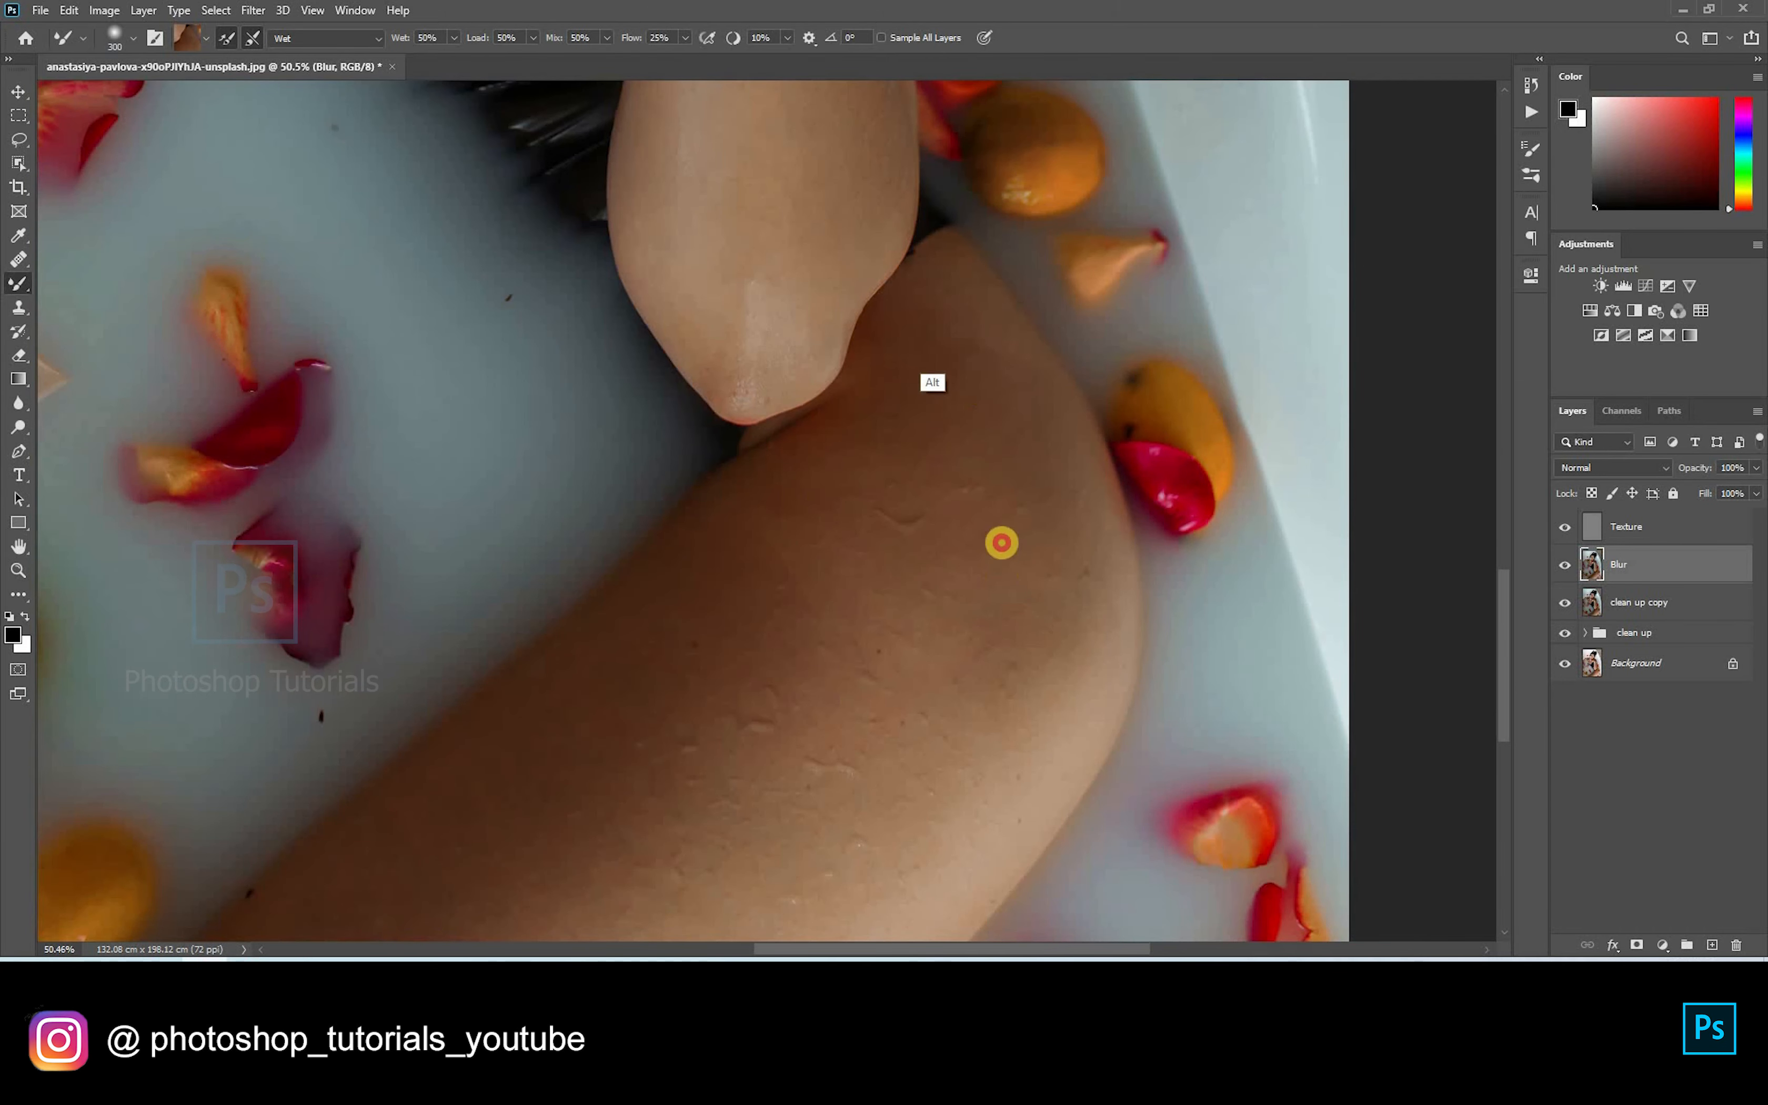
pyautogui.press(']')
pyautogui.scroll(-3, 978, 577)
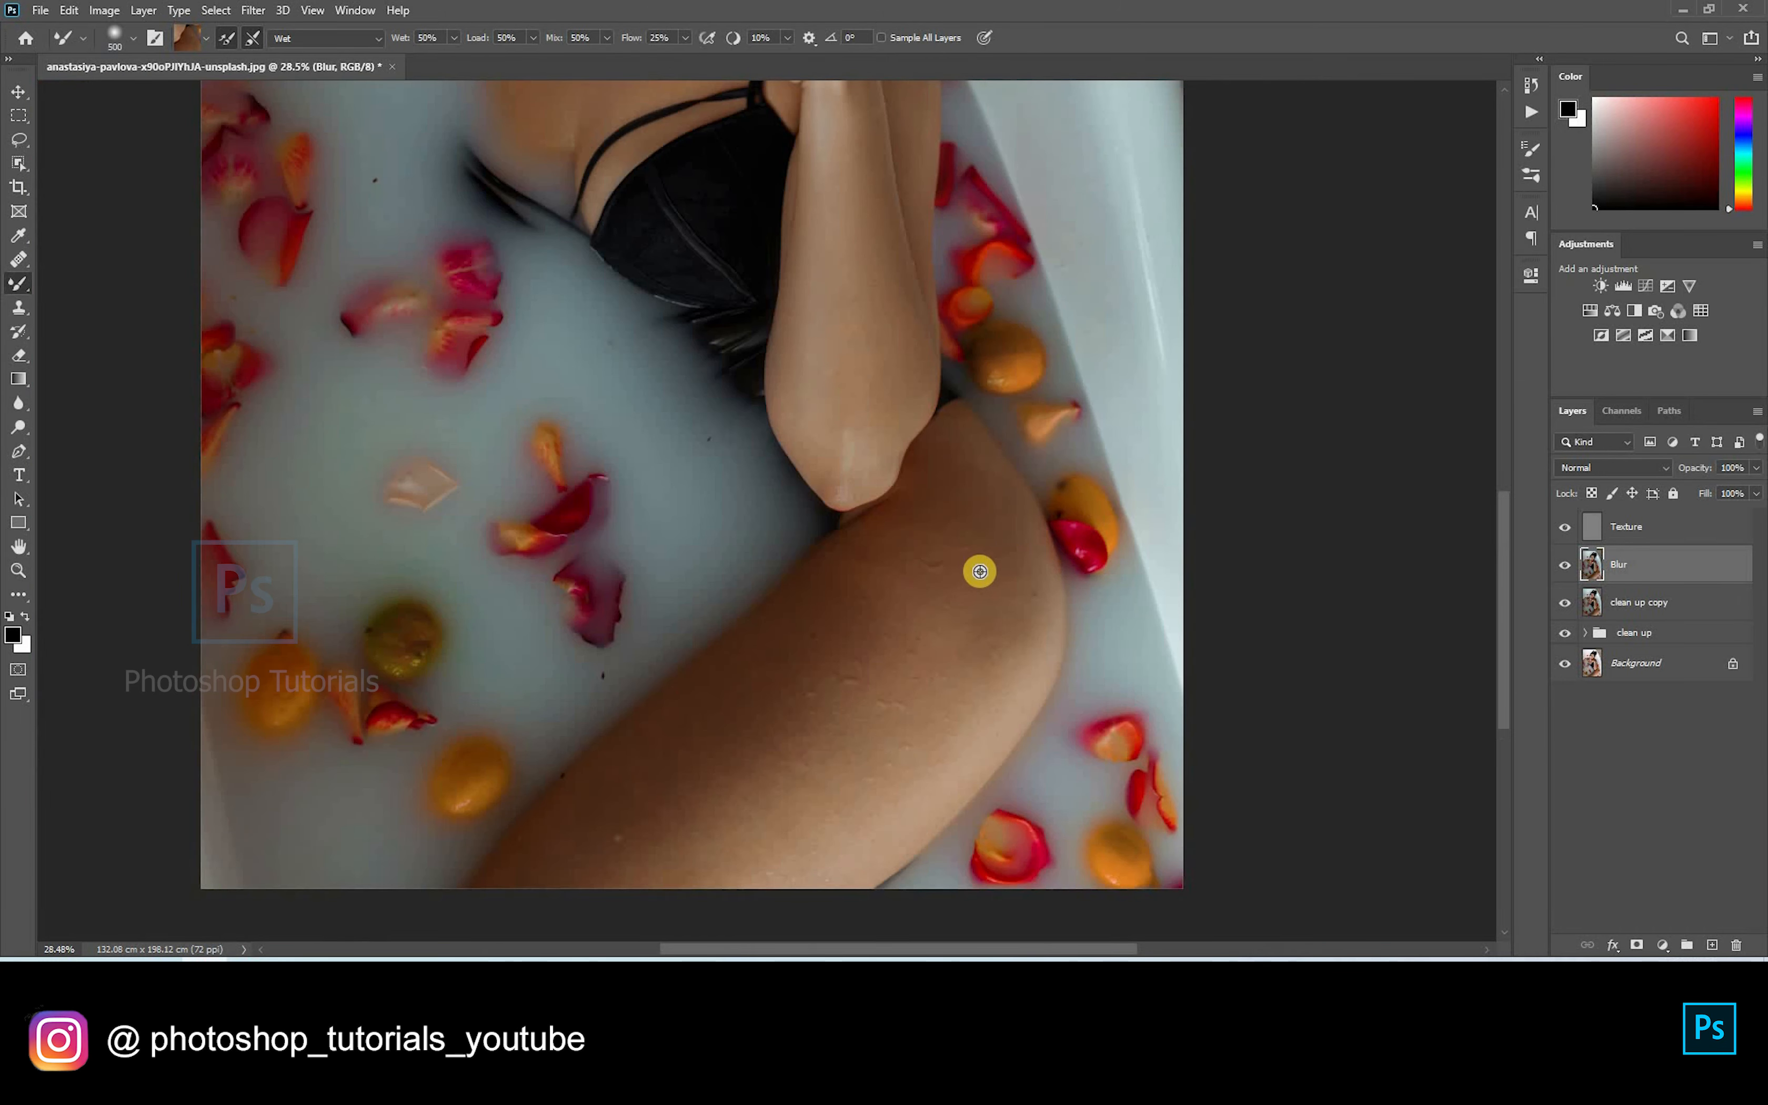
pyautogui.press(']')
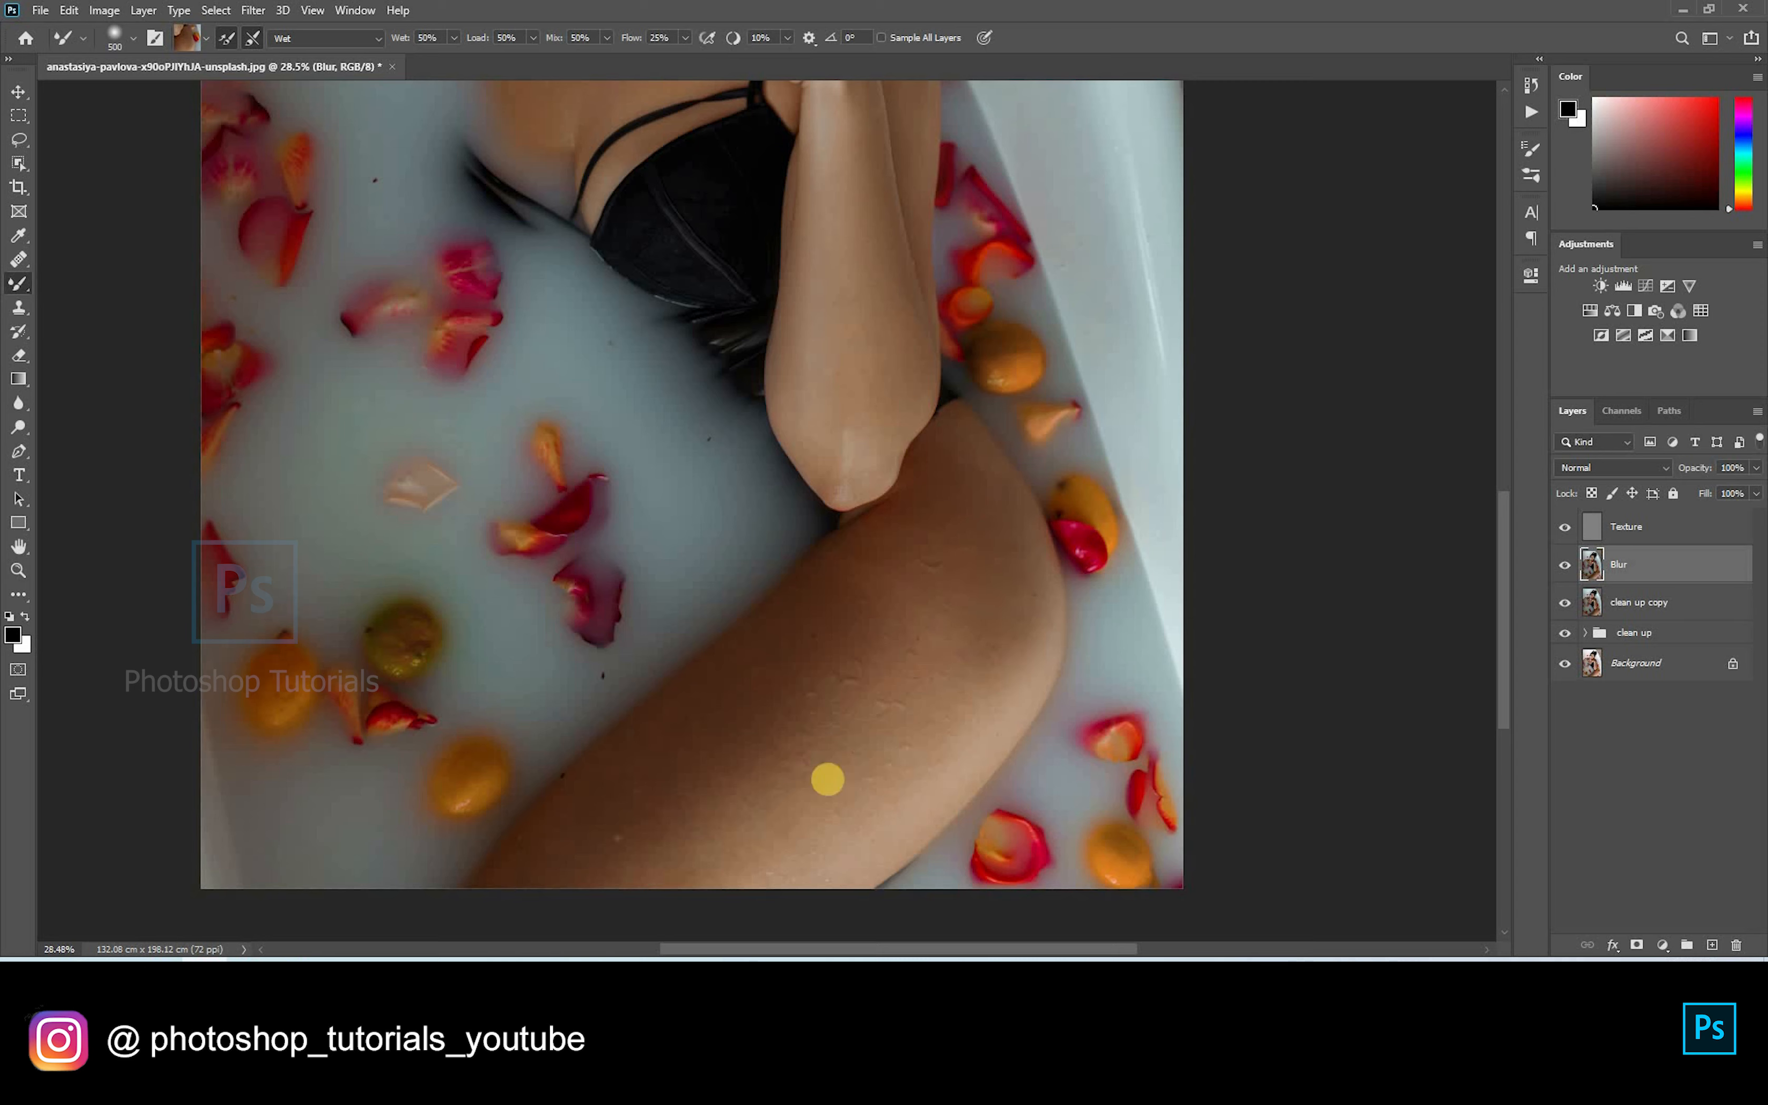
pyautogui.keyDown('alt'); pyautogui.click(848, 833); pyautogui.keyUp('alt')
pyautogui.click(948, 700)
pyautogui.moveTo(948, 700); pyautogui.dragTo(1011, 660)
pyautogui.moveTo(911, 732)
pyautogui.mouseDown()
pyautogui.moveTo(848, 648)
pyautogui.moveTo(639, 845)
pyautogui.moveTo(809, 671)
pyautogui.moveTo(1044, 532)
pyautogui.mouseUp()
# Step: Touch up the remaining uneven tones on the thigh with the Mixer Brush and sample the forearm's skin tone
pyautogui.hscroll(-10, 59, 324)
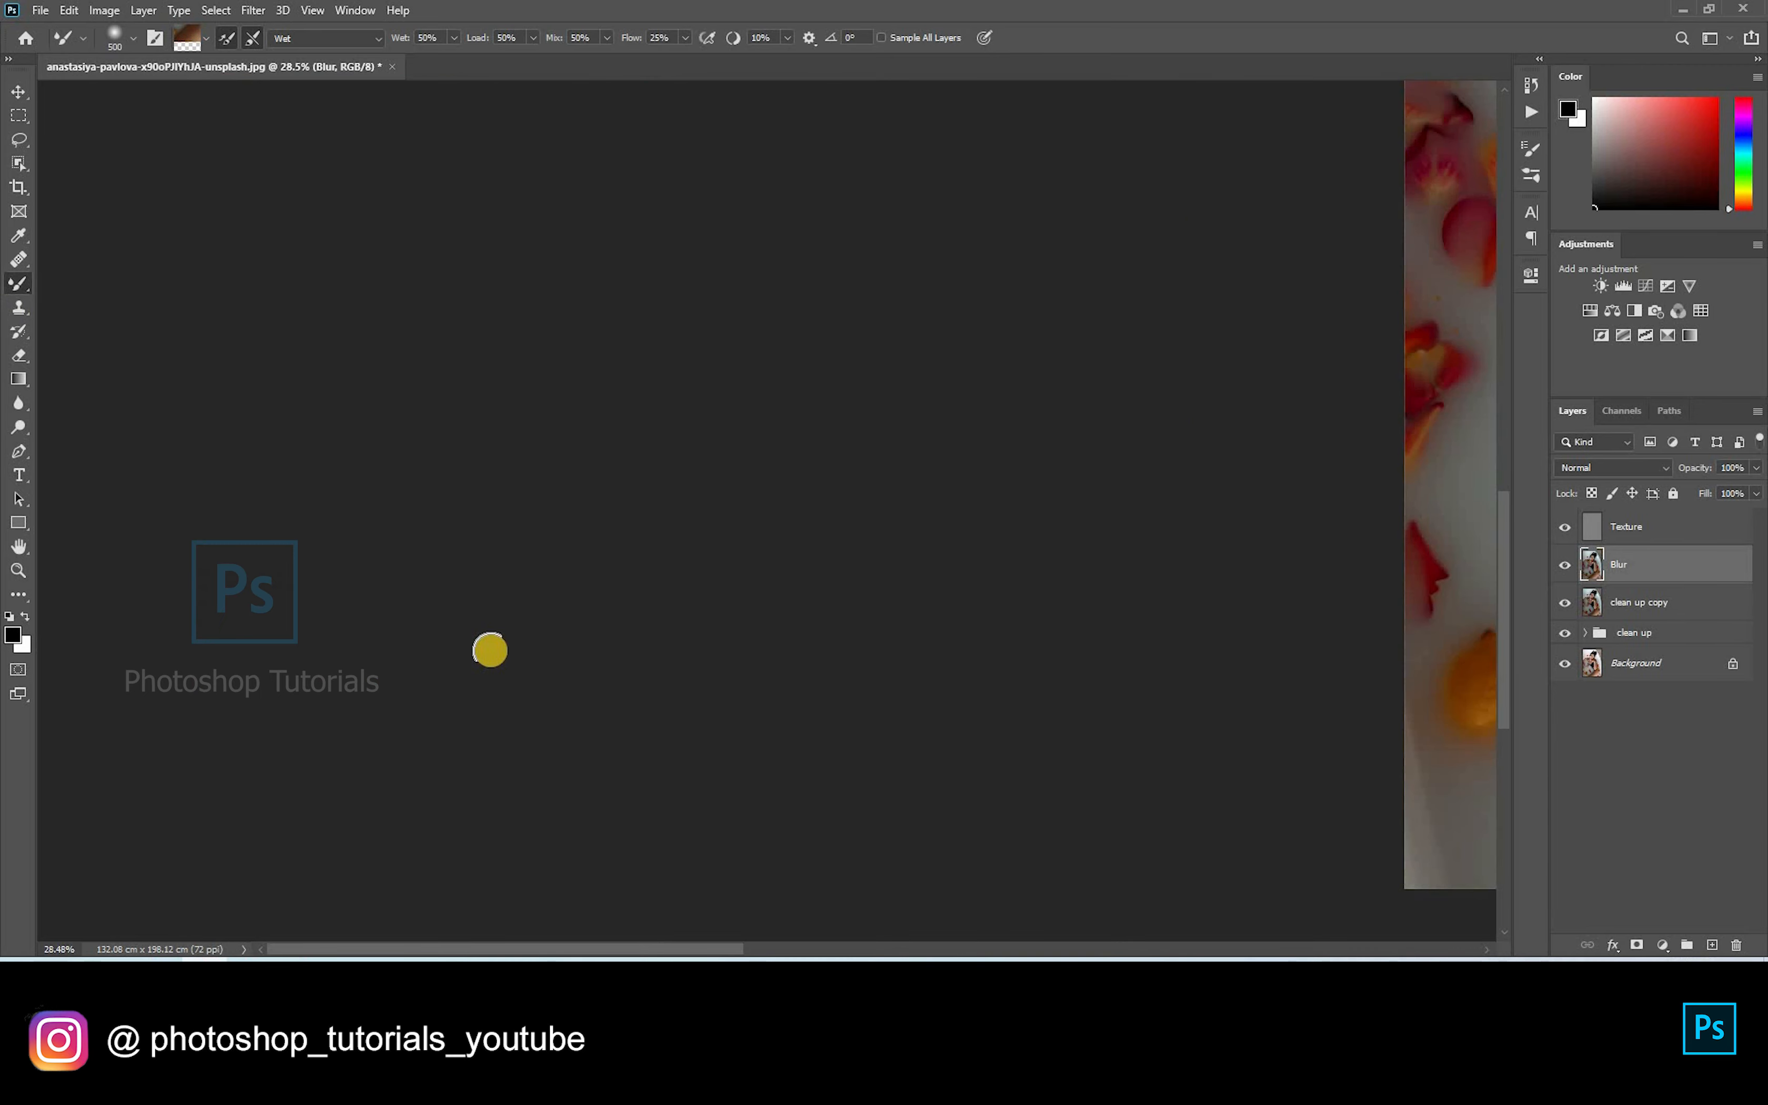
pyautogui.scroll(-3, 490, 648)
pyautogui.scroll(2, 777, 805)
pyautogui.scroll(-6, 859, 331)
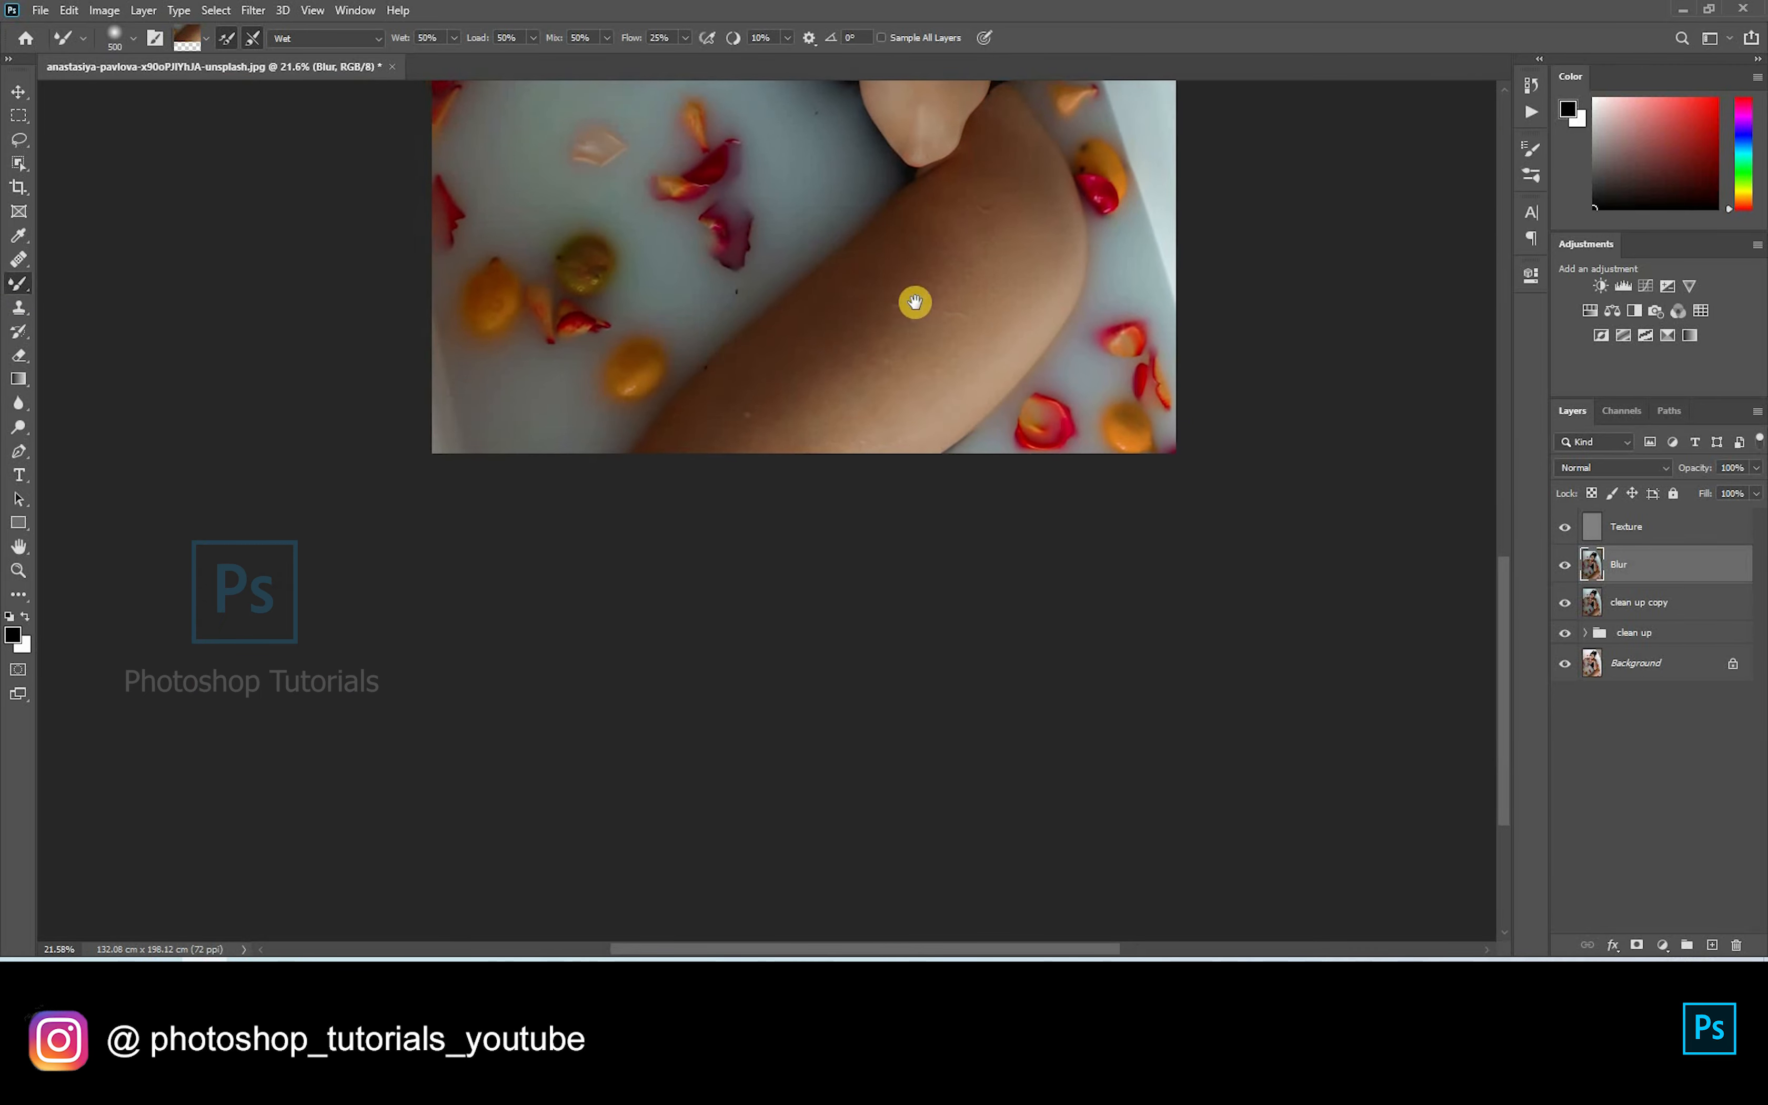
pyautogui.scroll(3, 916, 299)
pyautogui.scroll(1, 767, 504)
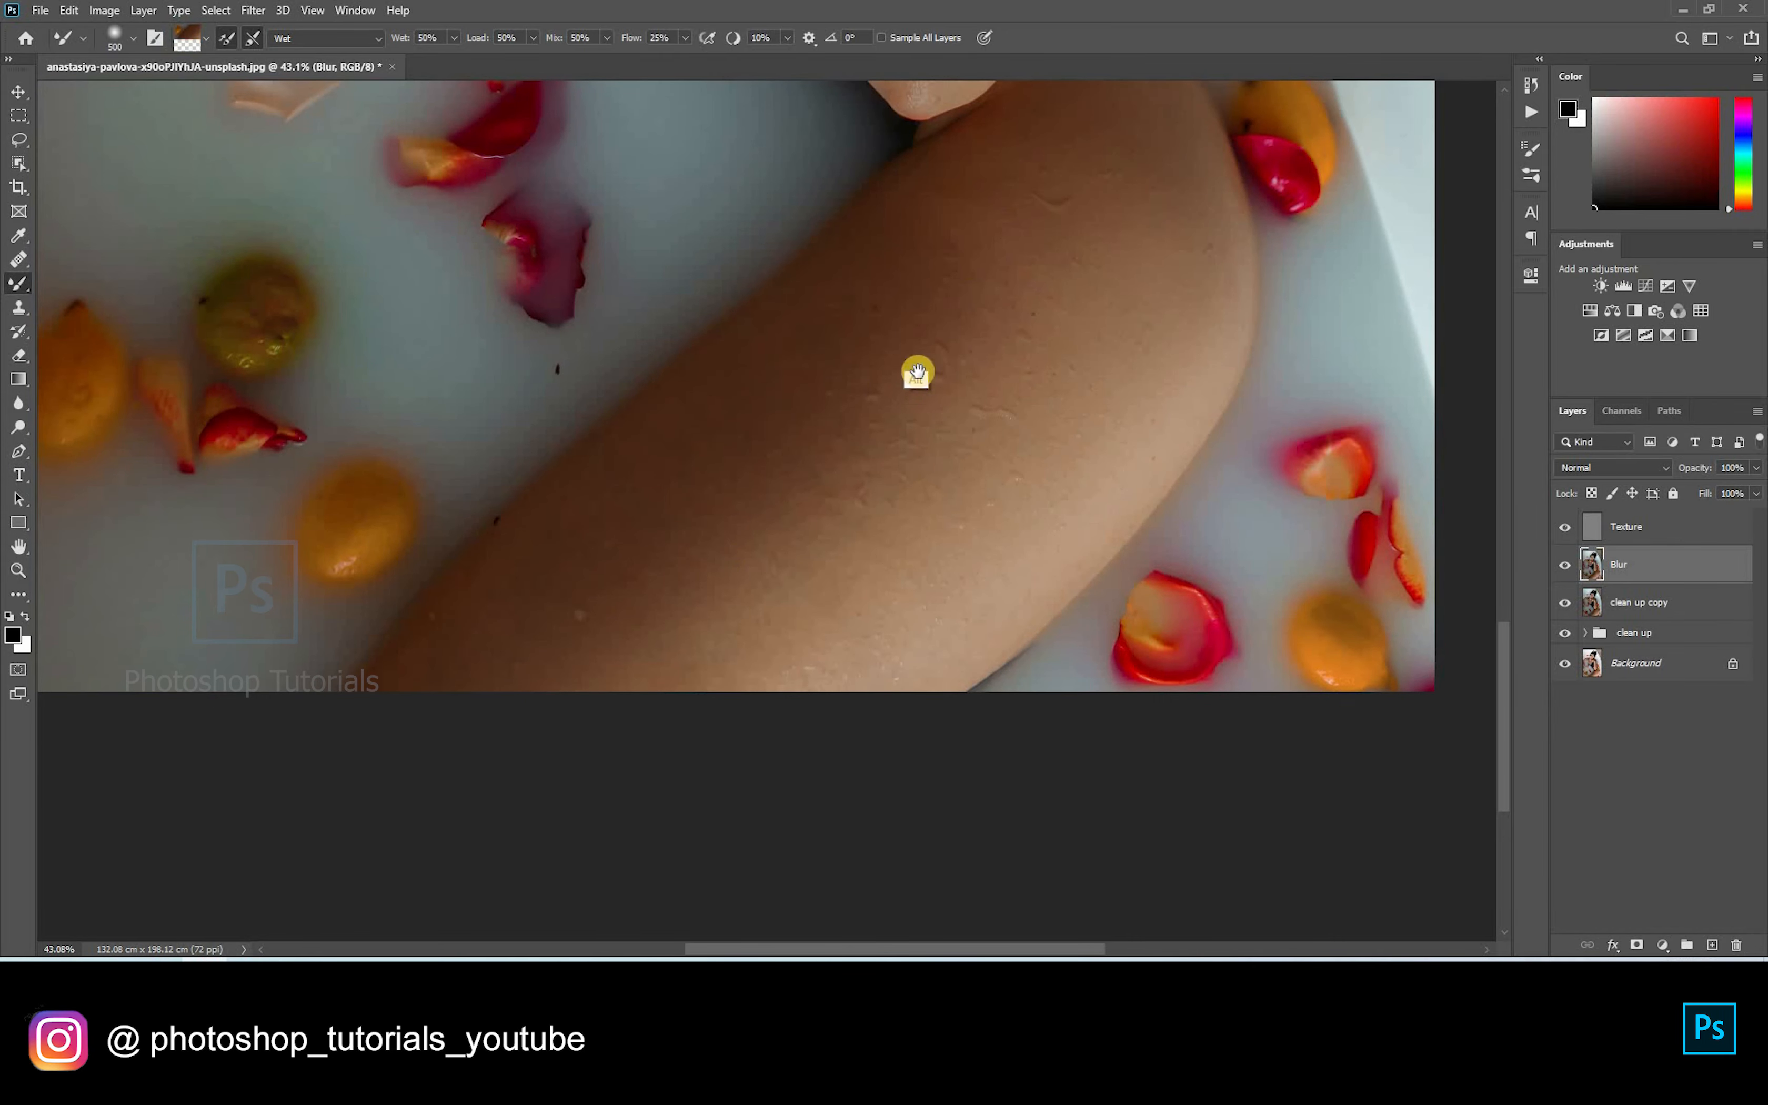
pyautogui.scroll(4, 489, 784)
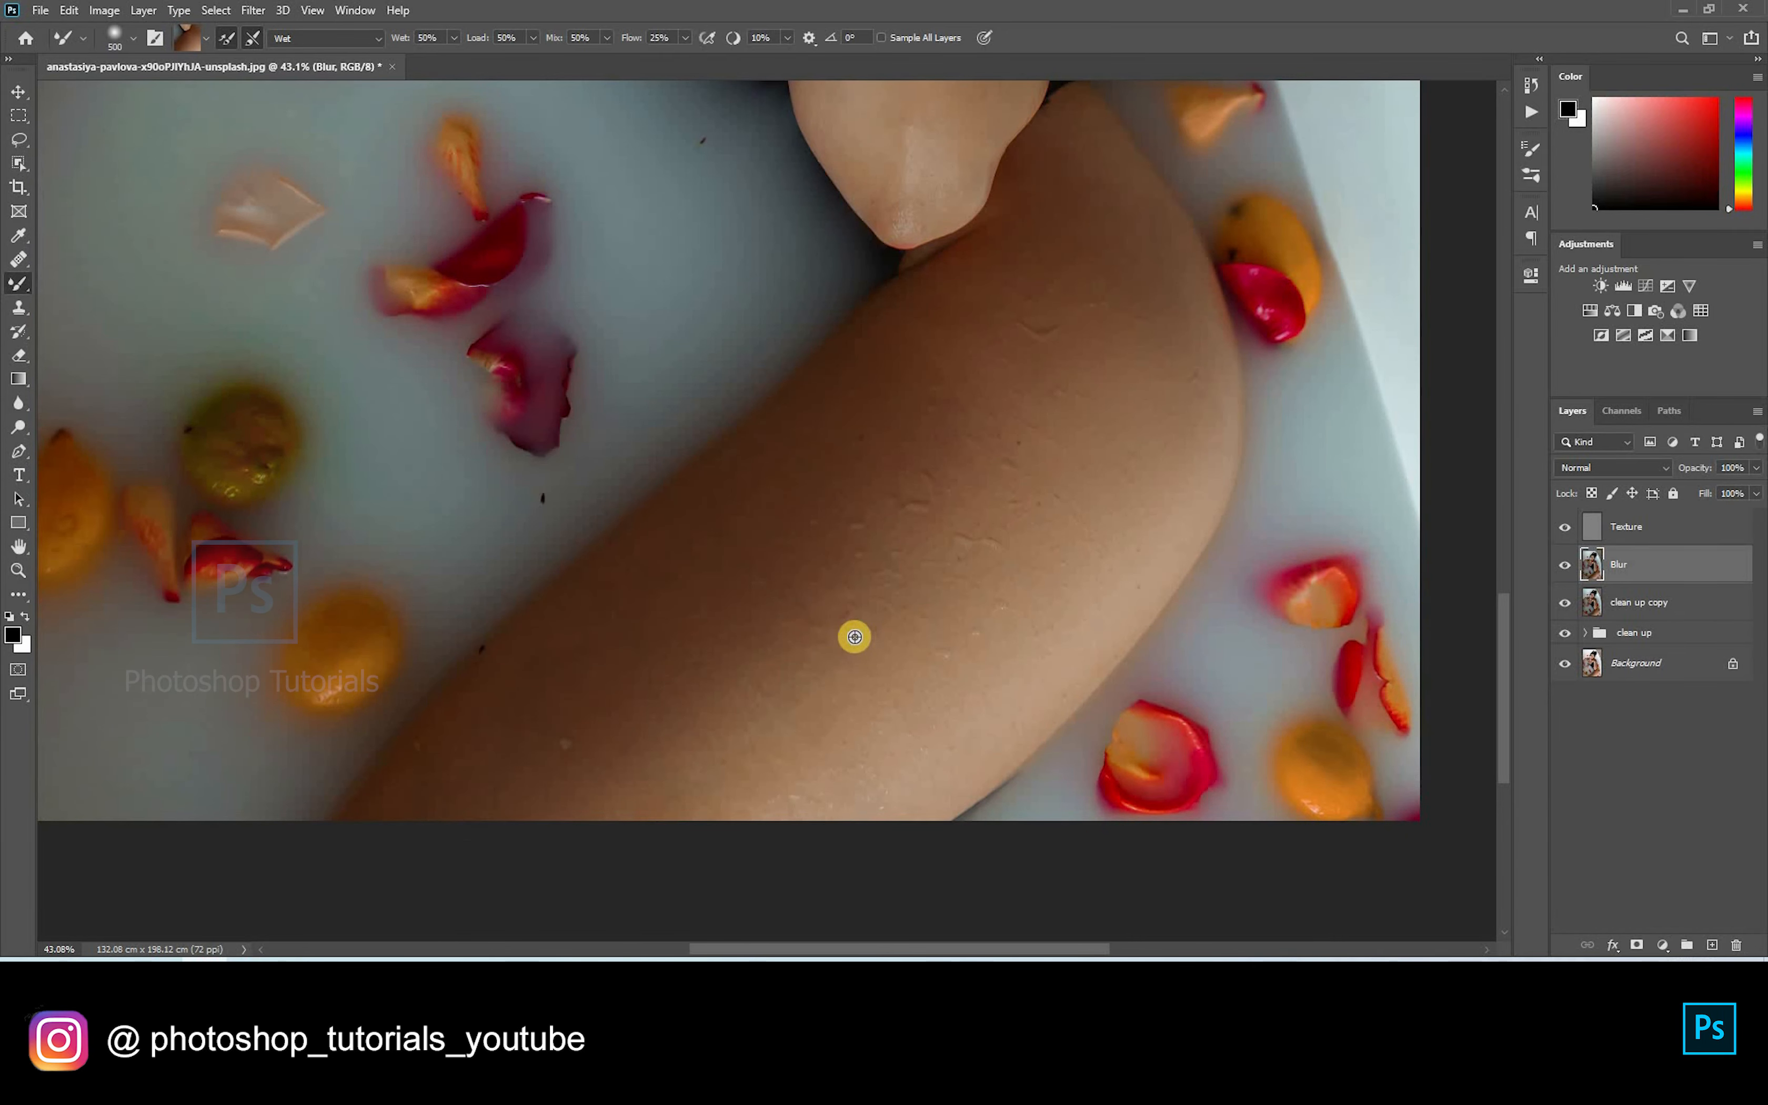
pyautogui.click(1084, 399)
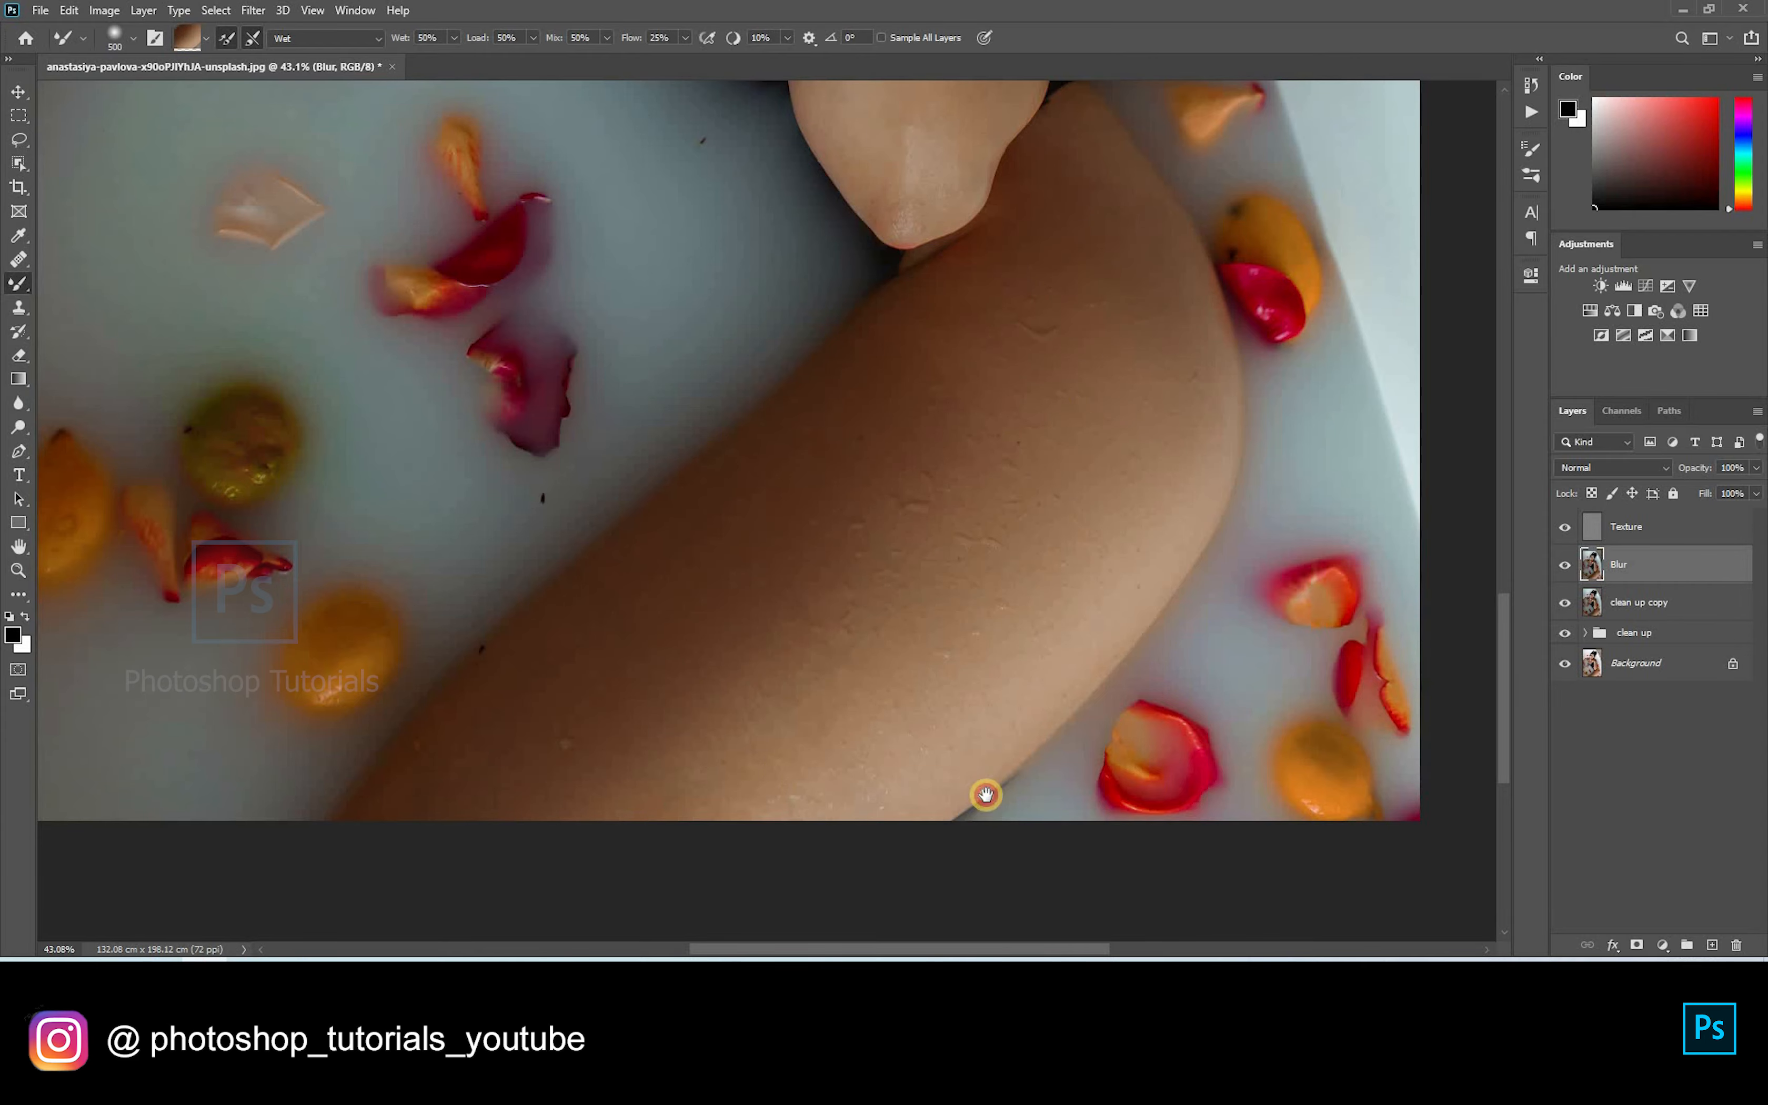
pyautogui.scroll(12, 922, 511)
pyautogui.keyDown('alt'); pyautogui.click(923, 502); pyautogui.keyUp('alt')
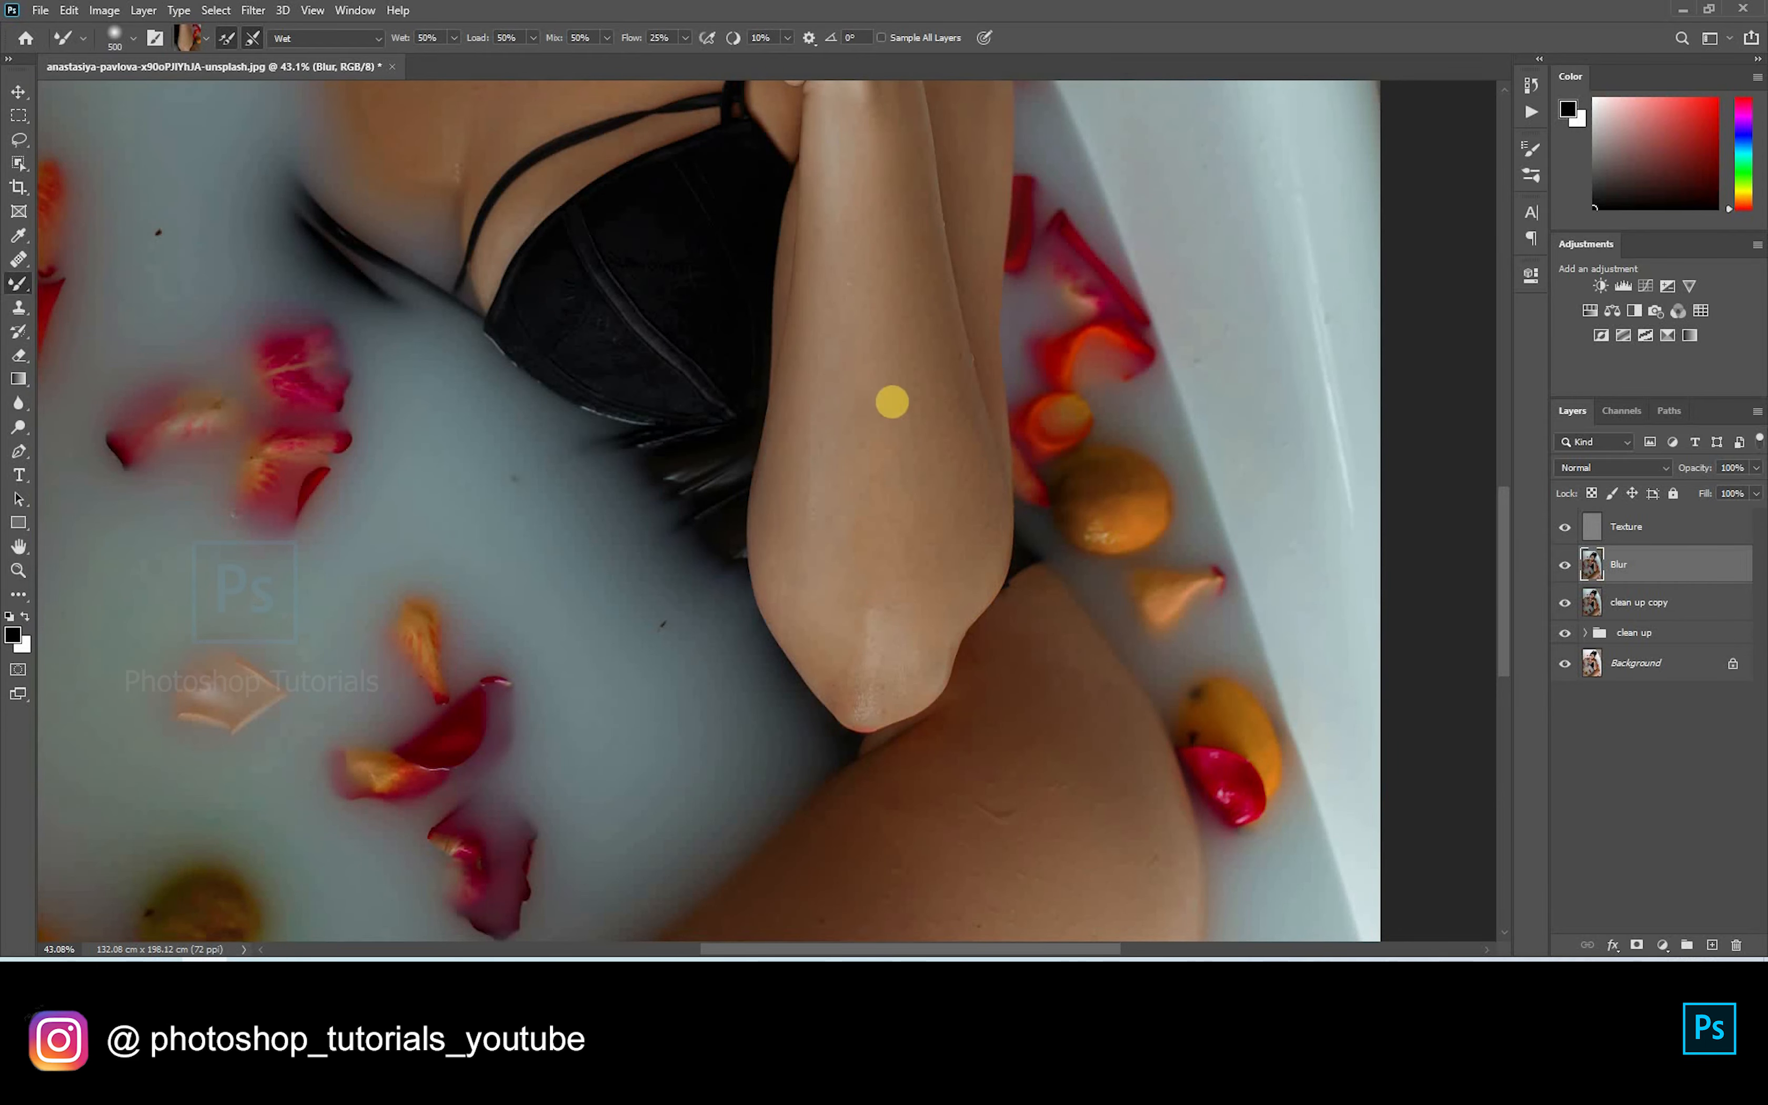
# Step: Toggle the visibility of the "Blur" and "Texture" layers to compare the skin before and after, and inspect the face and whole image
pyautogui.scroll(-3, 817, 549)
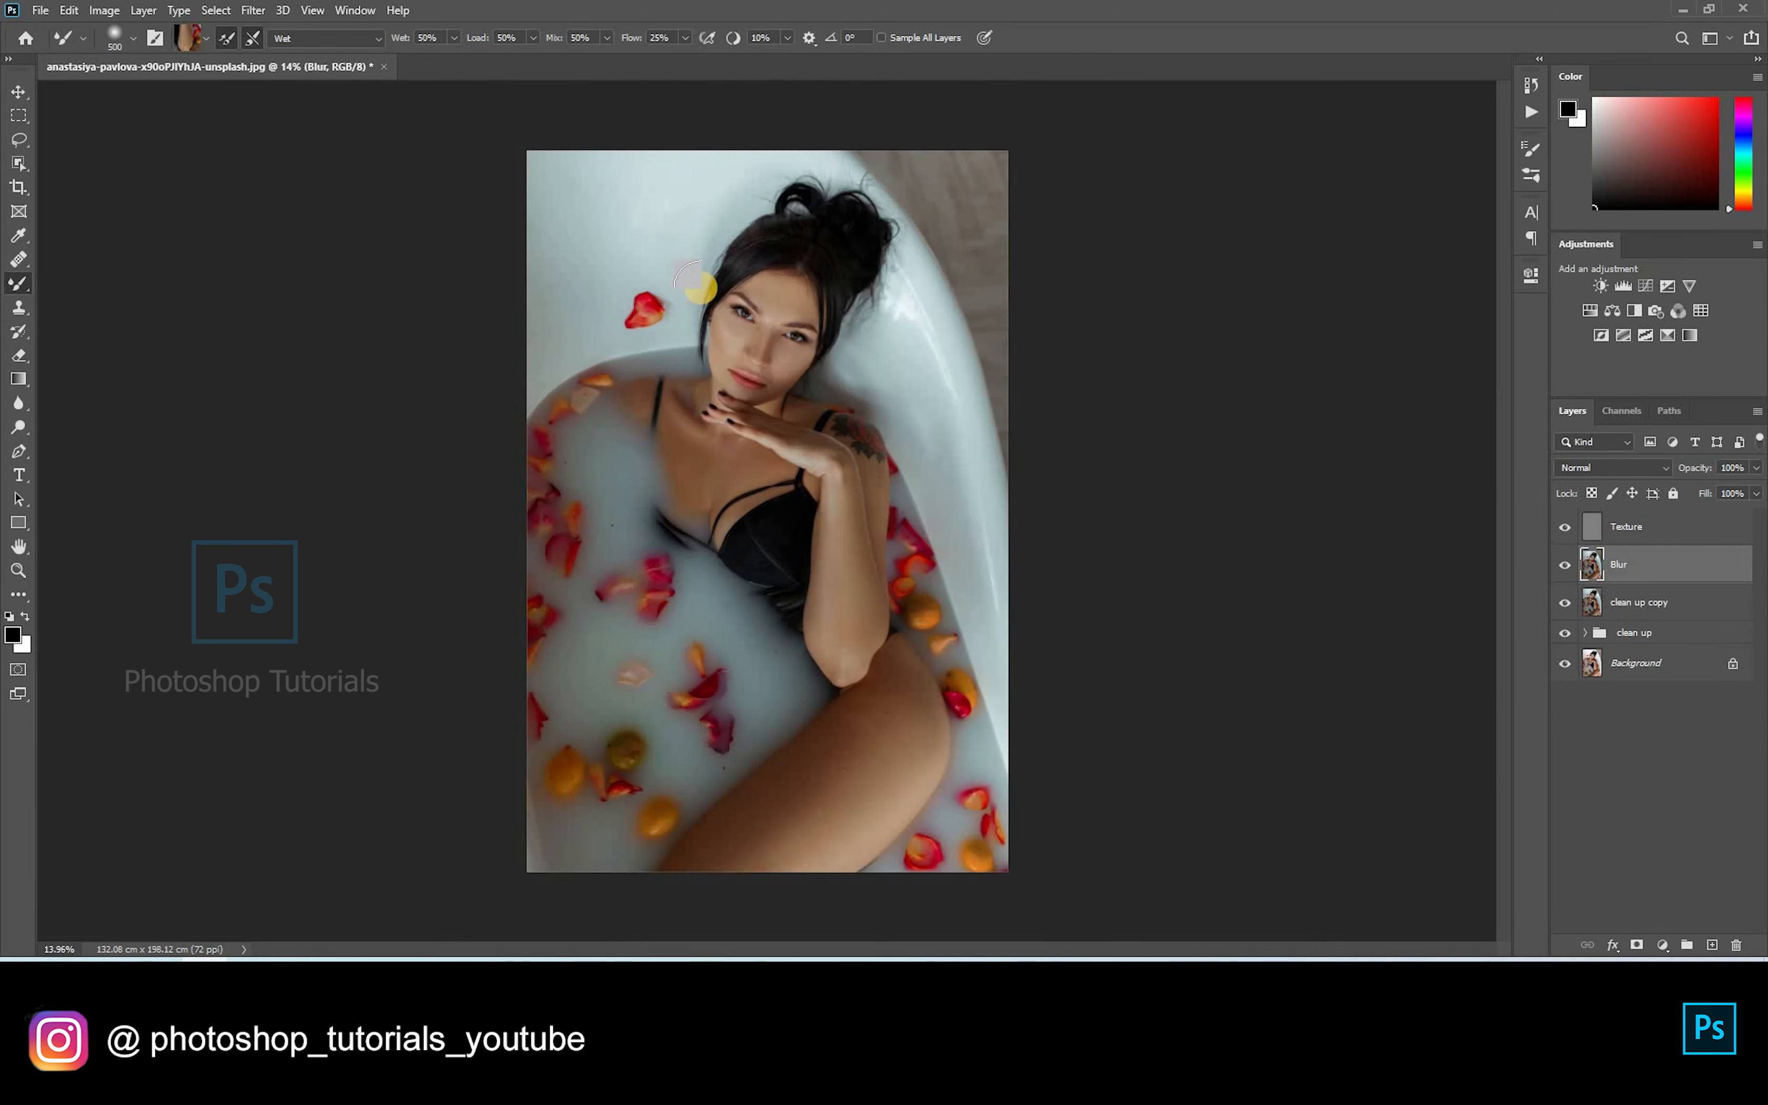
pyautogui.scroll(2, 1185, 552)
pyautogui.scroll(3, 1184, 552)
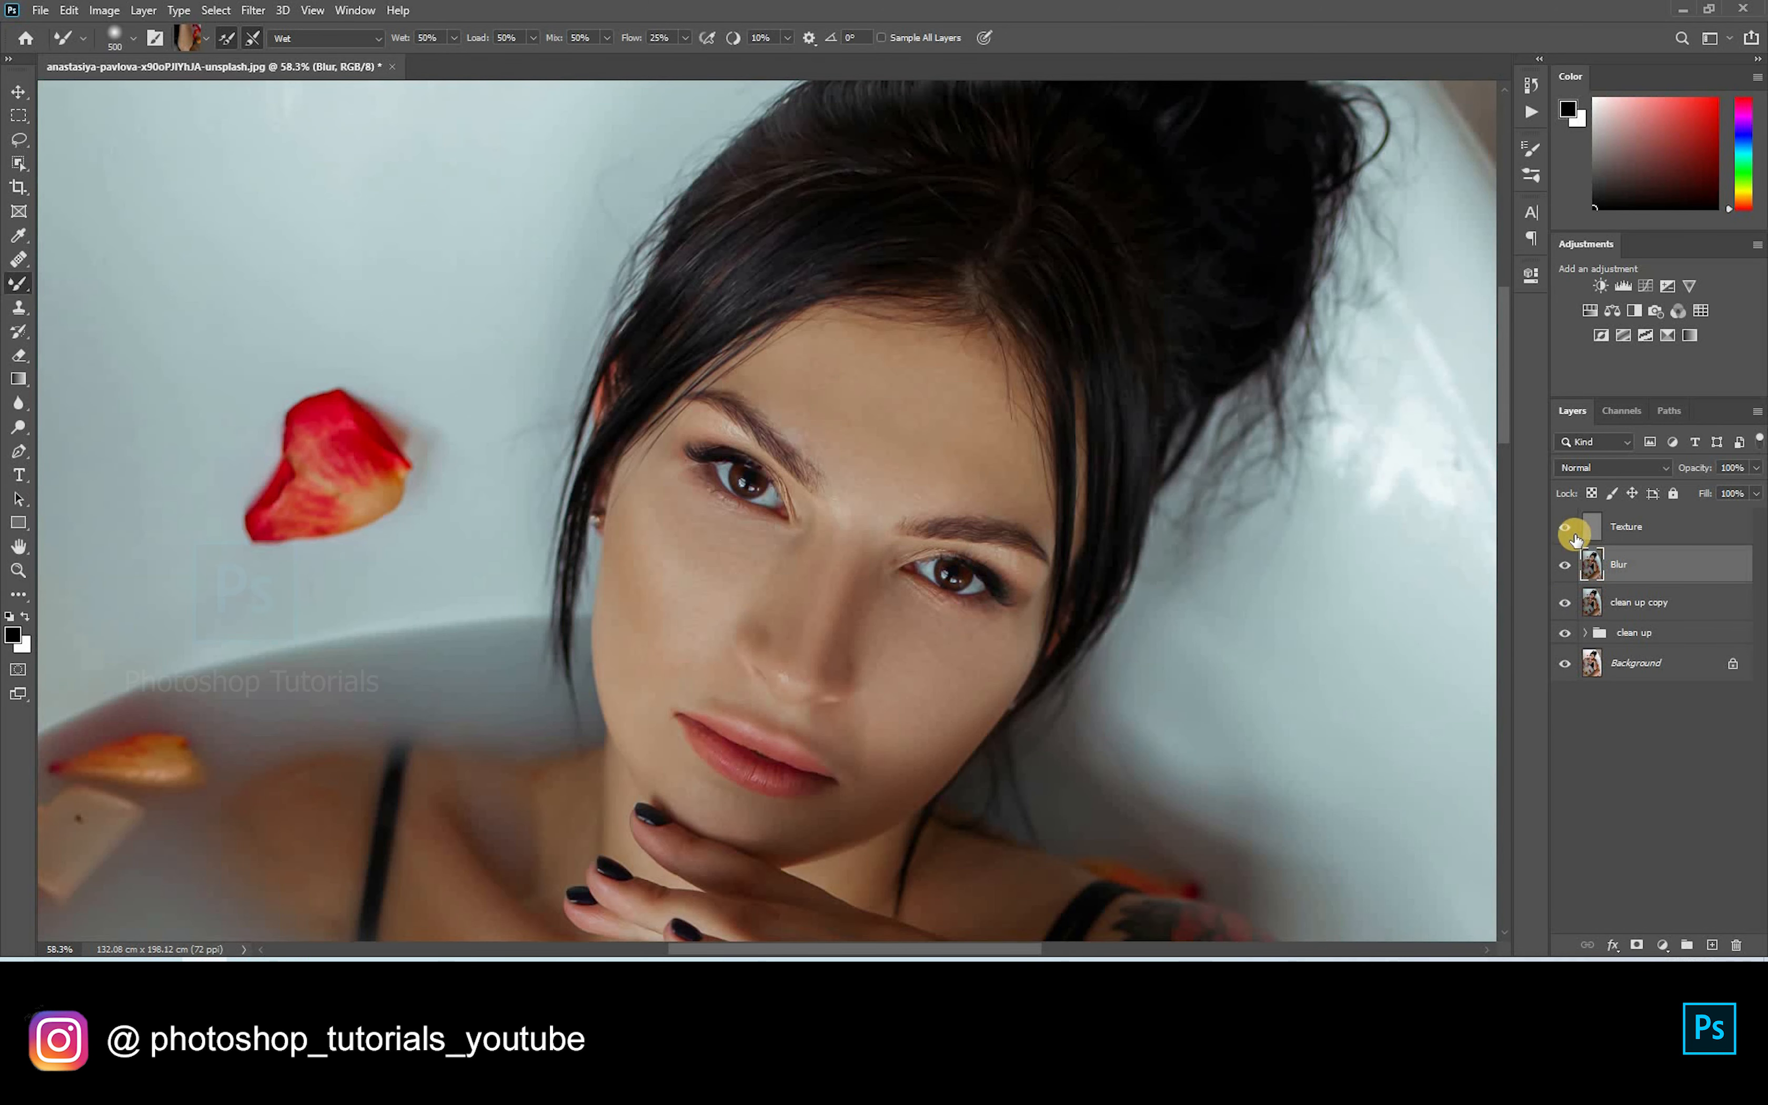
pyautogui.click(1569, 567)
pyautogui.click(1565, 525)
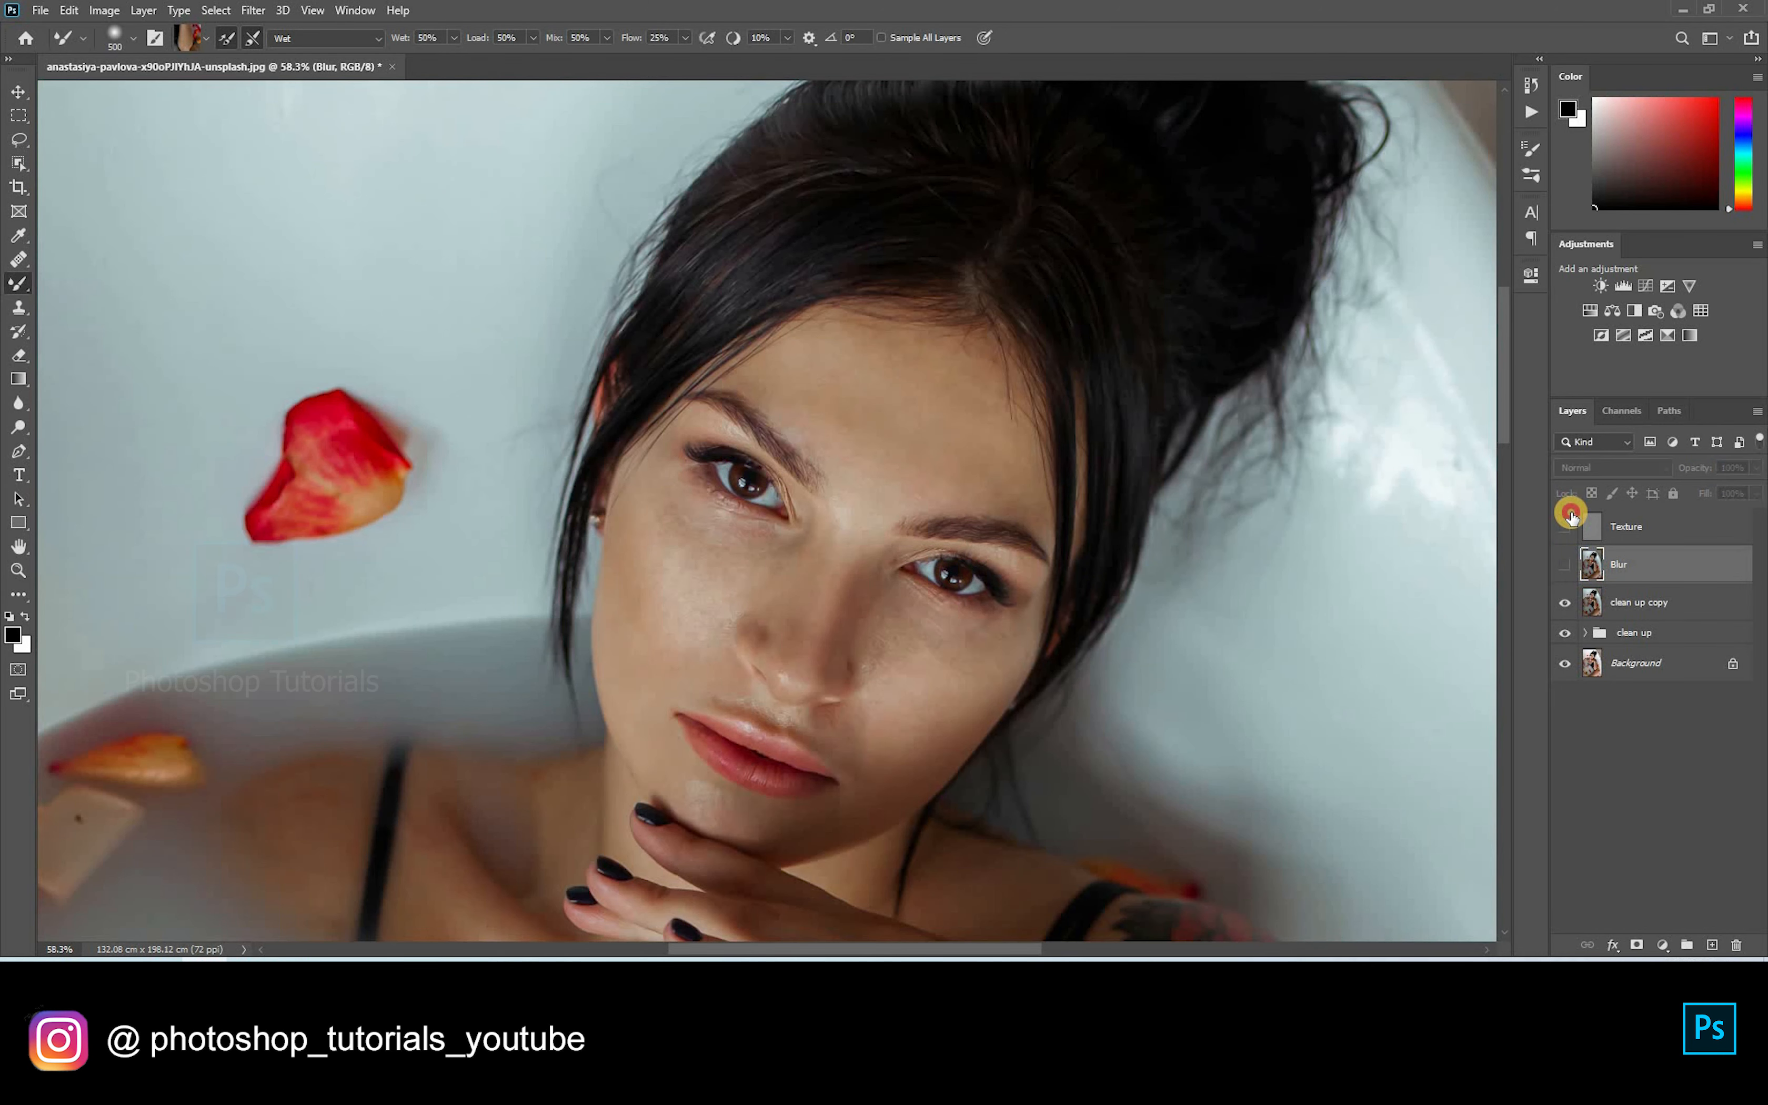
pyautogui.scroll(-3, 1068, 497)
pyautogui.scroll(-2, 1058, 490)
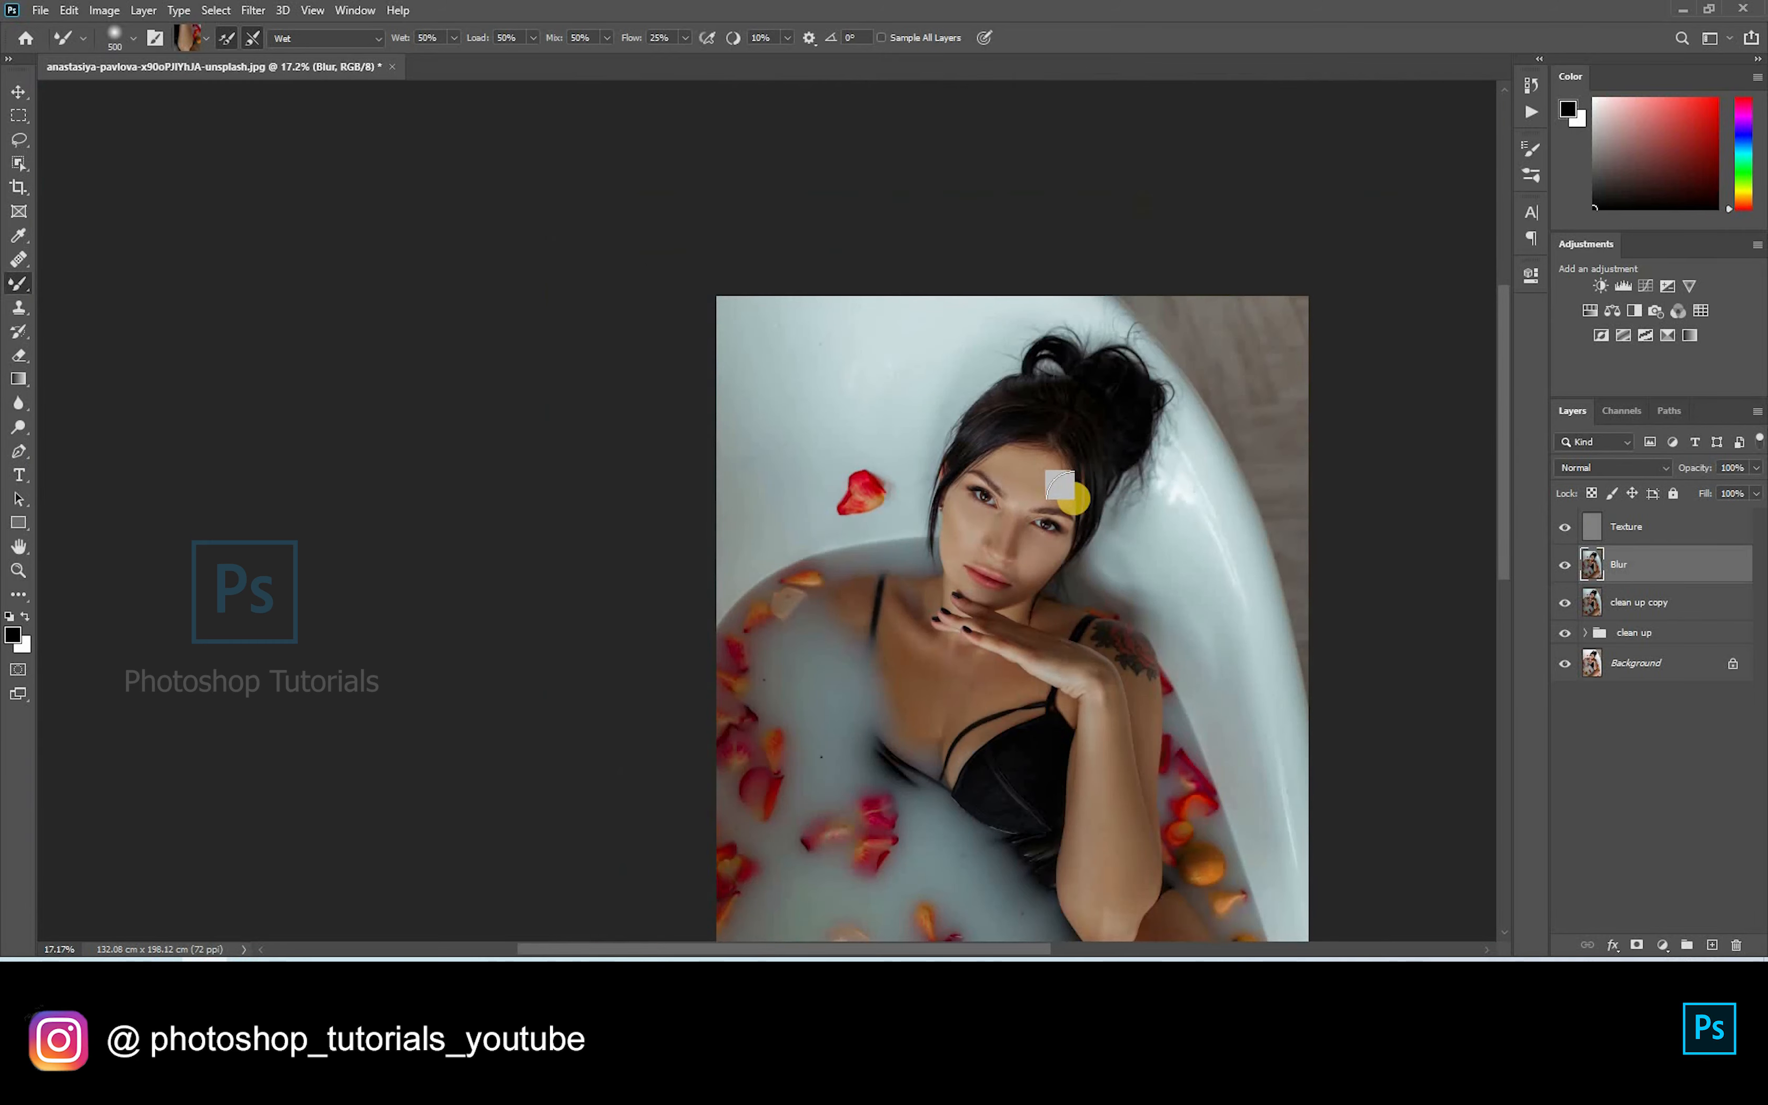
pyautogui.scroll(5, 809, 265)
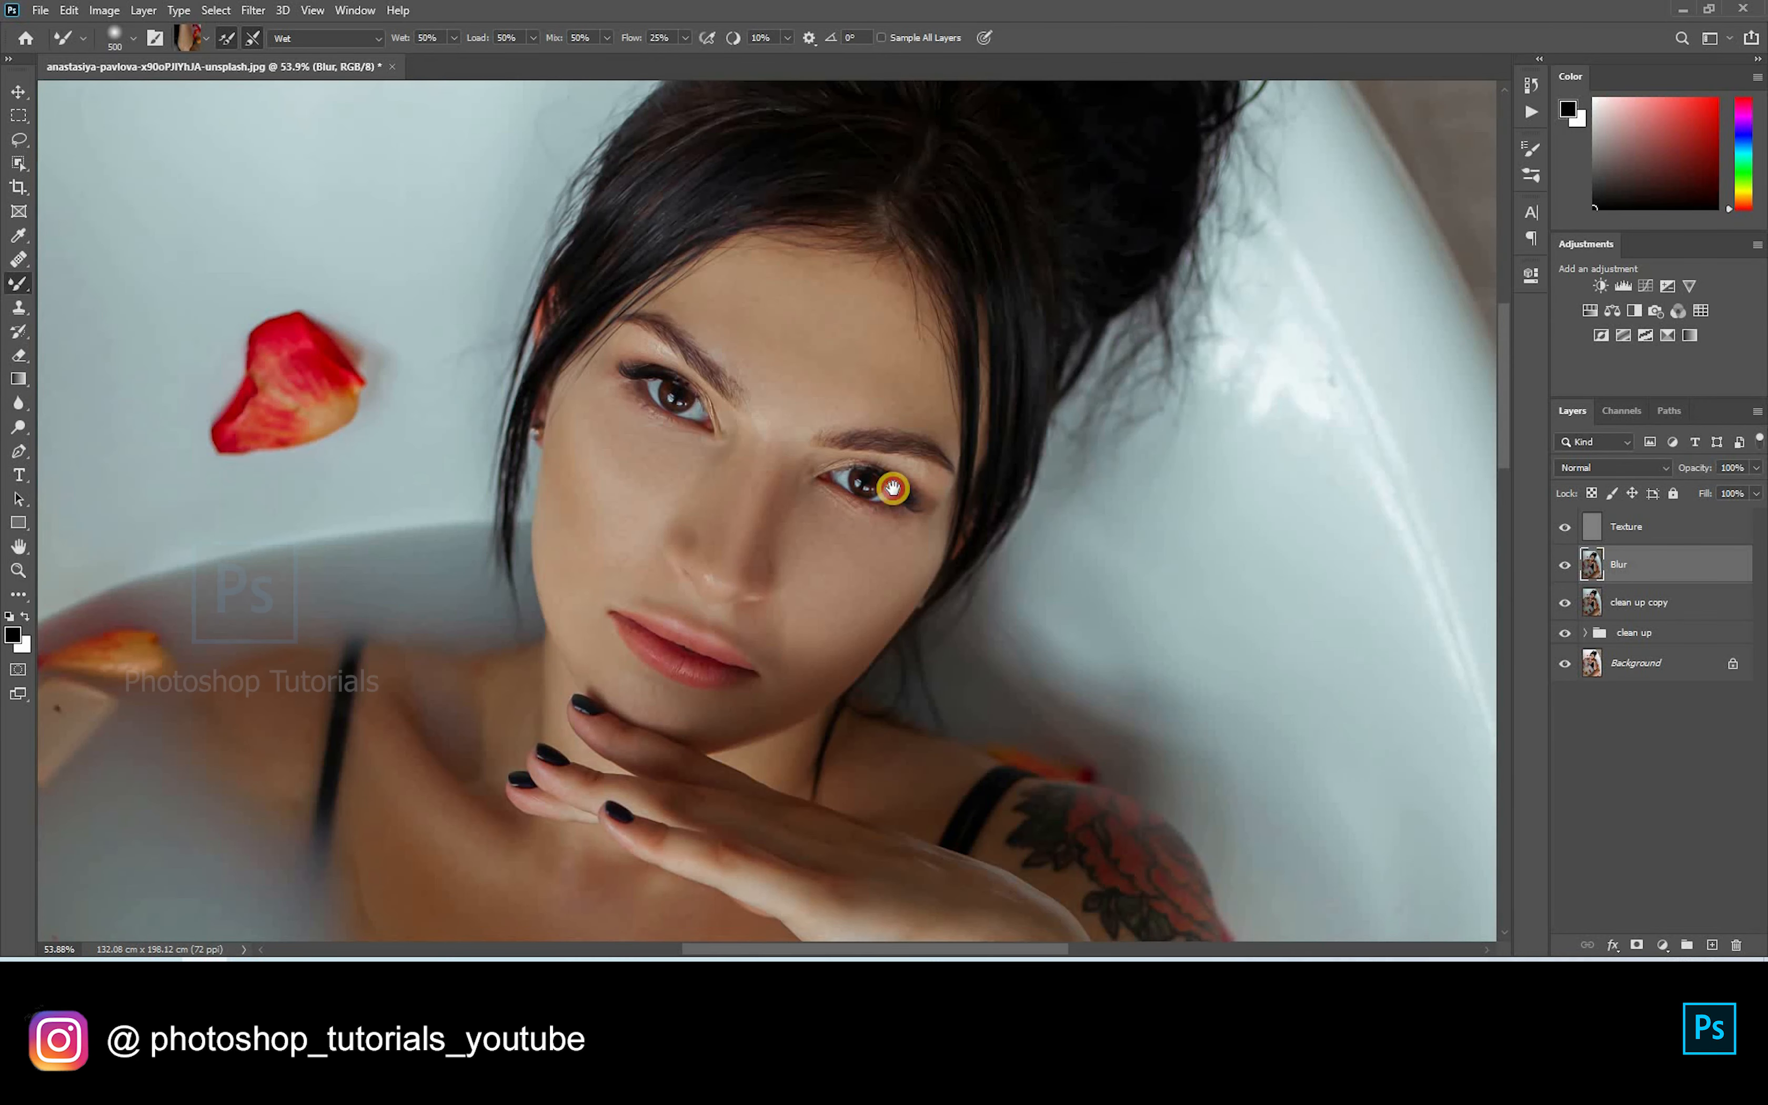
pyautogui.scroll(3, 917, 480)
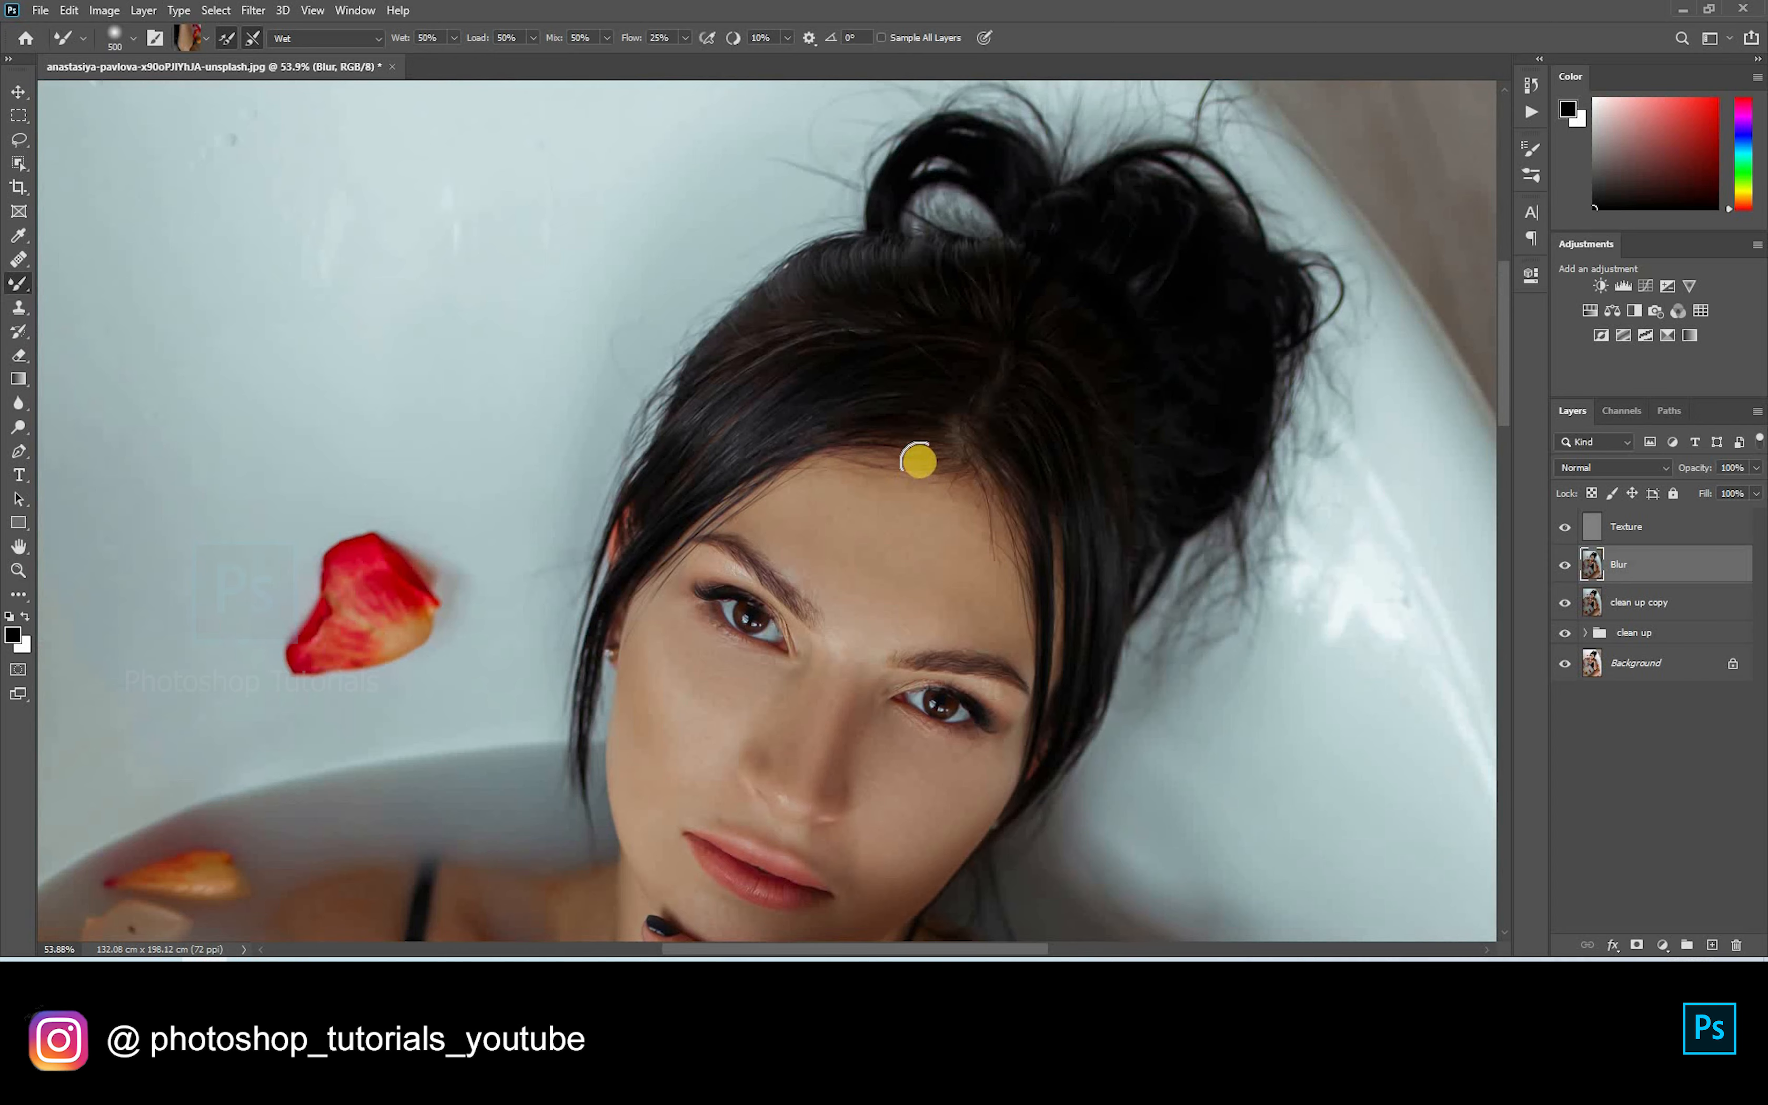
pyautogui.scroll(-4, 922, 458)
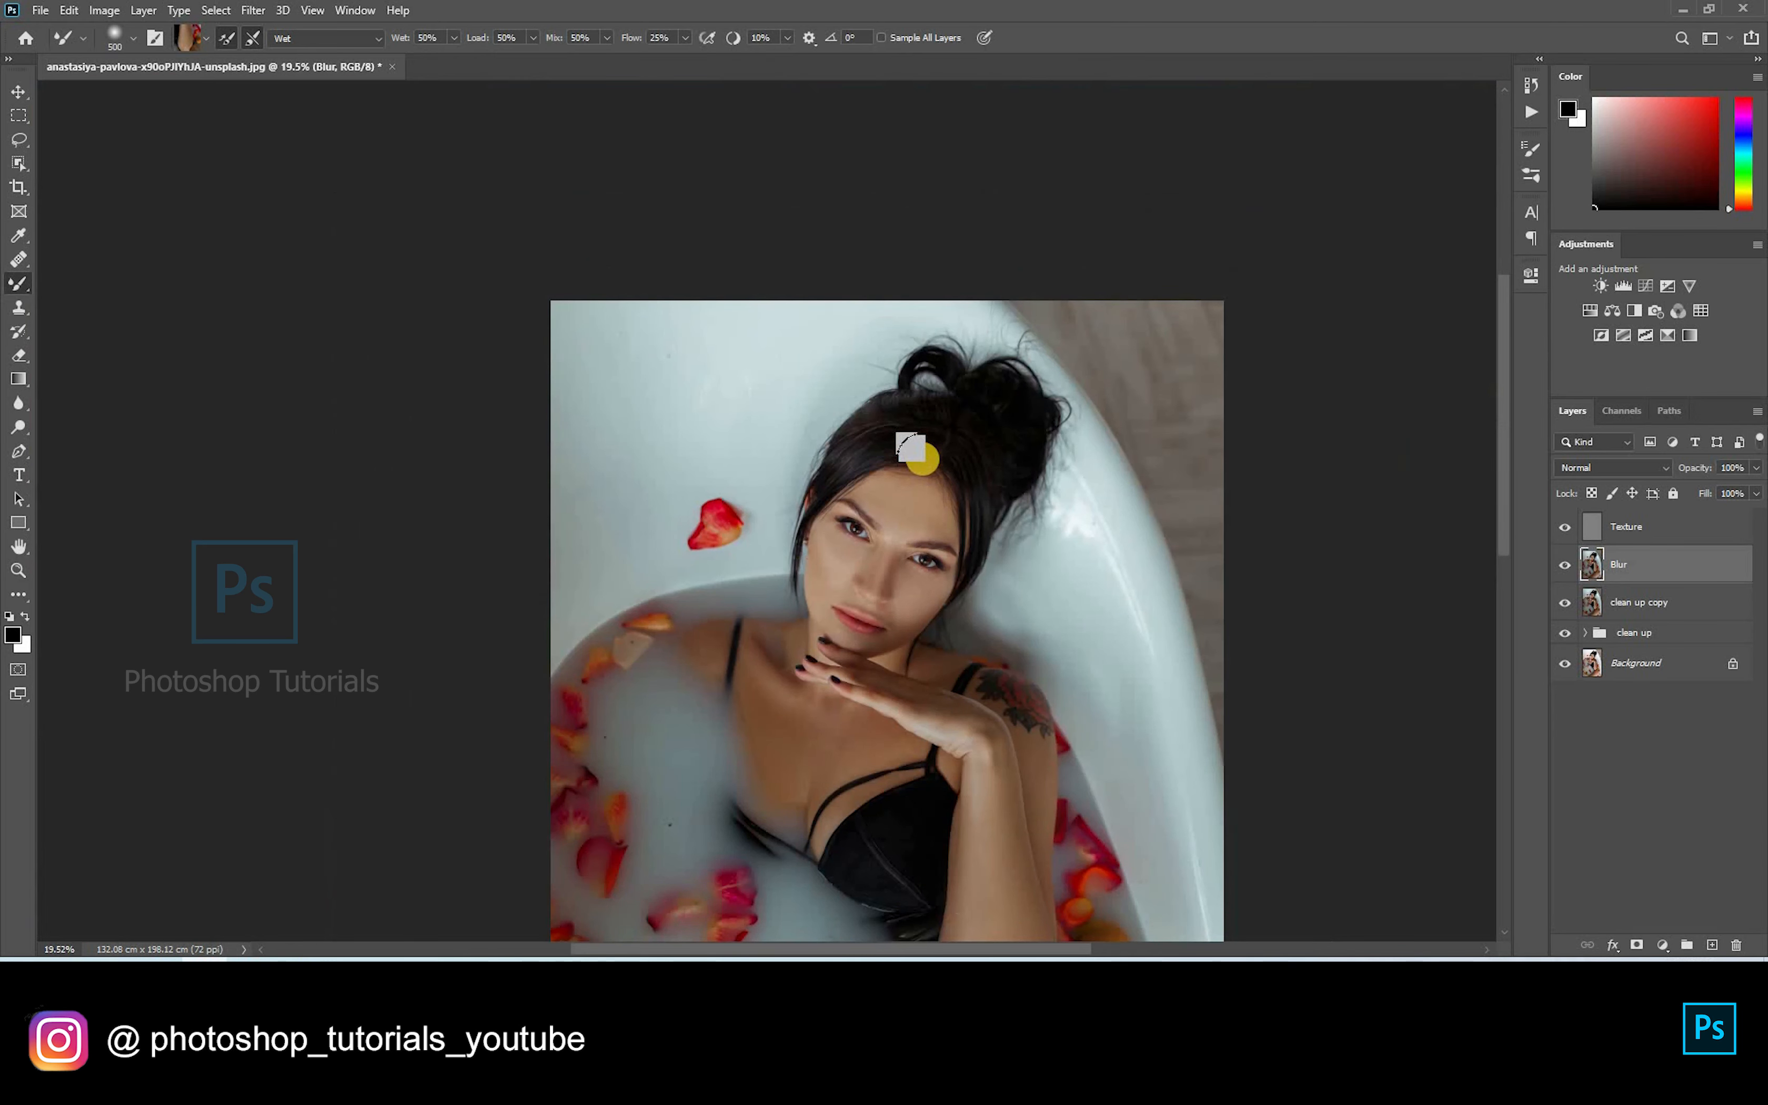
# Step: Group the "Blur" and "Texture" layers as "Frequenc separation" and merge a duplicate of the group into a single layer
pyautogui.hotkey('ctrl', '0')
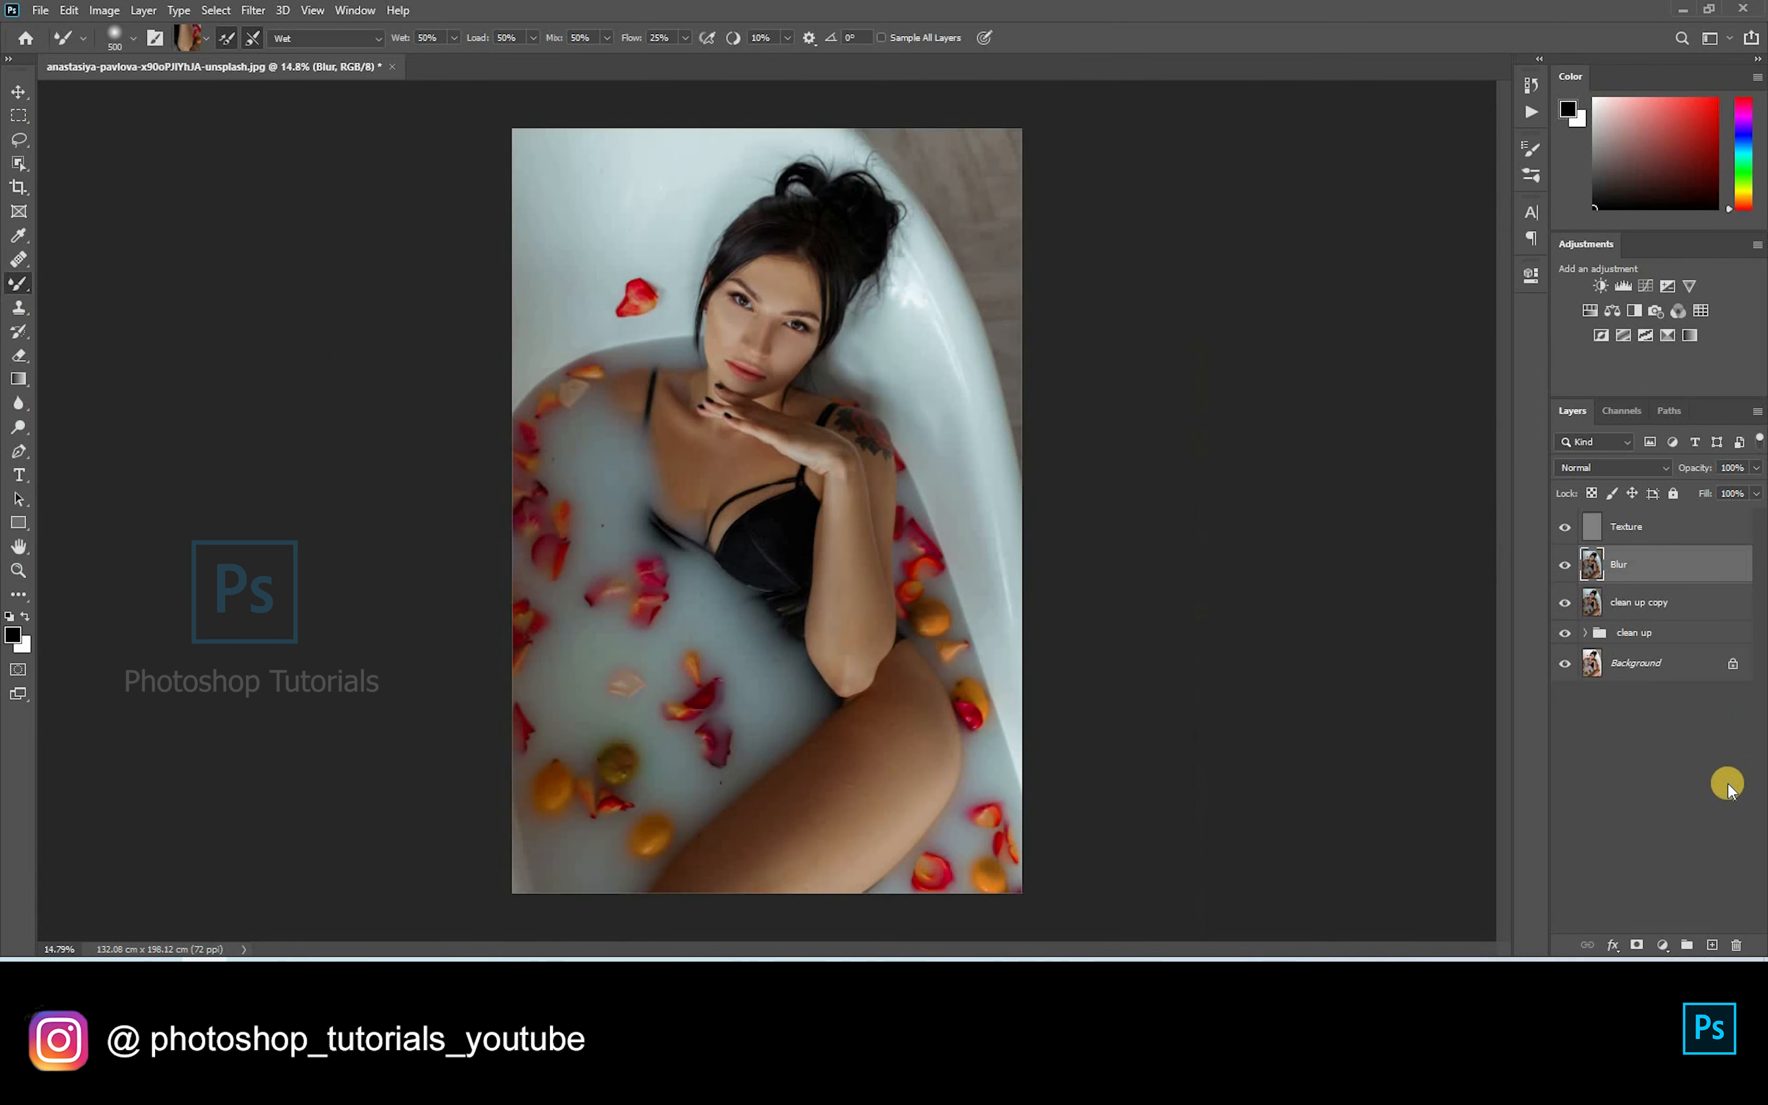
pyautogui.keyDown('shift'); pyautogui.click(1623, 528); pyautogui.keyUp('shift')
pyautogui.hotkey('ctrl', 'g')
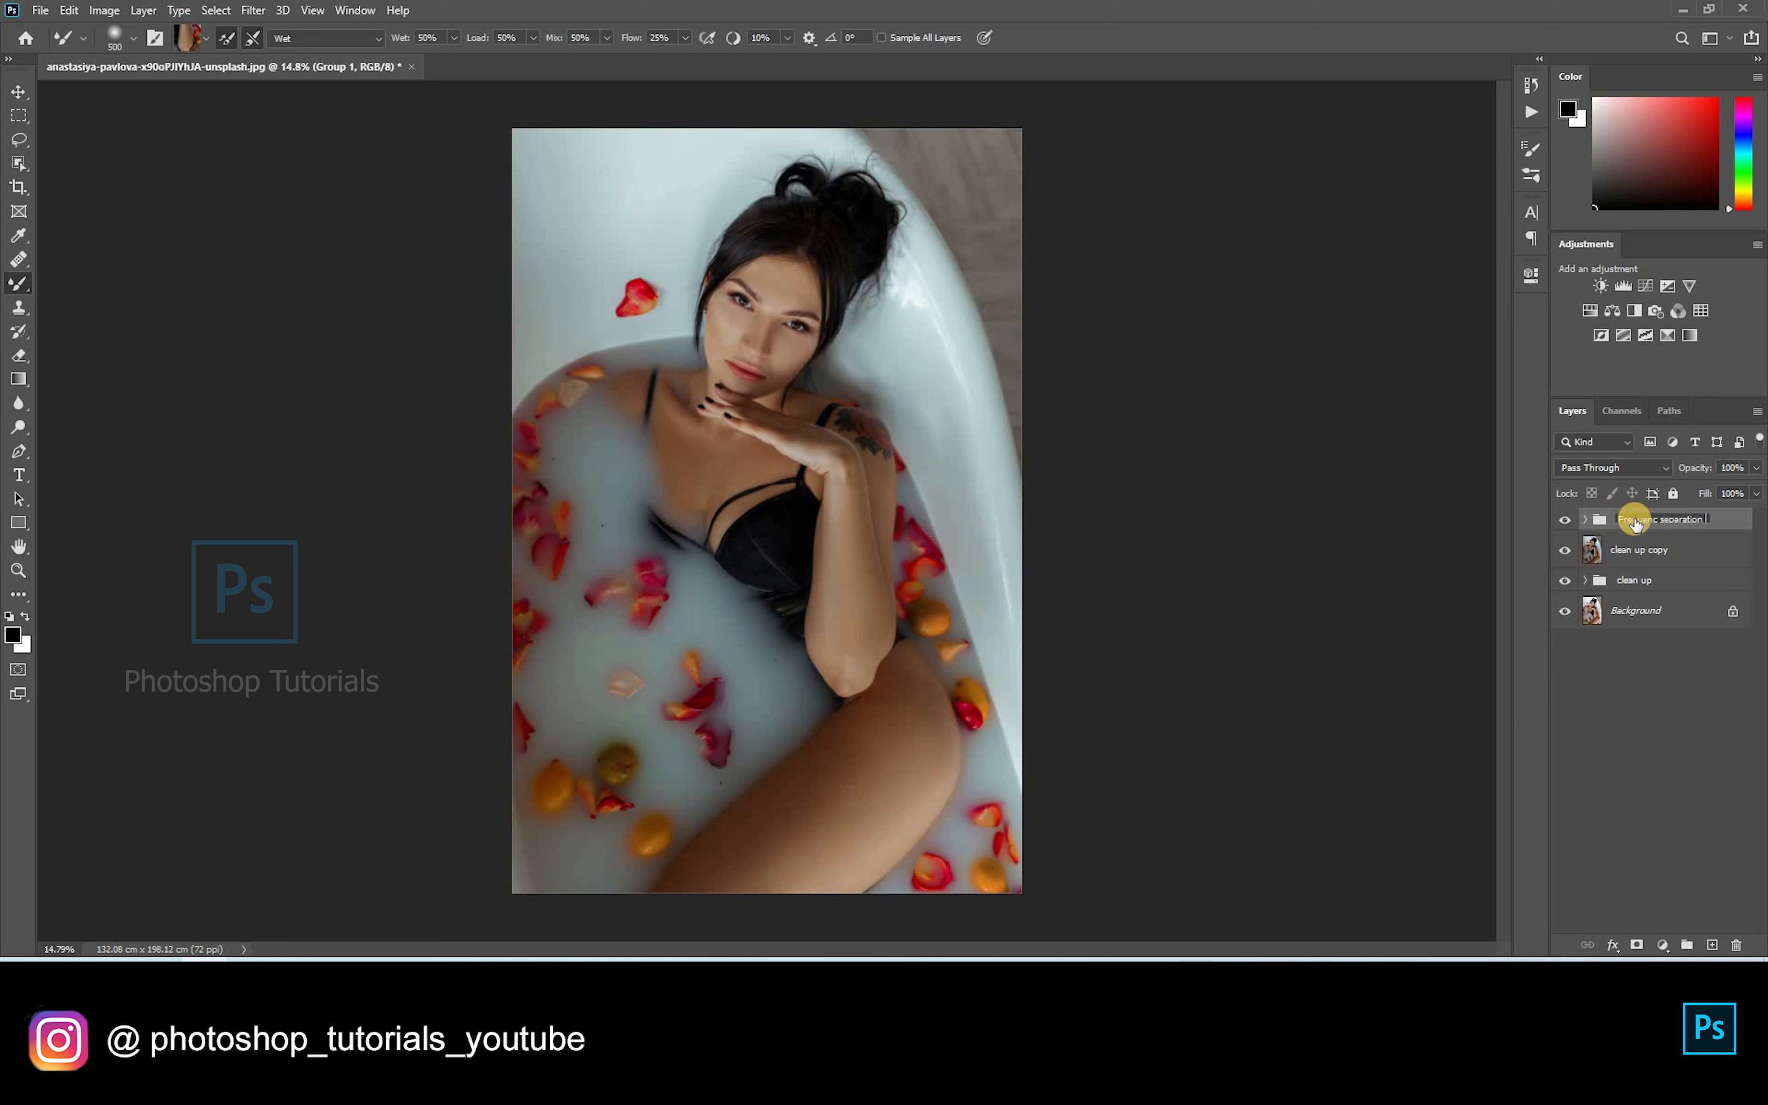
pyautogui.press('Return')
pyautogui.hotkey('ctrl', 'j')
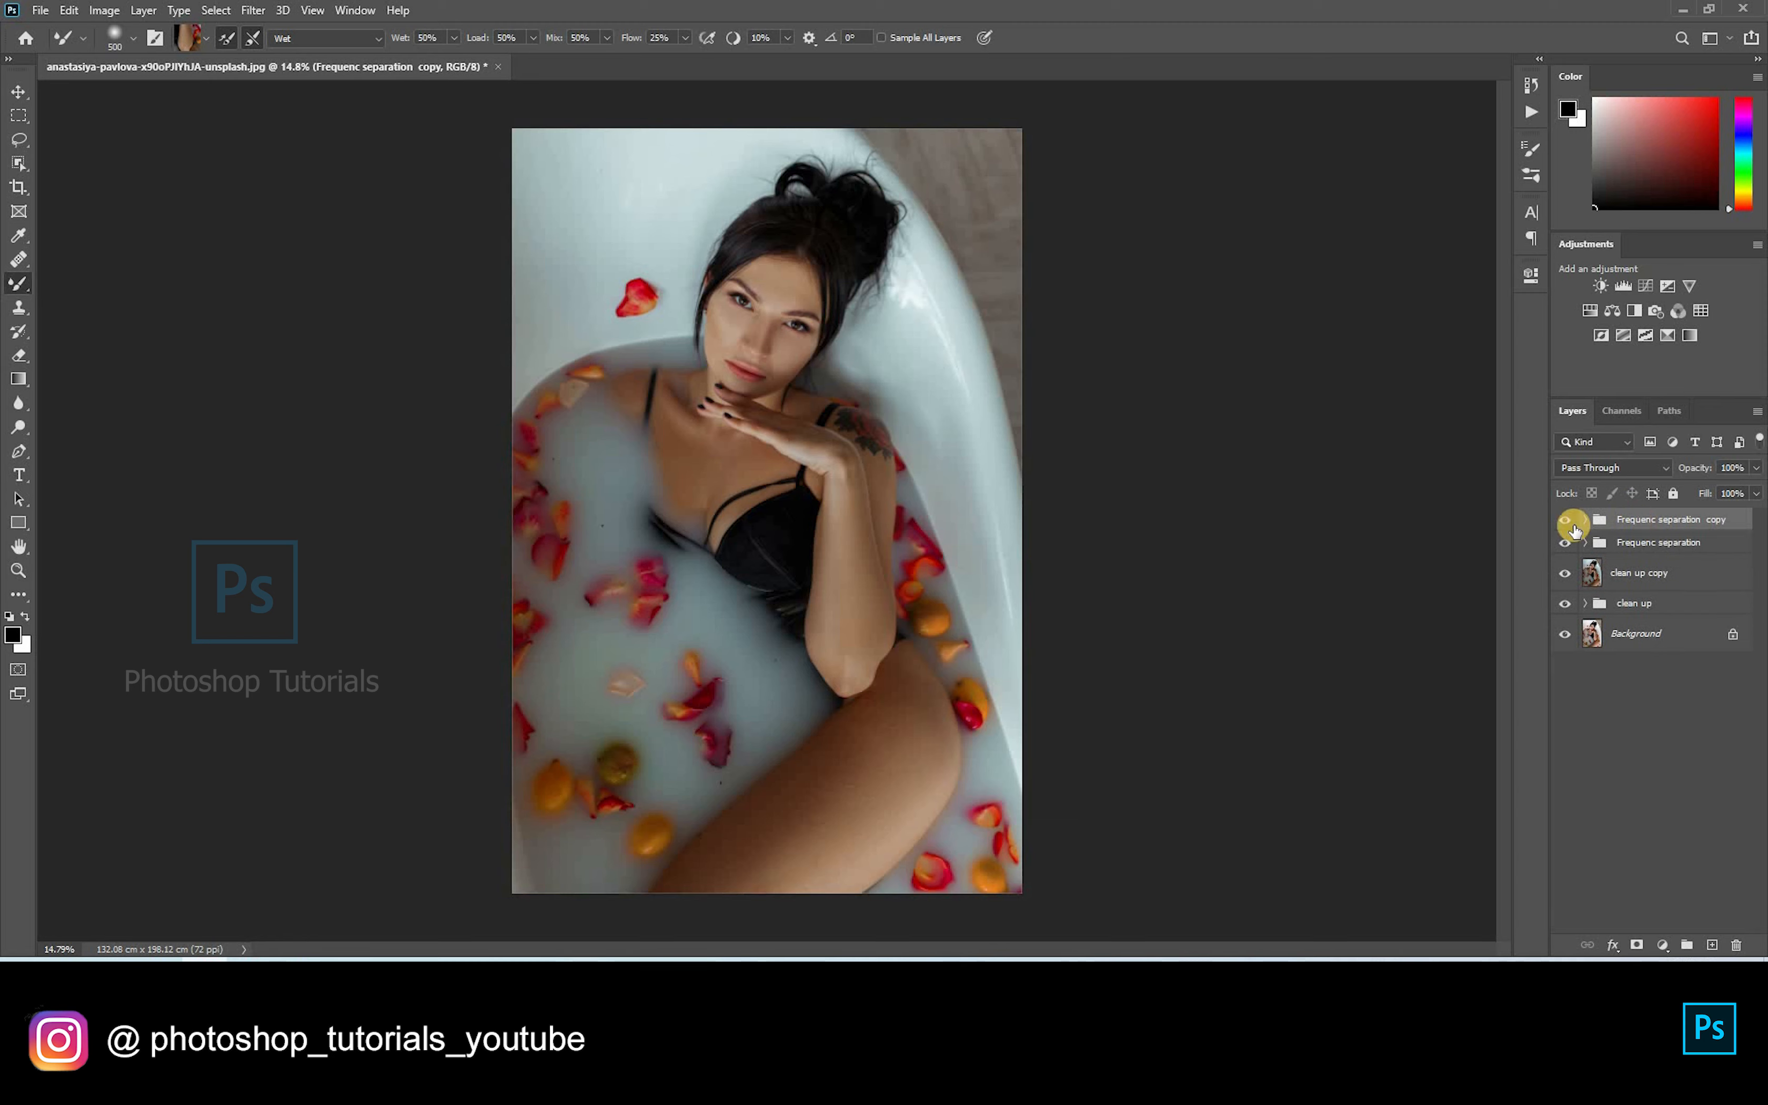
pyautogui.hotkey('ctrl', 'e')
# Step: Toggle the visibility of the merged frequency separation copy to compare, and examine the face and whole image
pyautogui.click(1560, 532)
pyautogui.click(1560, 531)
pyautogui.click(1562, 531)
pyautogui.click(1562, 530)
pyautogui.click(1562, 530)
pyautogui.click(1561, 553)
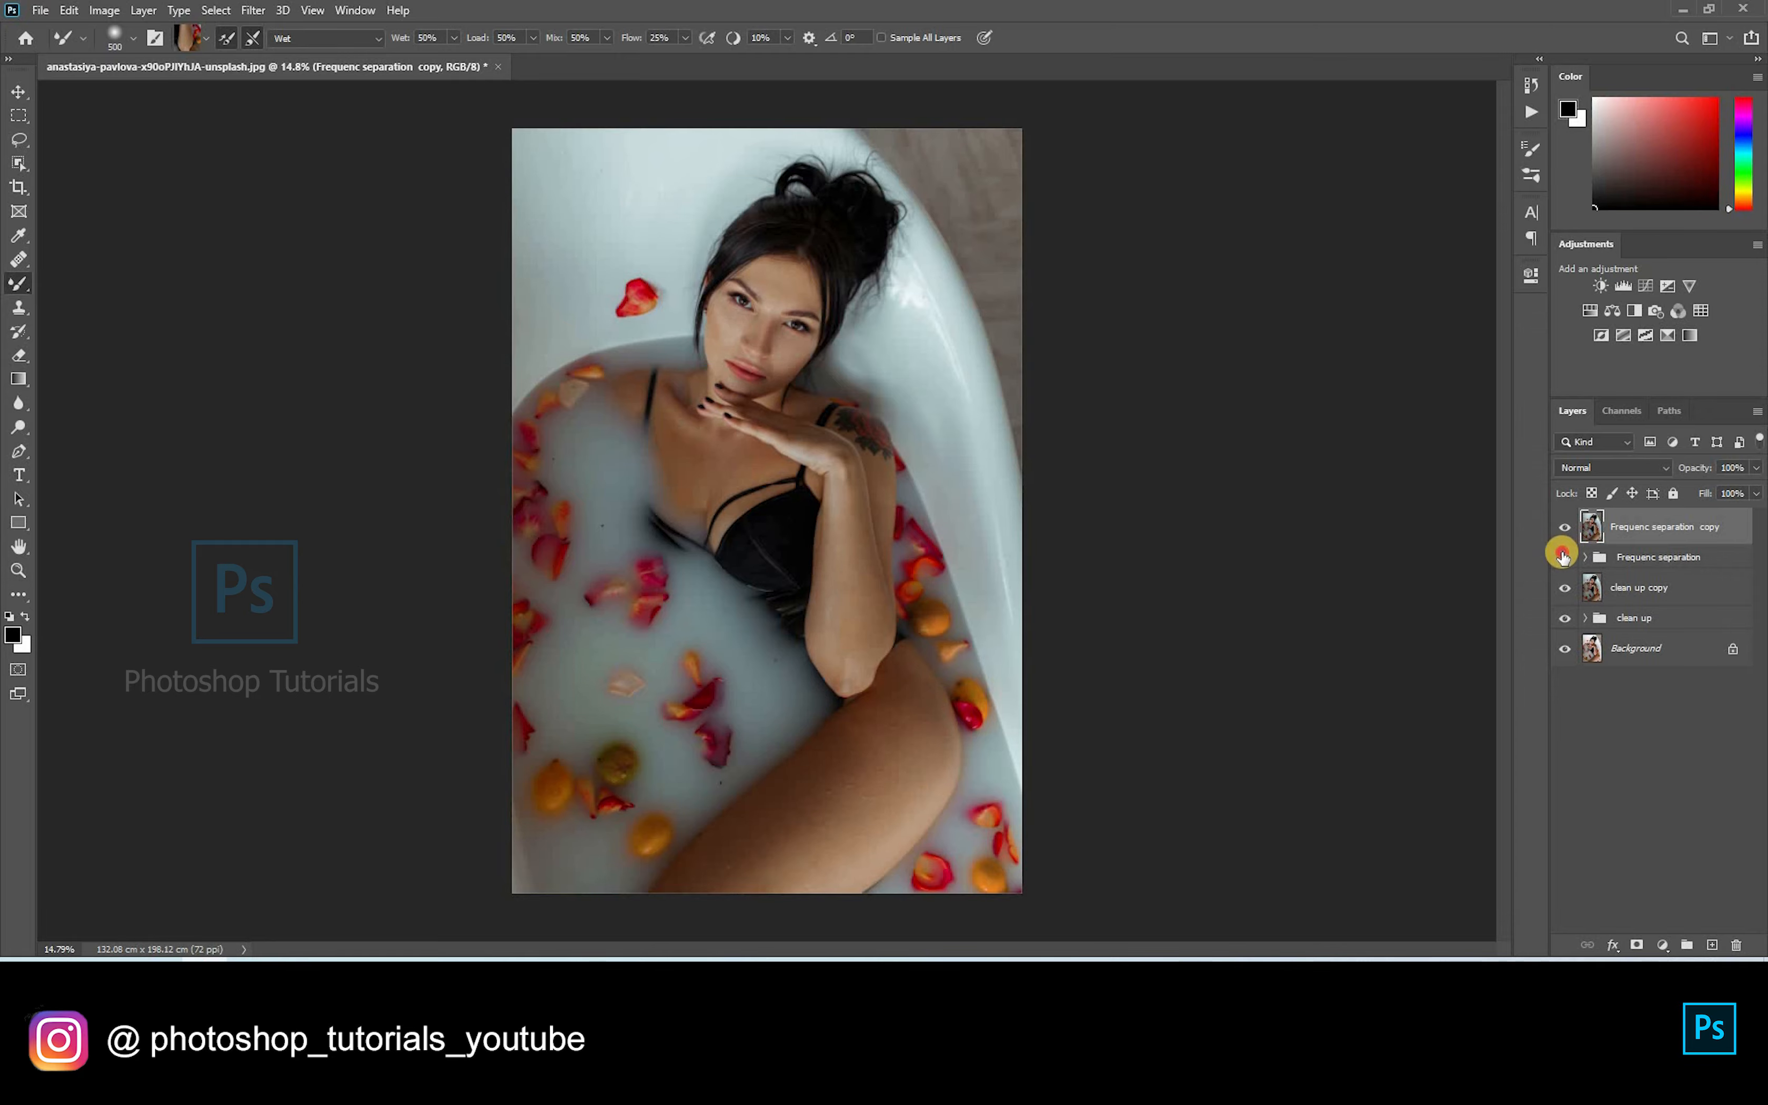
pyautogui.scroll(7, 877, 398)
pyautogui.moveTo(721, 316); pyautogui.dragTo(837, 496)
pyautogui.scroll(4, 833, 443)
pyautogui.scroll(6, 833, 444)
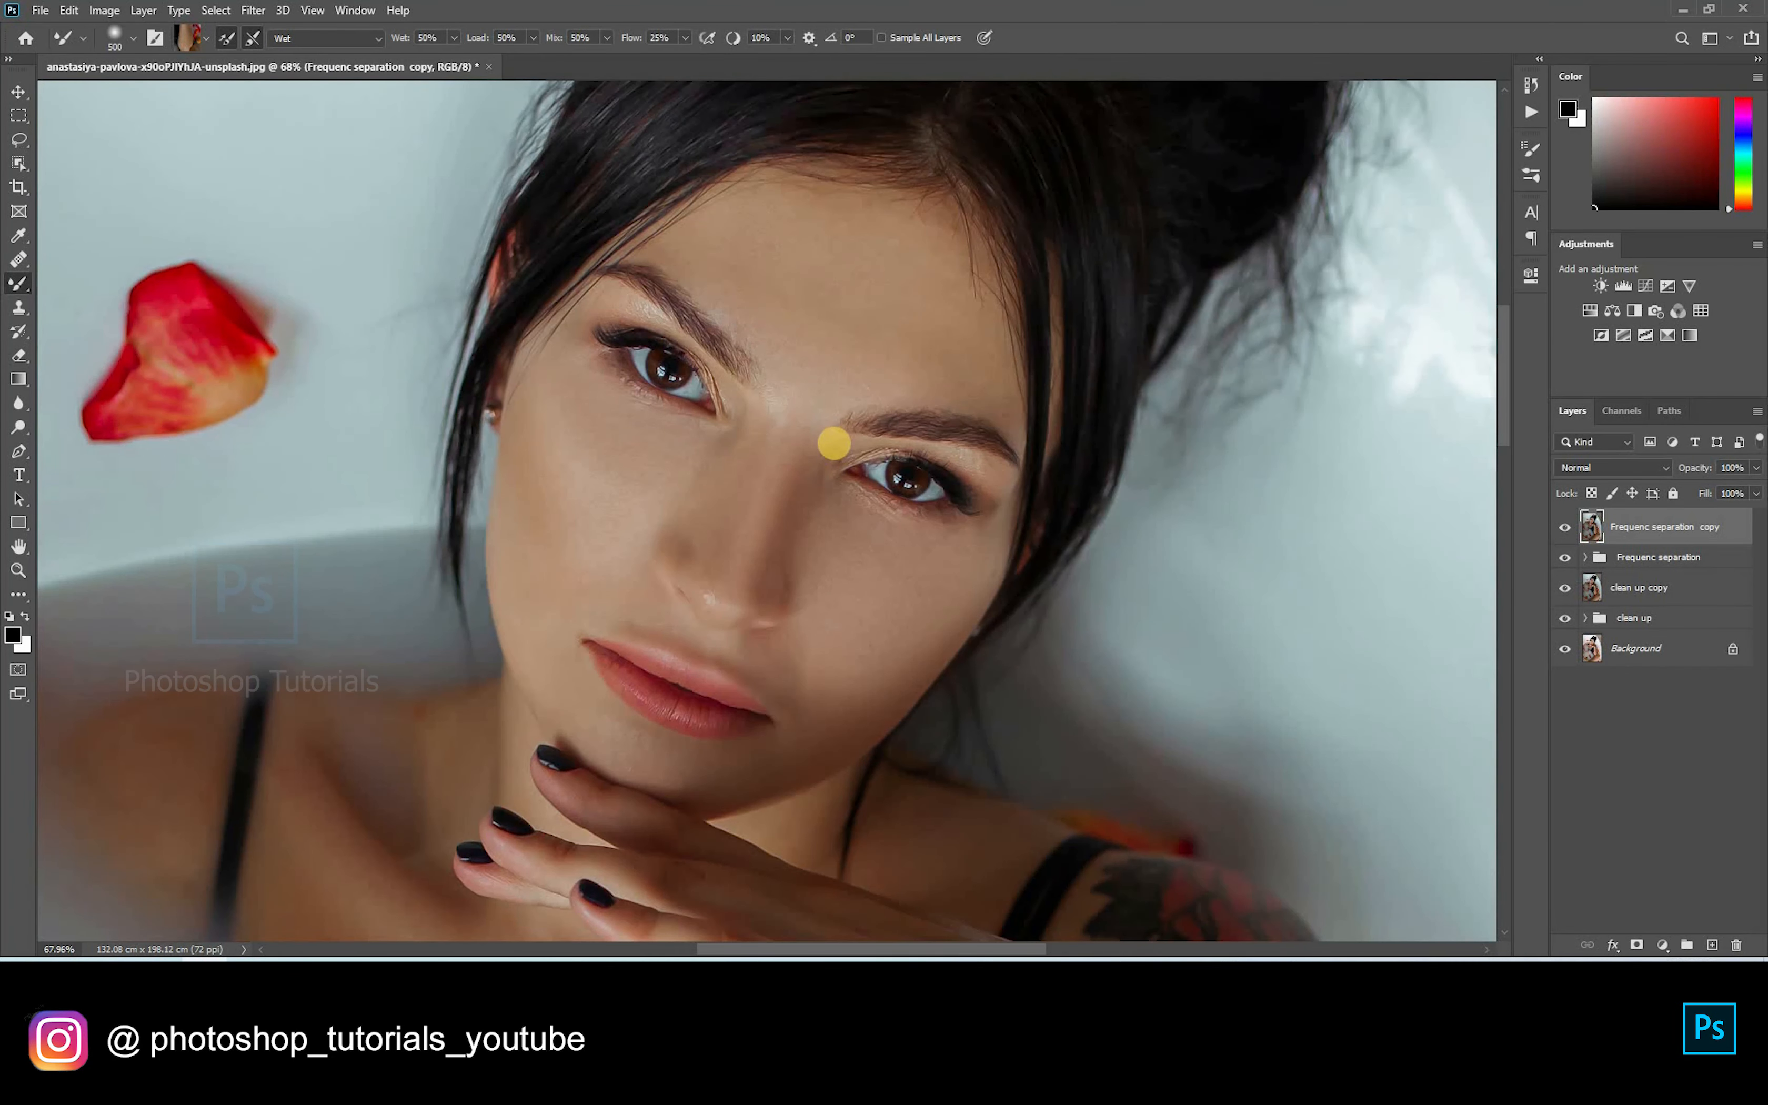
pyautogui.scroll(-13, 833, 443)
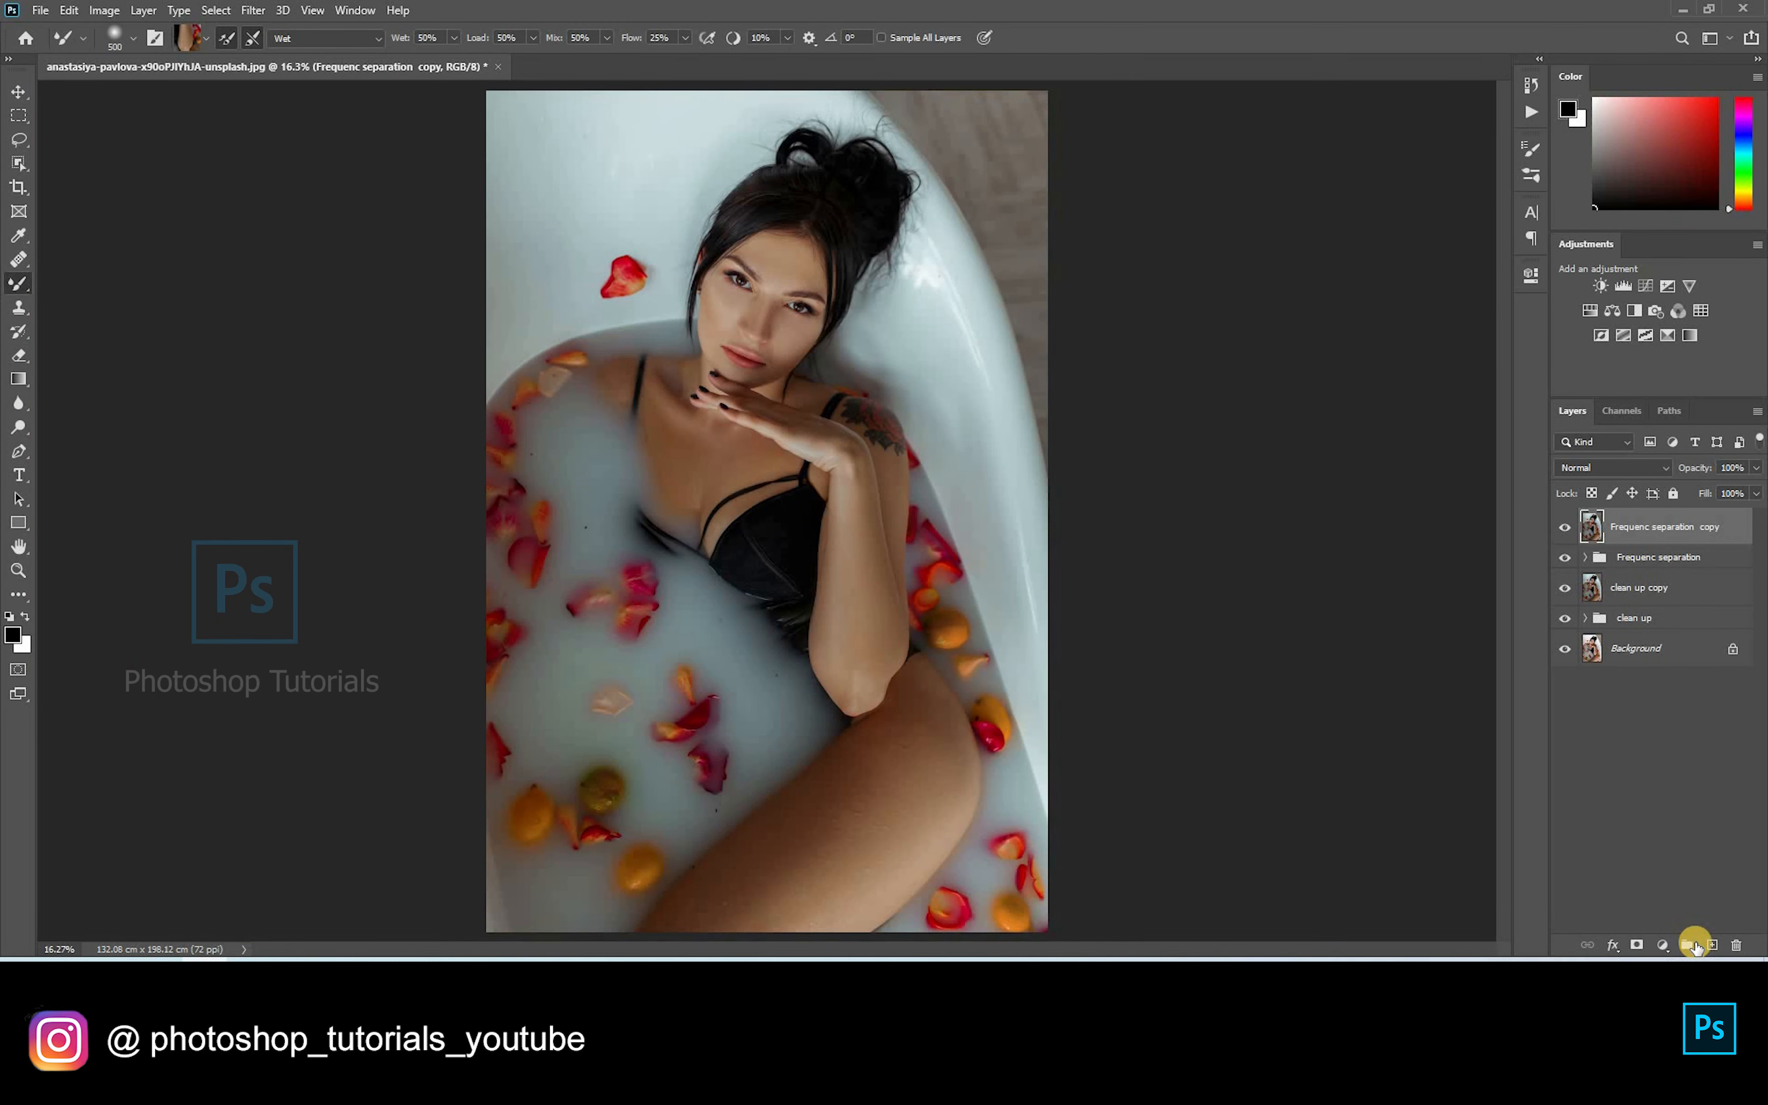
# Step: Add a new layer above the merged copy and name it "Local Dodge and burn"
pyautogui.hotkey('ctrl', 'shift', 'alt', 'n')
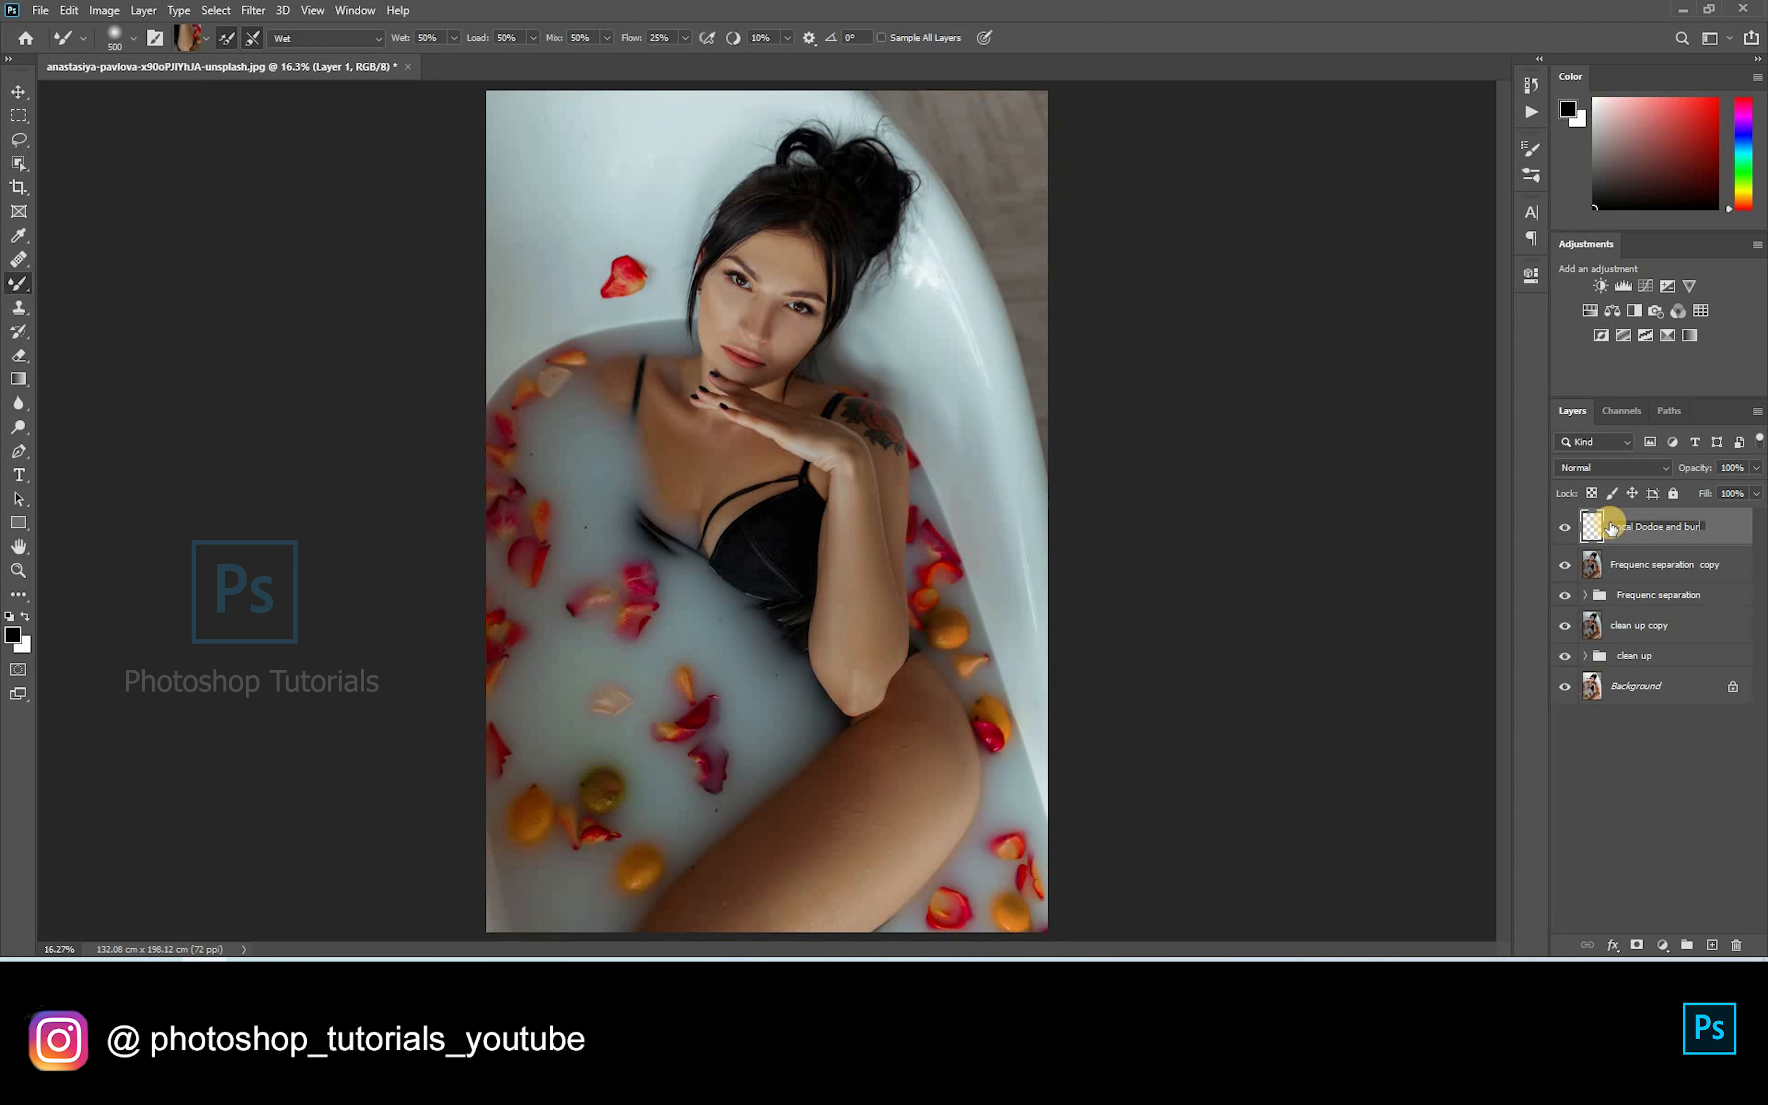
pyautogui.write('n')
pyautogui.press('Return')
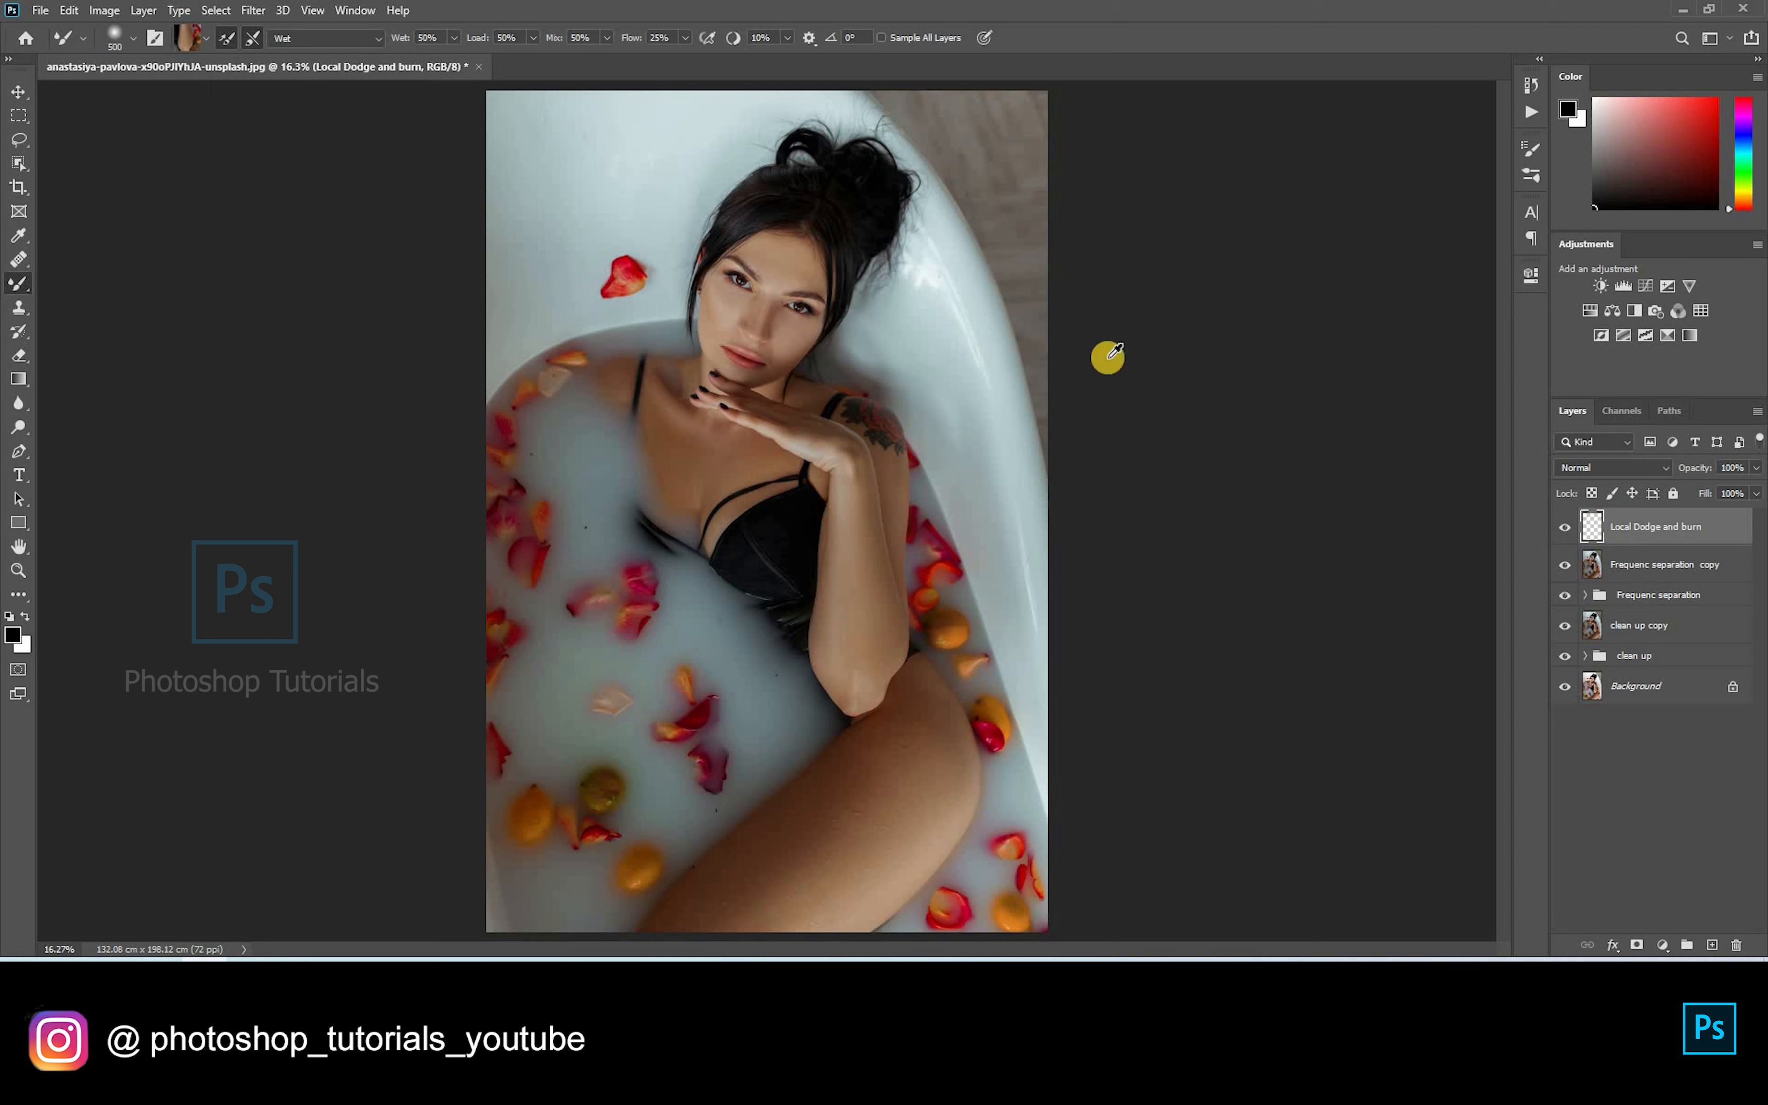
# Step: Fill the "Local Dodge and burn" layer with neutral gray and set its blend mode to Soft Light
pyautogui.hotkey('shift', 'F5')
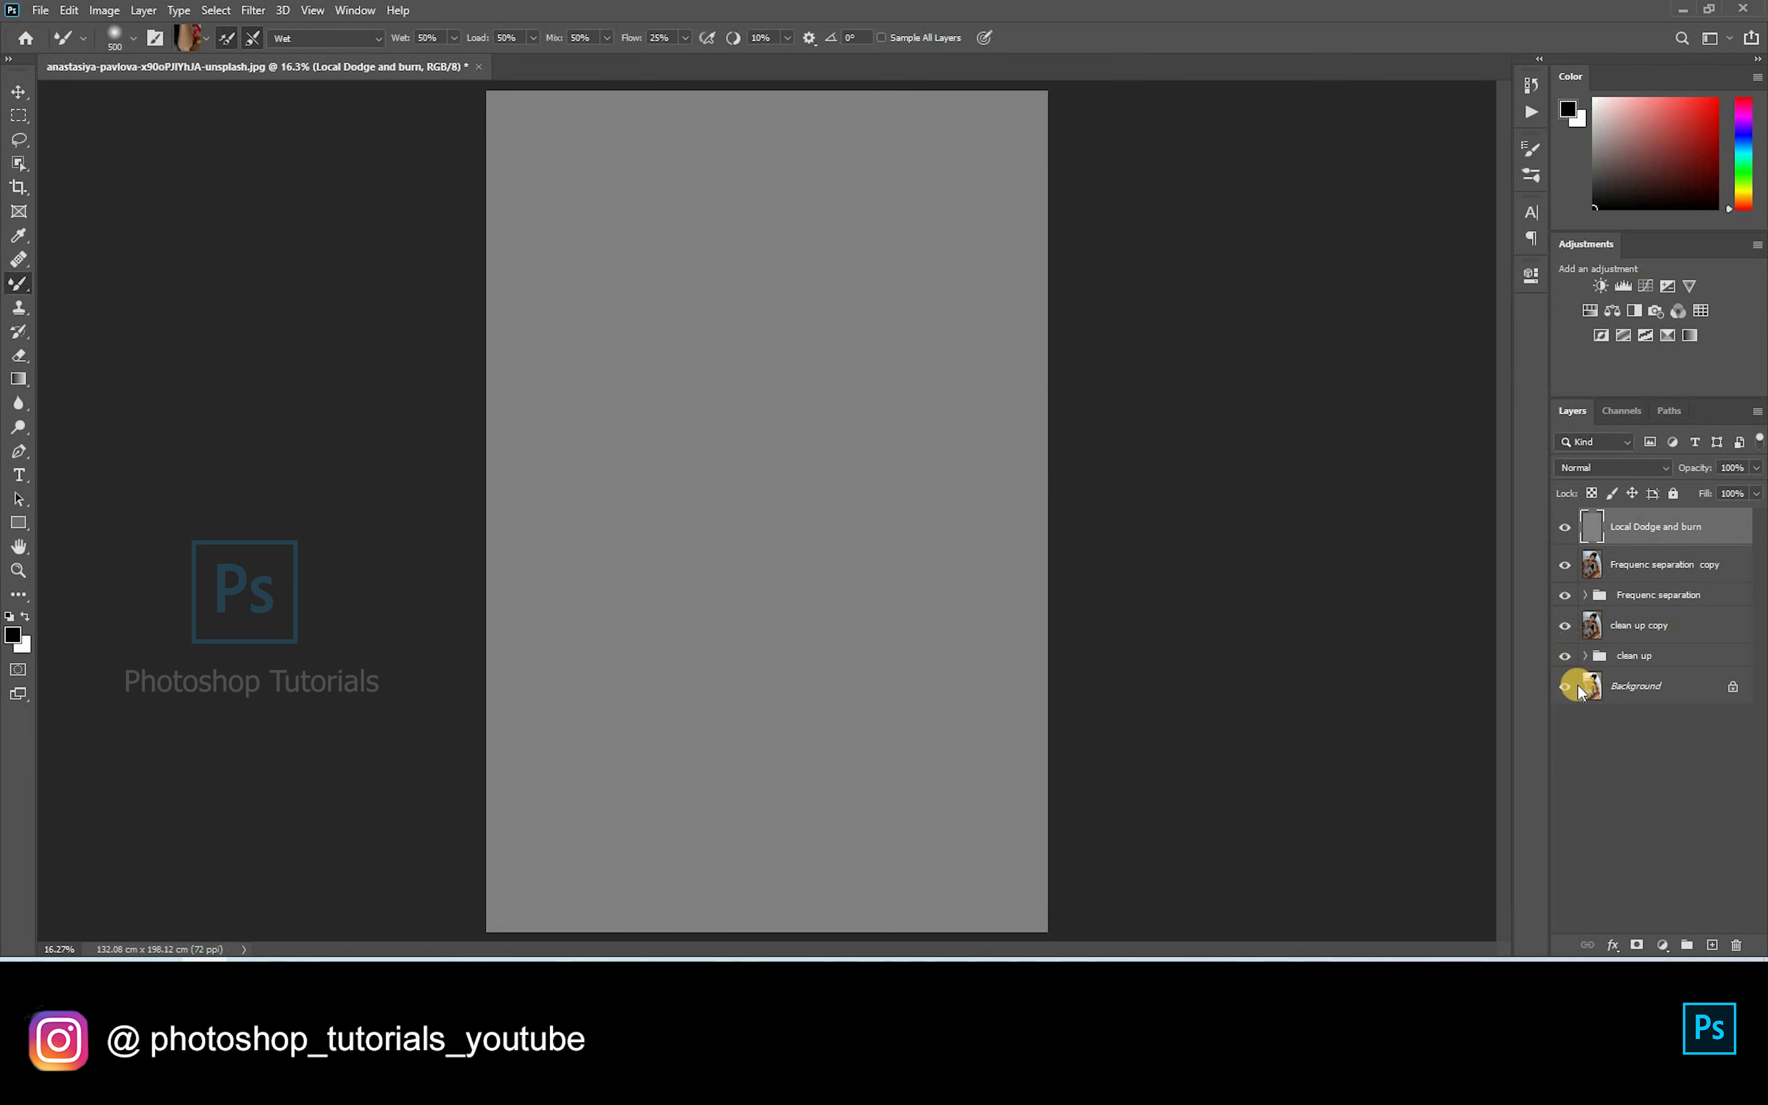
pyautogui.click(1612, 468)
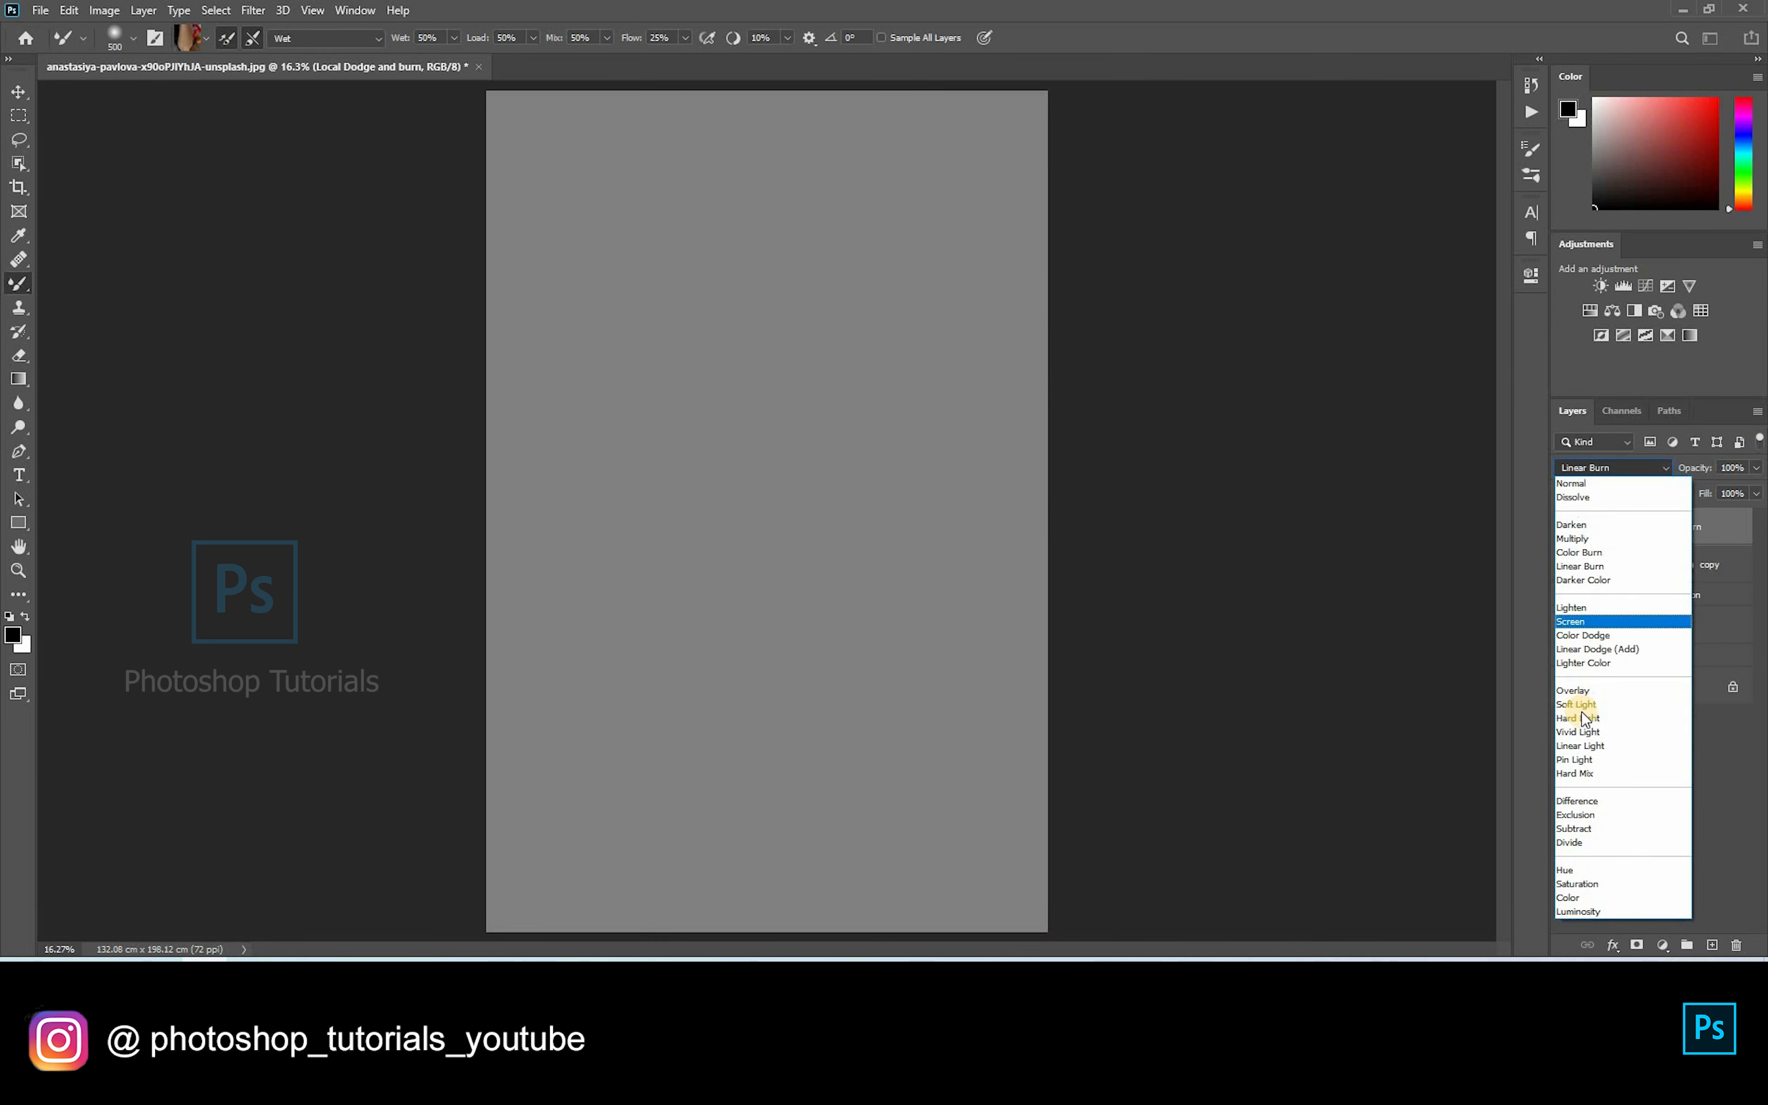
pyautogui.click(1655, 548)
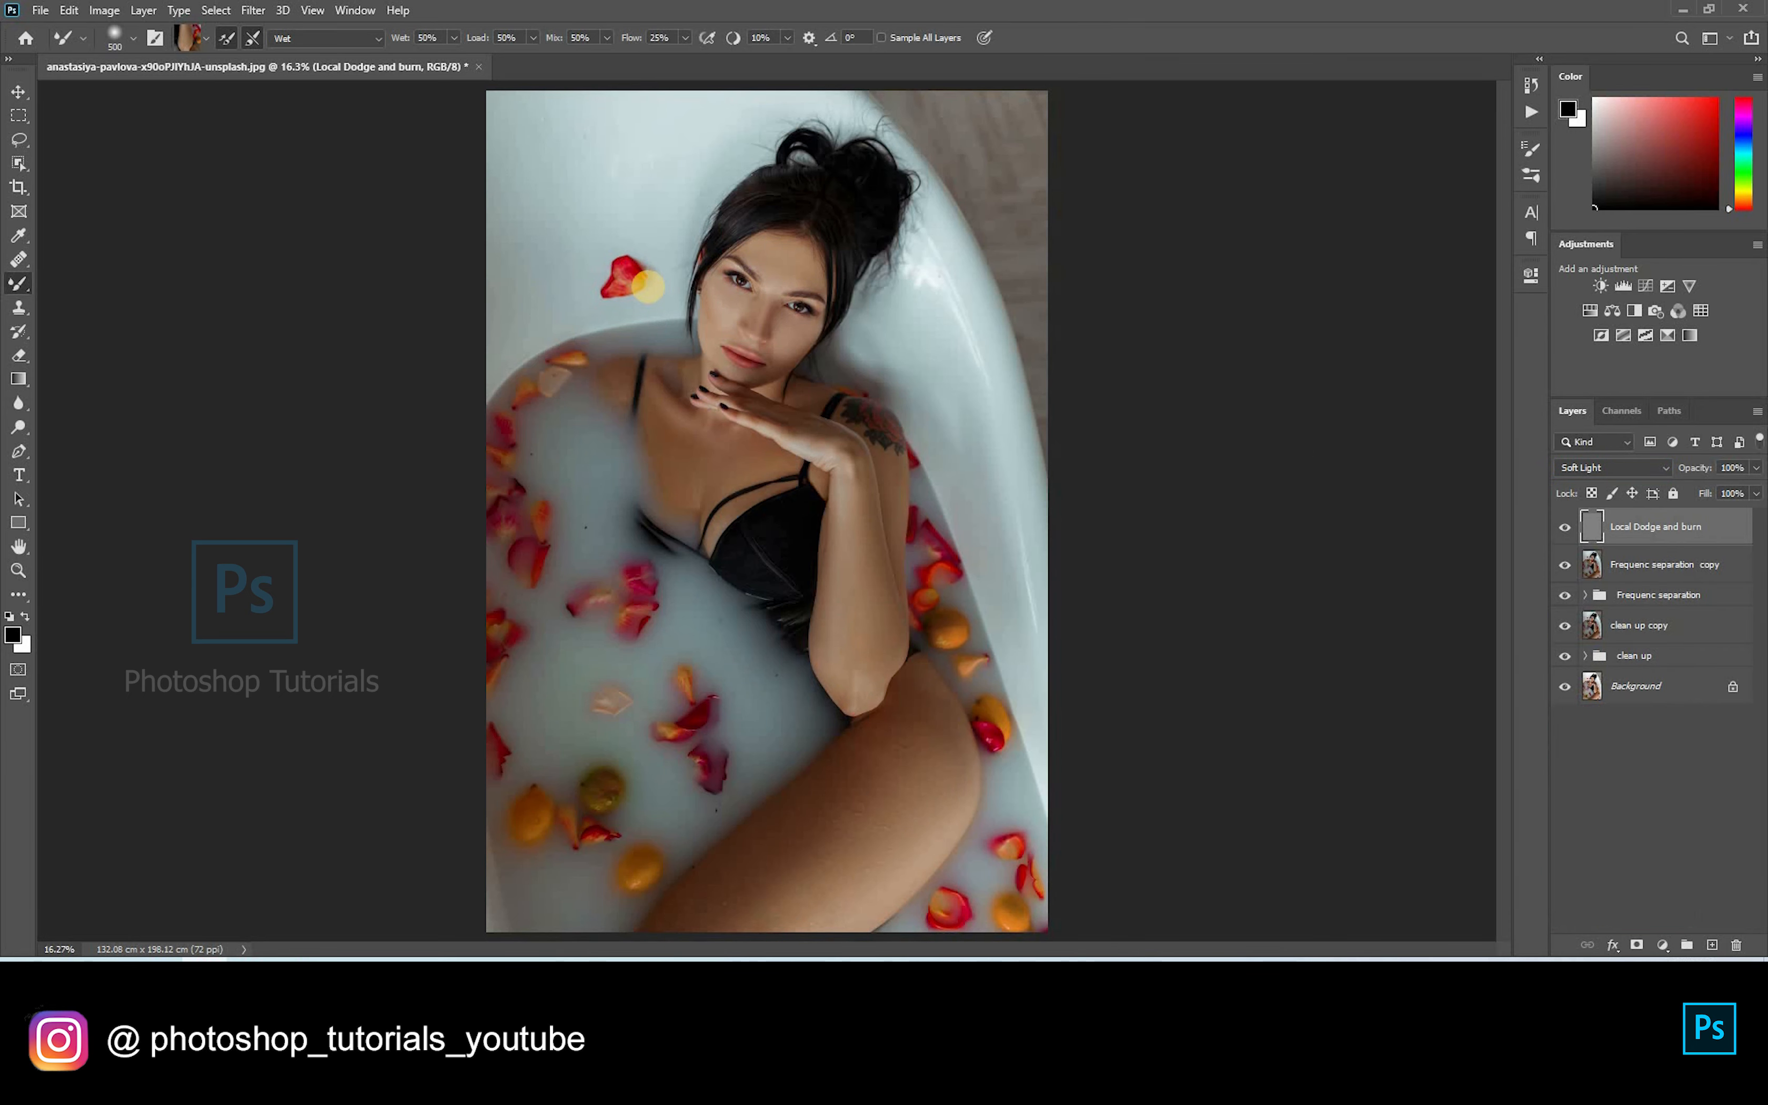
# Step: Set the regular Brush to 5% flow with white at size 45 and lighten the nose bridge and skin above the eyebrow
pyautogui.hotkey('shift', 'b')
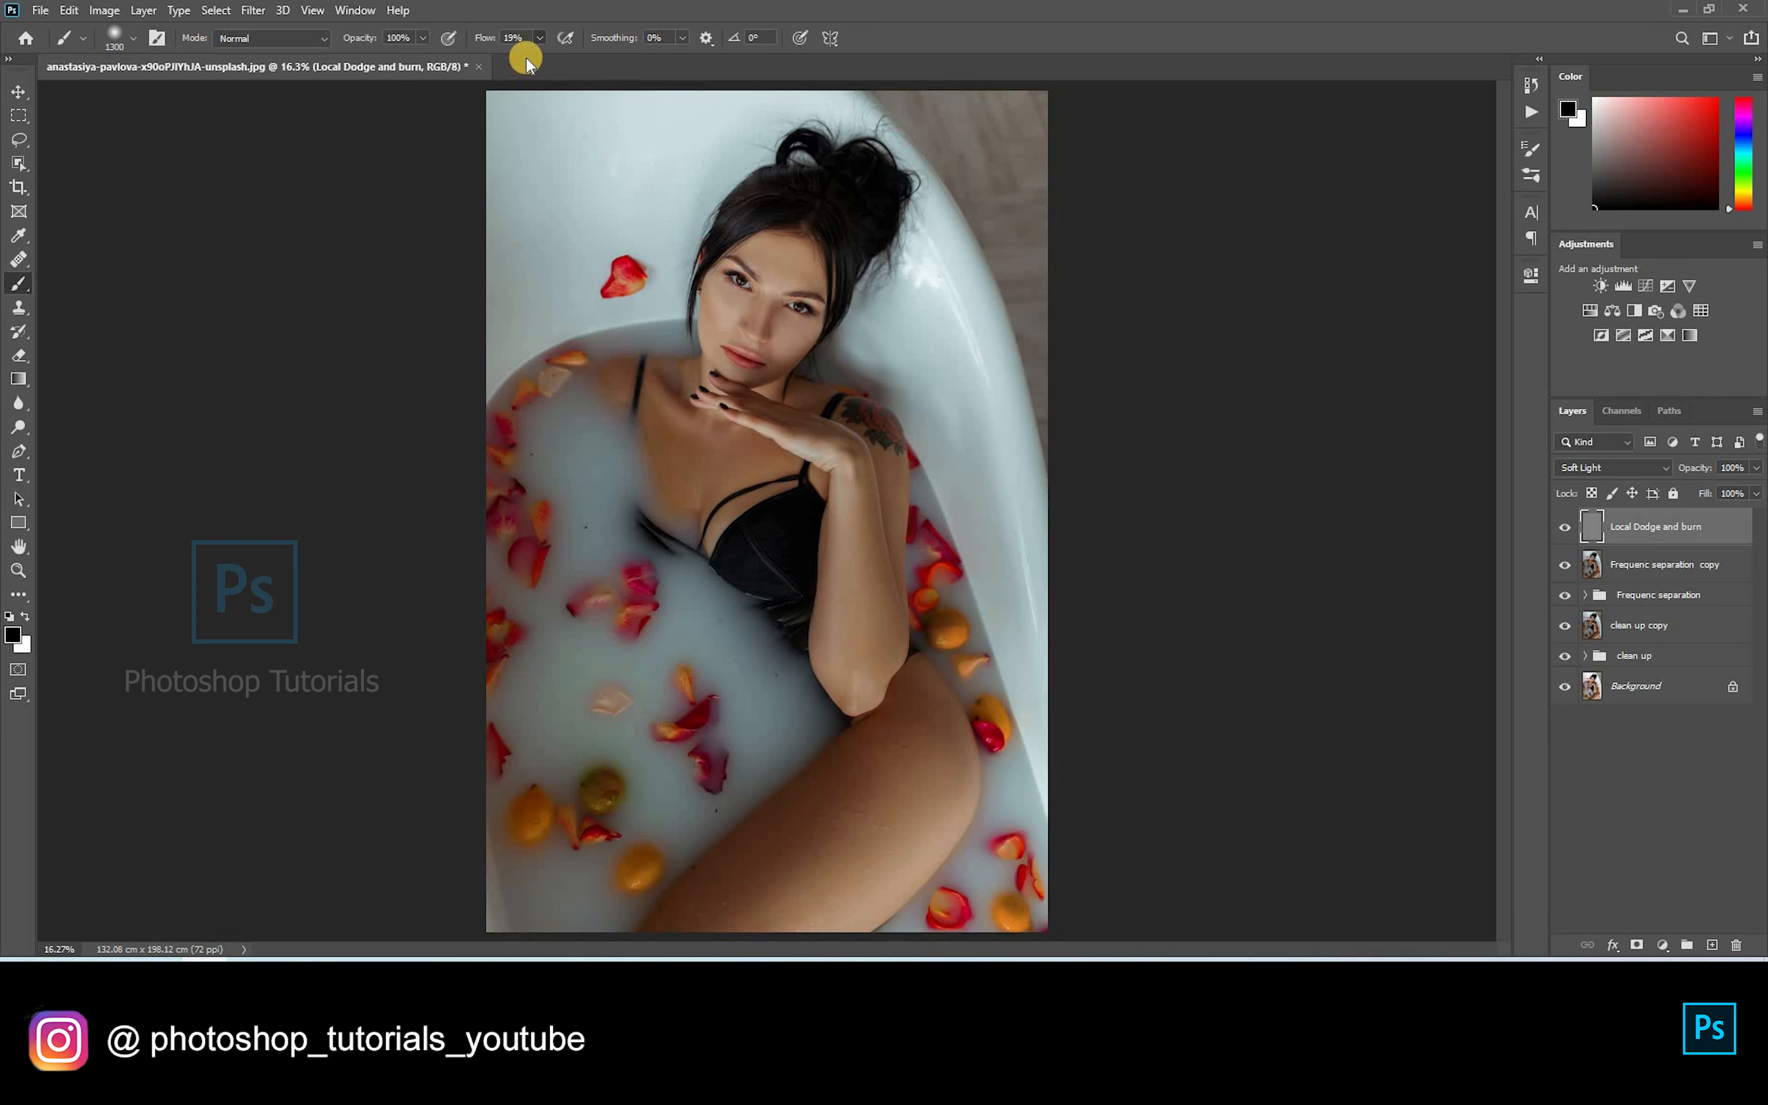
pyautogui.moveTo(526, 58); pyautogui.dragTo(527, 54)
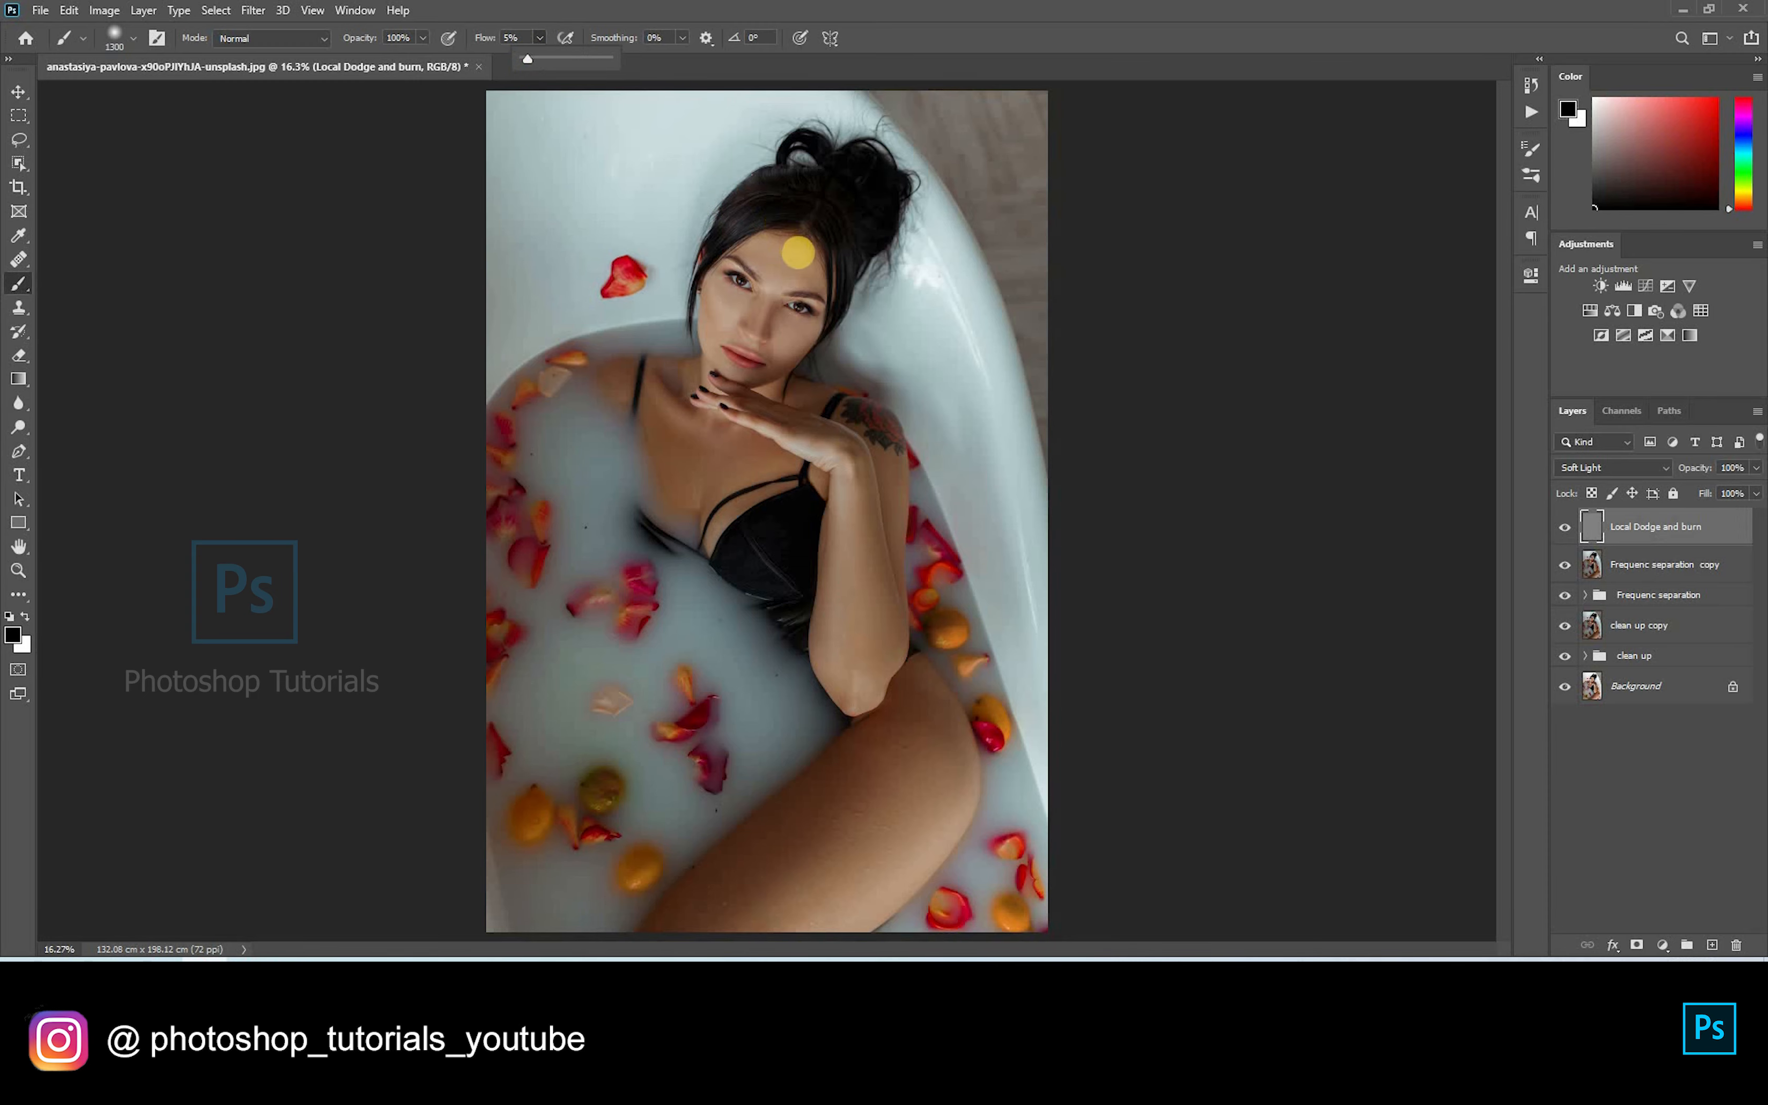
pyautogui.scroll(14, 805, 276)
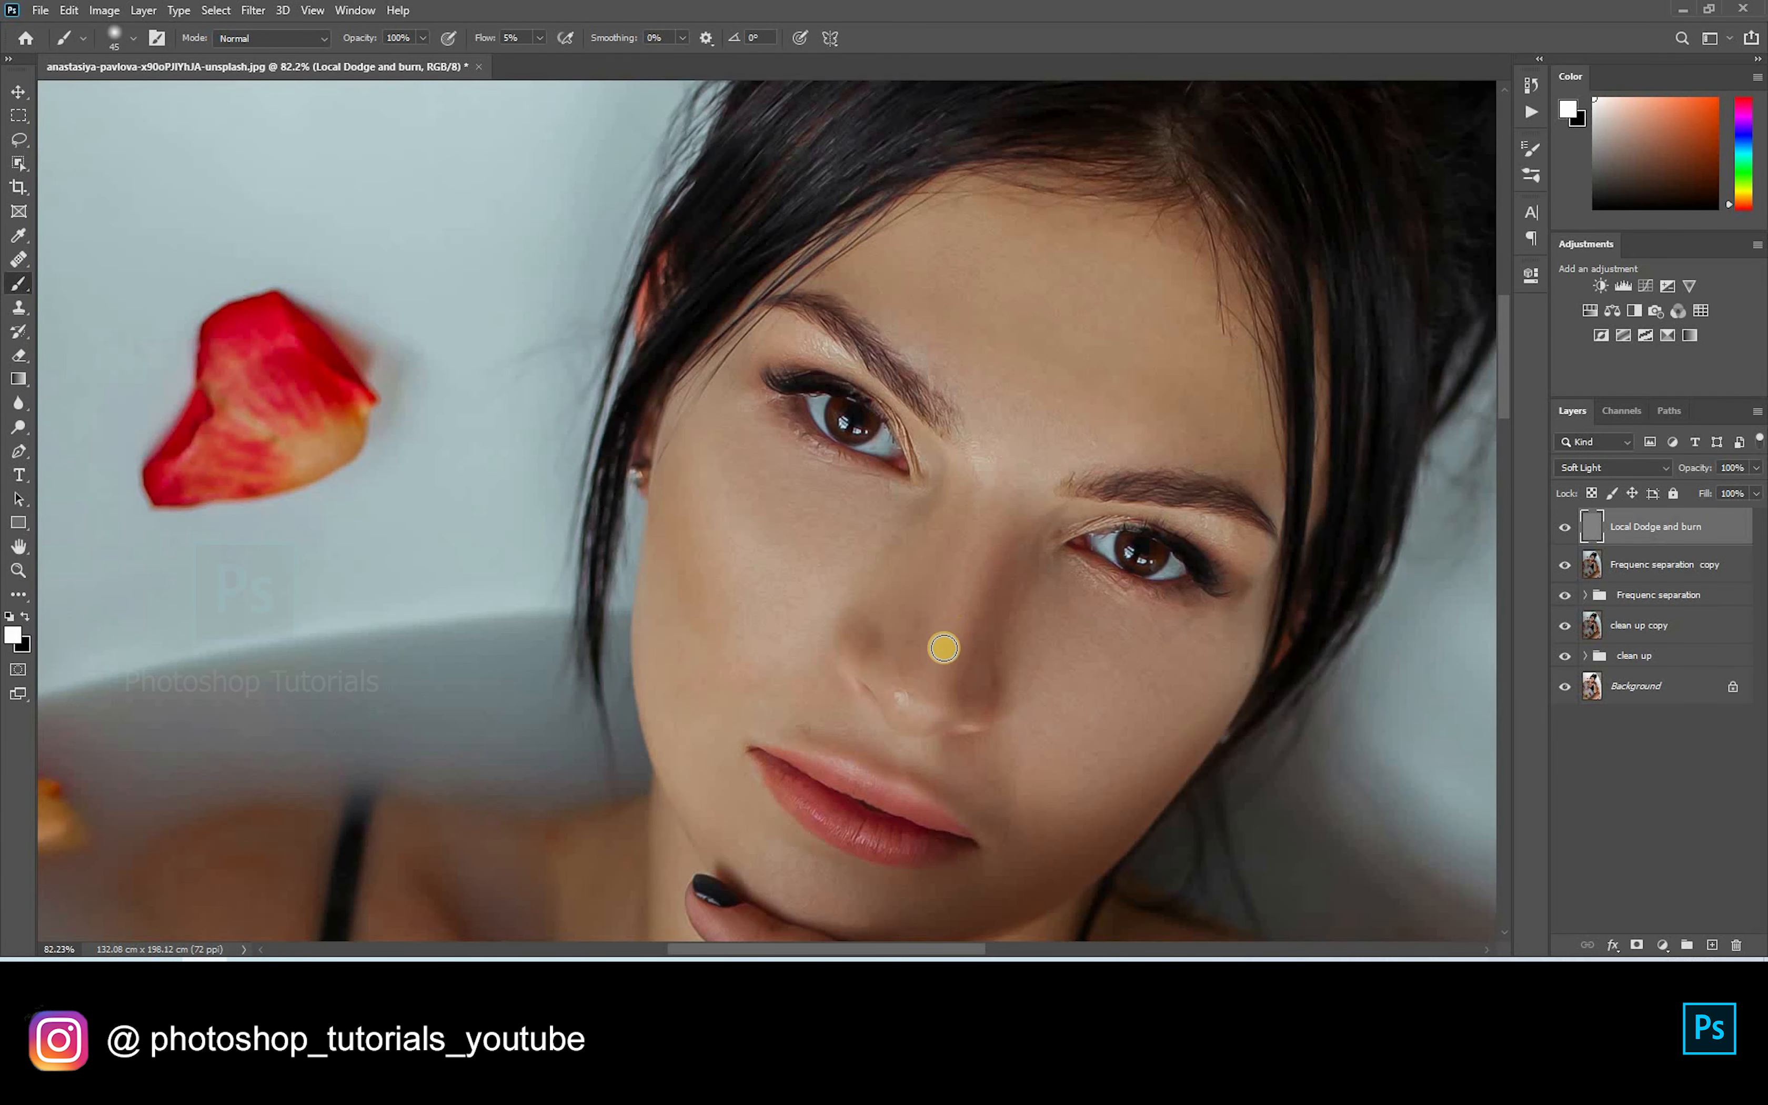
pyautogui.moveTo(991, 536)
pyautogui.mouseDown()
pyautogui.moveTo(937, 698)
pyautogui.moveTo(952, 664)
pyautogui.mouseUp()
pyautogui.click(852, 468)
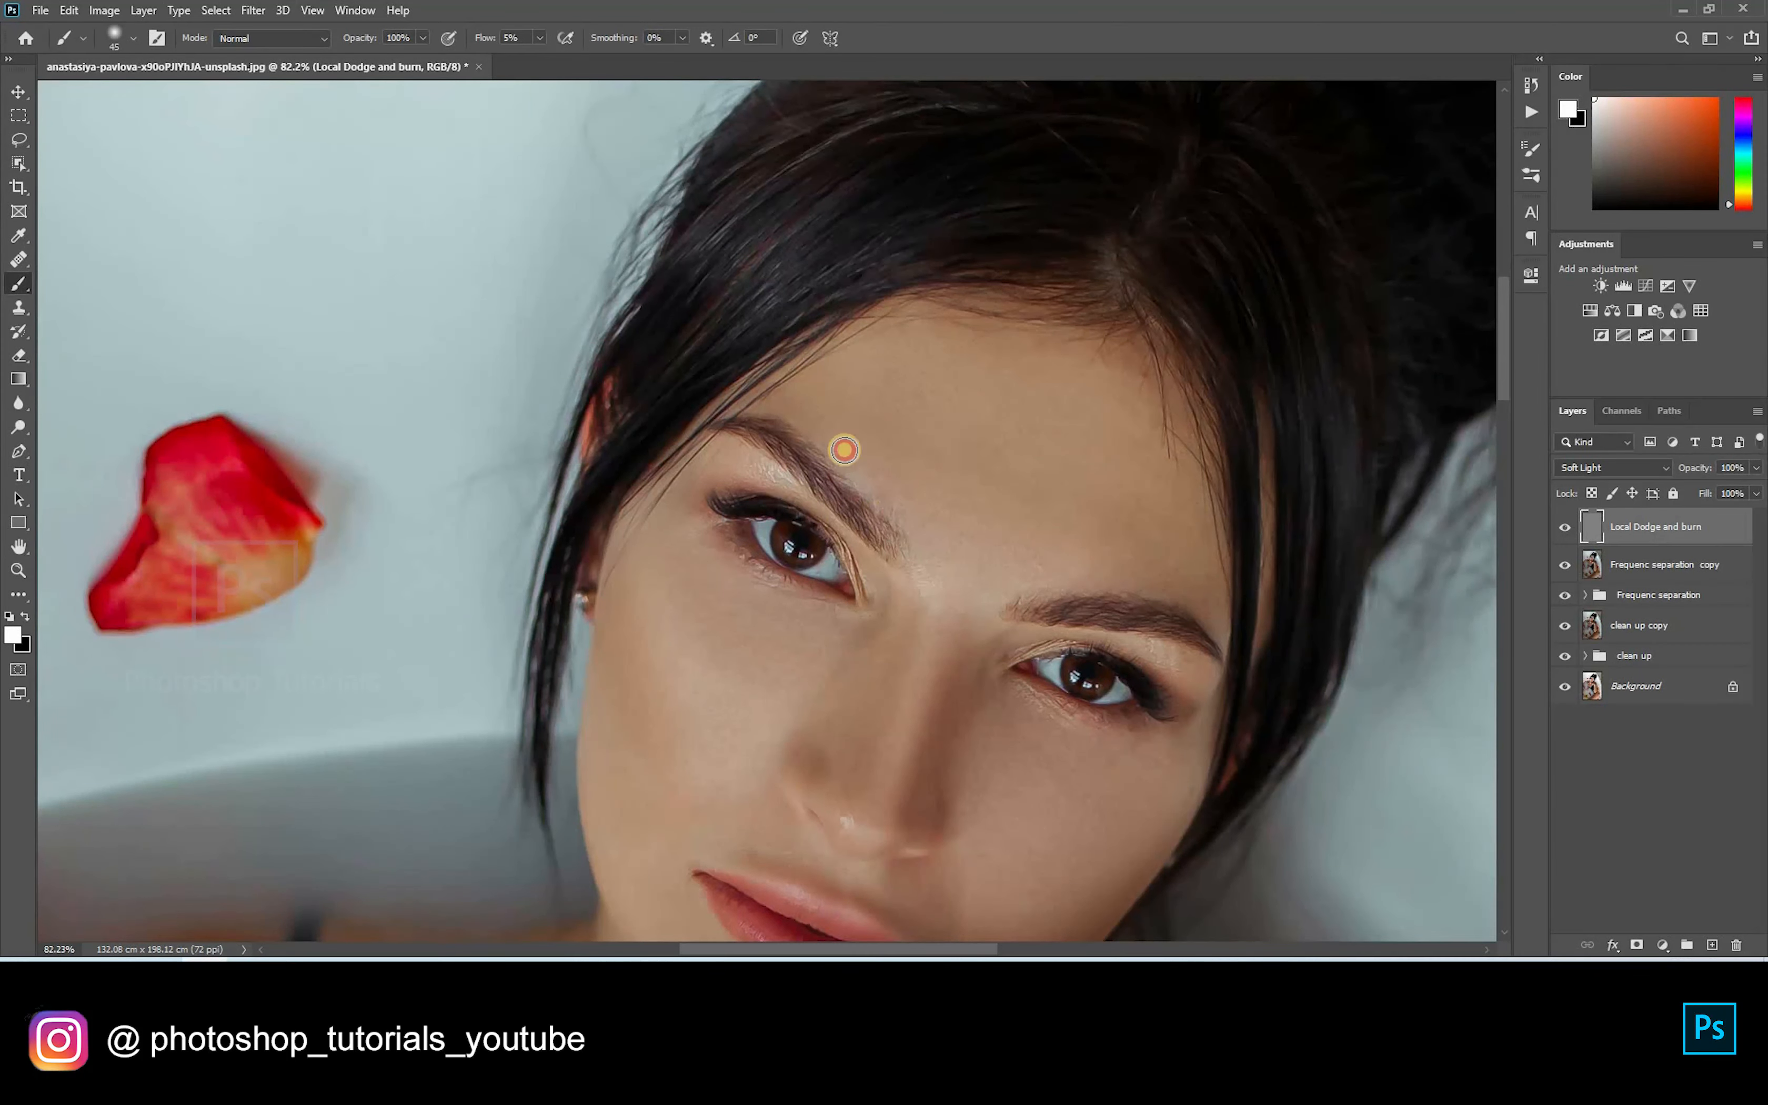
pyautogui.moveTo(845, 451); pyautogui.dragTo(833, 458)
# Step: Enlarge the brush to 125 and lighten the skin across the forehead
pyautogui.press(']')
pyautogui.press(']')
pyautogui.press(']')
pyautogui.press(']')
pyautogui.press(']')
pyautogui.press(']')
pyautogui.click(849, 445)
pyautogui.press(']')
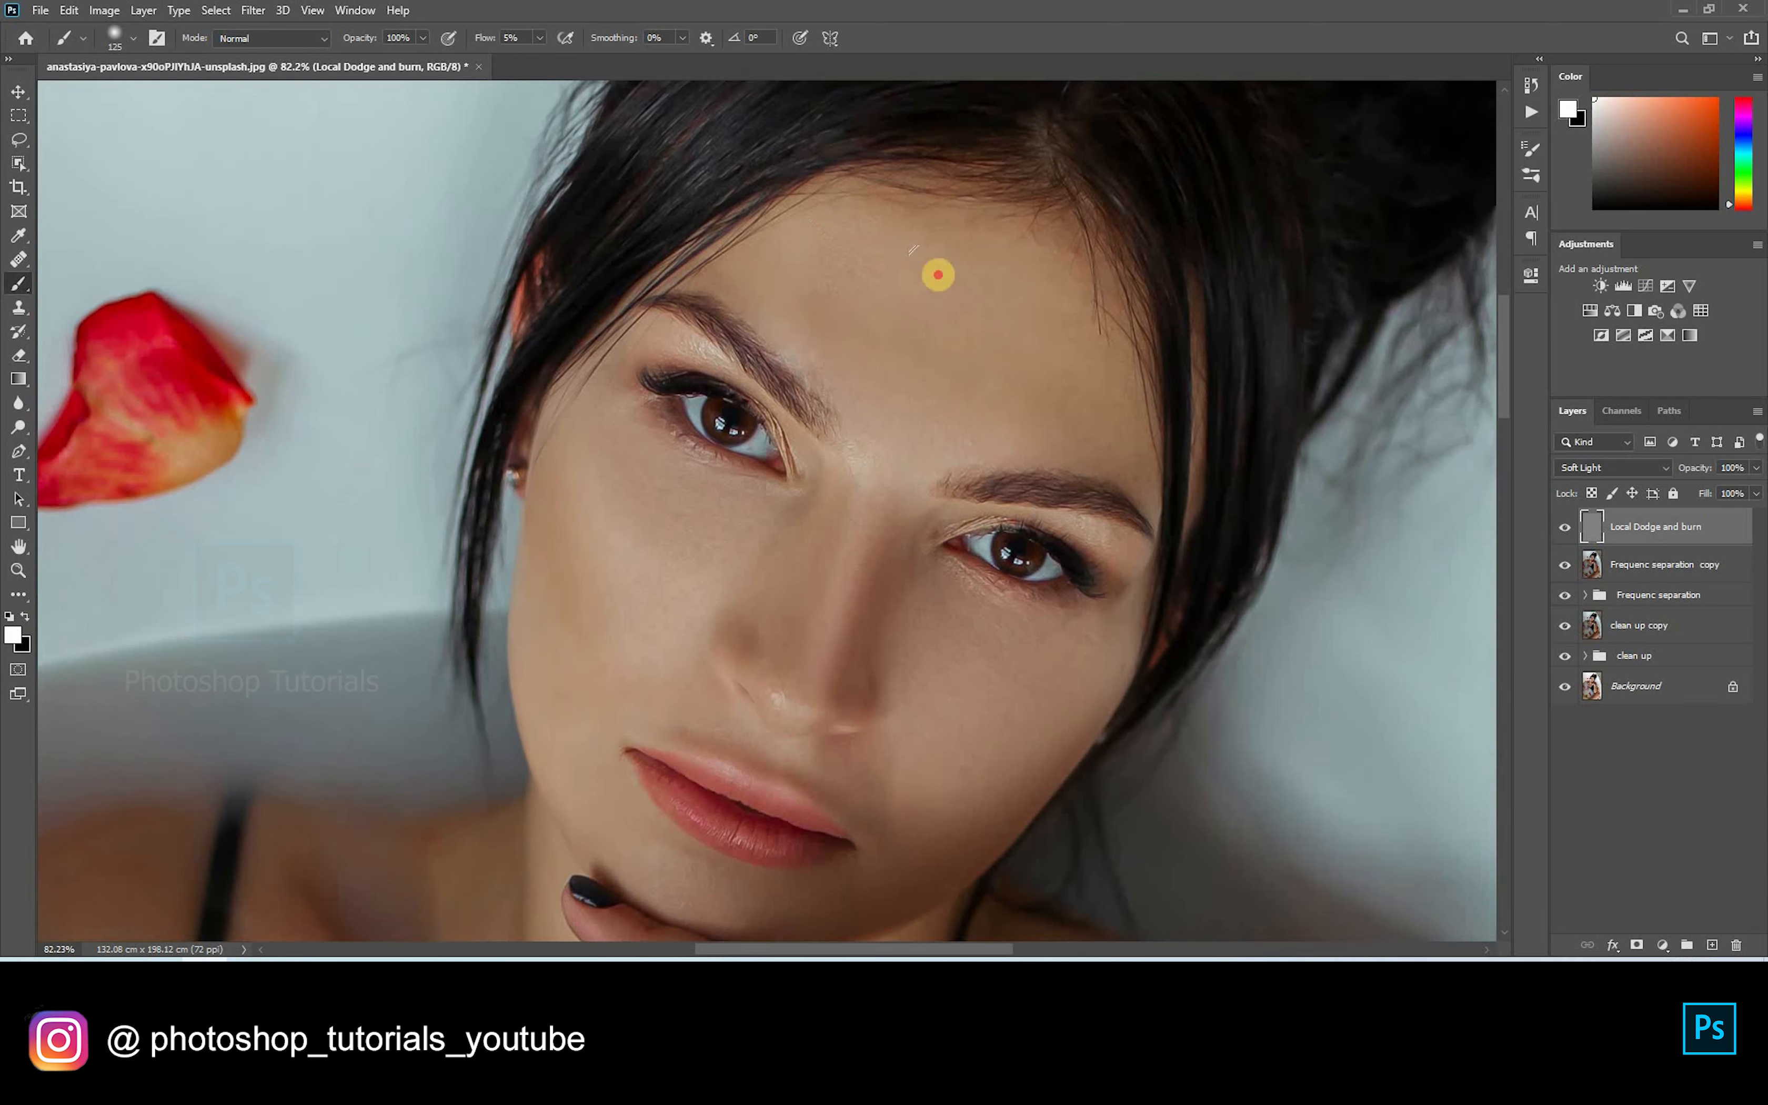
pyautogui.moveTo(939, 274); pyautogui.dragTo(939, 258)
# Step: Reduce the brush to between 30 and 40 and lighten the brow bone and the skin beneath the brighter-side eye
pyautogui.press('[')
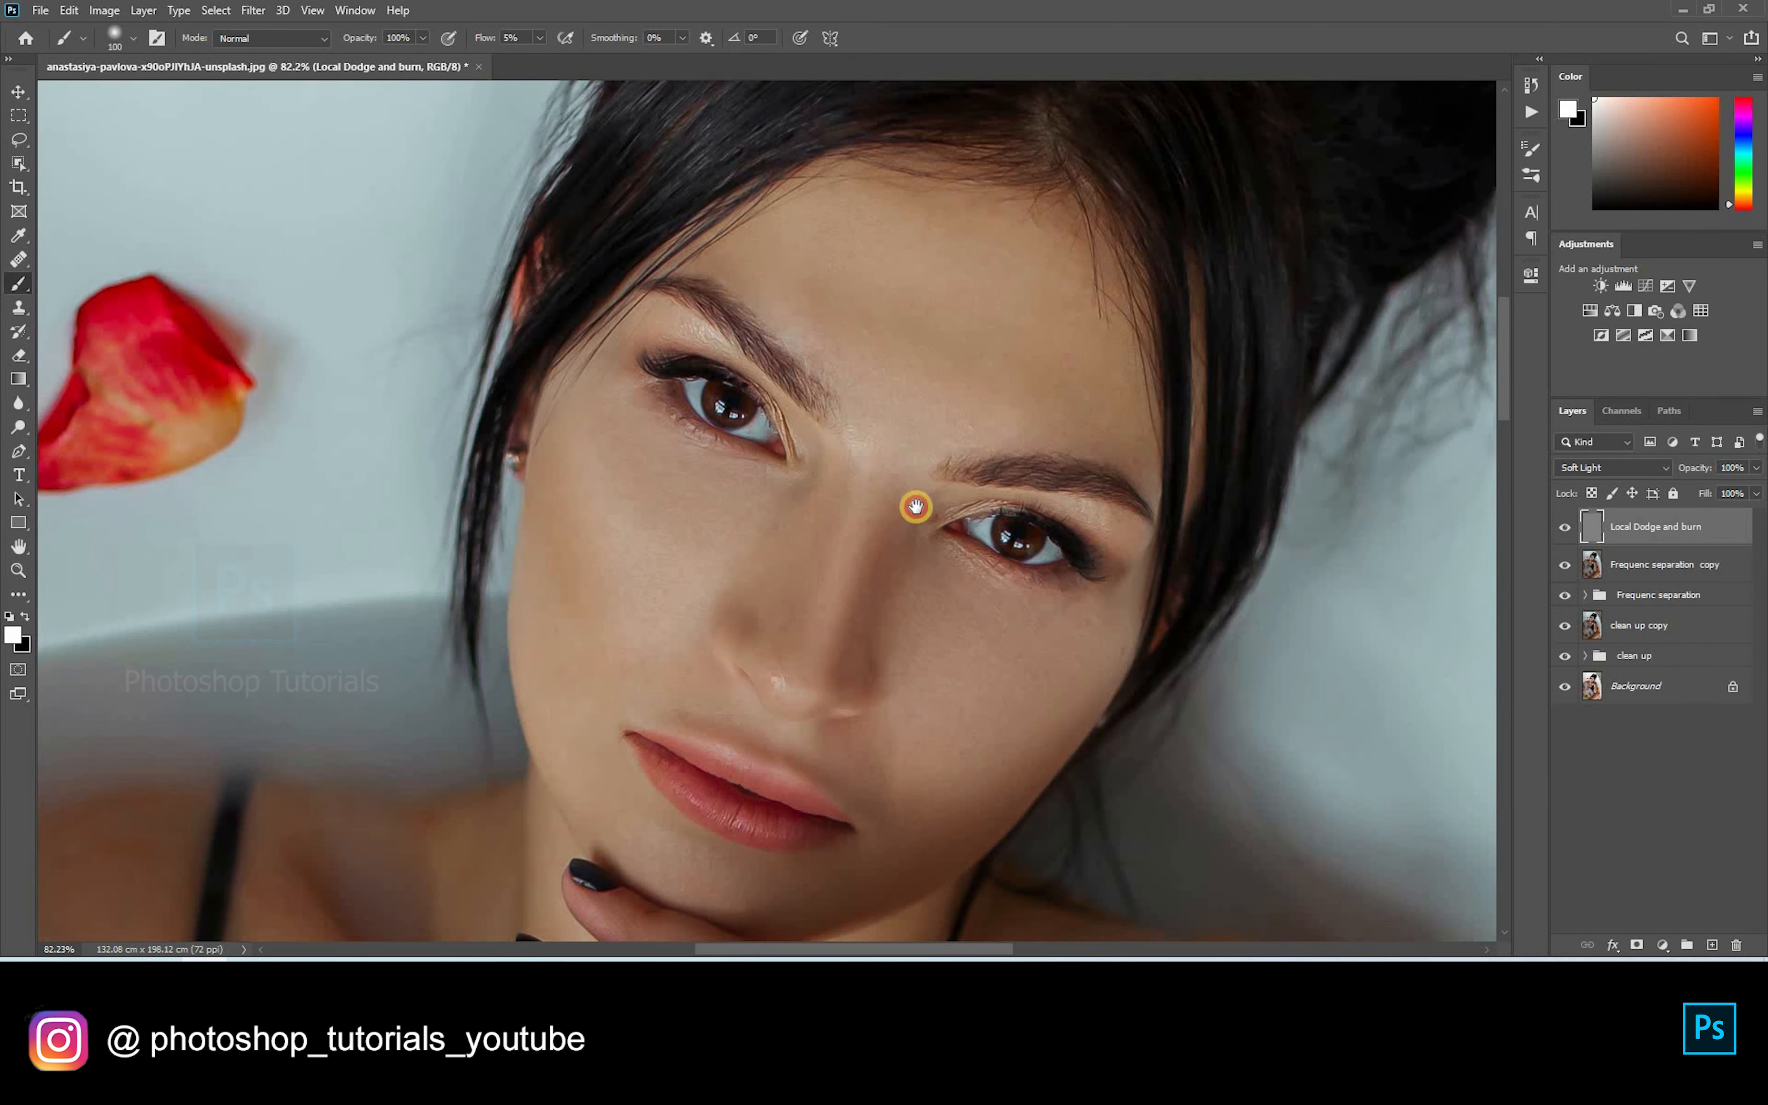
pyautogui.moveTo(916, 506); pyautogui.dragTo(866, 570)
pyautogui.press('[')
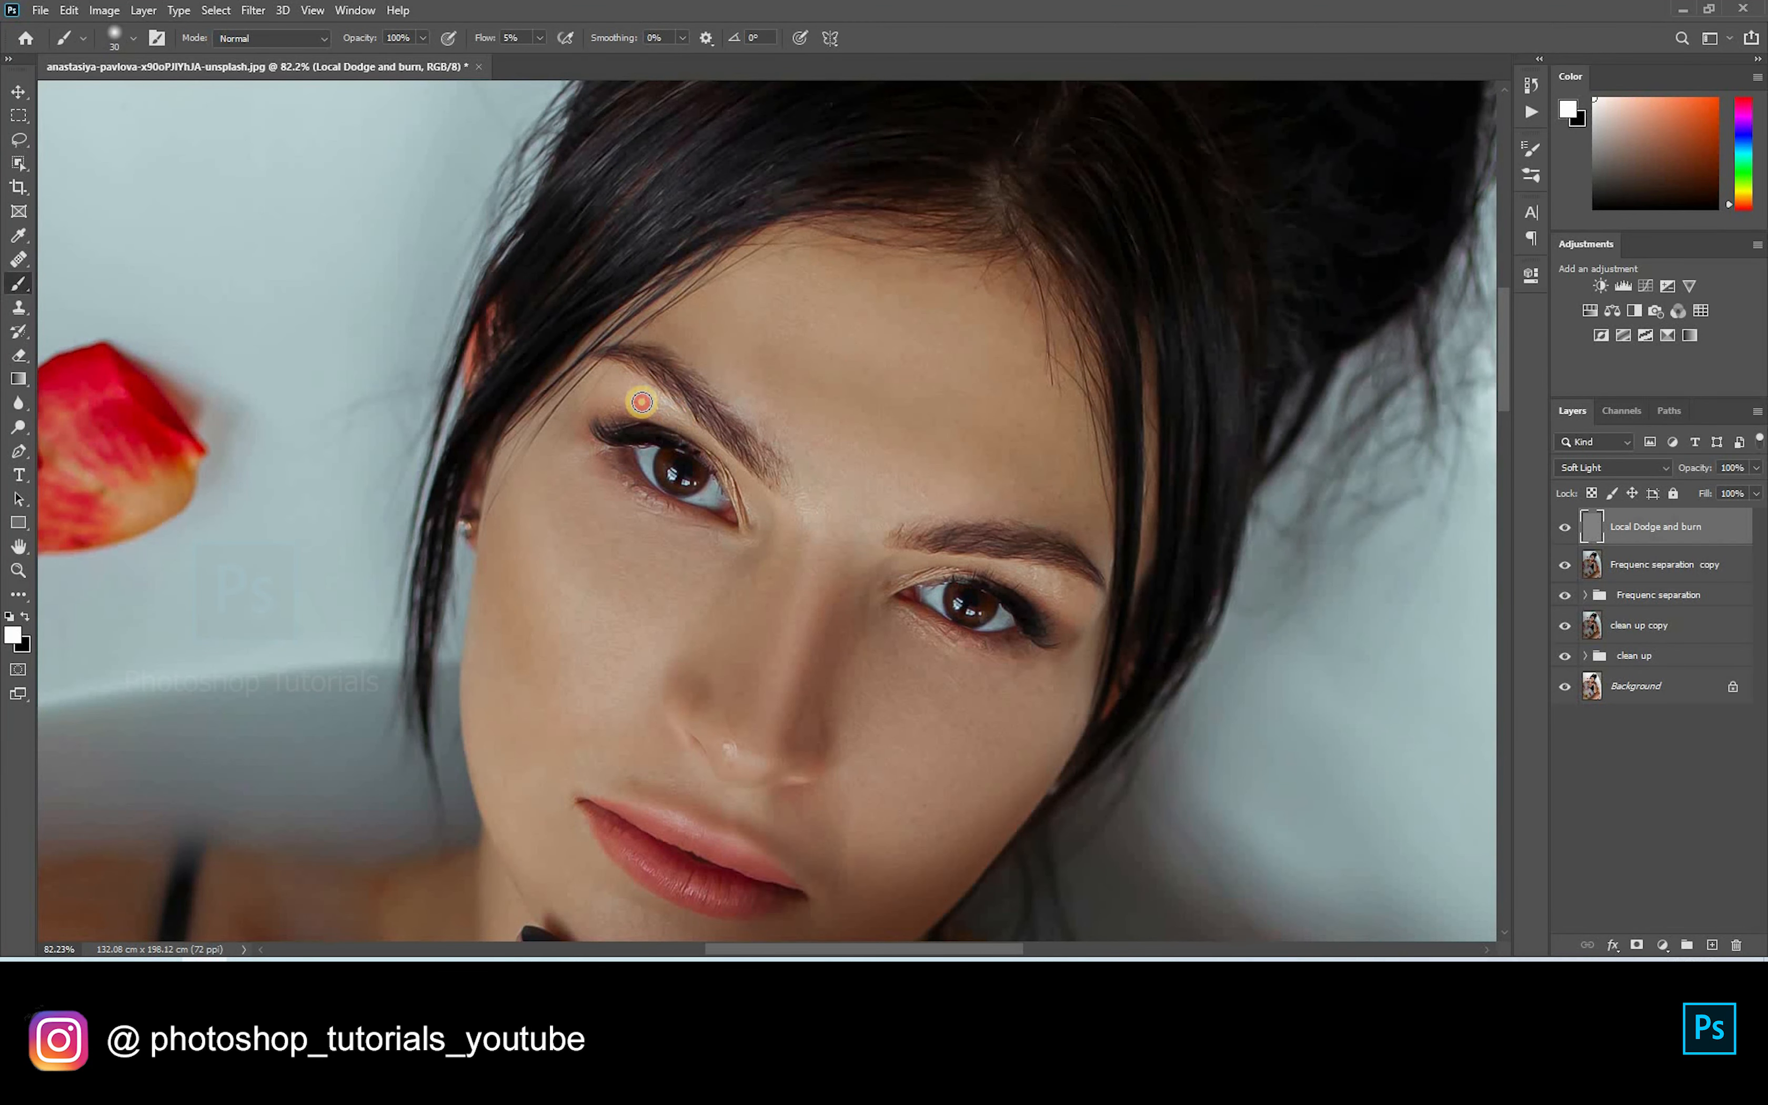
pyautogui.press('[')
pyautogui.moveTo(743, 494)
pyautogui.mouseDown()
pyautogui.moveTo(762, 557)
pyautogui.moveTo(656, 529)
pyautogui.mouseUp()
pyautogui.press(']')
pyautogui.press(']')
pyautogui.press(']')
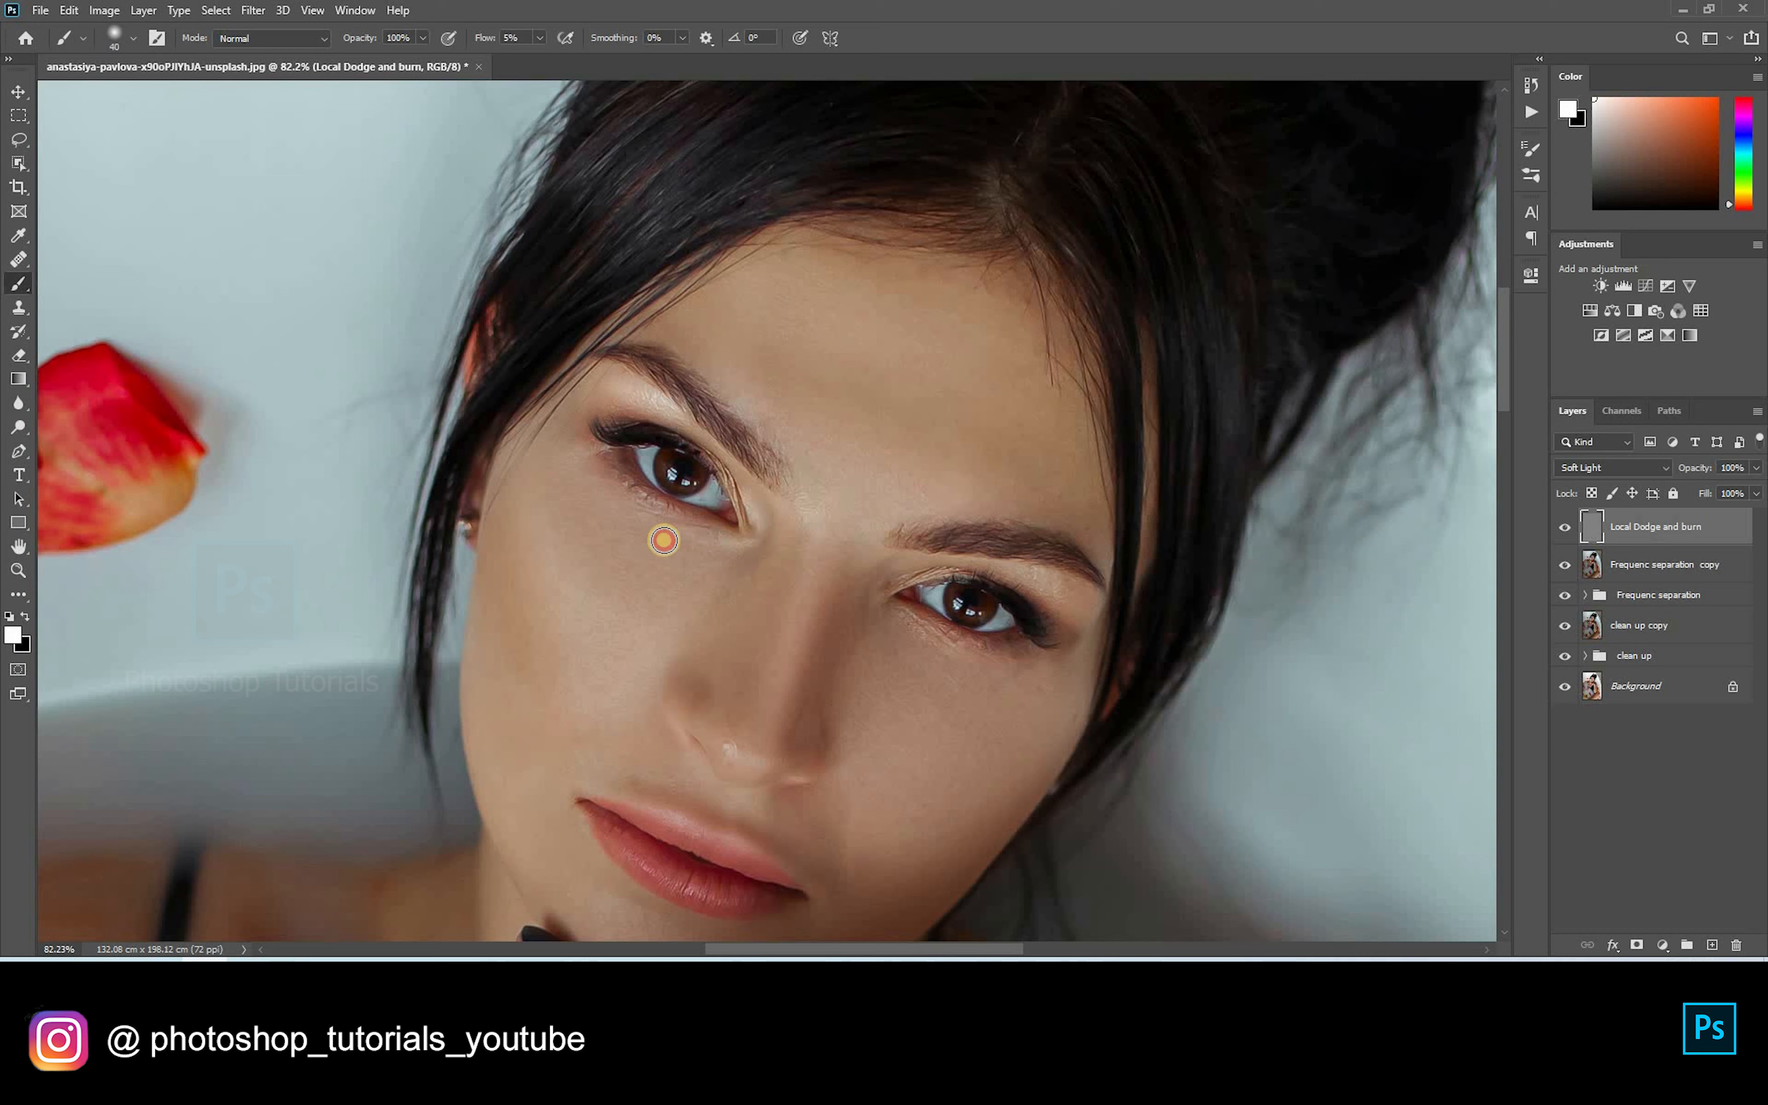
# Step: Enlarge the brush to about 90 and lighten the cheek on the brighter side of the face
pyautogui.press(']')
pyautogui.press(']')
pyautogui.press(']')
pyautogui.moveTo(658, 653)
pyautogui.mouseDown()
pyautogui.moveTo(526, 483)
pyautogui.moveTo(616, 600)
pyautogui.mouseUp()
pyautogui.press(']')
pyautogui.moveTo(550, 543)
pyautogui.mouseDown()
pyautogui.moveTo(619, 691)
pyautogui.moveTo(632, 604)
pyautogui.moveTo(572, 481)
pyautogui.moveTo(632, 580)
pyautogui.moveTo(585, 698)
pyautogui.moveTo(489, 679)
pyautogui.moveTo(473, 663)
pyautogui.moveTo(694, 588)
pyautogui.mouseUp()
pyautogui.press(']')
pyautogui.press(']')
pyautogui.press('[')
pyautogui.press('[')
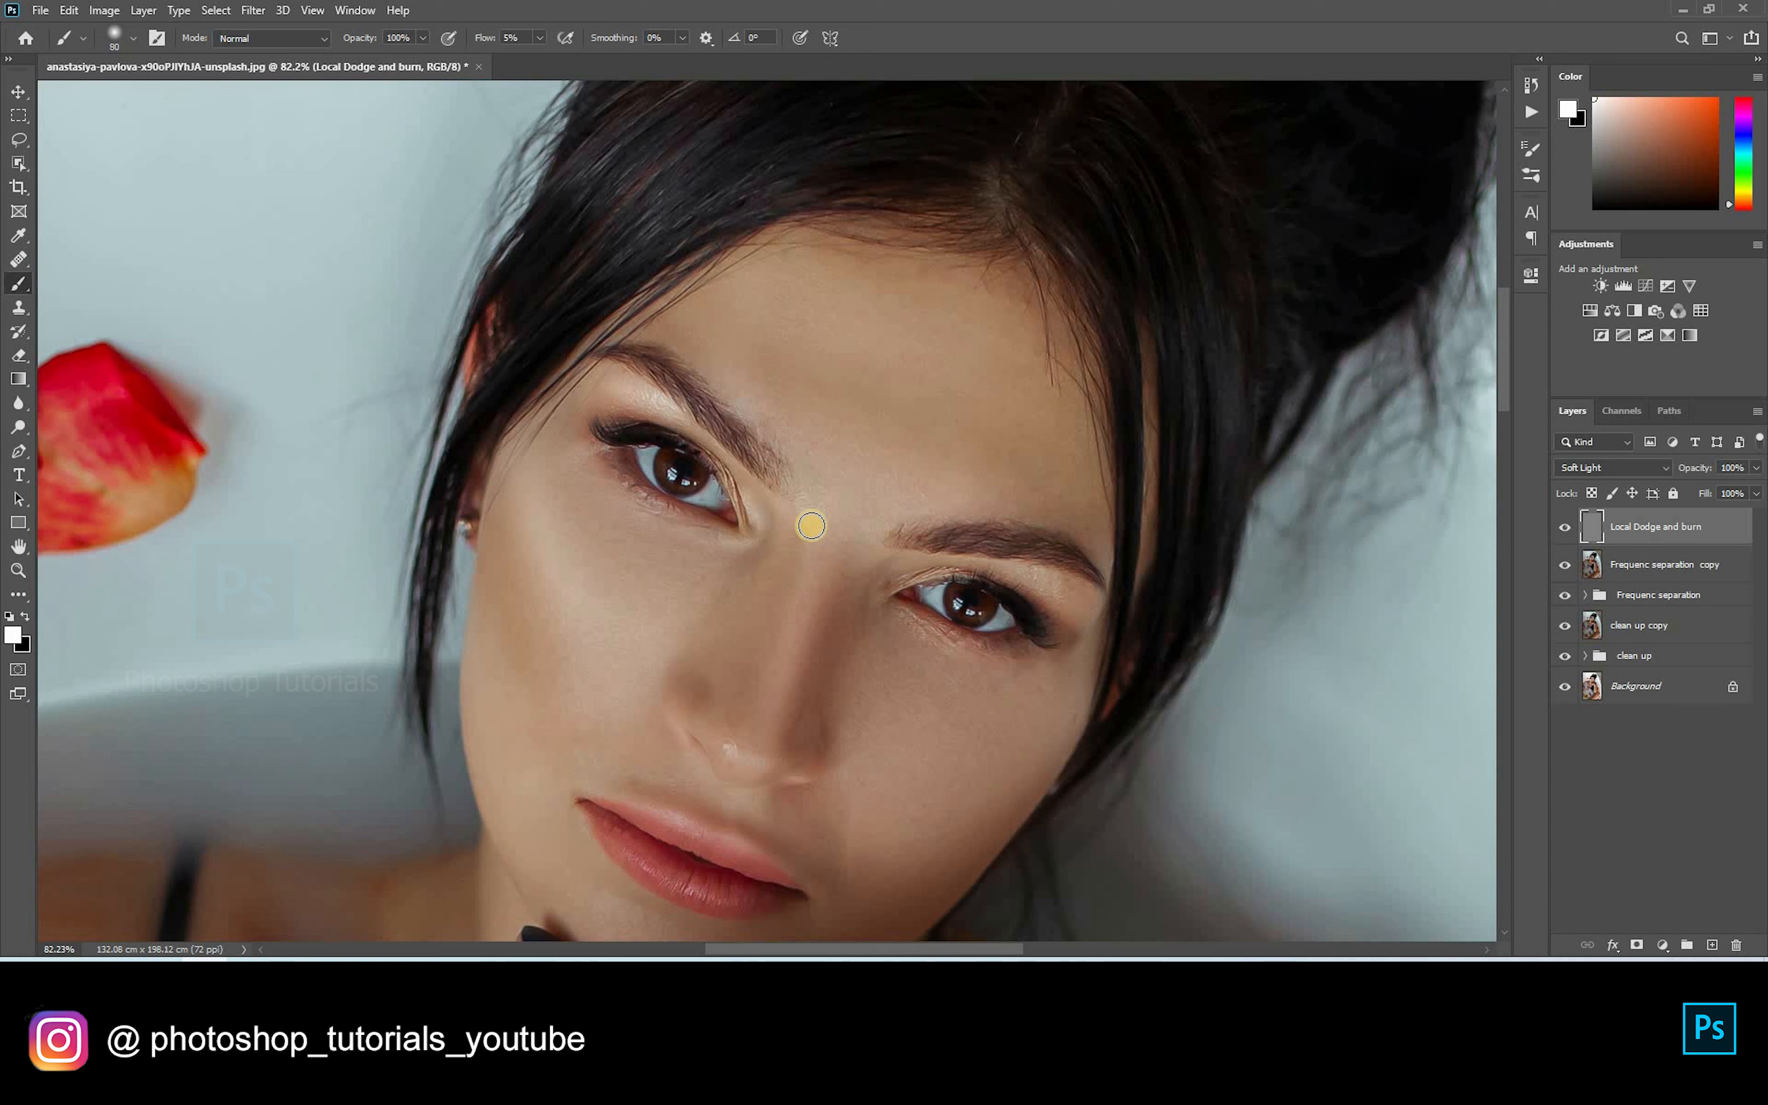
# Step: Lighten the bridge of the nose with the white brush, adjusting its size to 50
pyautogui.moveTo(814, 558)
pyautogui.mouseDown()
pyautogui.moveTo(782, 690)
pyautogui.moveTo(719, 714)
pyautogui.moveTo(799, 577)
pyautogui.mouseUp()
pyautogui.press('[')
pyautogui.press(']')
pyautogui.press(']')
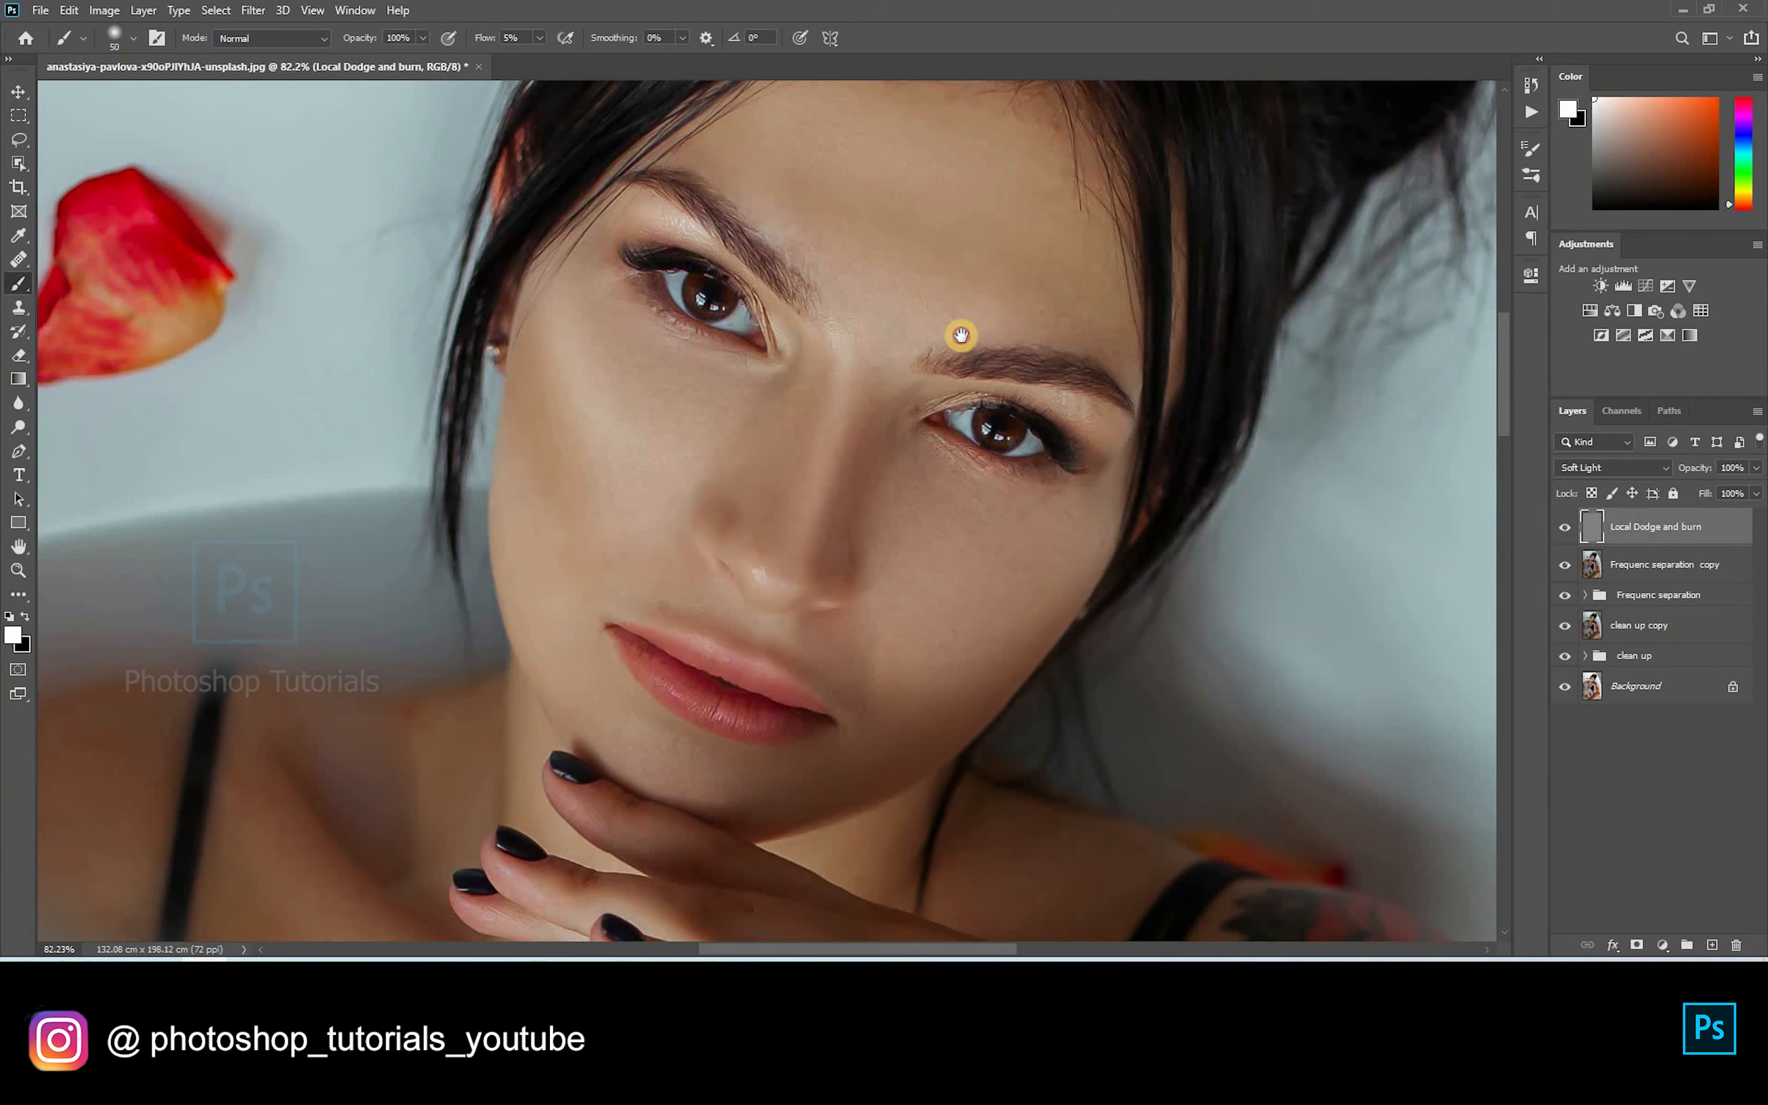
# Step: Enlarge the brush to 100 and lighten the outer eye corner and upper cheek on the shaded side of the face
pyautogui.moveTo(827, 257); pyautogui.dragTo(747, 411)
pyautogui.press(']')
pyautogui.press(']')
pyautogui.press(']')
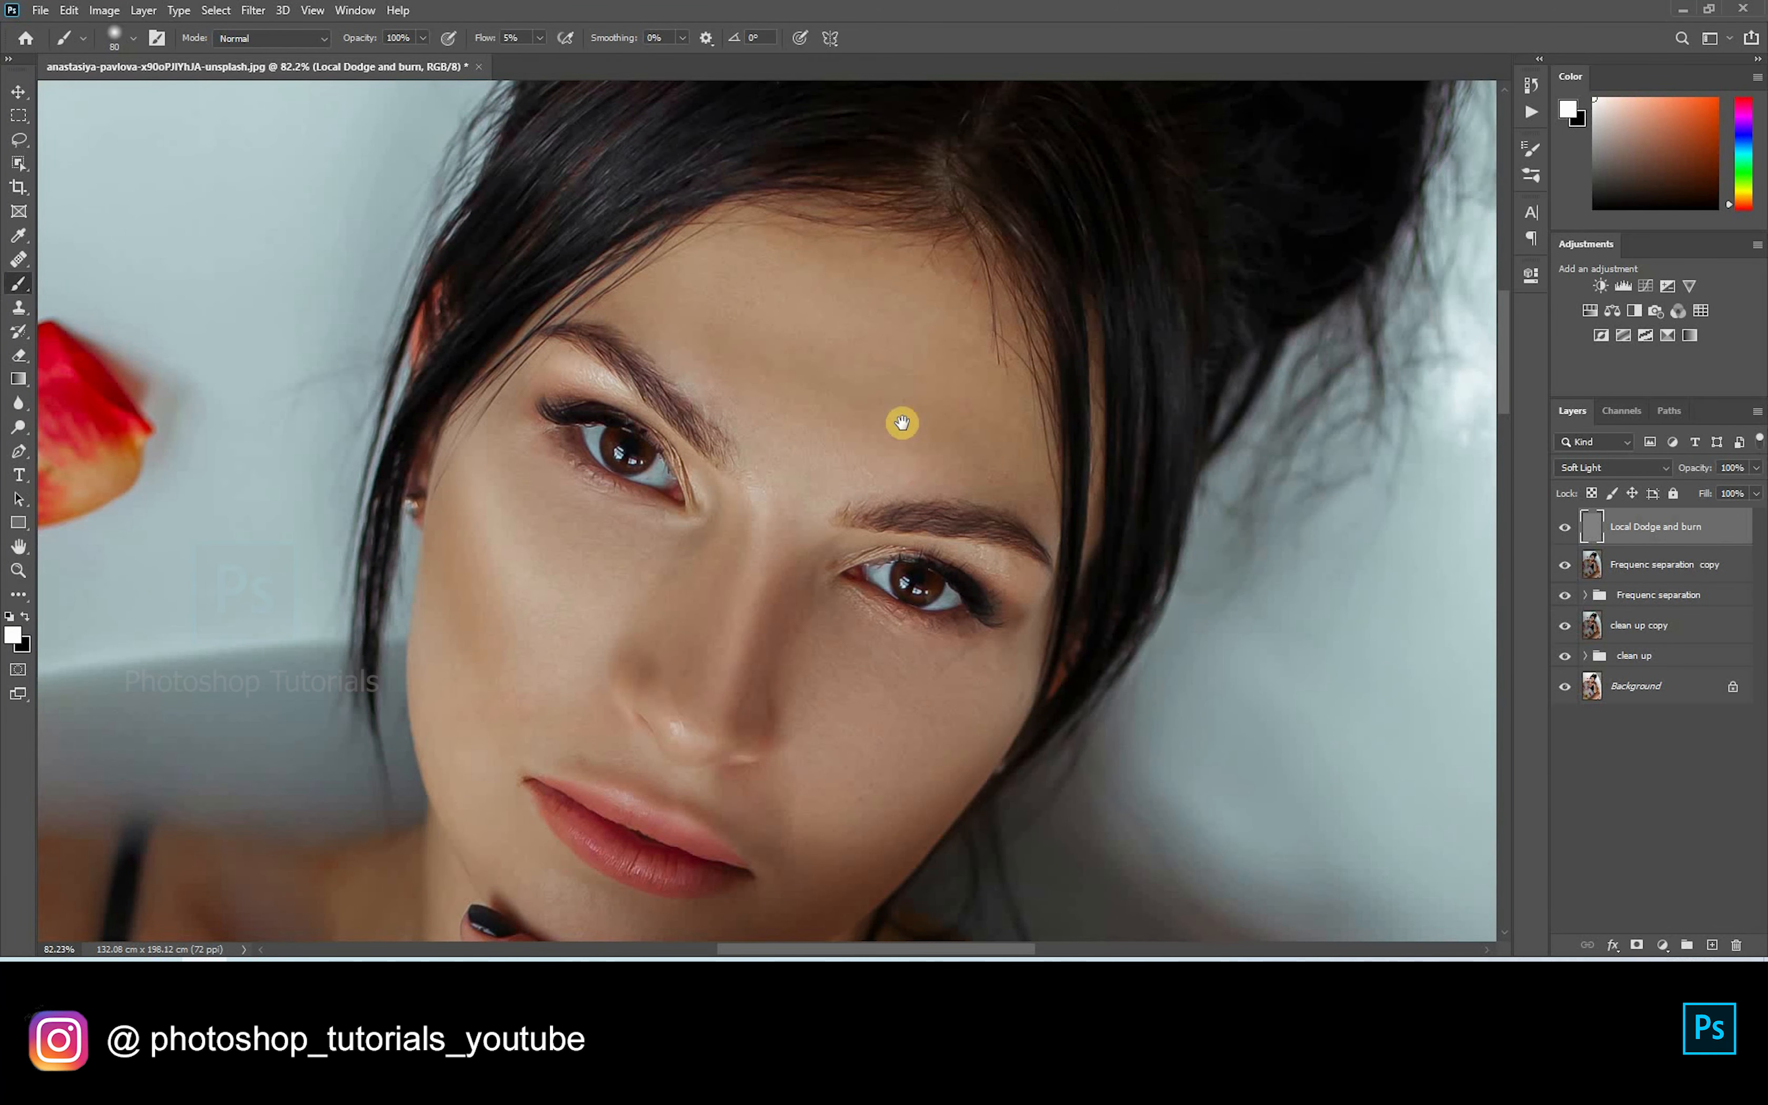
pyautogui.moveTo(837, 574); pyautogui.dragTo(845, 399)
pyautogui.press('[')
pyautogui.click(1008, 403)
pyautogui.moveTo(1027, 393); pyautogui.dragTo(1057, 398)
pyautogui.press(']')
pyautogui.press(']')
pyautogui.press(']')
pyautogui.moveTo(1061, 364); pyautogui.dragTo(1042, 430)
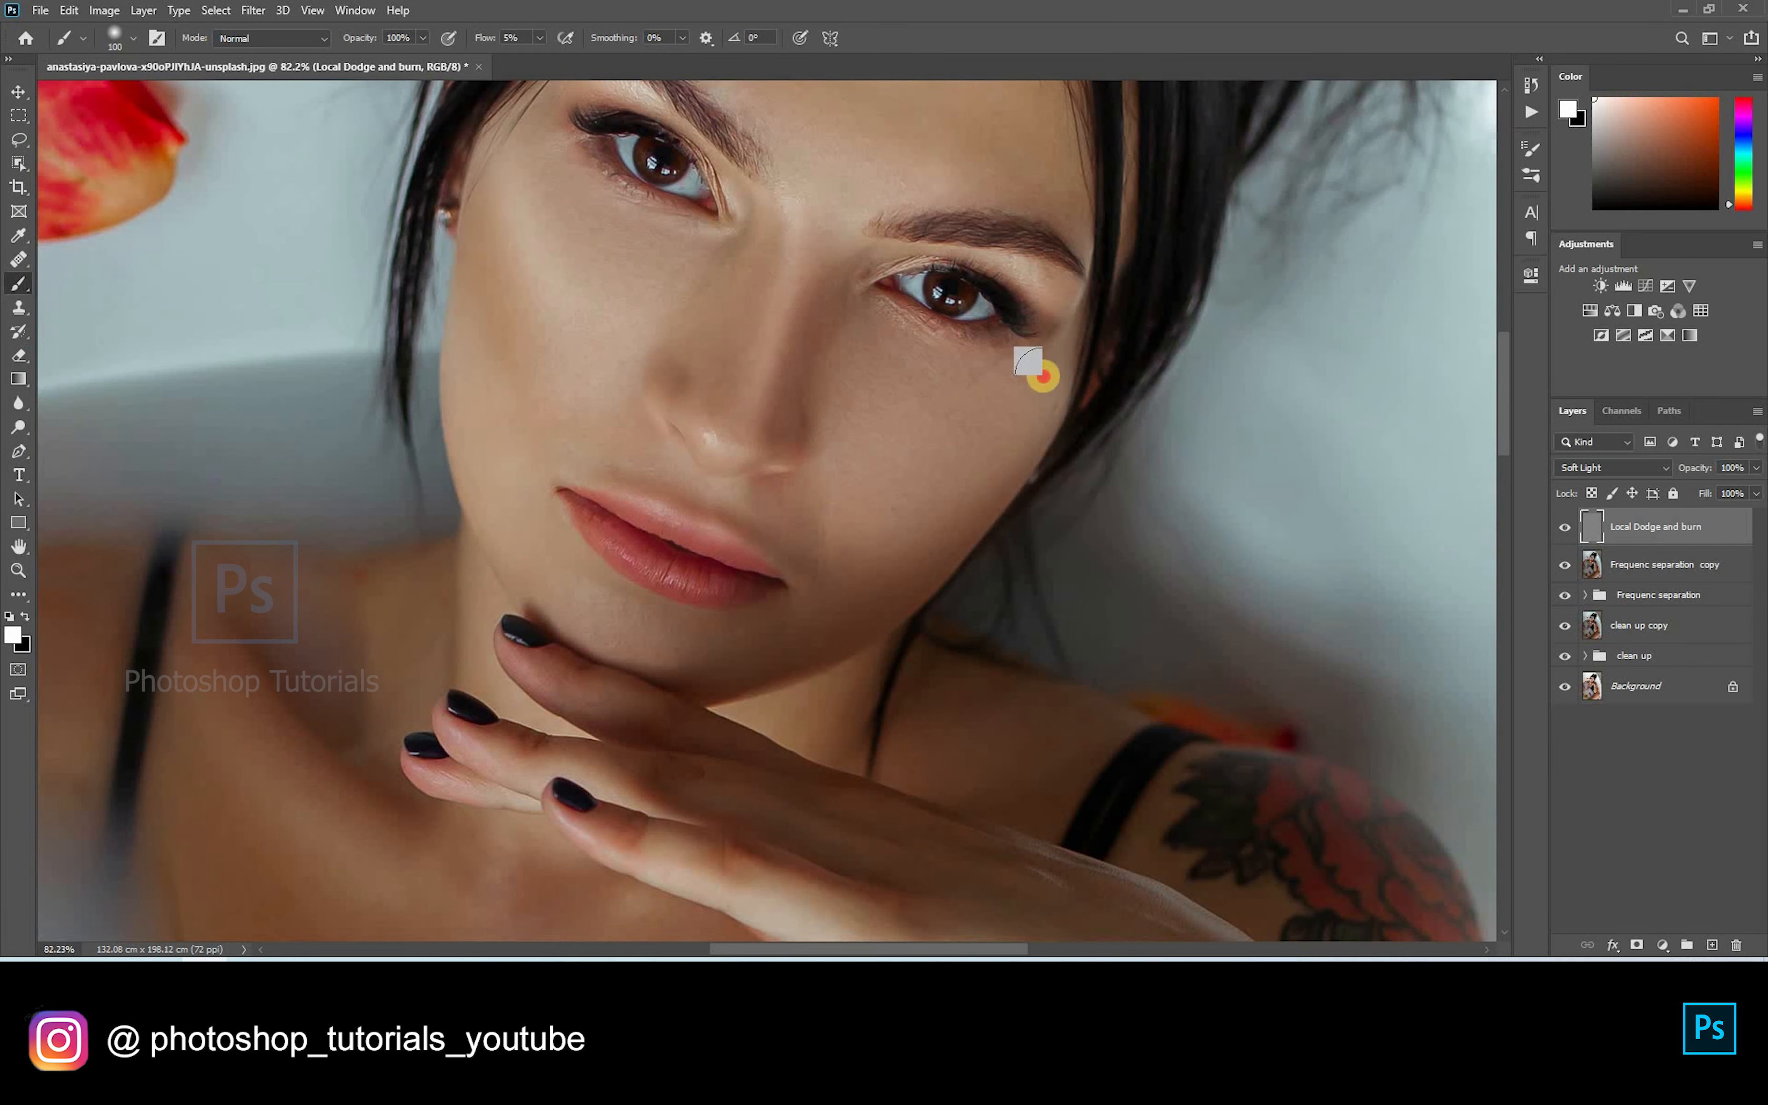
# Step: Lighten the area beneath the shaded-side eye toward the nose, adjusting the brush size to 90
pyautogui.moveTo(1034, 367)
pyautogui.mouseDown()
pyautogui.moveTo(894, 305)
pyautogui.moveTo(963, 331)
pyautogui.moveTo(860, 343)
pyautogui.moveTo(832, 384)
pyautogui.moveTo(849, 293)
pyautogui.moveTo(833, 419)
pyautogui.moveTo(840, 359)
pyautogui.moveTo(876, 307)
pyautogui.mouseUp()
pyautogui.press('[')
pyautogui.press('[')
pyautogui.press(']')
pyautogui.press(']')
pyautogui.press(']')
pyautogui.press(']')
pyautogui.press(']')
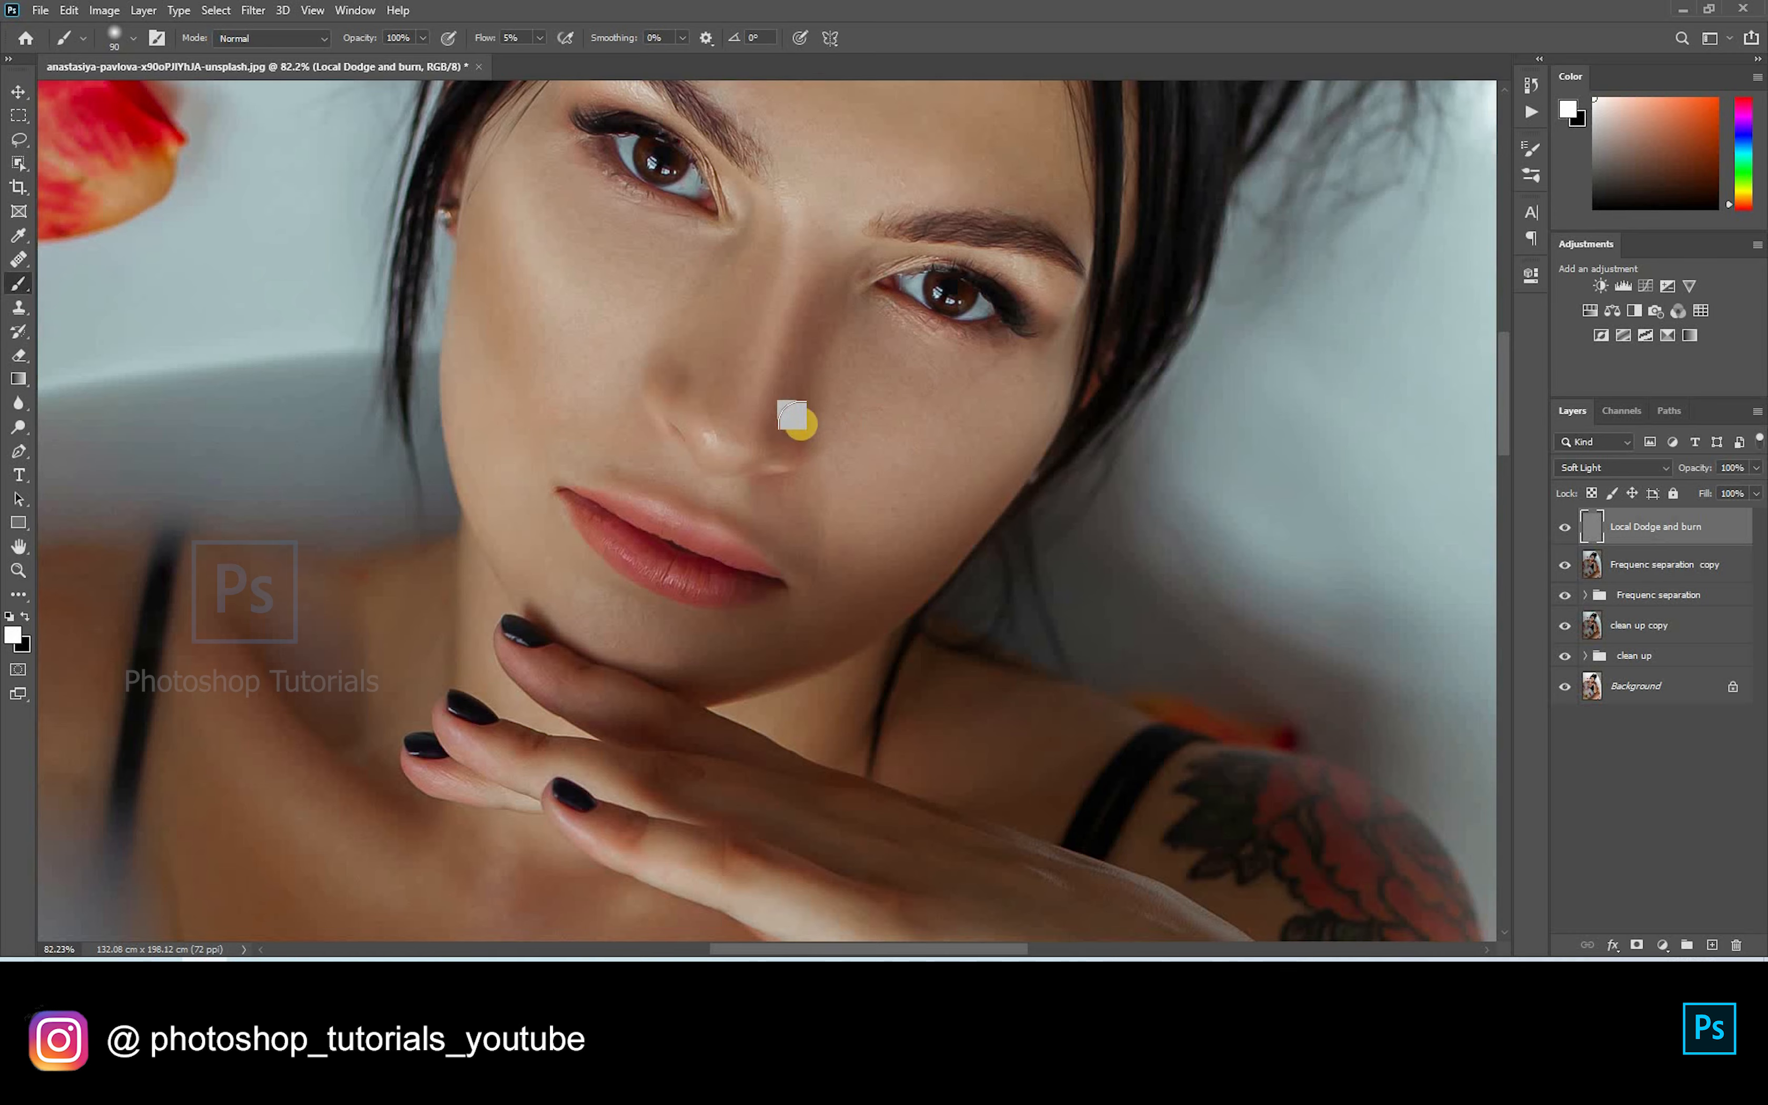
# Step: Reduce the brush to between 20 and 25 and paint soft highlights on the lips
pyautogui.moveTo(737, 491); pyautogui.dragTo(804, 405)
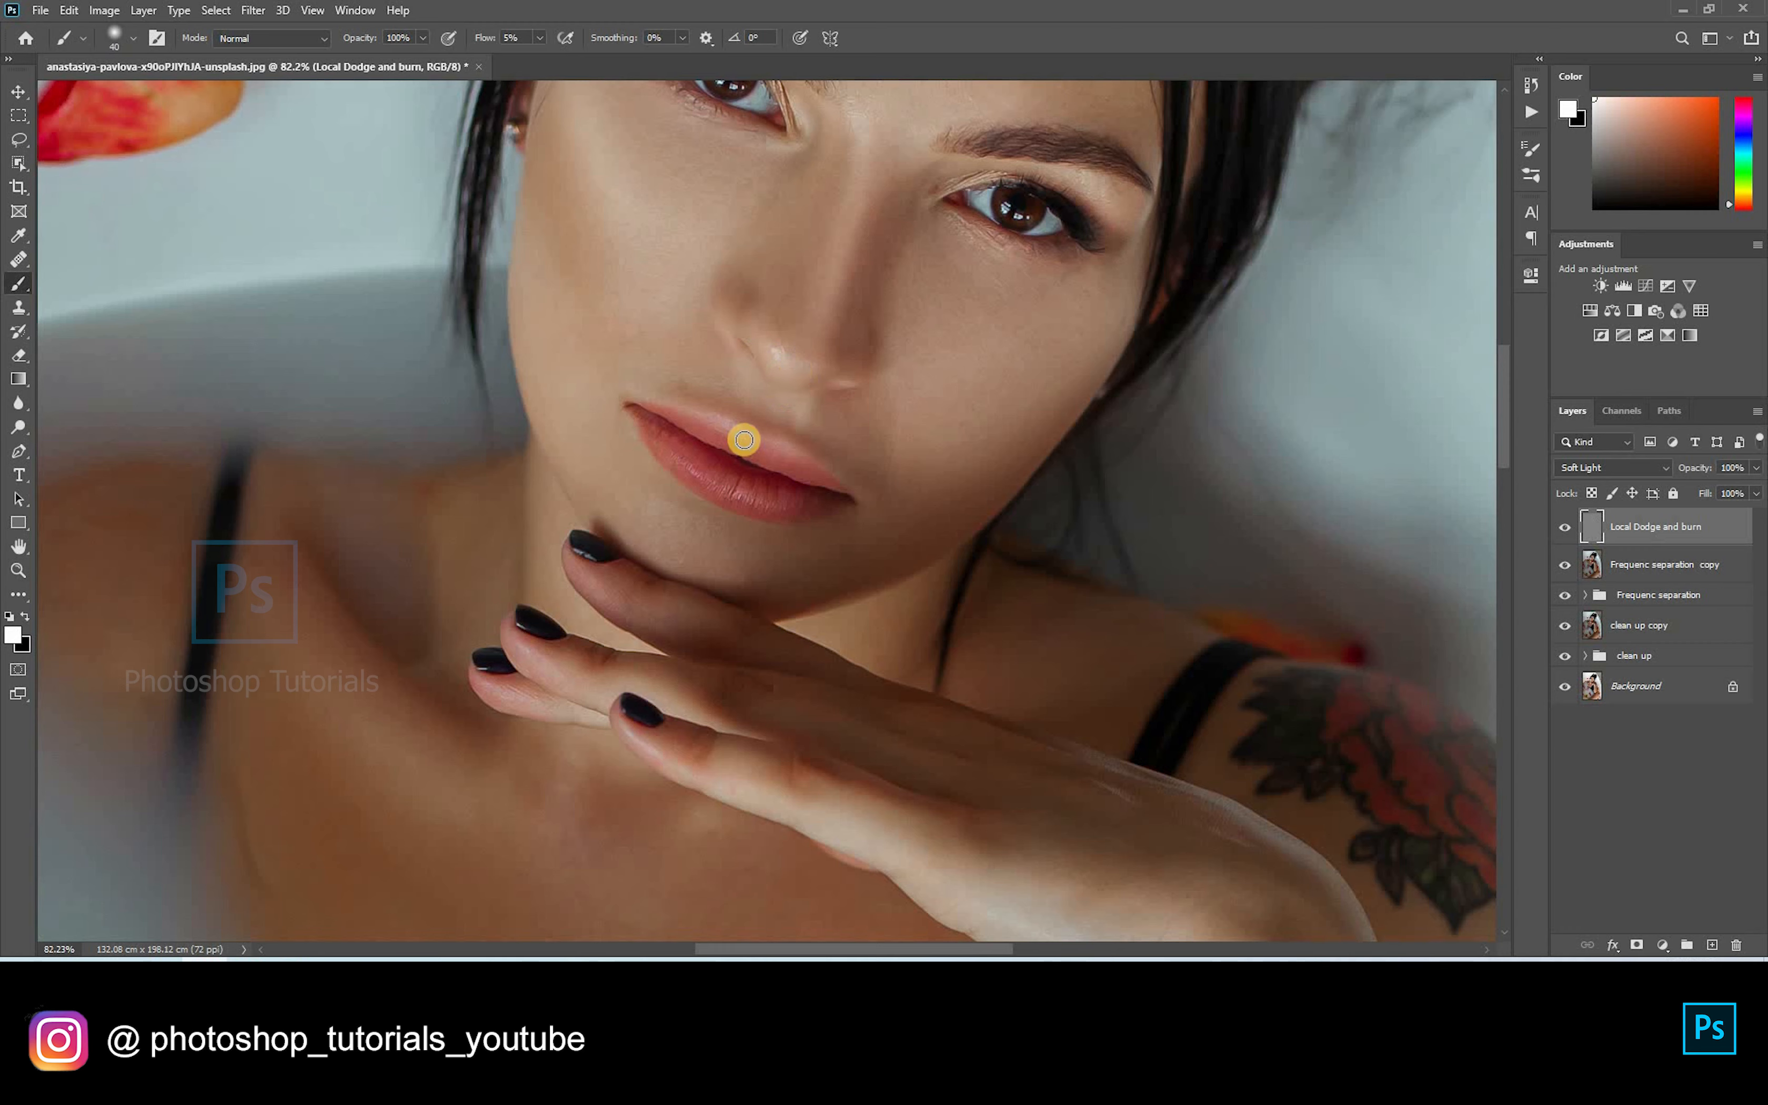
pyautogui.press('[')
pyautogui.press('[')
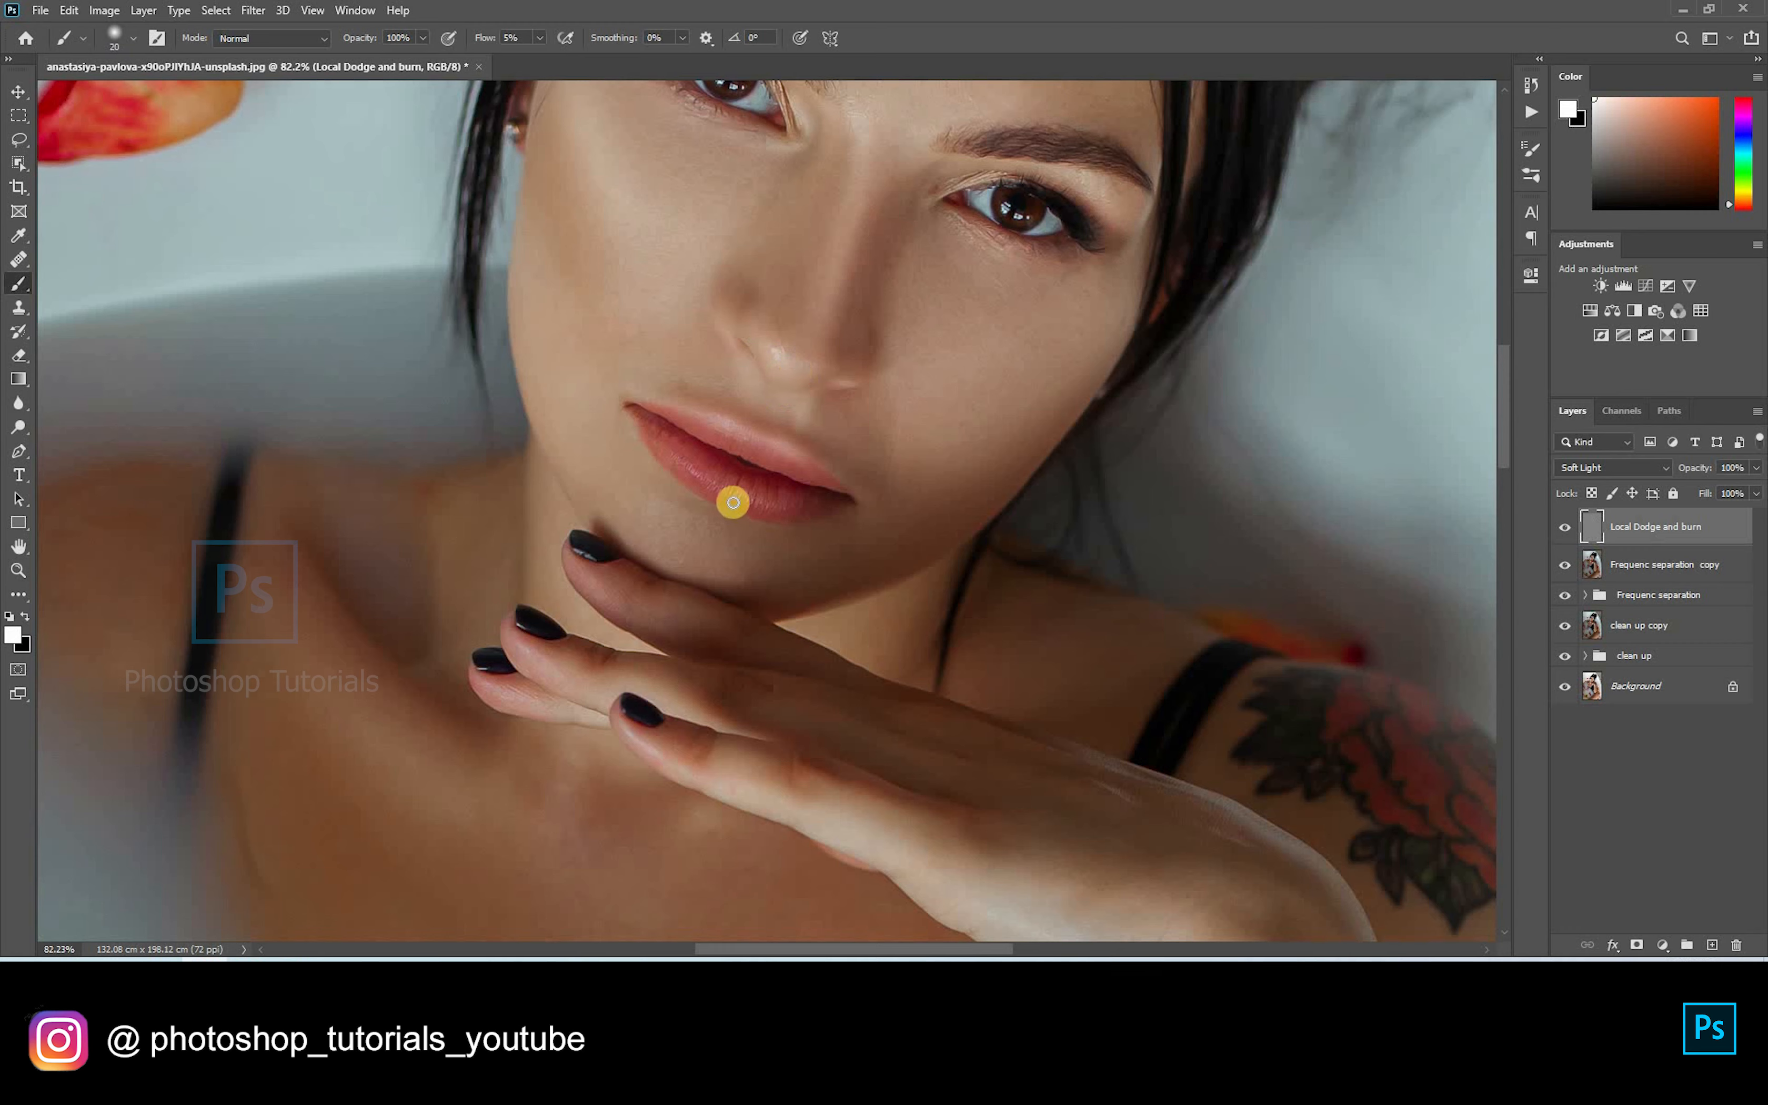
pyautogui.press('[')
pyautogui.moveTo(760, 491)
pyautogui.mouseDown()
pyautogui.moveTo(700, 475)
pyautogui.moveTo(795, 499)
pyautogui.mouseUp()
pyautogui.press(']')
pyautogui.press(']')
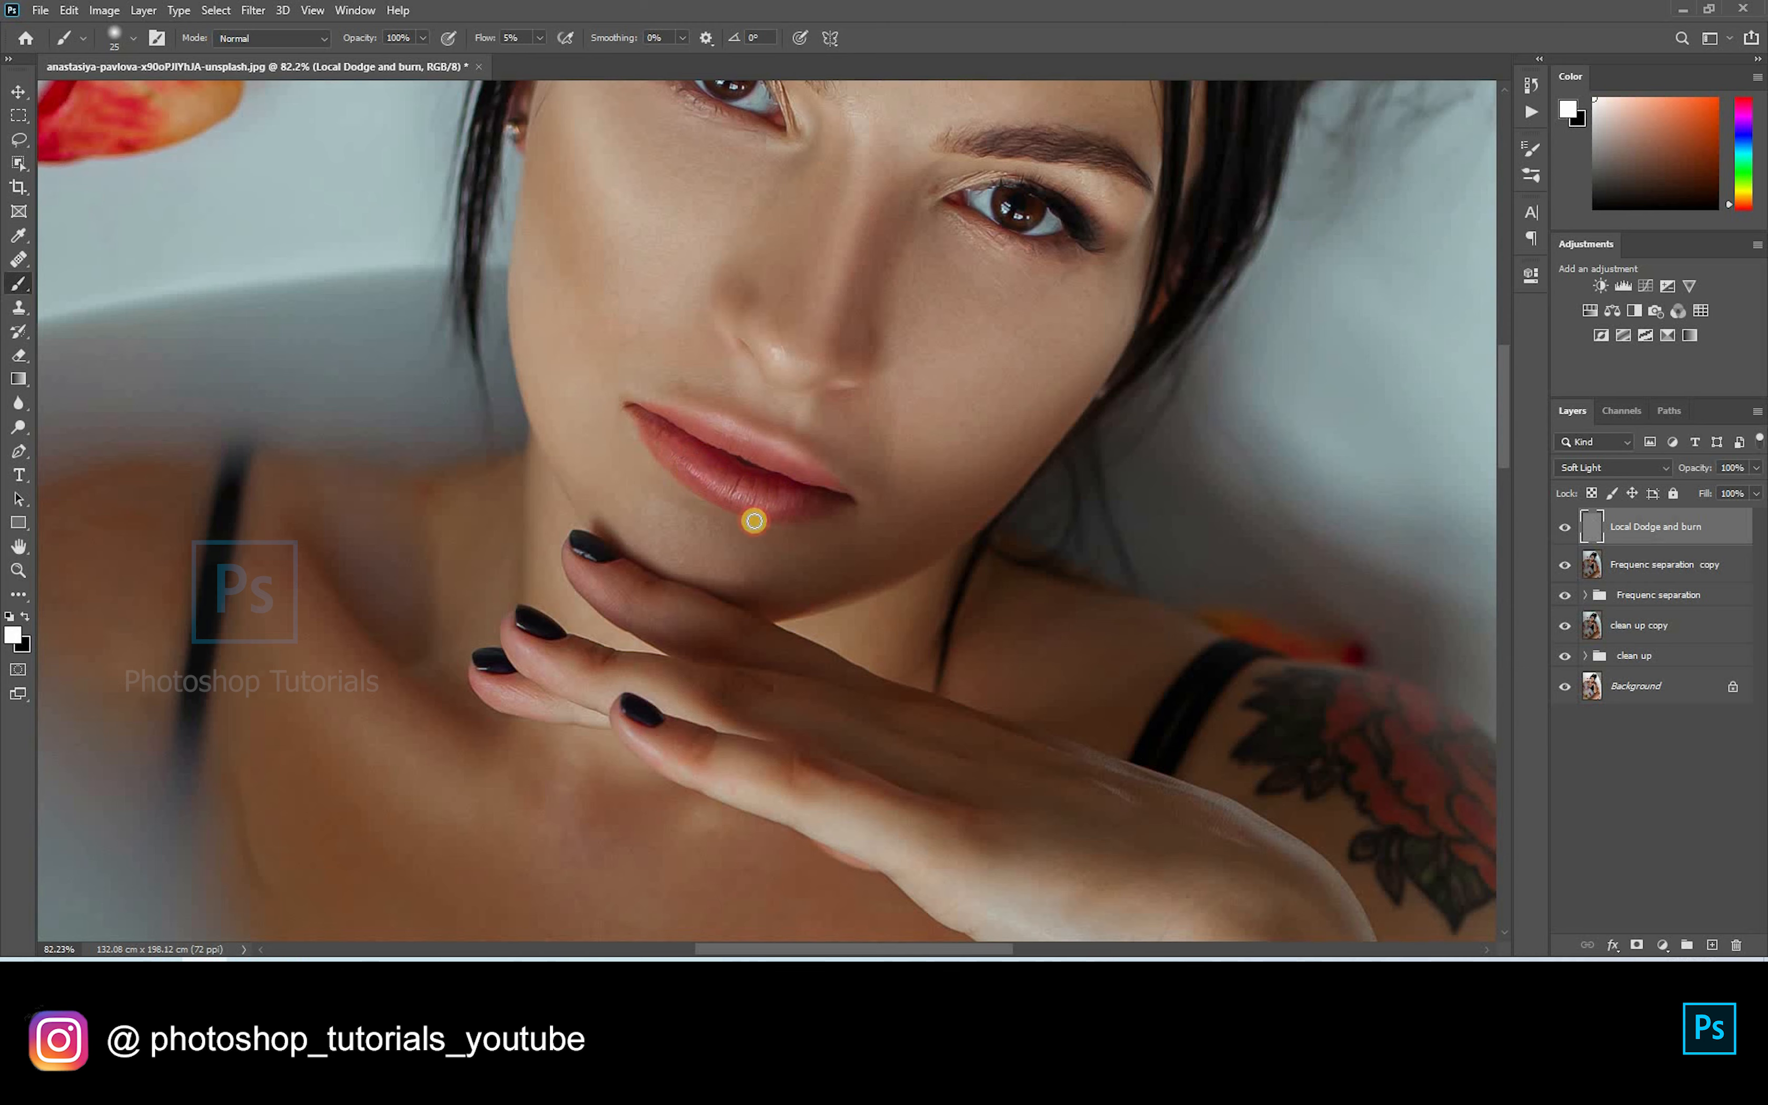
# Step: Enlarge the brush to 90 and lighten the chin below the lower lip
pyautogui.press(']')
pyautogui.press(']')
pyautogui.press(']')
pyautogui.press(']')
pyautogui.press(']')
pyautogui.press(']')
pyautogui.press(']')
pyautogui.press(']')
pyautogui.moveTo(700, 567)
pyautogui.mouseDown()
pyautogui.moveTo(642, 520)
pyautogui.moveTo(704, 529)
pyautogui.mouseUp()
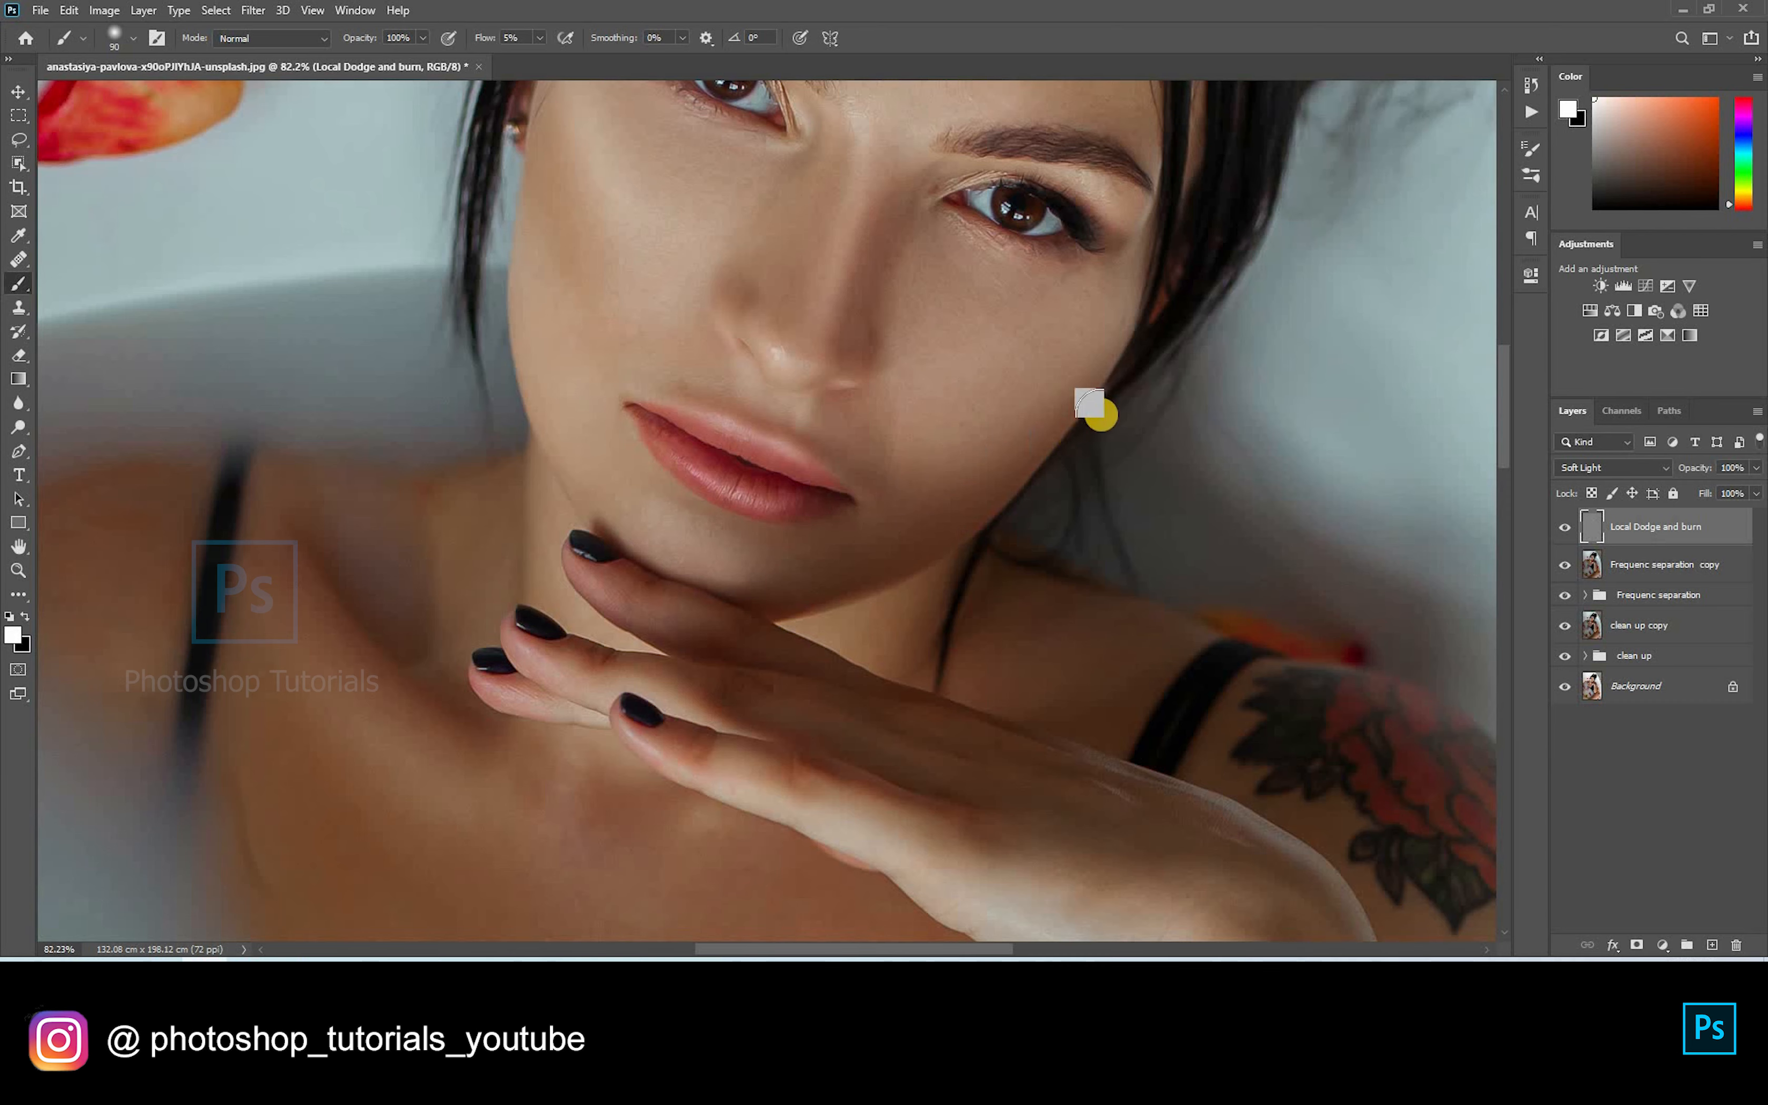
# Step: Reduce the brush to 30 and lighten the edge of the jawline on the shaded side of the face
pyautogui.press('r')
pyautogui.moveTo(628, 537)
pyautogui.mouseDown()
pyautogui.moveTo(1022, 533)
pyautogui.moveTo(947, 490)
pyautogui.mouseUp()
pyautogui.press('b')
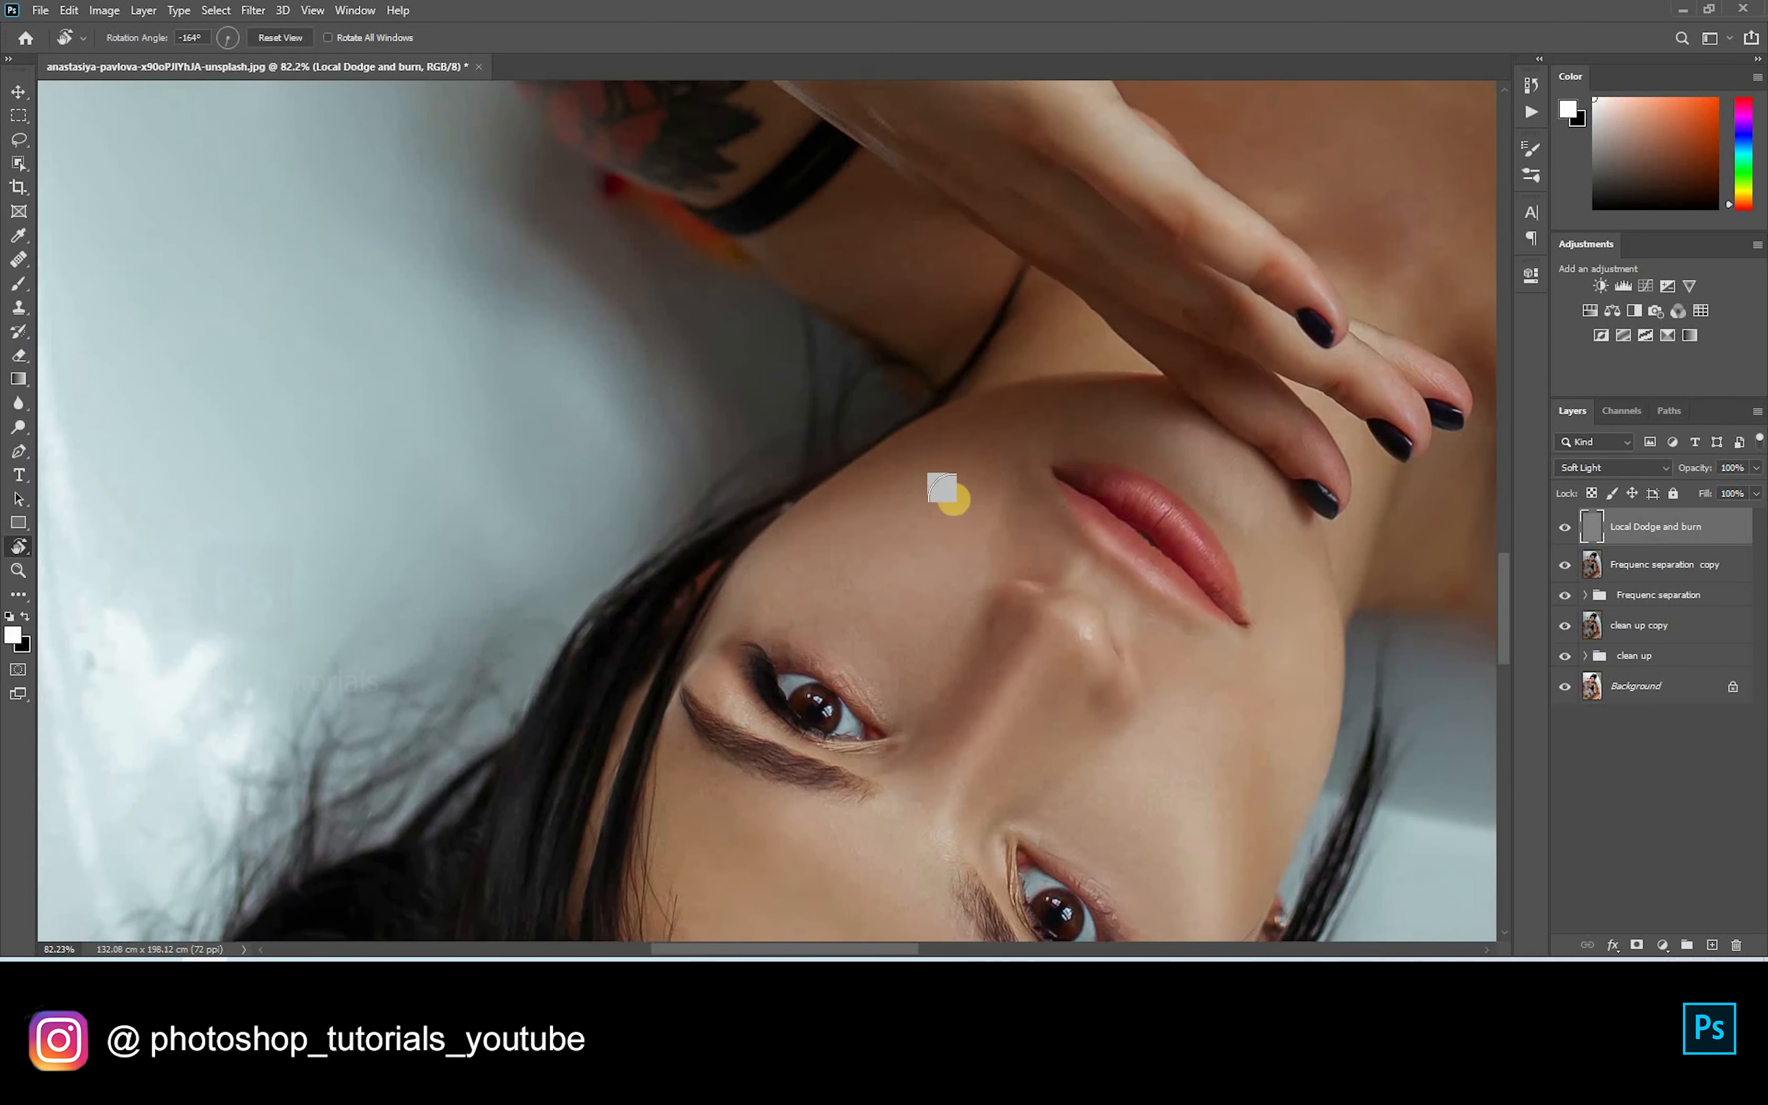
pyautogui.press('[')
pyautogui.press('[')
pyautogui.press('[')
pyautogui.press('[')
pyautogui.press('[')
pyautogui.press('[')
pyautogui.press('[')
pyautogui.moveTo(809, 505)
pyautogui.mouseDown()
pyautogui.moveTo(866, 452)
pyautogui.moveTo(755, 556)
pyautogui.moveTo(903, 431)
pyautogui.moveTo(742, 567)
pyautogui.moveTo(947, 403)
pyautogui.moveTo(770, 535)
pyautogui.moveTo(983, 392)
pyautogui.moveTo(840, 489)
pyautogui.moveTo(1017, 386)
pyautogui.moveTo(844, 476)
pyautogui.moveTo(1083, 369)
pyautogui.moveTo(937, 423)
pyautogui.moveTo(1114, 382)
pyautogui.moveTo(1039, 379)
pyautogui.moveTo(995, 435)
pyautogui.mouseUp()
pyautogui.press(']')
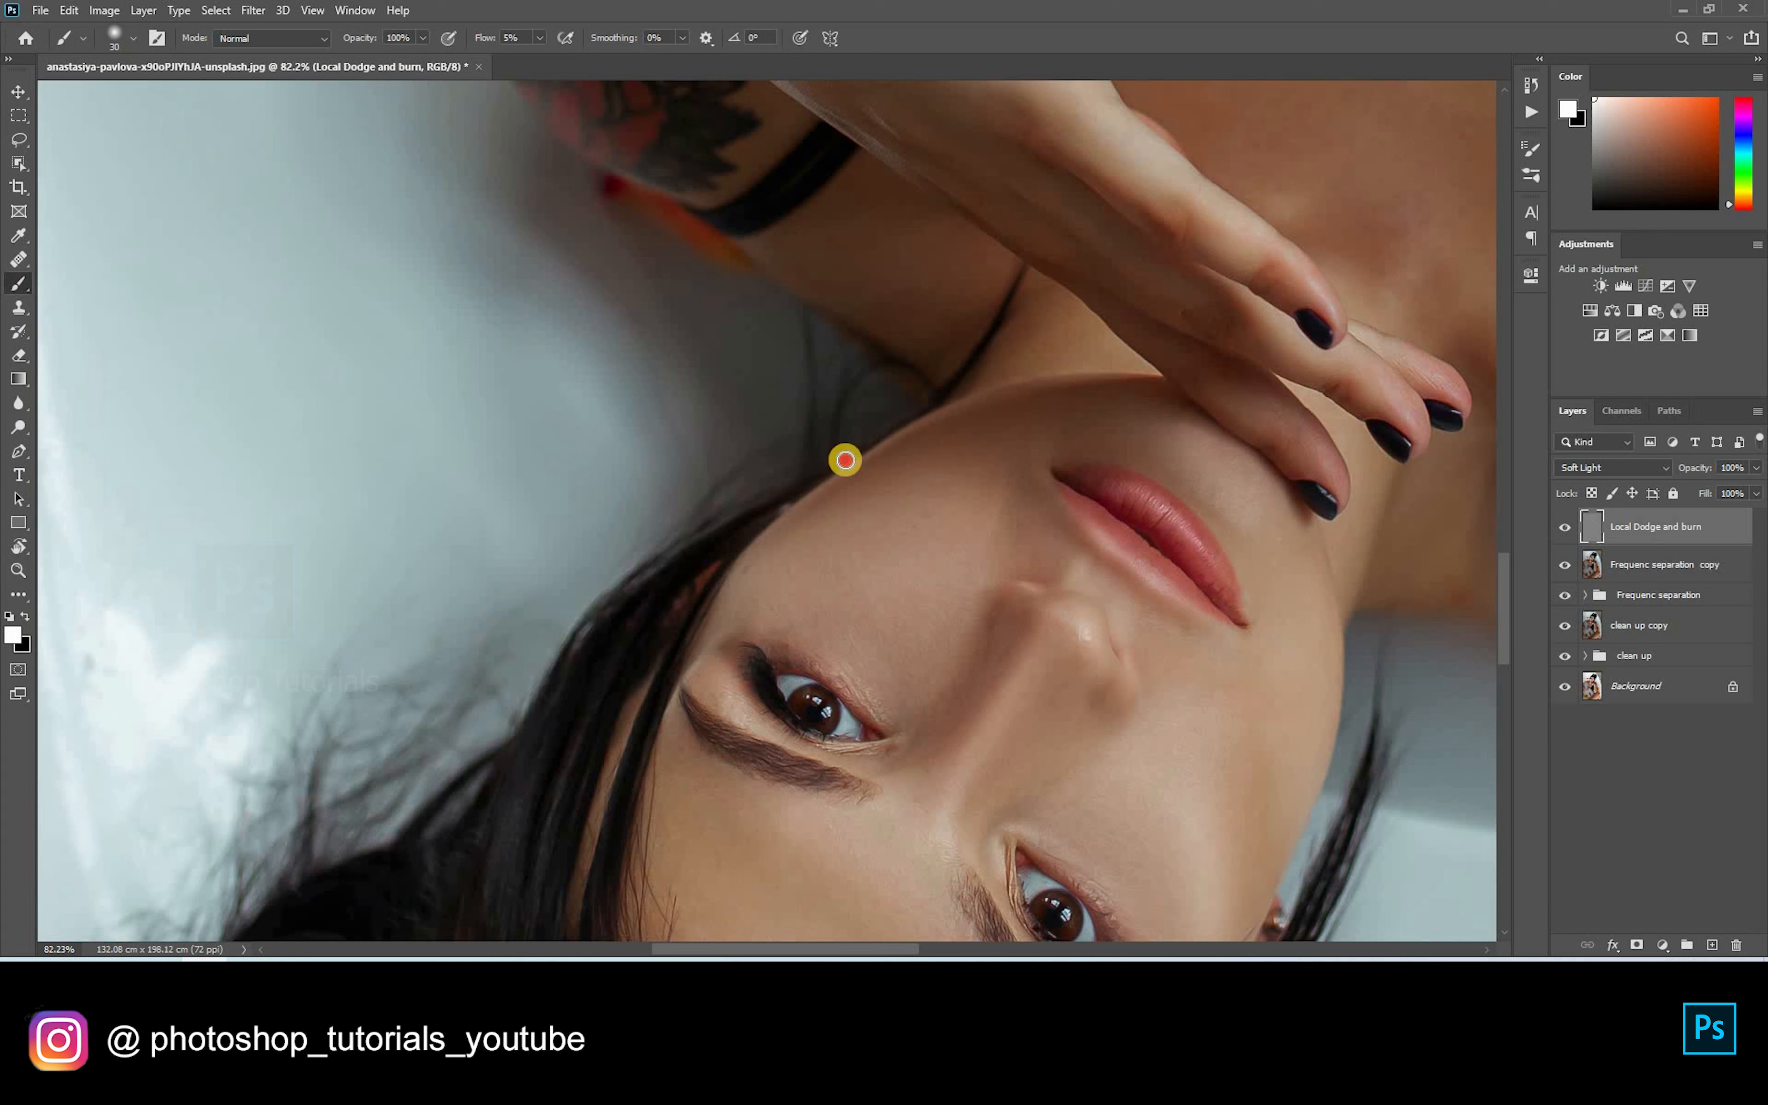
# Step: Continue lightening the jawline's edge to the chin, where it meets the fingers
pyautogui.moveTo(1084, 374); pyautogui.dragTo(1154, 363)
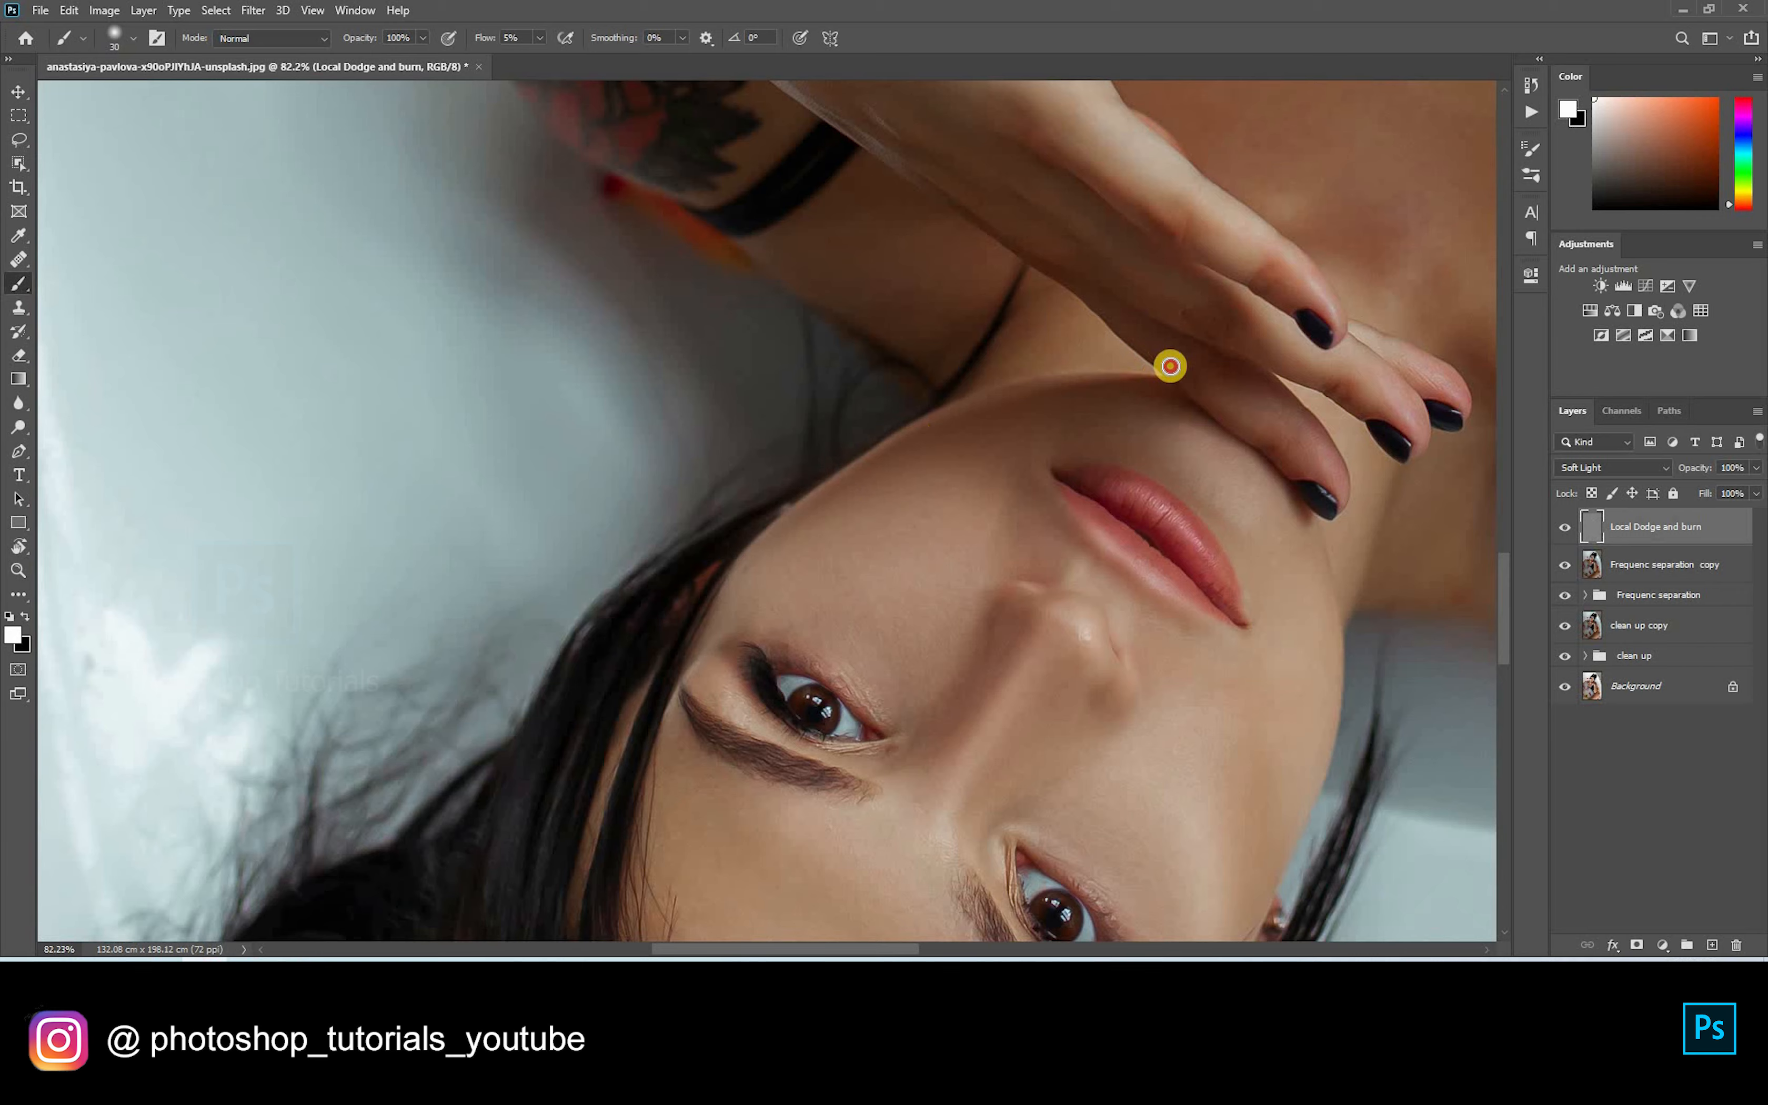
pyautogui.moveTo(1042, 416); pyautogui.dragTo(1012, 391)
pyautogui.press('Escape')
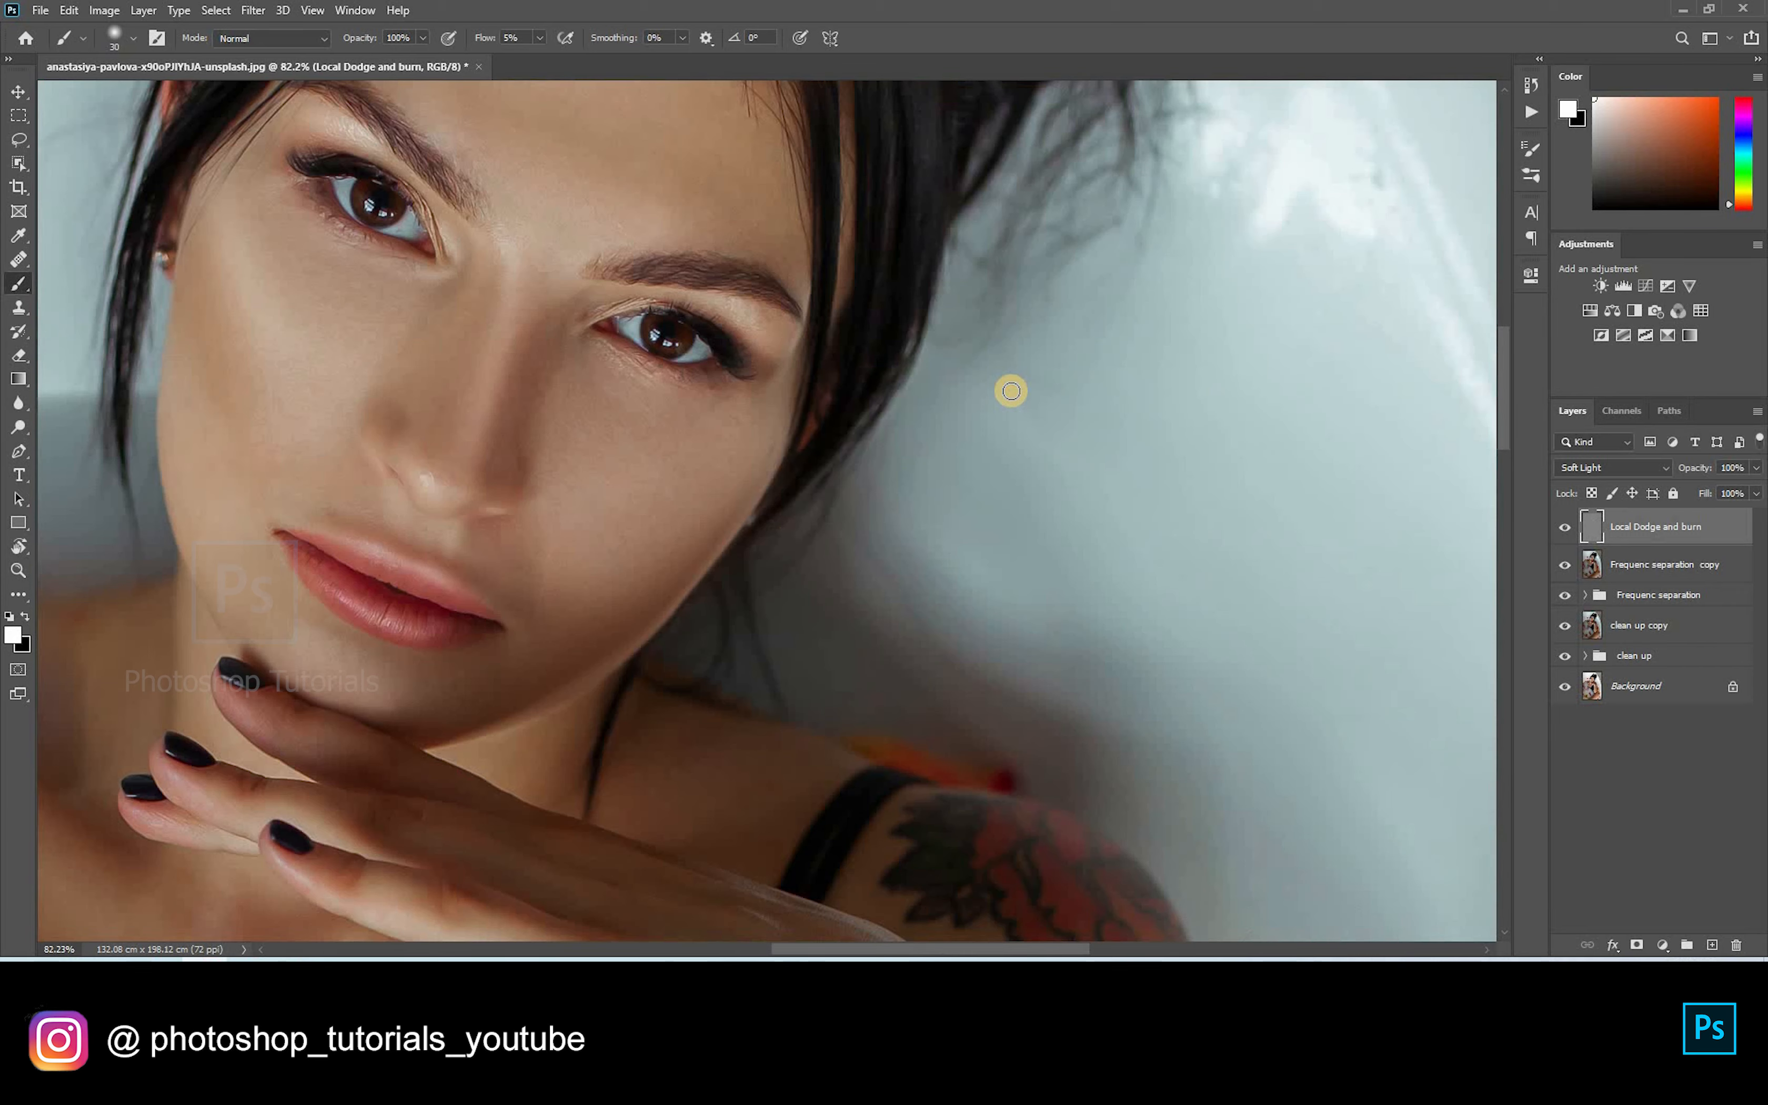
# Step: Enlarge the brush to 80 and lighten the brighter-side cheek further
pyautogui.scroll(-10, 734, 385)
pyautogui.scroll(11, 724, 367)
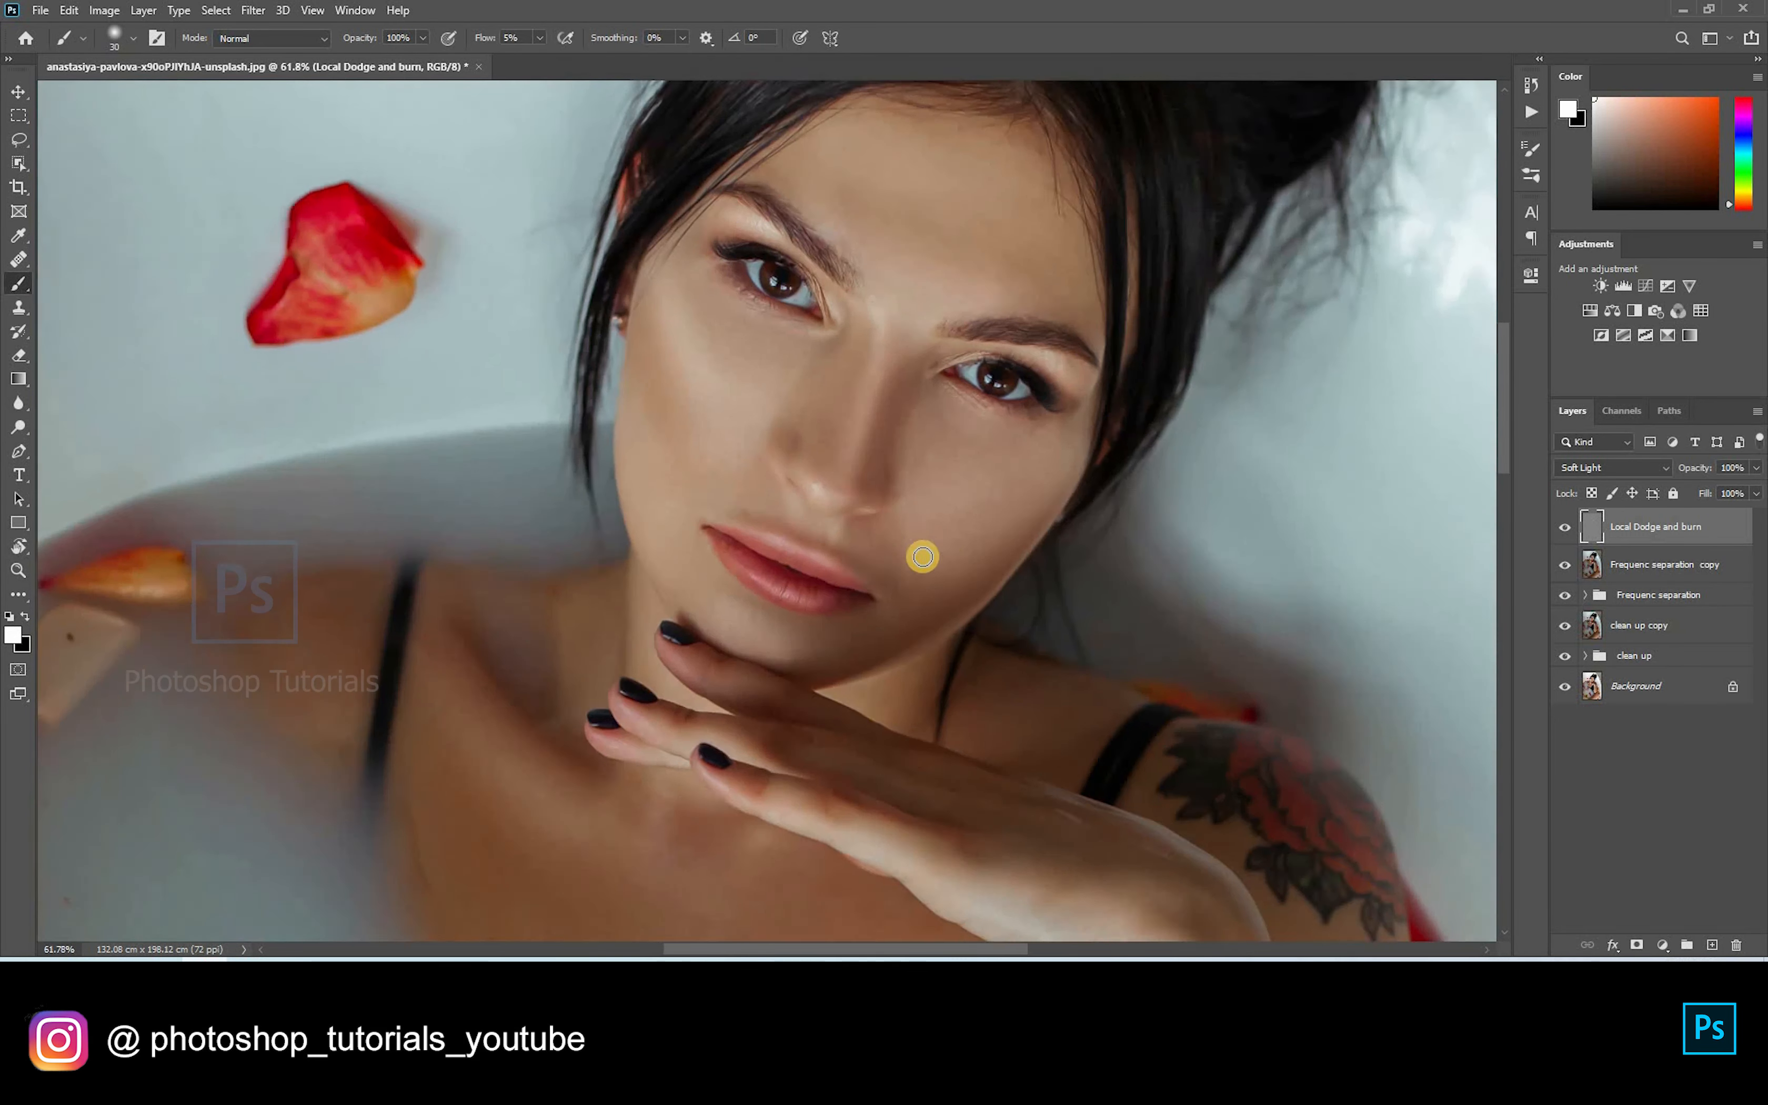
pyautogui.press(']')
pyautogui.press(']')
pyautogui.press(']')
pyautogui.press(']')
pyautogui.press(']')
pyautogui.press(']')
pyautogui.moveTo(618, 243)
pyautogui.mouseDown()
pyautogui.moveTo(692, 427)
pyautogui.moveTo(621, 322)
pyautogui.moveTo(691, 304)
pyautogui.moveTo(726, 376)
pyautogui.moveTo(659, 192)
pyautogui.moveTo(778, 423)
pyautogui.moveTo(606, 259)
pyautogui.moveTo(730, 516)
pyautogui.moveTo(697, 514)
pyautogui.moveTo(748, 451)
pyautogui.moveTo(819, 477)
pyautogui.mouseUp()
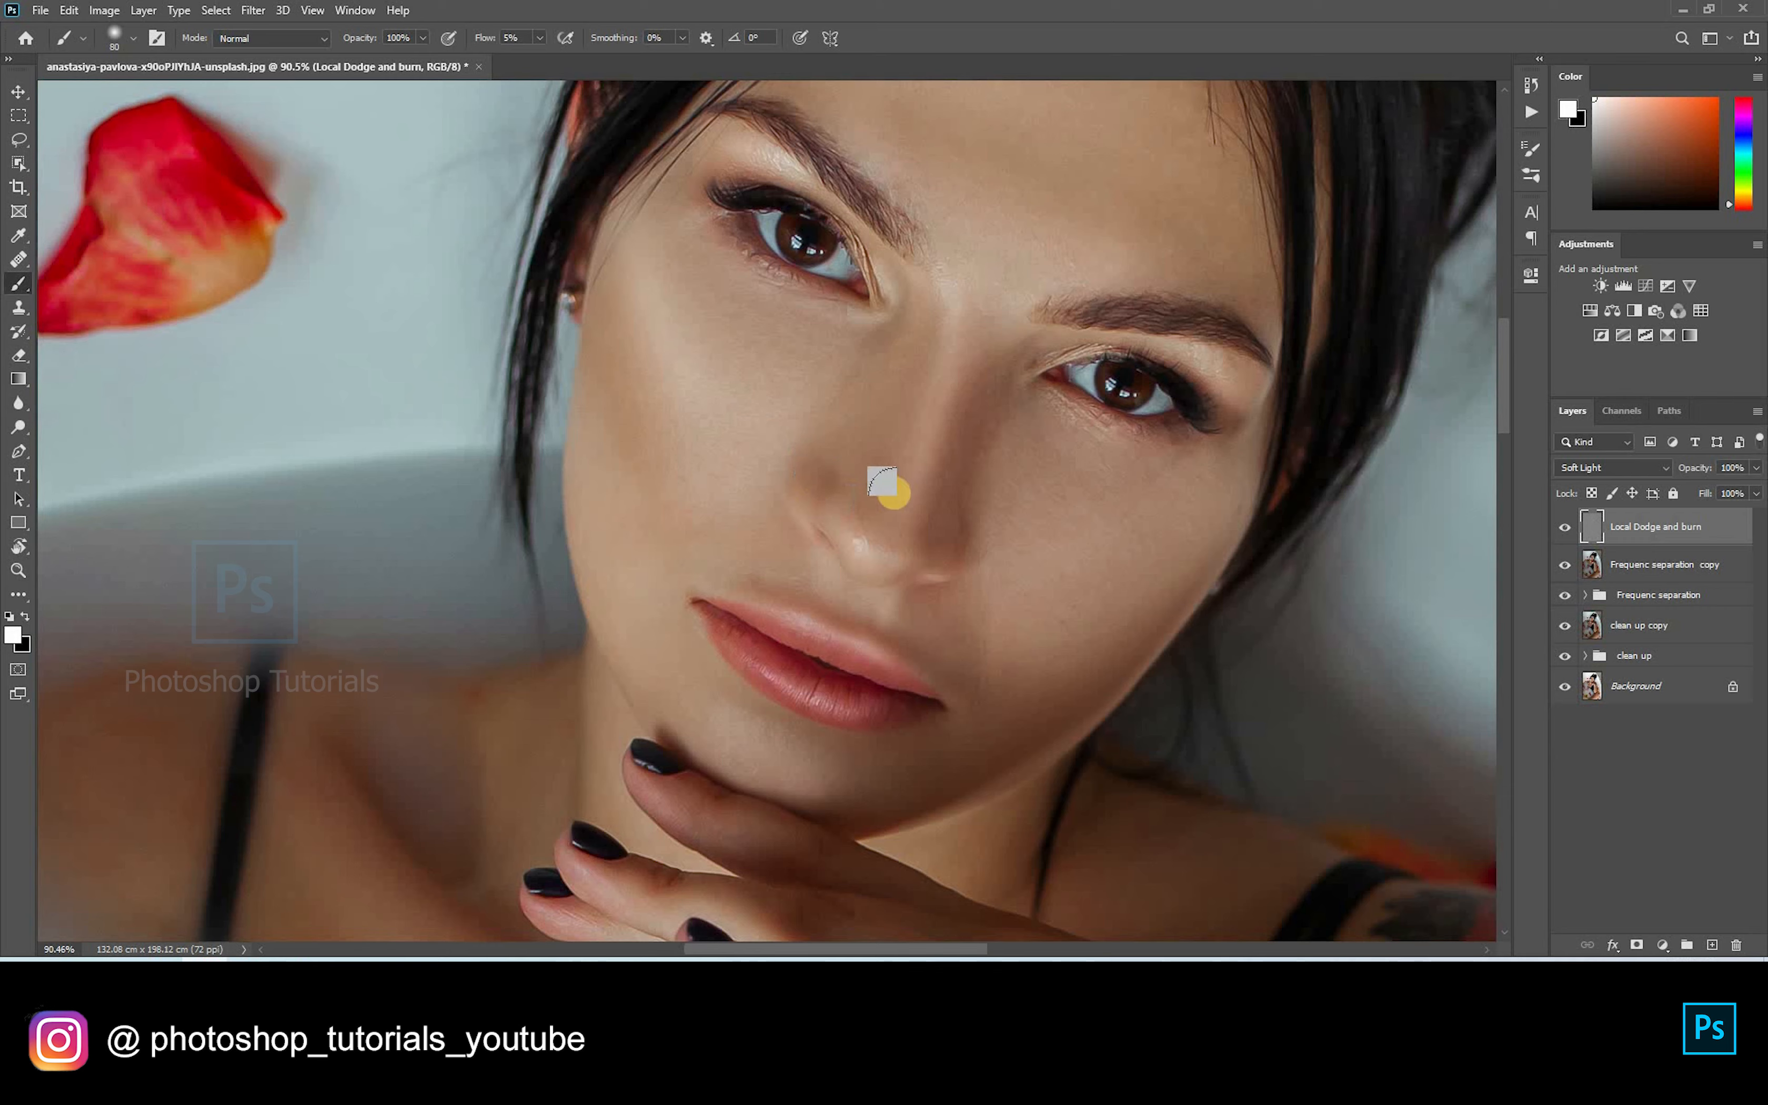
# Step: Reduce the brush to 15 and lighten the iris of the eye on the brighter side of the face
pyautogui.scroll(7, 705, 225)
pyautogui.press('[')
pyautogui.click(640, 229)
pyautogui.press(']')
pyautogui.click(722, 235)
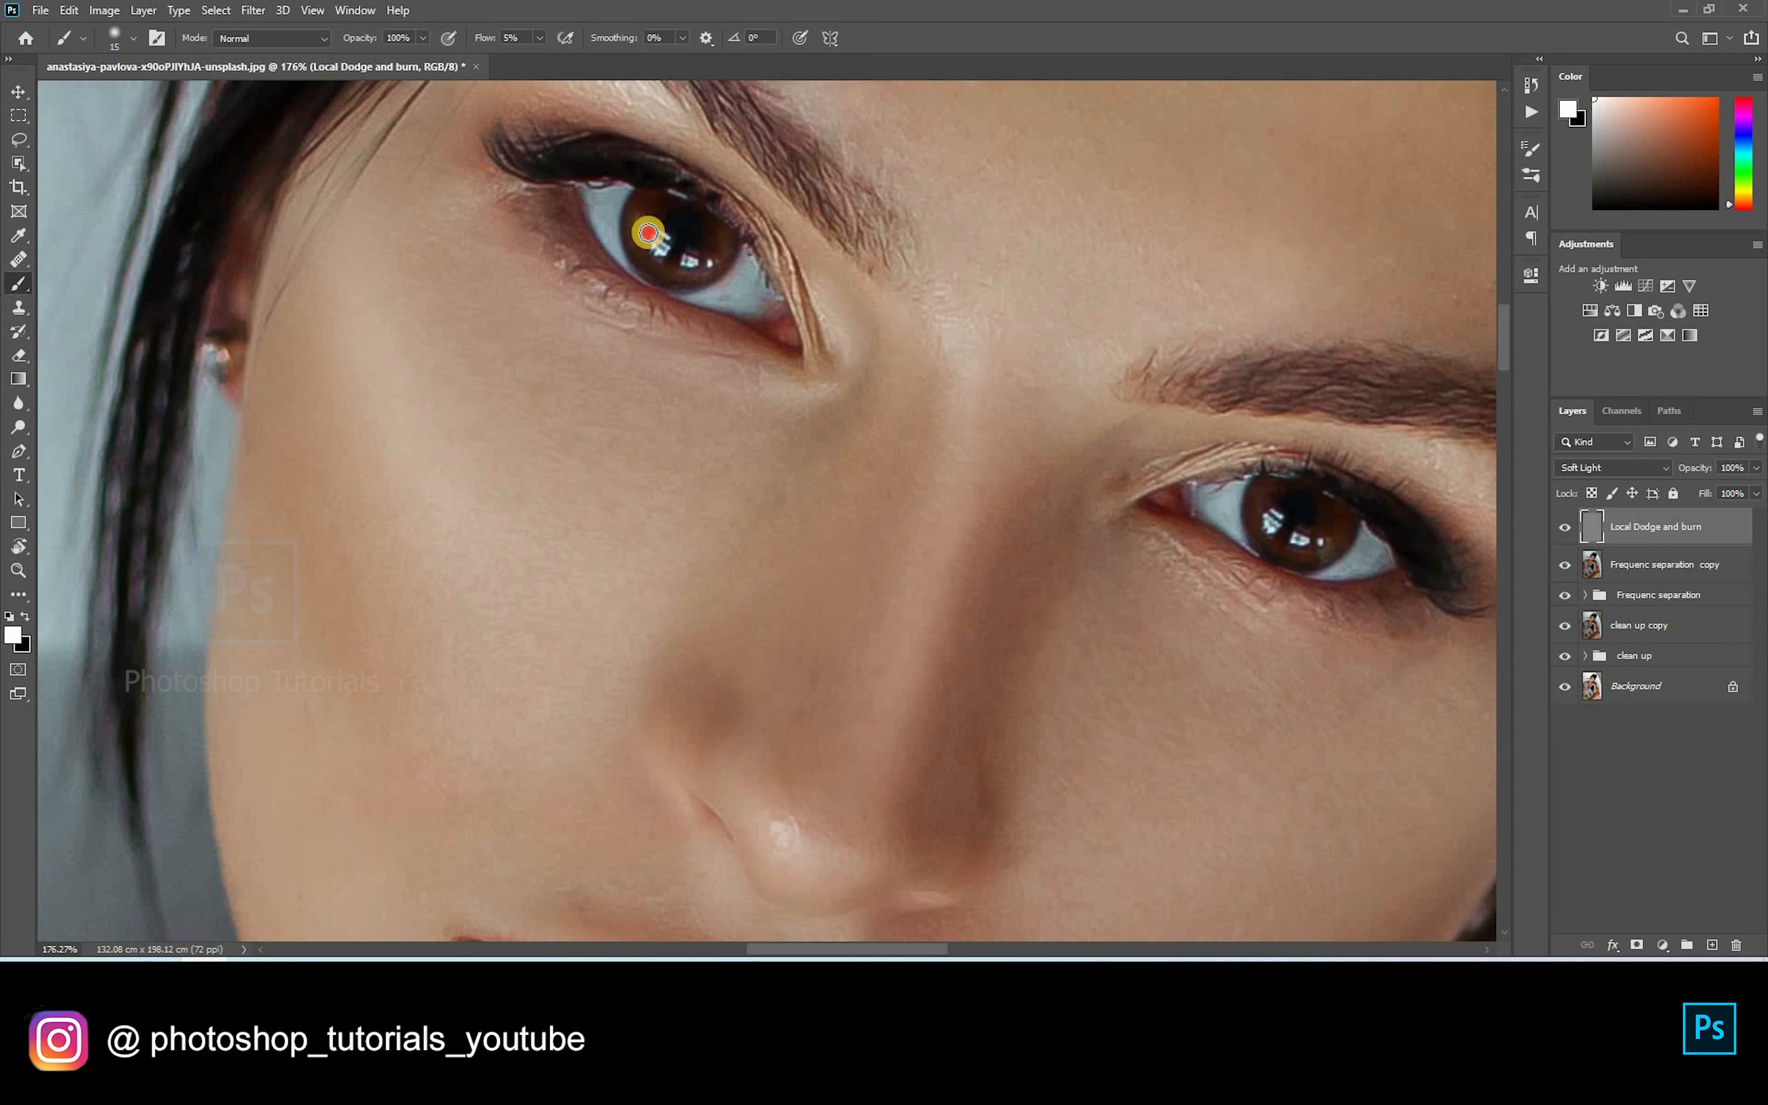
pyautogui.moveTo(655, 235); pyautogui.dragTo(687, 248)
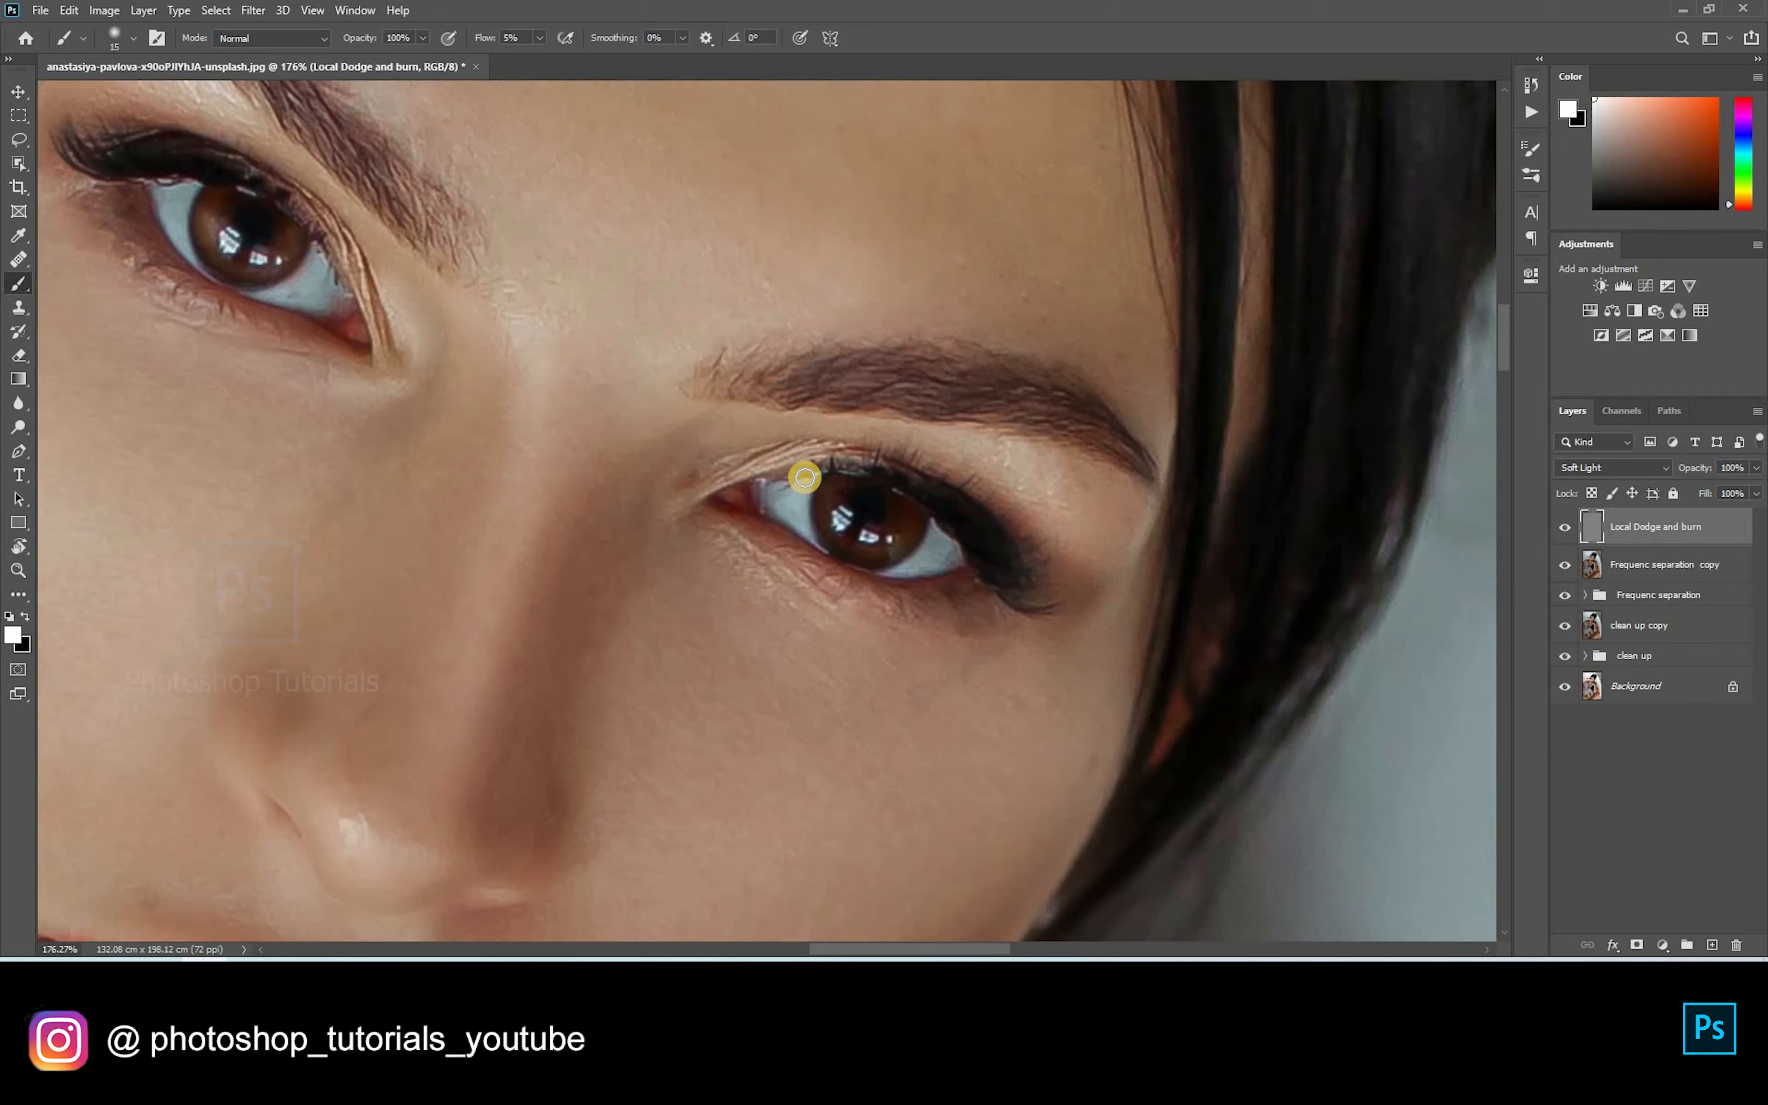
# Step: Lighten the iris of the shaded-side eye, and its lower lid with a smaller brush
pyautogui.moveTo(809, 473); pyautogui.dragTo(816, 503)
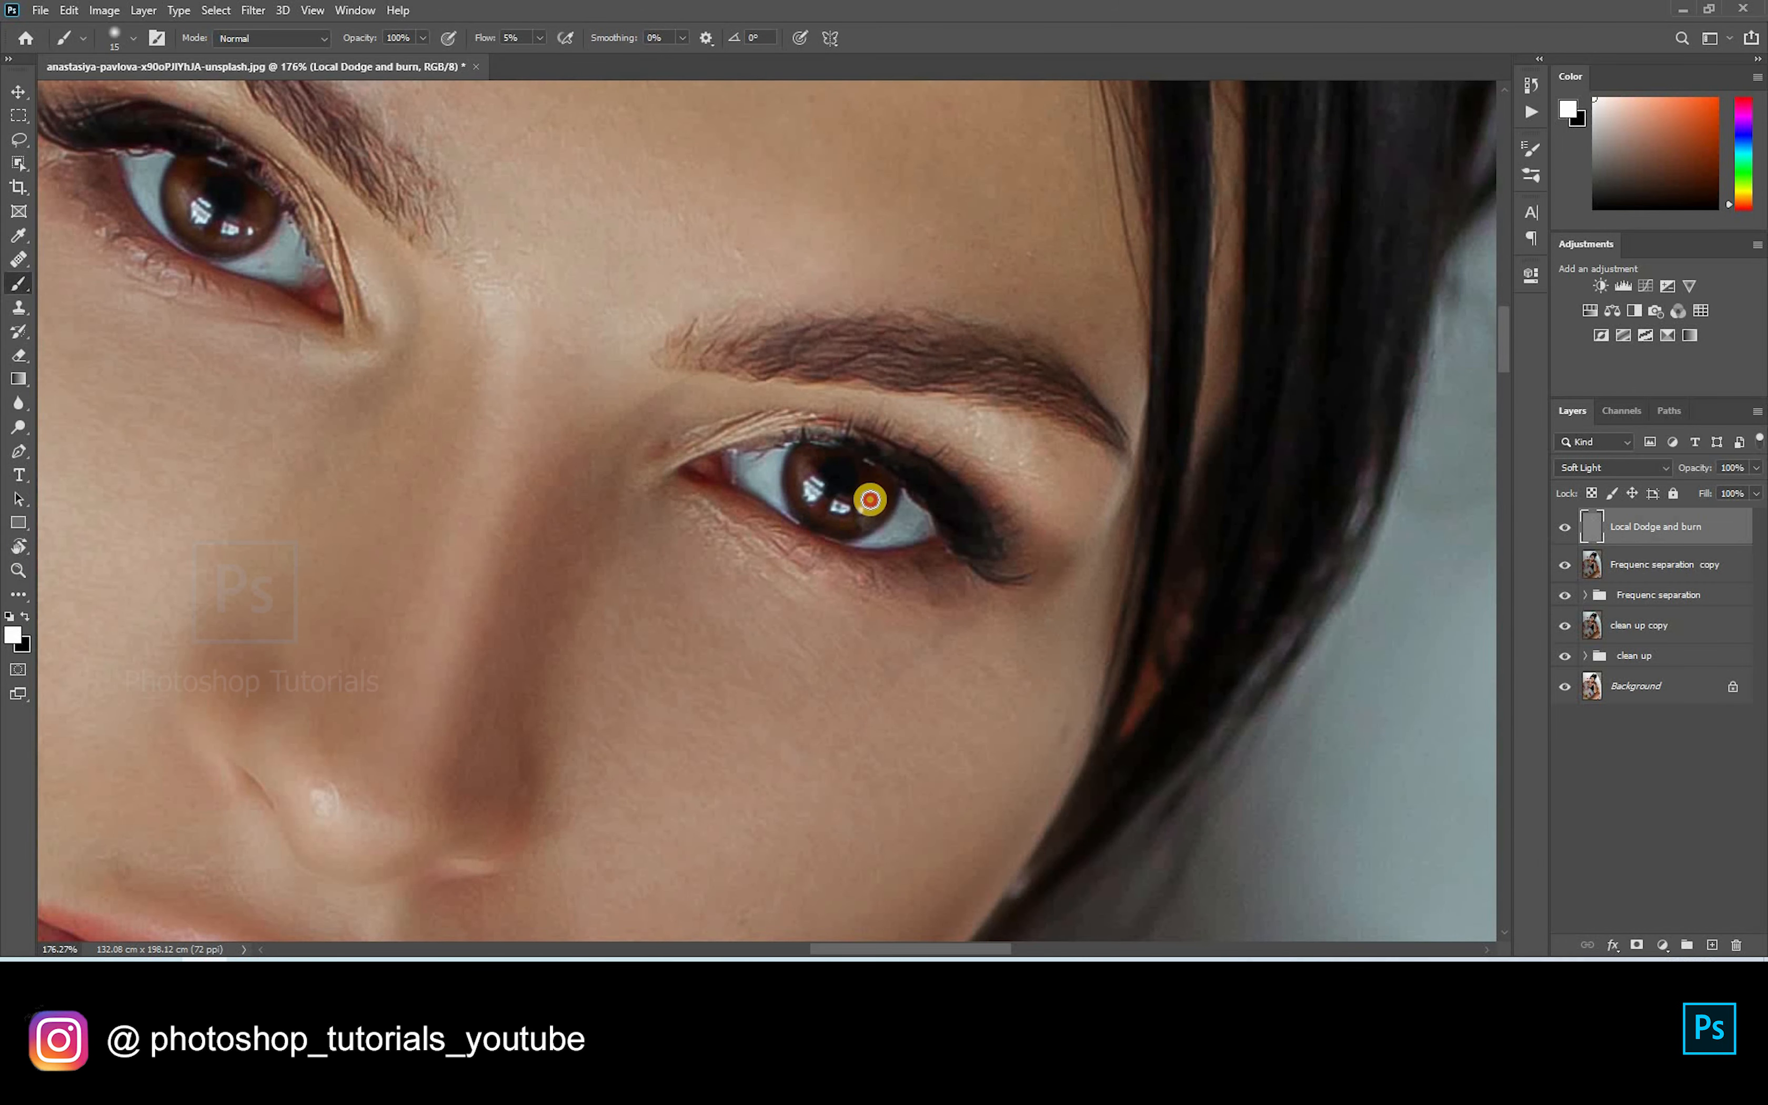
pyautogui.moveTo(839, 518)
pyautogui.mouseDown()
pyautogui.moveTo(878, 497)
pyautogui.moveTo(826, 508)
pyautogui.moveTo(801, 466)
pyautogui.moveTo(815, 509)
pyautogui.moveTo(802, 460)
pyautogui.moveTo(863, 518)
pyautogui.mouseUp()
pyautogui.press('[')
pyautogui.press('[')
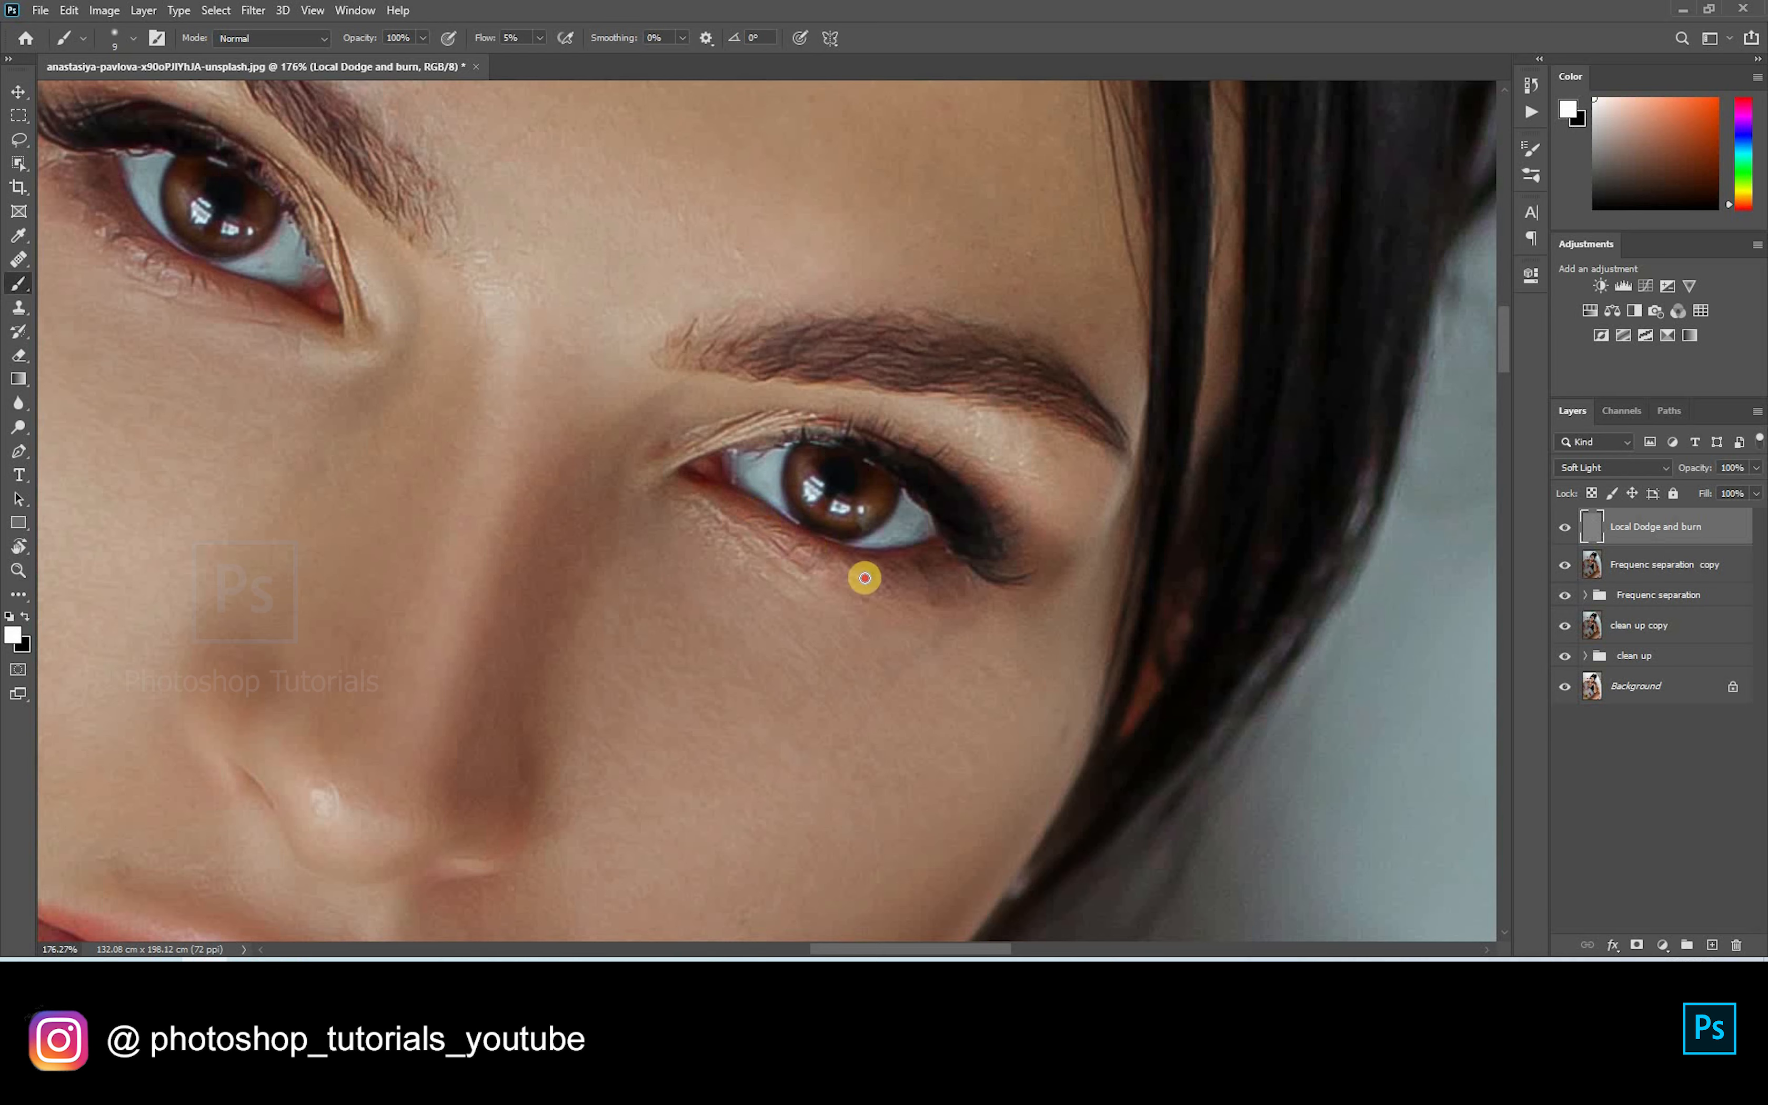
pyautogui.moveTo(783, 520); pyautogui.dragTo(881, 564)
# Step: Lighten the fine details of the brighter-side eye with the brush at about 10
pyautogui.moveTo(769, 422)
pyautogui.mouseDown()
pyautogui.moveTo(1239, 482)
pyautogui.moveTo(1146, 530)
pyautogui.moveTo(1174, 526)
pyautogui.mouseUp()
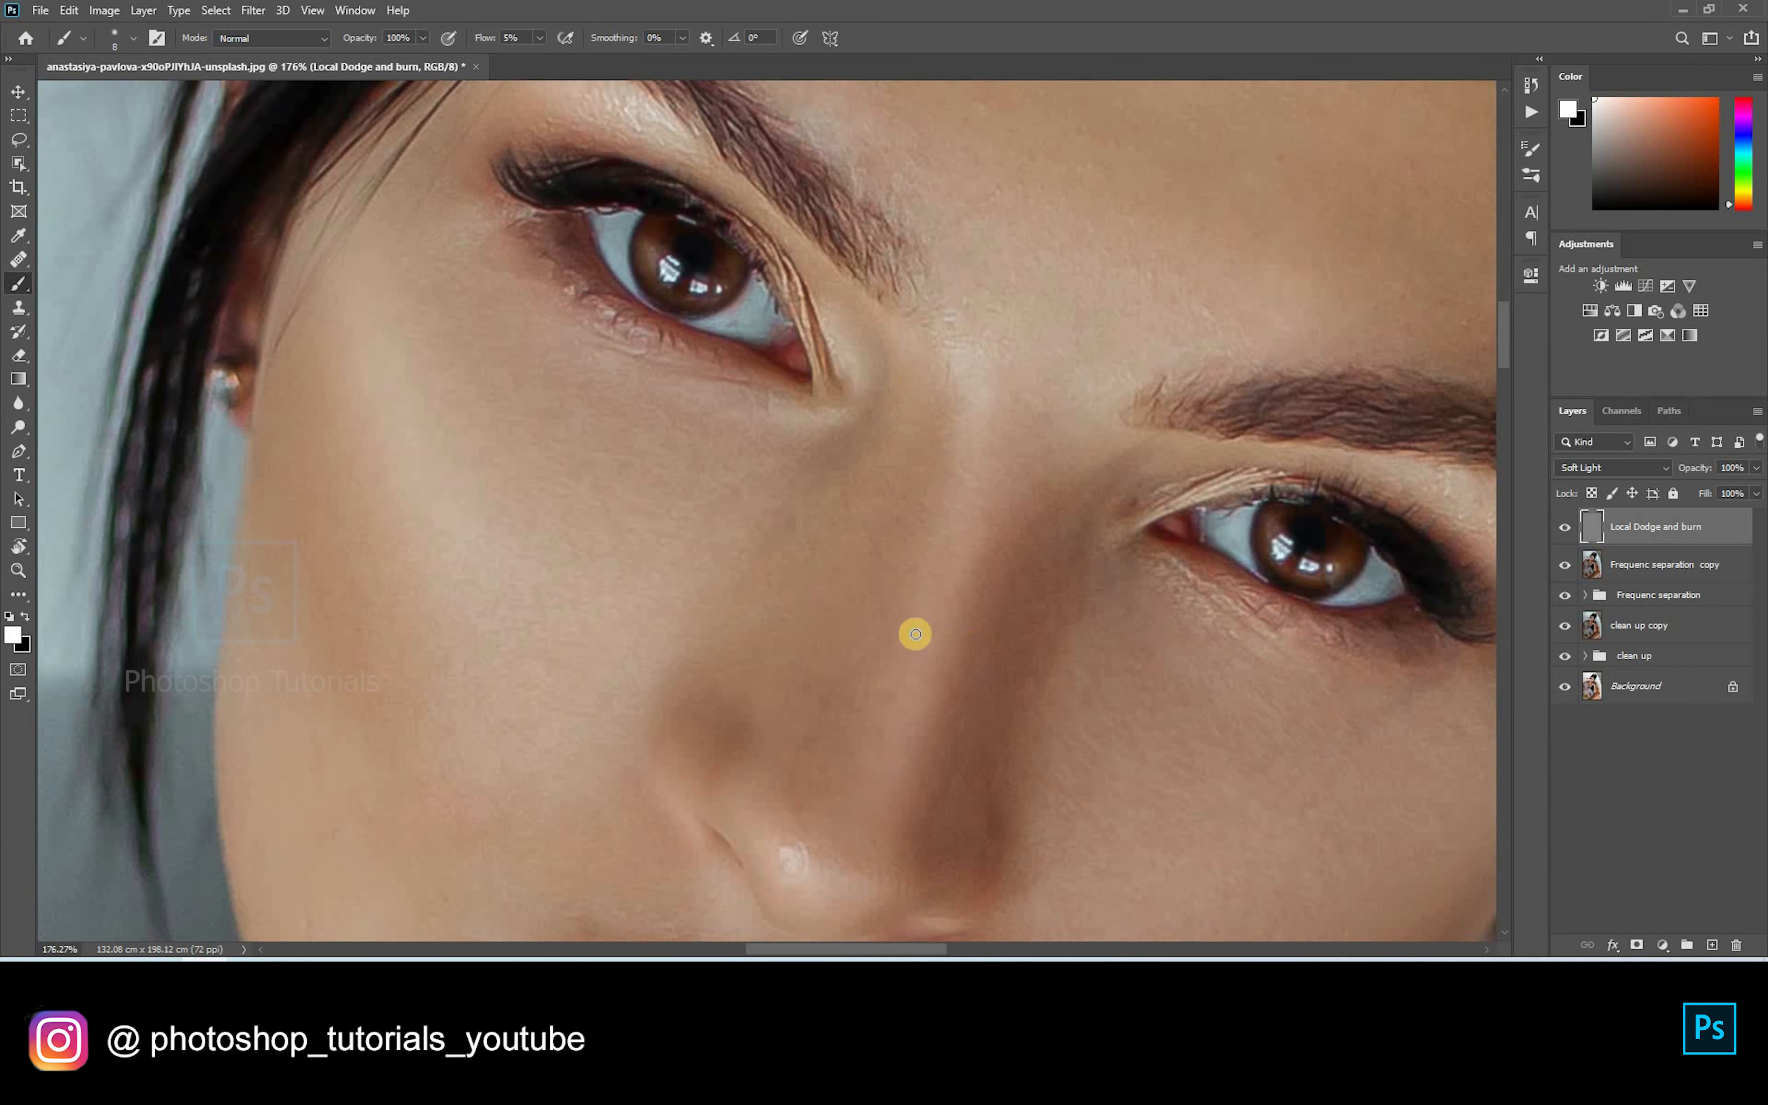
pyautogui.moveTo(796, 351); pyautogui.dragTo(900, 624)
pyautogui.press('[')
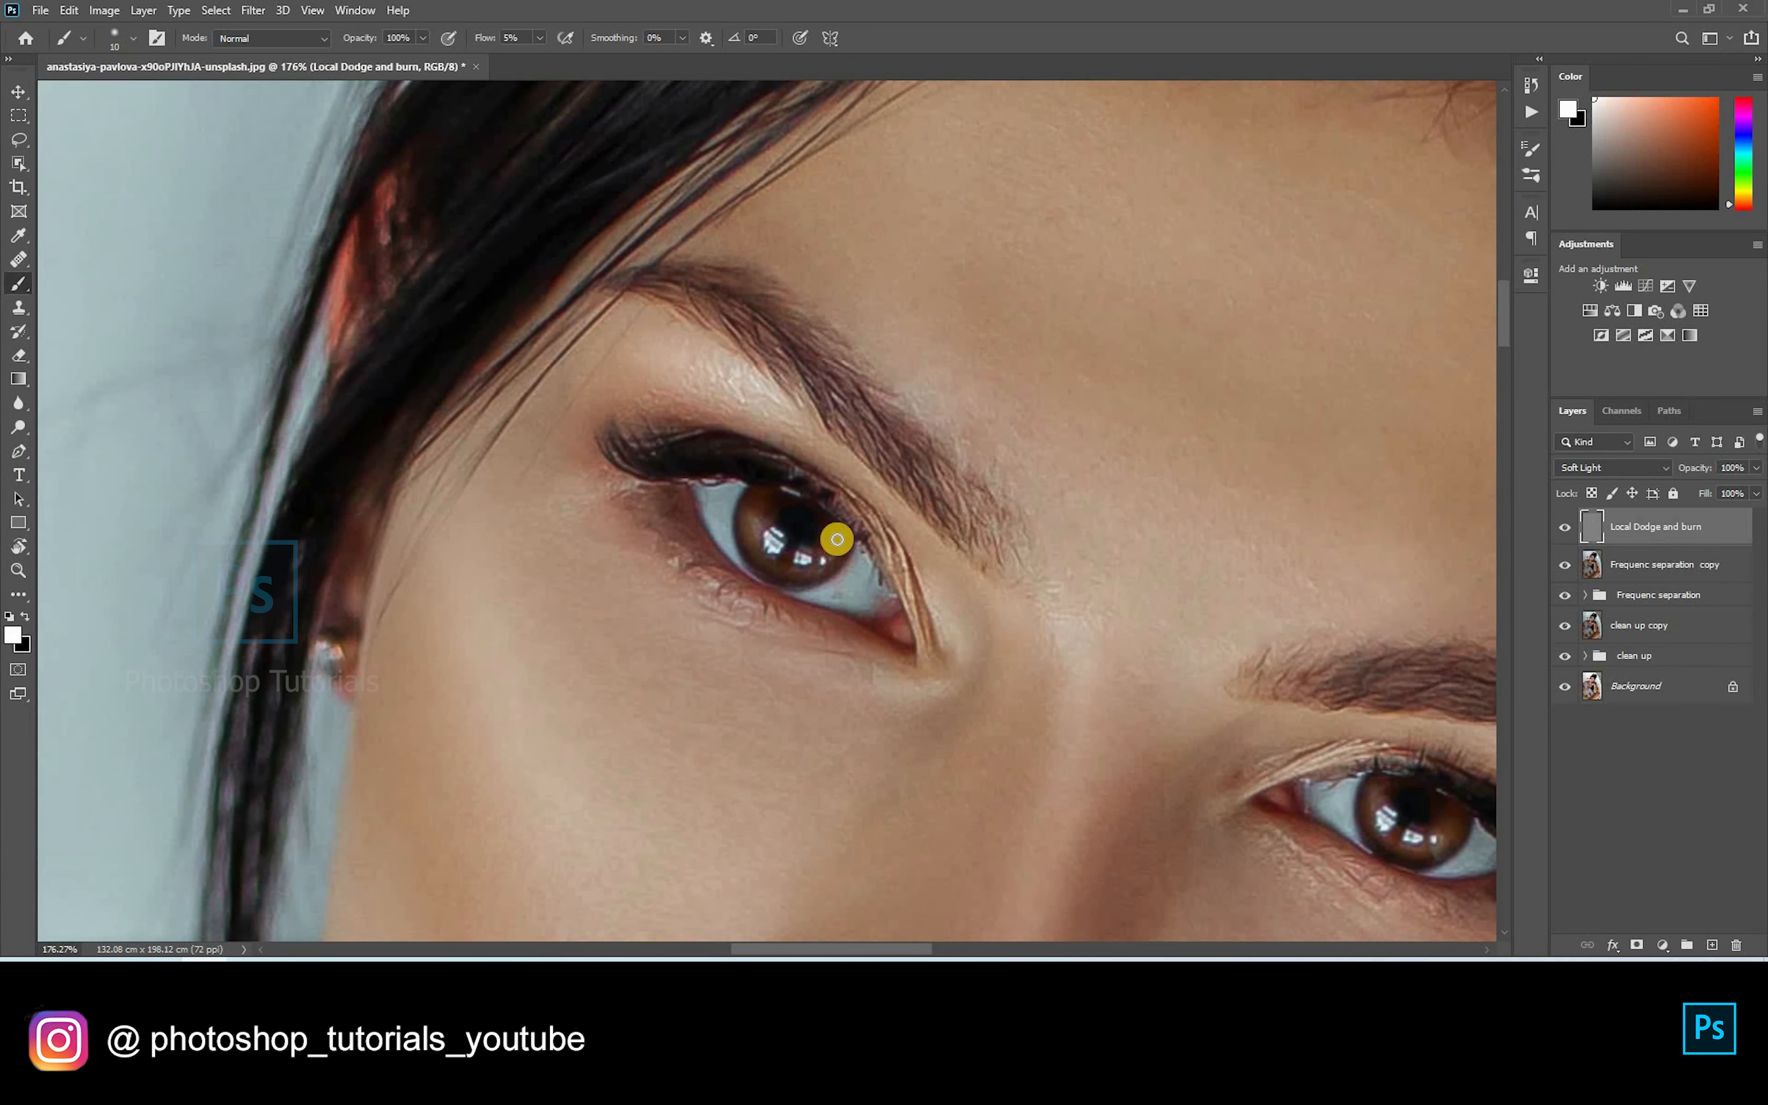
pyautogui.press('h')
pyautogui.moveTo(750, 461); pyautogui.dragTo(967, 605)
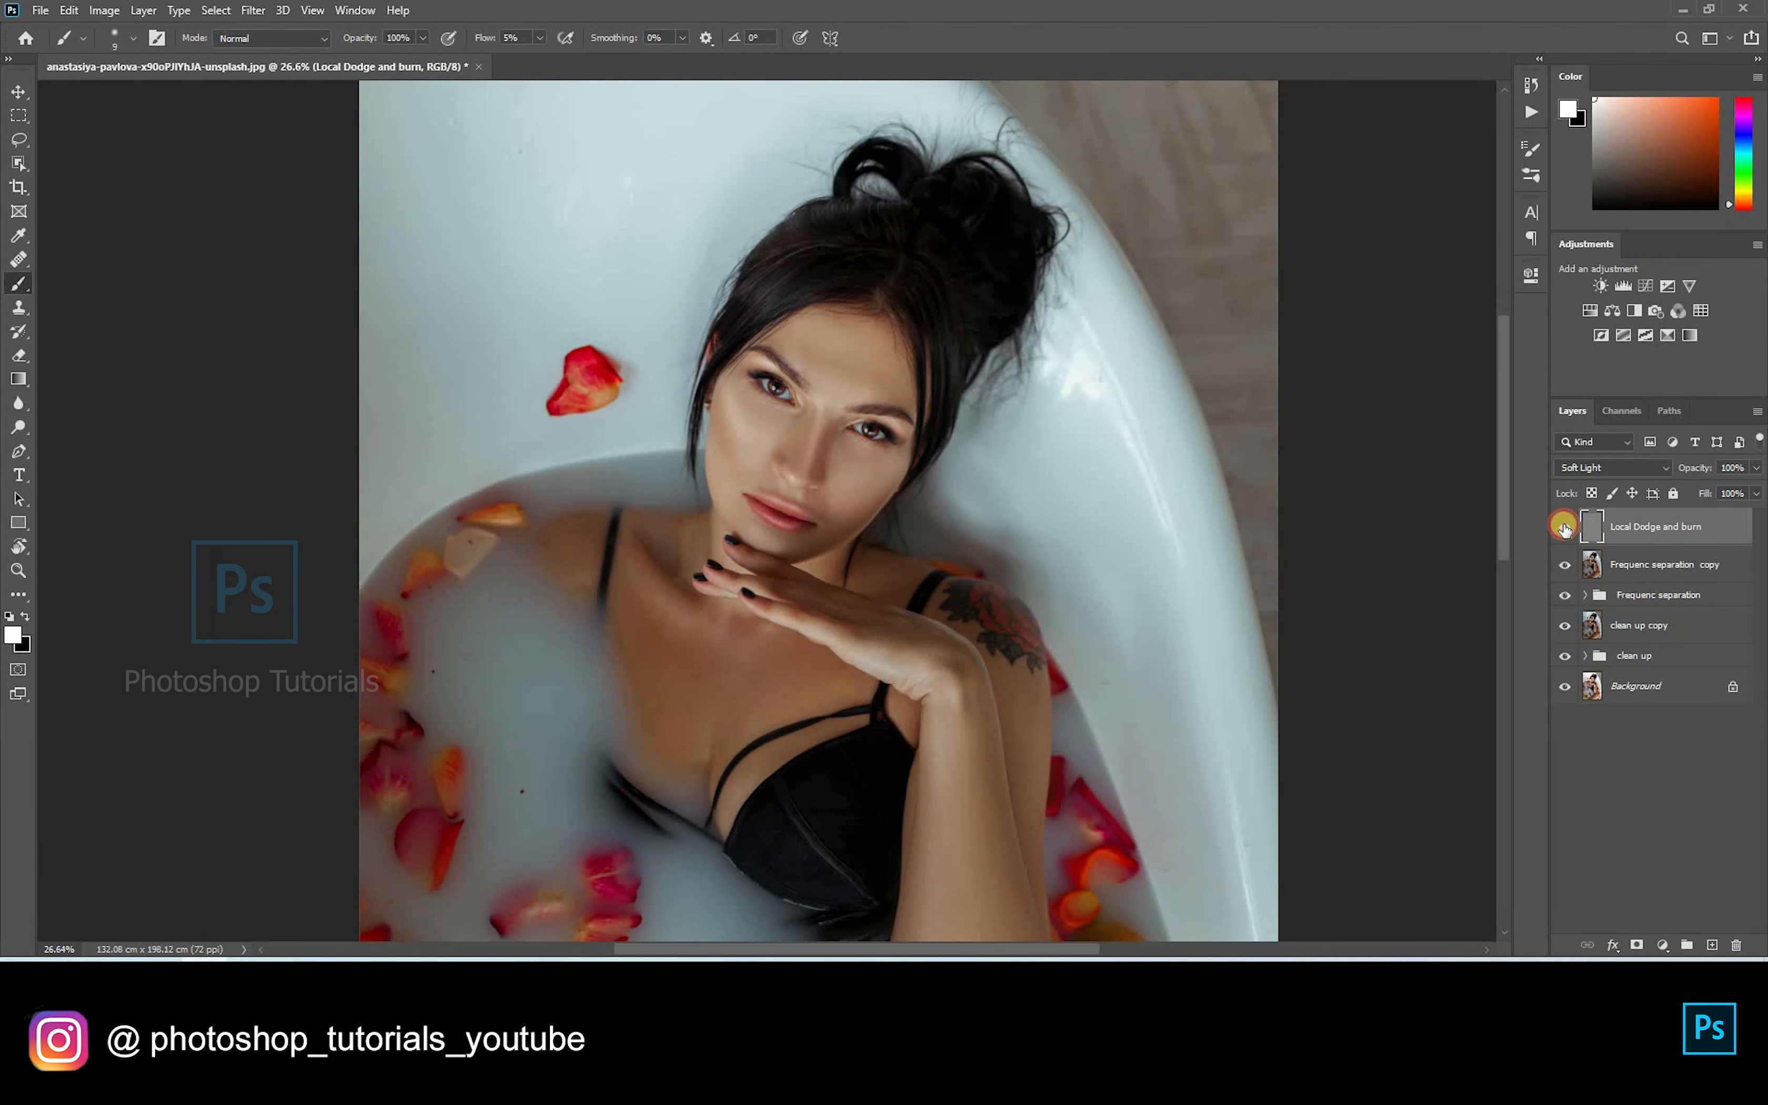
# Step: Enlarge the brush to 40 and lighten the back of the hand under the chin
pyautogui.scroll(2, 974, 640)
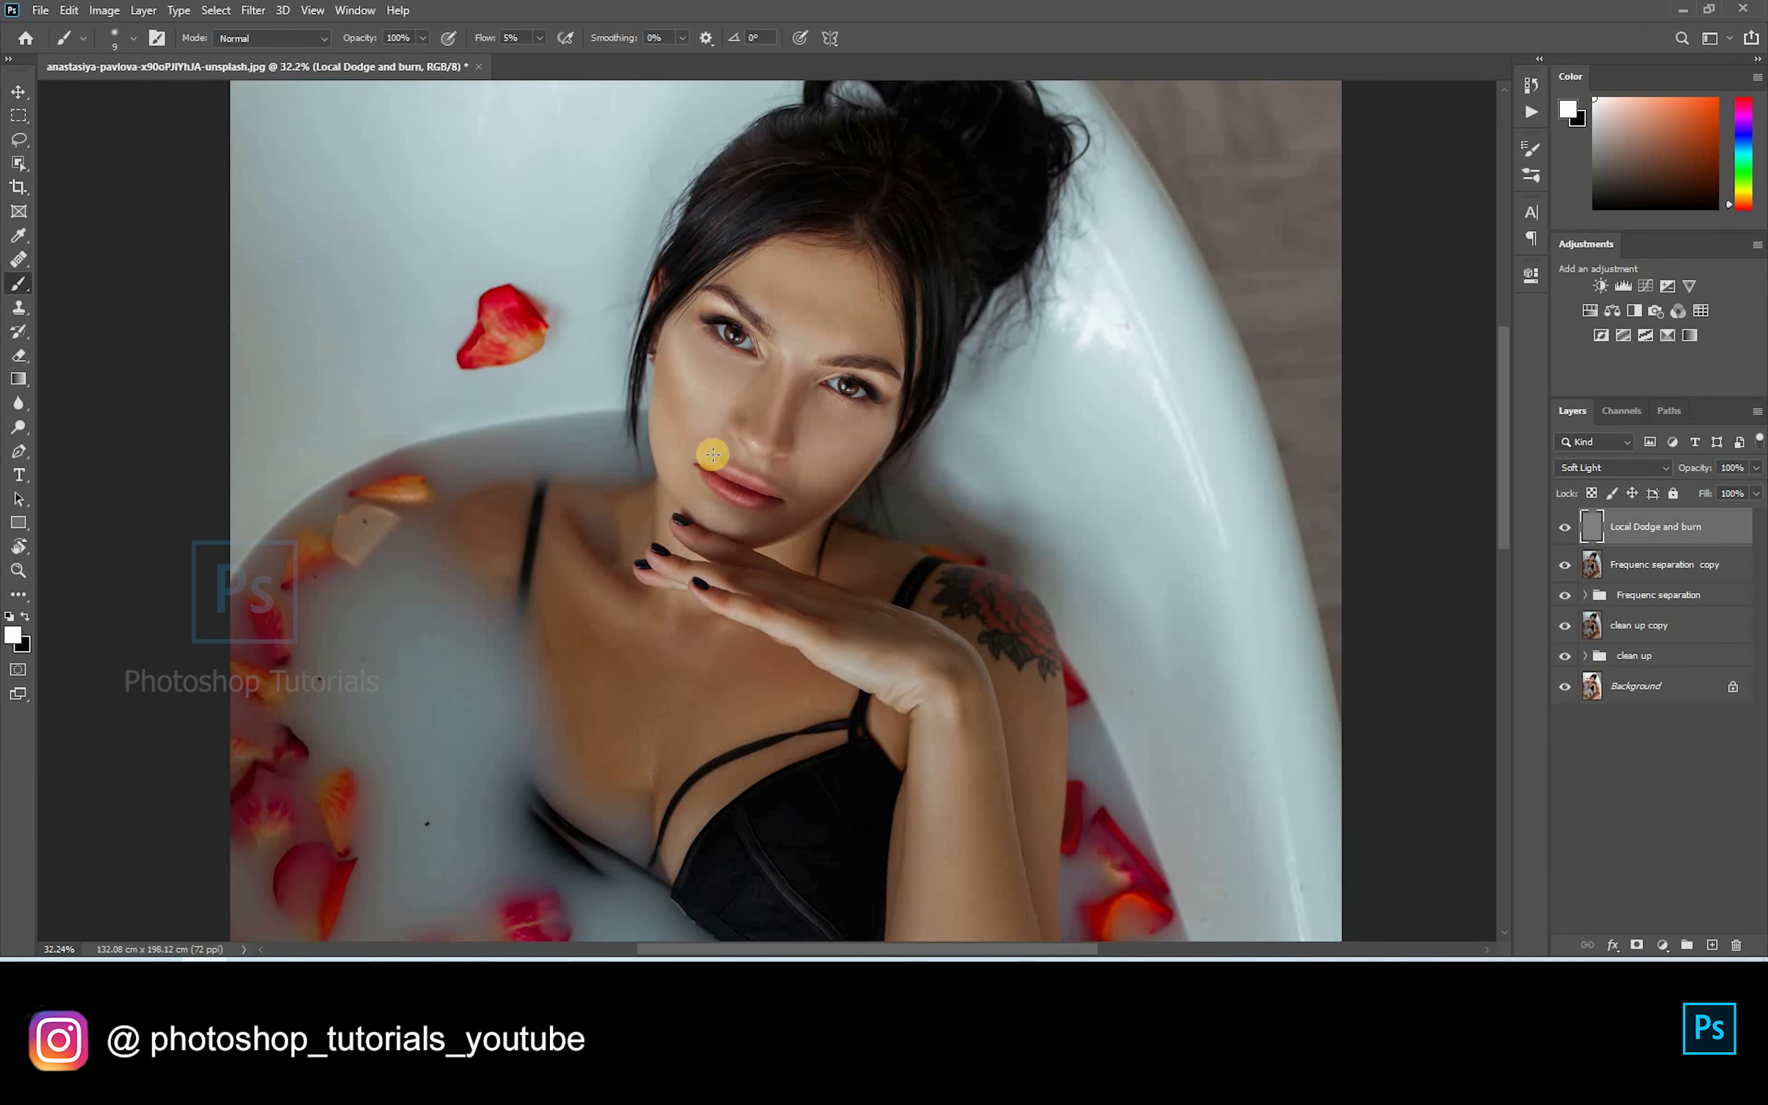
pyautogui.press(']')
pyautogui.press(']')
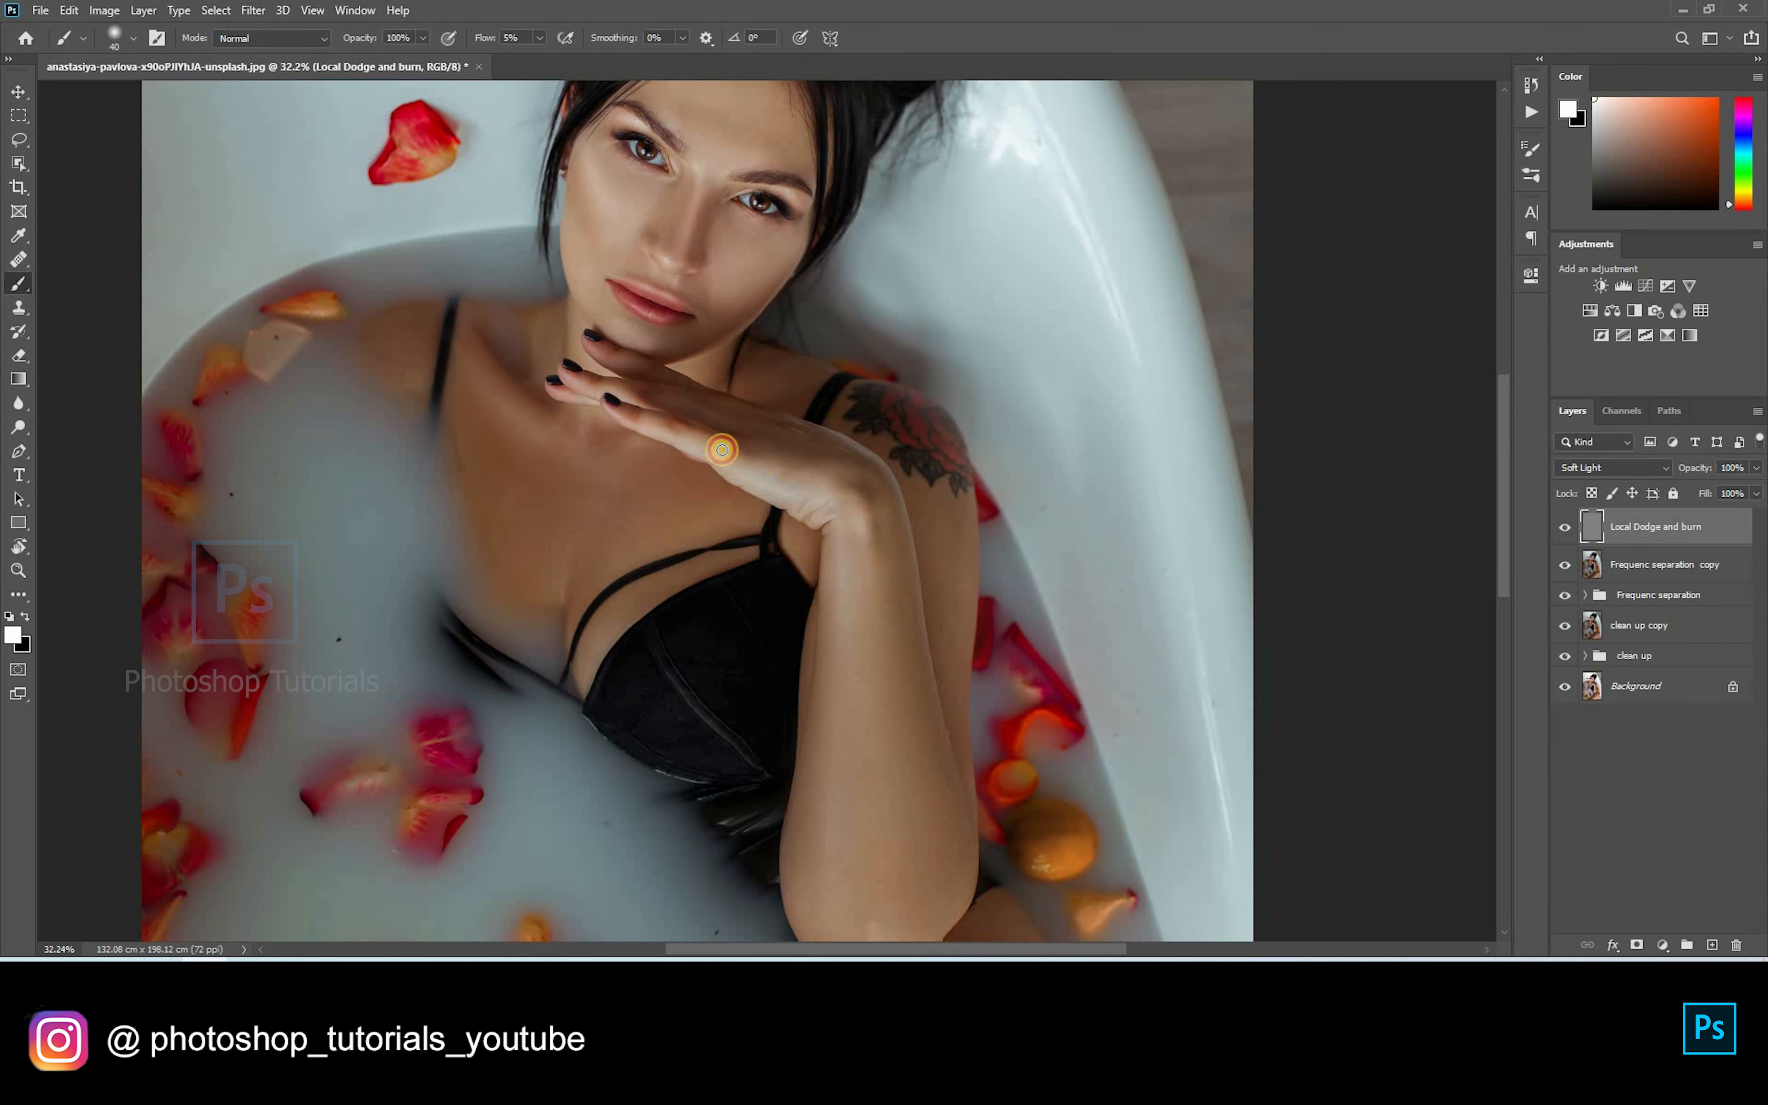
pyautogui.press(']')
pyautogui.press(']')
pyautogui.press(']')
pyautogui.press(']')
pyautogui.press('[')
pyautogui.press('[')
# Step: Enlarge the brush to between 125 and 150 and lighten the forearm down to the elbow
pyautogui.press(']')
pyautogui.press(']')
pyautogui.press(']')
pyautogui.press(']')
pyautogui.press(']')
pyautogui.scroll(-1, 723, 300)
pyautogui.hscroll(1, 723, 299)
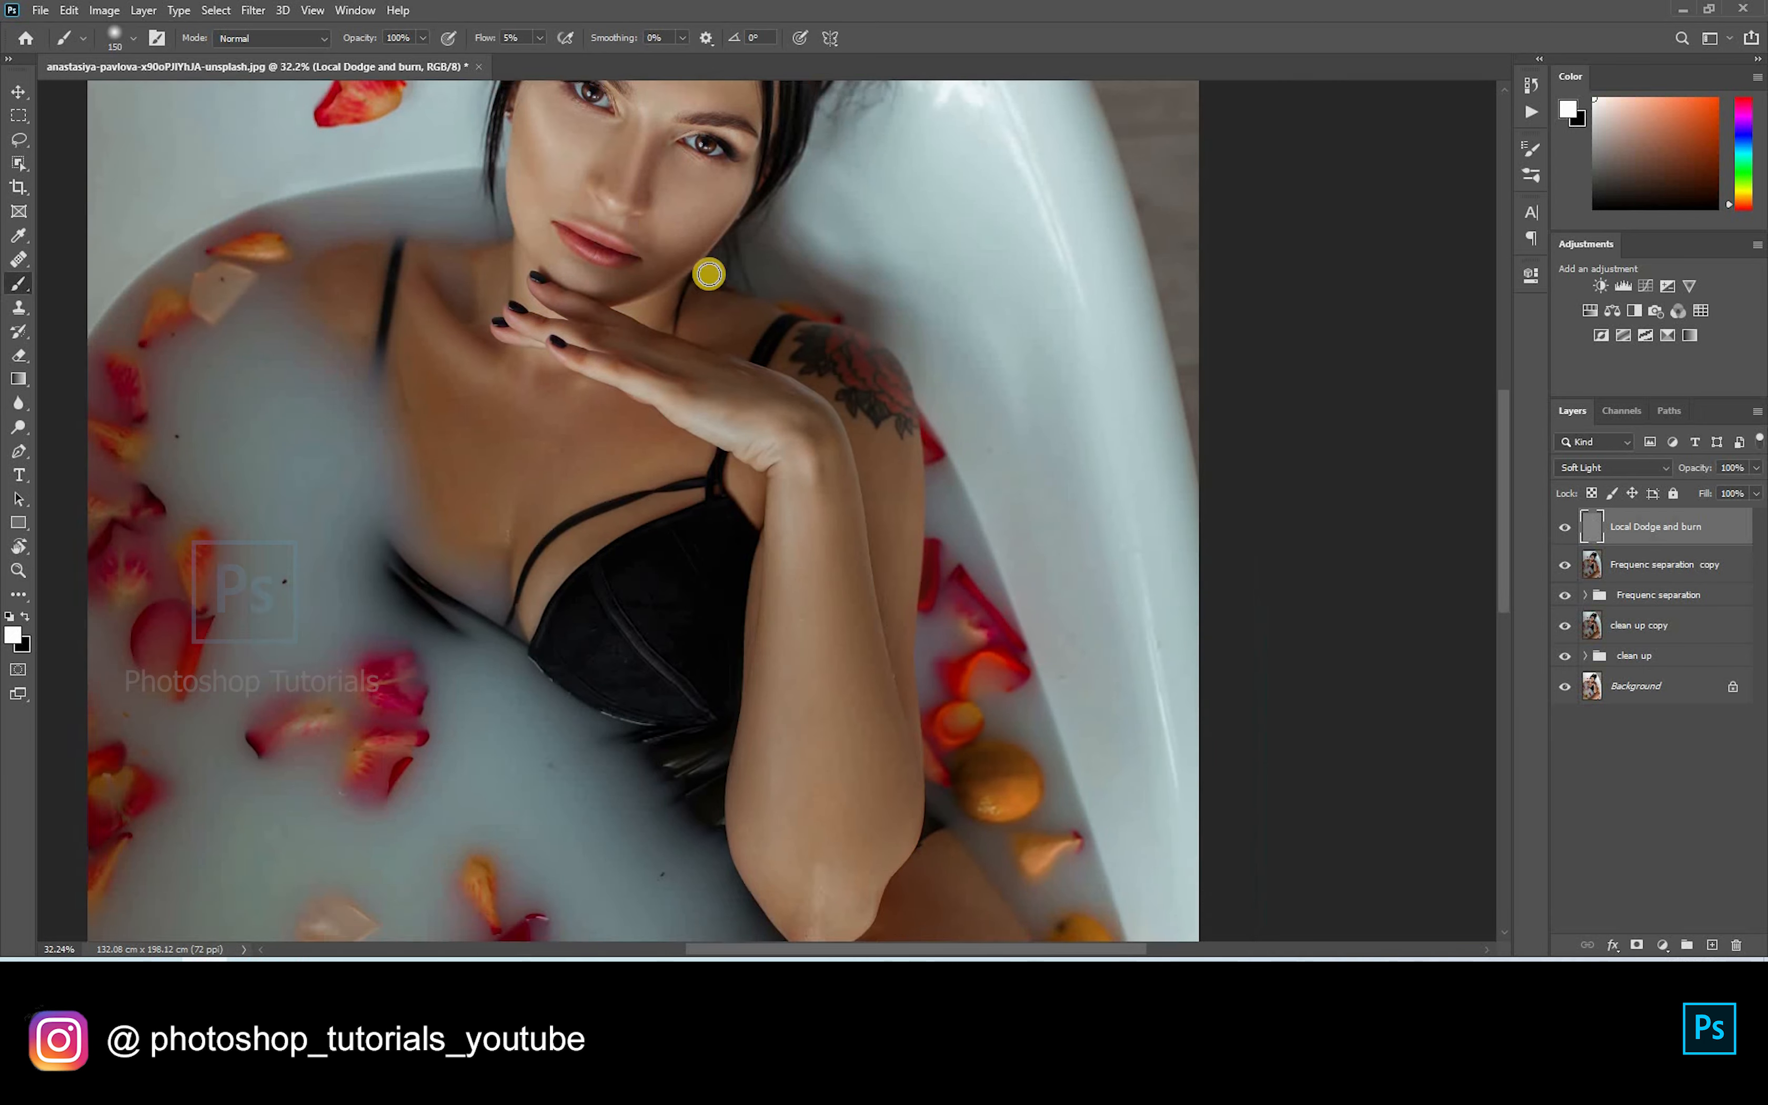
pyautogui.scroll(-3, 709, 274)
pyautogui.hscroll(2, 716, 300)
pyautogui.press('[')
pyautogui.press(']')
pyautogui.press(']')
pyautogui.press(']')
pyautogui.press(']')
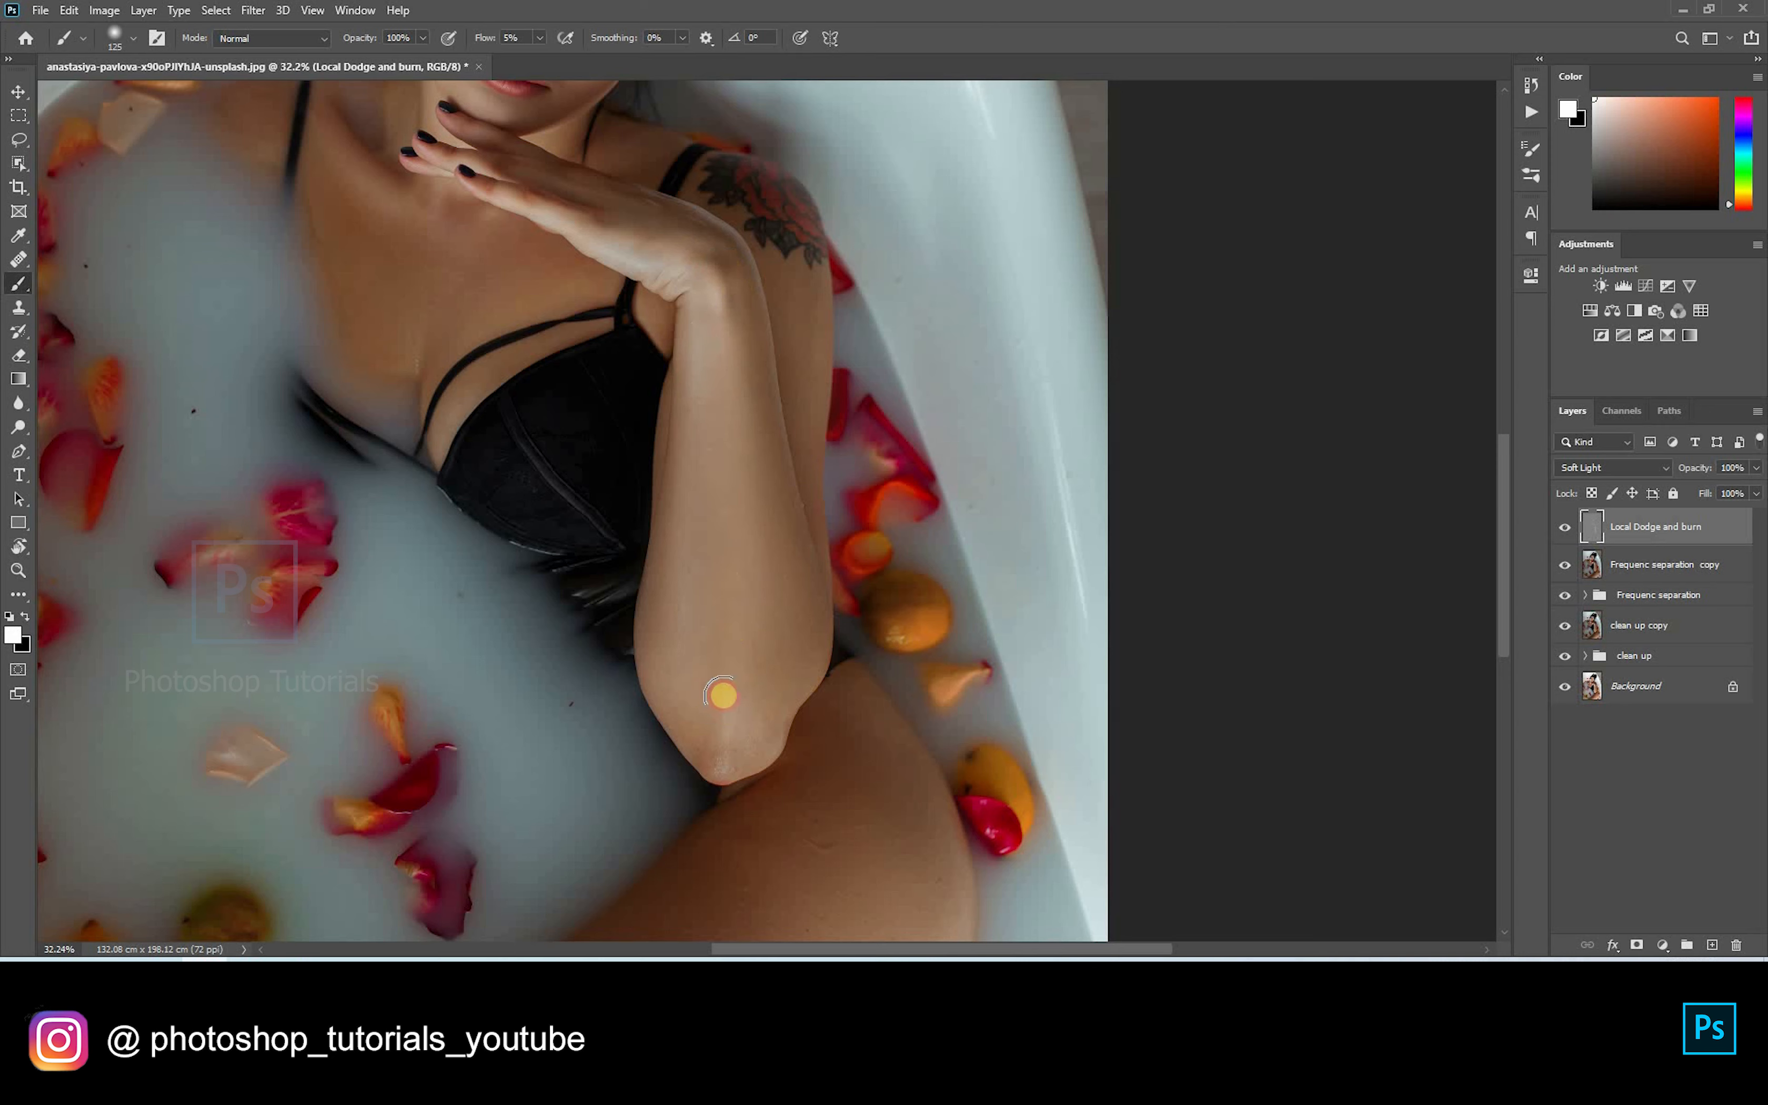
pyautogui.press(']')
# Step: Set the brush between 150 and 250 and lighten the chest skin along the bra's upper edge
pyautogui.scroll(5, 589, 636)
pyautogui.hscroll(-2, 588, 635)
pyautogui.press('[')
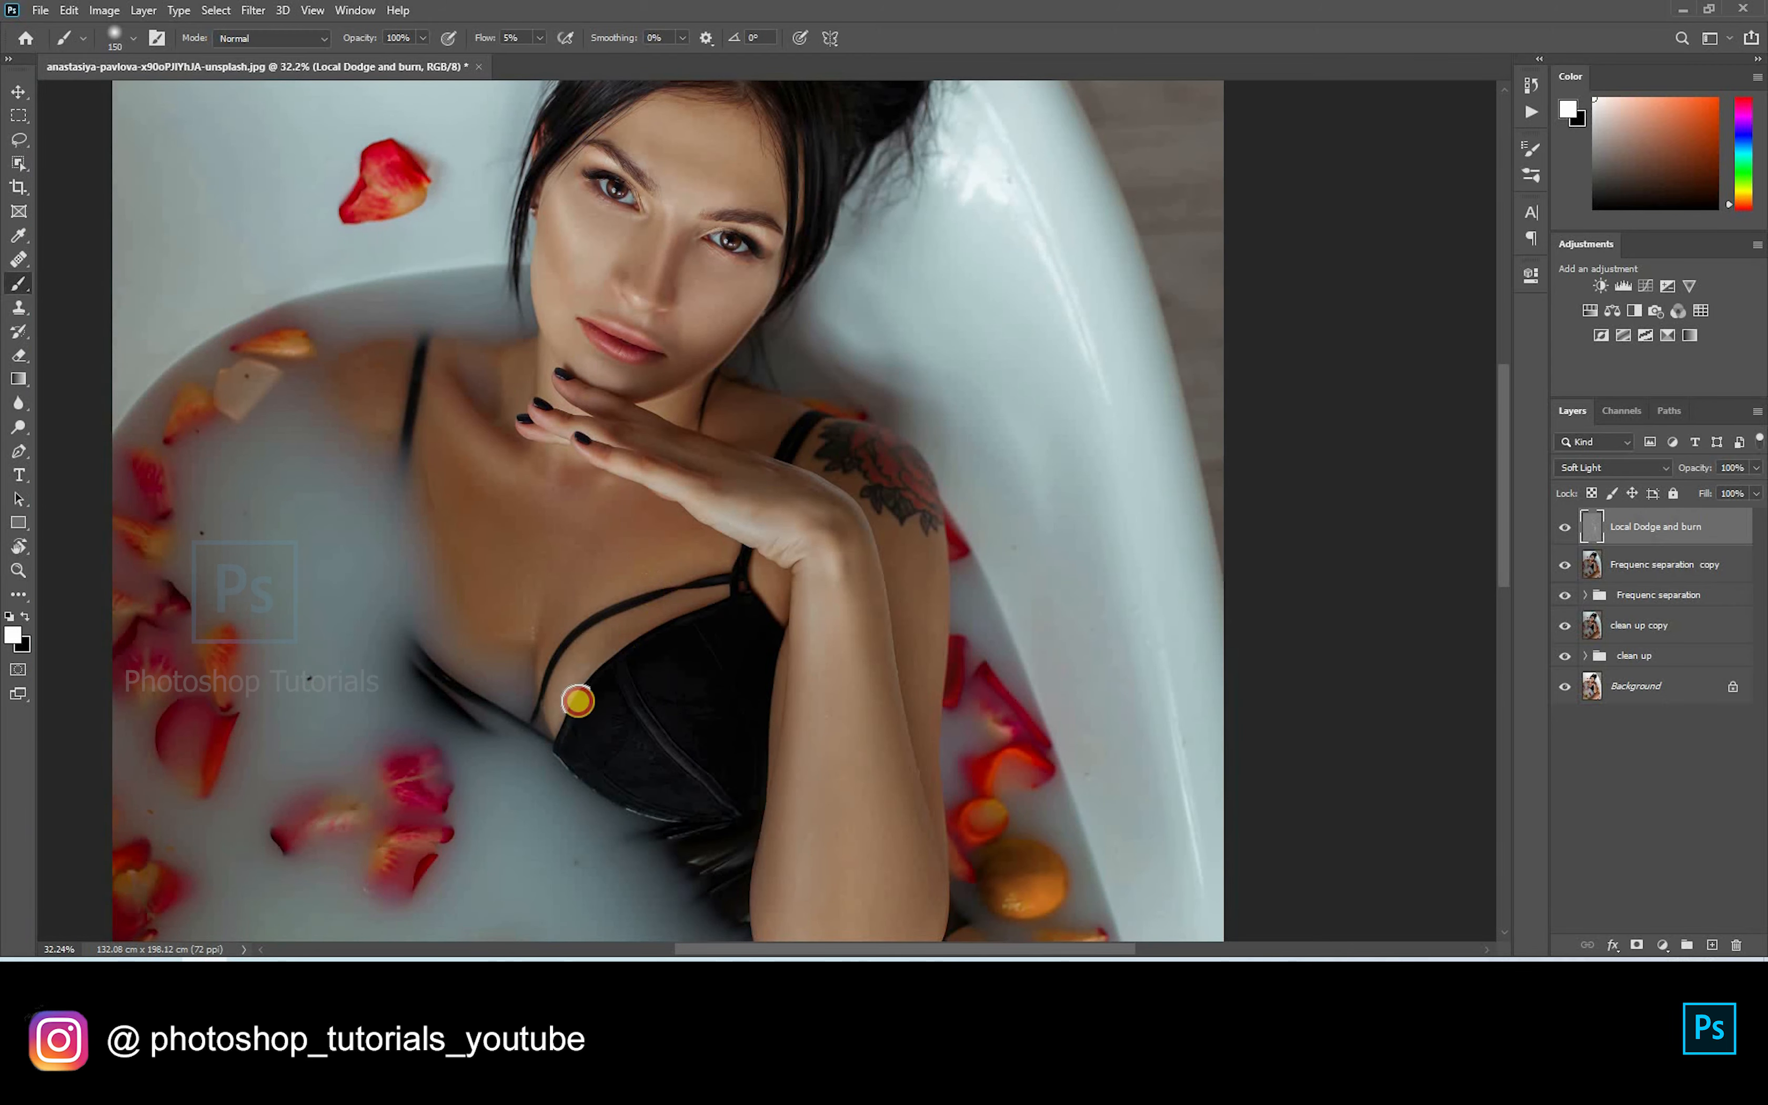
pyautogui.press(']')
pyautogui.press(']')
pyautogui.press('[')
pyautogui.press('[')
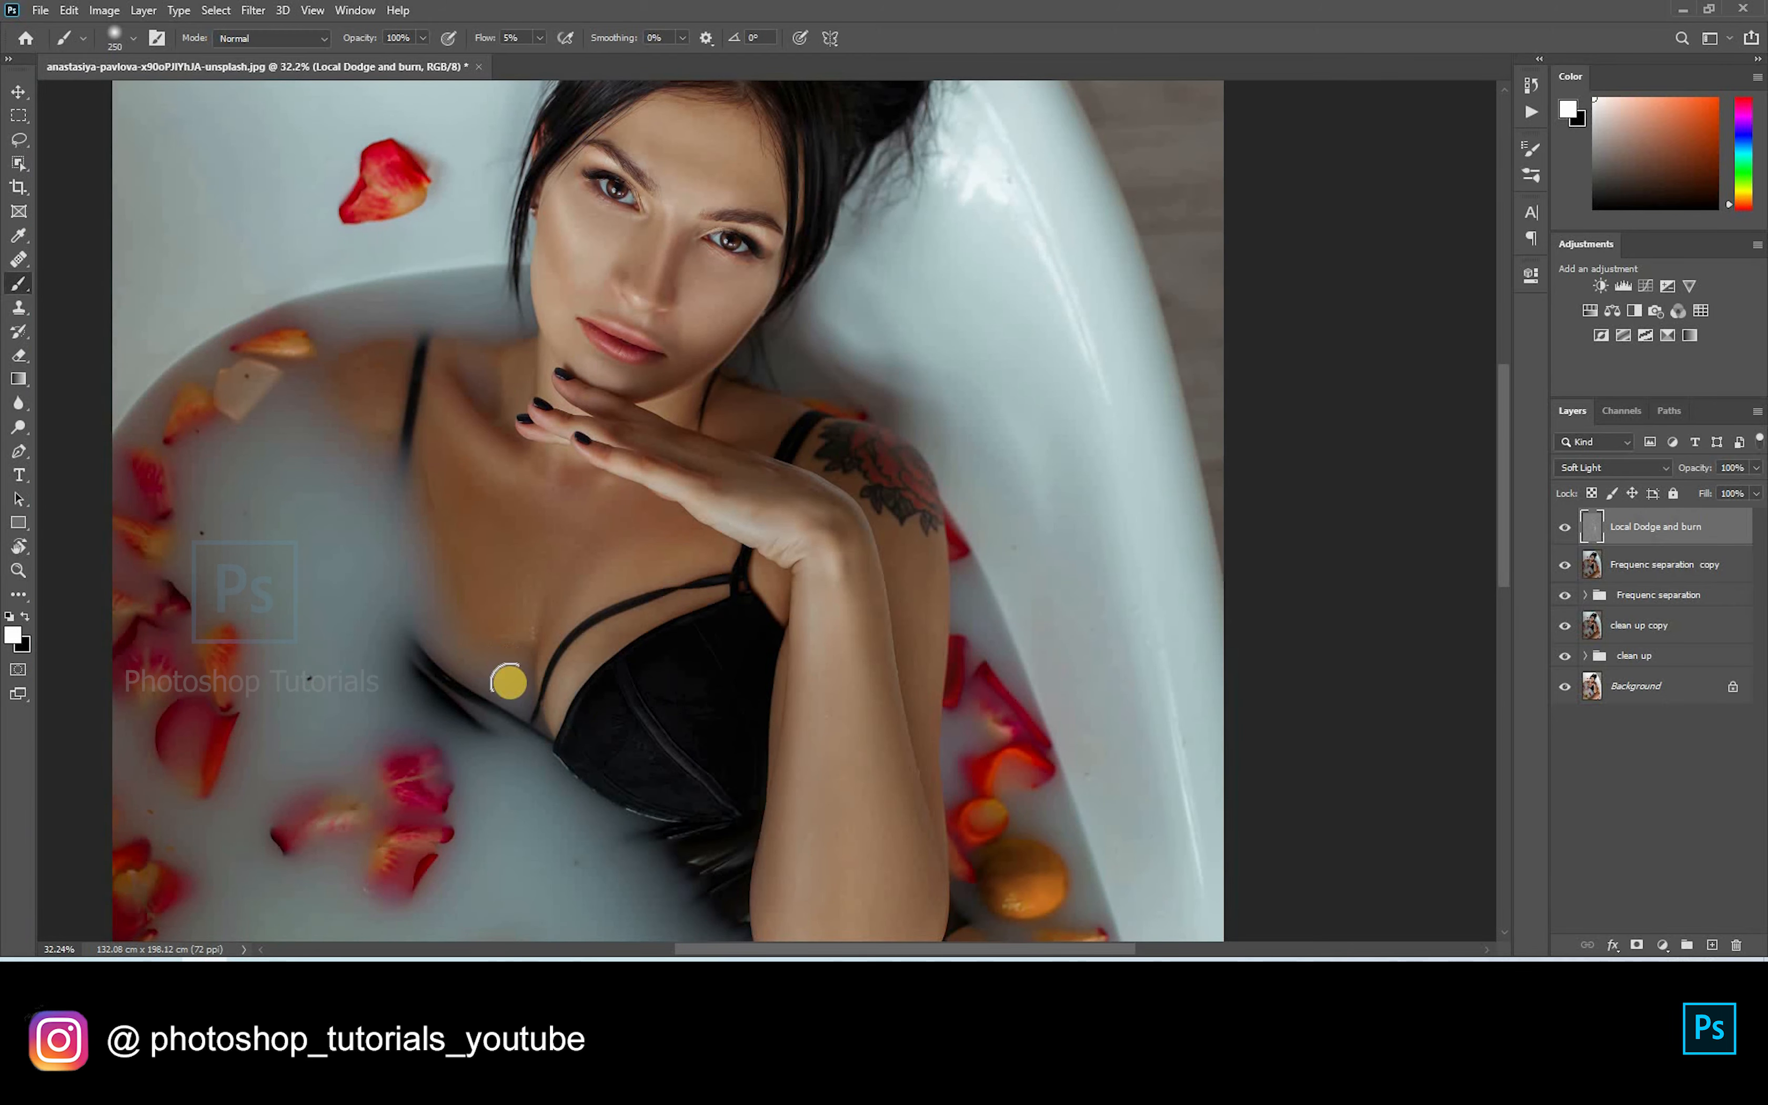
pyautogui.press(']')
pyautogui.press(']')
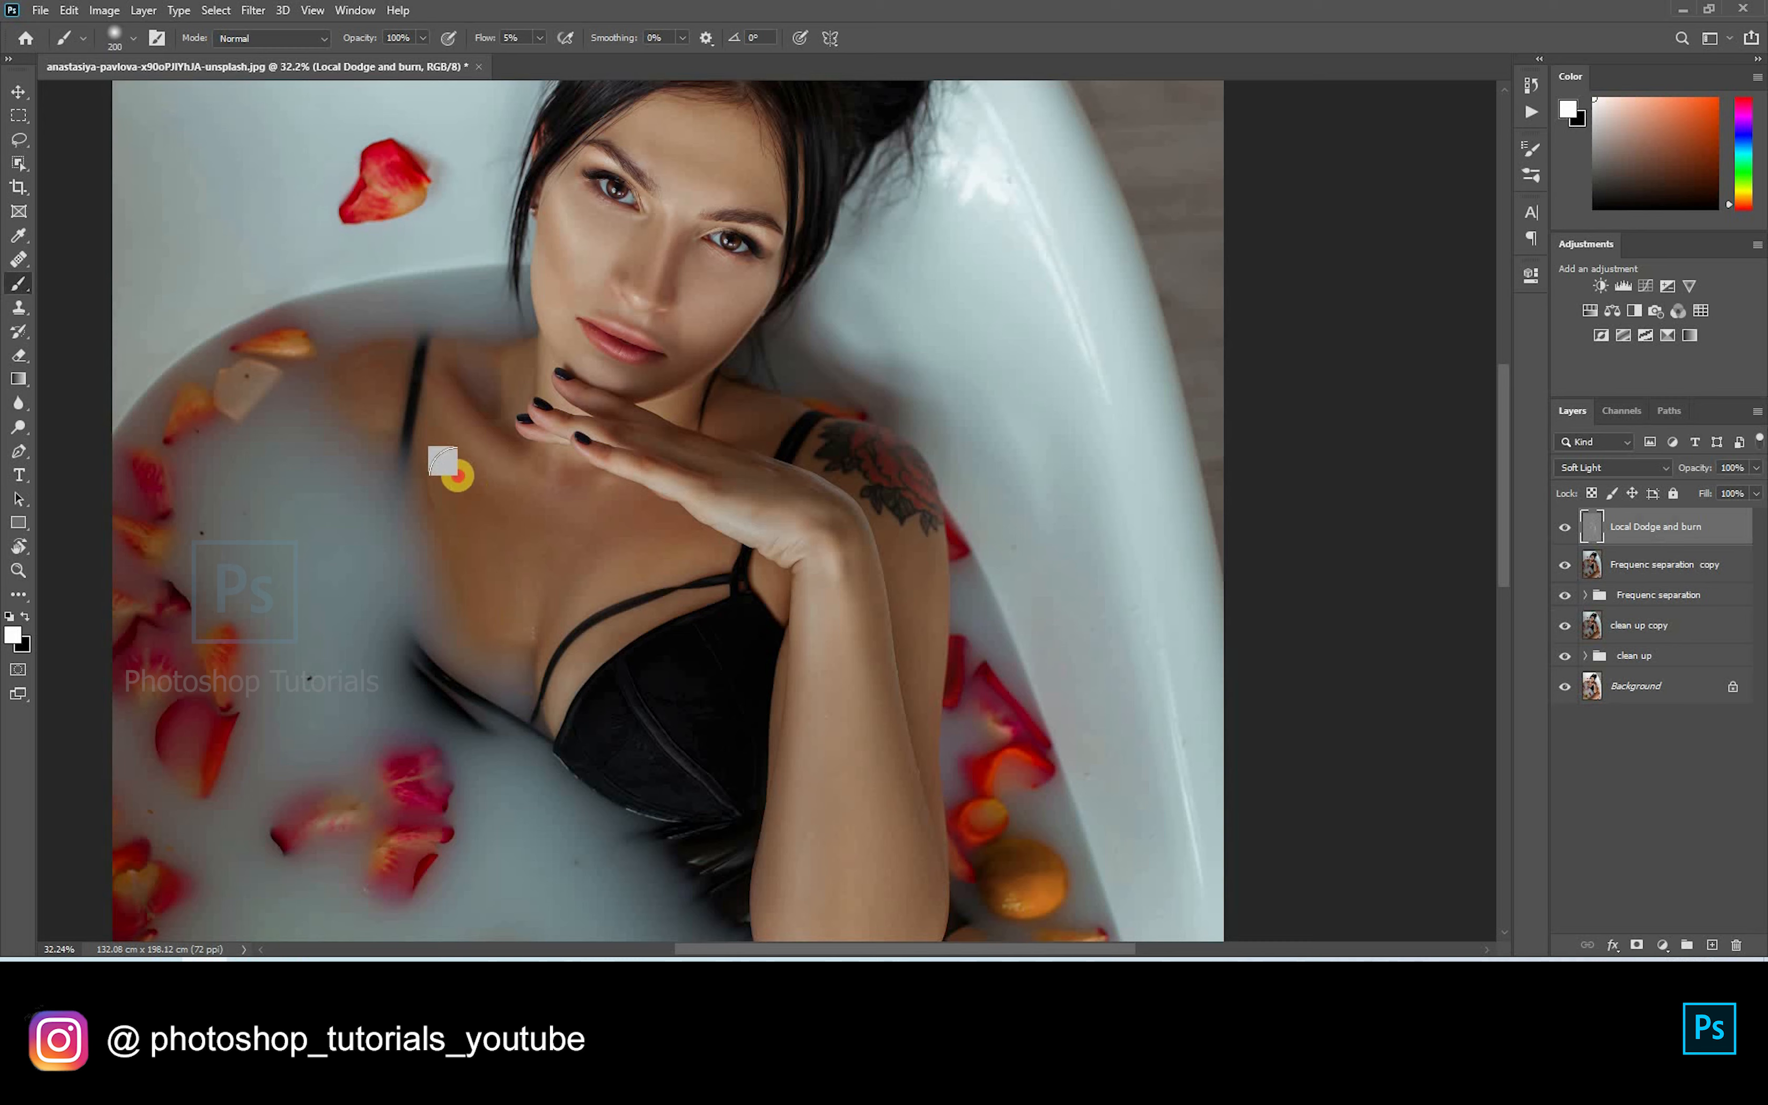
# Step: Reduce the brush to 125 and smaller, and lighten the collarbone and the side of the neck
pyautogui.press('[')
pyautogui.press('[')
pyautogui.press('[')
pyautogui.press('[')
pyautogui.press('[')
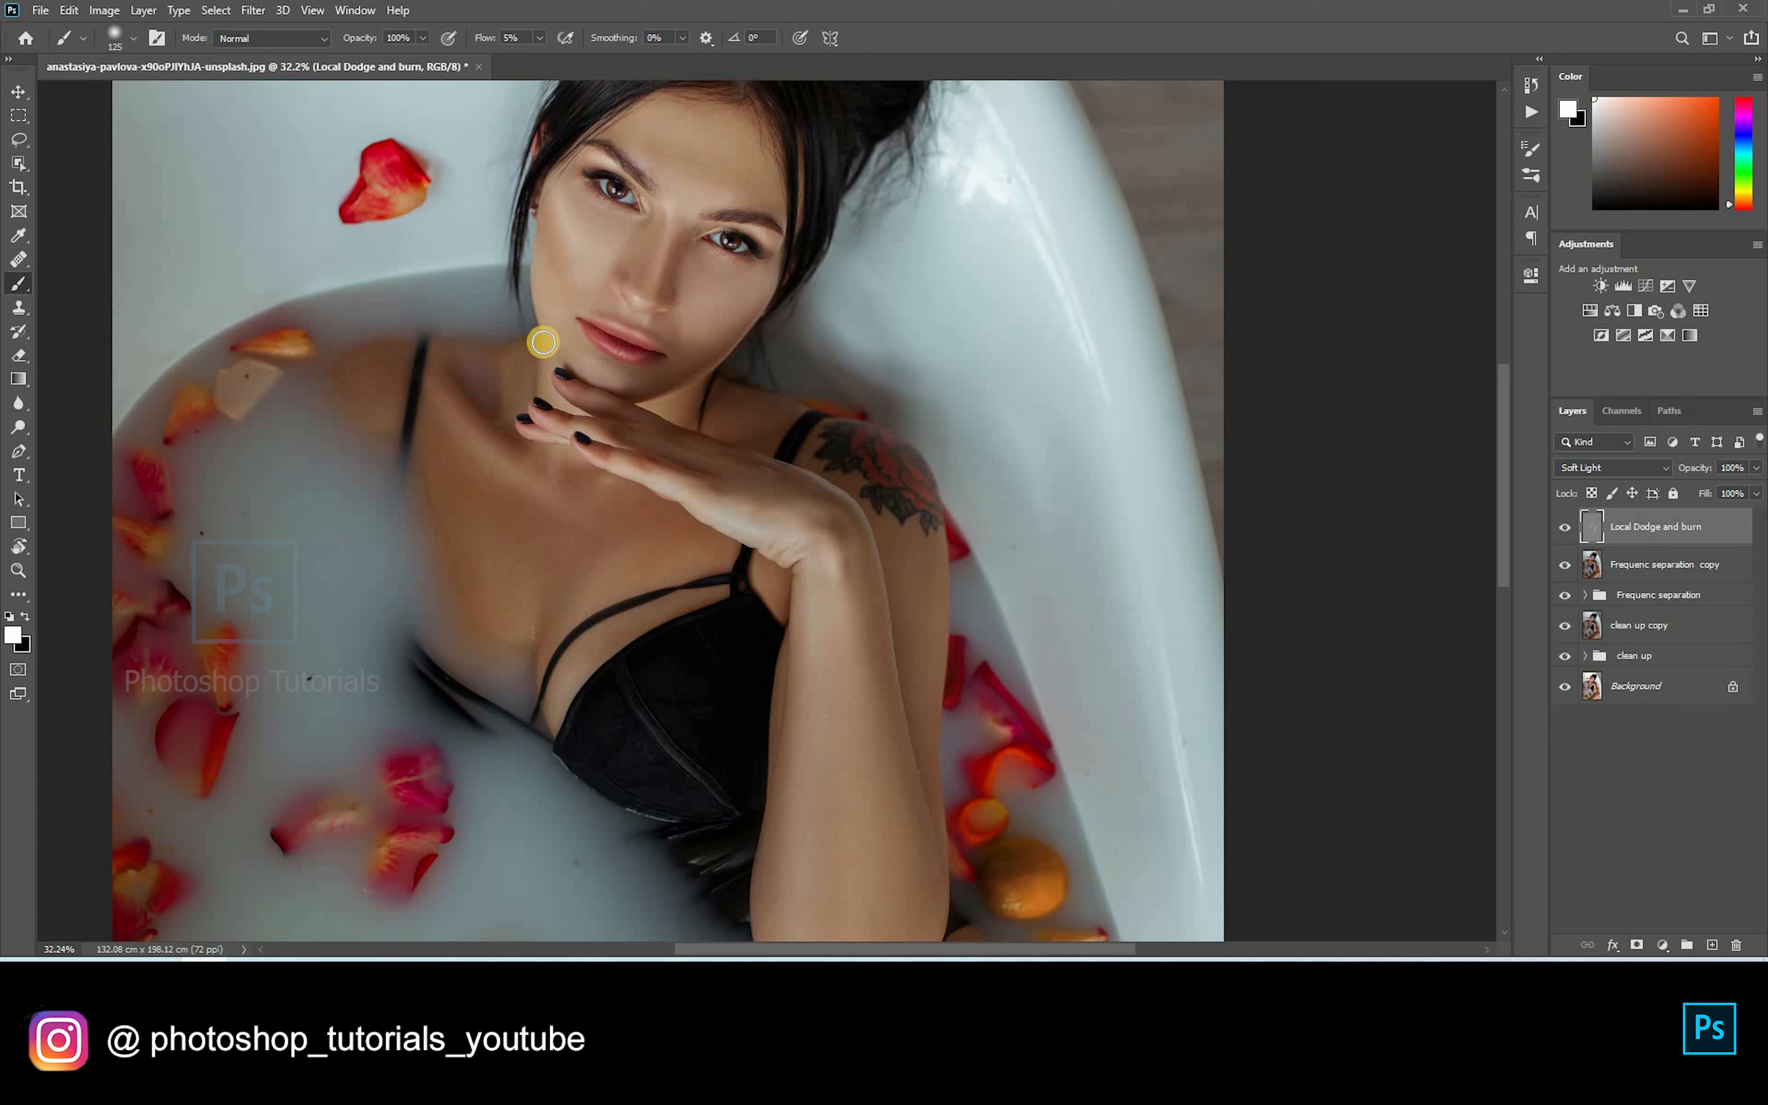
pyautogui.press('[')
pyautogui.press('[')
pyautogui.press('[')
pyautogui.press('[')
pyautogui.press('[')
# Step: Enlarge the brush back to 125 and lighten the chest just below the fingertips
pyautogui.press(']')
pyautogui.press(']')
pyautogui.press(']')
pyautogui.press(']')
pyautogui.press(']')
pyautogui.press(']')
pyautogui.press(']')
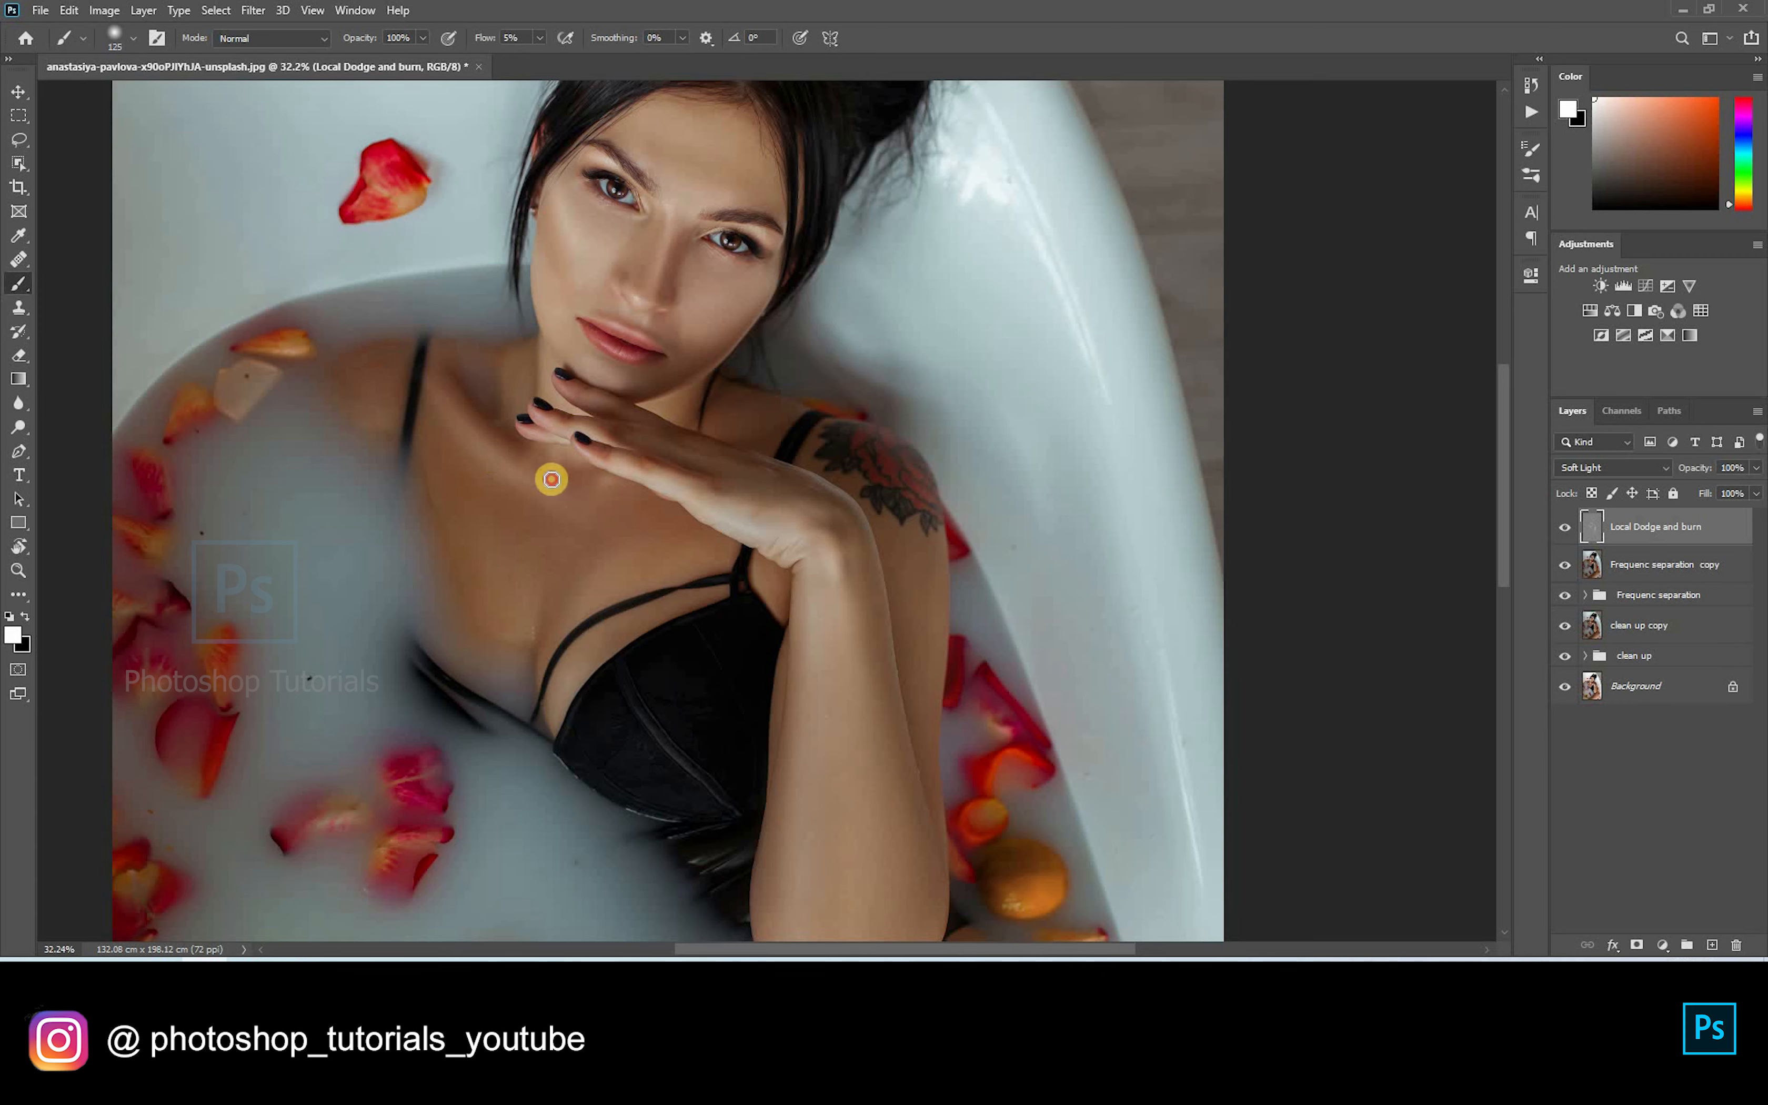
# Step: Lighten the tattooed shoulder with a smaller brush, and return the brush to 125
pyautogui.press('[')
pyautogui.press('[')
pyautogui.press('[')
pyautogui.press('[')
pyautogui.click(852, 459)
pyautogui.press(']')
pyautogui.press(']')
pyautogui.press(']')
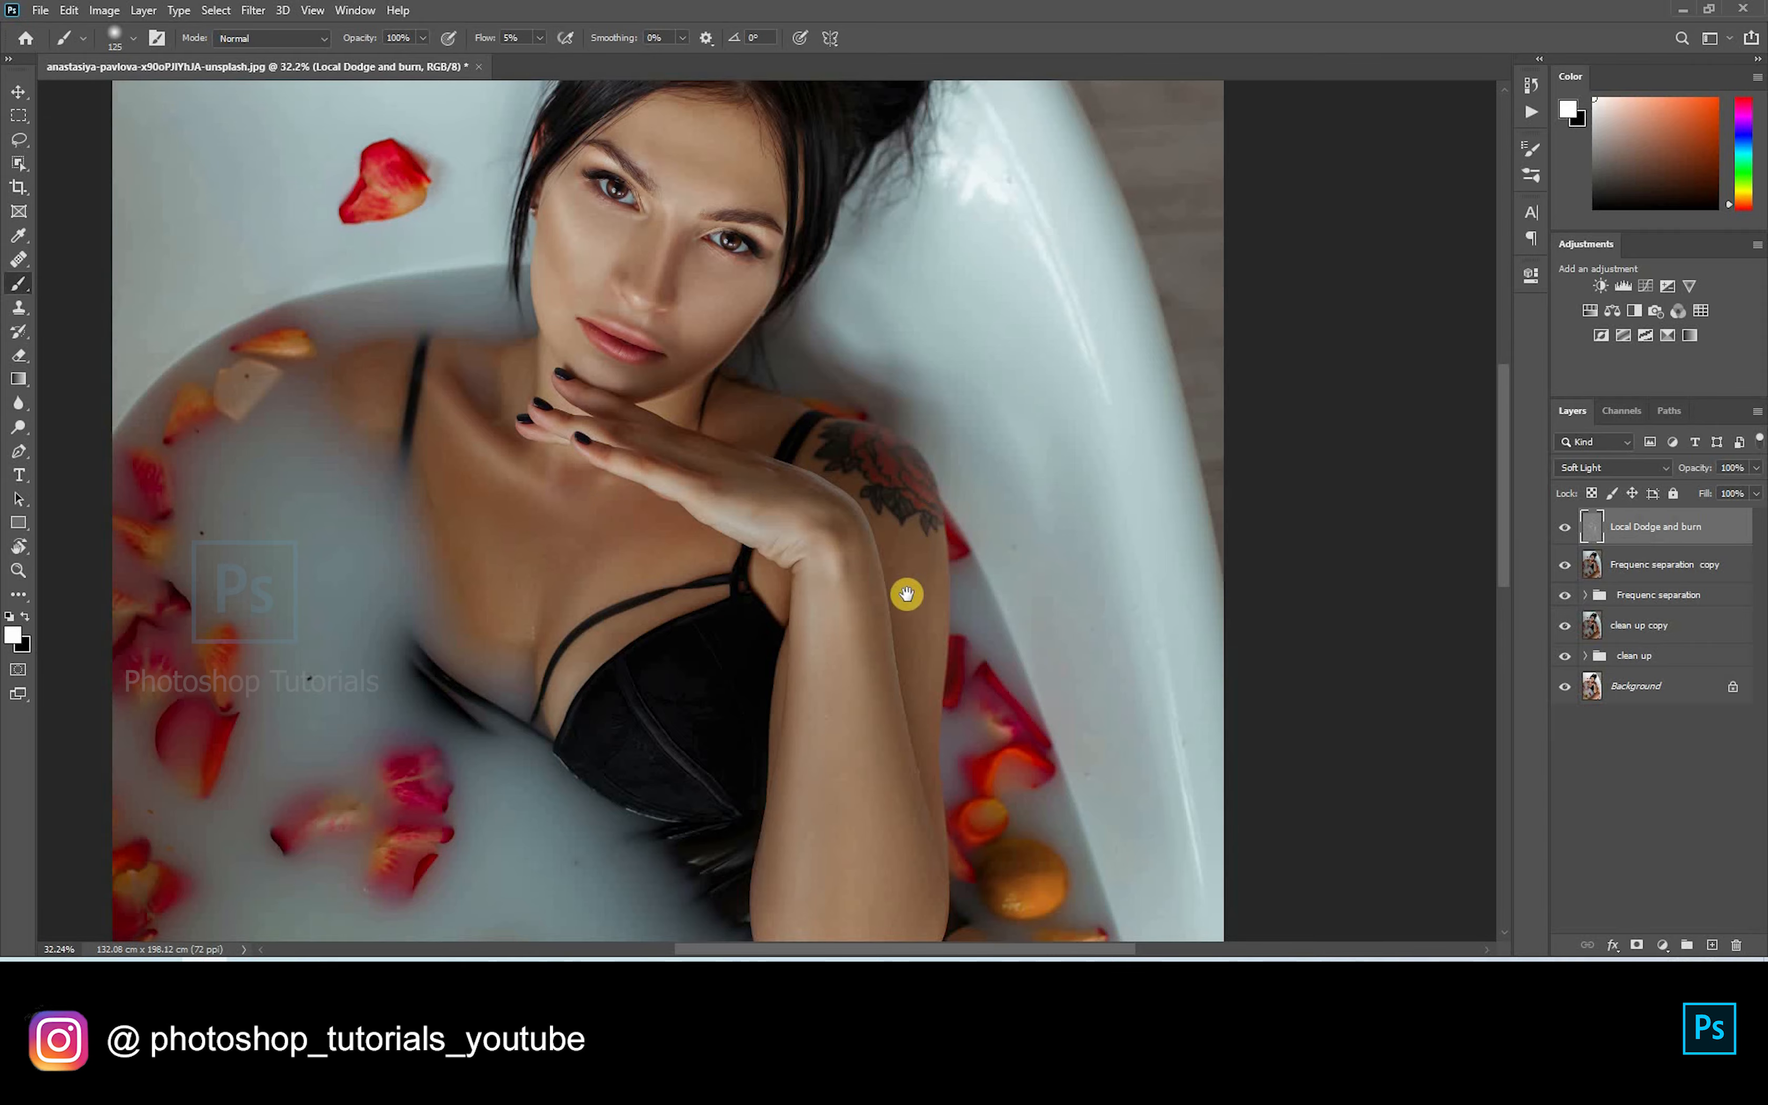
# Step: Reduce the brush to 25 and lighten the wrist and the edge of the forearm beside the upper arm
pyautogui.scroll(-5, 902, 400)
pyautogui.press('r')
pyautogui.moveTo(693, 297); pyautogui.dragTo(736, 494)
pyautogui.moveTo(737, 494); pyautogui.dragTo(749, 545)
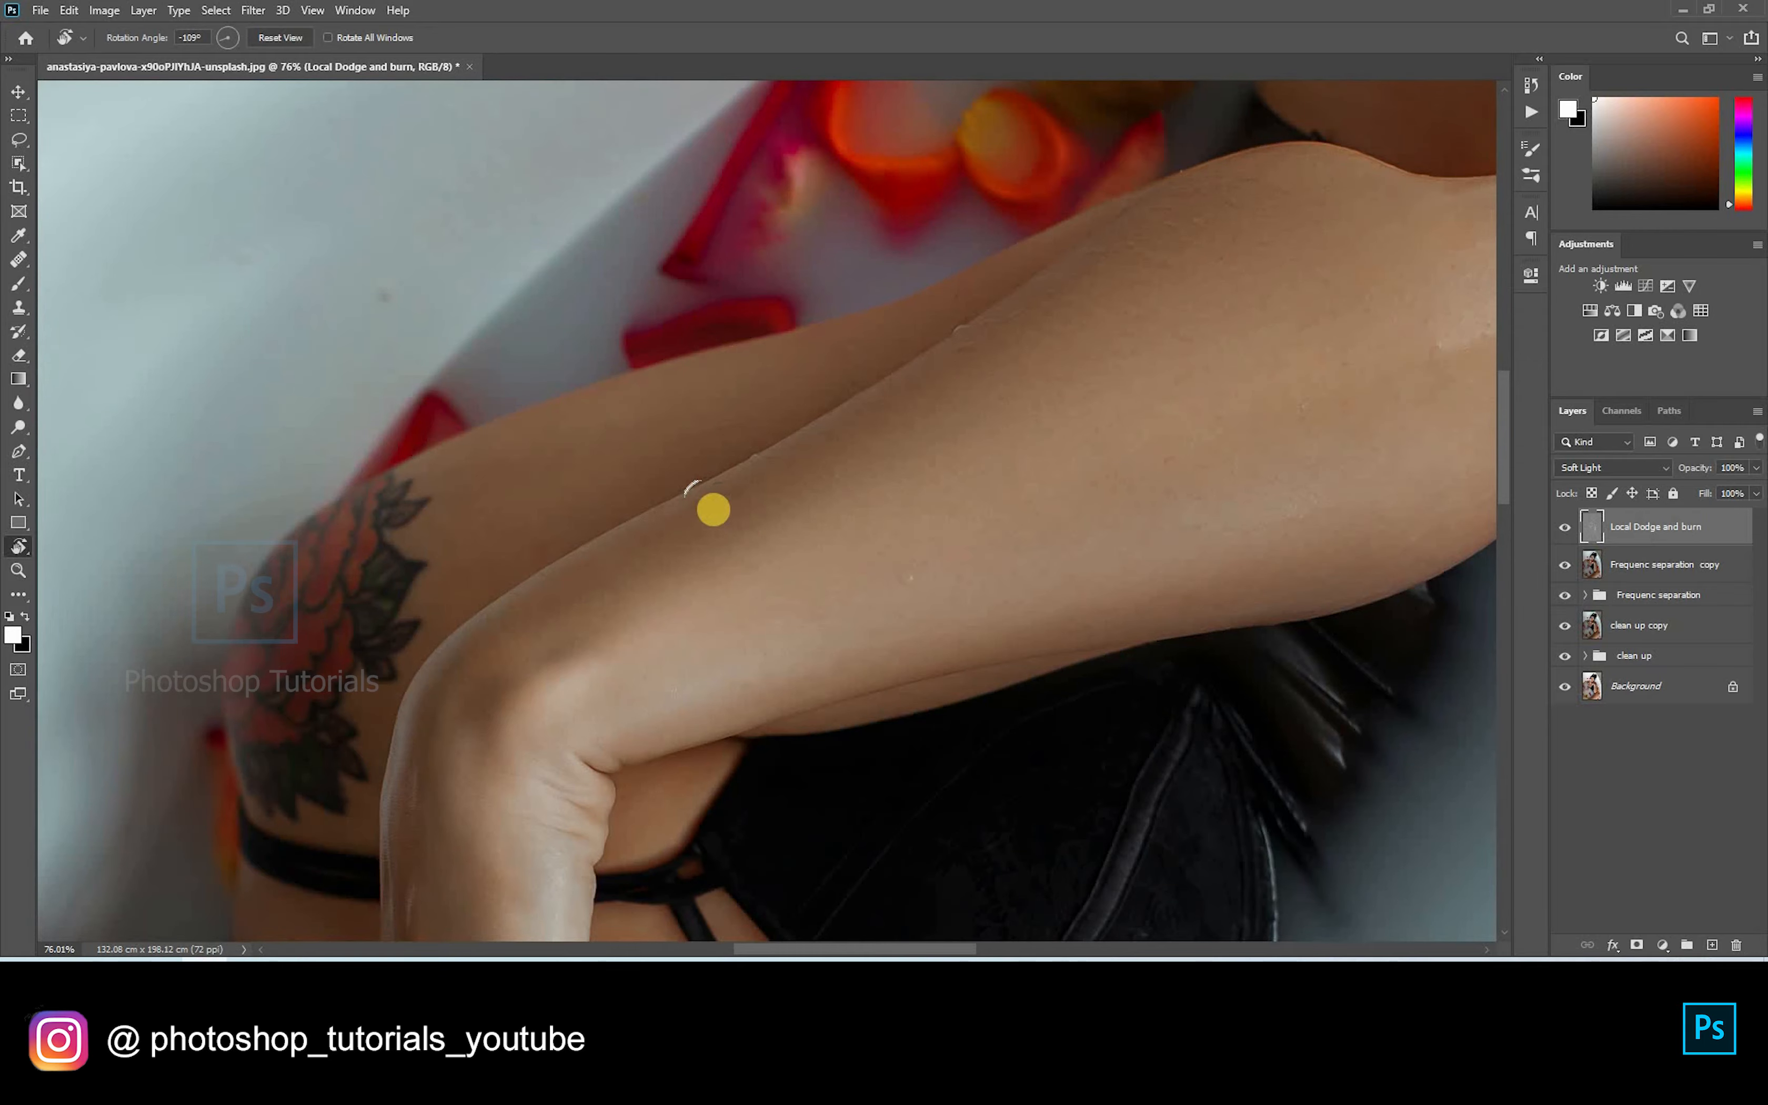
pyautogui.moveTo(536, 672); pyautogui.dragTo(687, 545)
pyautogui.press('b')
pyautogui.press('[')
pyautogui.press('[')
pyautogui.press('[')
pyautogui.press('[')
pyautogui.press('[')
pyautogui.press('[')
pyautogui.press('[')
pyautogui.press('[')
pyautogui.press('[')
pyautogui.press('[')
pyautogui.press('[')
pyautogui.moveTo(559, 684)
pyautogui.mouseDown()
pyautogui.moveTo(558, 598)
pyautogui.moveTo(536, 709)
pyautogui.moveTo(605, 539)
pyautogui.moveTo(540, 676)
pyautogui.moveTo(651, 493)
pyautogui.moveTo(567, 574)
pyautogui.moveTo(719, 453)
pyautogui.moveTo(571, 550)
pyautogui.moveTo(608, 523)
pyautogui.mouseUp()
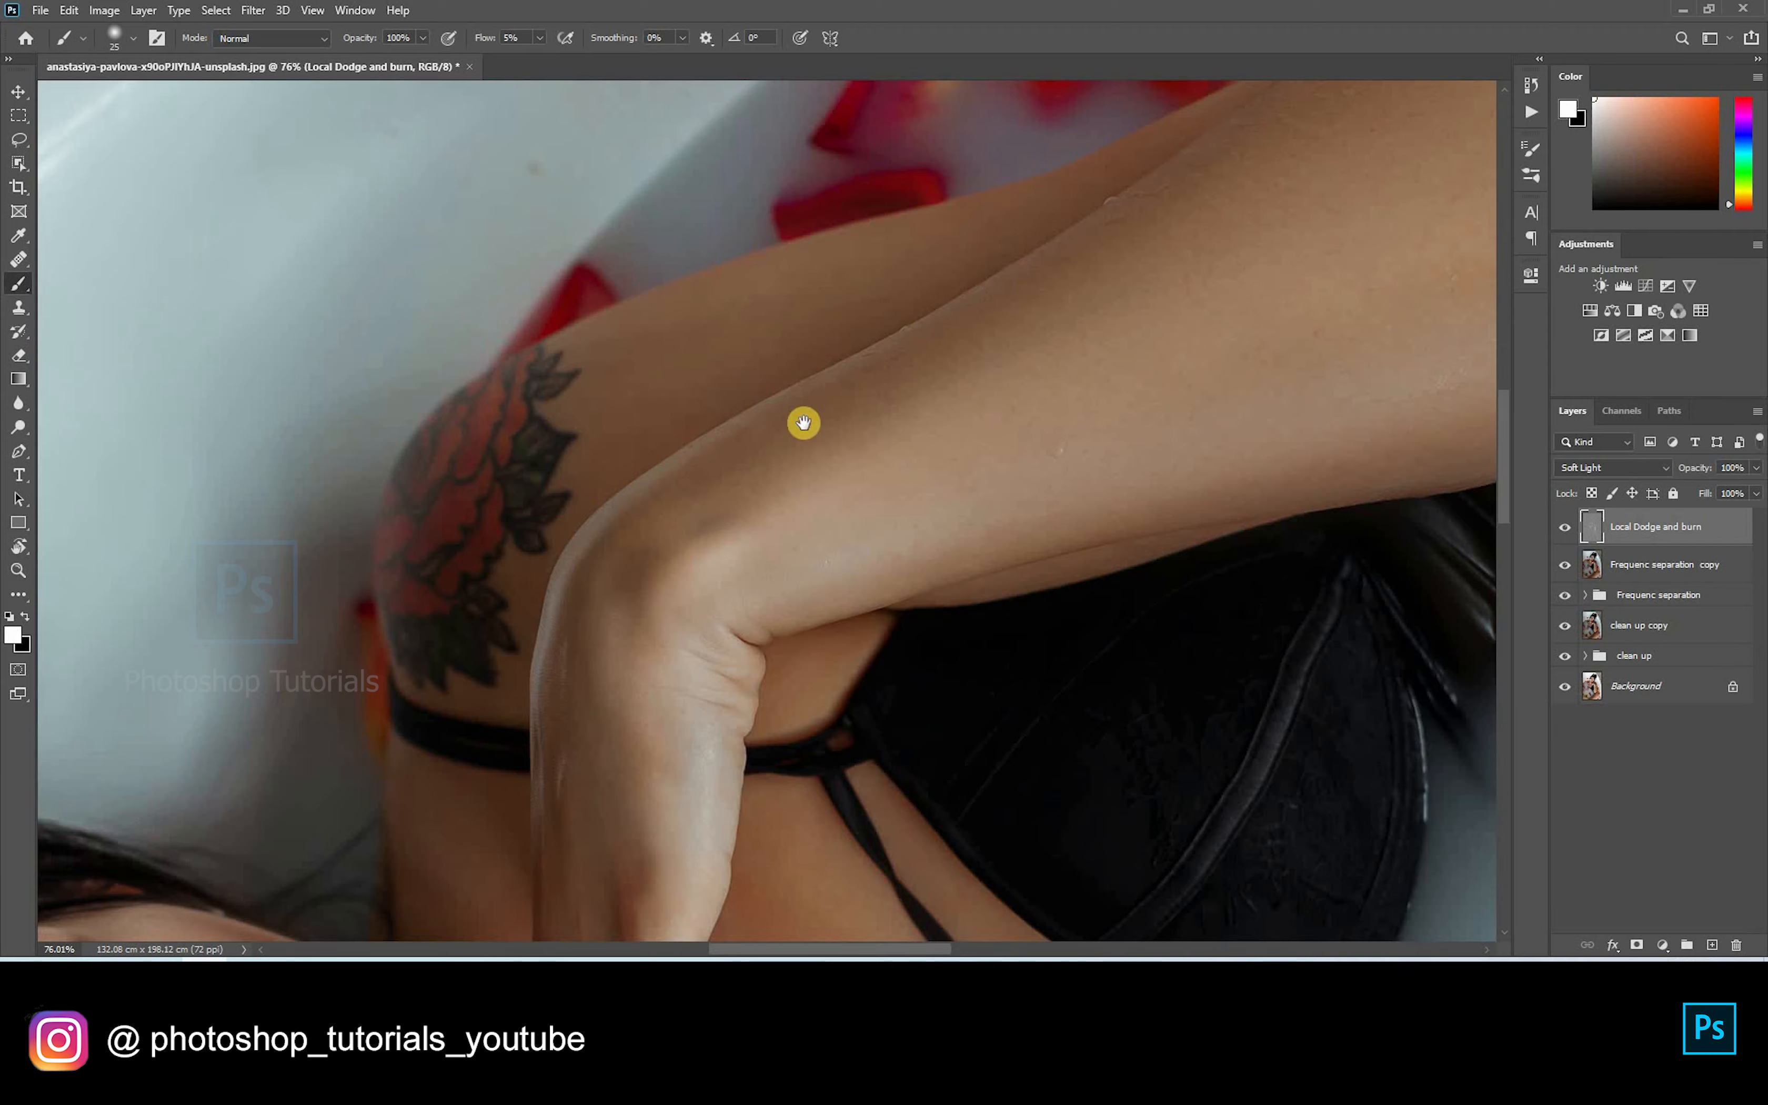
# Step: Enlarge the brush to 150 and lighten the upper arm next to the rose tattoo
pyautogui.moveTo(879, 360)
pyautogui.mouseDown()
pyautogui.moveTo(689, 494)
pyautogui.moveTo(1139, 360)
pyautogui.mouseUp()
pyautogui.press(']')
pyautogui.press(']')
pyautogui.press(']')
pyautogui.press(']')
pyautogui.press(']')
pyautogui.press(']')
pyautogui.press(']')
pyautogui.press(']')
pyautogui.press(']')
pyautogui.press(']')
pyautogui.press(']')
pyautogui.press(']')
pyautogui.press('[')
pyautogui.press('[')
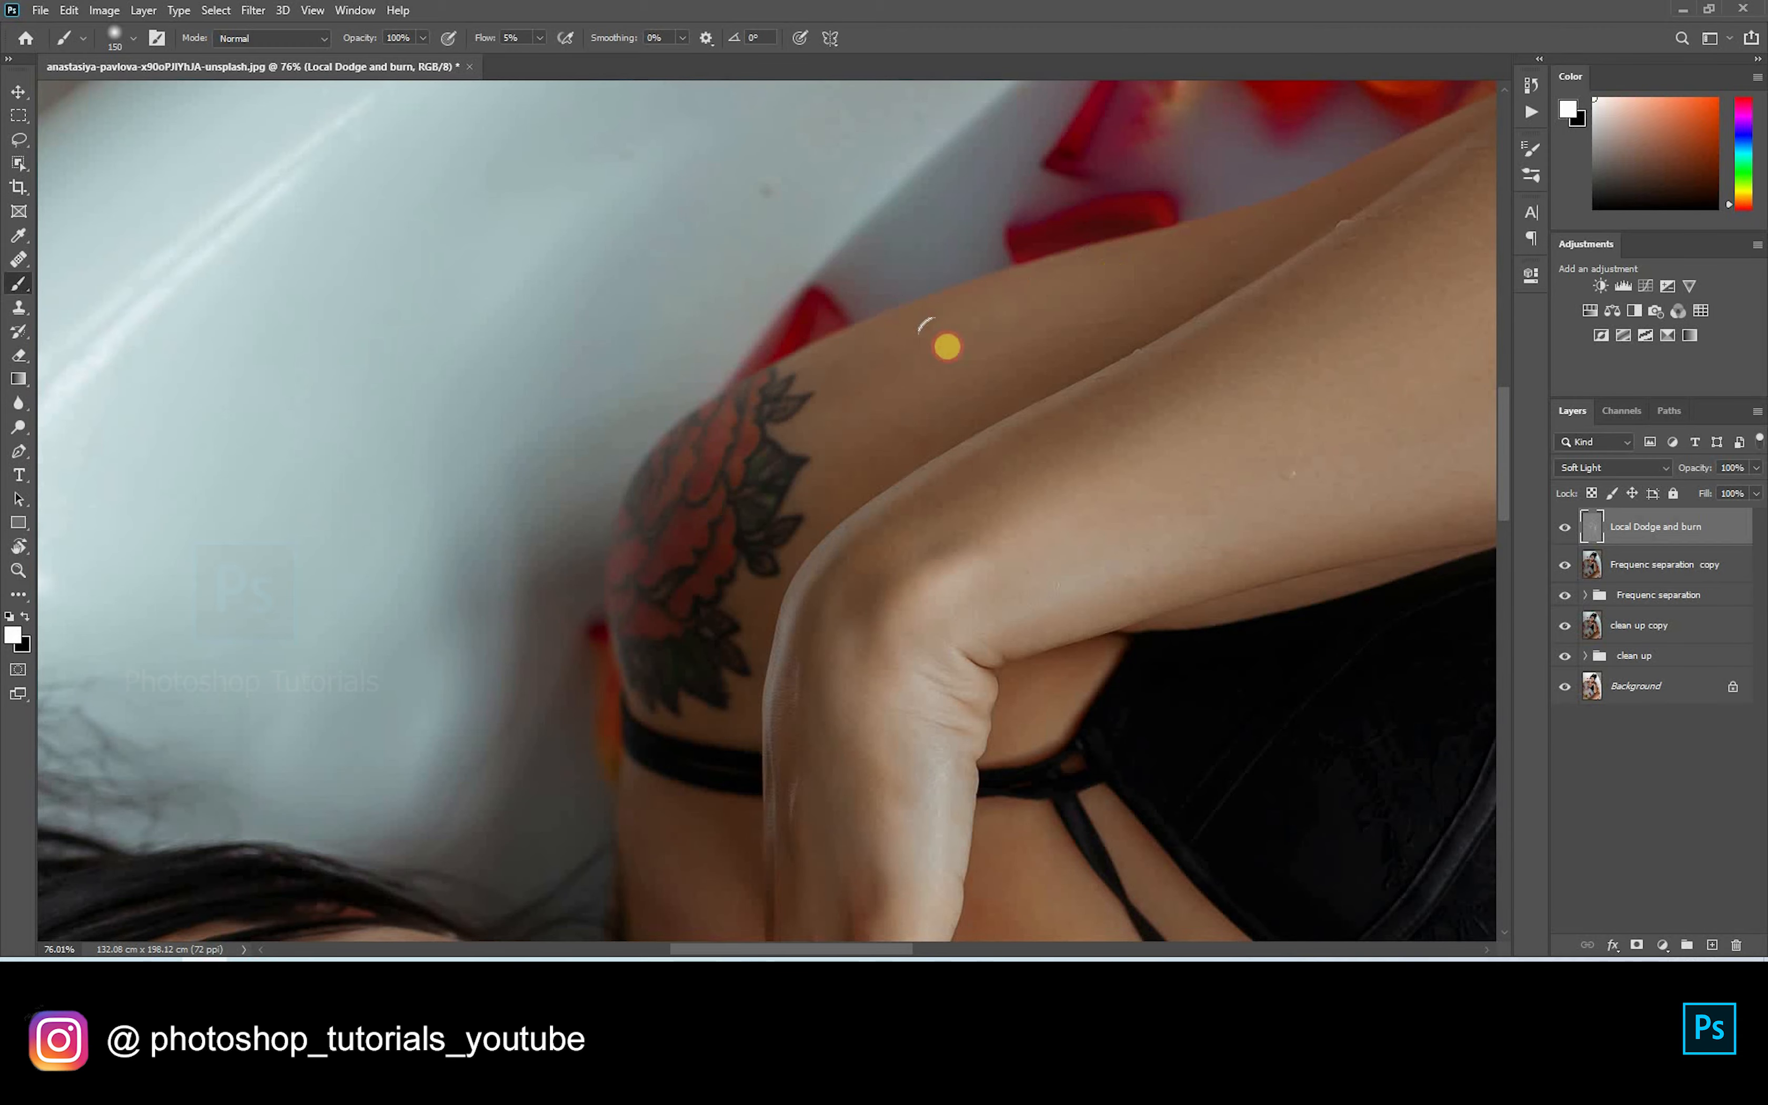
# Step: Continue lightening the upper arm and forearm toward the elbow with the brush between 90 and 125
pyautogui.moveTo(886, 435); pyautogui.dragTo(750, 481)
pyautogui.press('[')
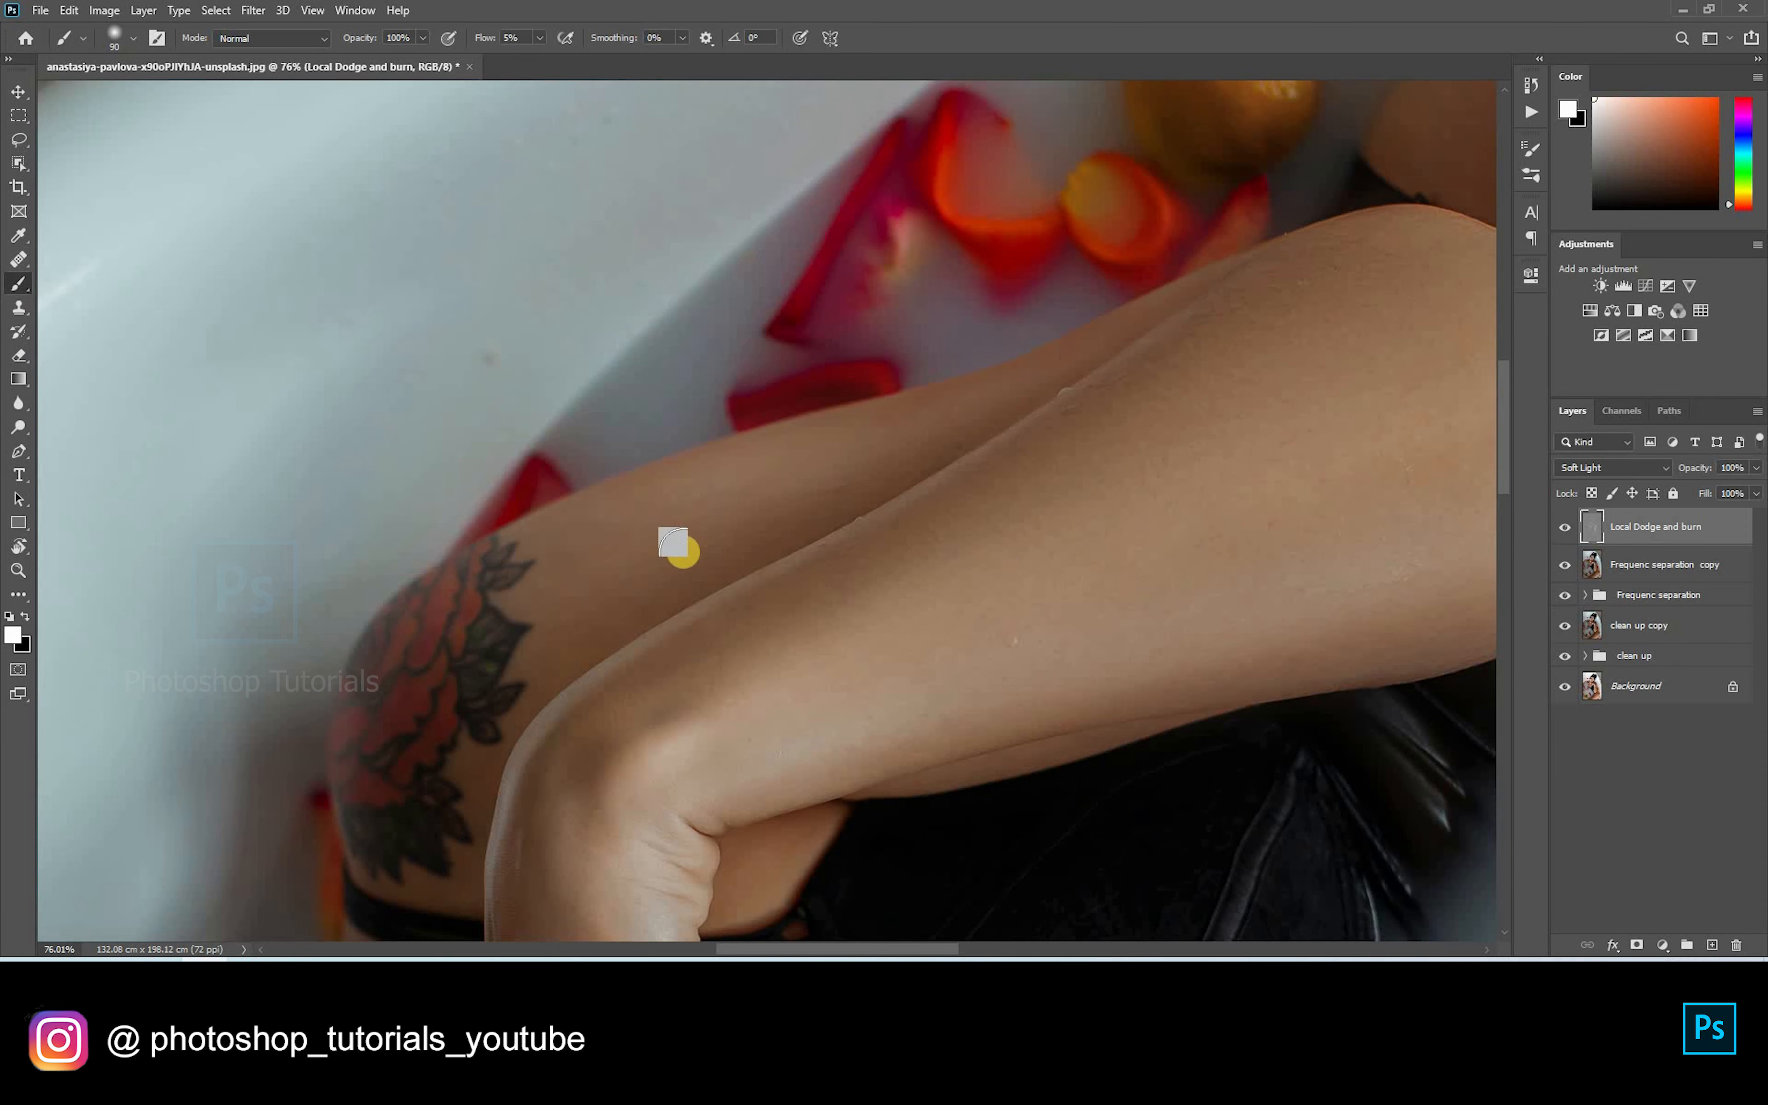
pyautogui.press(']')
pyautogui.press(']')
pyautogui.press('[')
pyautogui.press('[')
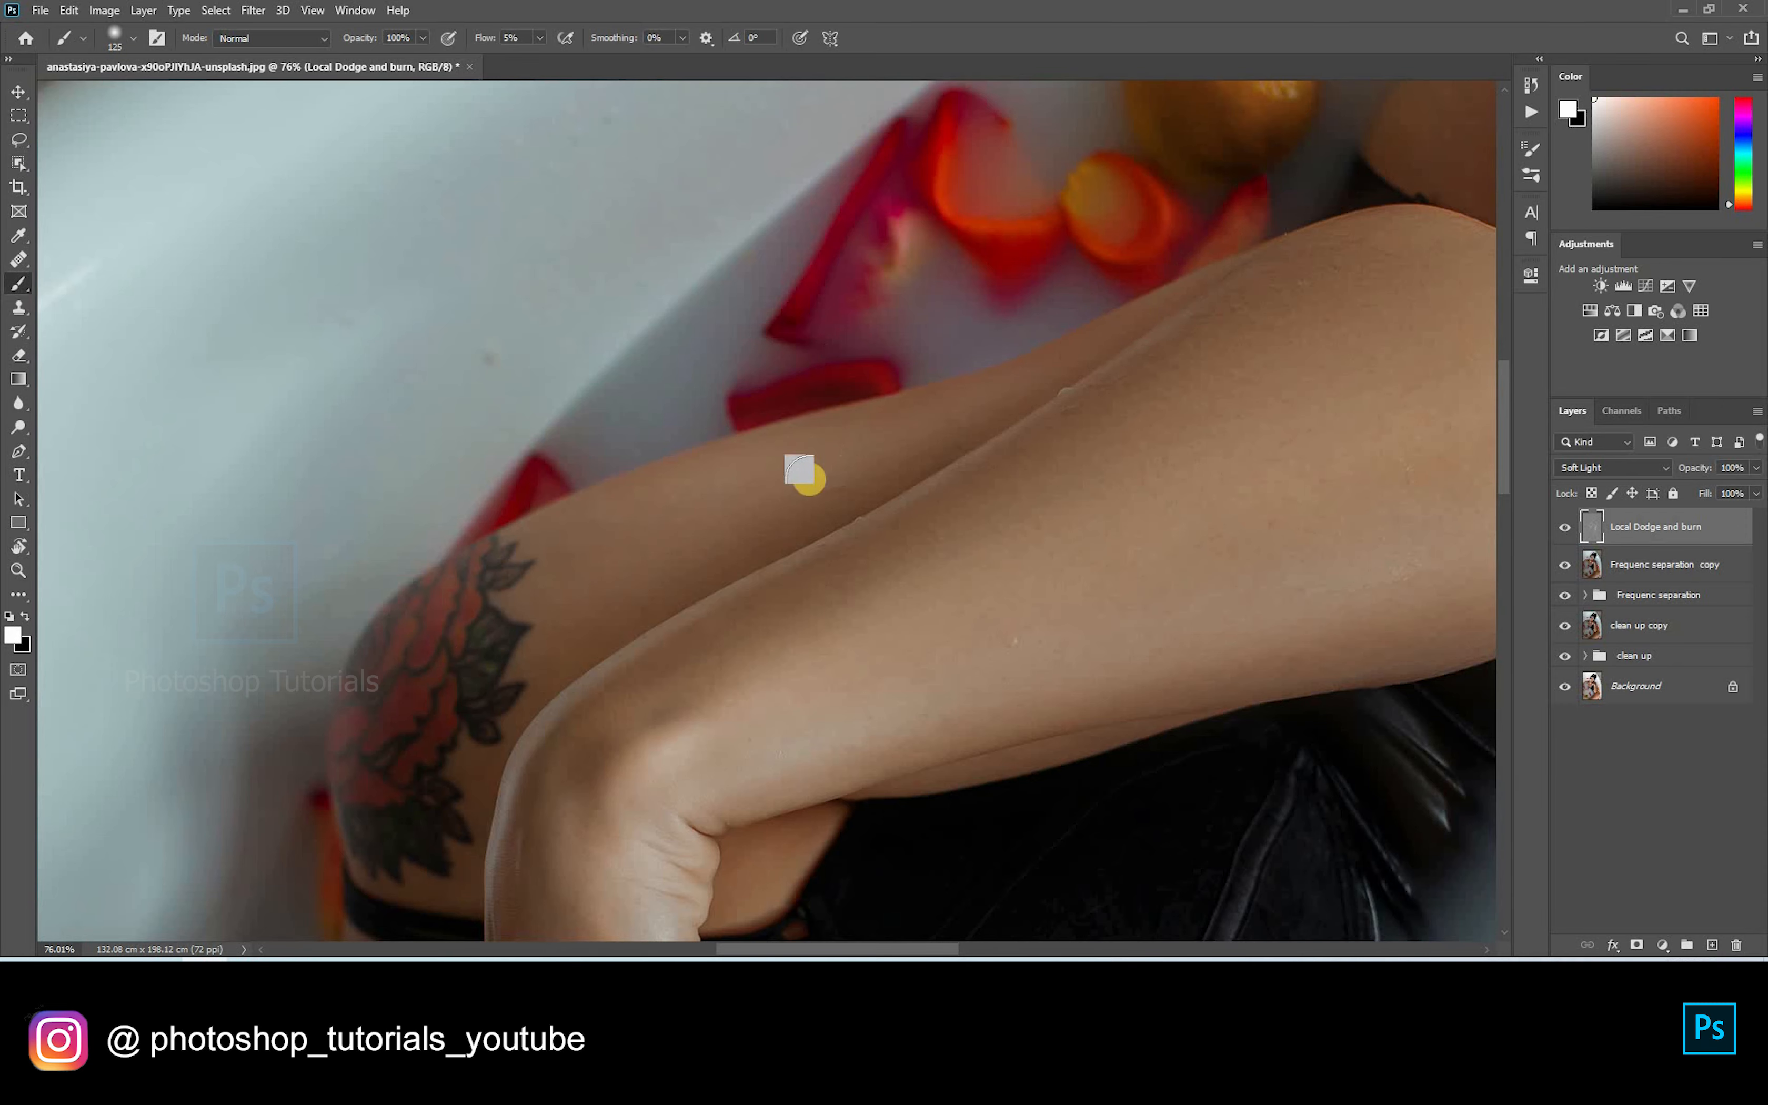
pyautogui.moveTo(1351, 382); pyautogui.dragTo(745, 430)
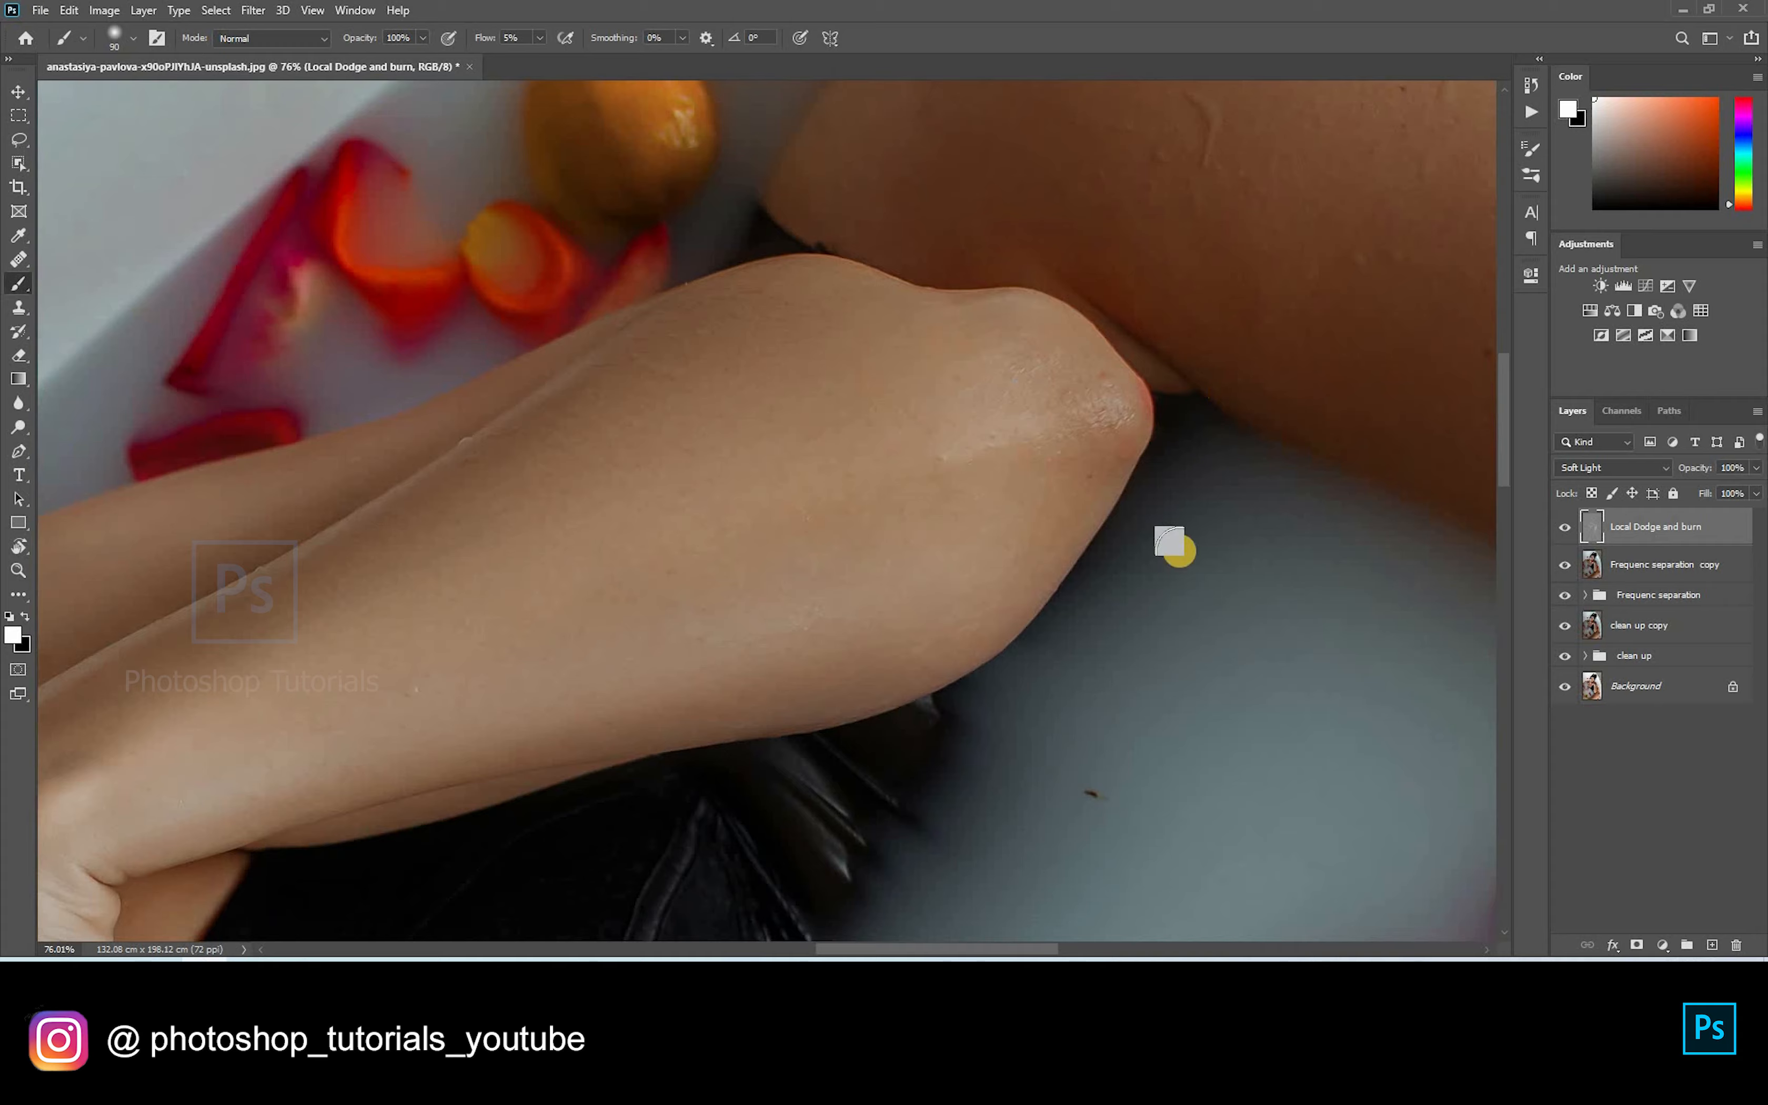
pyautogui.press('Escape')
# Step: Lighten the thigh beyond the elbow with the brush at 400
pyautogui.press('r')
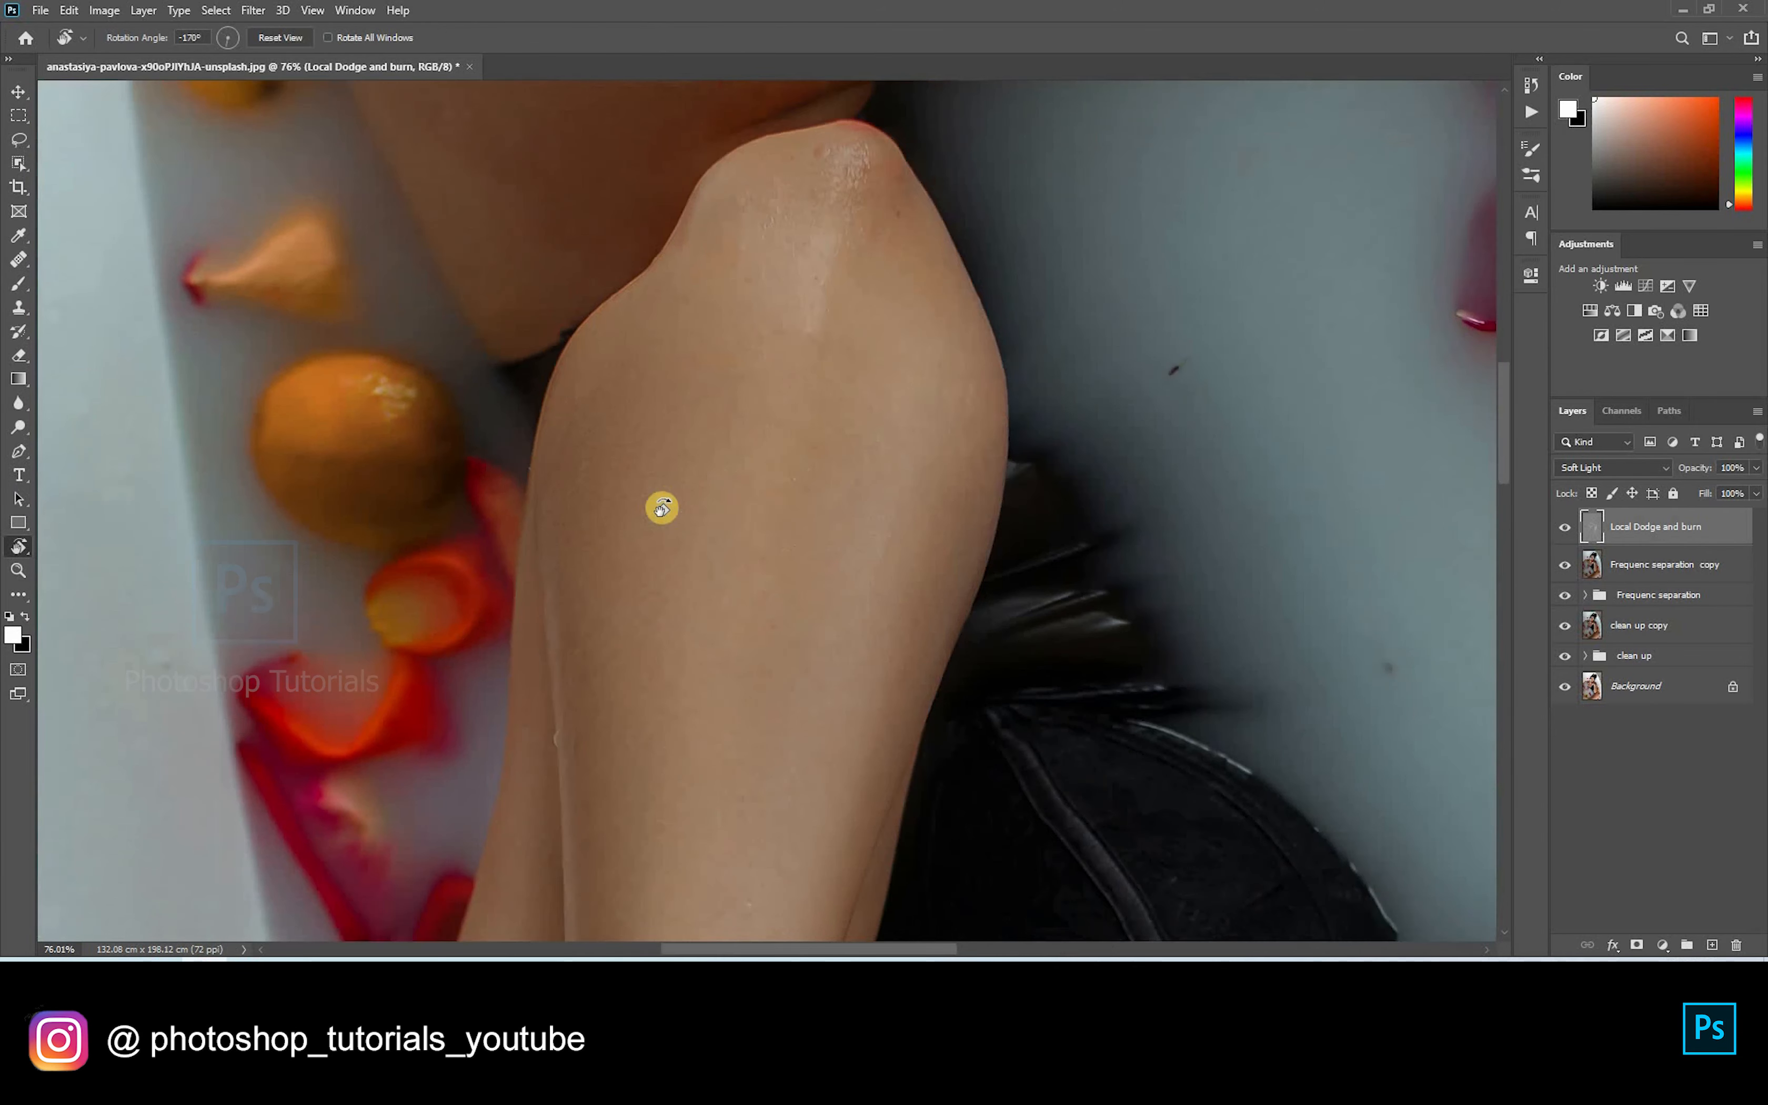
pyautogui.scroll(-4, 884, 691)
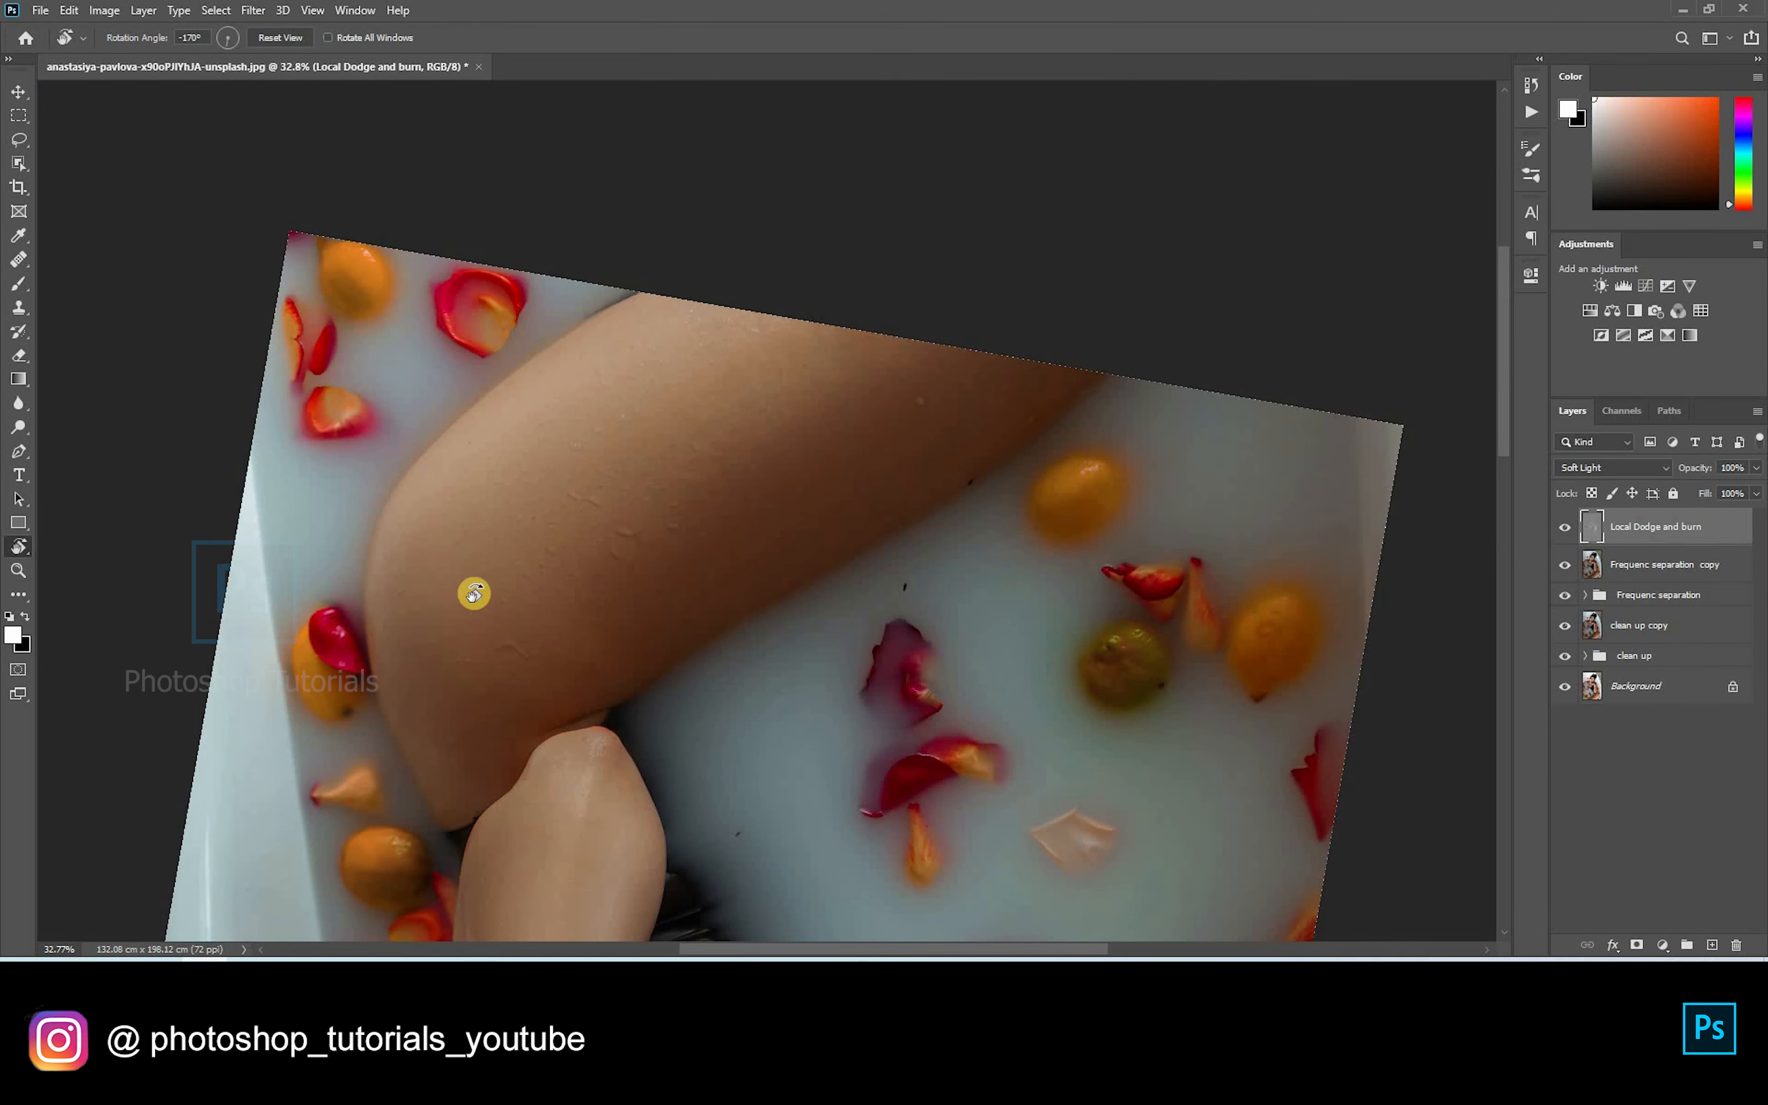
pyautogui.press('b')
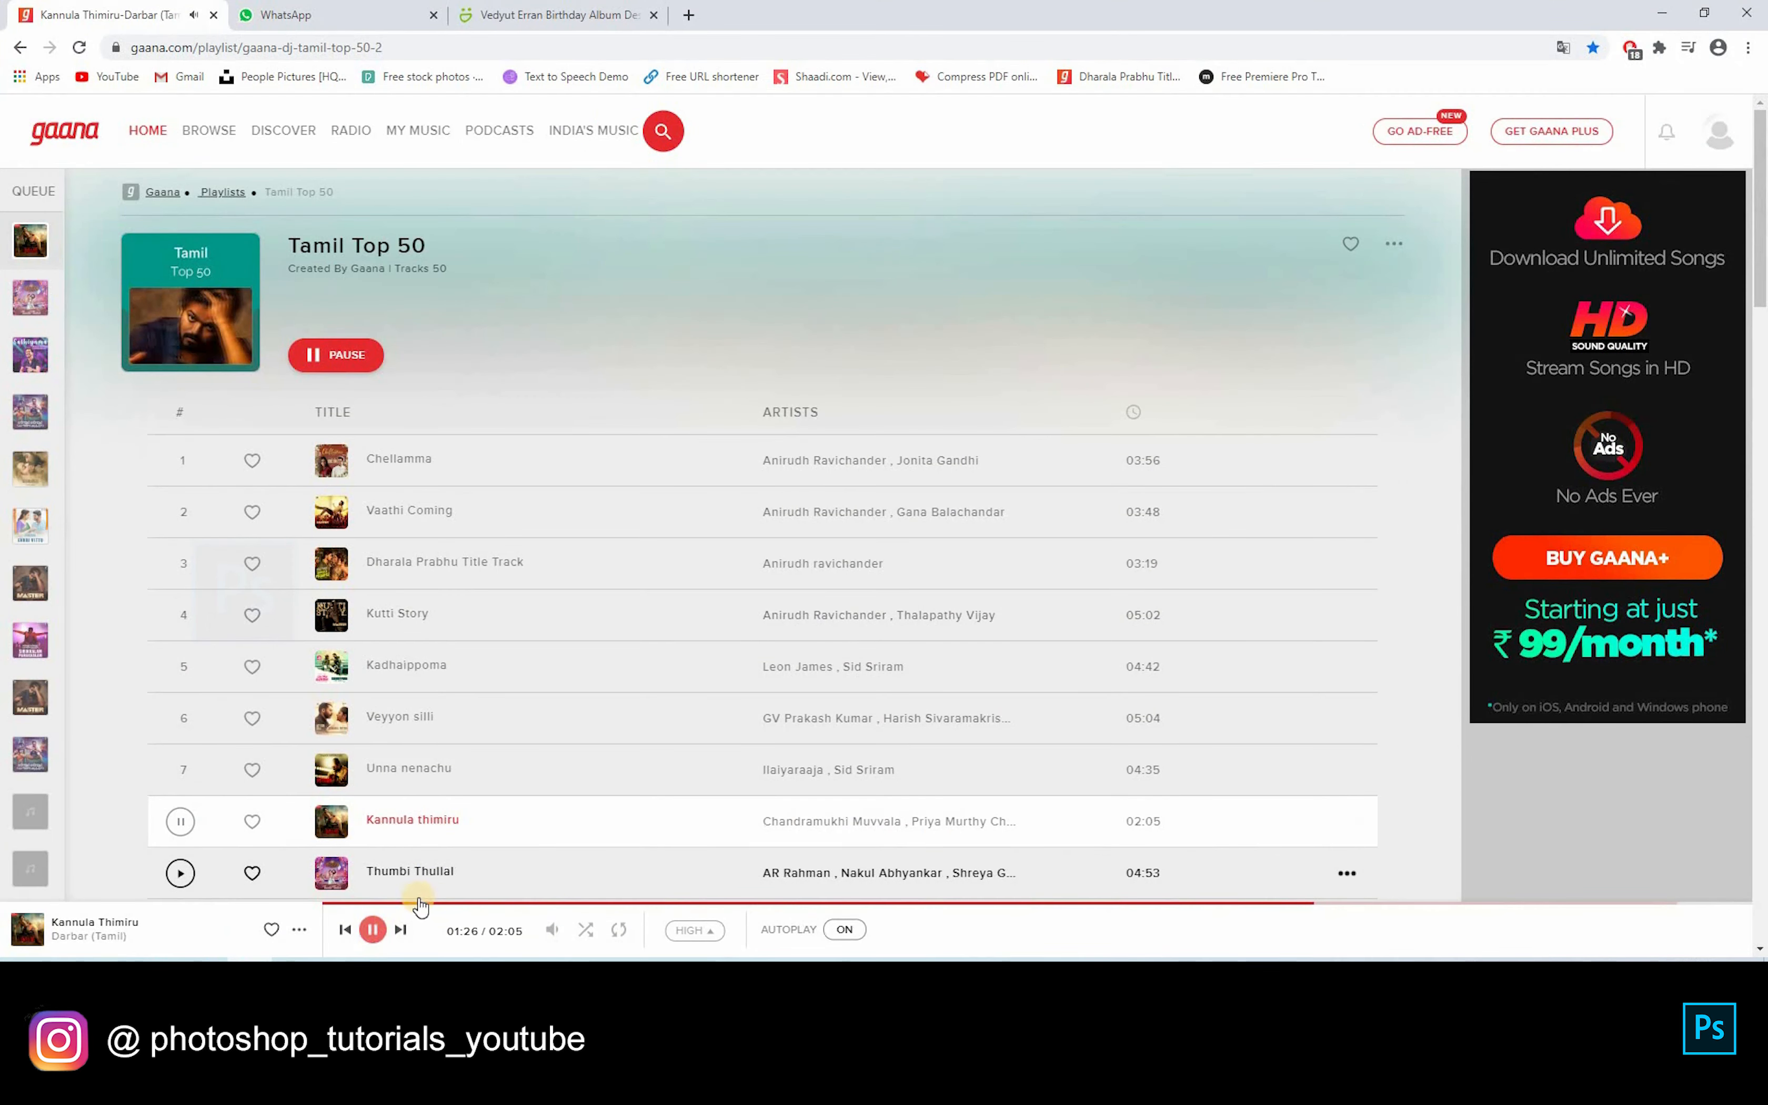
pyautogui.press('space')
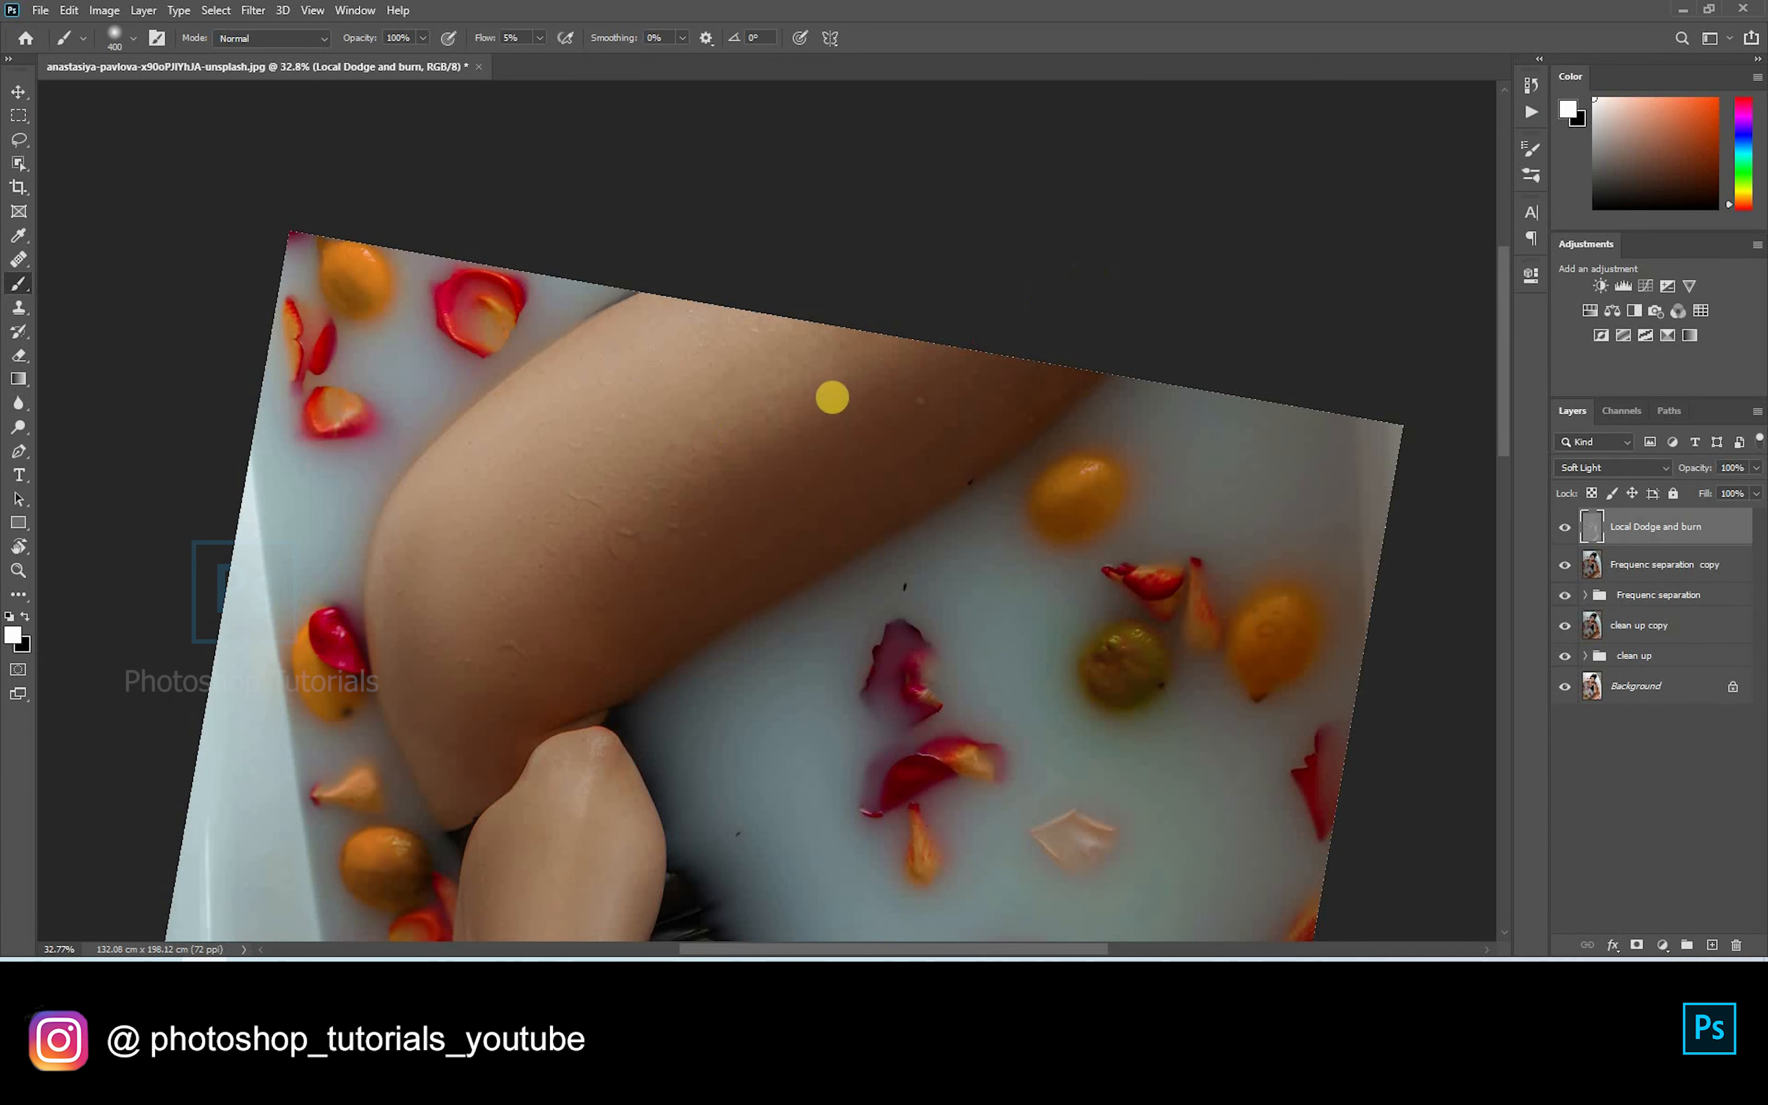
# Step: Reduce the brush to 200 to lighten the thigh's outer edge, and return it to 400 for the upper thigh
pyautogui.press('[')
pyautogui.press('[')
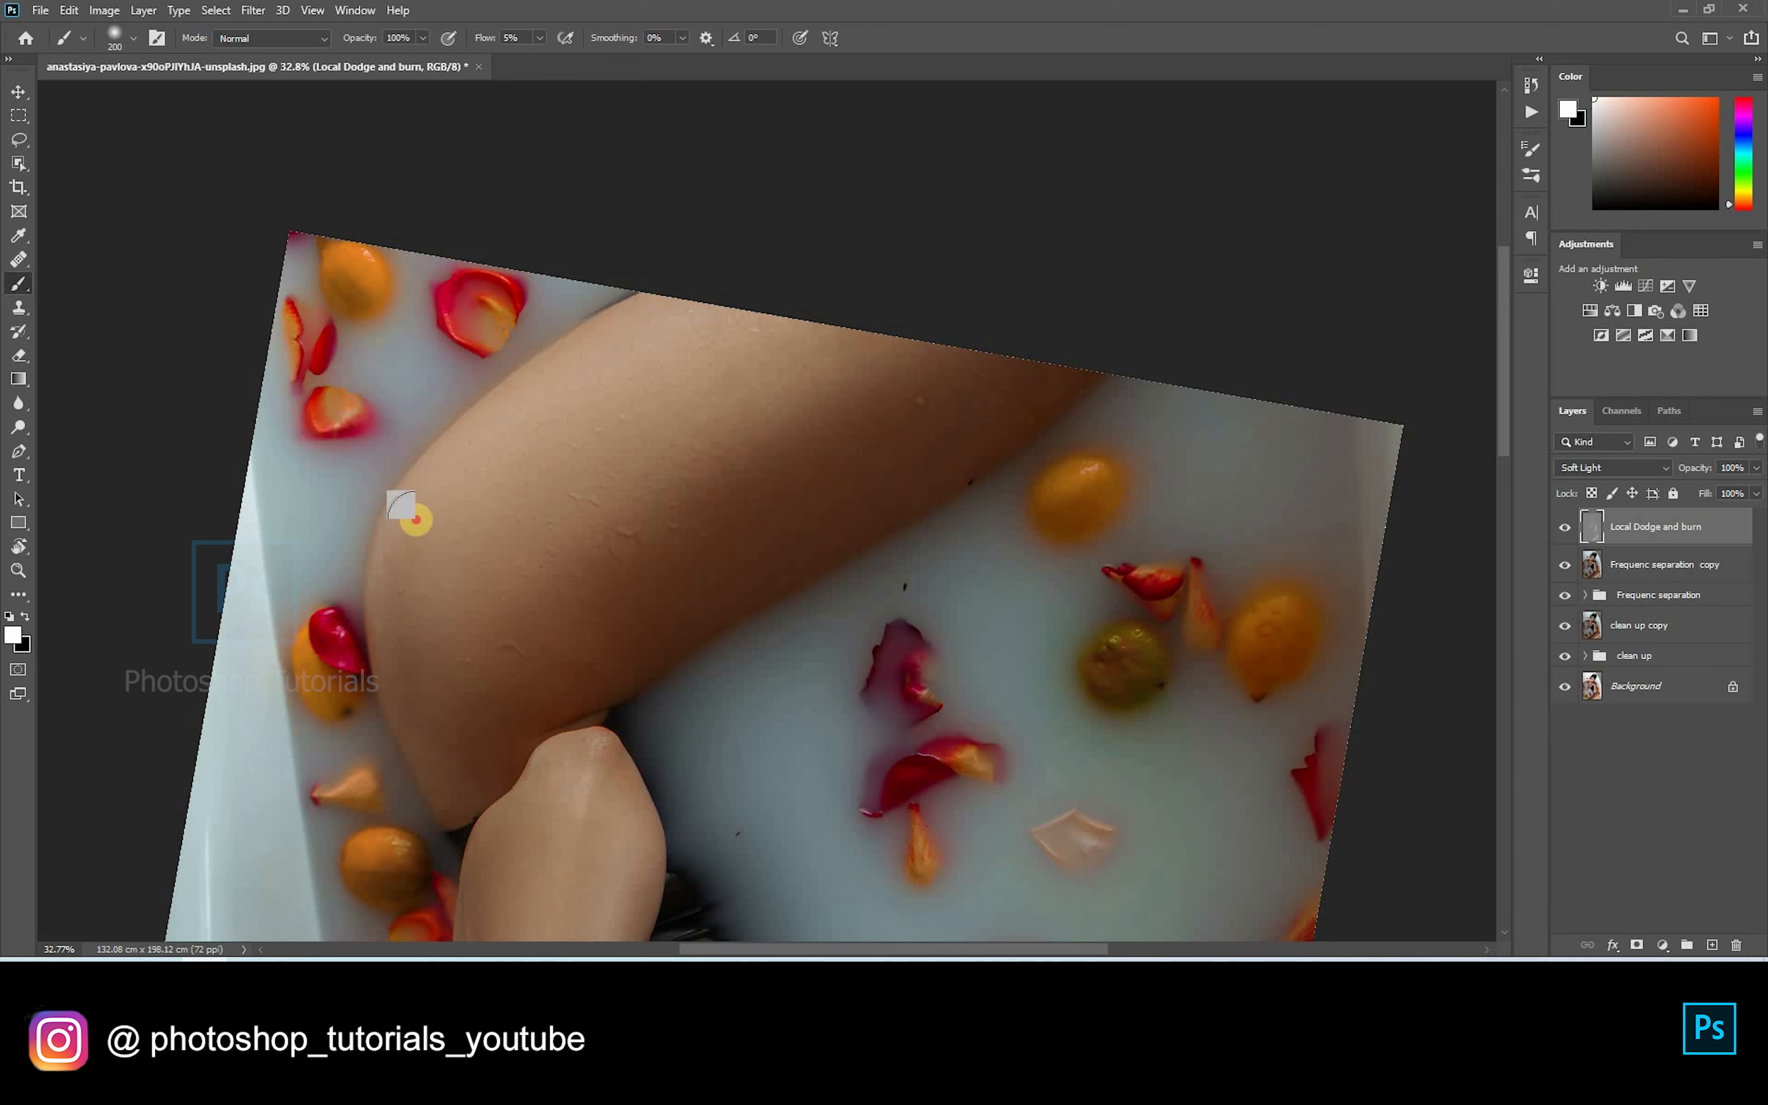
pyautogui.press(']')
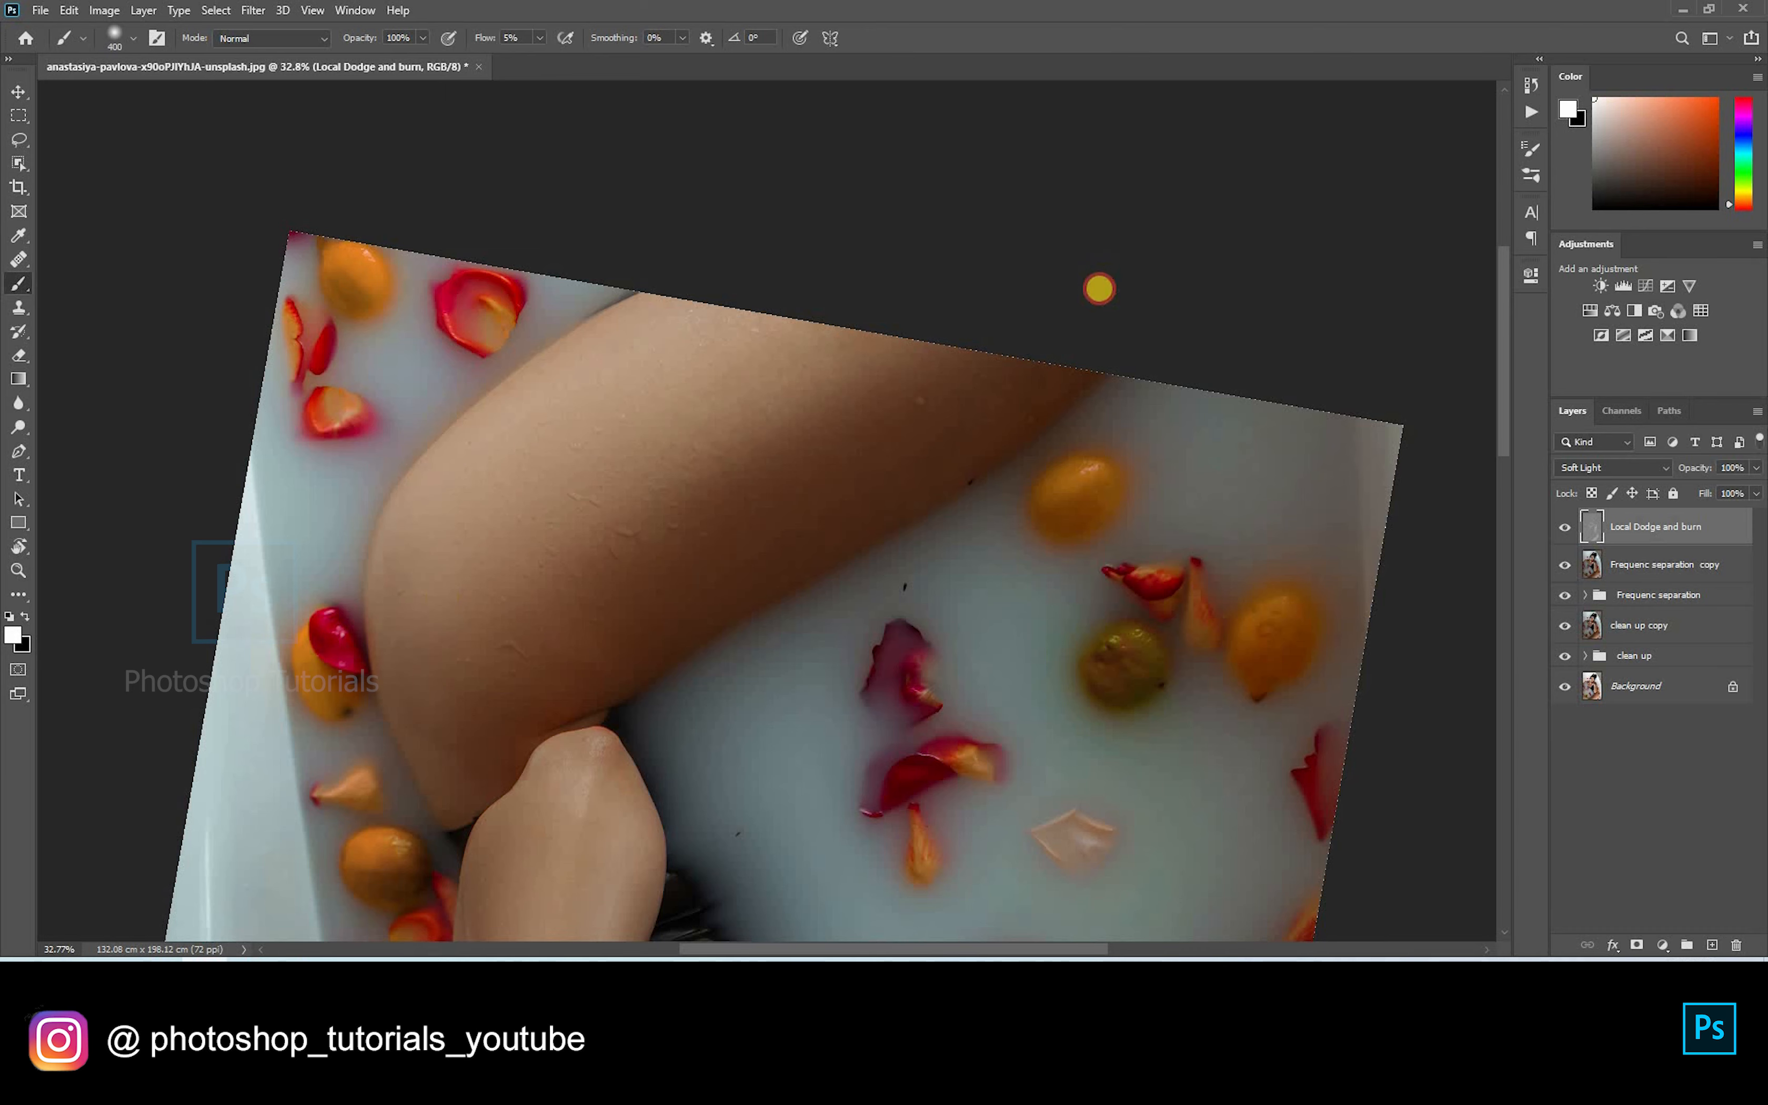
pyautogui.press('Escape')
# Step: Swap the painting color to black, reduce the brush to 15, and darken the eyebrow on the shaded side of the face
pyautogui.scroll(-8, 1089, 289)
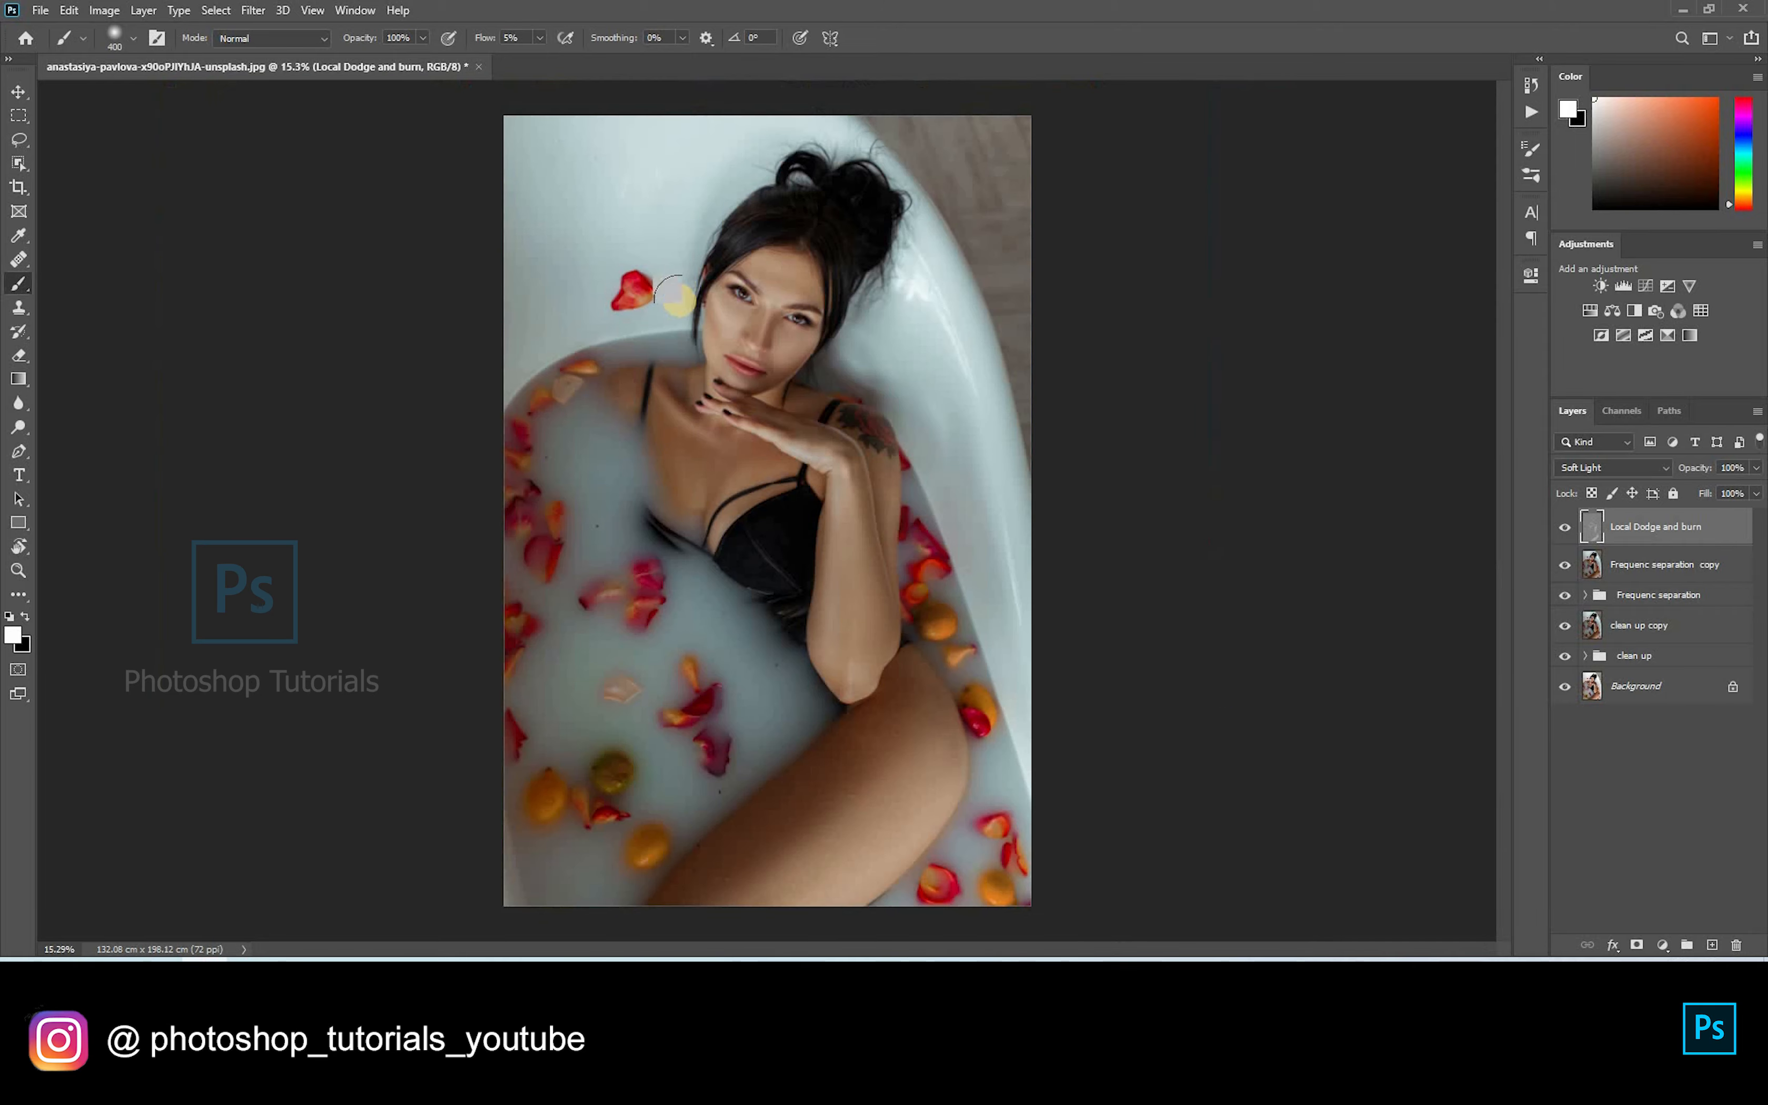
pyautogui.scroll(2, 778, 344)
pyautogui.scroll(-2, 785, 355)
pyautogui.moveTo(773, 325); pyautogui.dragTo(770, 290)
pyautogui.press('x')
pyautogui.scroll(10, 789, 237)
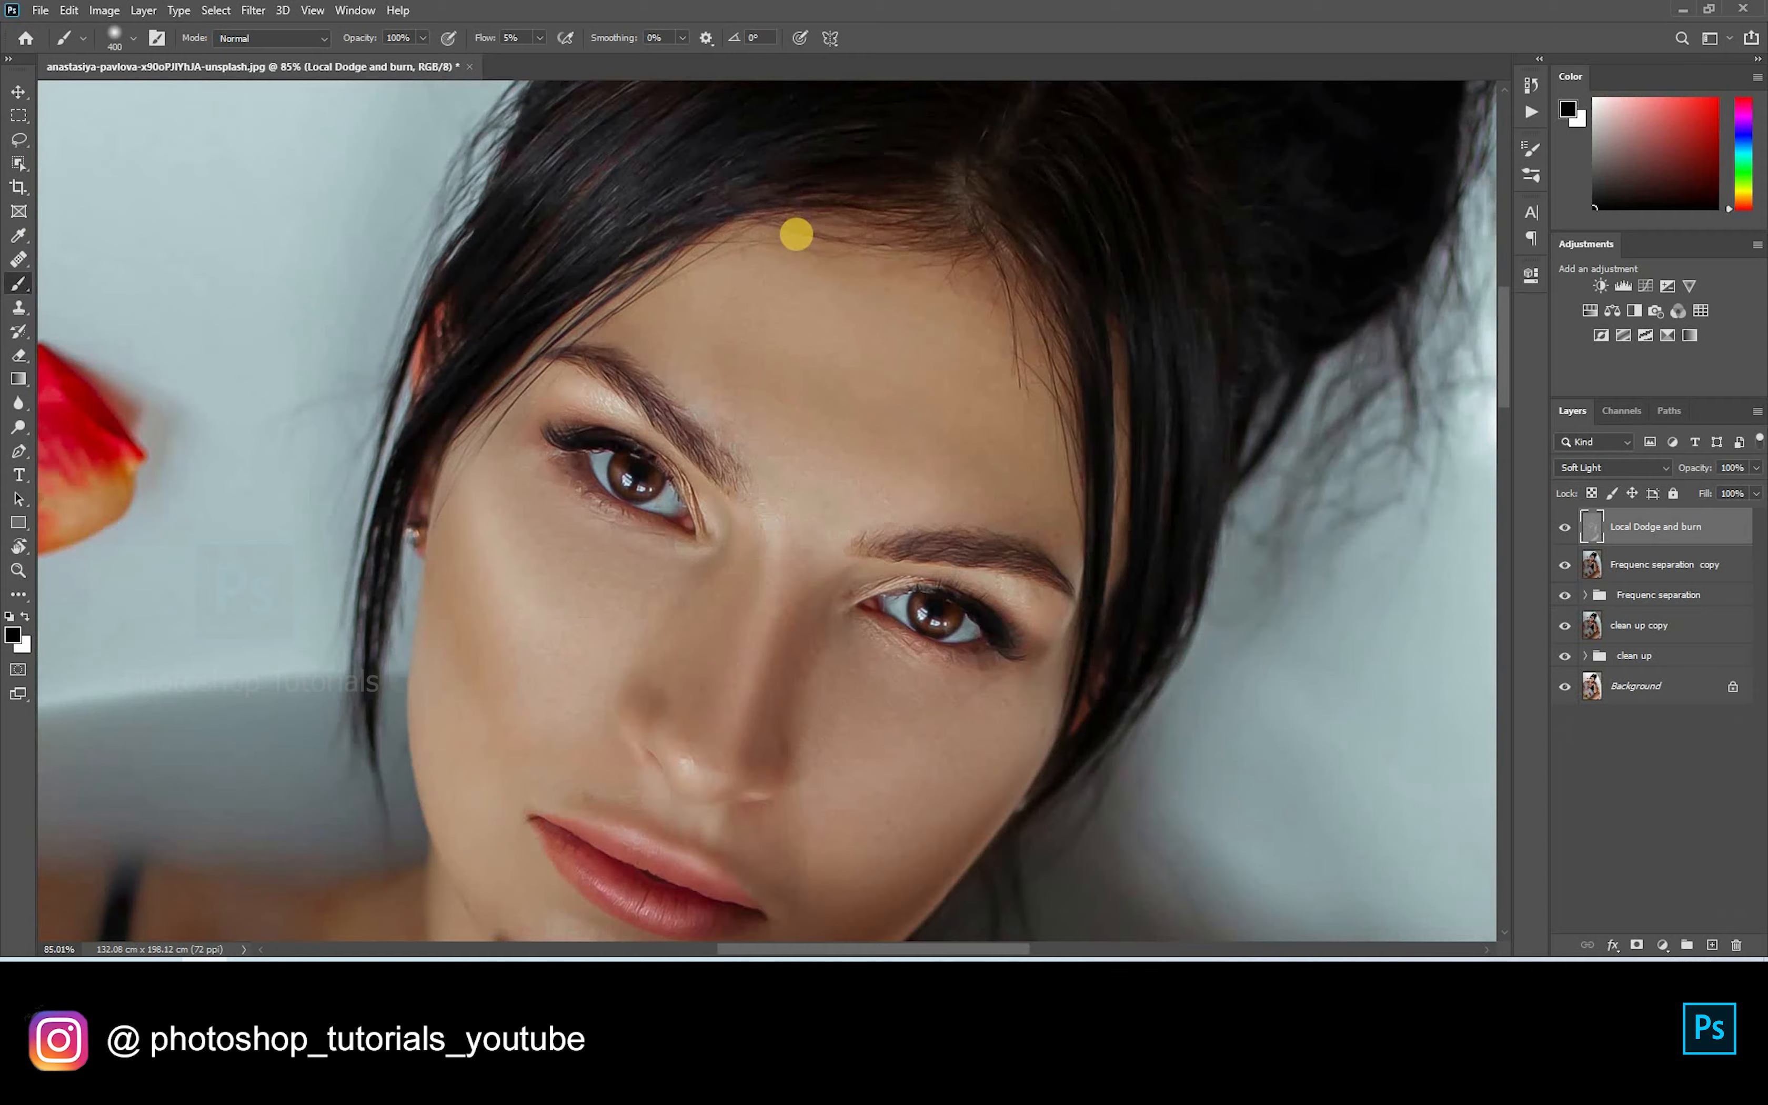
pyautogui.scroll(3, 797, 233)
pyautogui.moveTo(1006, 487); pyautogui.dragTo(1034, 434)
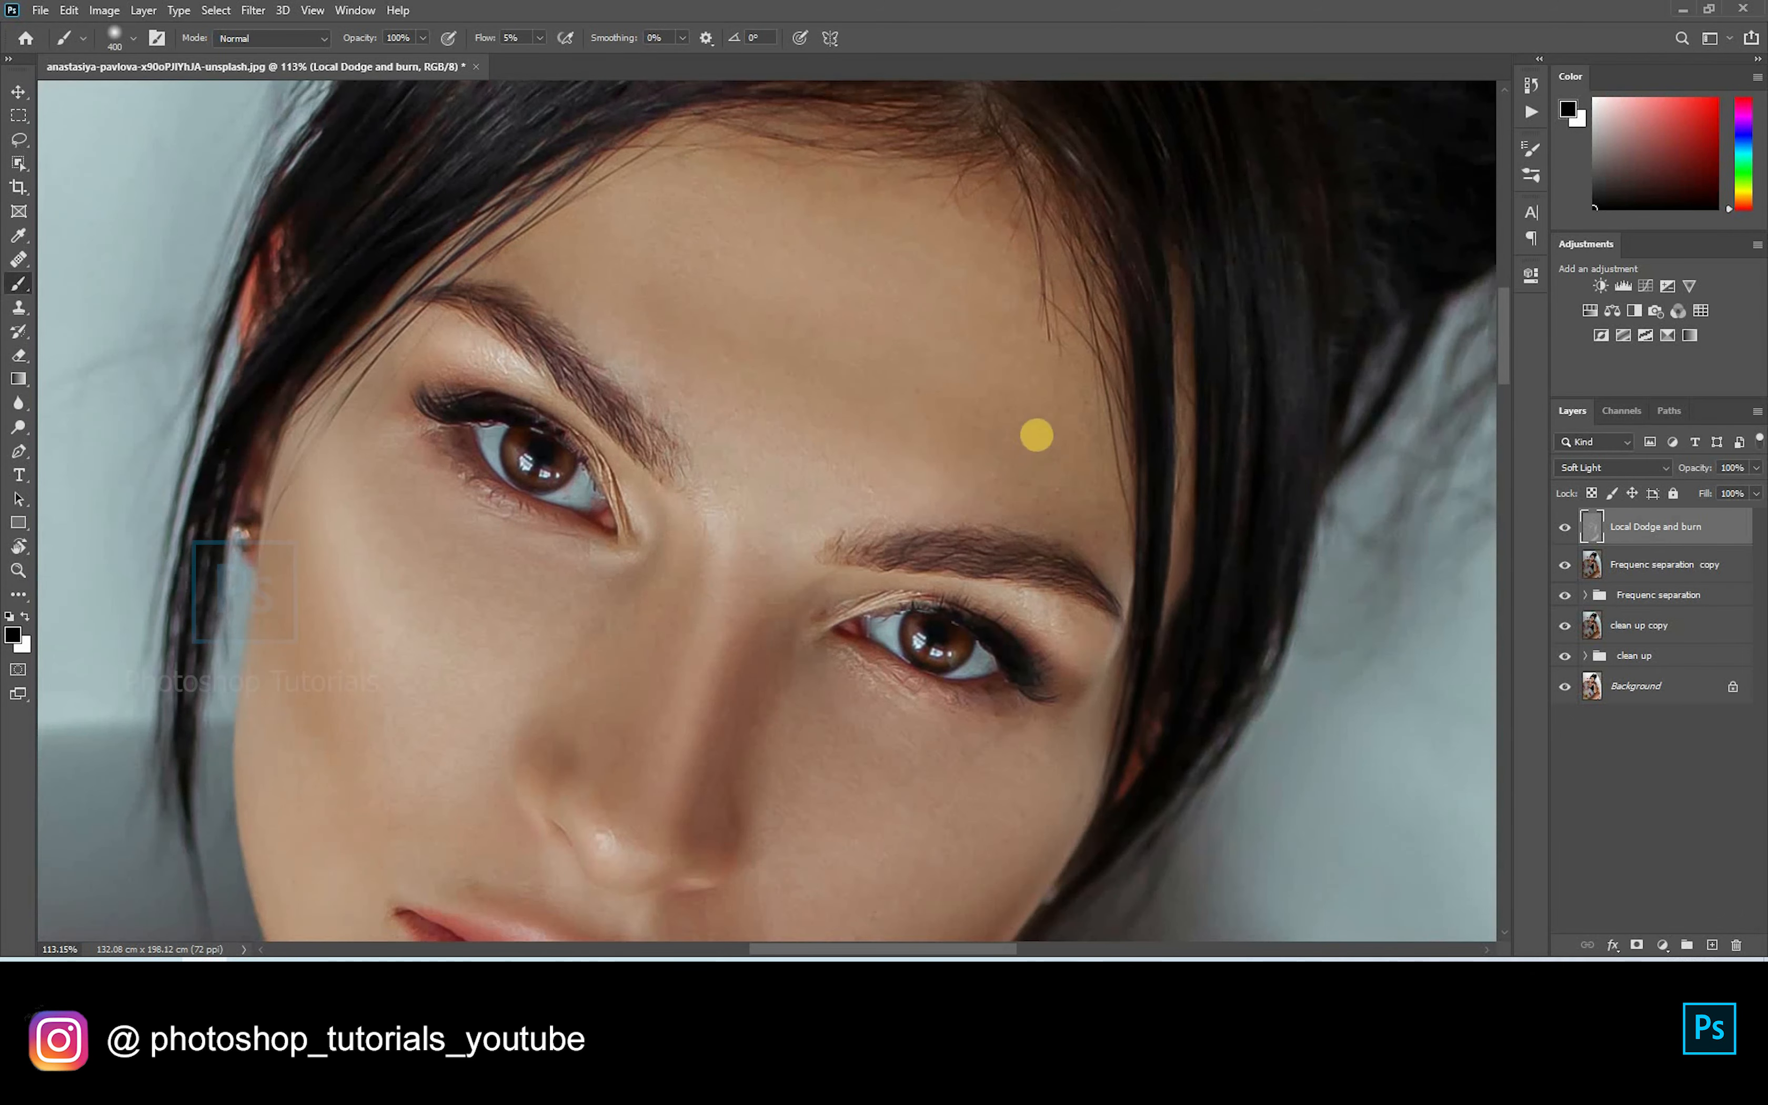
pyautogui.press('r')
pyautogui.moveTo(892, 387); pyautogui.dragTo(1055, 458)
pyautogui.press('Escape')
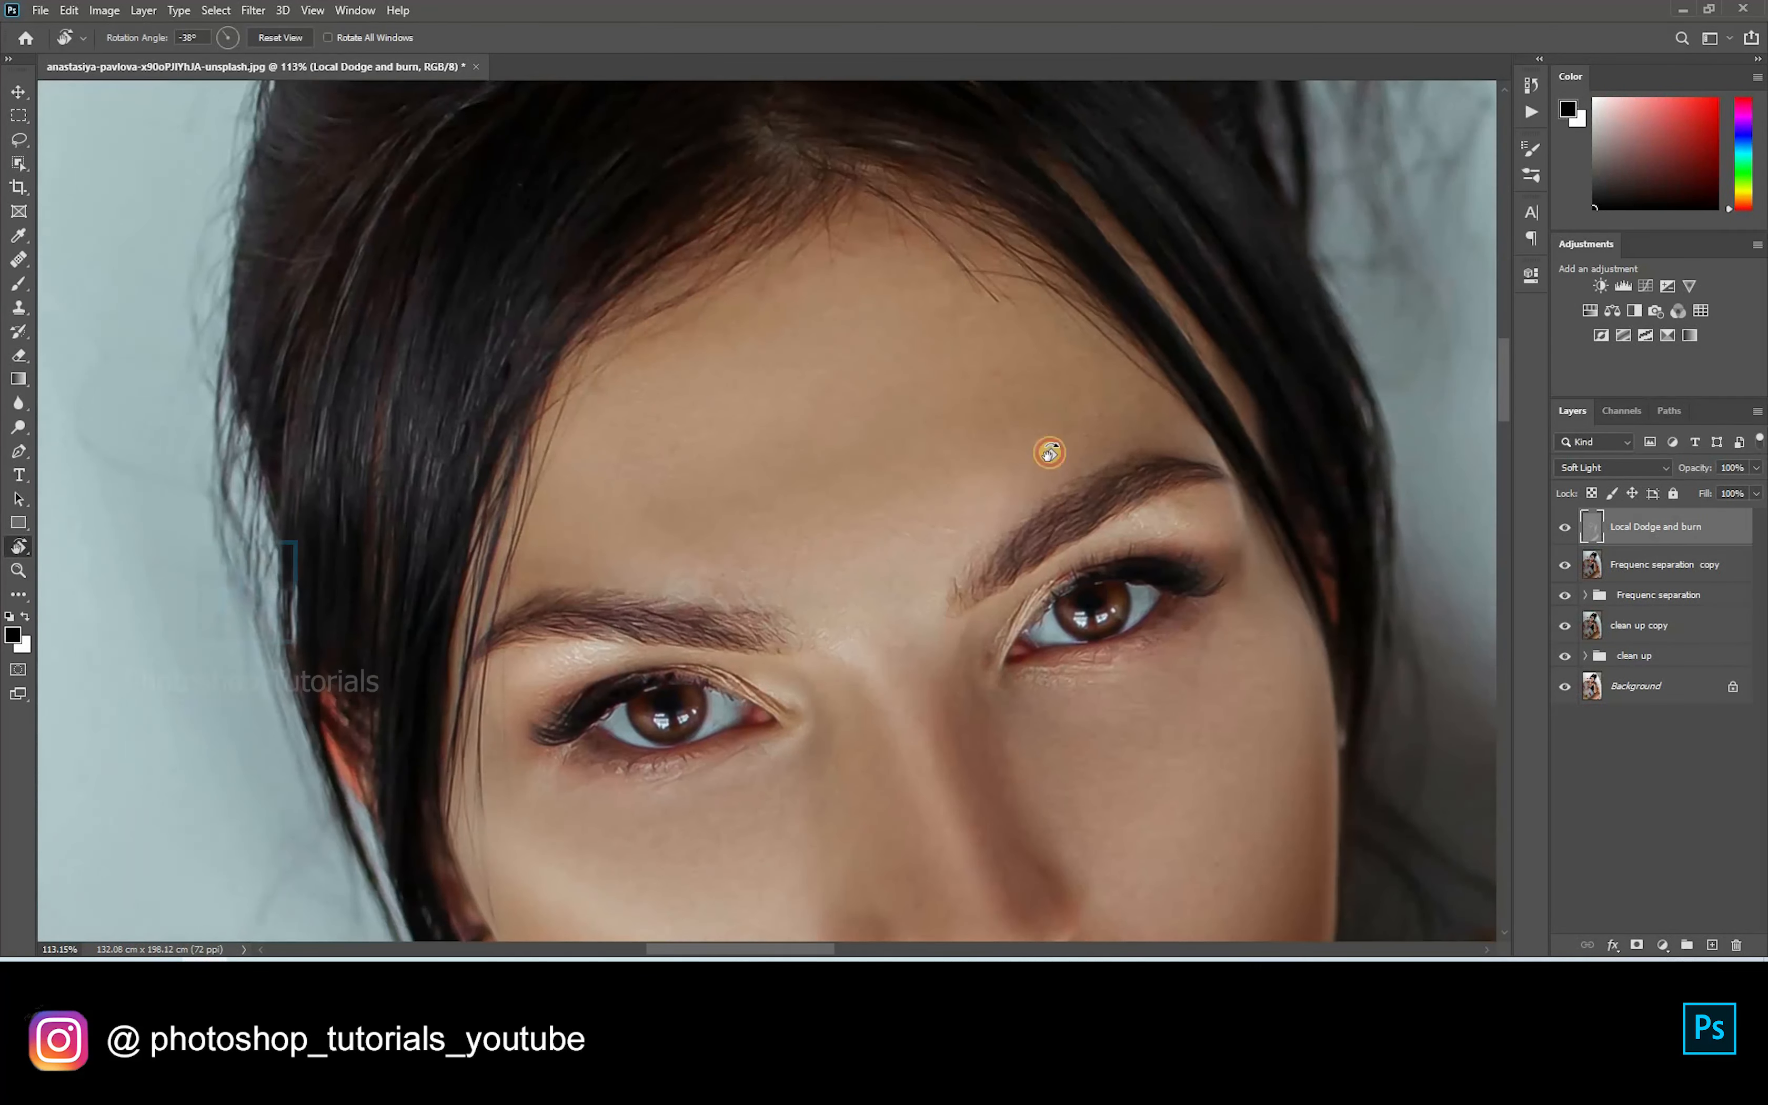
pyautogui.press('b')
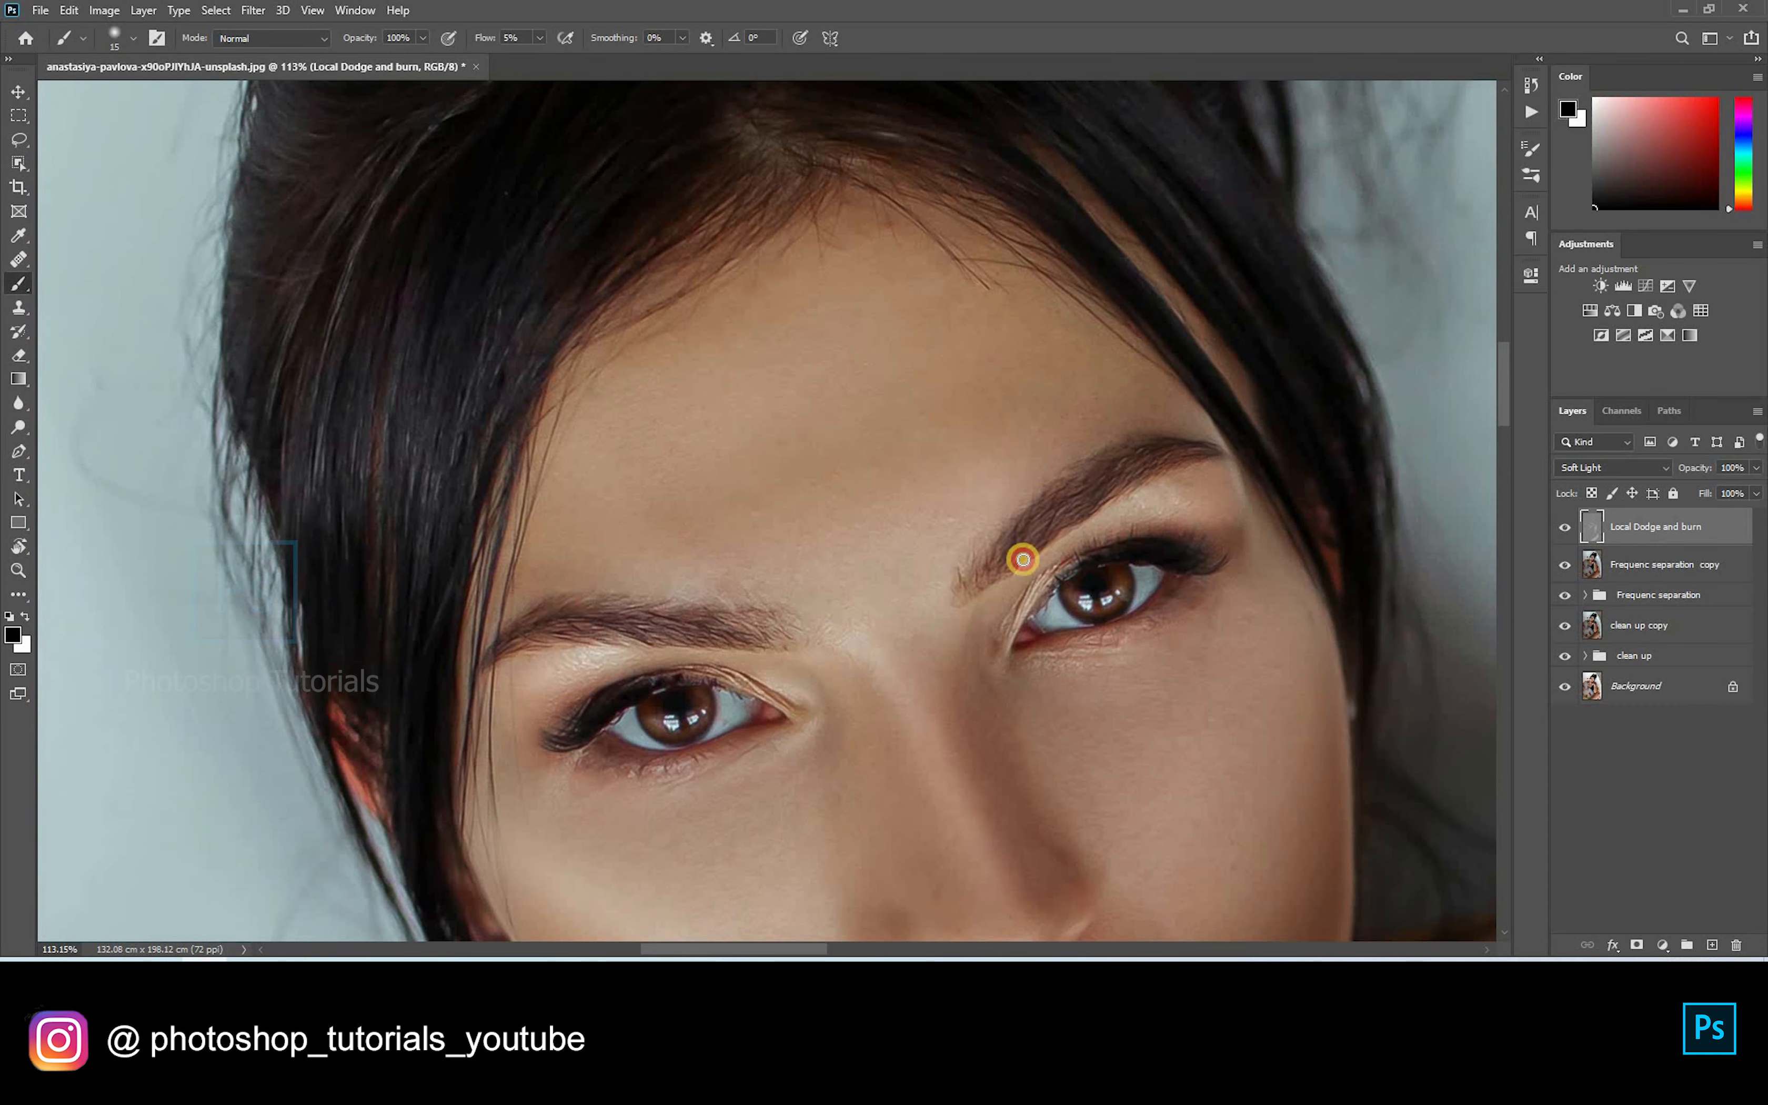
pyautogui.moveTo(1035, 530); pyautogui.dragTo(1203, 451)
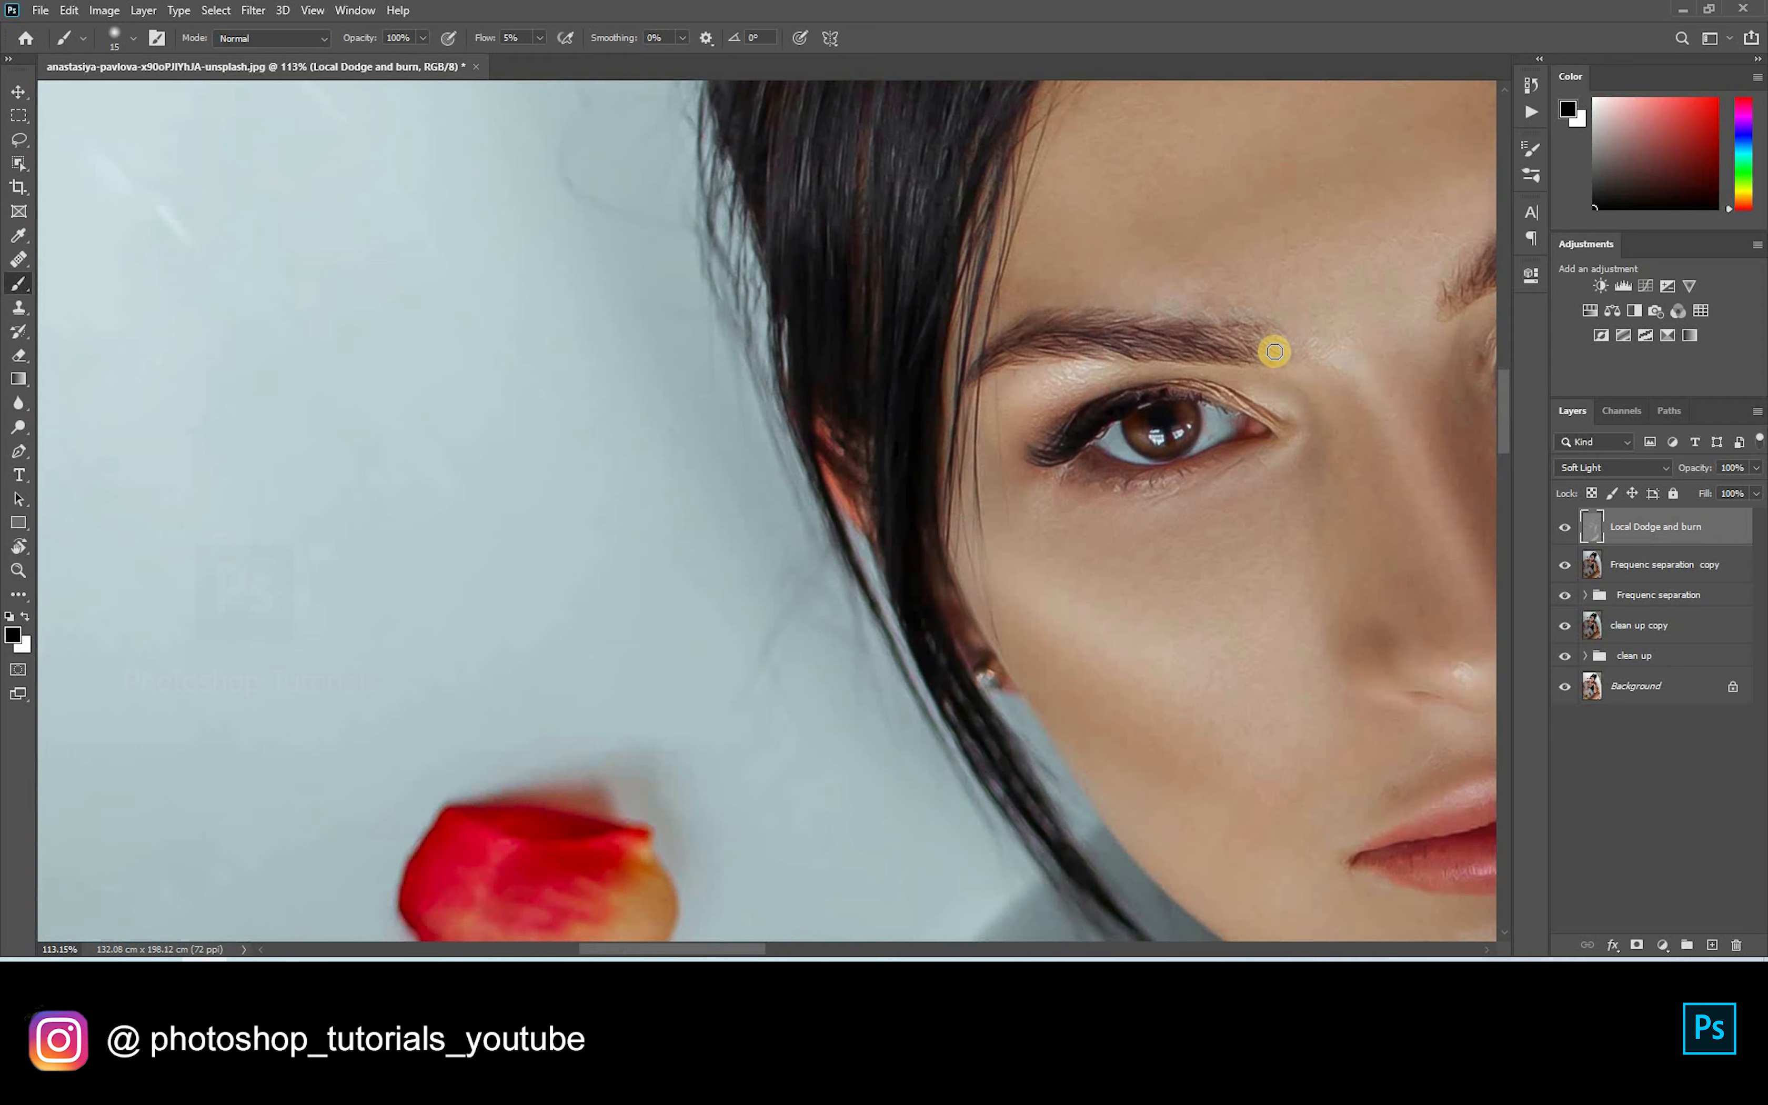
# Step: Darken the shaded eyebrow from its inner end to its tail with the brush at 15 to 25, and enlarge the brush to 35
pyautogui.moveTo(1274, 351); pyautogui.dragTo(1216, 339)
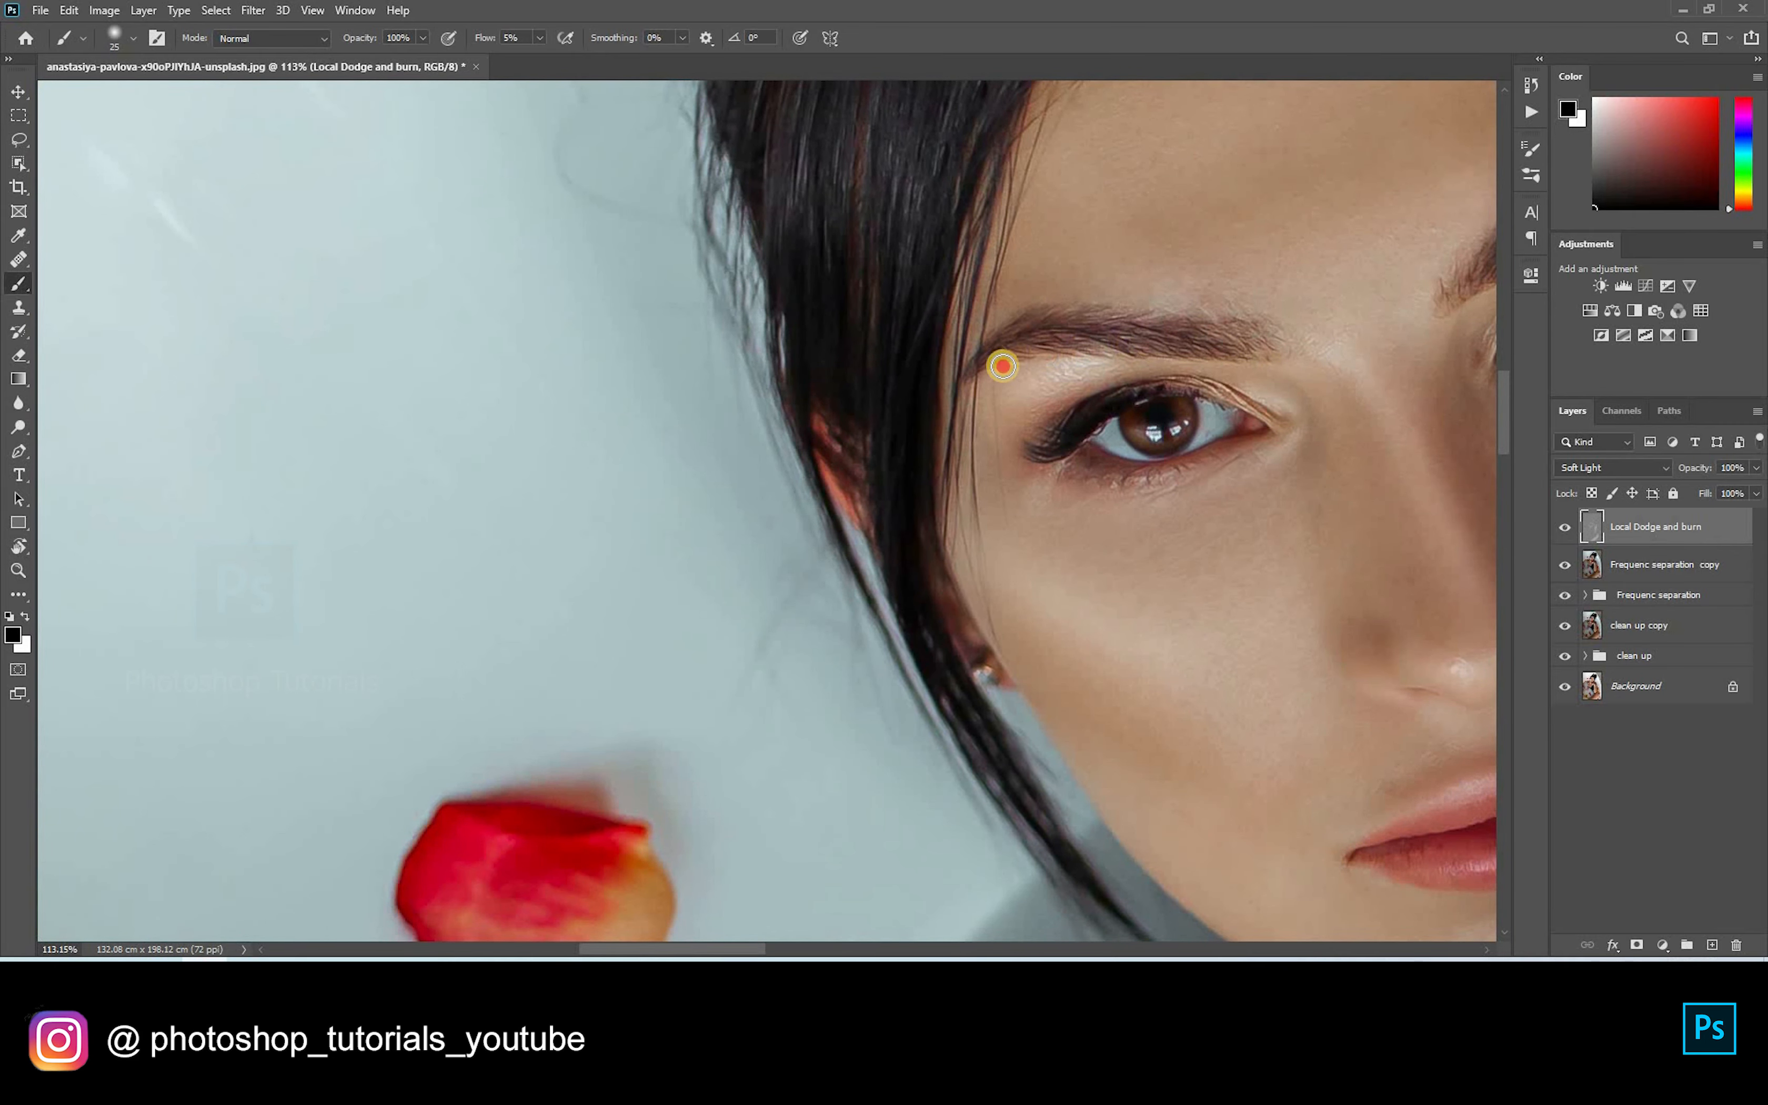
pyautogui.moveTo(1129, 412)
pyautogui.mouseDown()
pyautogui.moveTo(952, 454)
pyautogui.moveTo(734, 701)
pyautogui.mouseUp()
pyautogui.press(']')
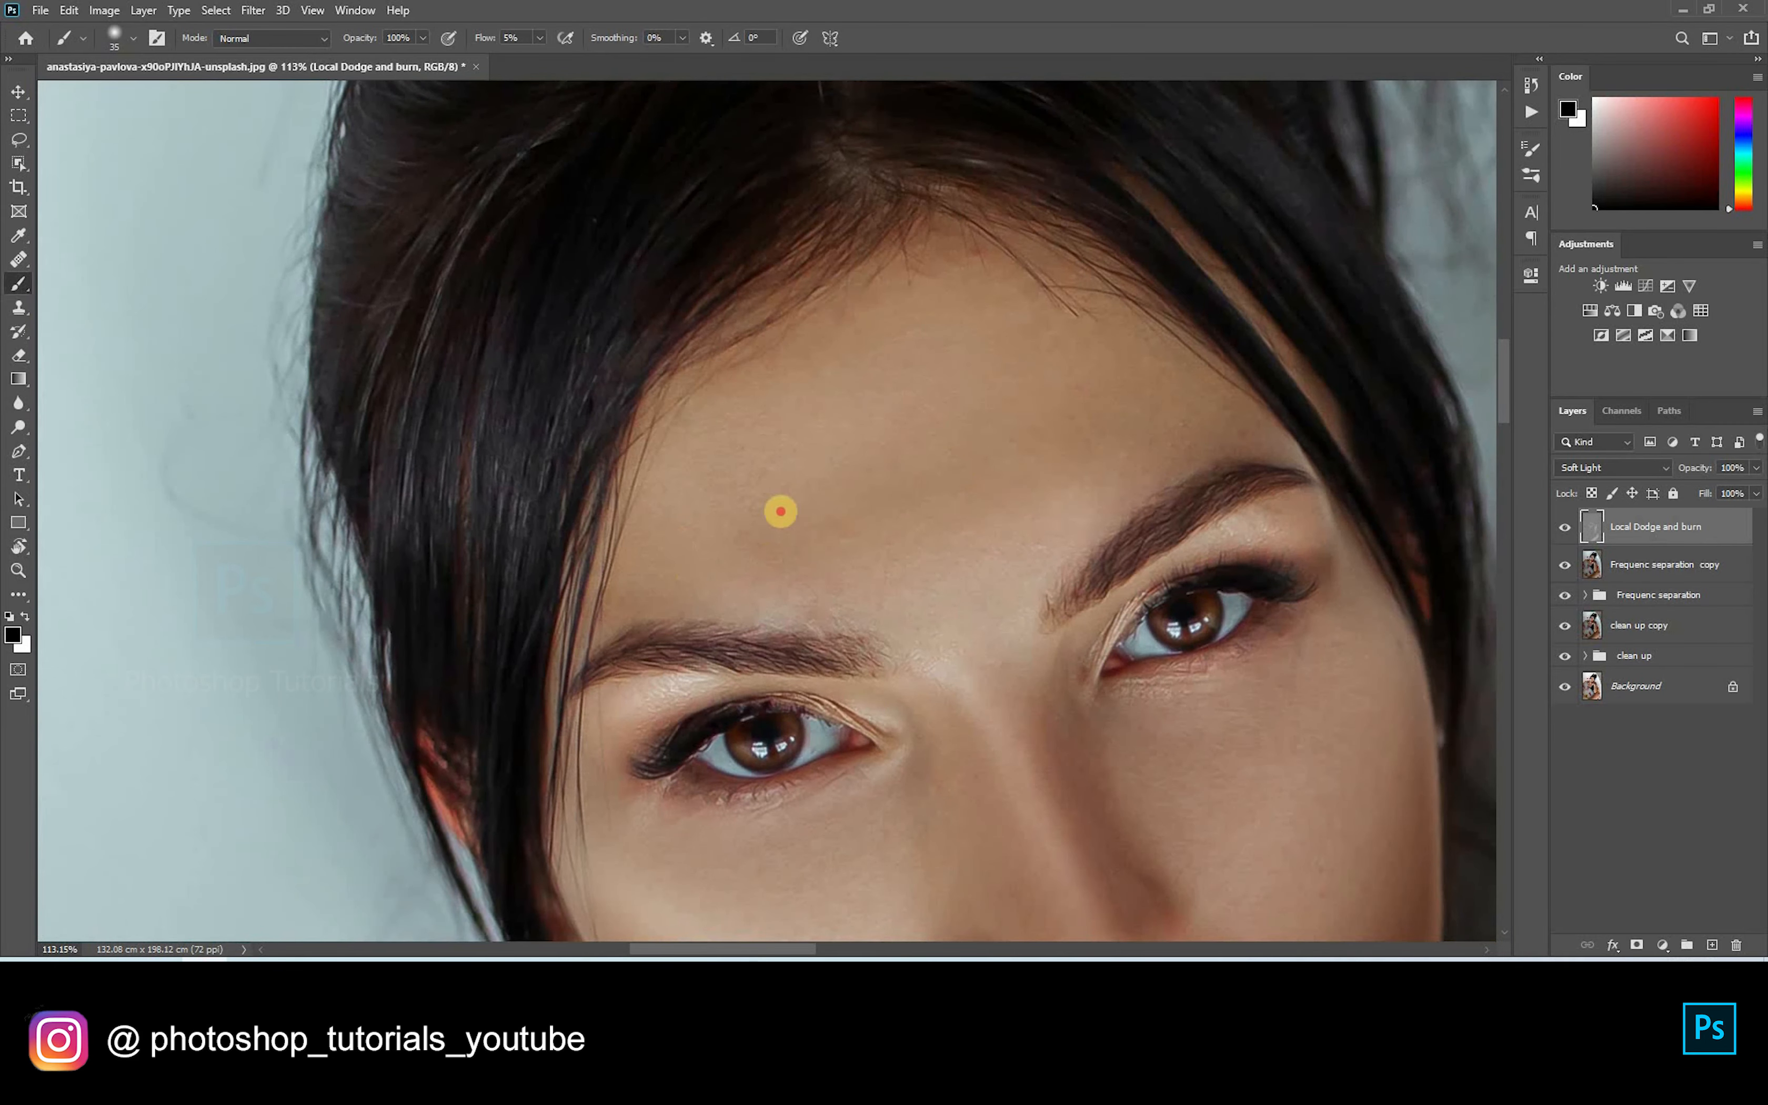
# Step: Darken the forehead above the brow and the temple along the hairline, varying the brush size up to 100
pyautogui.moveTo(800, 403); pyautogui.dragTo(903, 597)
pyautogui.press('[')
pyautogui.press('[')
pyautogui.press('[')
pyautogui.press('[')
pyautogui.press('[')
pyautogui.moveTo(723, 547)
pyautogui.mouseDown()
pyautogui.moveTo(771, 541)
pyautogui.moveTo(672, 494)
pyautogui.moveTo(845, 250)
pyautogui.moveTo(592, 671)
pyautogui.moveTo(572, 529)
pyautogui.mouseUp()
pyautogui.moveTo(596, 799)
pyautogui.mouseDown()
pyautogui.moveTo(568, 588)
pyautogui.moveTo(523, 483)
pyautogui.mouseUp()
pyautogui.press(']')
pyautogui.press(']')
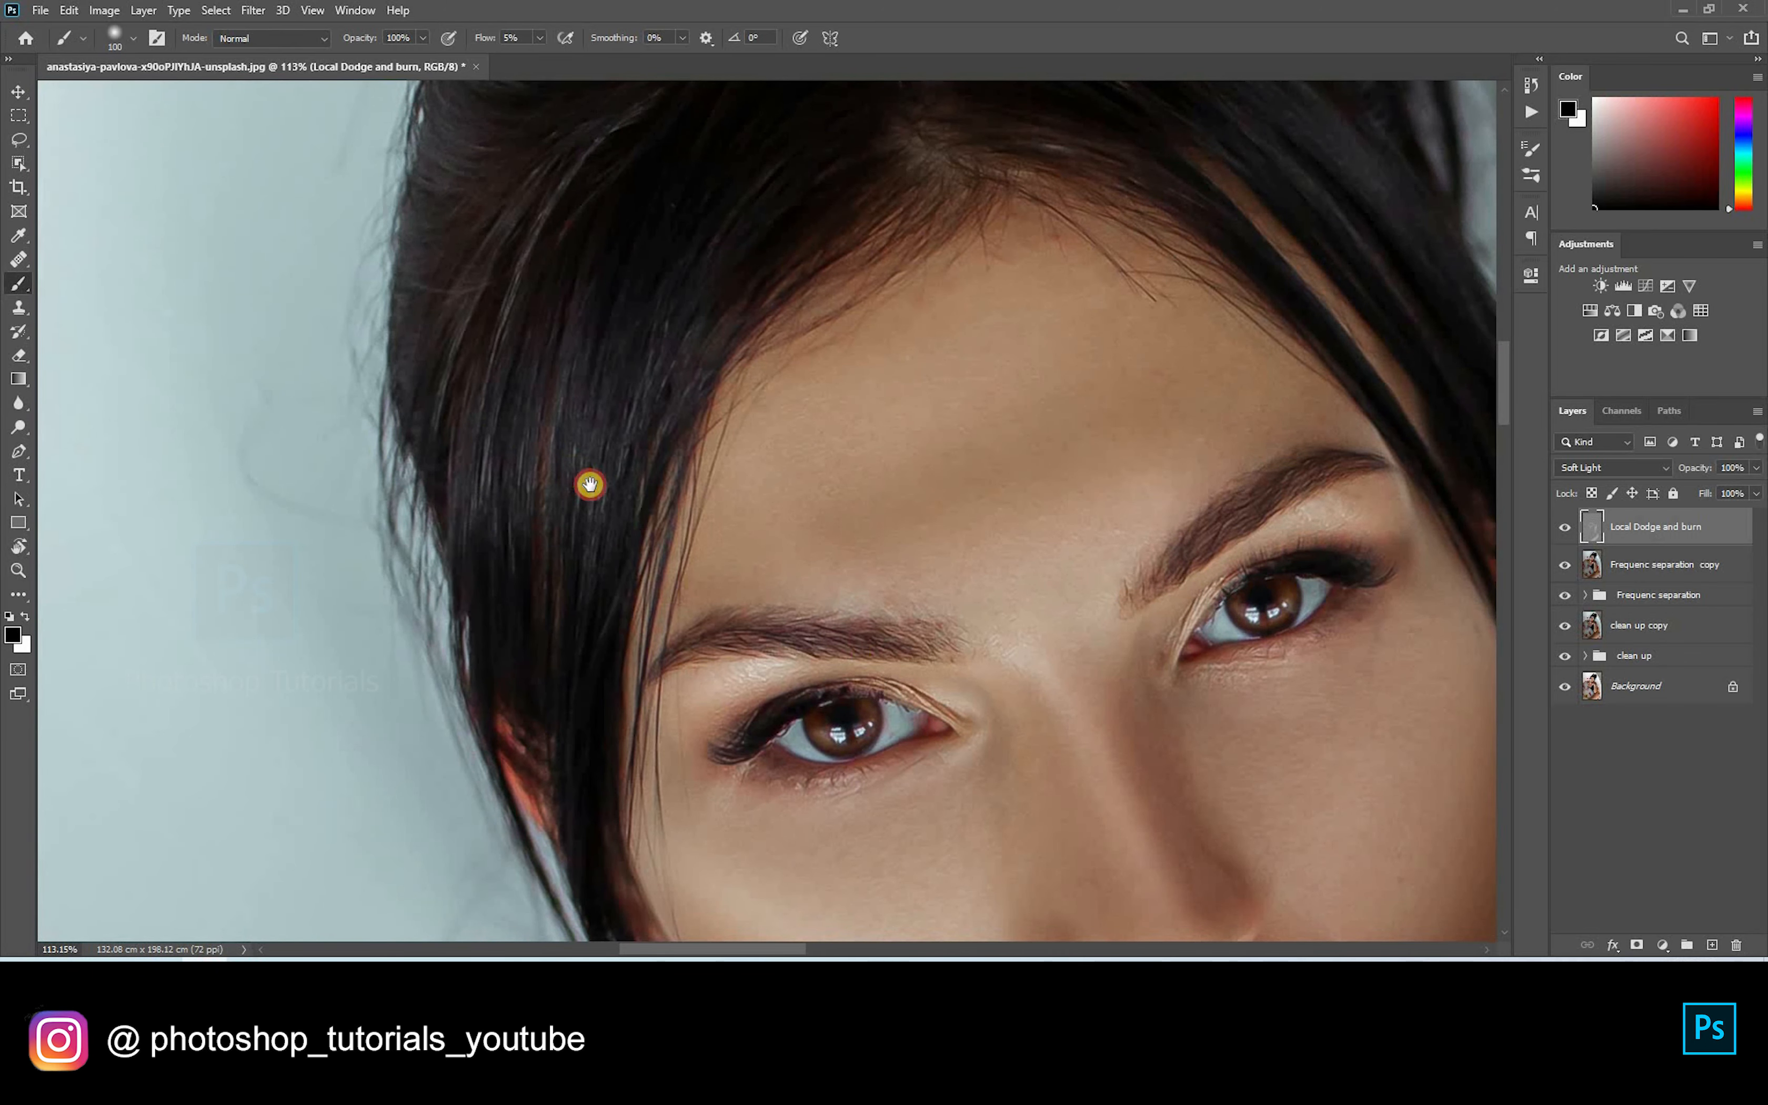
# Step: Darken the sides of the nose from the inner eye corner down to the nostril with the brush between 30 and 40
pyautogui.moveTo(819, 581); pyautogui.dragTo(567, 441)
pyautogui.moveTo(873, 564); pyautogui.dragTo(839, 516)
pyautogui.press('[')
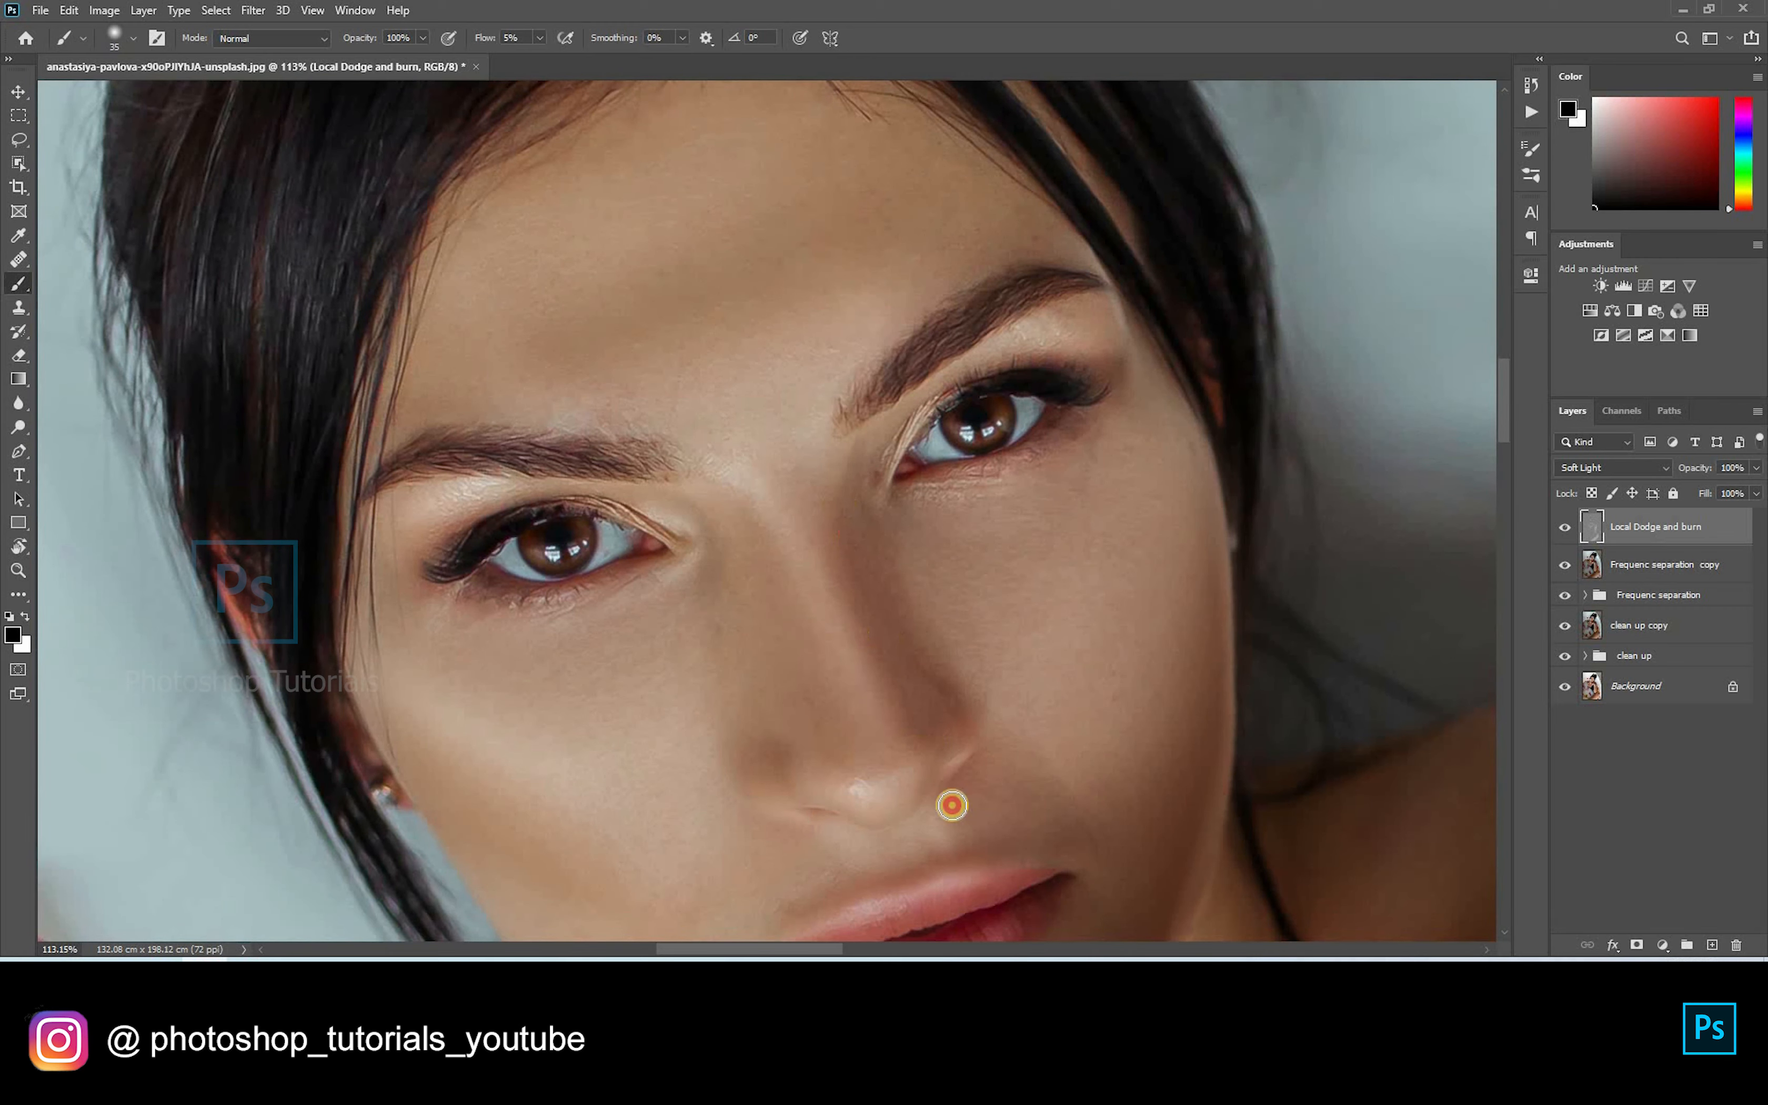
pyautogui.click(772, 535)
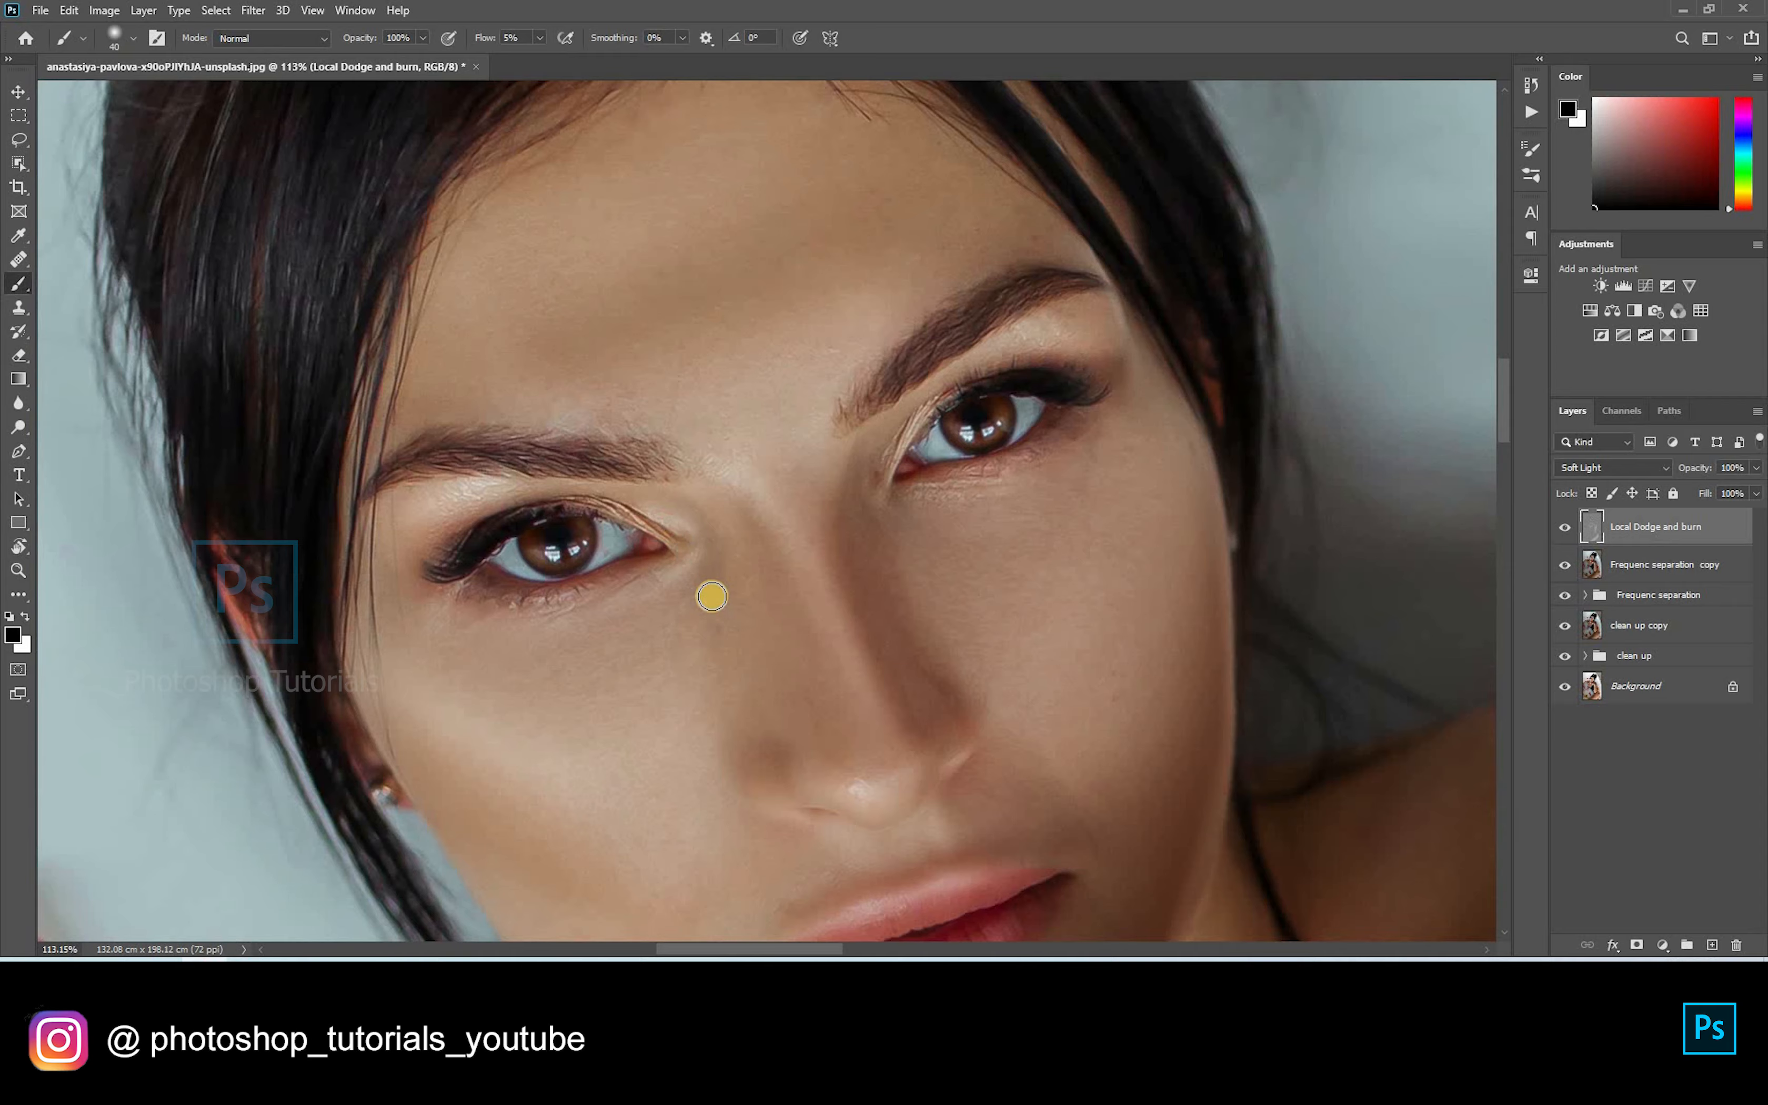
pyautogui.moveTo(754, 783); pyautogui.dragTo(660, 604)
pyautogui.moveTo(687, 424); pyautogui.dragTo(741, 578)
pyautogui.press(']')
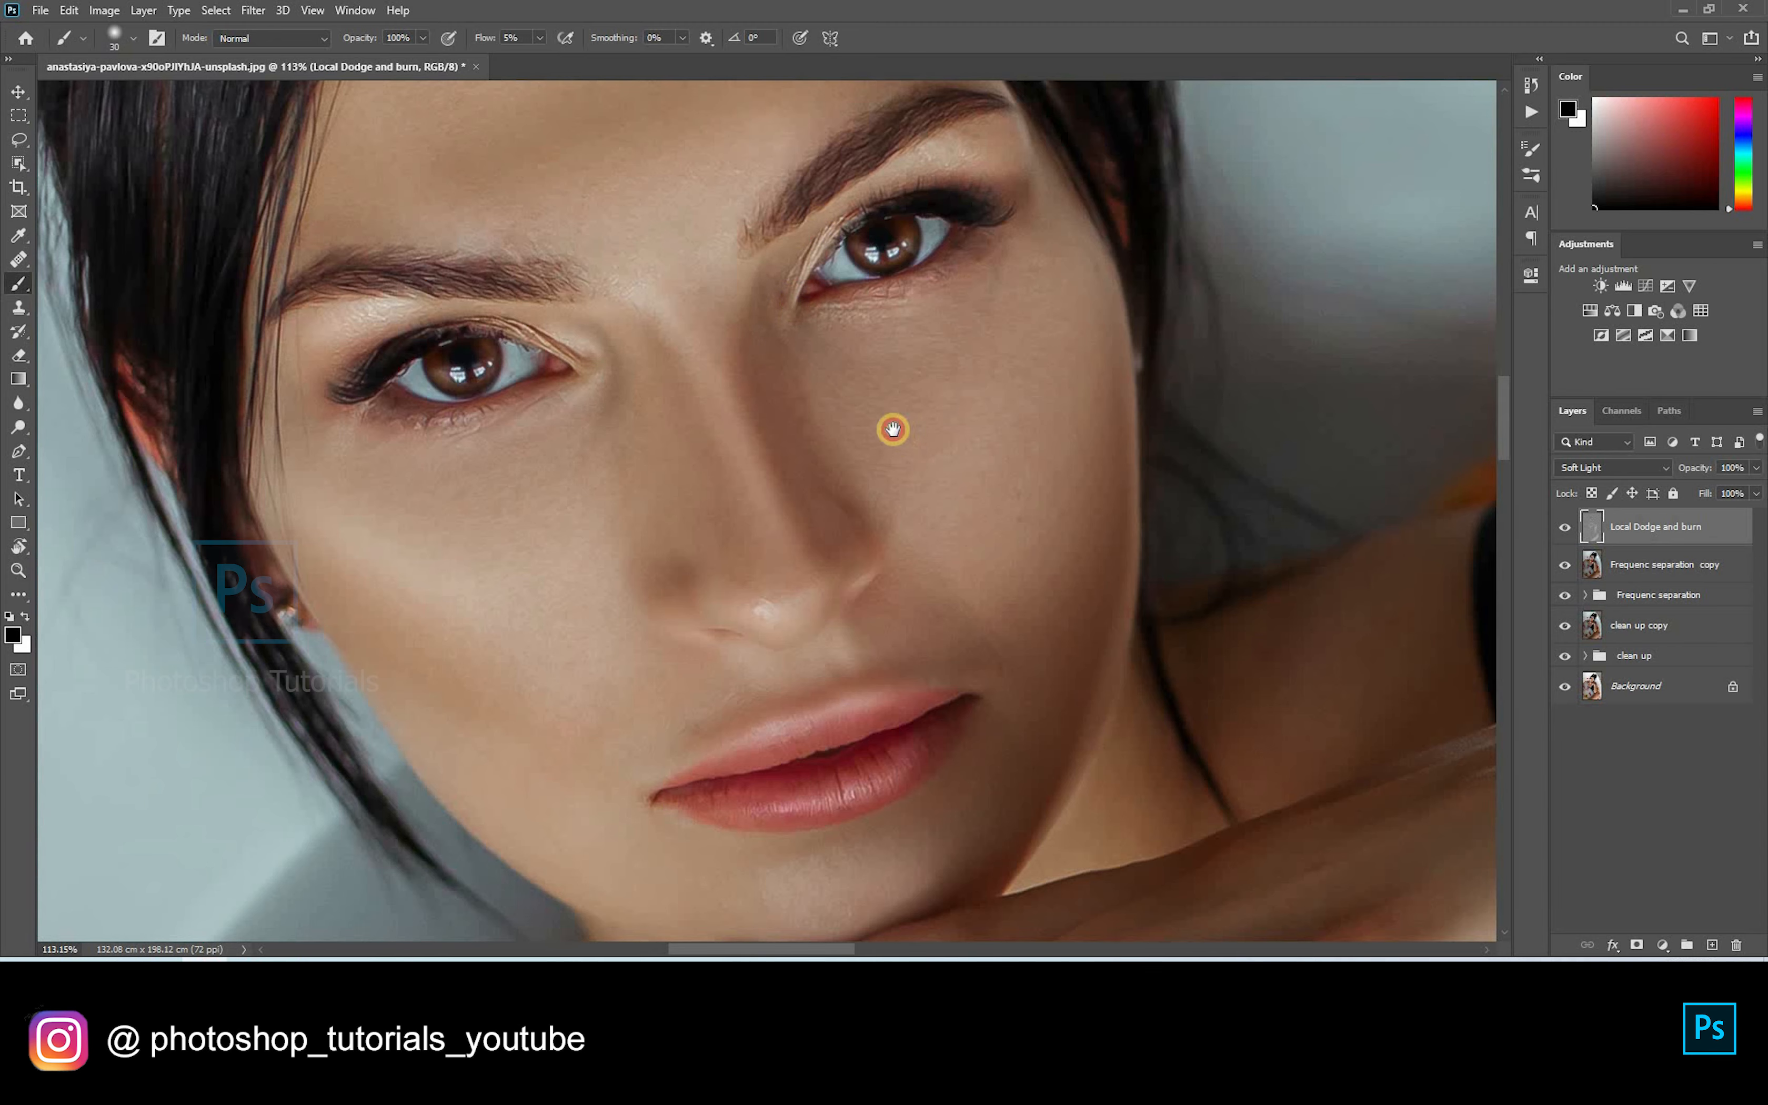
pyautogui.moveTo(893, 428); pyautogui.dragTo(994, 563)
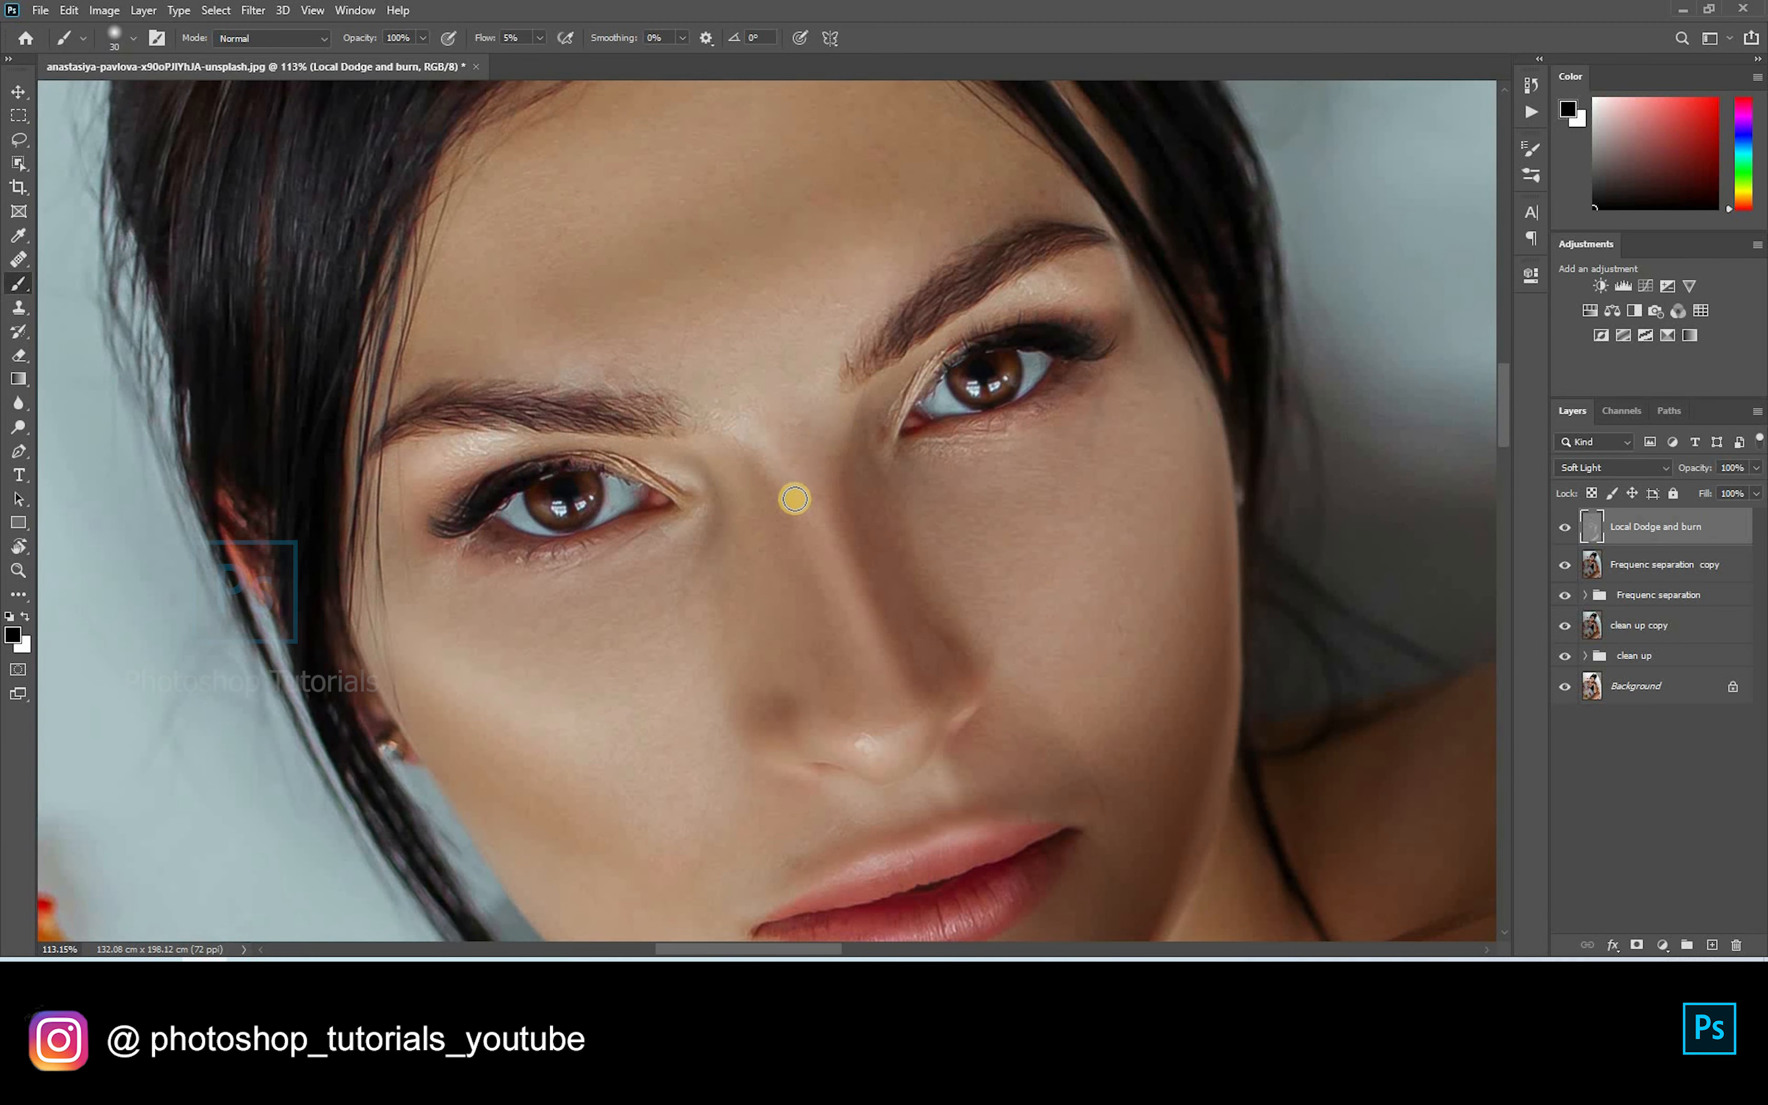
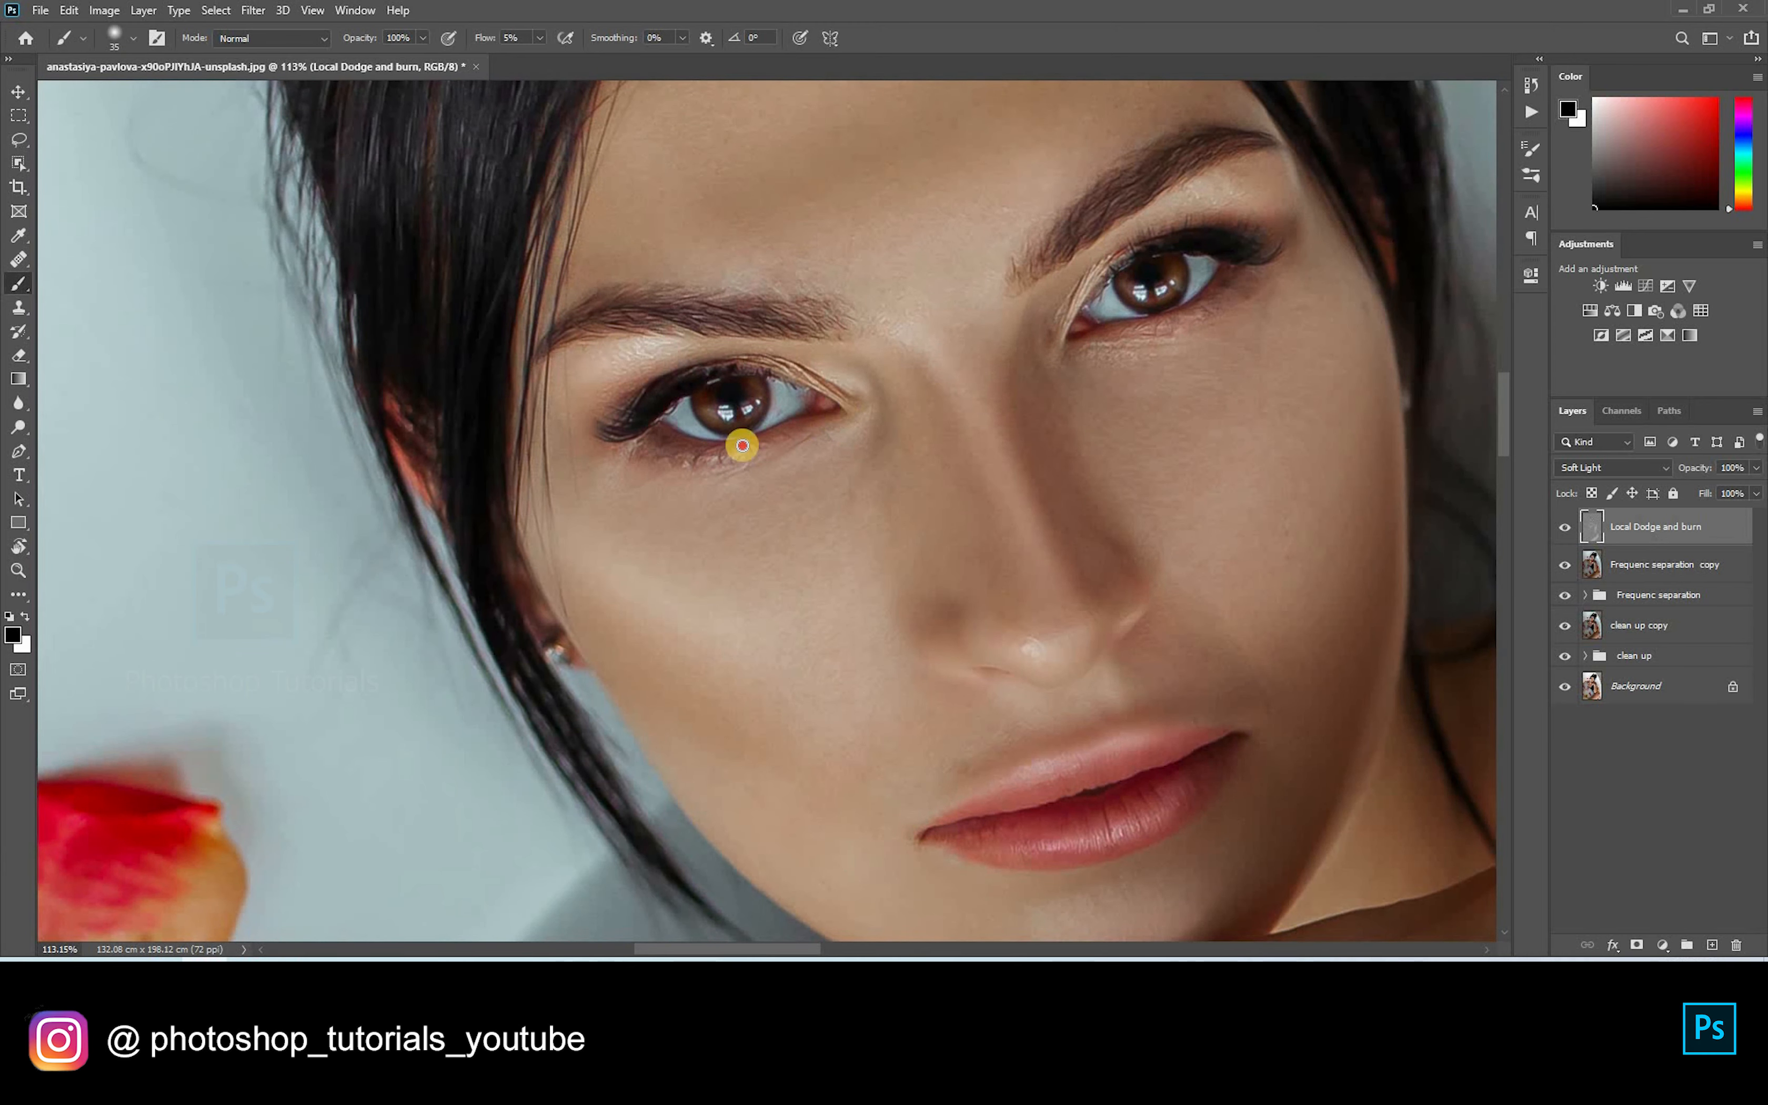
# Step: Darken the lash lines and lid crease of the eye beneath the shaded eyebrow with the brush between 25 and 35
pyautogui.press('[')
pyautogui.press(']')
pyautogui.click(702, 380)
pyautogui.press(']')
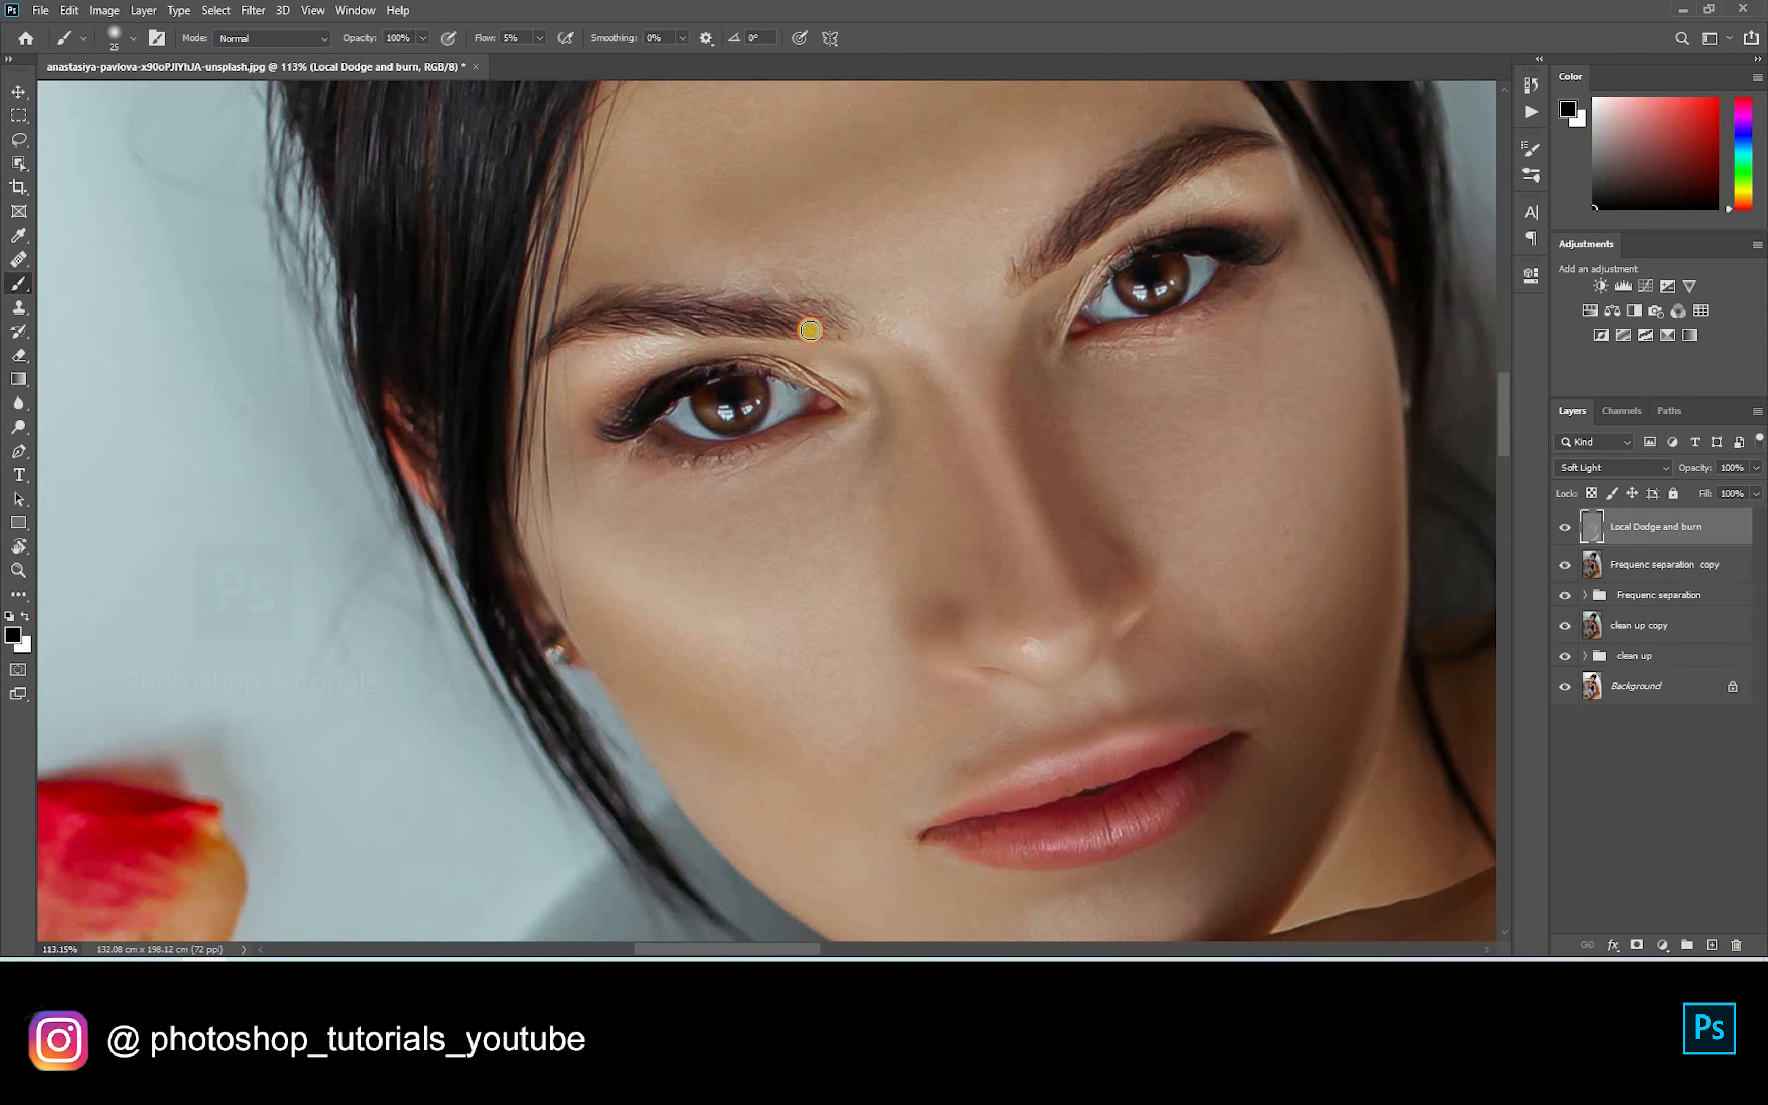
pyautogui.moveTo(810, 331); pyautogui.dragTo(653, 245)
# Step: Enlarge the brush to 90 and darken the cheek between the mouth corner and the jaw on the tattooed-shoulder side
pyautogui.press(']')
pyautogui.press(']')
pyautogui.press(']')
pyautogui.press(']')
pyautogui.press(']')
pyautogui.press(']')
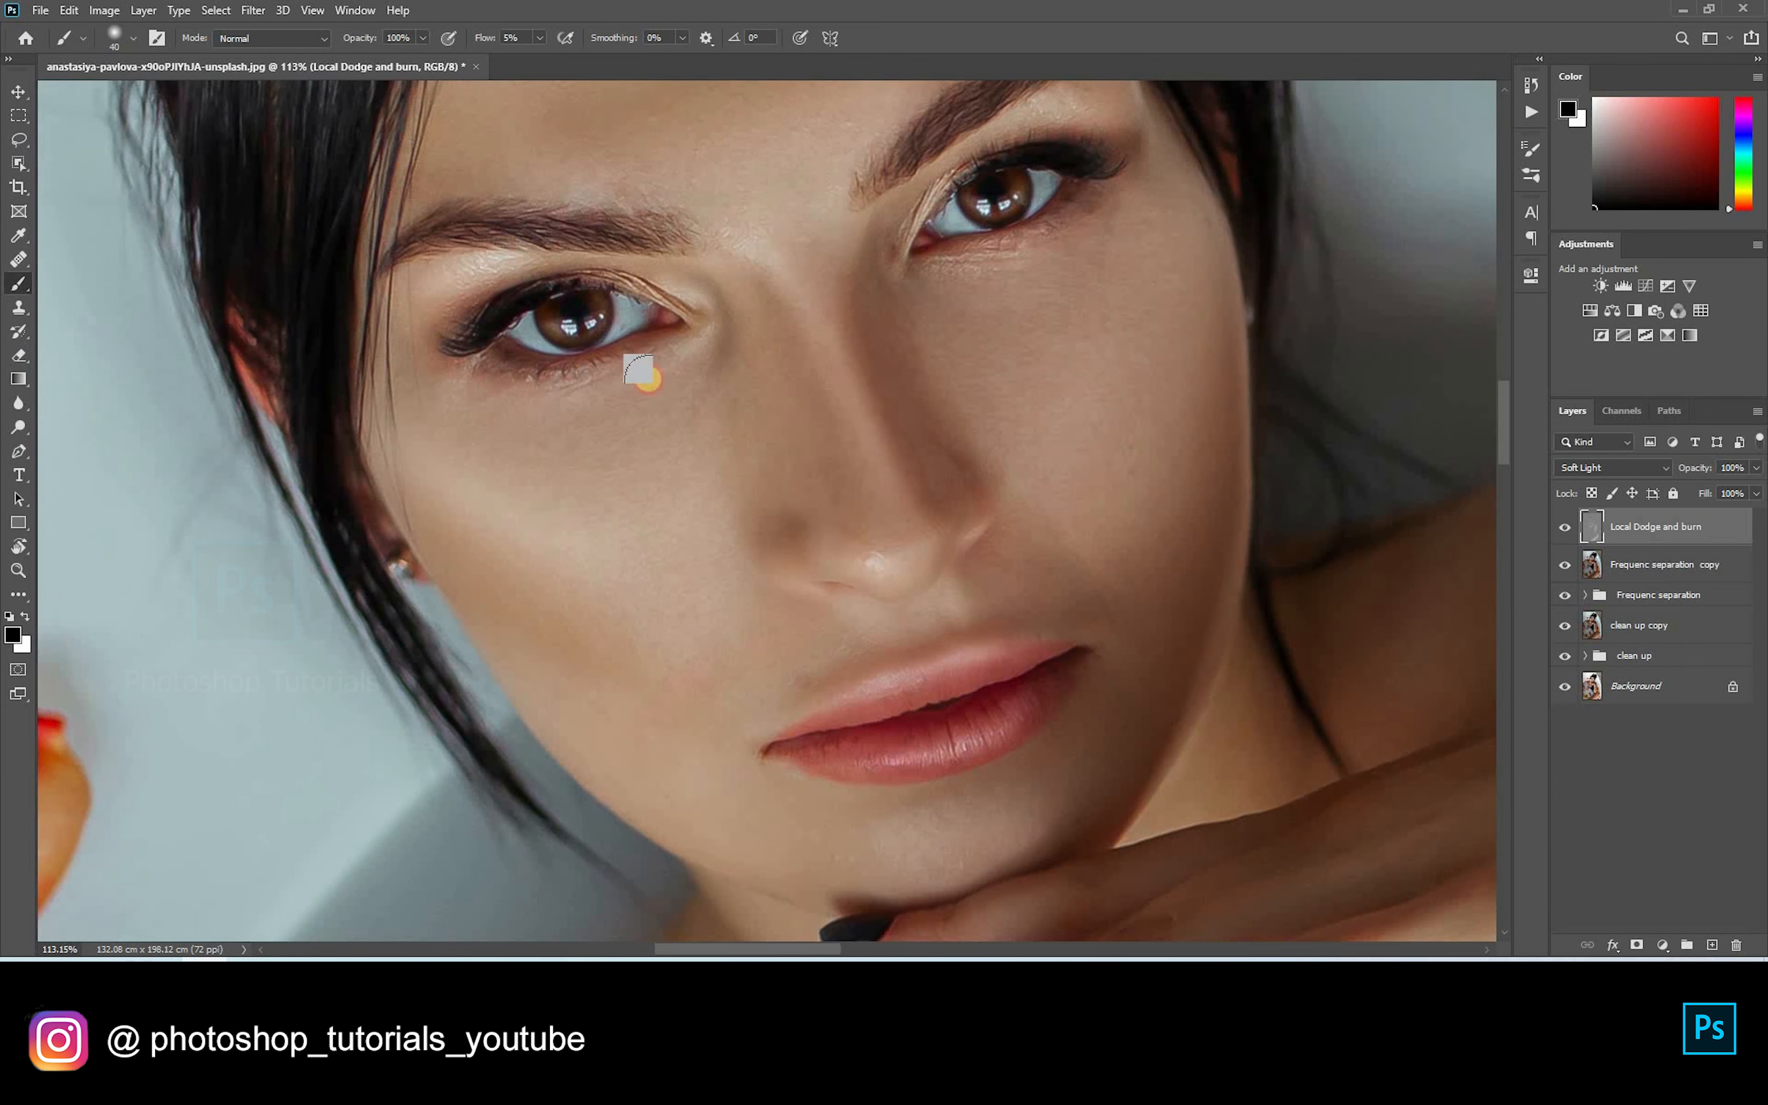
pyautogui.press(']')
pyautogui.press(']')
pyautogui.moveTo(1093, 533); pyautogui.dragTo(1025, 663)
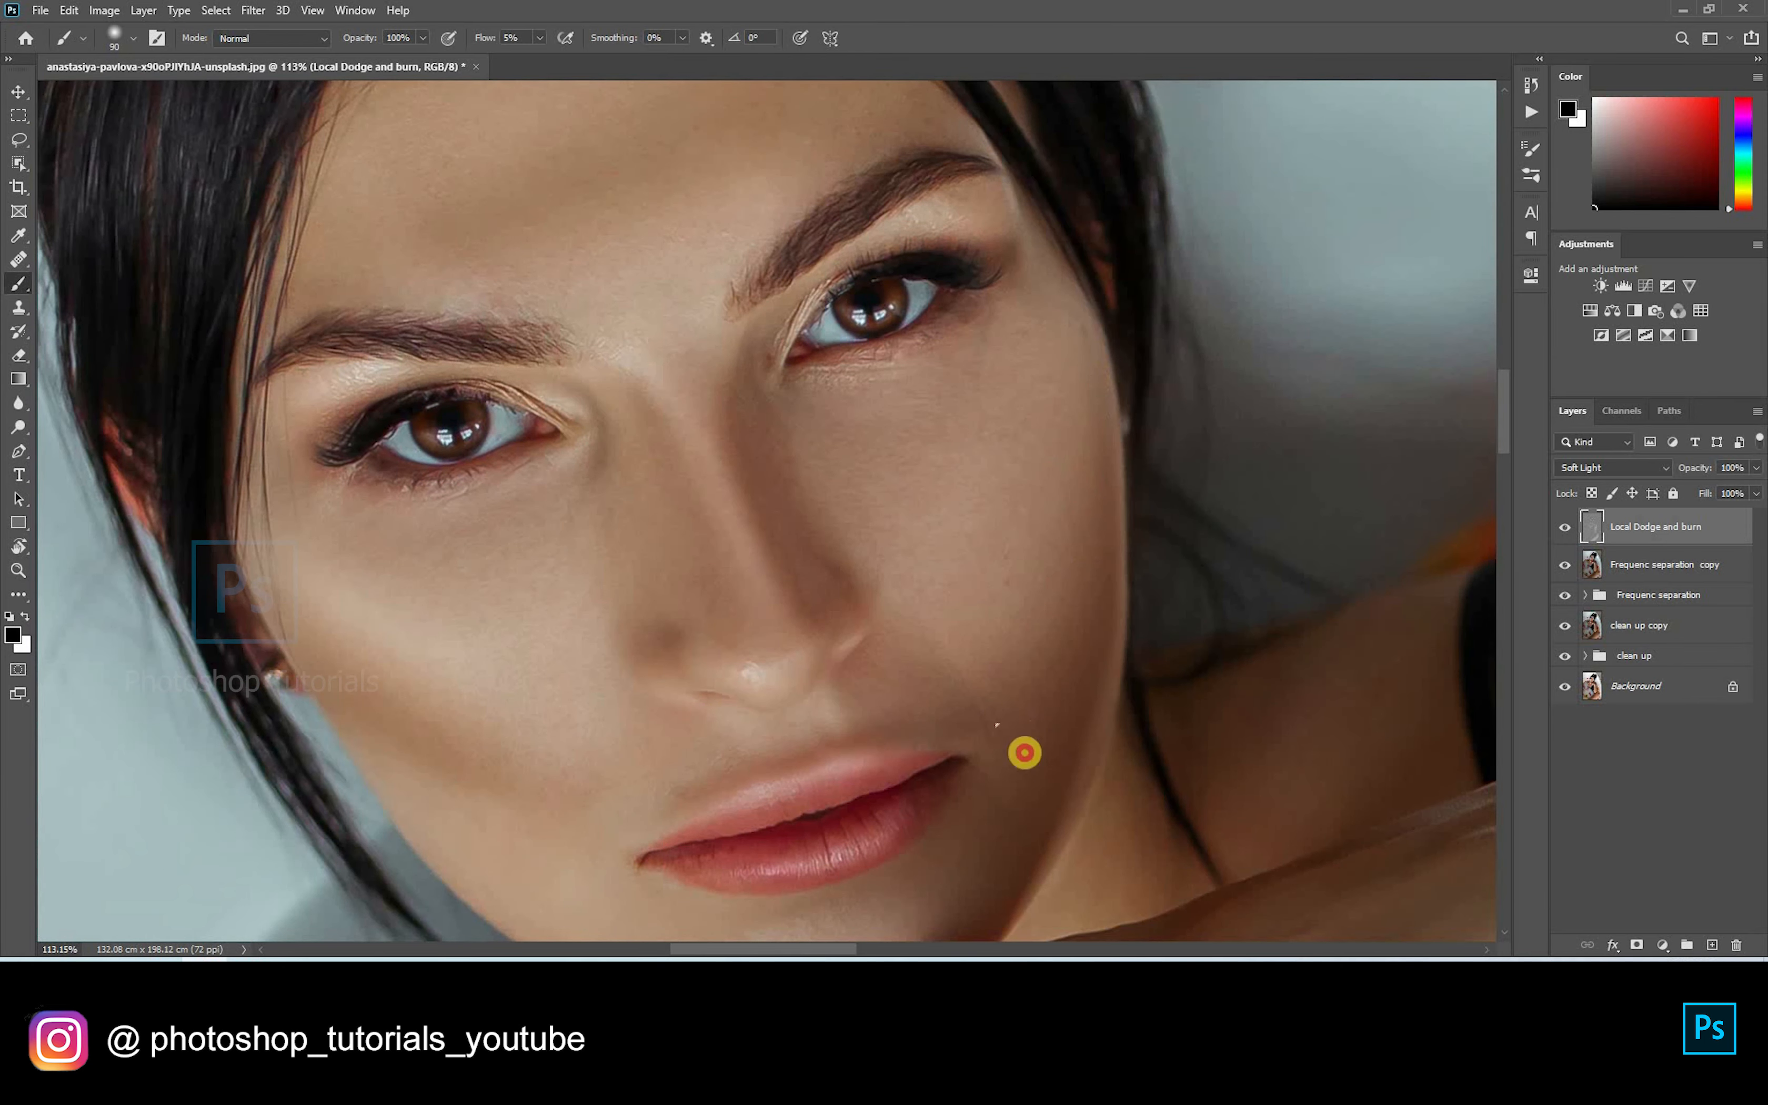
pyautogui.moveTo(896, 547)
pyautogui.mouseDown()
pyautogui.moveTo(915, 423)
pyautogui.moveTo(898, 422)
pyautogui.mouseUp()
# Step: Darken the lips toward the mouth corner with the brush at 45 and 40
pyautogui.press('[')
pyautogui.press('[')
pyautogui.press('[')
pyautogui.press('[')
pyautogui.press('[')
pyautogui.moveTo(938, 493)
pyautogui.mouseDown()
pyautogui.moveTo(788, 538)
pyautogui.moveTo(746, 524)
pyautogui.mouseUp()
pyautogui.press('[')
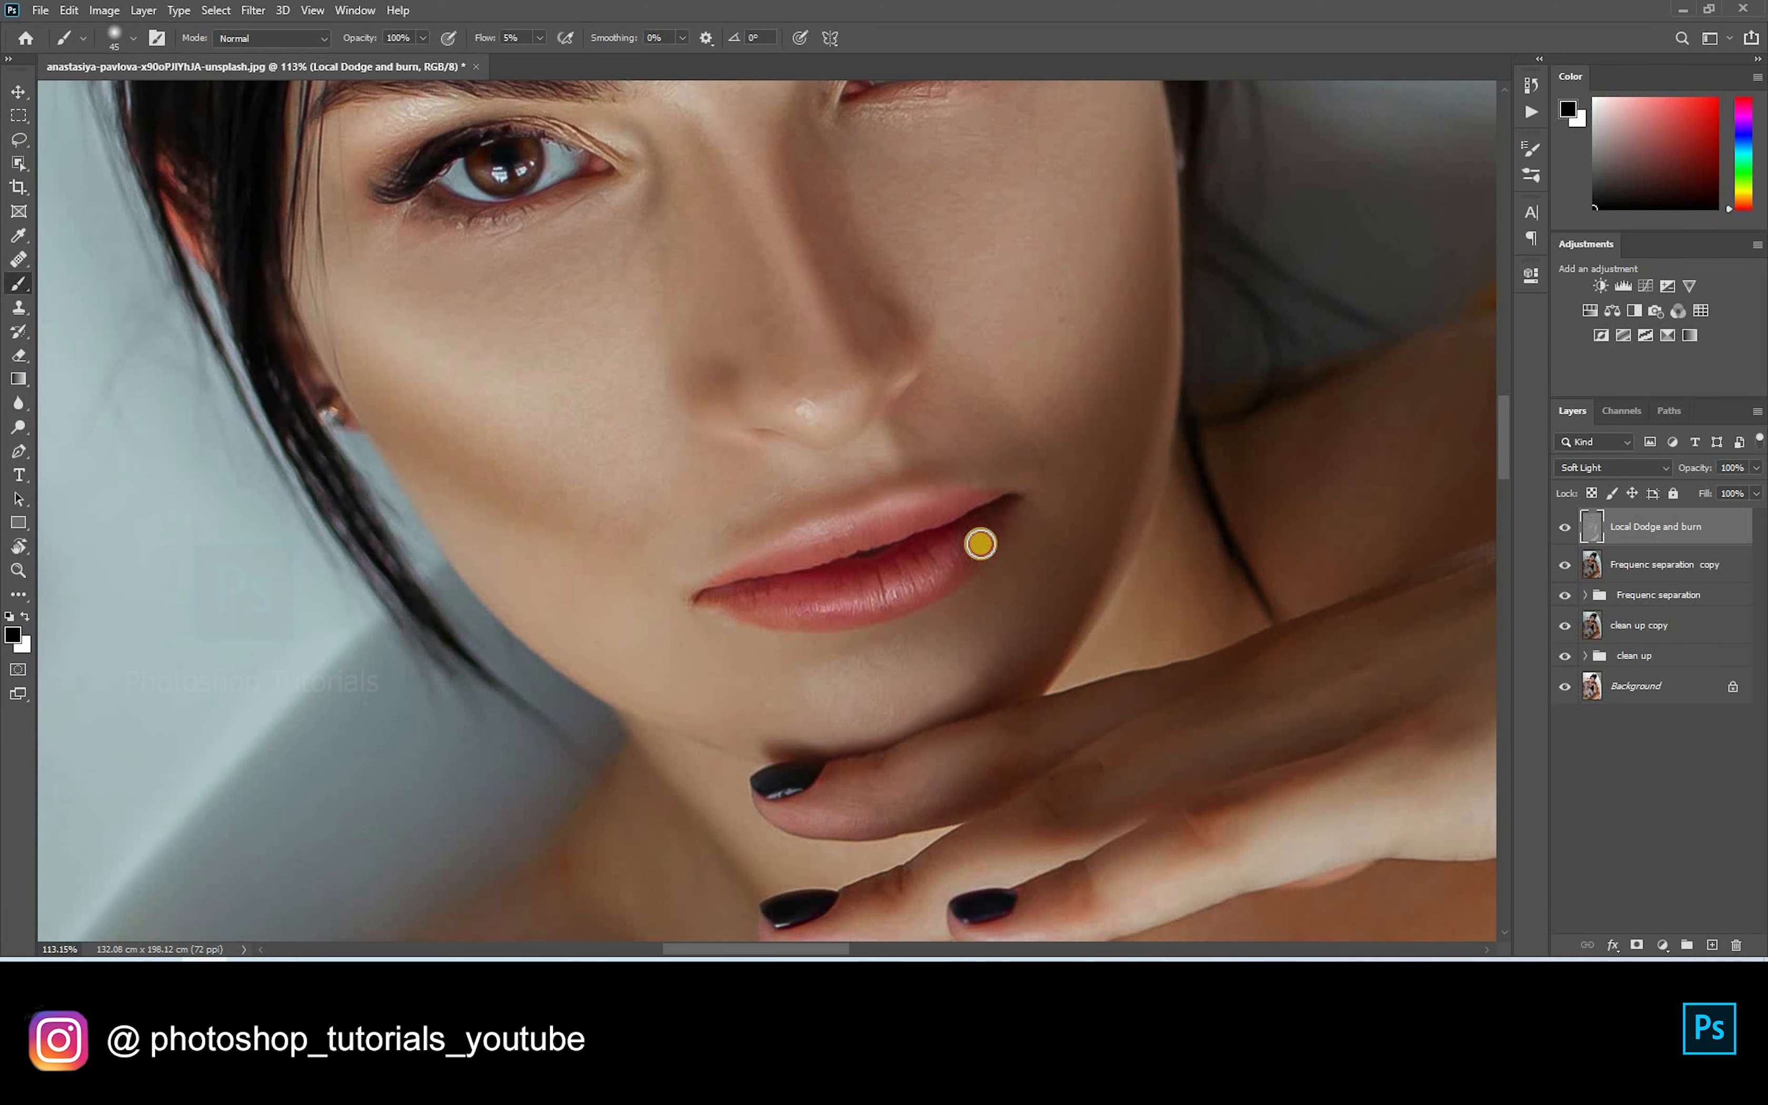
pyautogui.press('[')
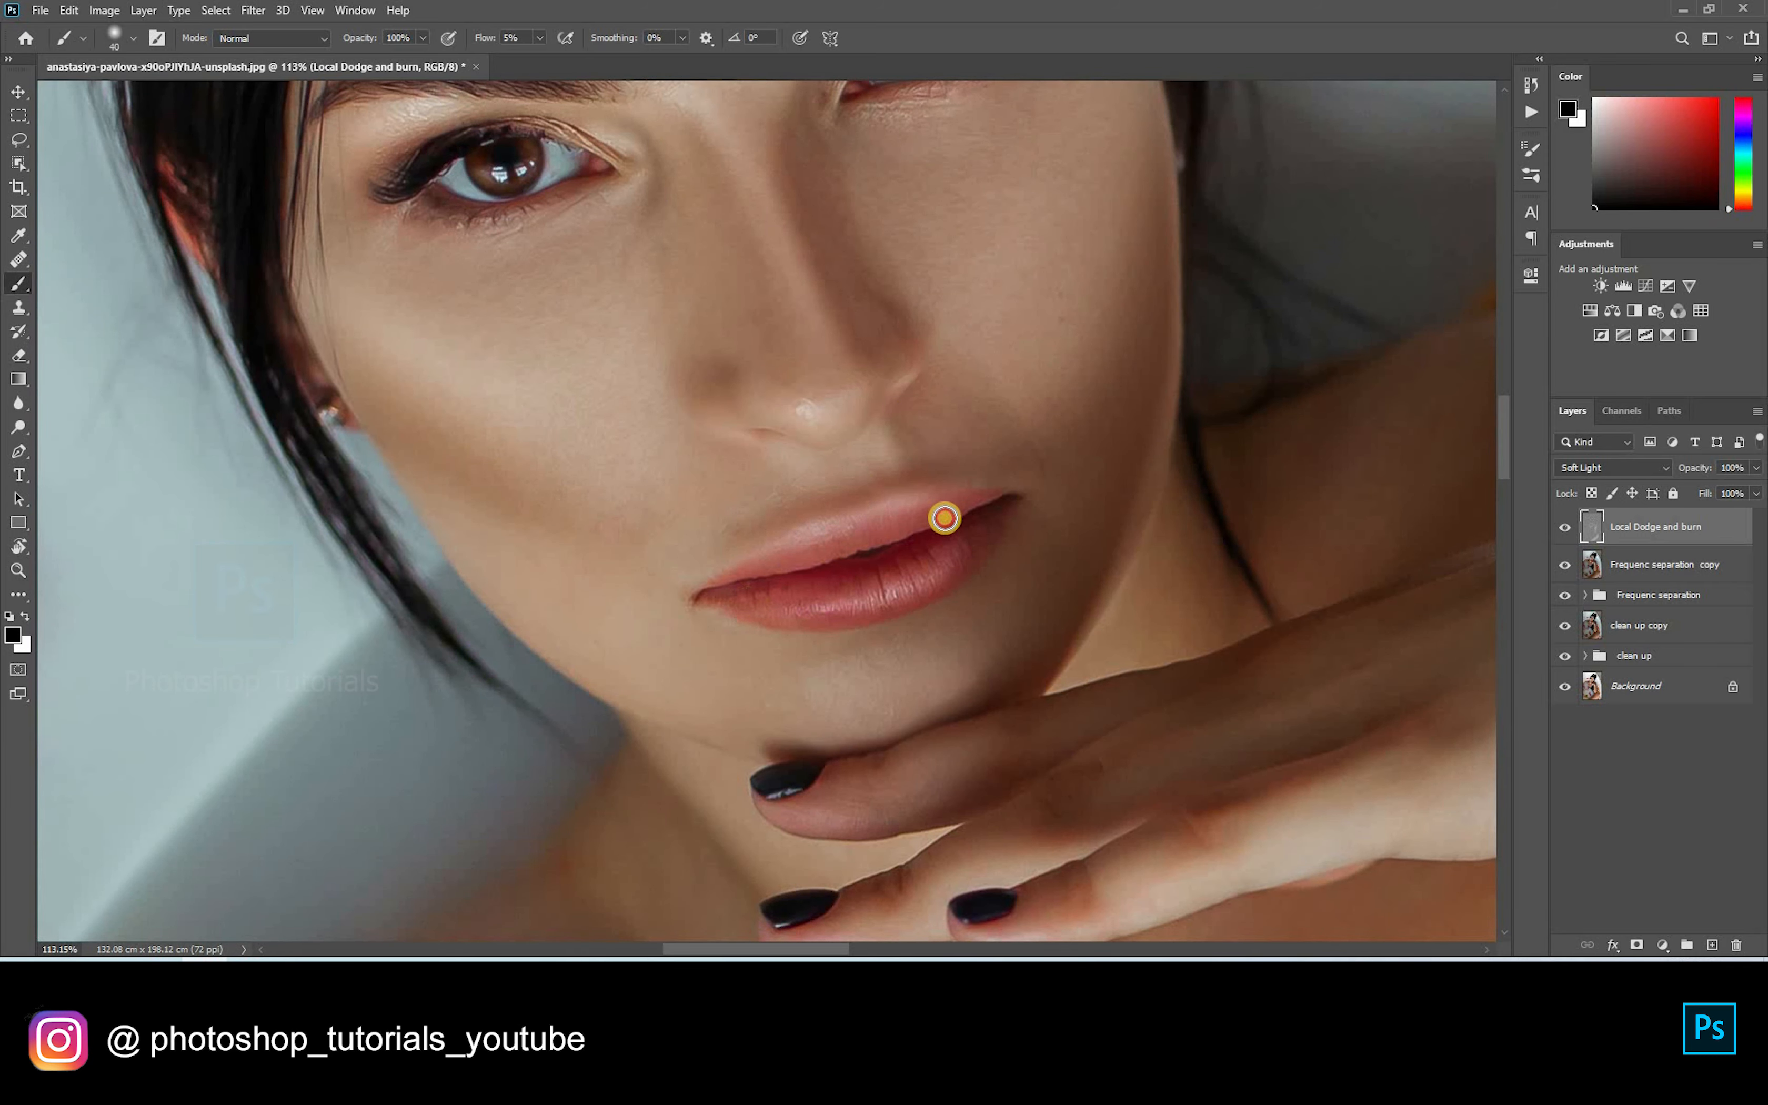
# Step: Darken the skin below the lower lip and beside the mouth corner with the brush at 60
pyautogui.press(']')
pyautogui.press(']')
pyautogui.press(']')
pyautogui.moveTo(1007, 582)
pyautogui.mouseDown()
pyautogui.moveTo(756, 681)
pyautogui.moveTo(770, 740)
pyautogui.moveTo(1004, 637)
pyautogui.mouseUp()
pyautogui.press(']')
pyautogui.press(']')
pyautogui.press(']')
pyautogui.press(']')
pyautogui.press(']')
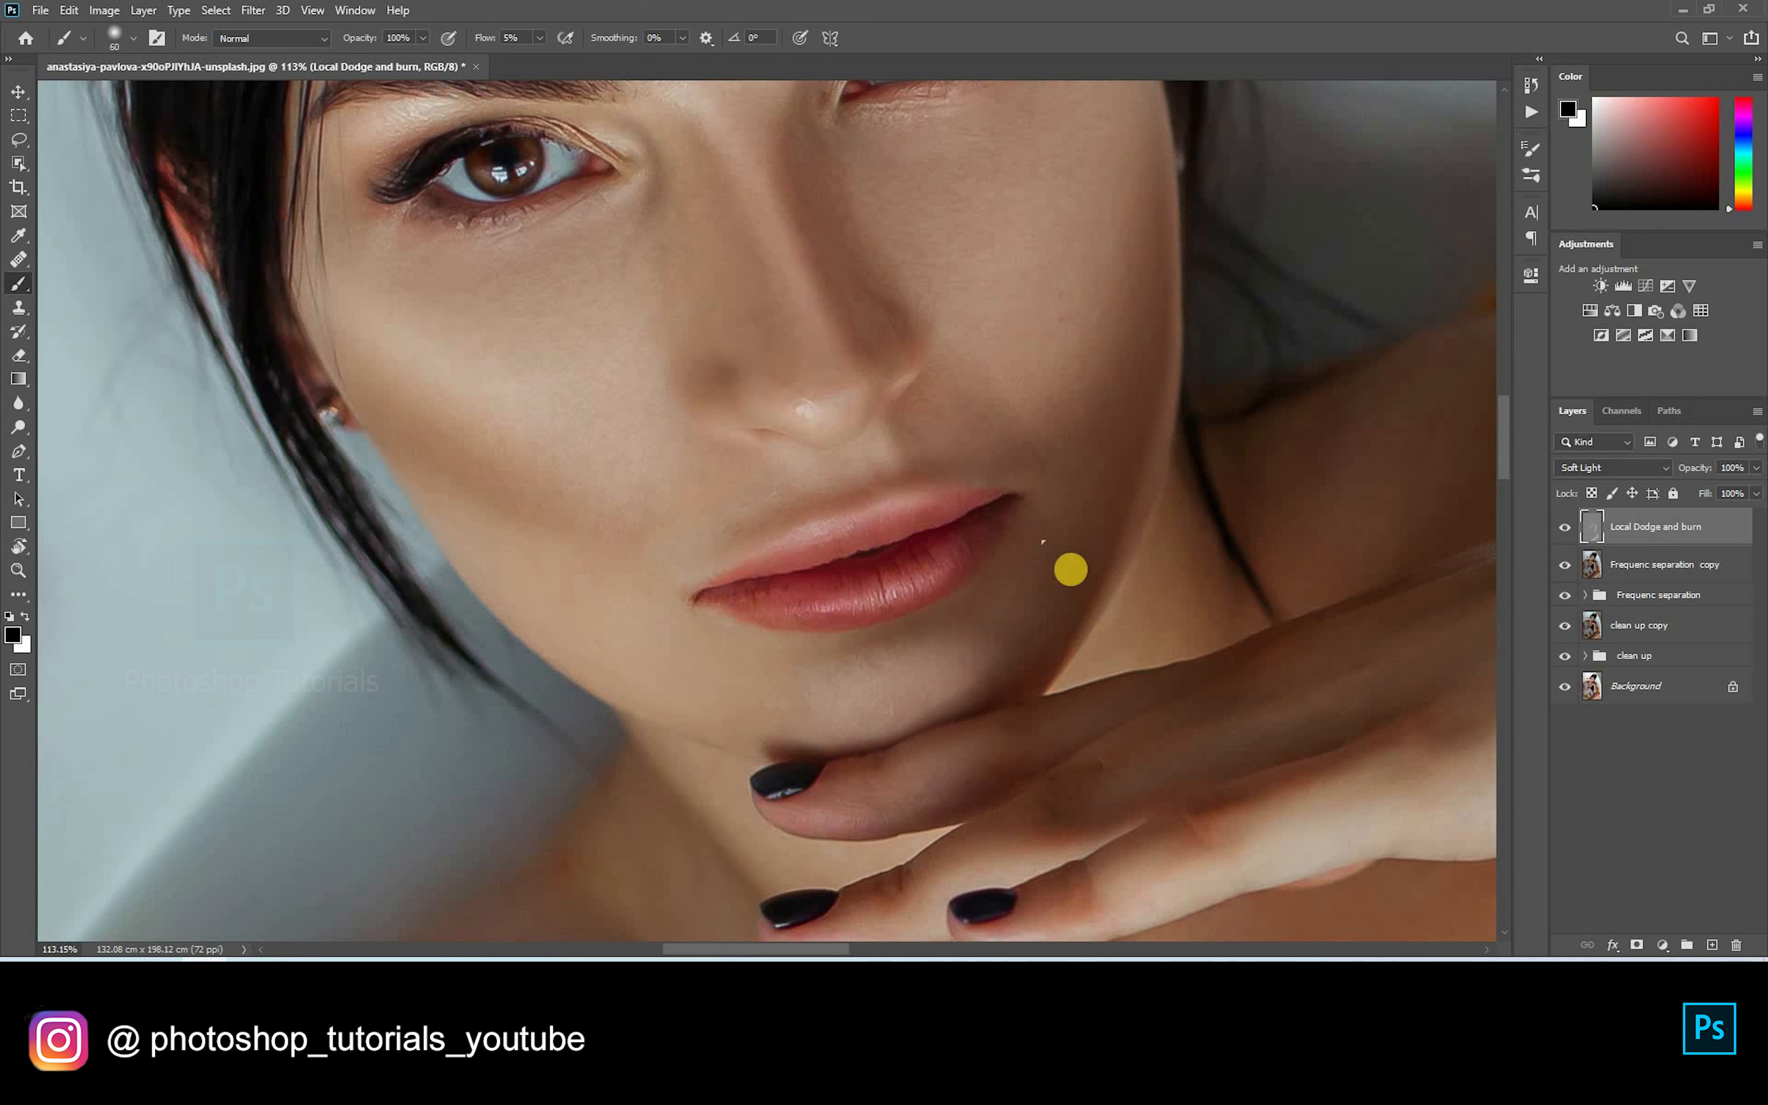
# Step: Deepen the contour under the cheekbone and along the cheek, raising the brush to 90
pyautogui.press('[')
pyautogui.press('[')
pyautogui.press('[')
pyautogui.scroll(3, 955, 560)
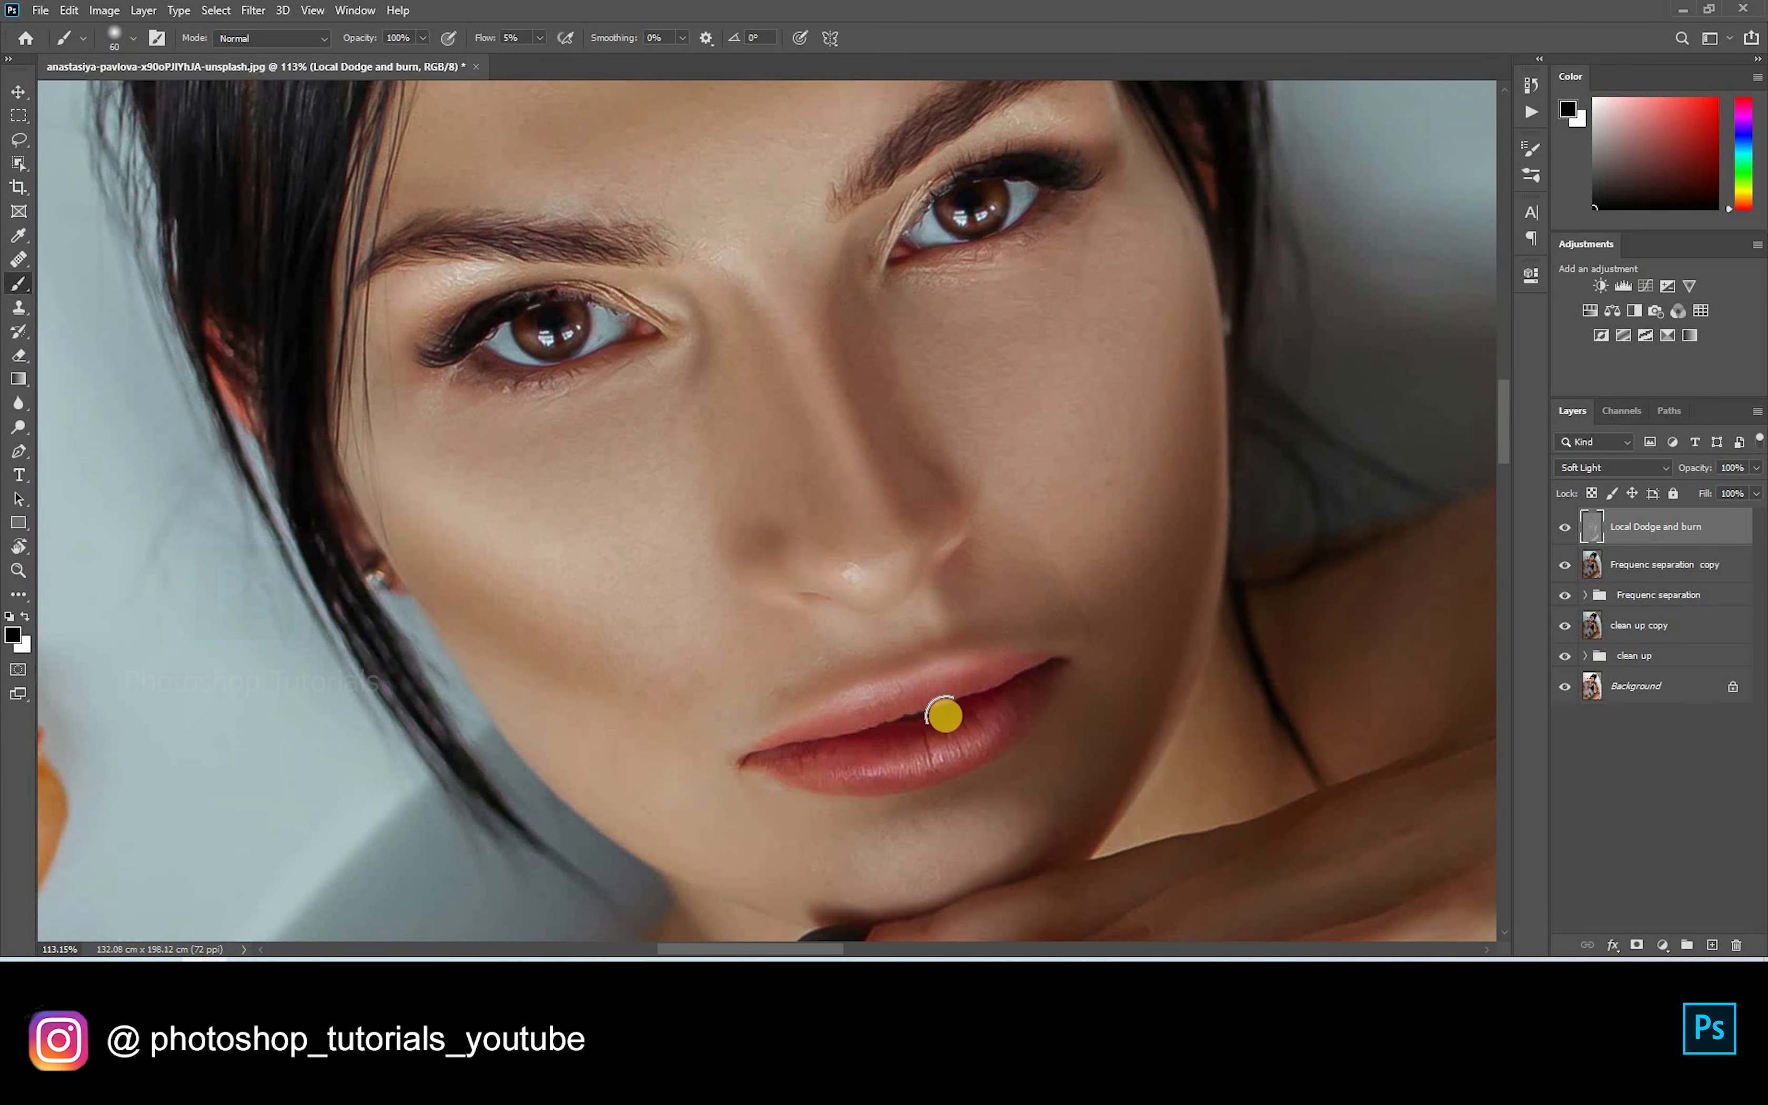
pyautogui.scroll(3, 904, 641)
pyautogui.press('[')
pyautogui.press('[')
pyautogui.moveTo(455, 735); pyautogui.dragTo(631, 541)
pyautogui.press(']')
pyautogui.press(']')
pyautogui.press(']')
pyautogui.press(']')
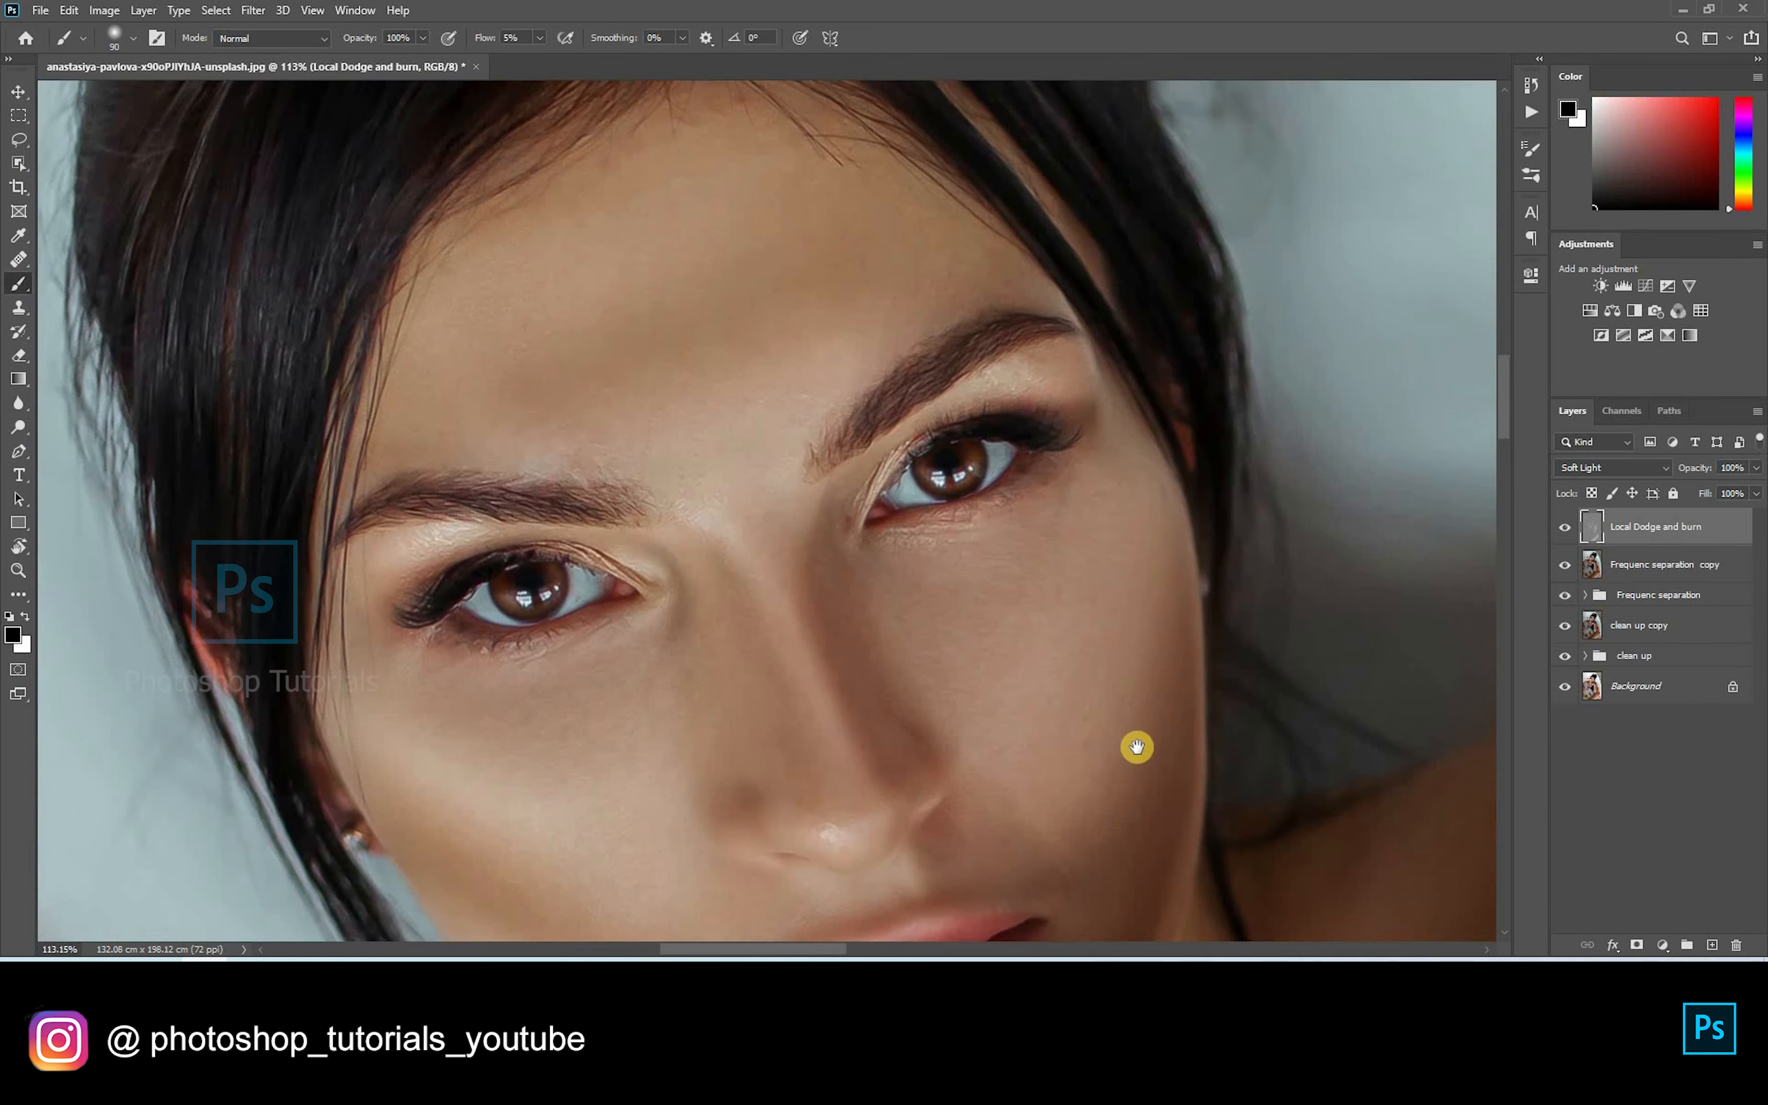
# Step: Darken the forehead and the skin along the hairline, enlarging the brush from 90 to 150
pyautogui.scroll(-5, 1137, 431)
pyautogui.scroll(8, 1096, 643)
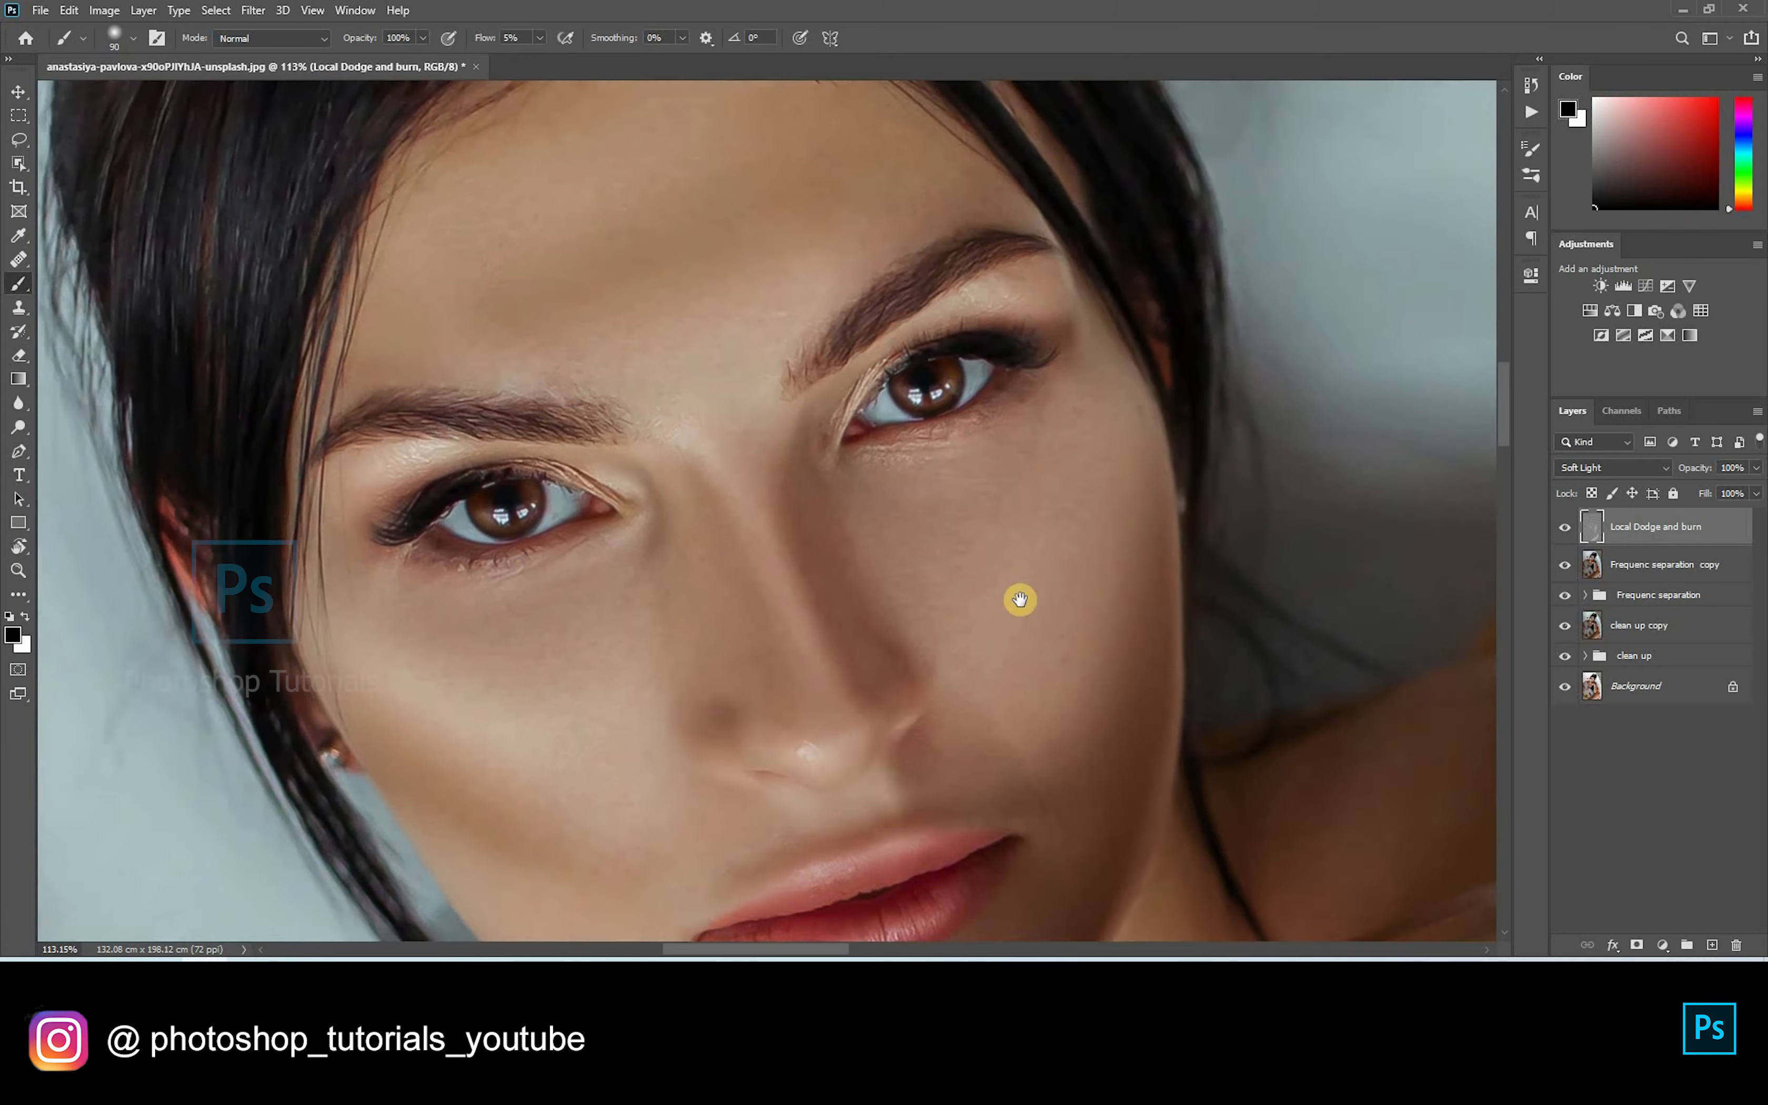
pyautogui.moveTo(766, 330); pyautogui.dragTo(786, 389)
pyautogui.moveTo(870, 335); pyautogui.dragTo(701, 221)
pyautogui.press(']')
pyautogui.press(']')
pyautogui.press(']')
pyautogui.moveTo(770, 276)
pyautogui.mouseDown()
pyautogui.moveTo(617, 411)
pyautogui.moveTo(604, 451)
pyautogui.moveTo(604, 470)
pyautogui.moveTo(638, 387)
pyautogui.moveTo(670, 503)
pyautogui.moveTo(662, 739)
pyautogui.mouseUp()
pyautogui.moveTo(857, 330)
pyautogui.mouseDown()
pyautogui.moveTo(1013, 443)
pyautogui.moveTo(1079, 527)
pyautogui.mouseUp()
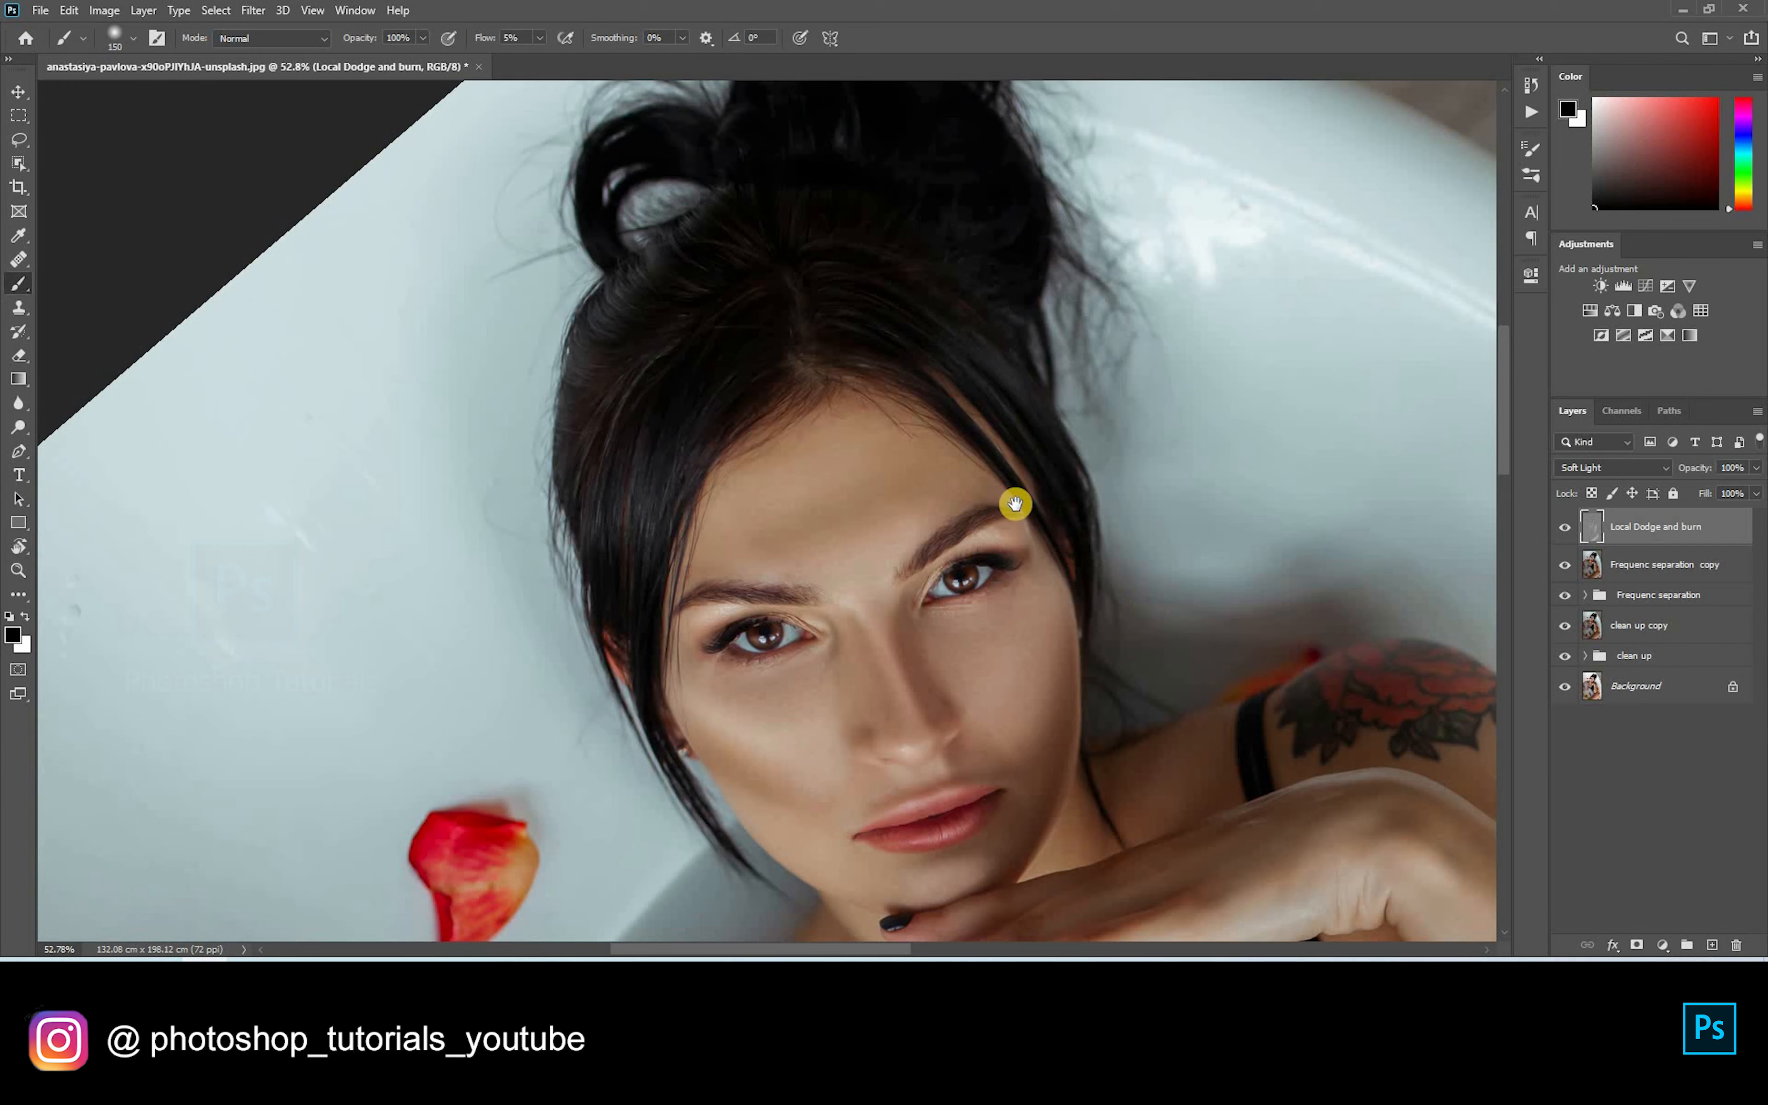
# Step: Darken the back of the wrist and the start of the forearm with the brush reduced to 70
pyautogui.moveTo(1168, 819); pyautogui.dragTo(871, 539)
pyautogui.moveTo(715, 691); pyautogui.dragTo(771, 471)
pyautogui.press('[')
pyautogui.press('[')
pyautogui.press(']')
pyautogui.press('[')
pyautogui.press('[')
pyautogui.moveTo(1039, 308)
pyautogui.mouseDown()
pyautogui.moveTo(1006, 350)
pyautogui.moveTo(1065, 333)
pyautogui.mouseUp()
pyautogui.moveTo(1174, 340)
pyautogui.mouseDown()
pyautogui.moveTo(943, 336)
pyautogui.moveTo(891, 311)
pyautogui.mouseUp()
pyautogui.press(']')
pyautogui.press(']')
pyautogui.moveTo(955, 332); pyautogui.dragTo(973, 331)
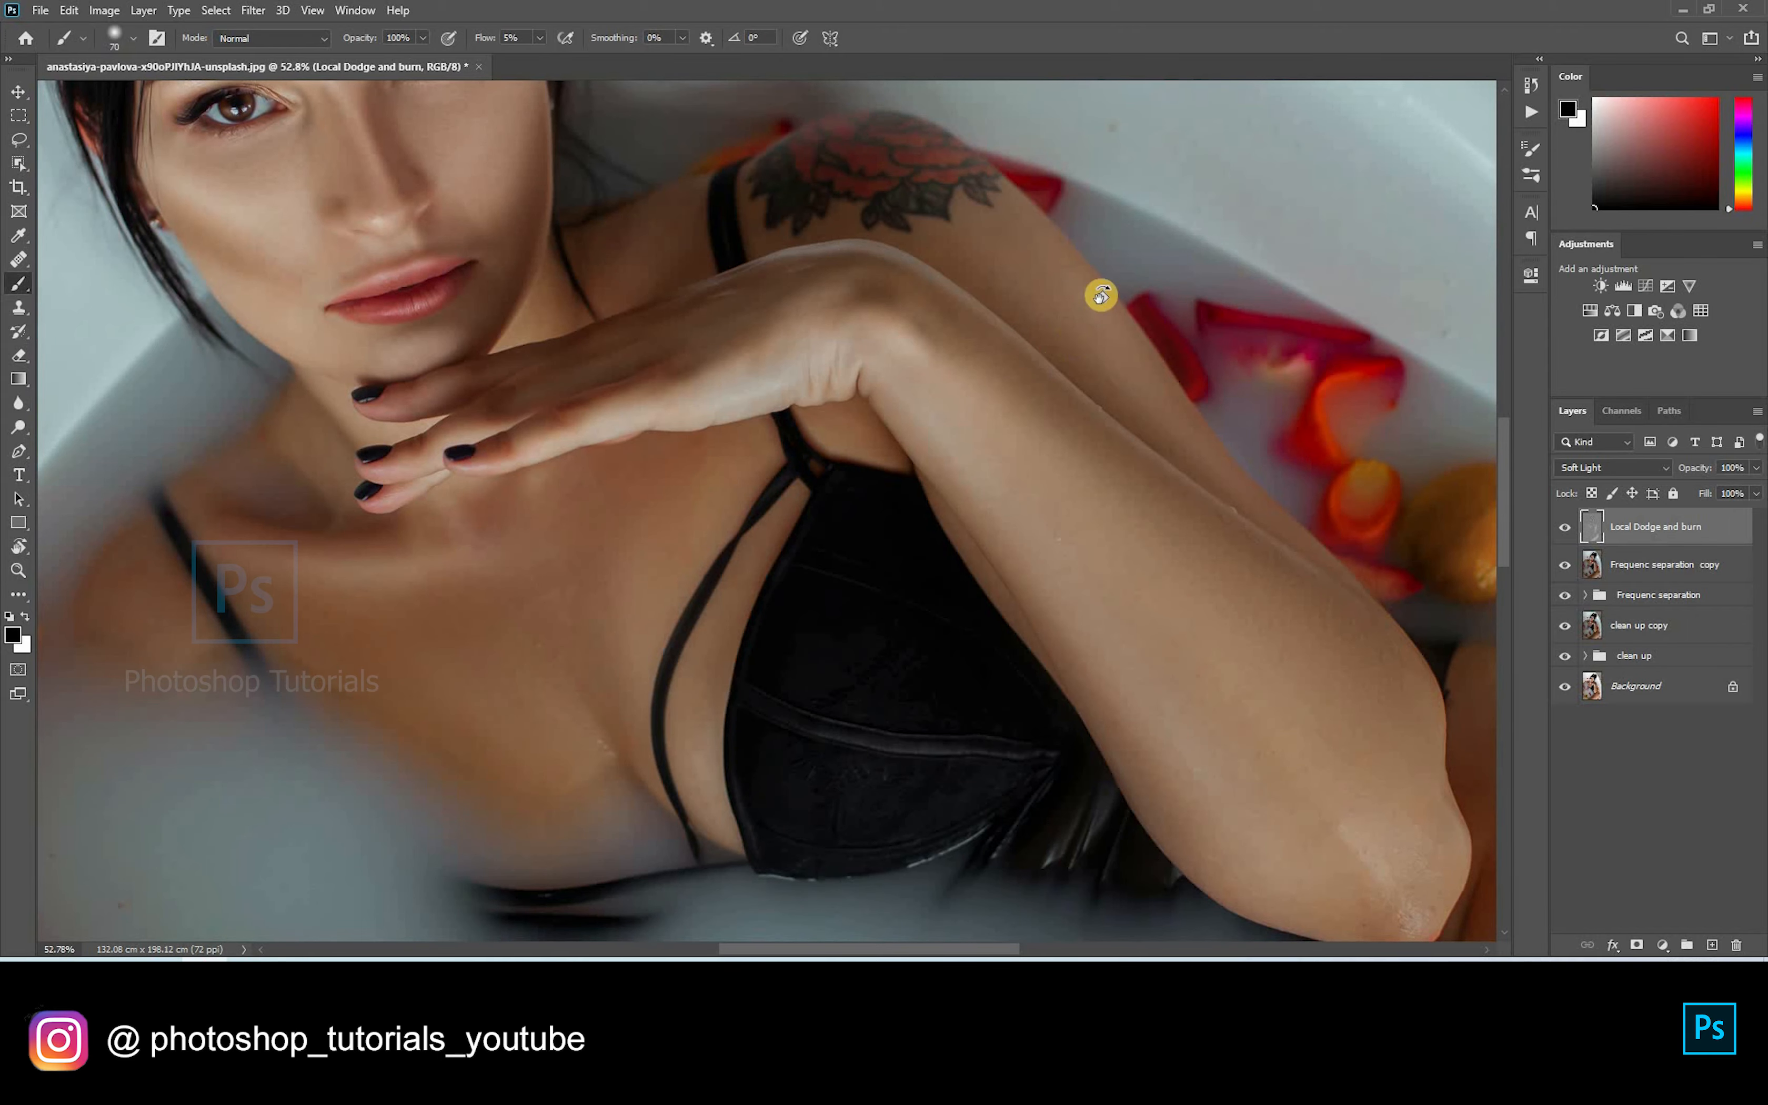
# Step: Rotate the canvas view to -119° and darken the forearm's outer edge from wrist to elbow with the brush at 100 to 175
pyautogui.press('r')
pyautogui.moveTo(812, 272); pyautogui.dragTo(820, 503)
pyautogui.scroll(3, 820, 503)
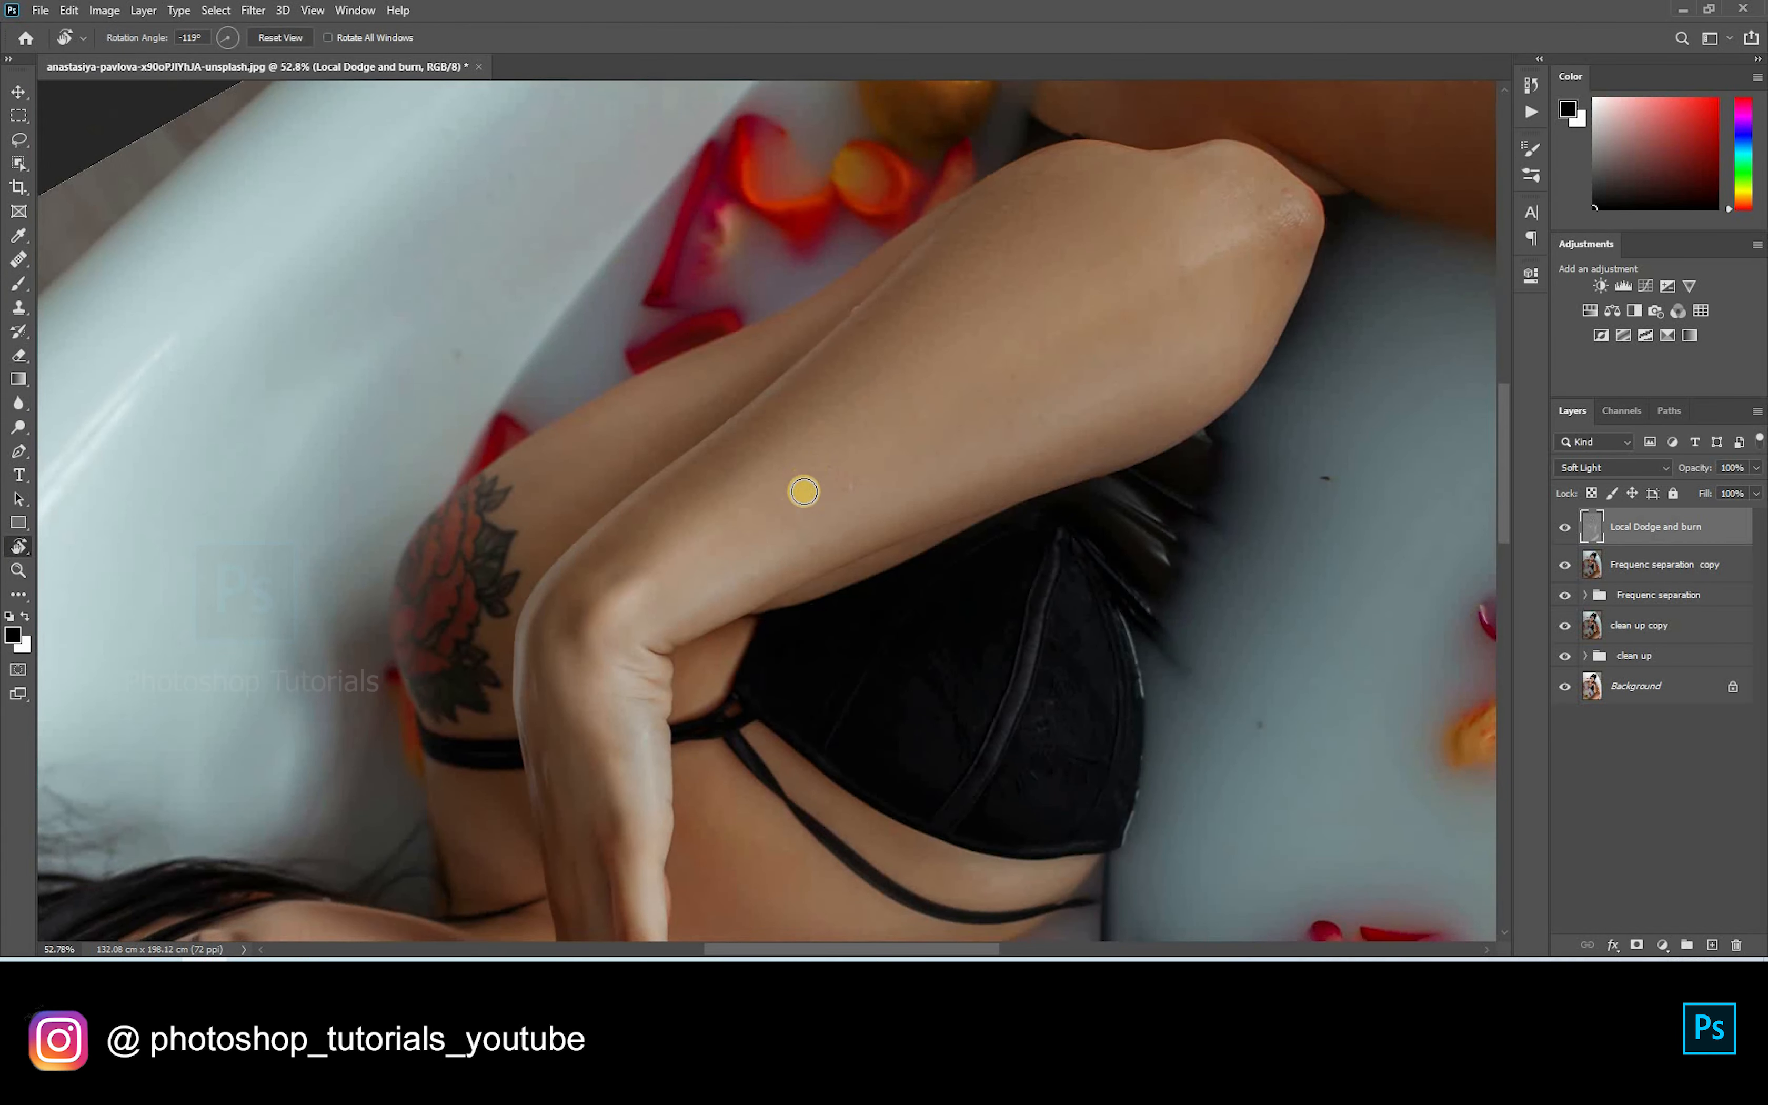
pyautogui.press('b')
pyautogui.moveTo(831, 368); pyautogui.dragTo(924, 272)
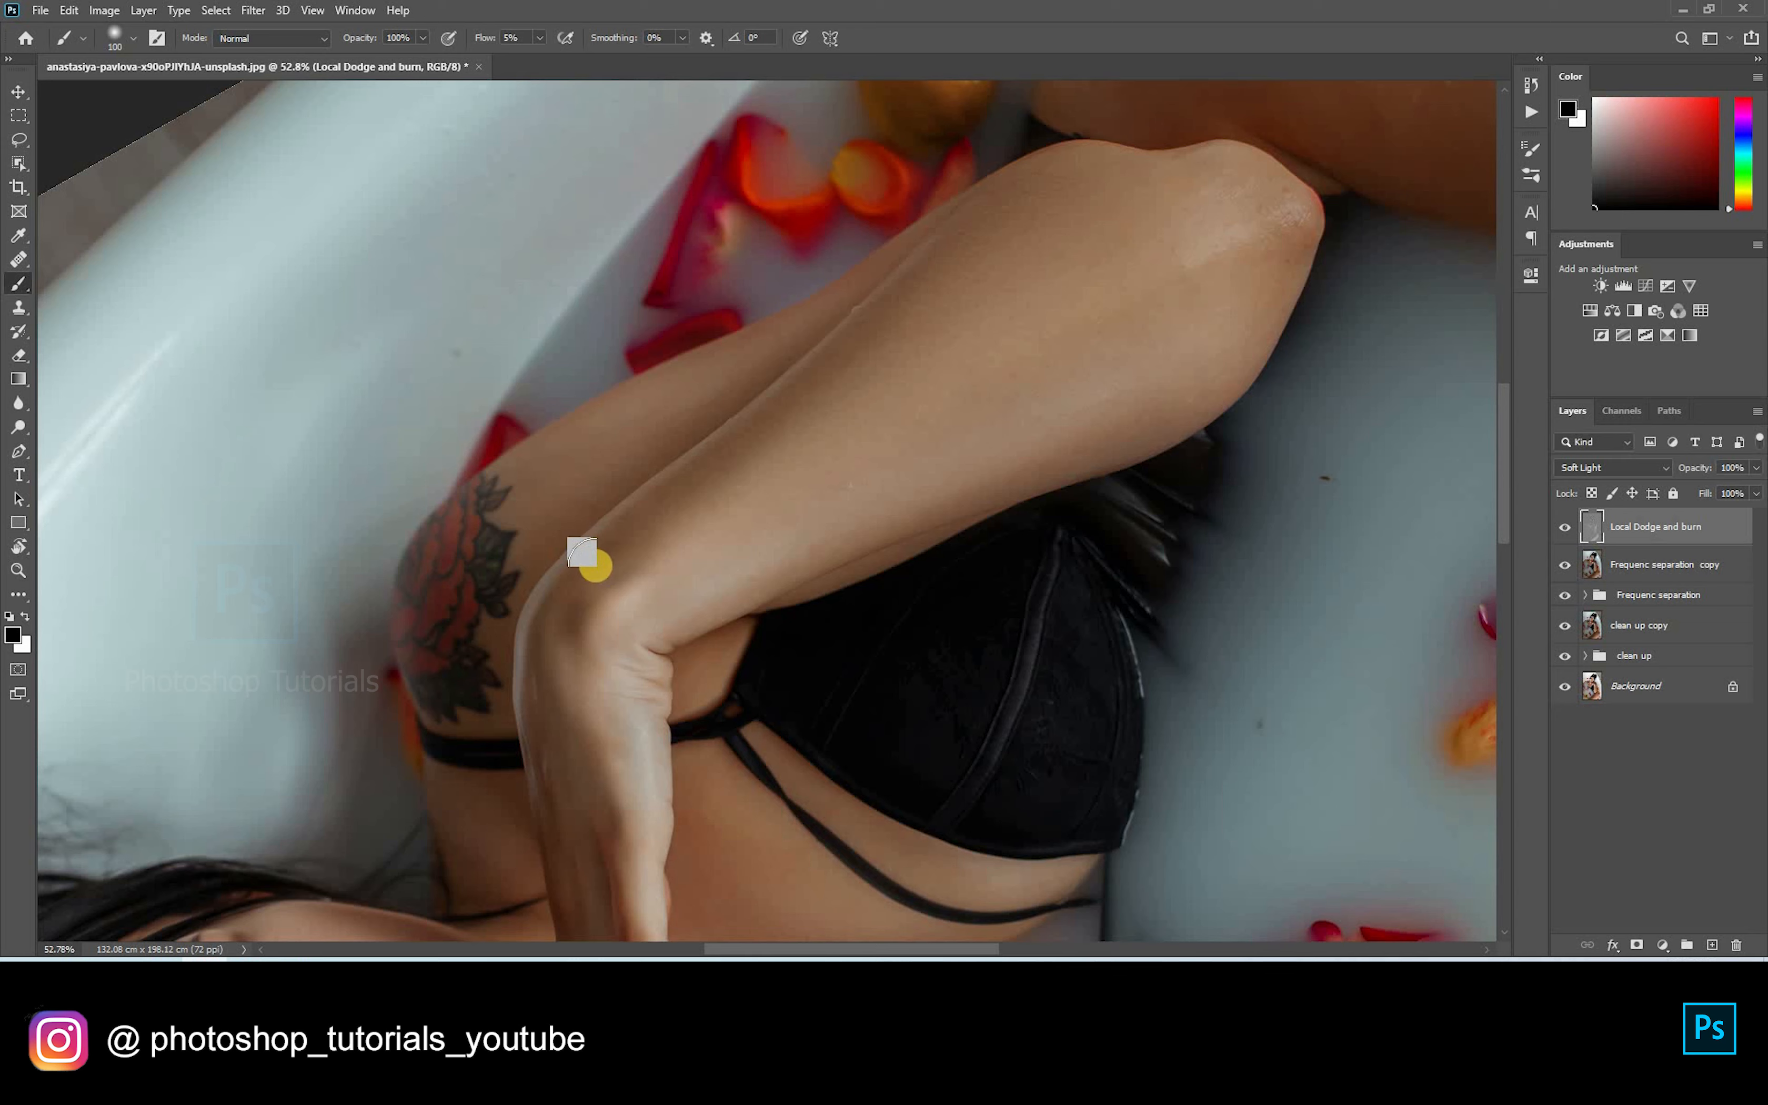
pyautogui.press(']')
pyautogui.press(']')
pyautogui.press(']')
pyautogui.press(']')
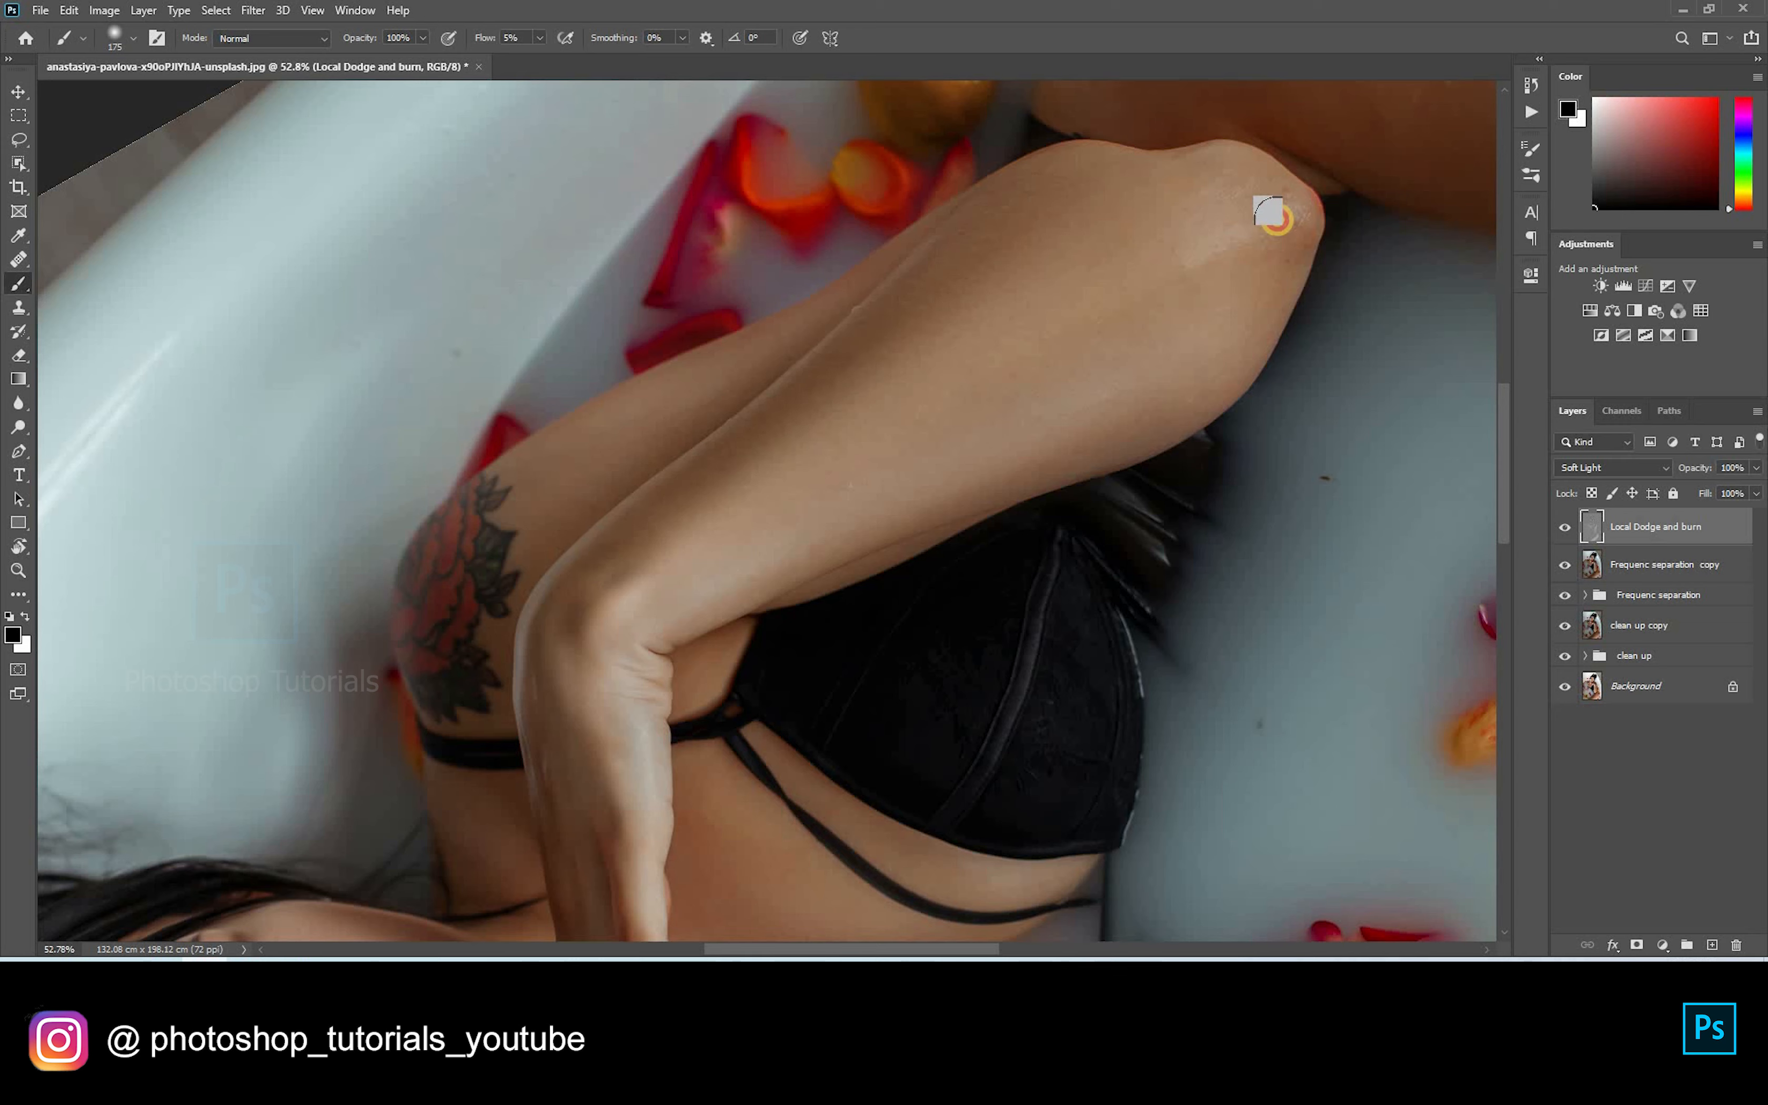
# Step: Darken the crease between the upper arm and forearm with the brush between 90 and 150
pyautogui.press('[')
pyautogui.press('[')
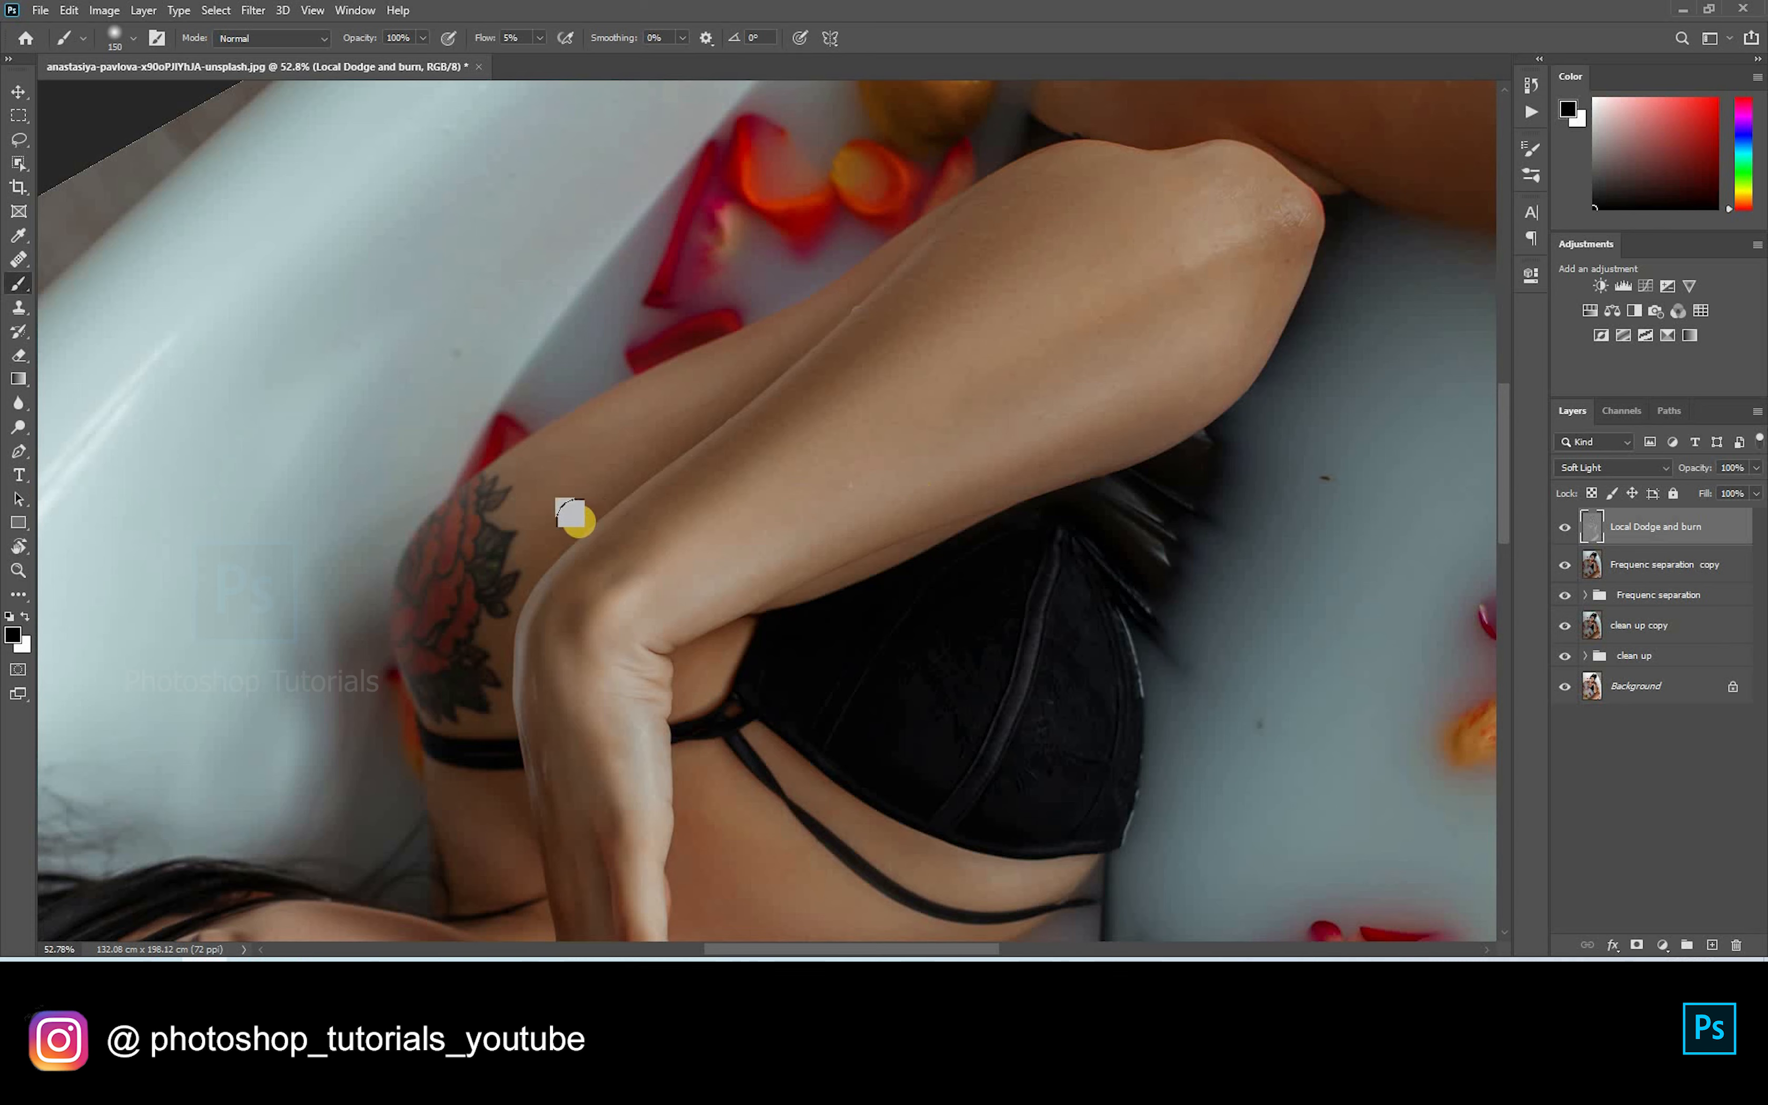
pyautogui.press(']')
pyautogui.press('[')
pyautogui.press('[')
pyautogui.press('[')
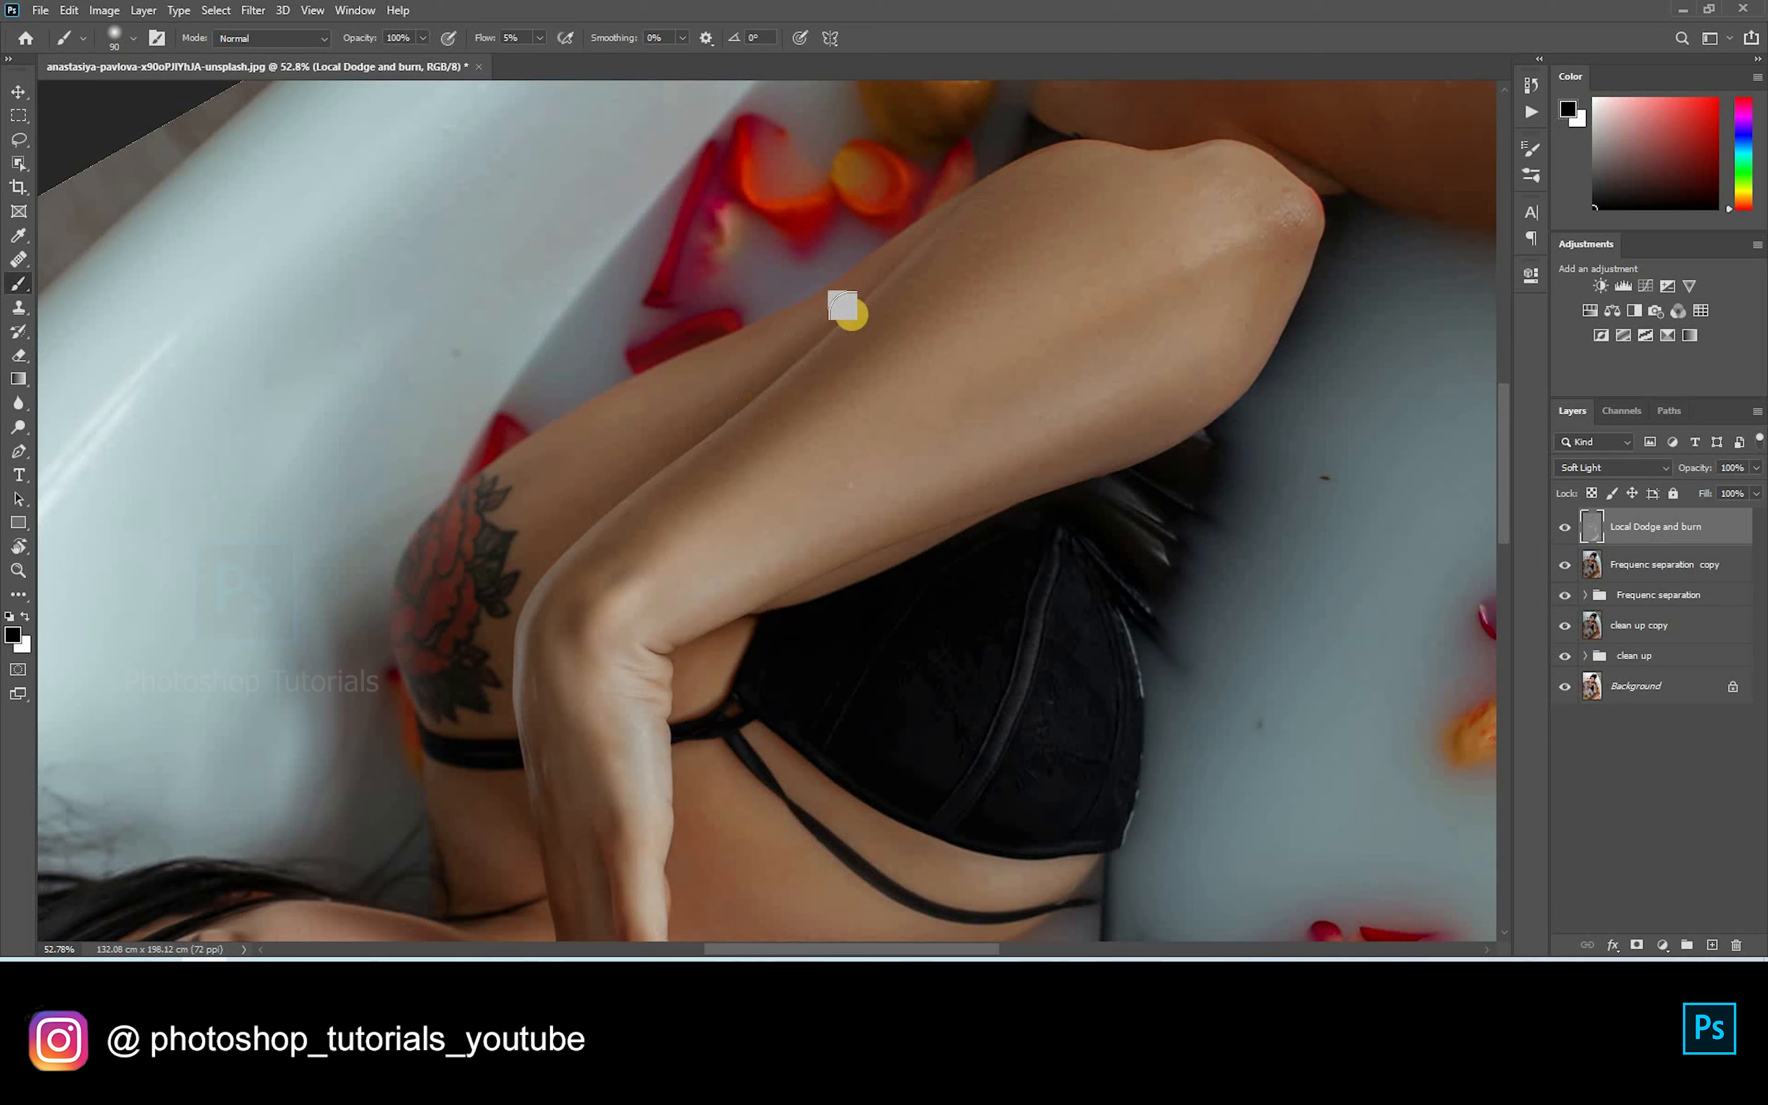
pyautogui.press(']')
pyautogui.press(']')
pyautogui.scroll(-5, 522, 663)
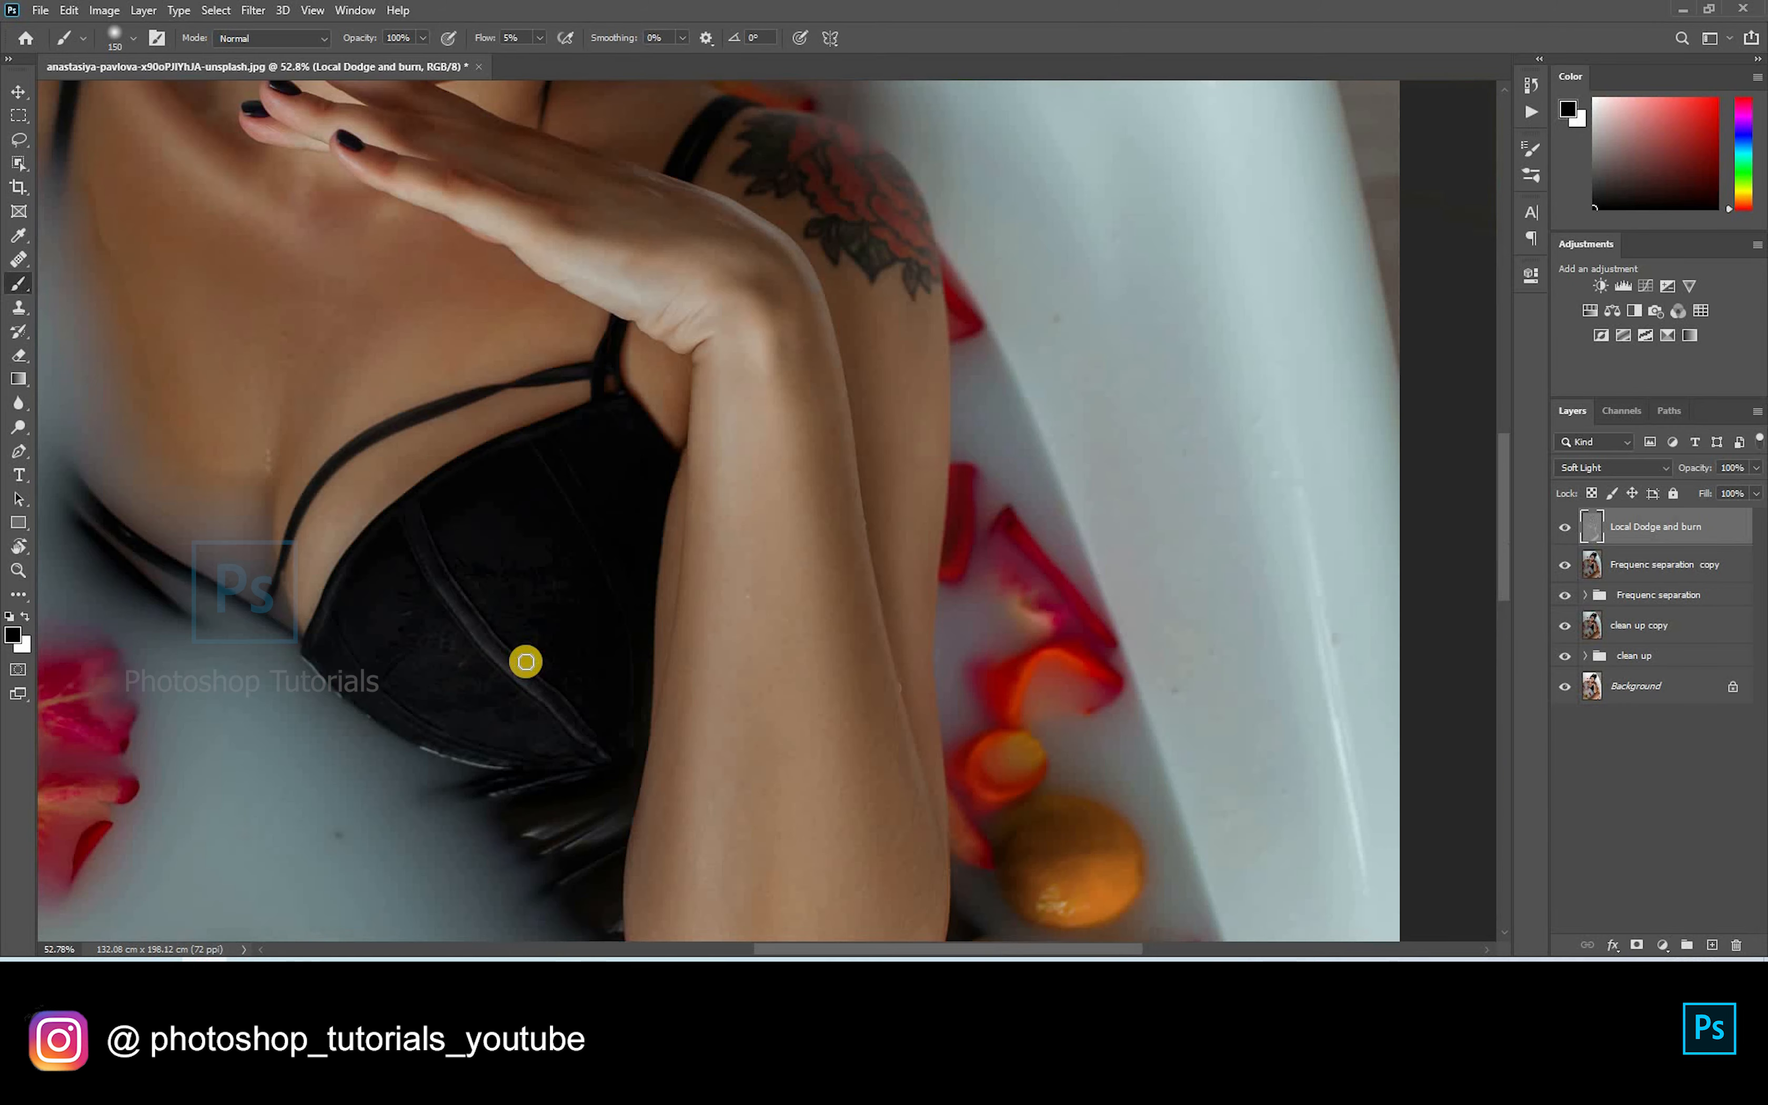
# Step: Darken the cleavage and the chest beside the bra strap, increasing the brush size to 175
pyautogui.scroll(3, 664, 417)
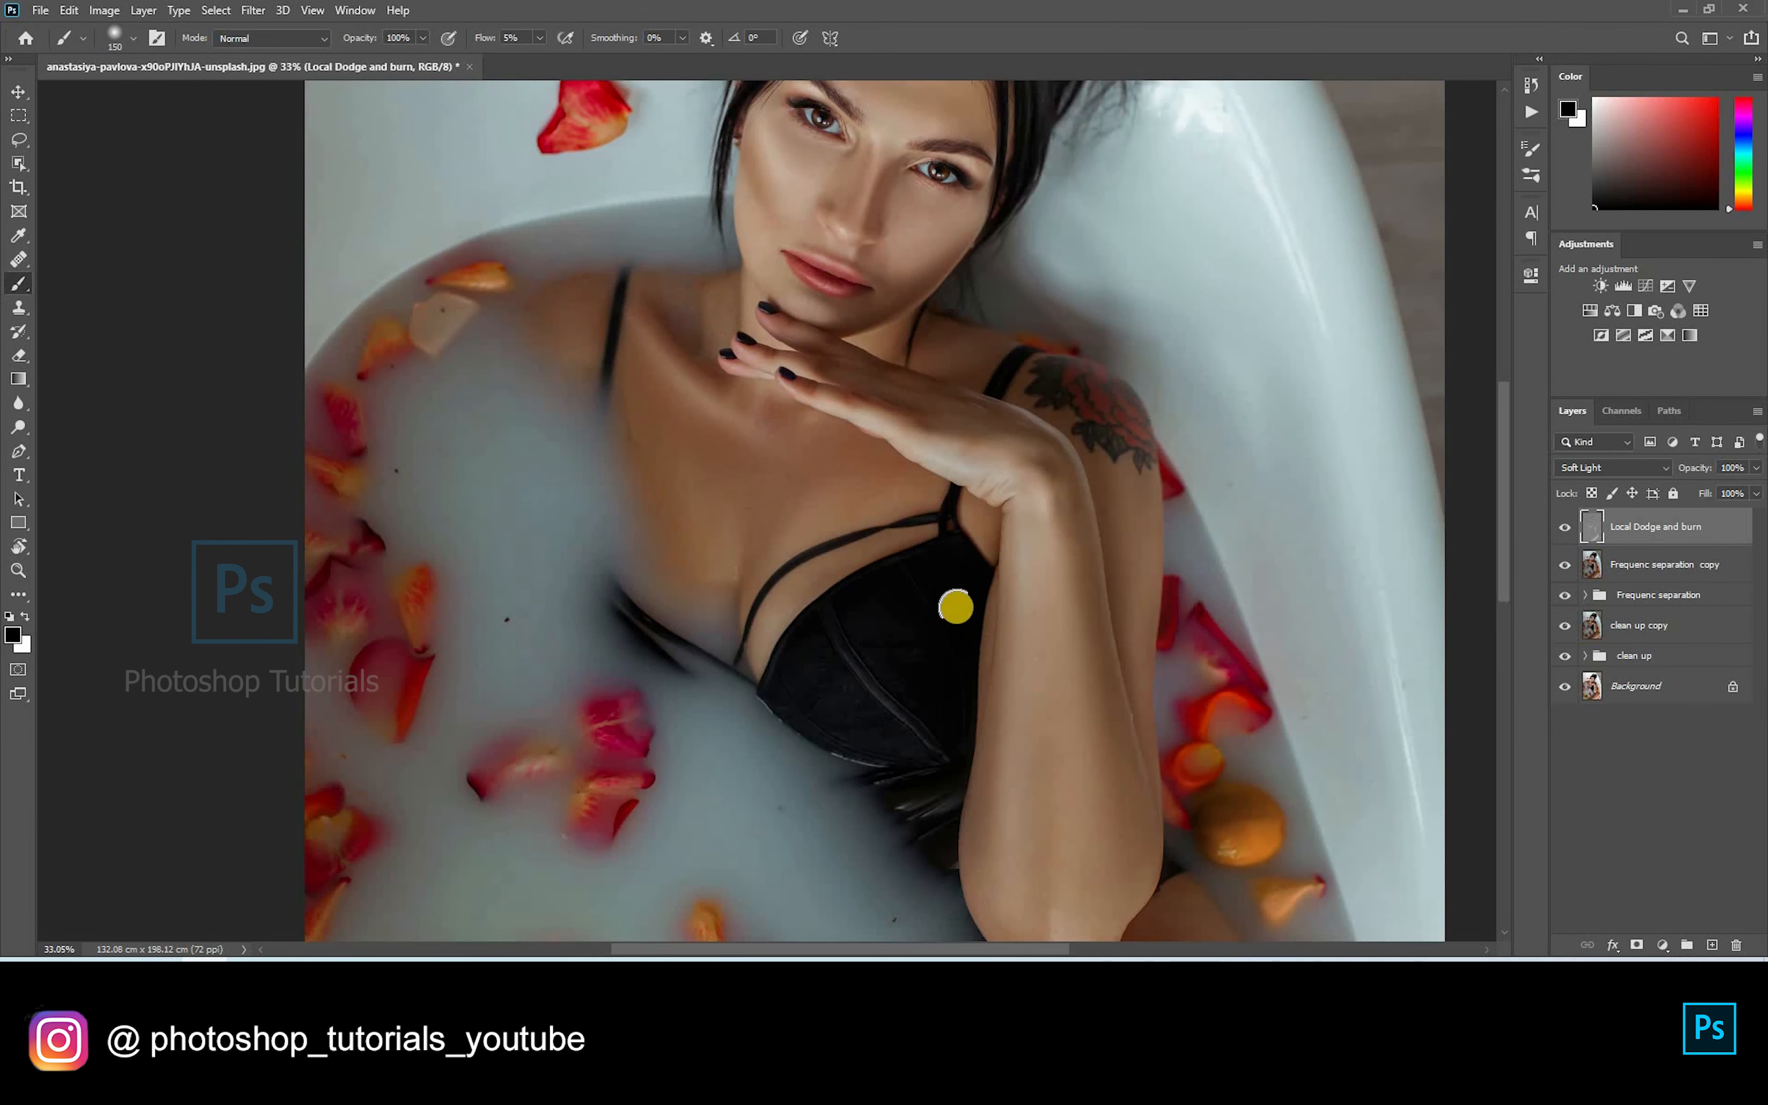
pyautogui.press('[')
pyautogui.press('[')
pyautogui.click(751, 543)
pyautogui.press(']')
pyautogui.press(']')
pyautogui.press(']')
pyautogui.moveTo(753, 601)
pyautogui.mouseDown()
pyautogui.moveTo(874, 438)
pyautogui.moveTo(829, 652)
pyautogui.mouseUp()
pyautogui.press(']')
pyautogui.press(']')
pyautogui.press(']')
# Step: Darken the collarbone and the shoulder around the strap, enlarging the brush beyond 175
pyautogui.scroll(5, 722, 623)
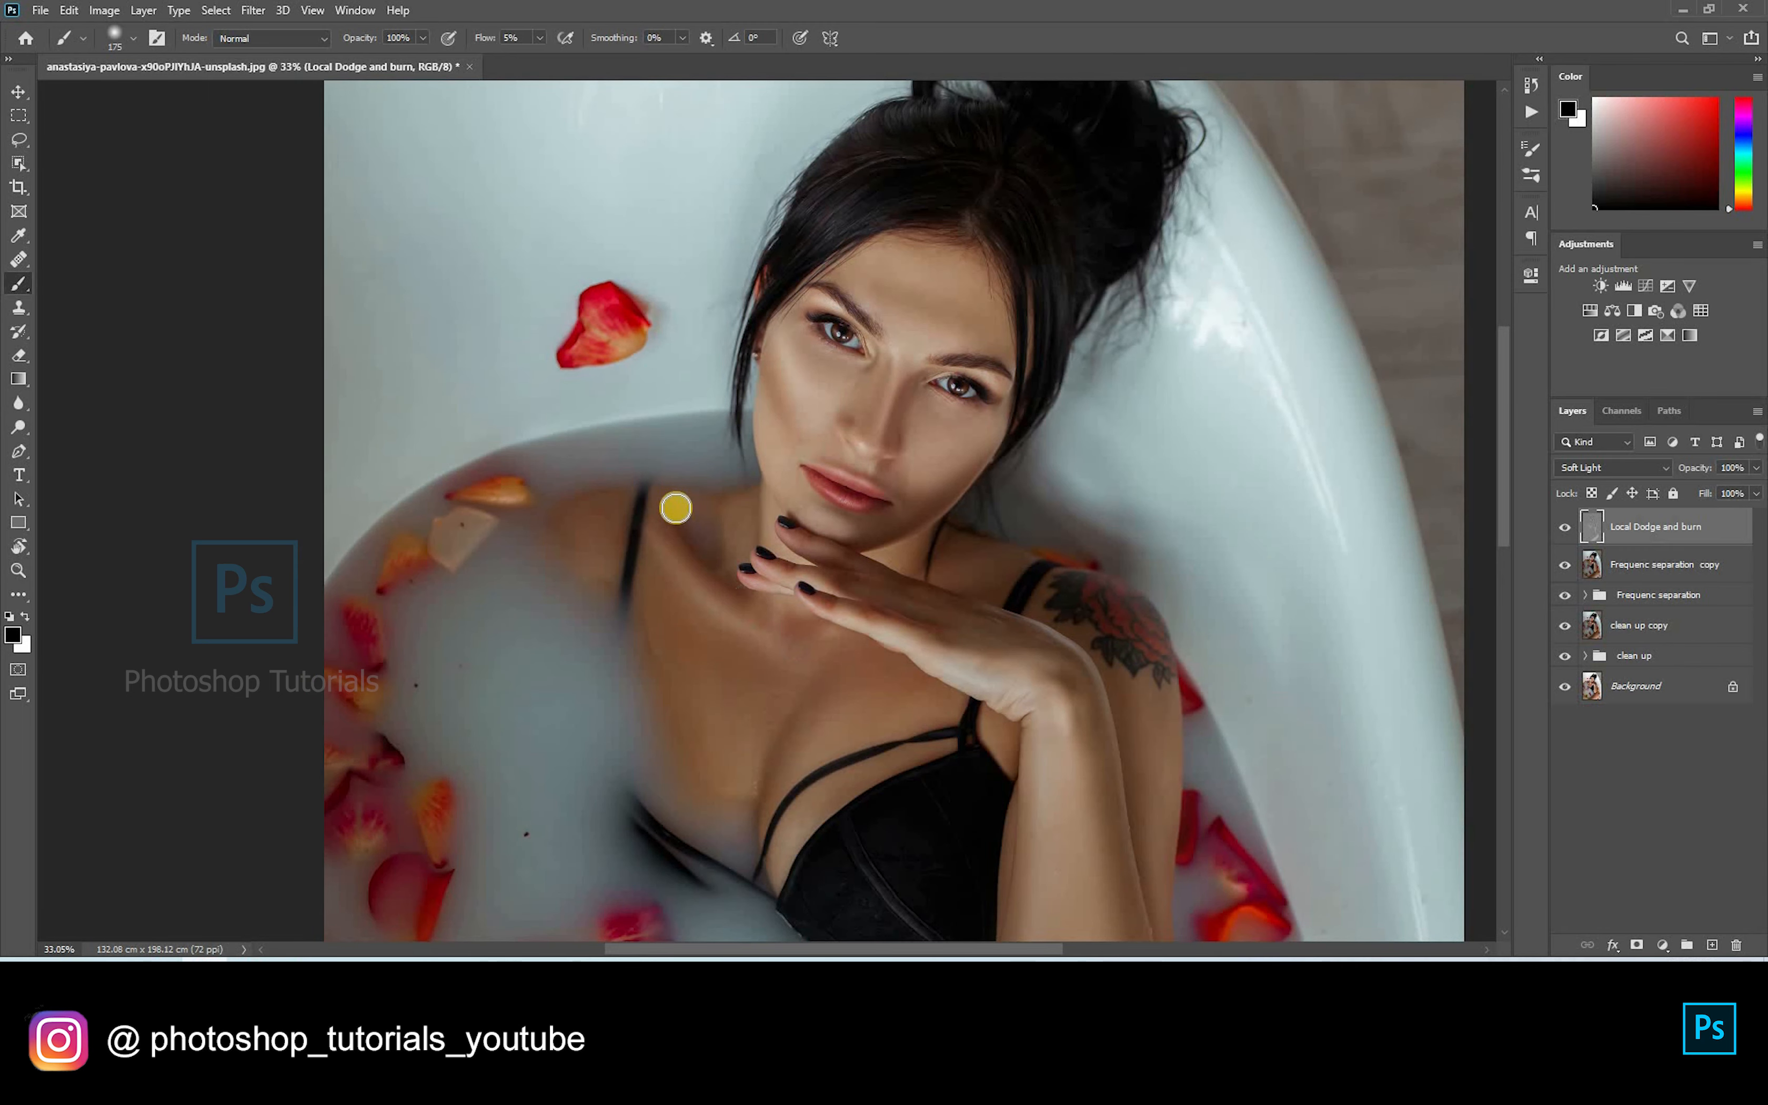
pyautogui.press(']')
pyautogui.press(']')
pyautogui.click(643, 601)
pyautogui.press(']')
pyautogui.press(']')
pyautogui.press(']')
pyautogui.moveTo(643, 602)
pyautogui.mouseDown()
pyautogui.moveTo(742, 801)
pyautogui.moveTo(690, 679)
pyautogui.moveTo(924, 773)
pyautogui.moveTo(935, 694)
pyautogui.moveTo(857, 510)
pyautogui.moveTo(825, 352)
pyautogui.mouseUp()
# Step: Reduce the brush to 150 and darken the forearm above the elbow
pyautogui.press('[')
pyautogui.press('[')
pyautogui.press('[')
pyautogui.press('[')
pyautogui.press('[')
pyautogui.scroll(-3, 860, 759)
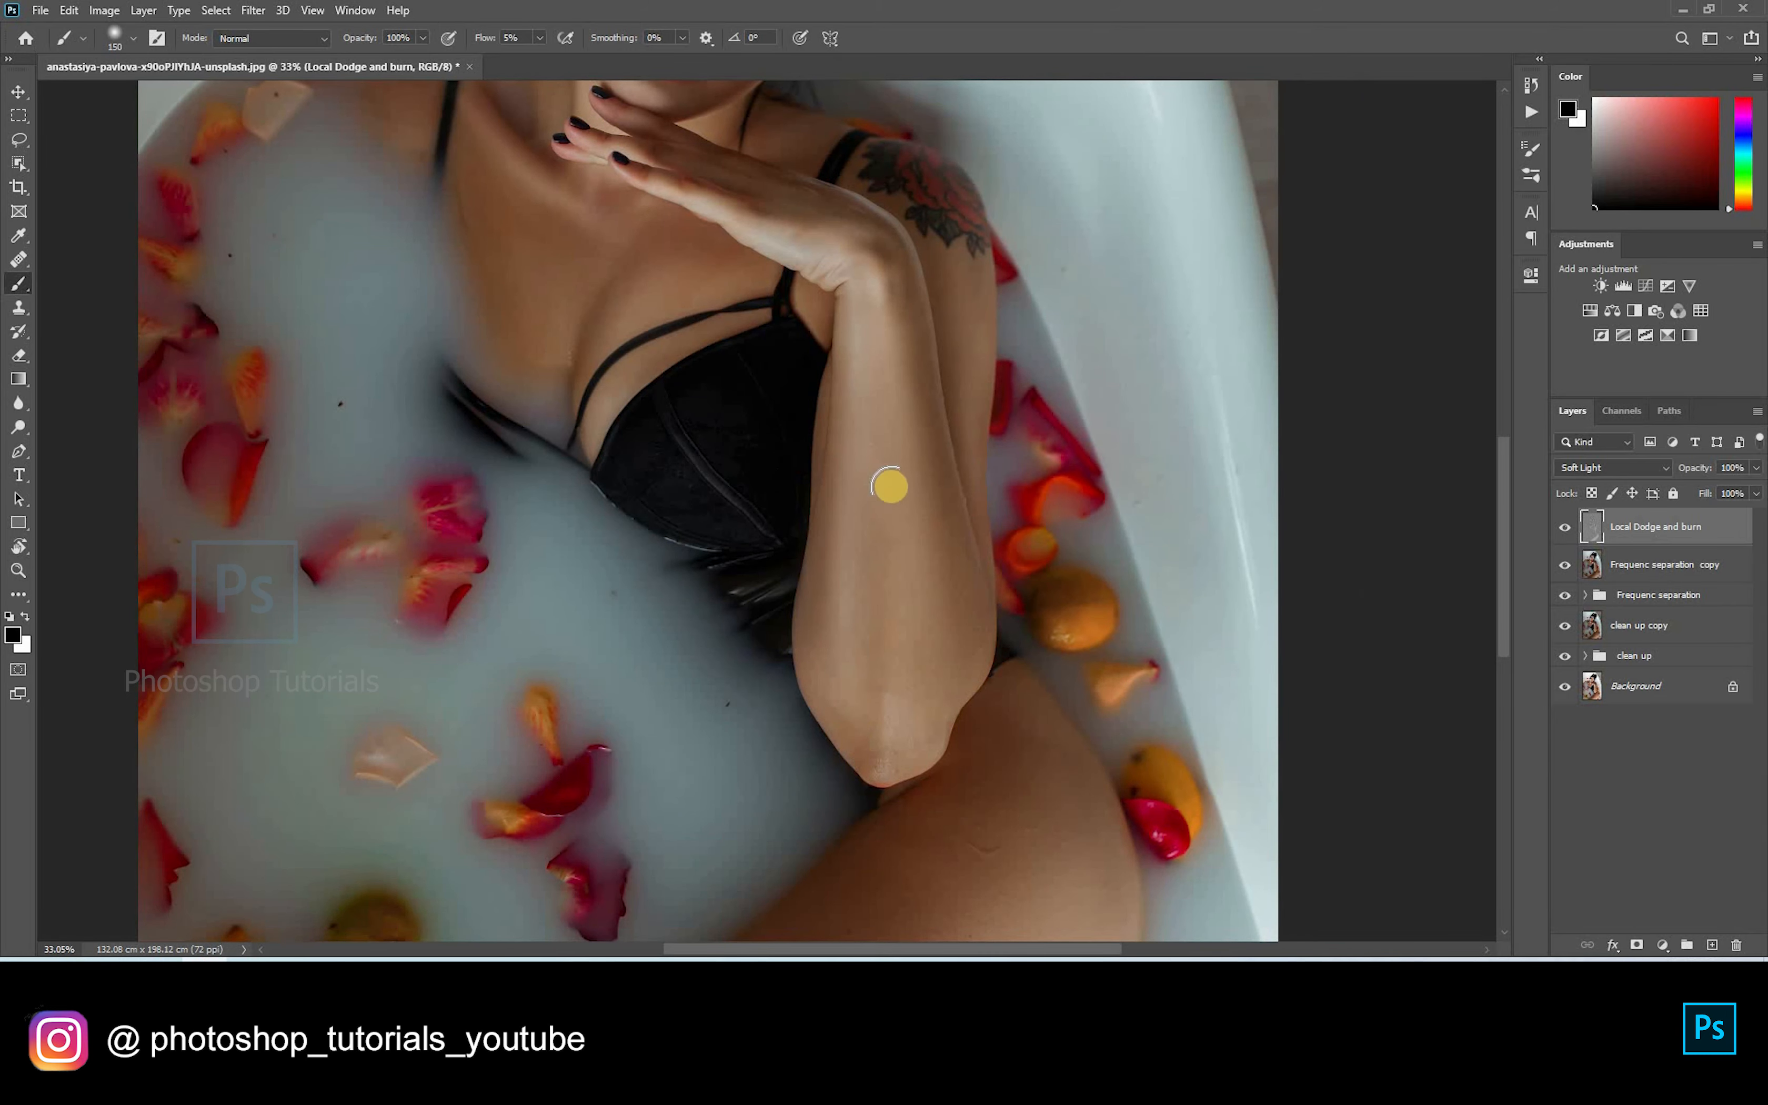
# Step: Darken the middle of the thigh with the brush at 300 and its lower outer edge with the brush at 150
pyautogui.scroll(-5, 482, 825)
pyautogui.press(']')
pyautogui.press(']')
pyautogui.press(']')
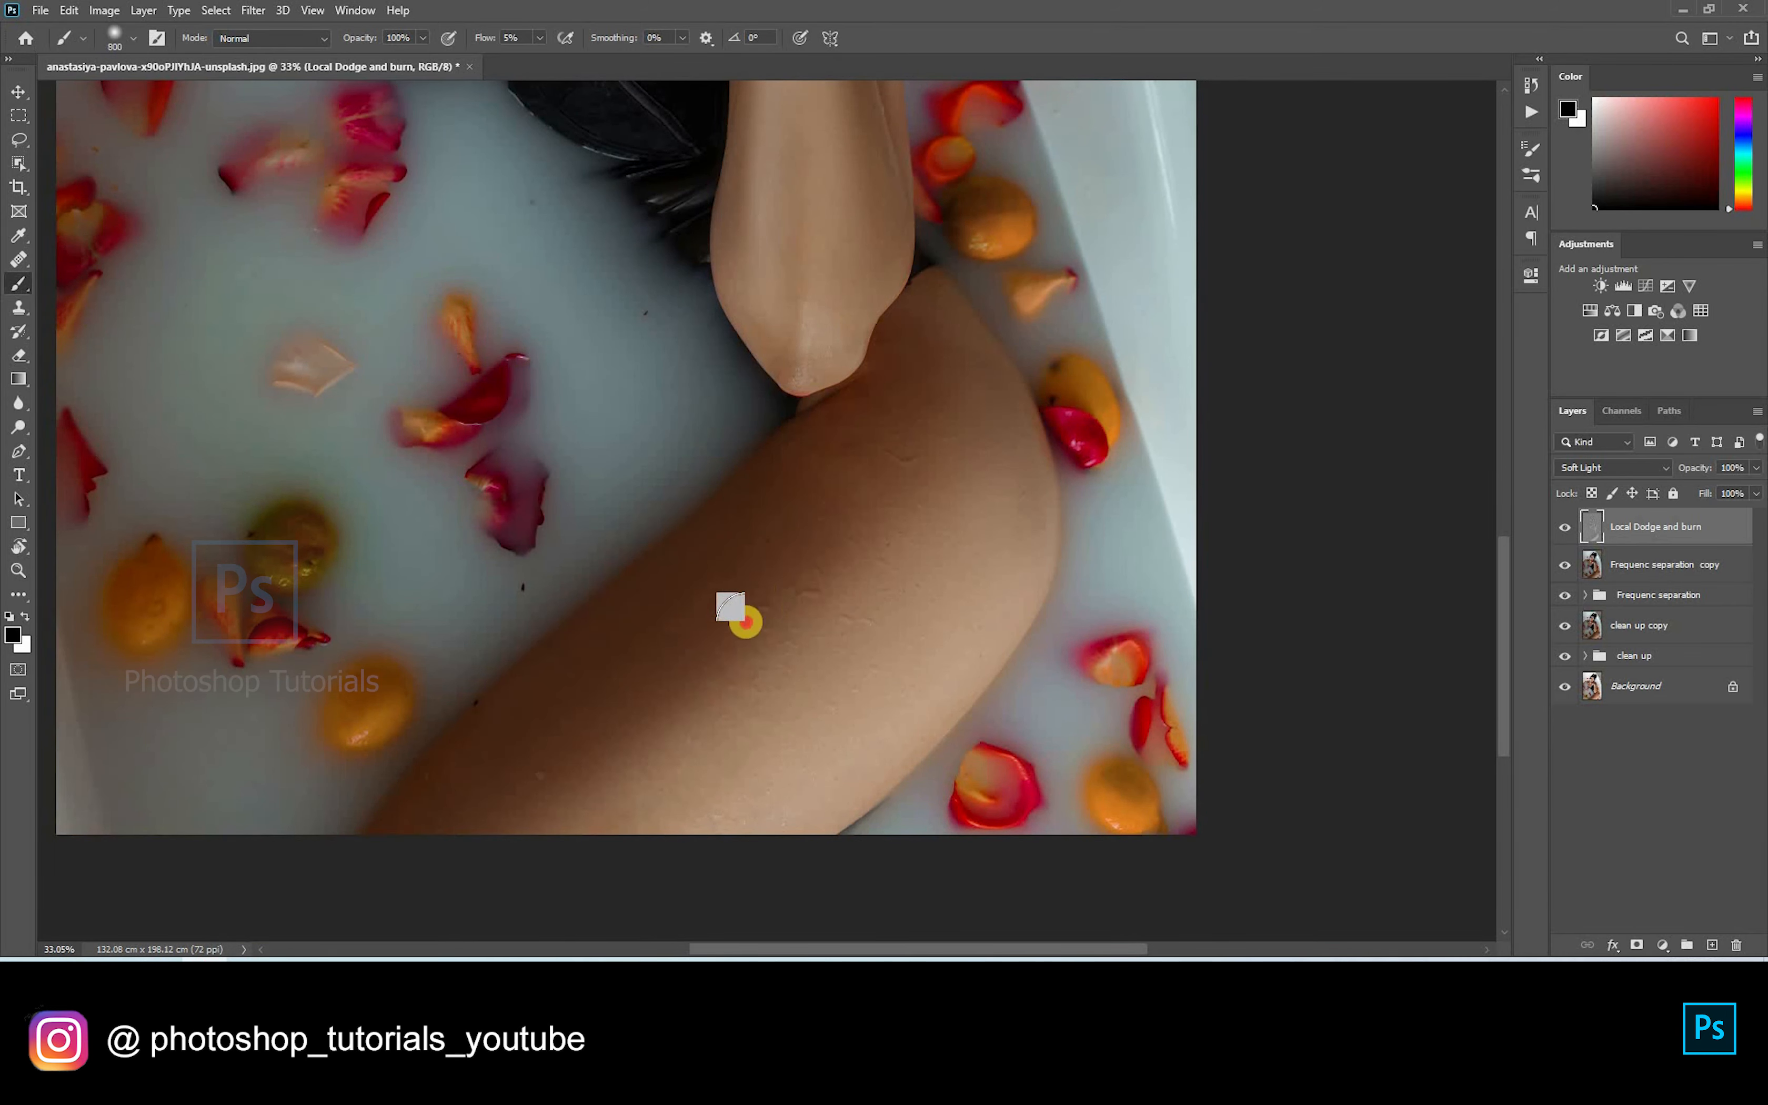
pyautogui.press(']')
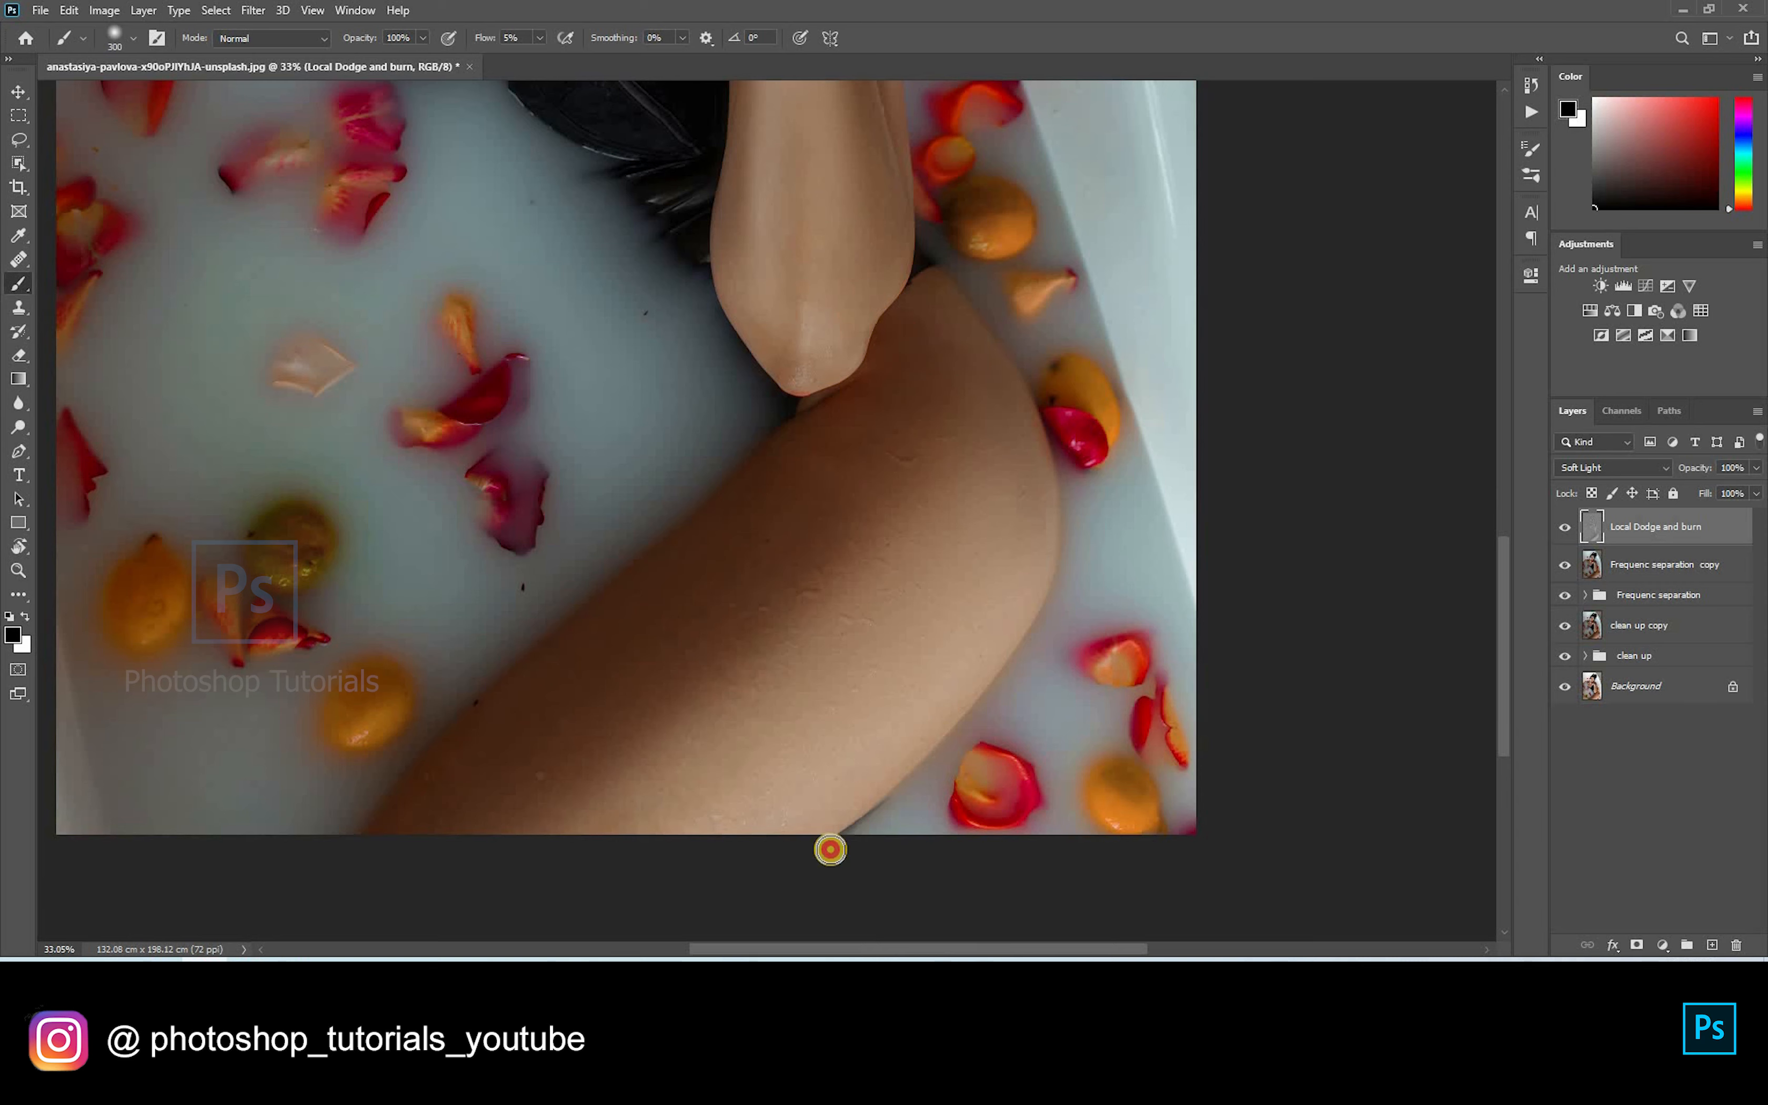
pyautogui.press(']')
pyautogui.press(']')
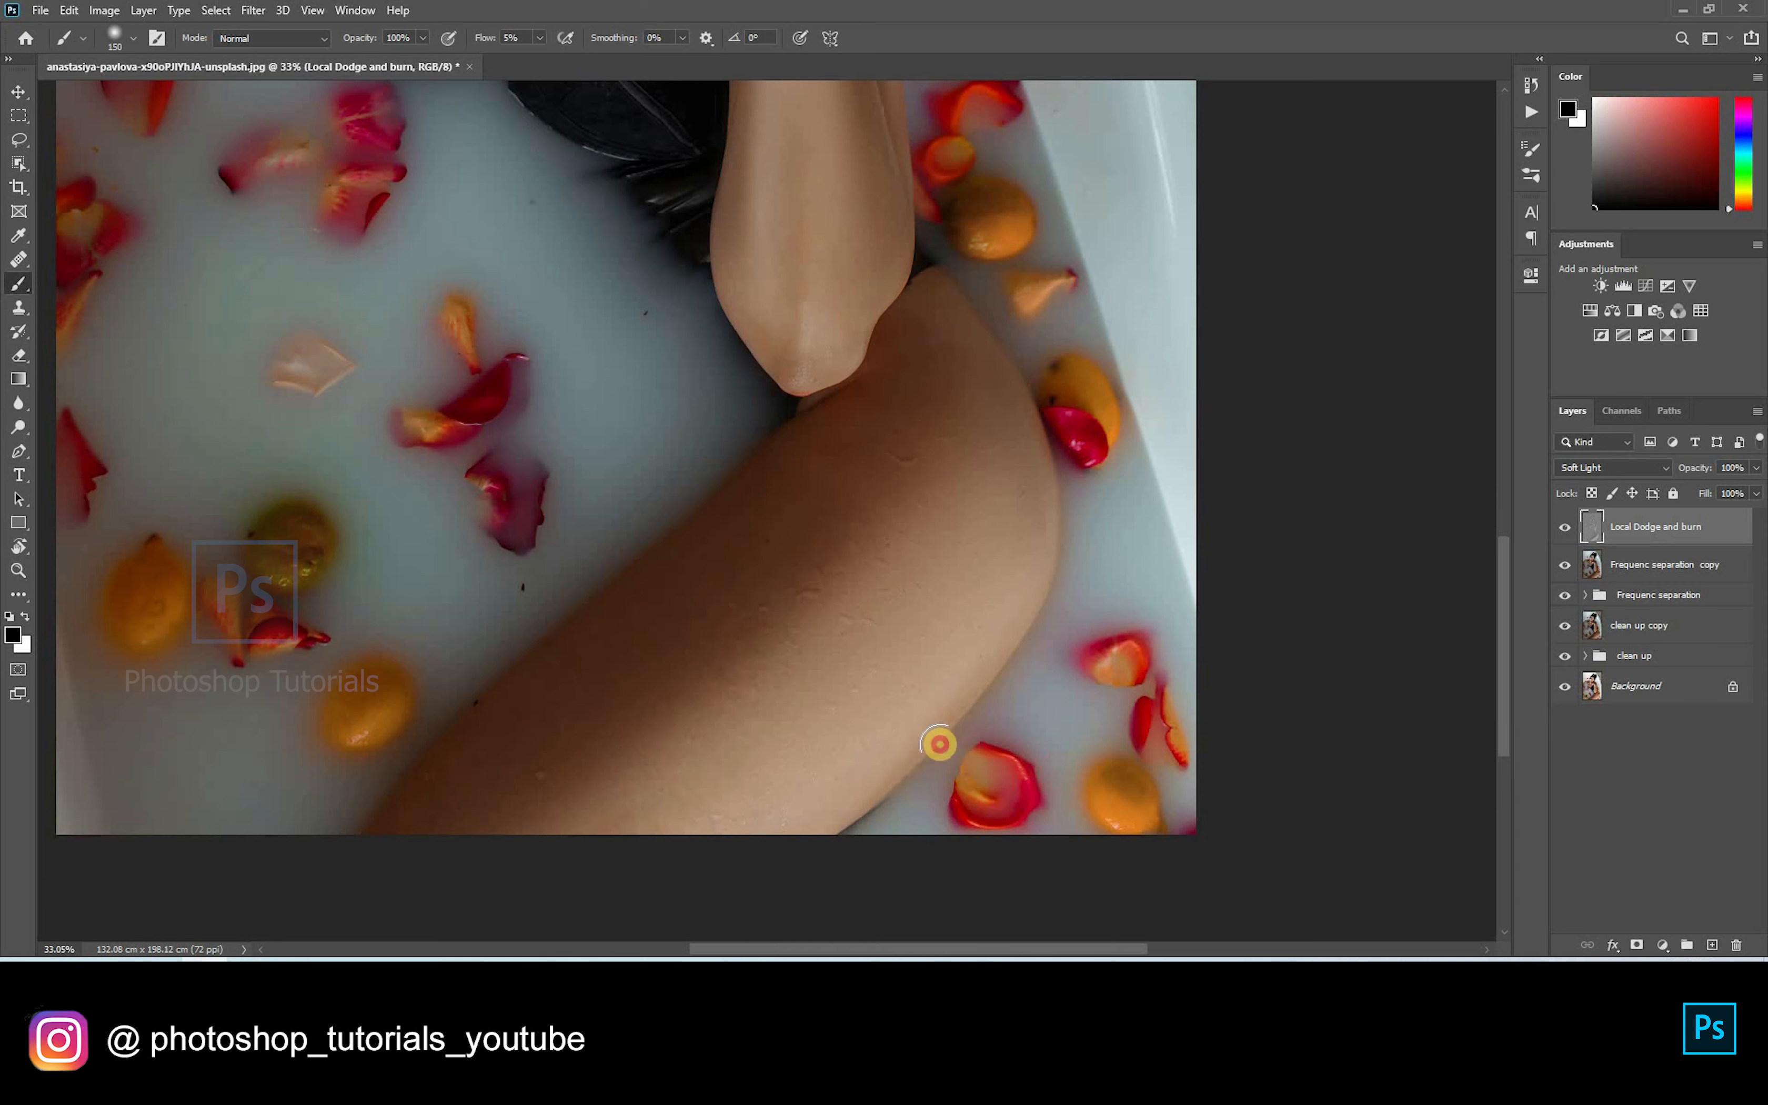
# Step: Darken the thigh's upper edge along the water with the brush at 300 to 500
pyautogui.press(']')
pyautogui.press(']')
pyautogui.press(']')
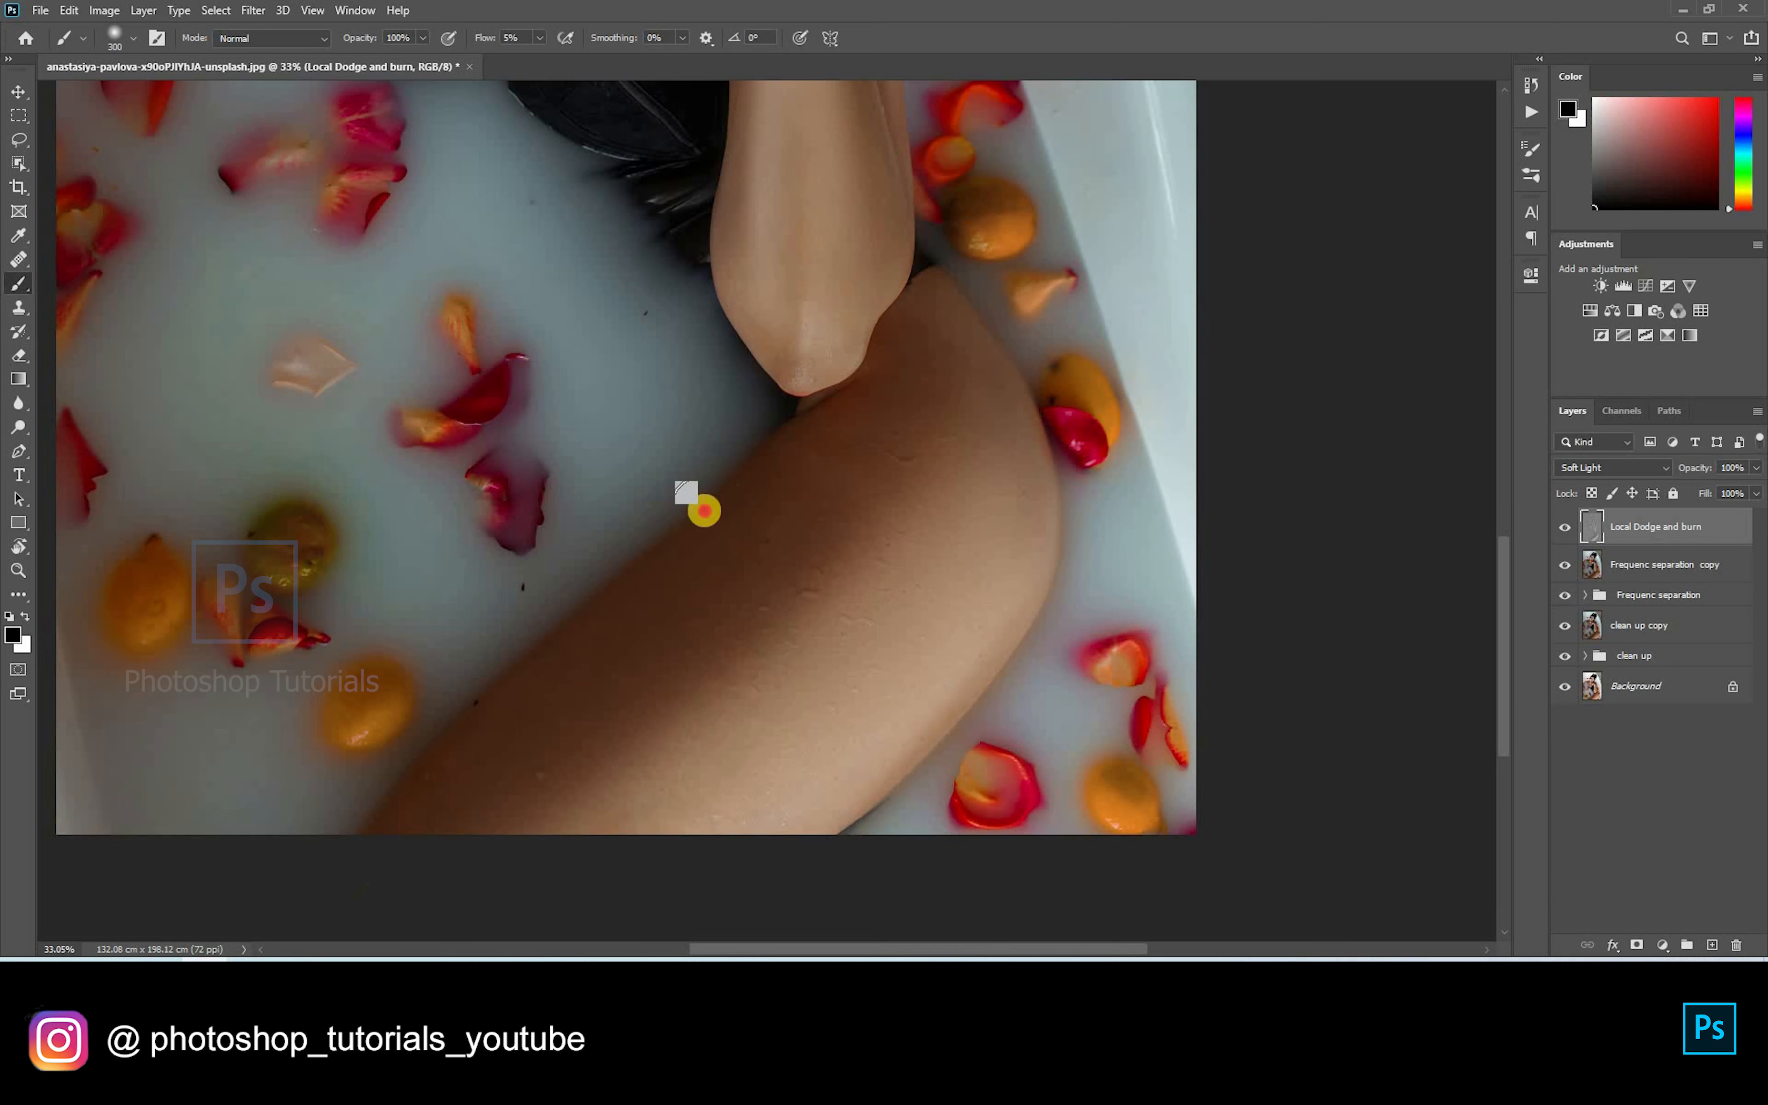
pyautogui.press(']')
pyautogui.press(']')
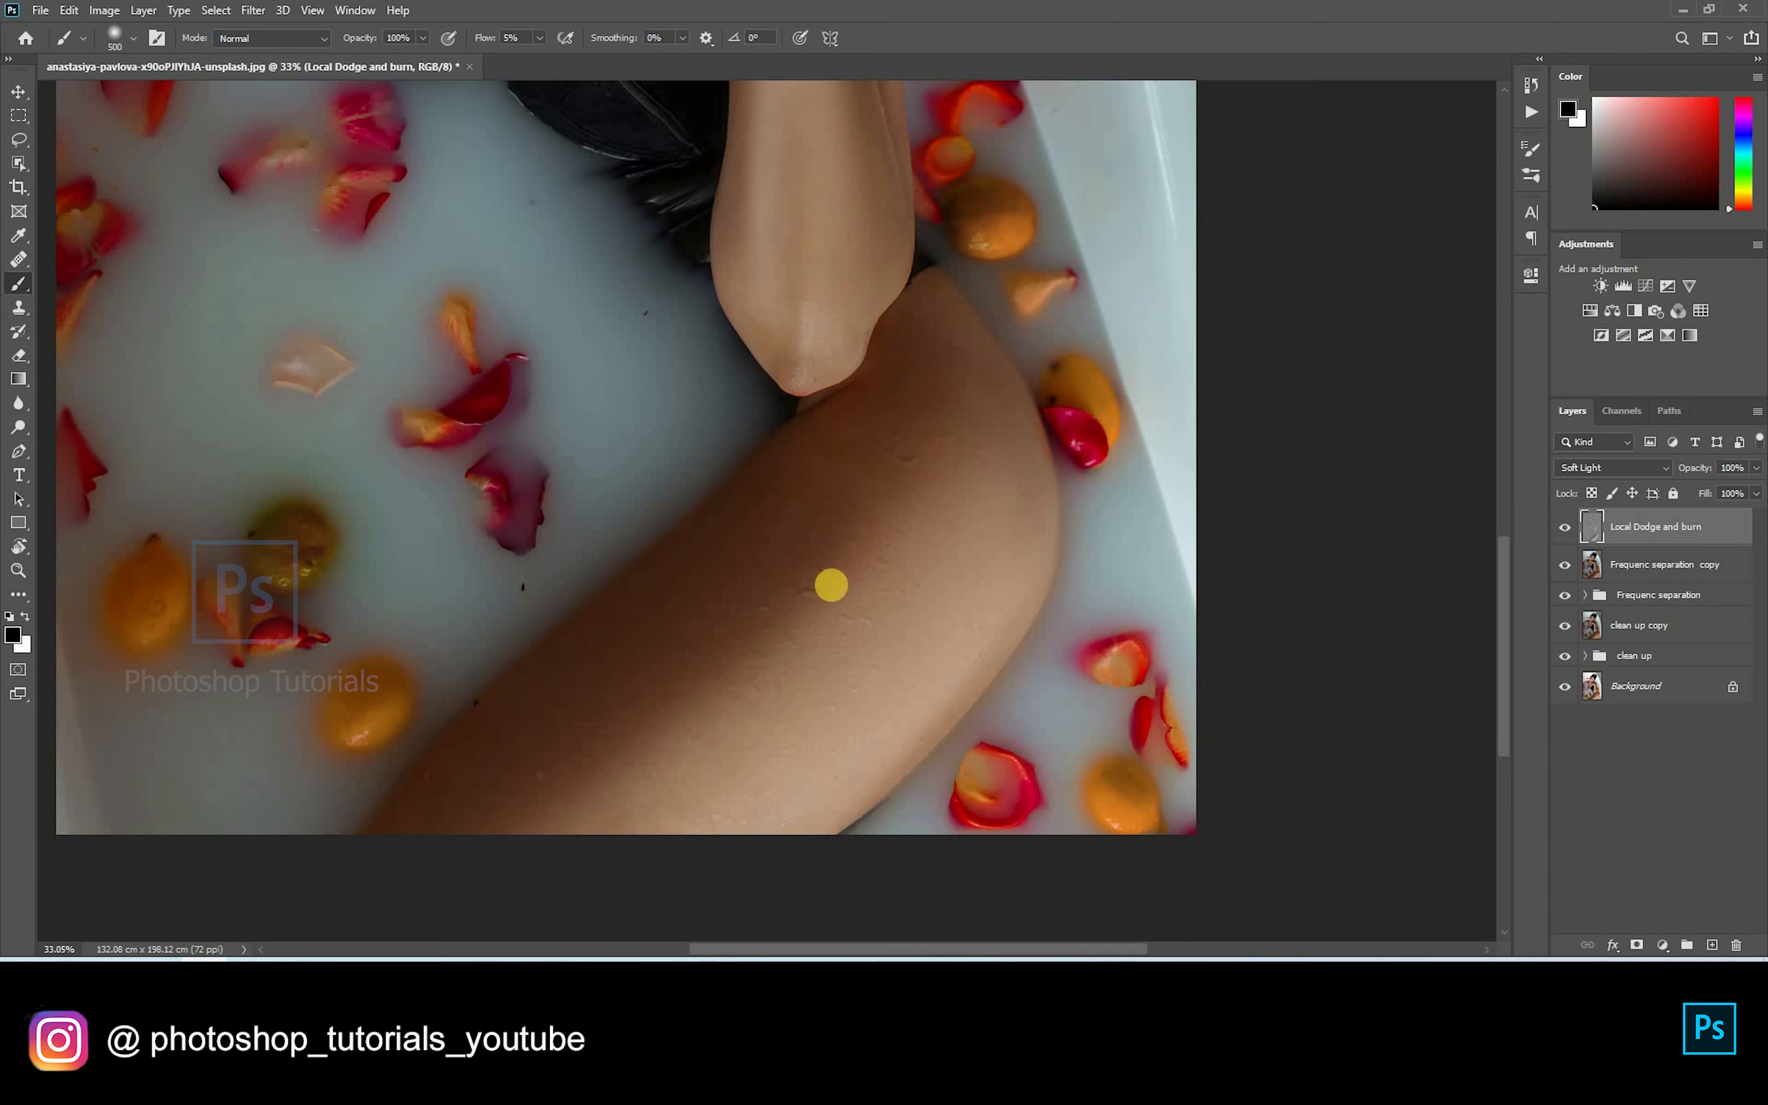
# Step: Darken the thigh just beyond the elbow with the brush at 50, and enlarge the brush to 200
pyautogui.moveTo(815, 419); pyautogui.dragTo(823, 574)
pyautogui.press('[')
pyautogui.click(881, 530)
pyautogui.press(']')
pyautogui.press(']')
pyautogui.press(']')
pyautogui.press(']')
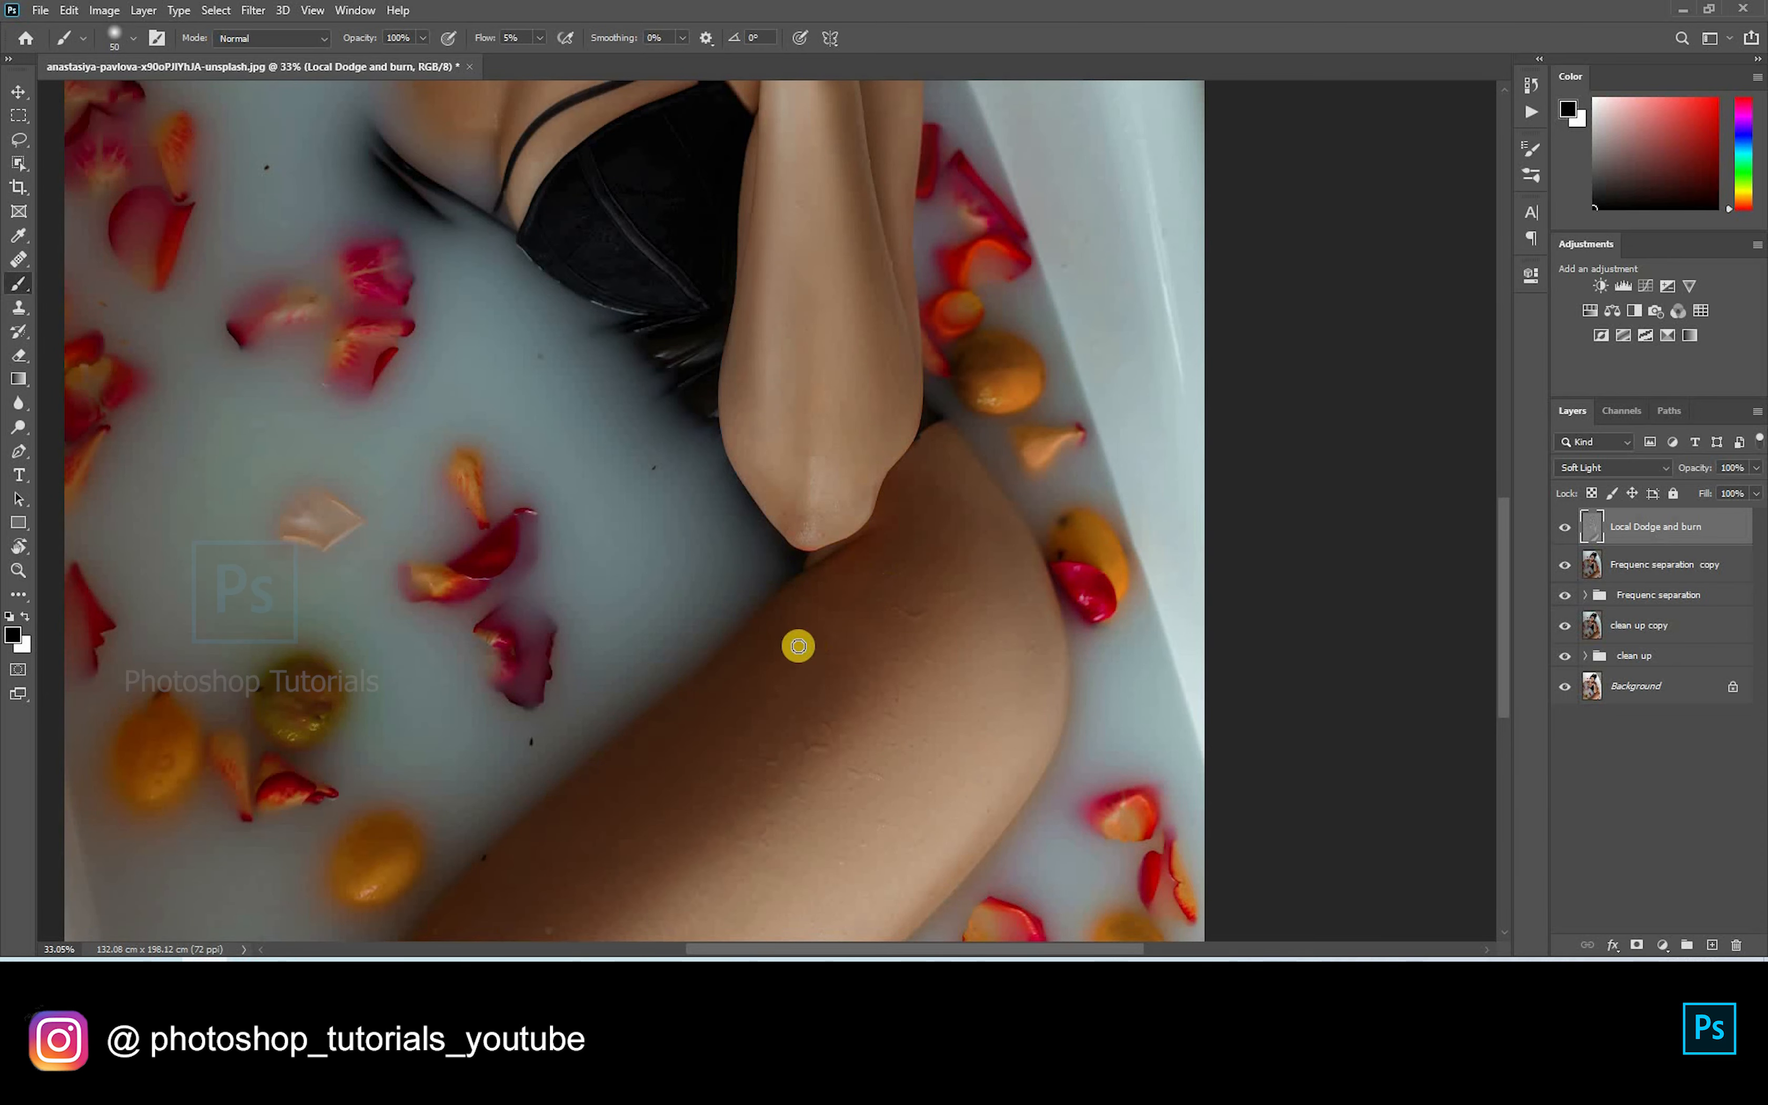
pyautogui.scroll(2, 805, 426)
pyautogui.press(']')
pyautogui.press(']')
pyautogui.press(']')
pyautogui.press(']')
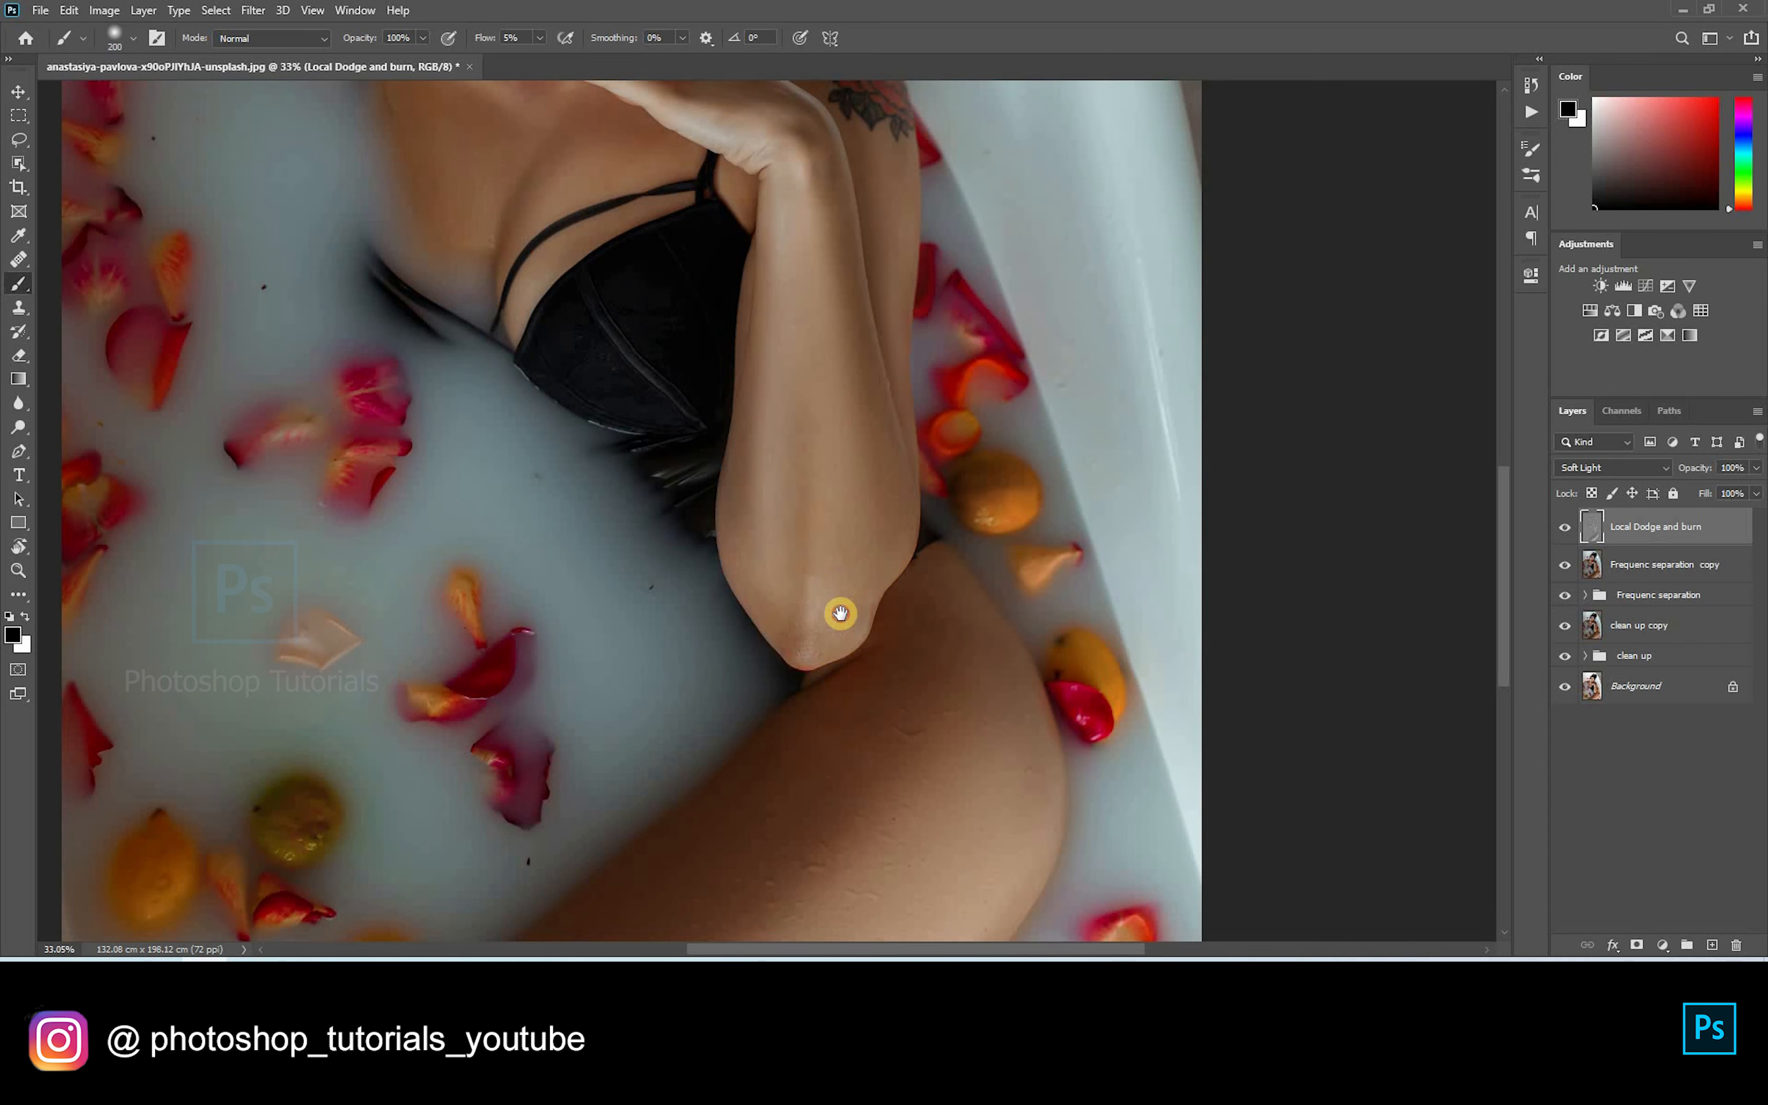
# Step: Examine the whole portrait with and without the Local Dodge and burn layer
pyautogui.moveTo(883, 502); pyautogui.dragTo(887, 671)
pyautogui.moveTo(819, 478); pyautogui.dragTo(920, 620)
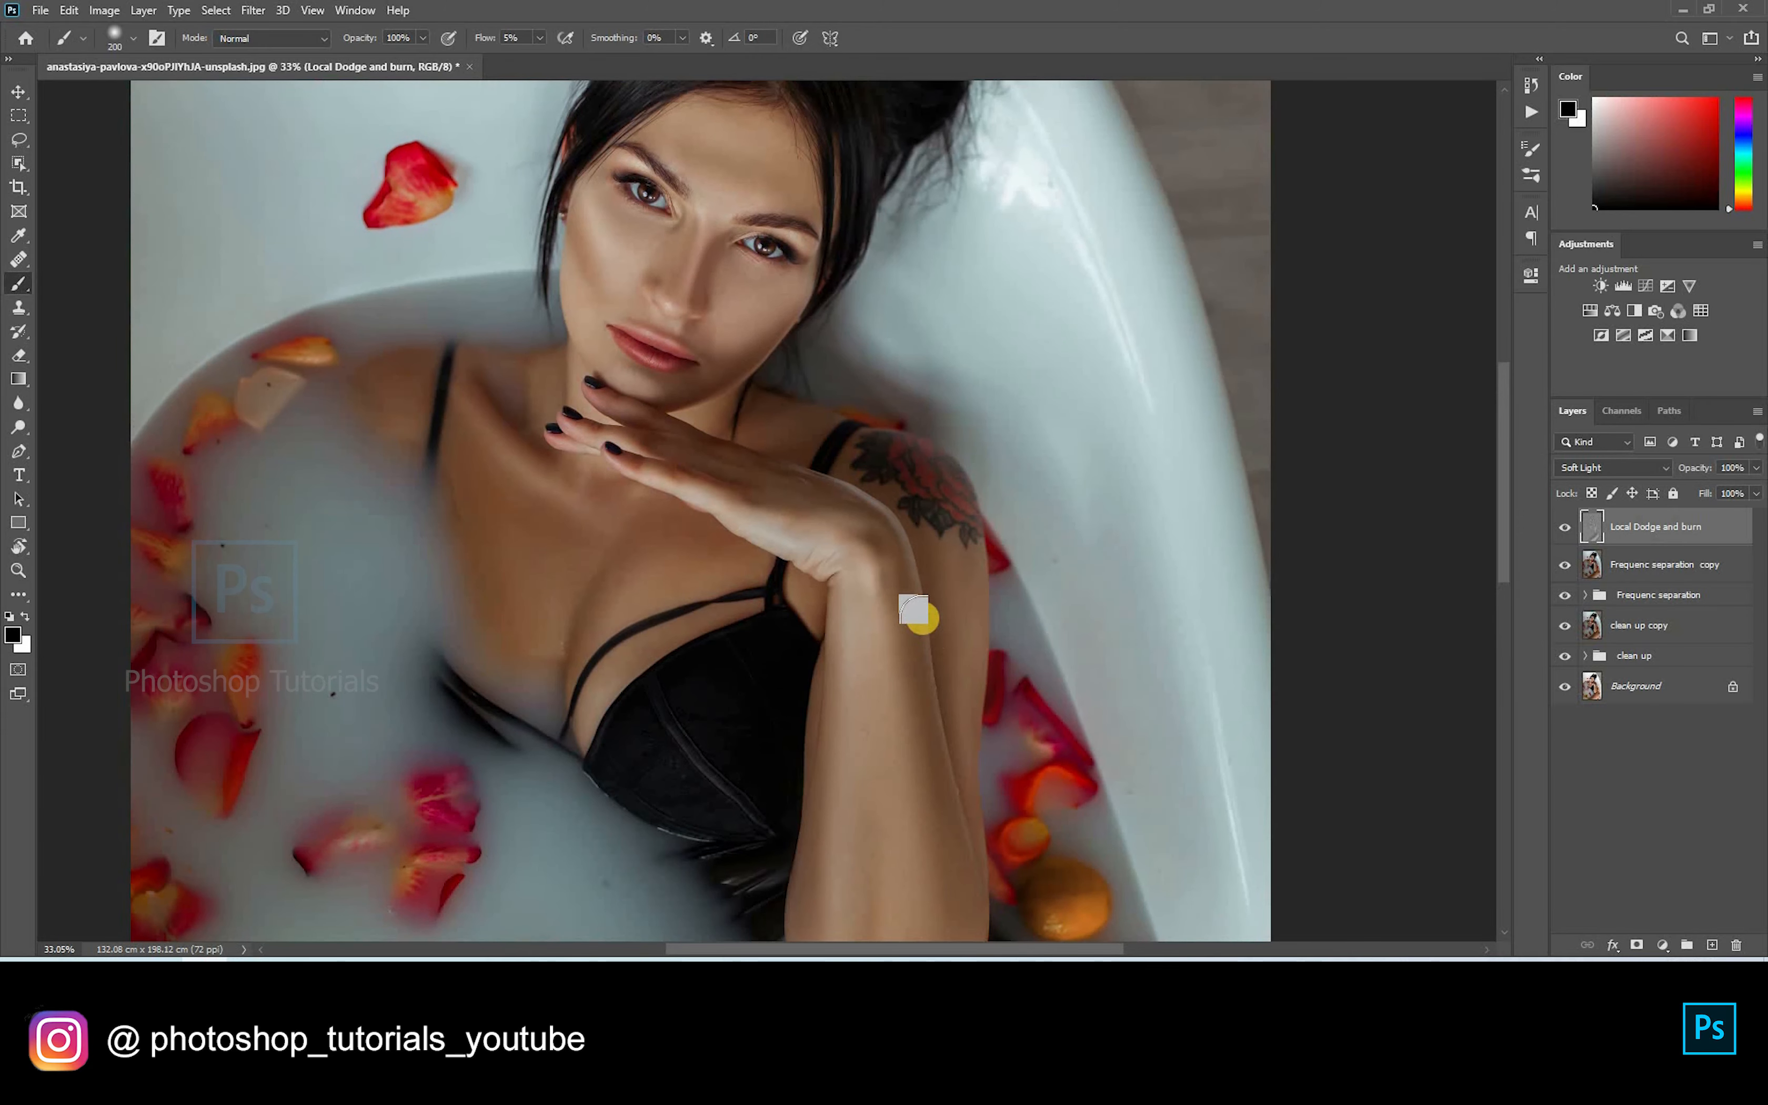
pyautogui.scroll(-3, 904, 600)
pyautogui.scroll(-1, 1173, 615)
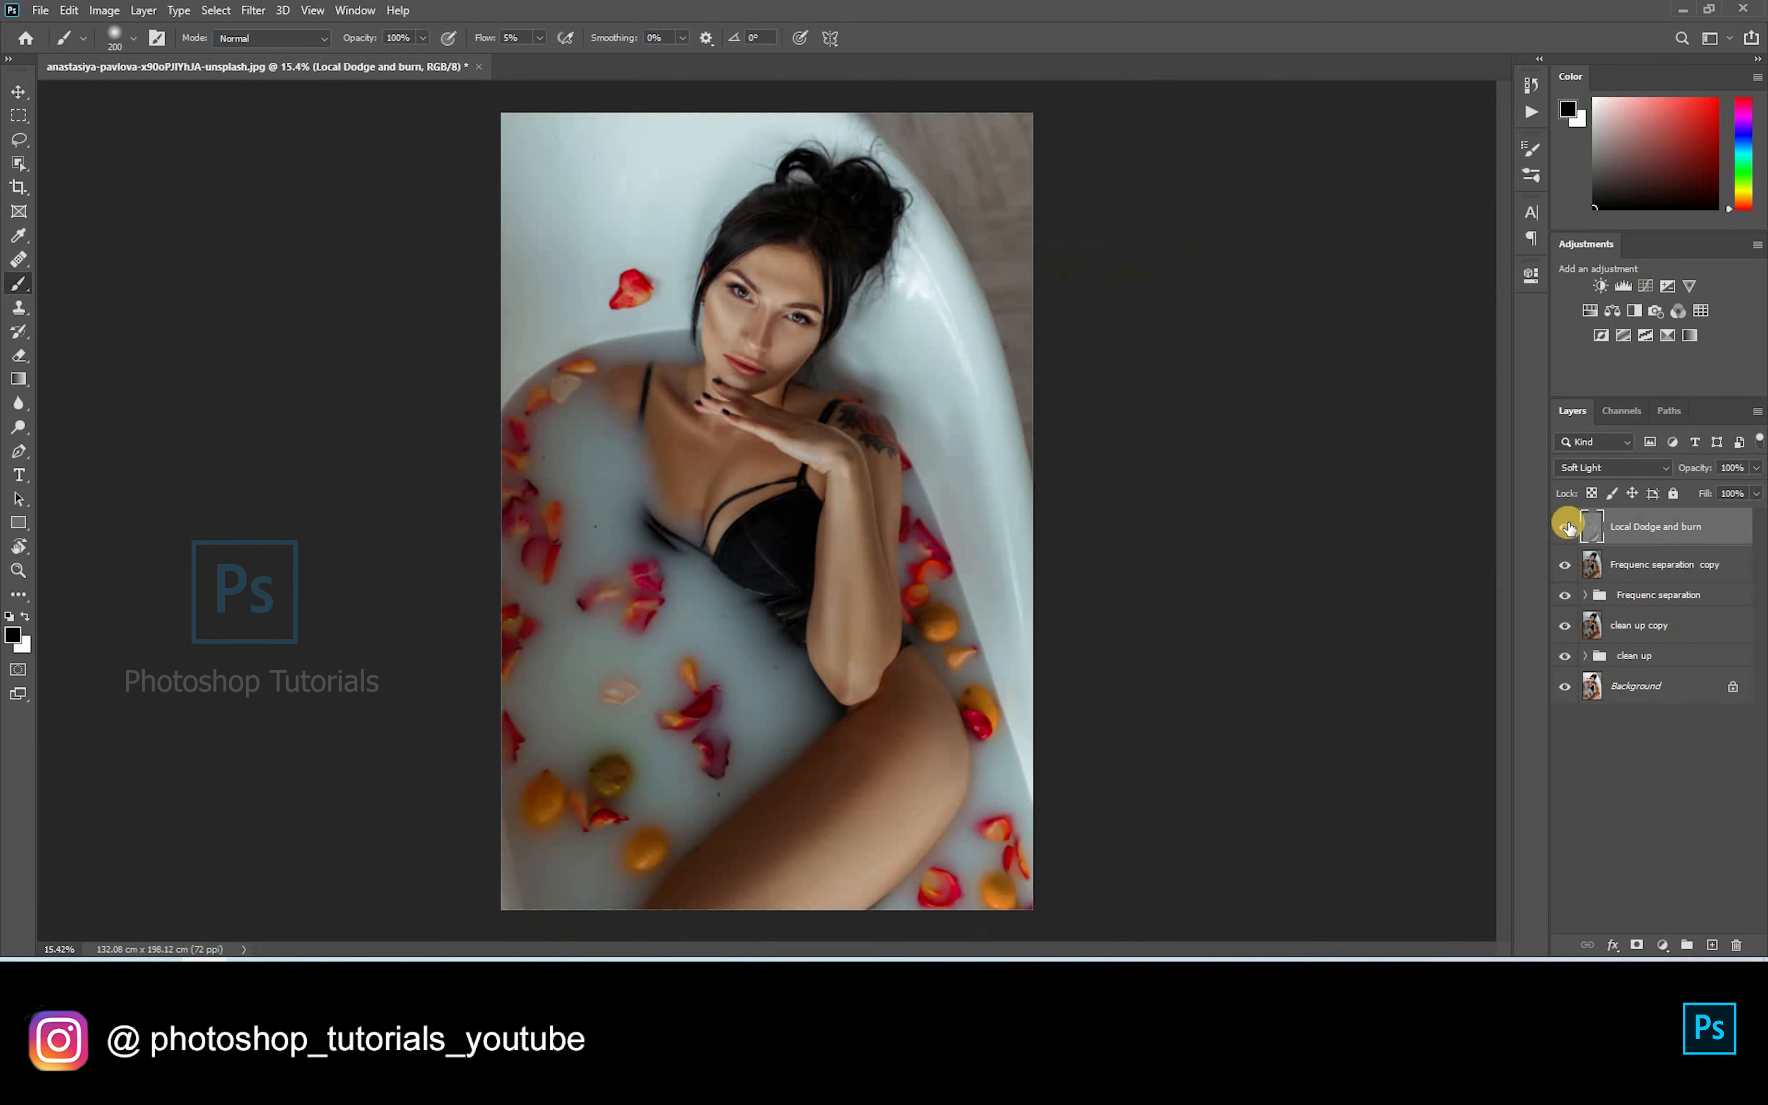
pyautogui.click(1562, 523)
pyautogui.click(1562, 523)
pyautogui.click(1562, 523)
pyautogui.click(1562, 523)
# Step: Reduce the brush to 10 and darken the irises of the eyes on the Local Dodge and burn layer
pyautogui.scroll(10, 760, 299)
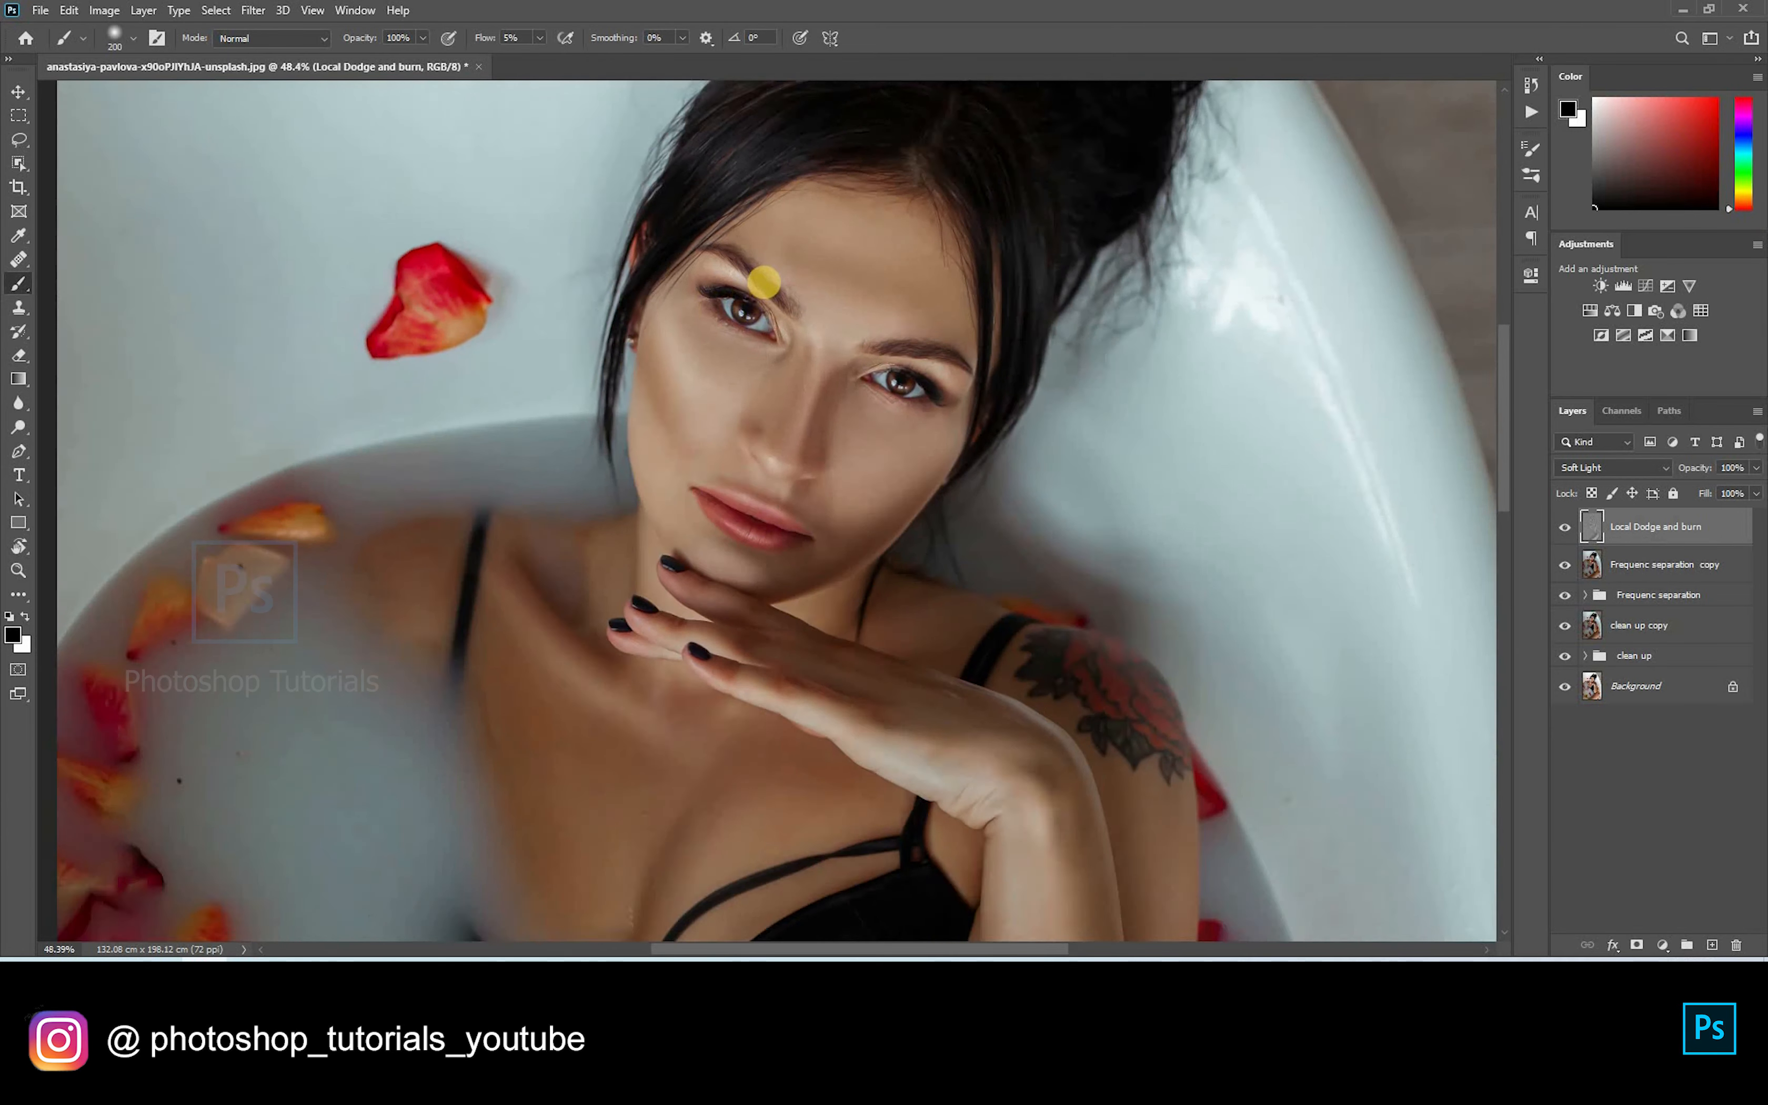
pyautogui.scroll(3, 764, 289)
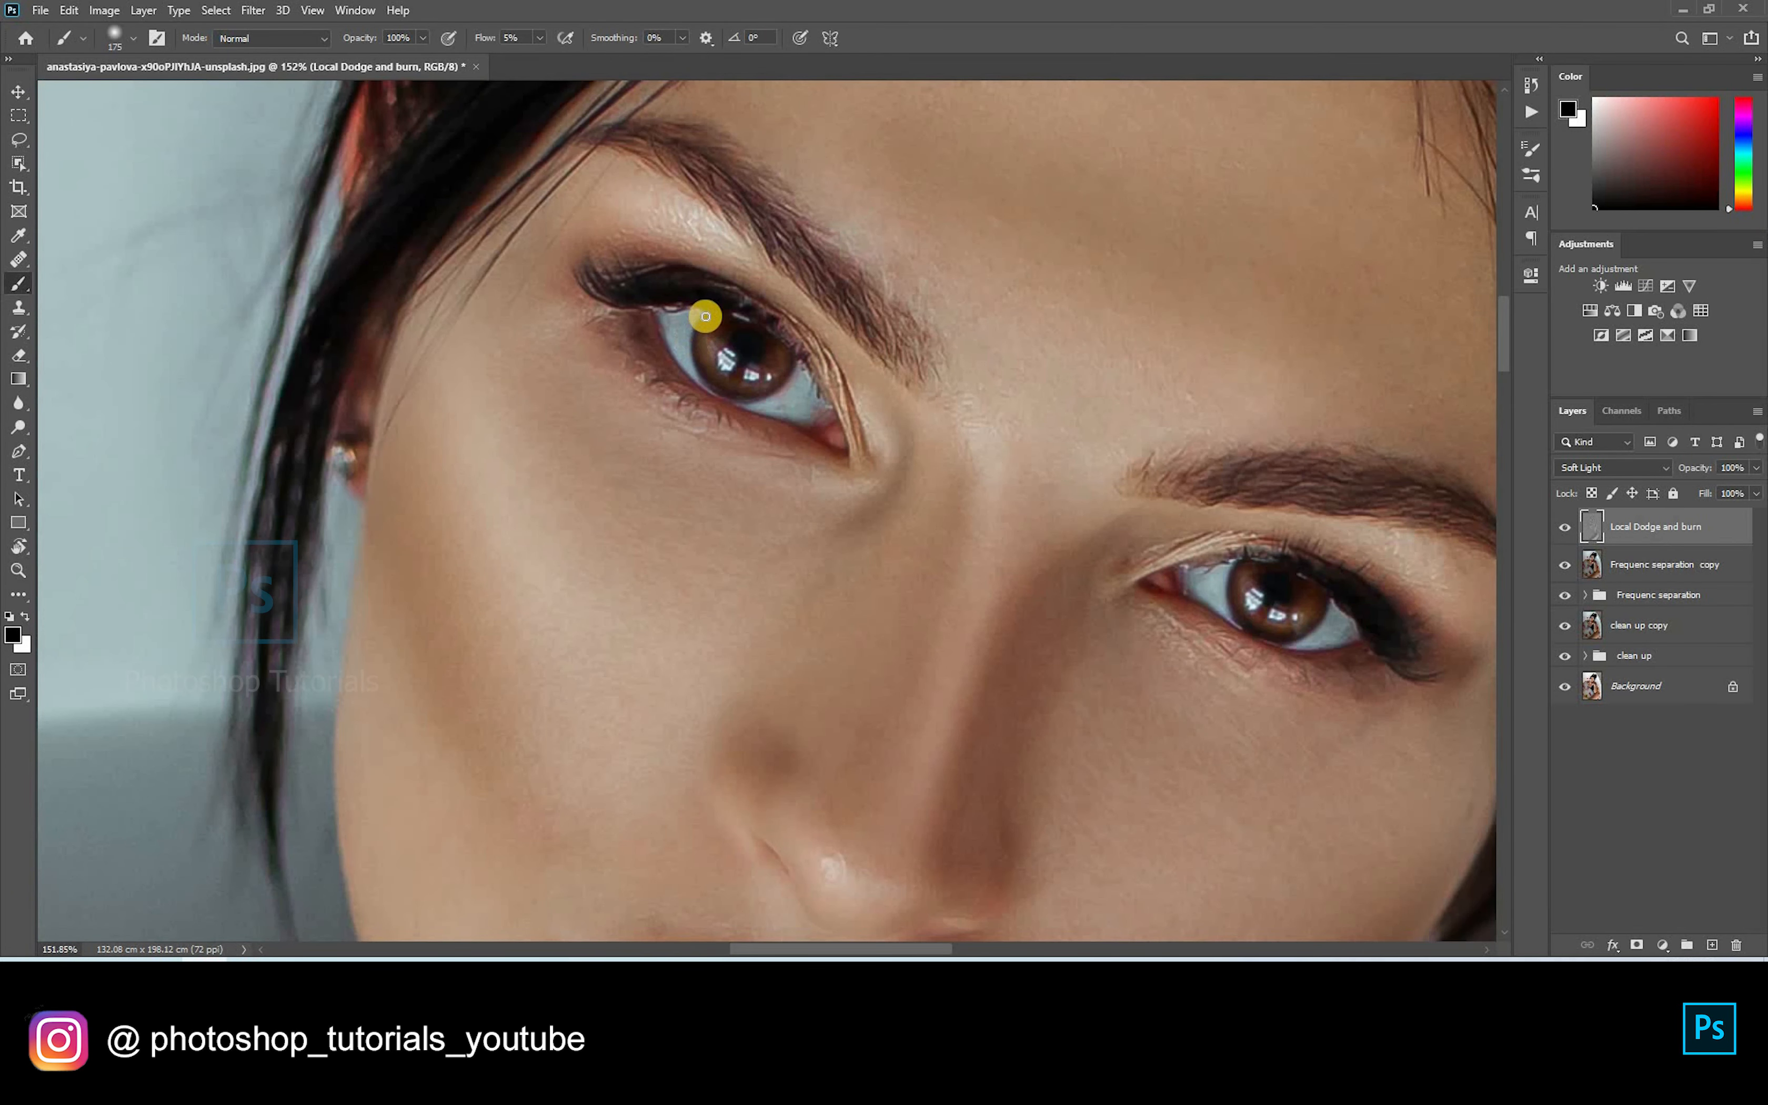
pyautogui.moveTo(705, 316)
pyautogui.mouseDown()
pyautogui.moveTo(698, 368)
pyautogui.moveTo(710, 321)
pyautogui.moveTo(713, 368)
pyautogui.moveTo(716, 309)
pyautogui.moveTo(747, 383)
pyautogui.moveTo(706, 334)
pyautogui.moveTo(752, 342)
pyautogui.mouseUp()
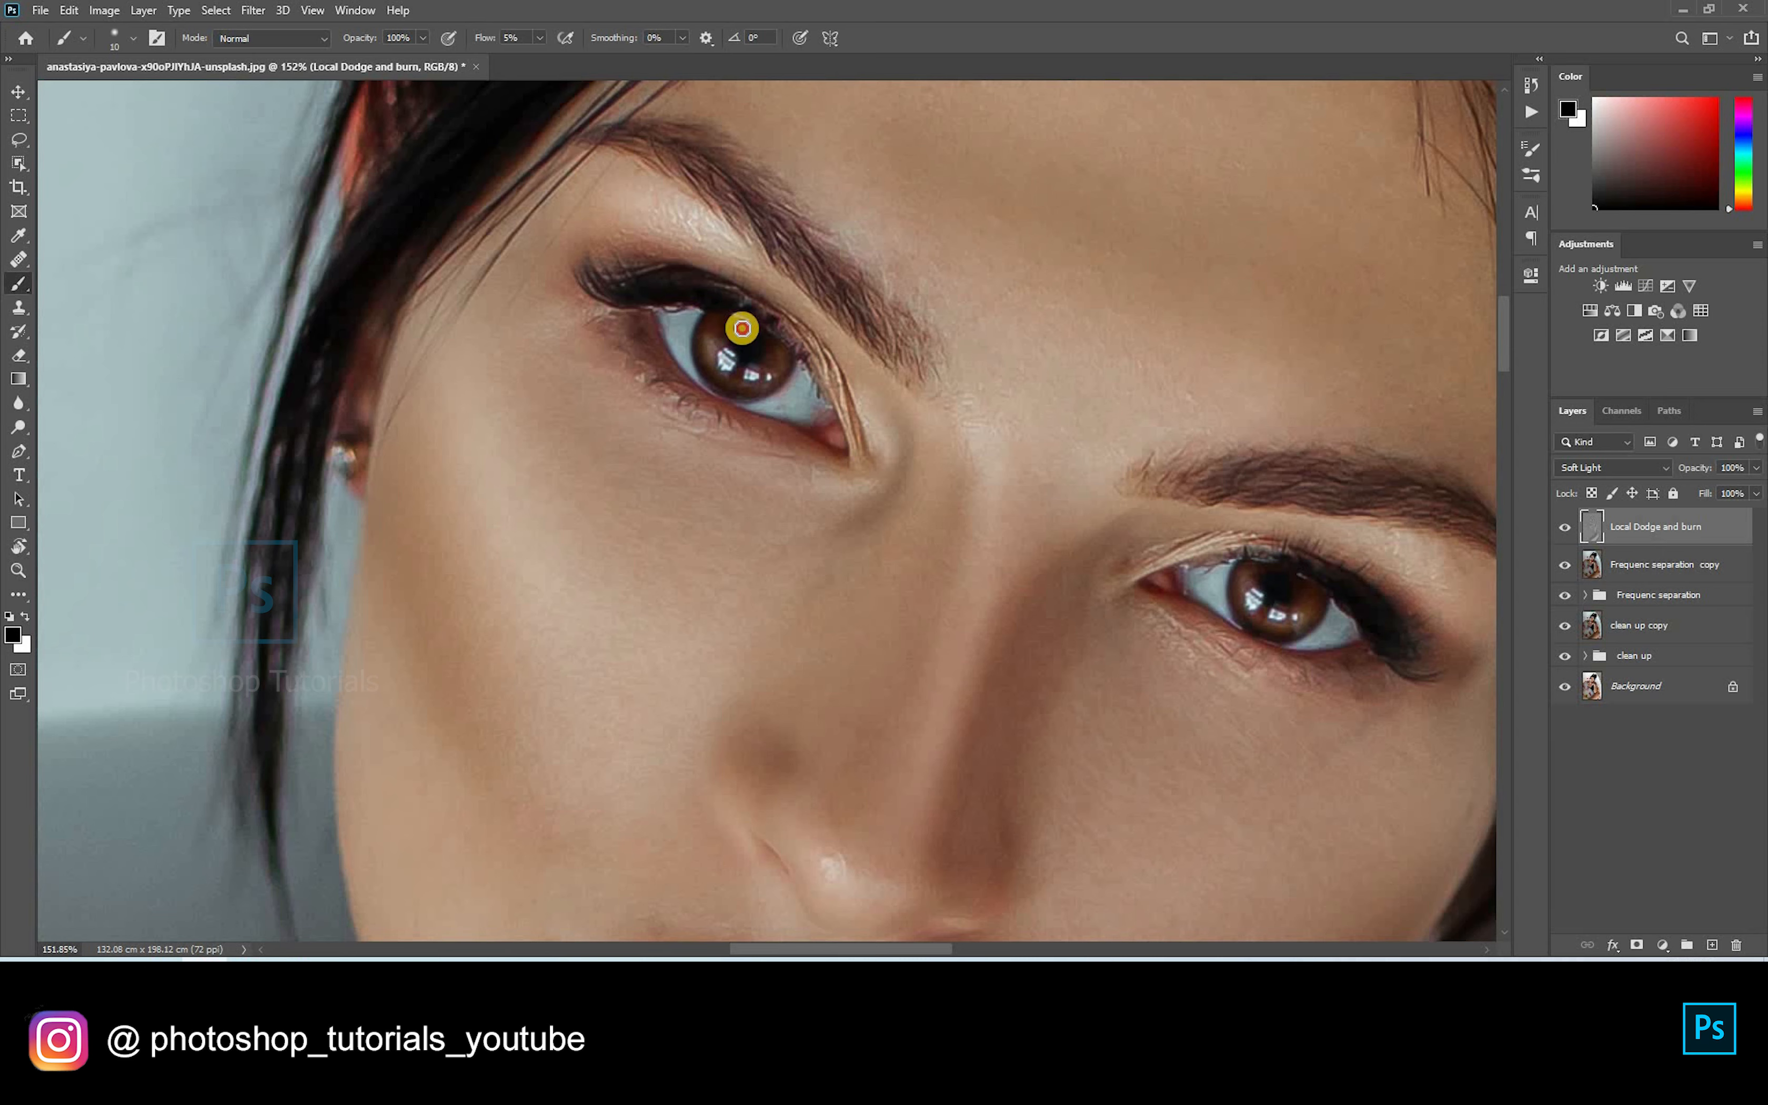
pyautogui.moveTo(741, 385)
pyautogui.mouseDown()
pyautogui.moveTo(778, 368)
pyautogui.moveTo(743, 363)
pyautogui.moveTo(748, 395)
pyautogui.moveTo(791, 349)
pyautogui.moveTo(751, 358)
pyautogui.moveTo(756, 393)
pyautogui.moveTo(729, 327)
pyautogui.moveTo(723, 393)
pyautogui.moveTo(765, 315)
pyautogui.moveTo(779, 363)
pyautogui.moveTo(749, 401)
pyautogui.moveTo(733, 327)
pyautogui.mouseUp()
pyautogui.moveTo(1082, 539)
pyautogui.mouseDown()
pyautogui.moveTo(884, 532)
pyautogui.moveTo(694, 491)
pyautogui.mouseUp()
pyautogui.moveTo(859, 532)
pyautogui.mouseDown()
pyautogui.moveTo(847, 575)
pyautogui.moveTo(868, 521)
pyautogui.moveTo(917, 570)
pyautogui.moveTo(907, 597)
pyautogui.moveTo(944, 552)
pyautogui.moveTo(911, 585)
pyautogui.moveTo(941, 550)
pyautogui.moveTo(852, 582)
pyautogui.mouseUp()
# Step: Enlarge the brush to 25 and 30 and darken the upper lash lines and eyebrows
pyautogui.press(']')
pyautogui.moveTo(897, 513)
pyautogui.mouseDown()
pyautogui.moveTo(1019, 616)
pyautogui.moveTo(1010, 592)
pyautogui.moveTo(1061, 595)
pyautogui.mouseUp()
pyautogui.moveTo(780, 574)
pyautogui.mouseDown()
pyautogui.moveTo(983, 585)
pyautogui.moveTo(1059, 659)
pyautogui.mouseUp()
pyautogui.press(']')
pyautogui.moveTo(528, 379)
pyautogui.mouseDown()
pyautogui.moveTo(749, 488)
pyautogui.moveTo(863, 590)
pyautogui.mouseUp()
pyautogui.moveTo(604, 460); pyautogui.dragTo(632, 464)
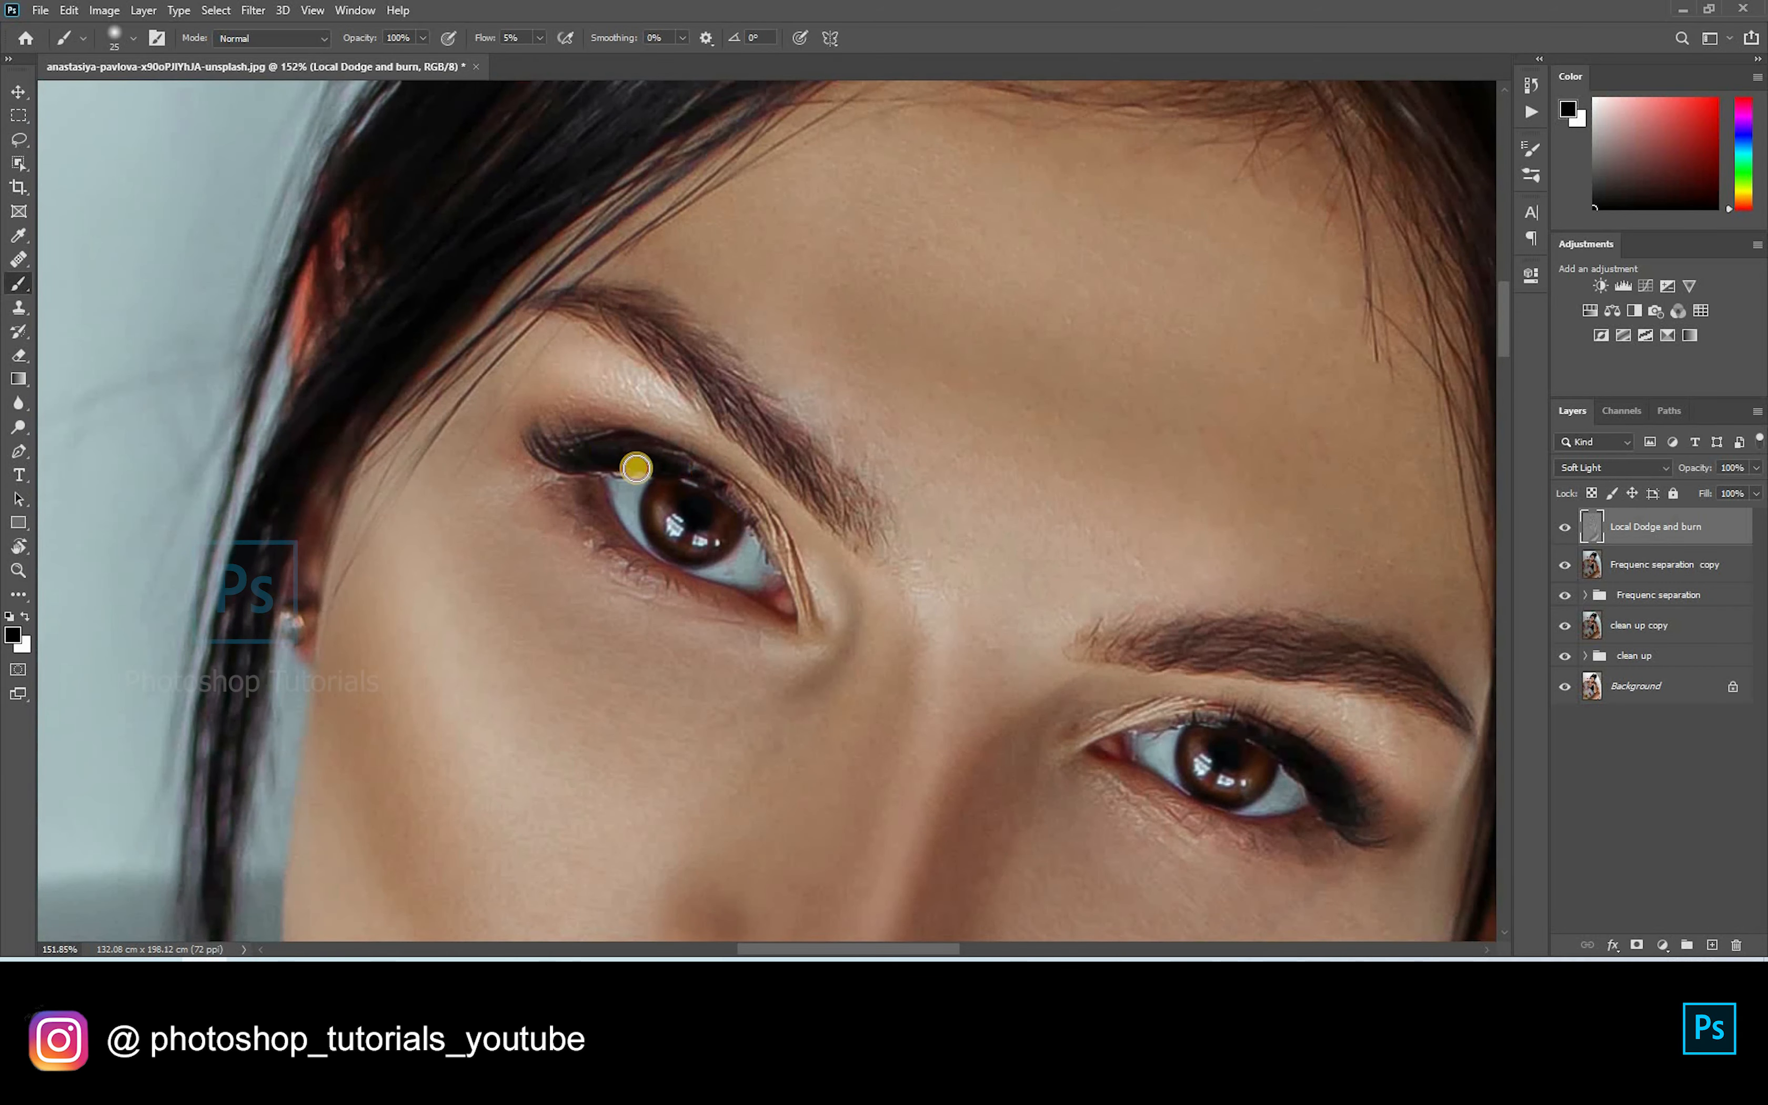
pyautogui.moveTo(817, 501); pyautogui.dragTo(692, 362)
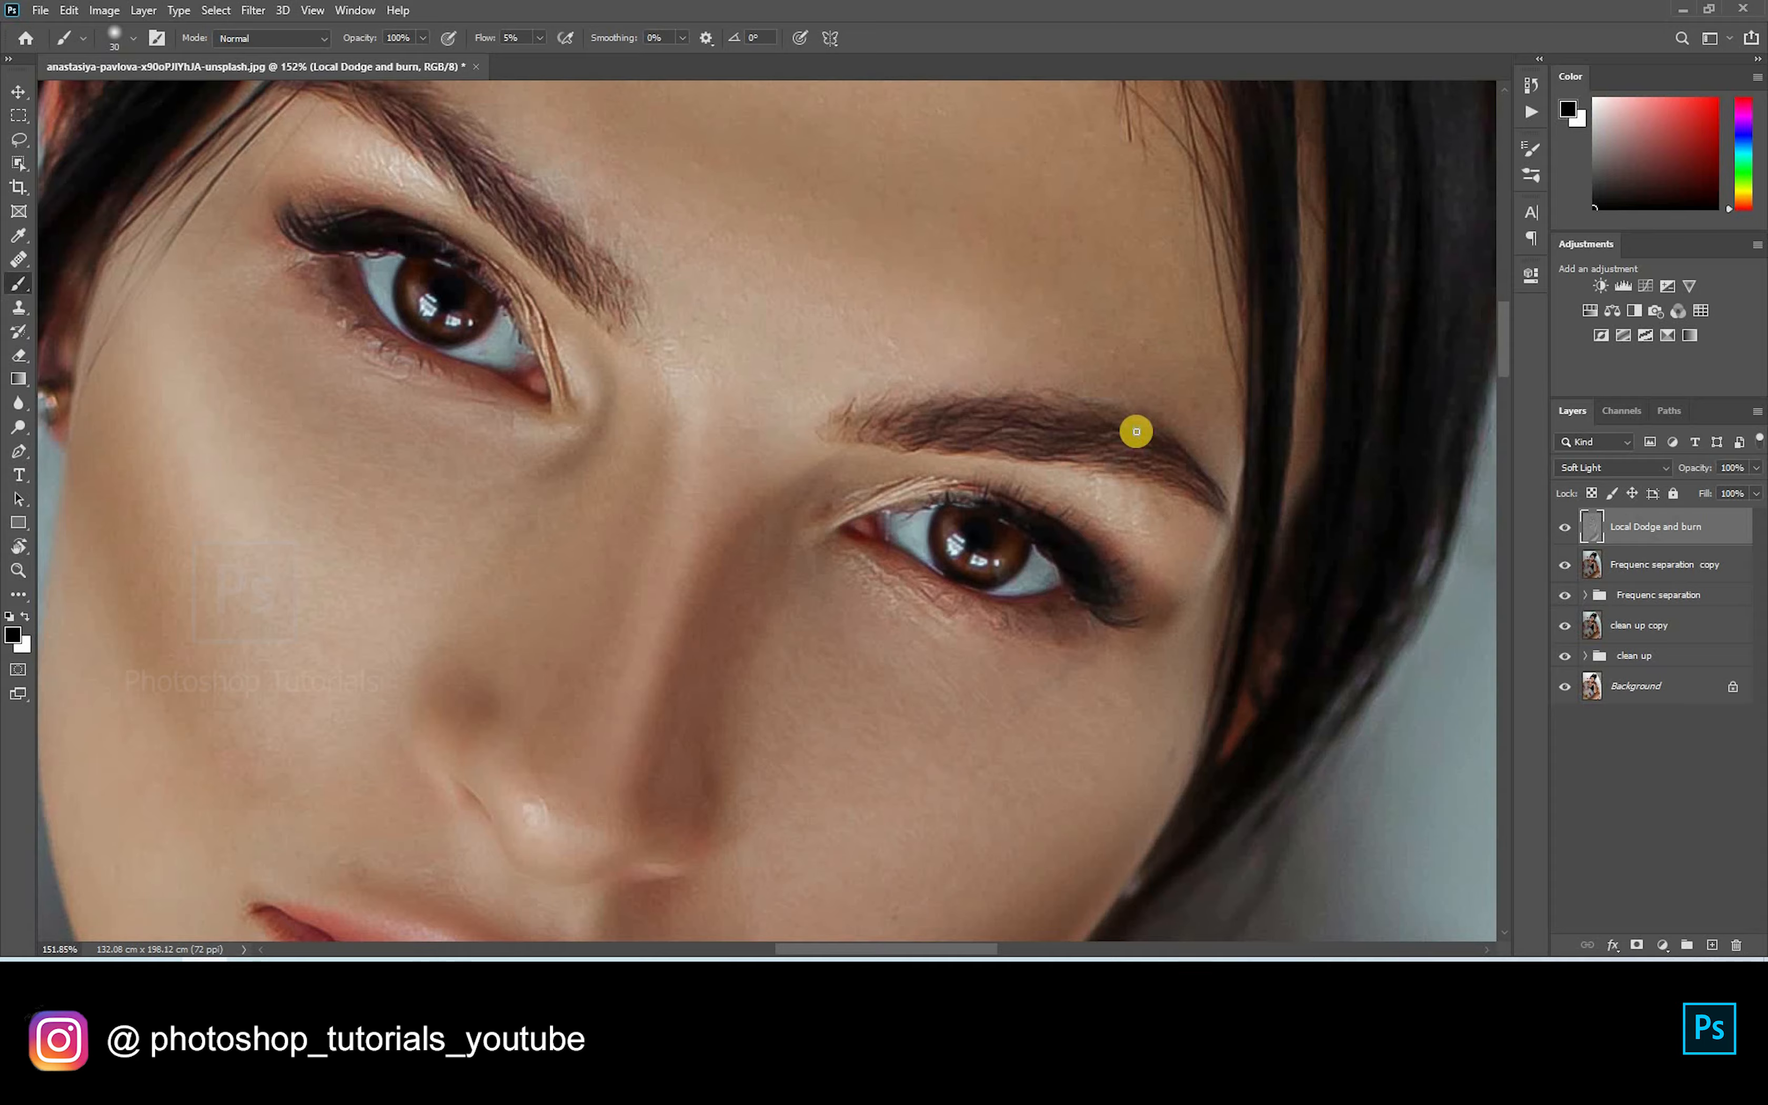
# Step: Check the darkened eyes and brows against the full image by switching the Local Dodge and burn layer off and on
pyautogui.scroll(-11, 1136, 431)
pyautogui.hotkey('ctrl', '0')
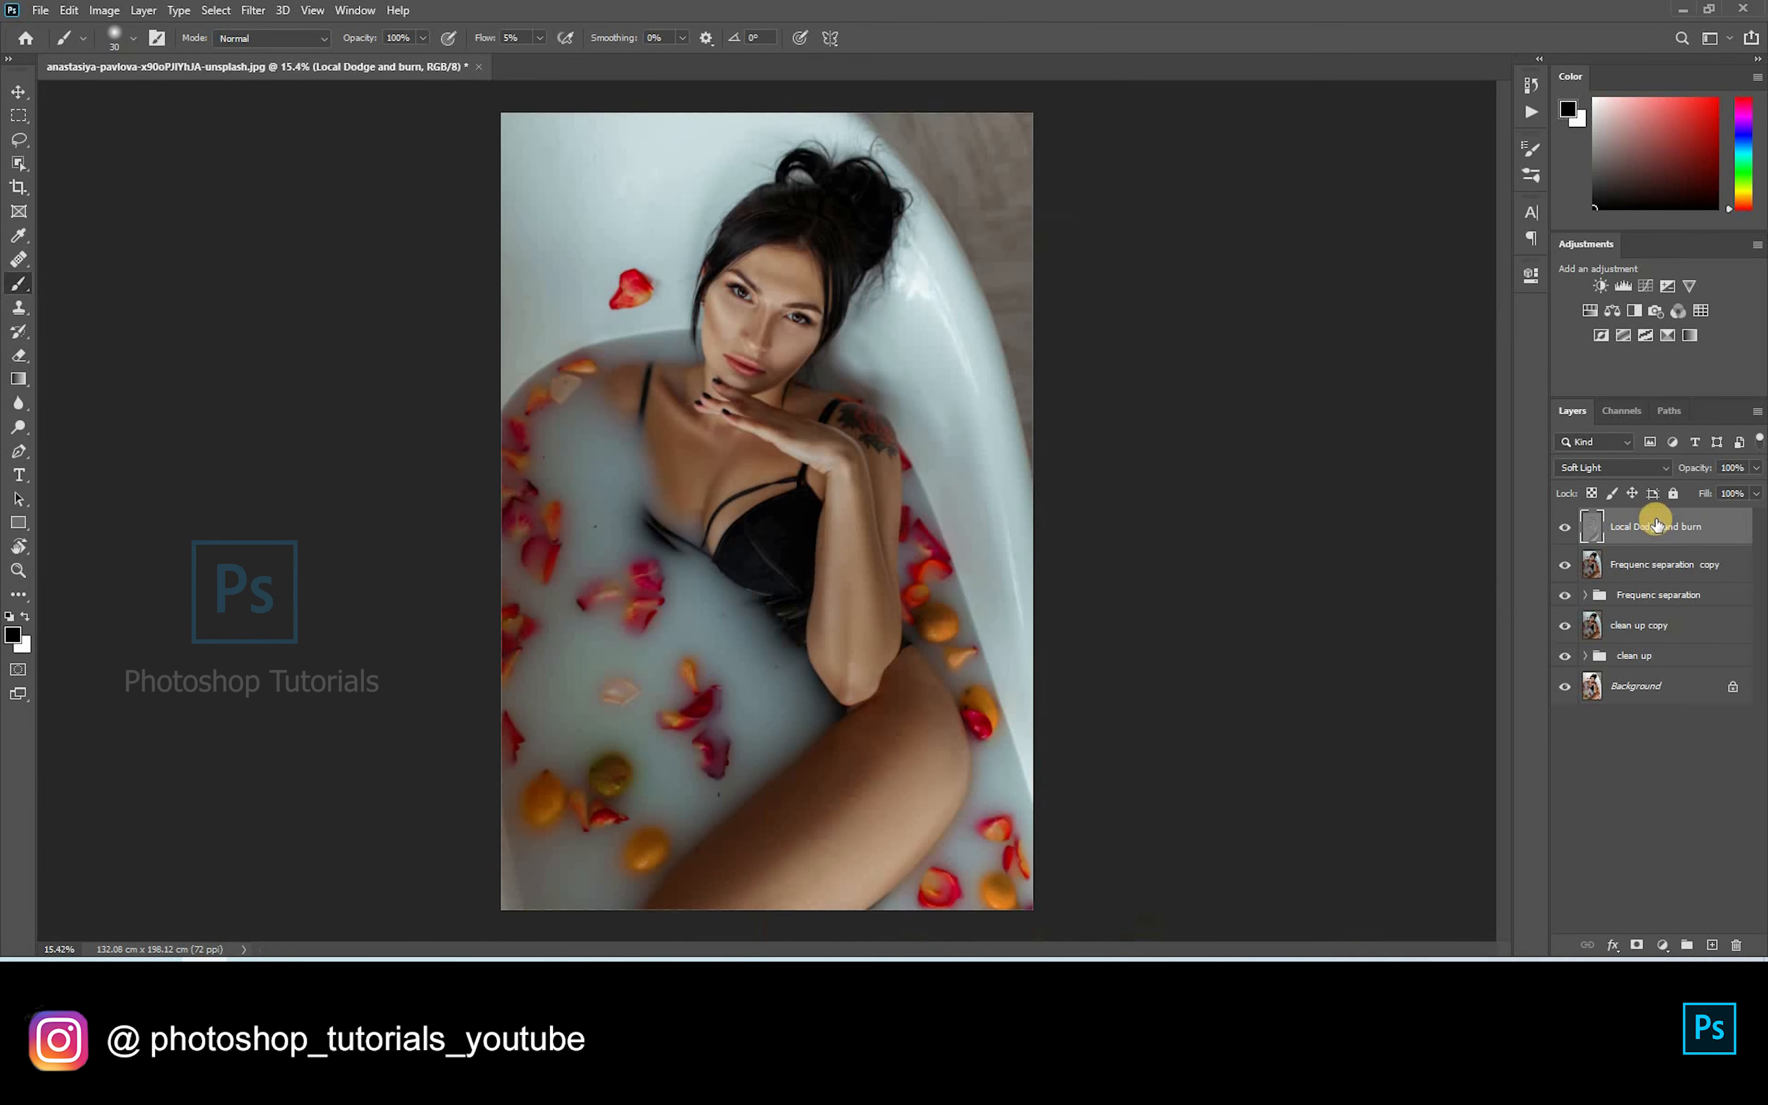
pyautogui.click(1565, 526)
pyautogui.click(1564, 526)
pyautogui.click(1565, 526)
pyautogui.click(1565, 527)
pyautogui.click(1564, 526)
# Step: Switch to white and lighten the shaded cheek below her left eye with the brush at 60 and larger, then reduce it to 70
pyautogui.scroll(5, 666, 322)
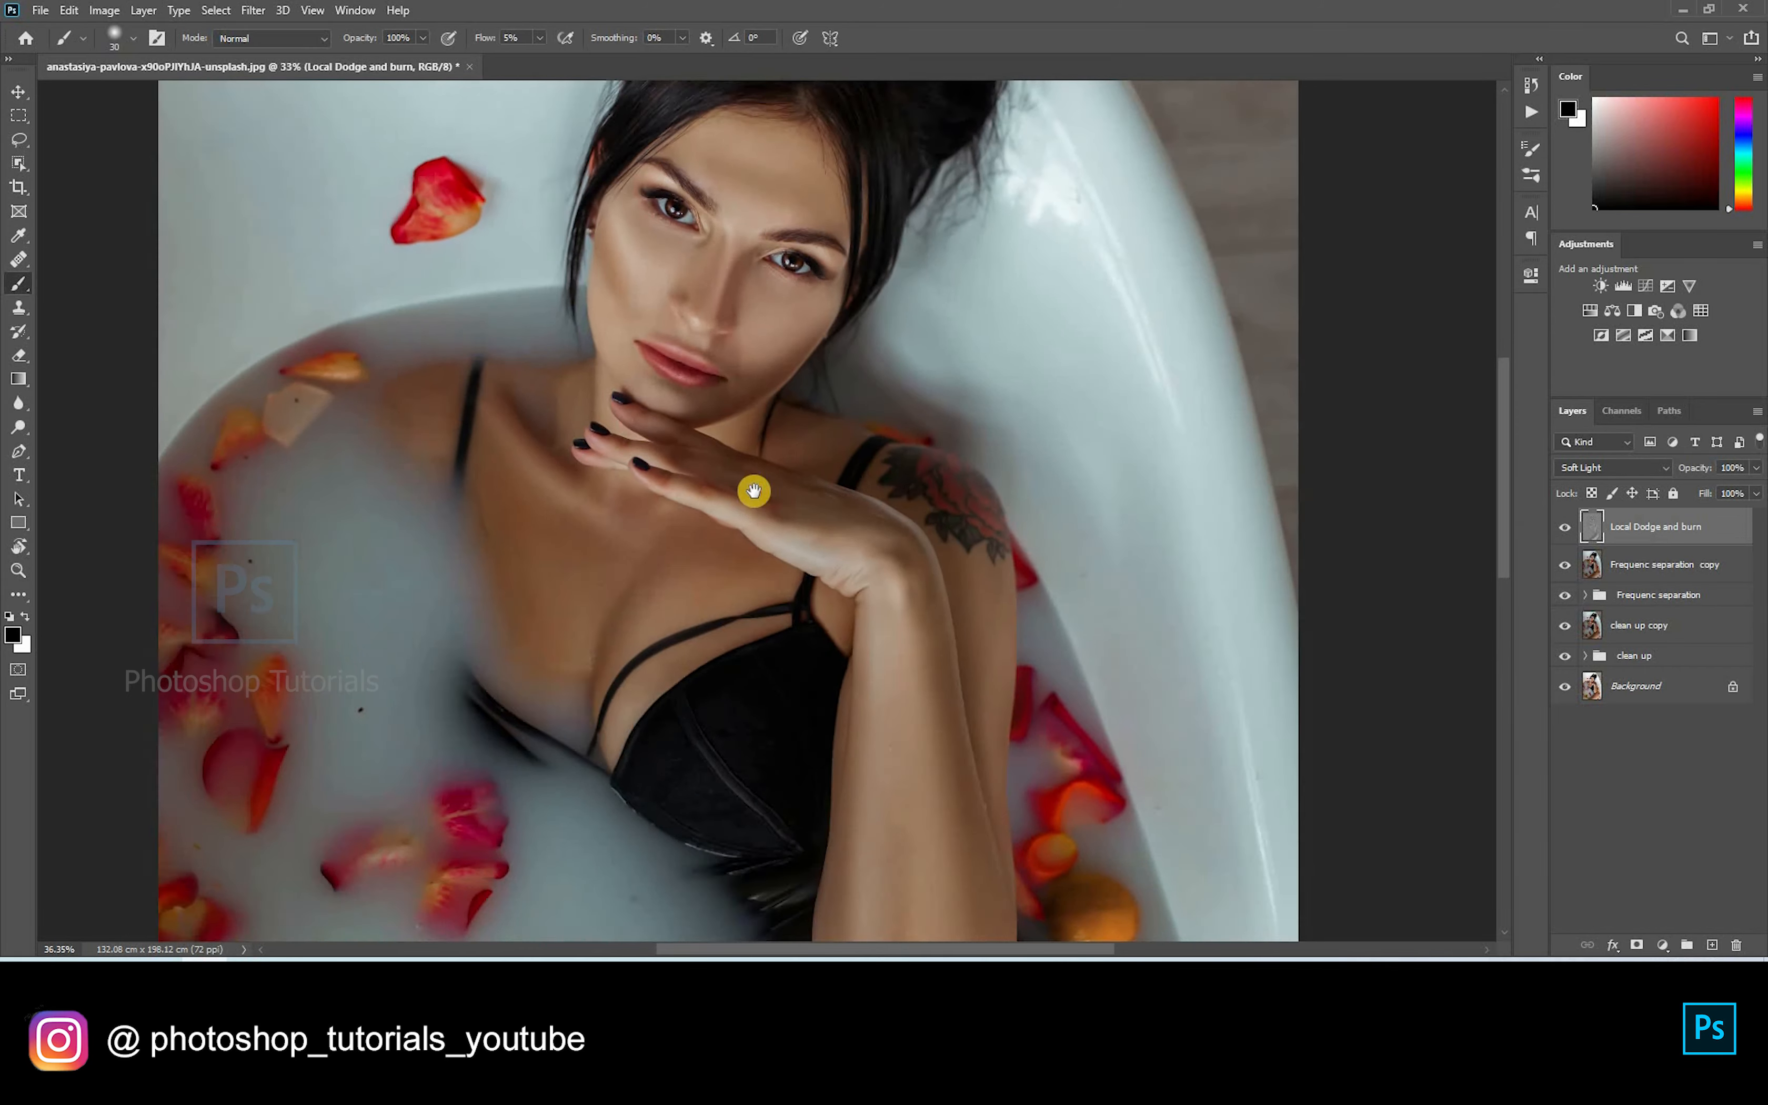
pyautogui.scroll(3, 877, 464)
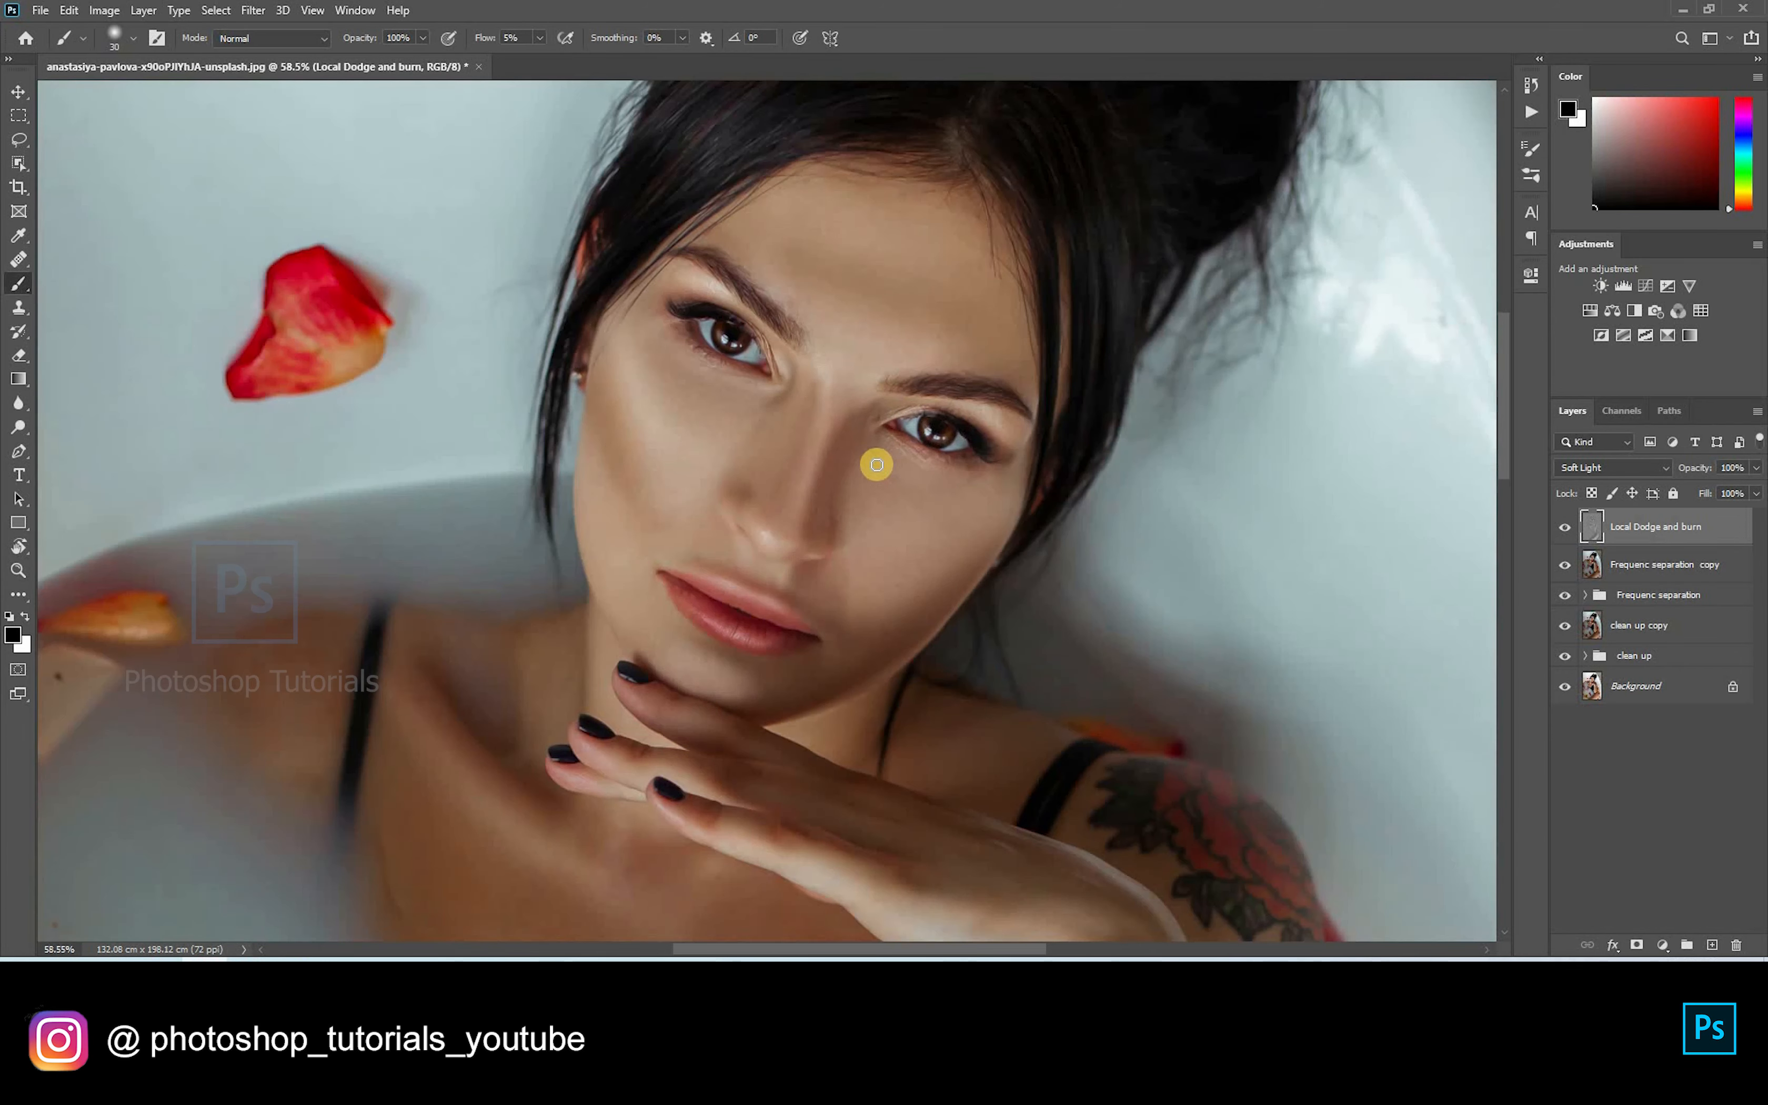
pyautogui.press('x')
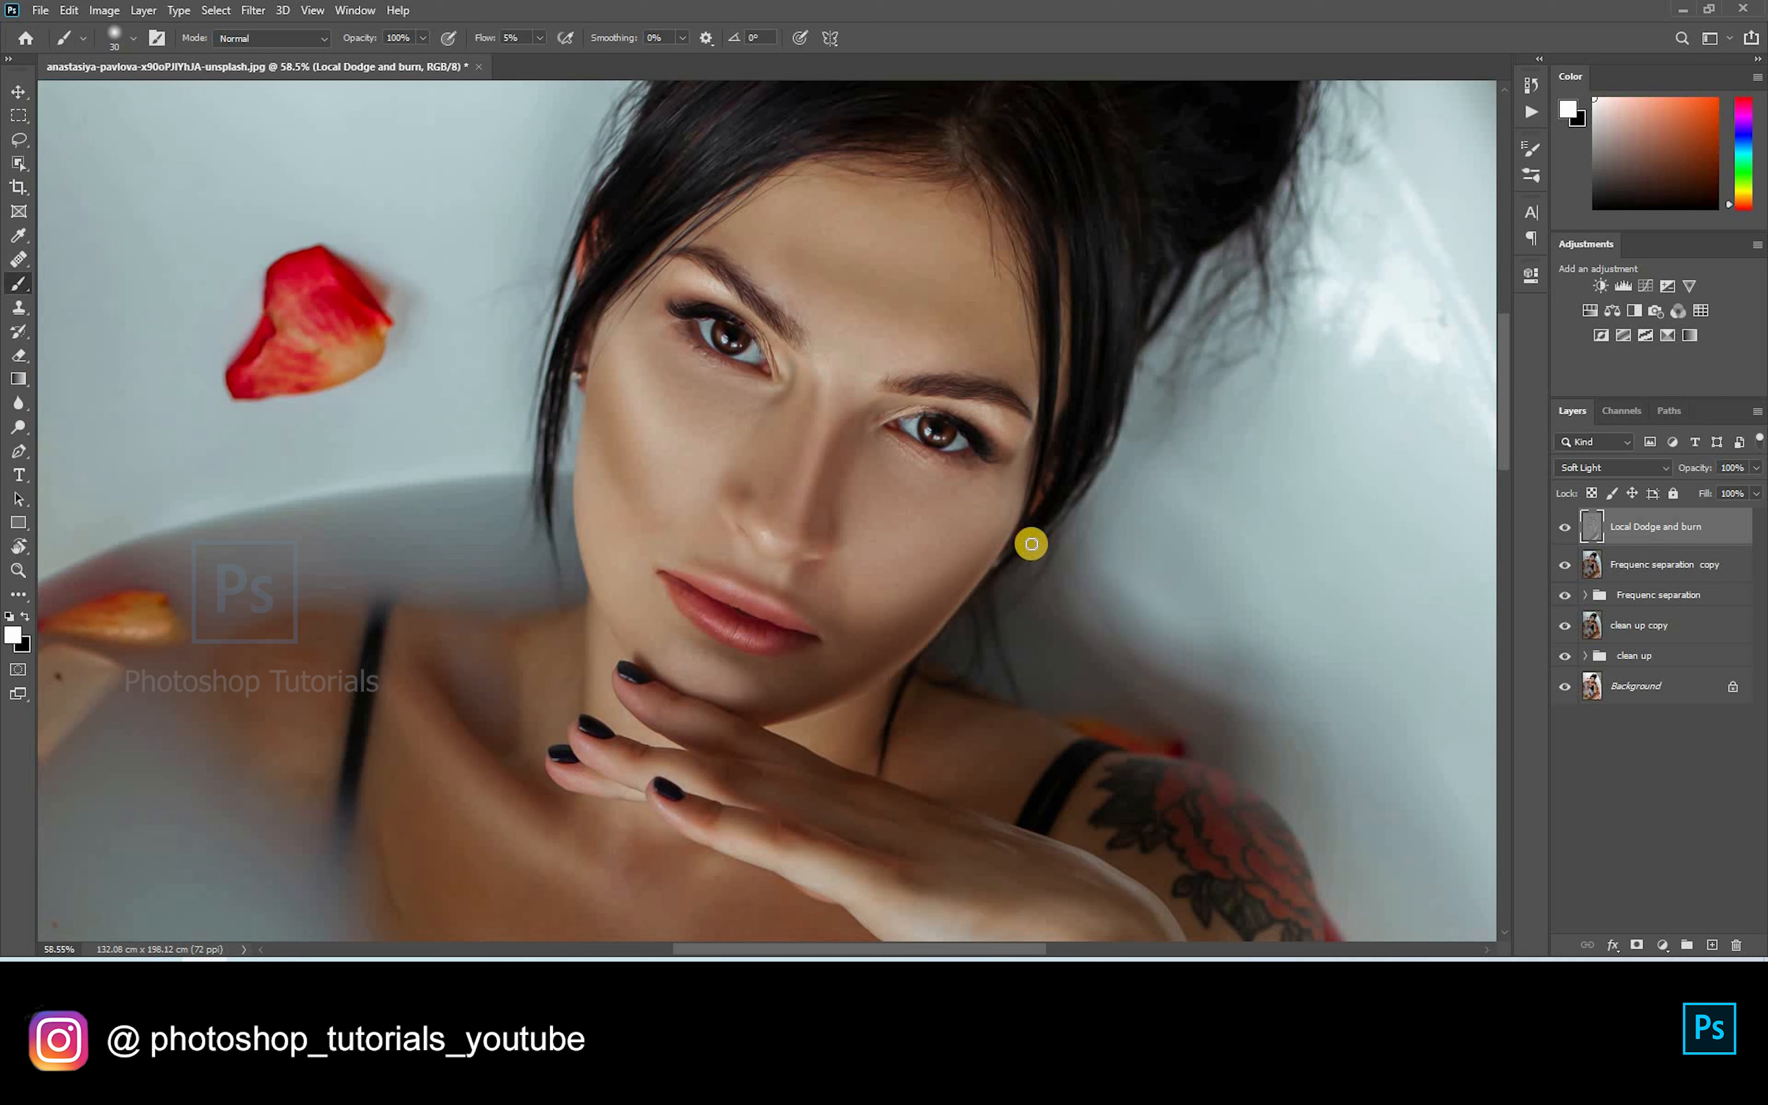
pyautogui.moveTo(909, 555); pyautogui.dragTo(893, 571)
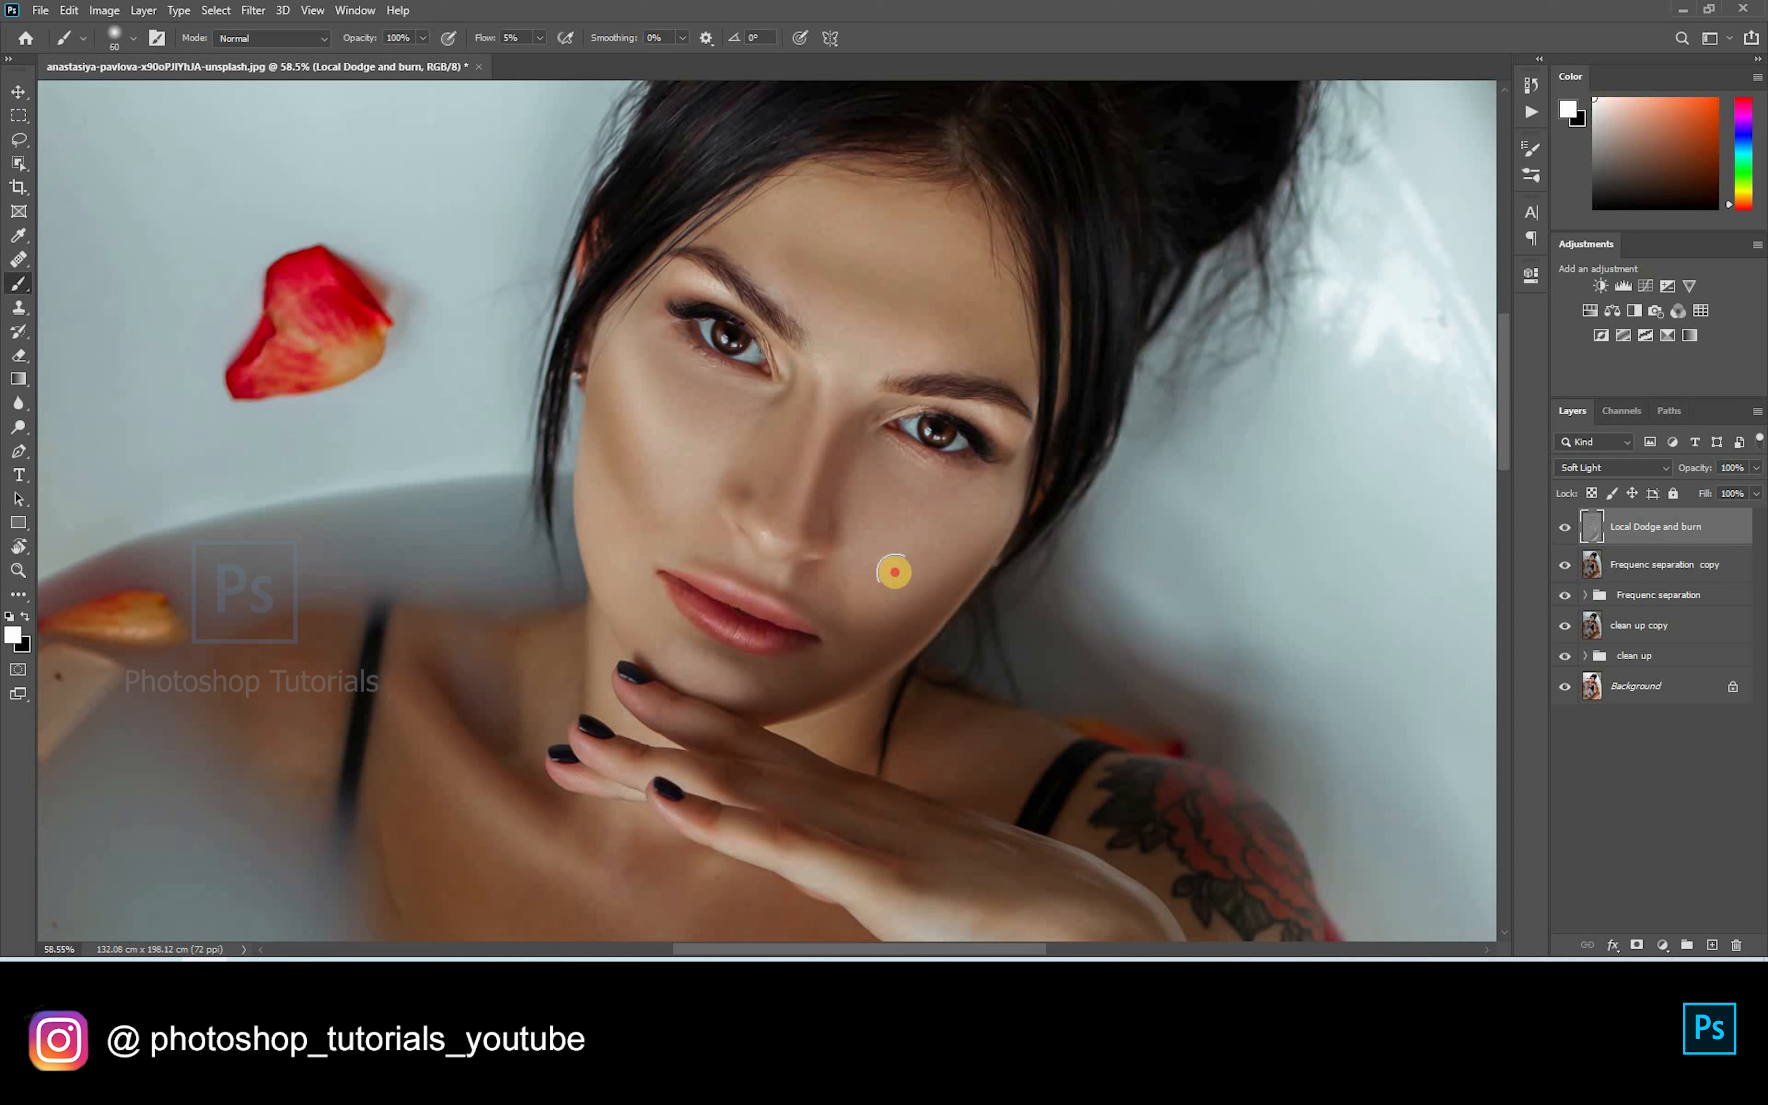
pyautogui.press(']')
pyautogui.press(']')
pyautogui.press(']')
pyautogui.press(']')
pyautogui.press(']')
pyautogui.press(']')
pyautogui.press(']')
pyautogui.moveTo(1016, 519); pyautogui.dragTo(897, 552)
pyautogui.moveTo(1025, 503); pyautogui.dragTo(947, 549)
pyautogui.press('[')
pyautogui.press('[')
pyautogui.press('[')
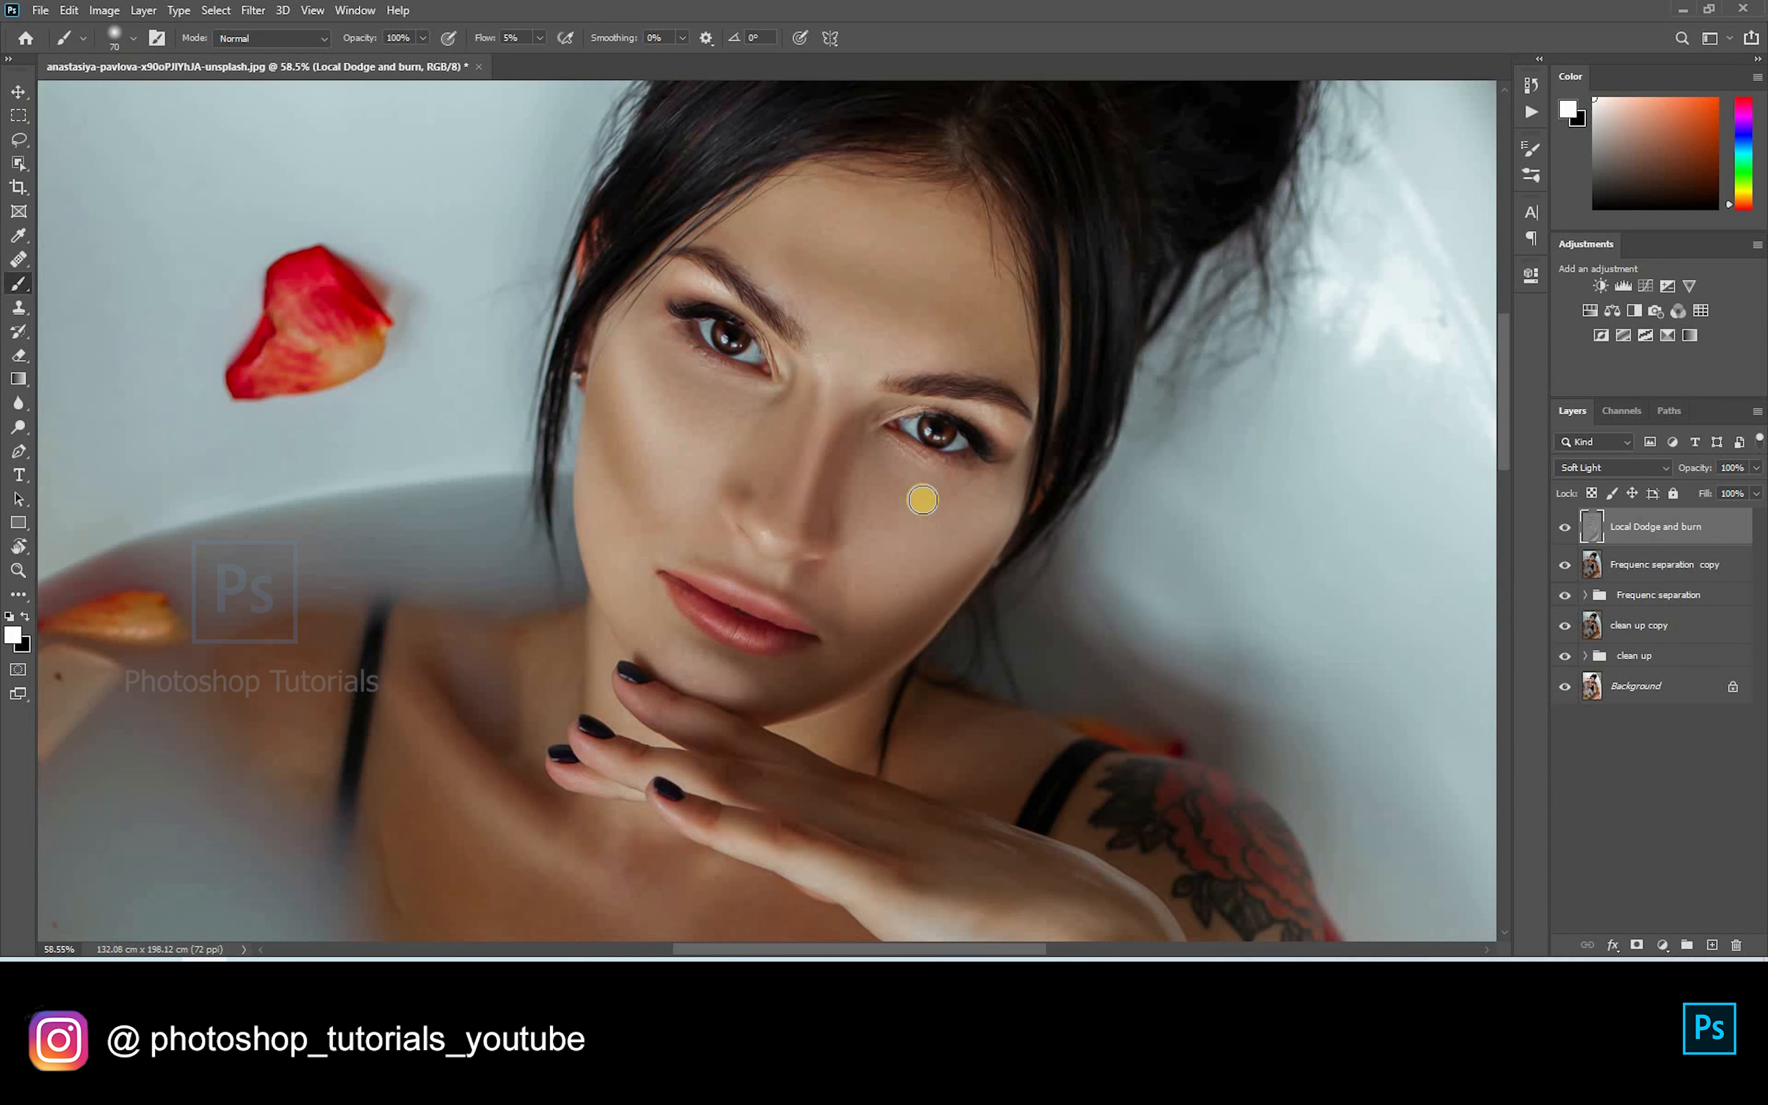
# Step: Compare the full image before and after the dodge and burn, including the lightened cheek
pyautogui.scroll(-15, 923, 499)
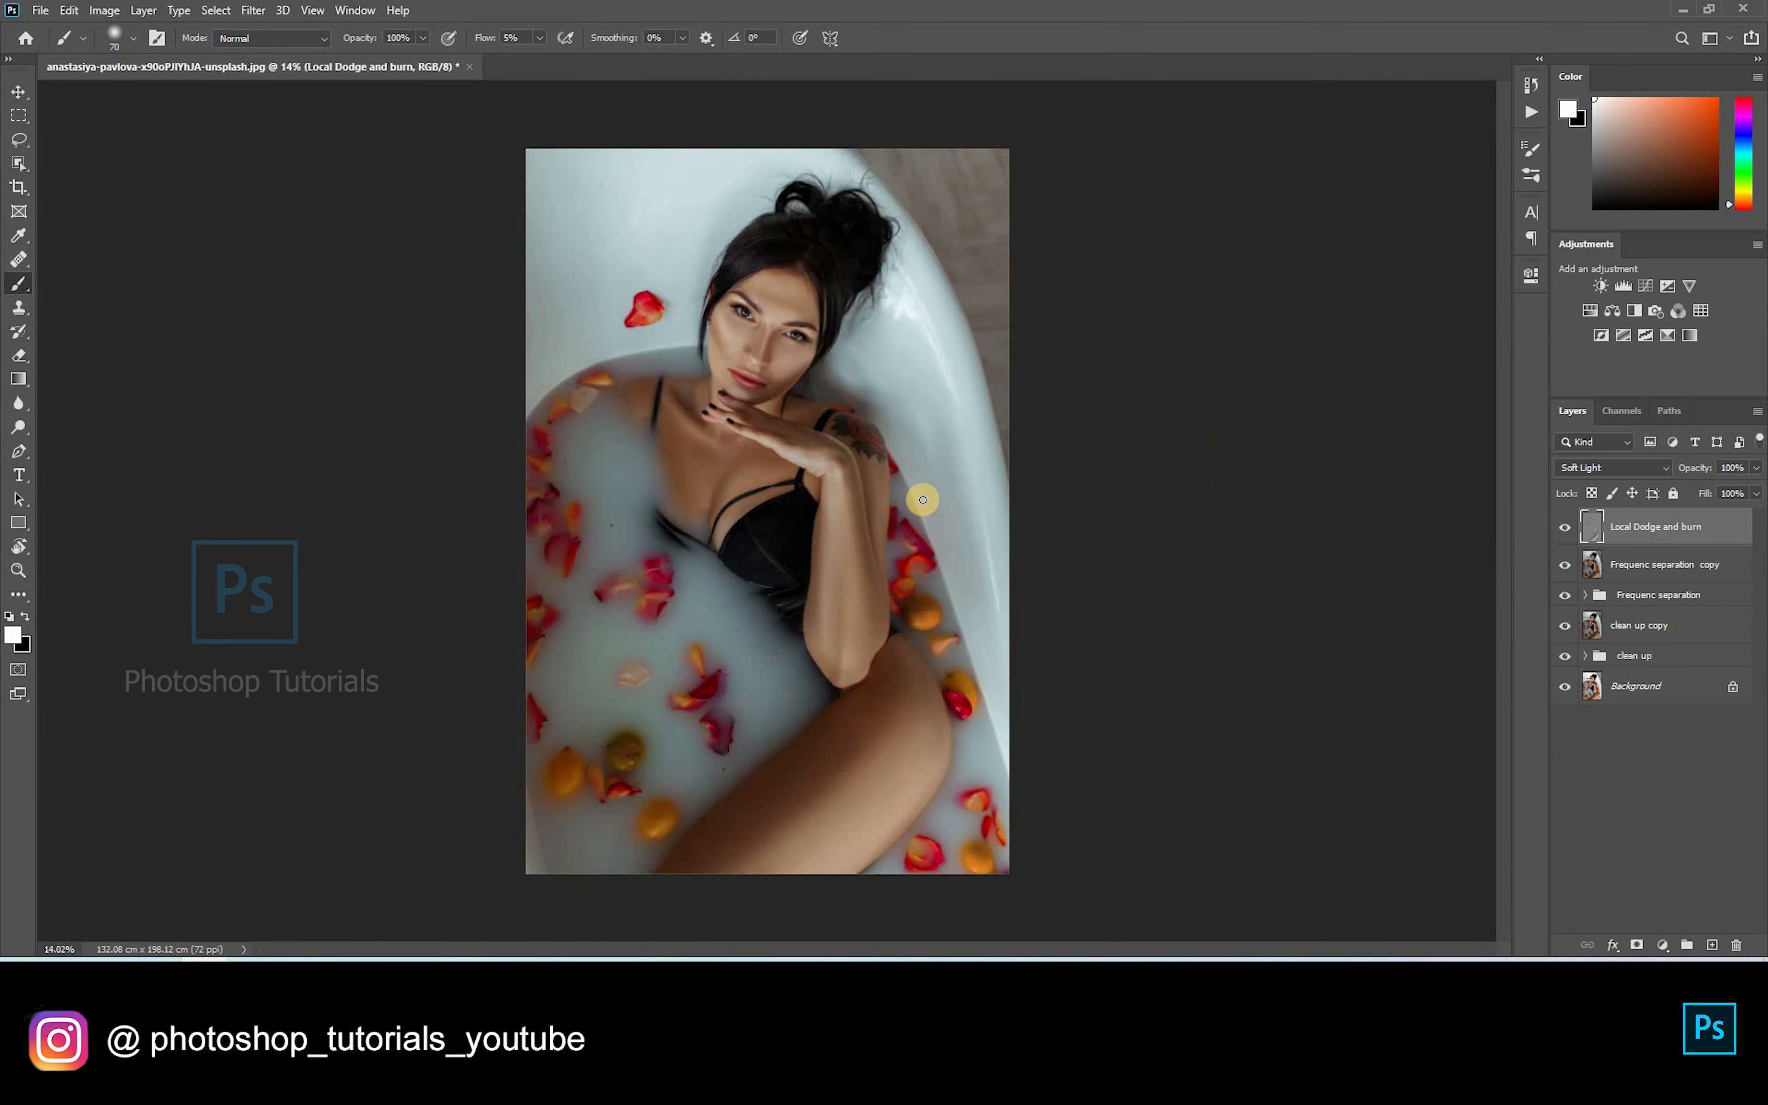
pyautogui.scroll(2, 923, 500)
pyautogui.scroll(-1, 1586, 513)
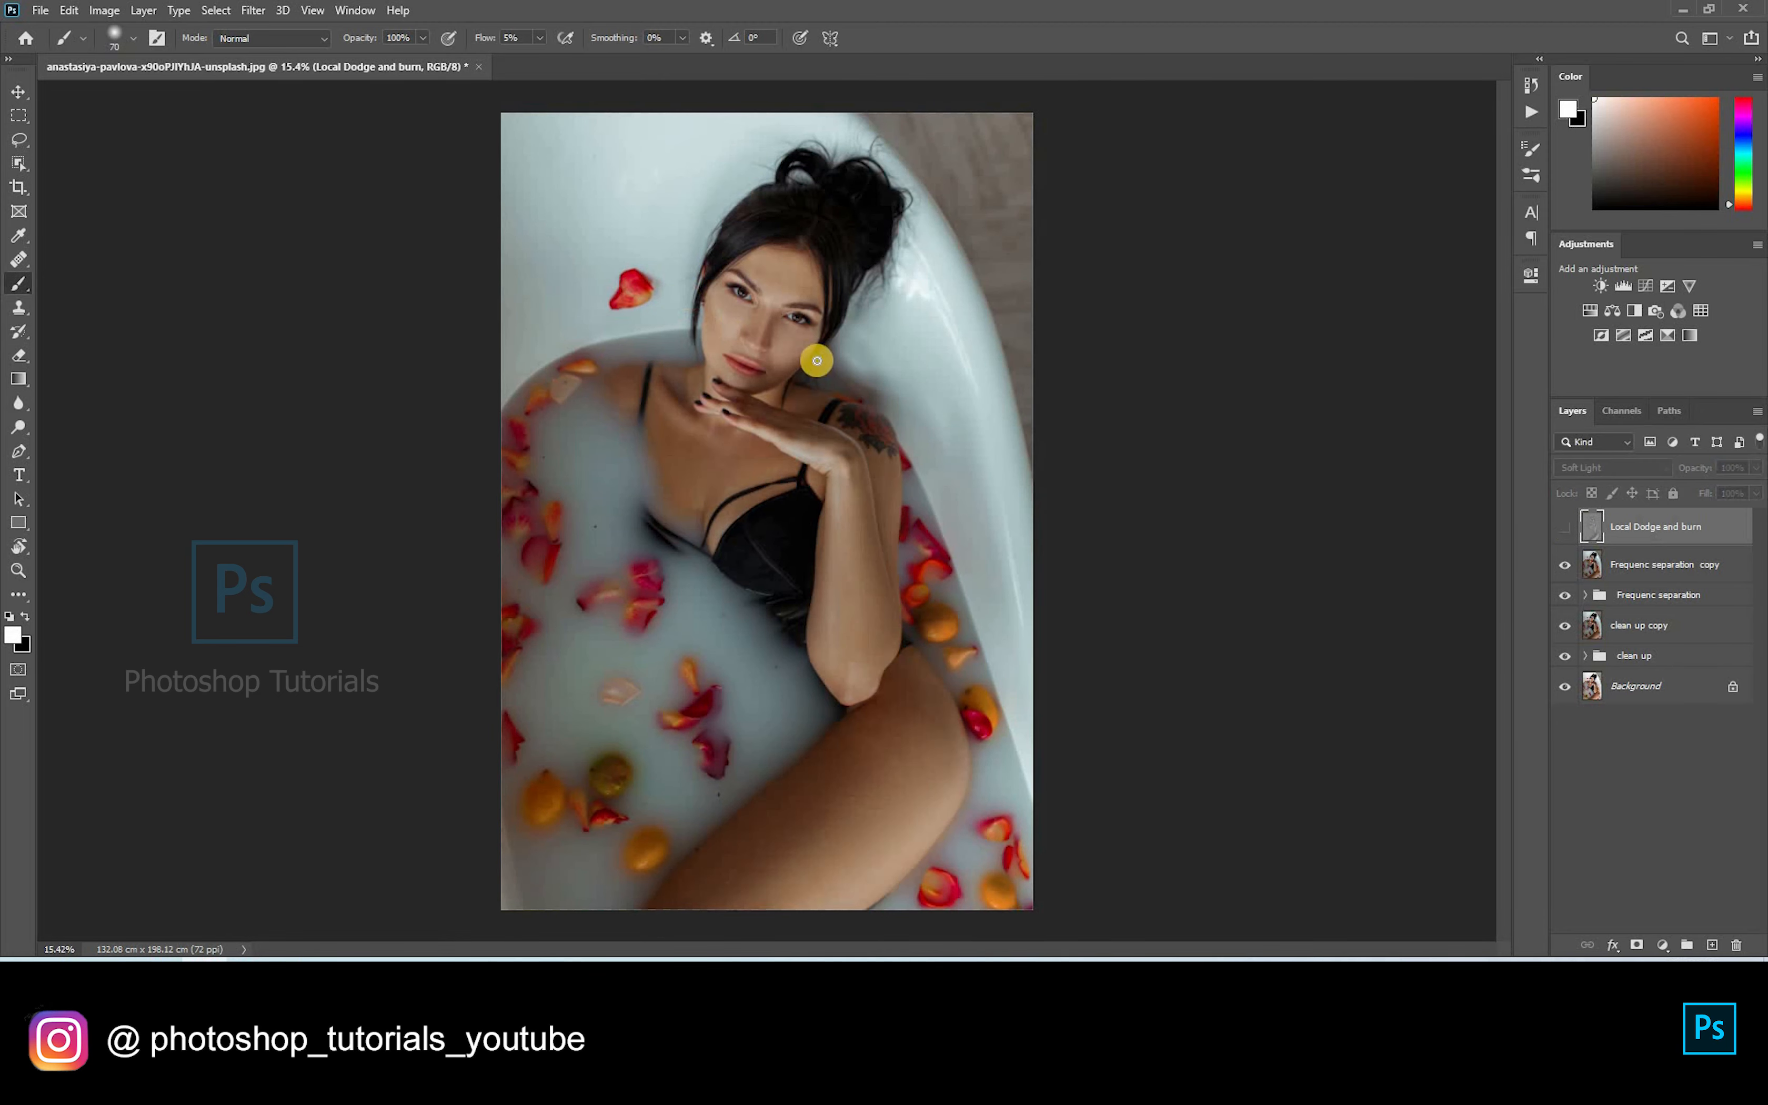
pyautogui.scroll(-1, 817, 361)
pyautogui.scroll(1, 817, 360)
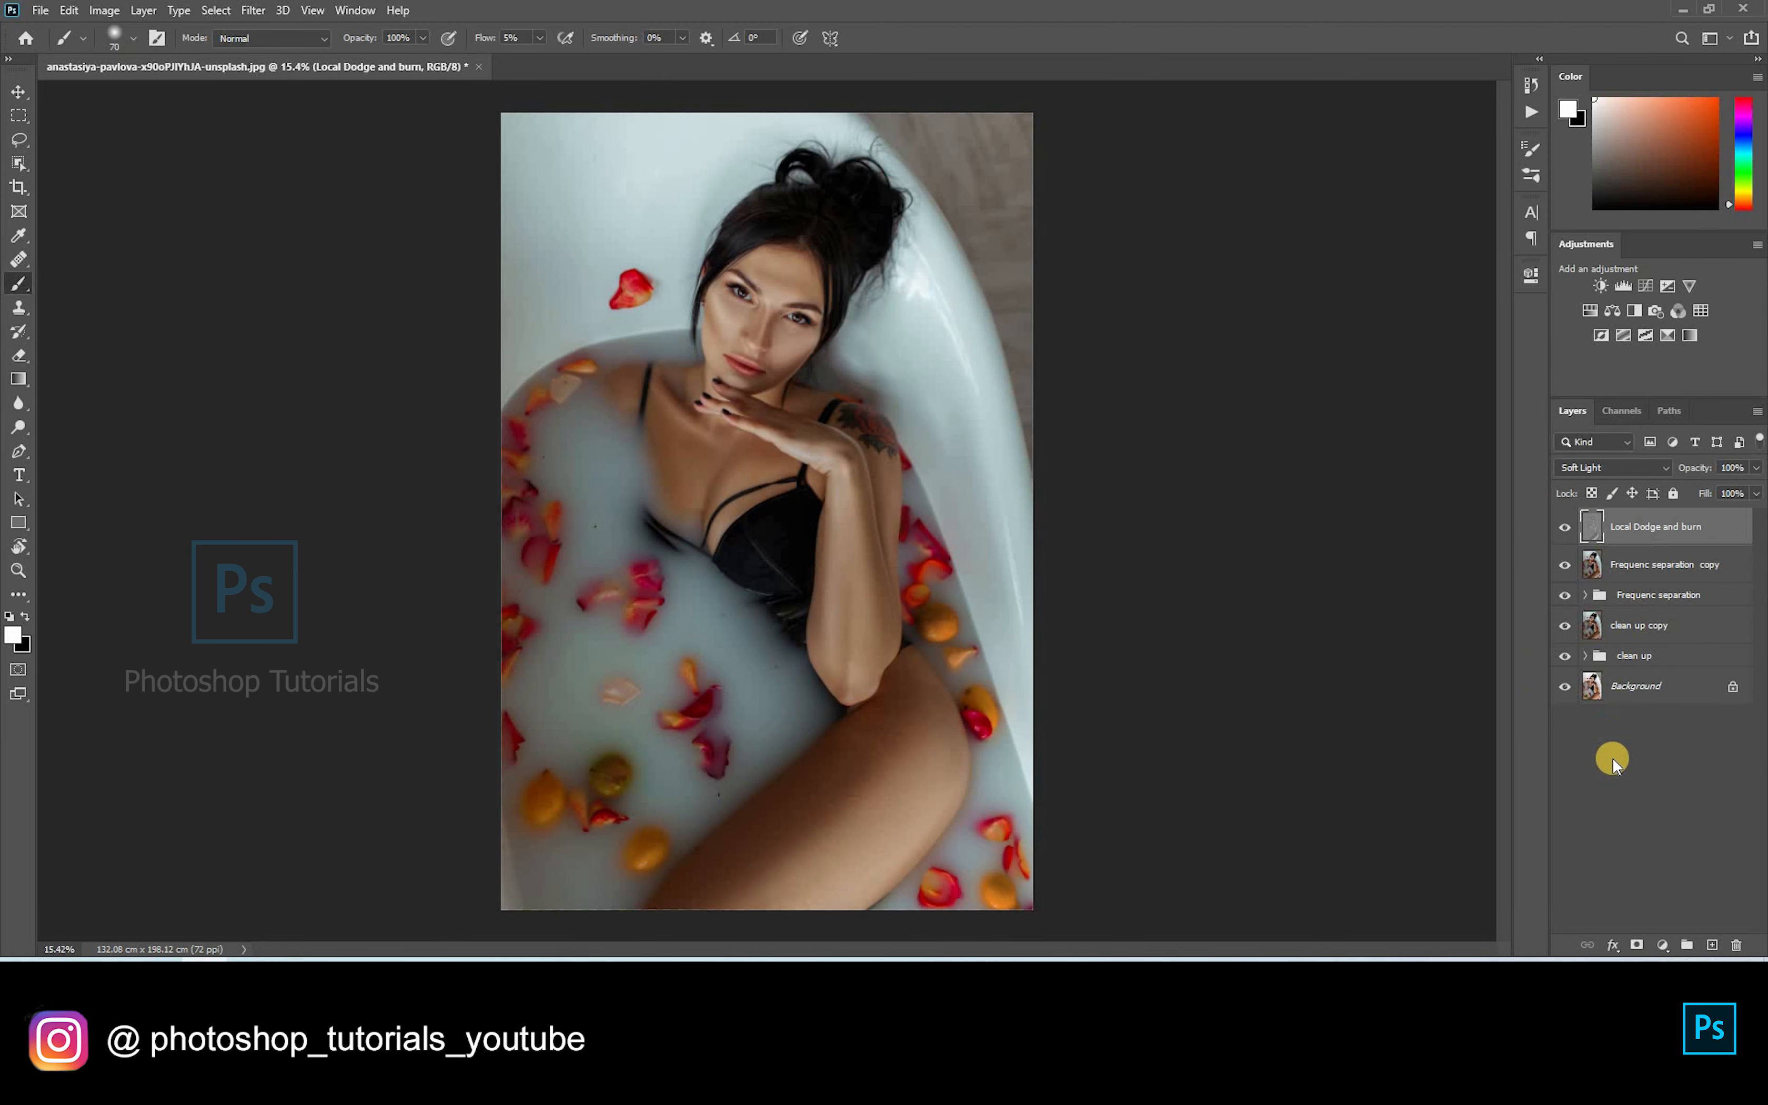
# Step: Add a Selective Color layer named "skin tone" with Reds at cyan -48, magenta -22, yellow -19 and black +11
pyautogui.click(1671, 335)
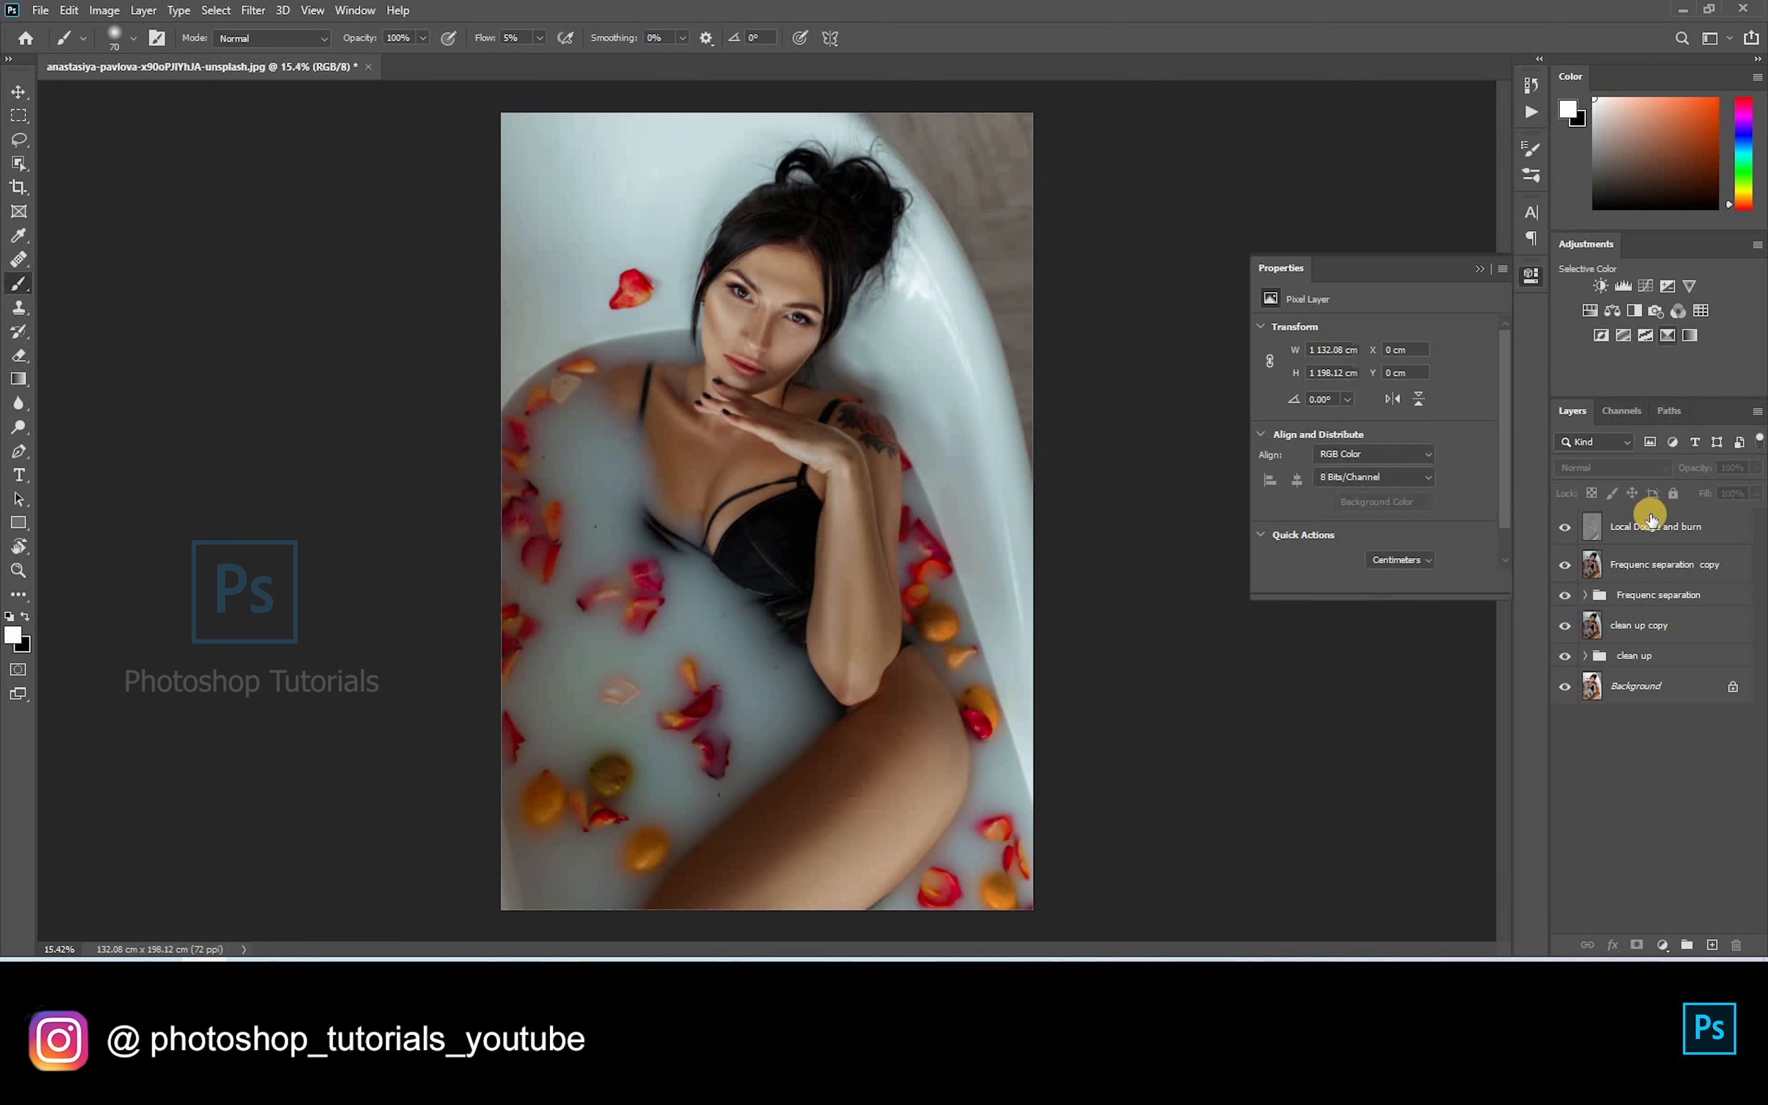
pyautogui.doubleClick(1685, 527)
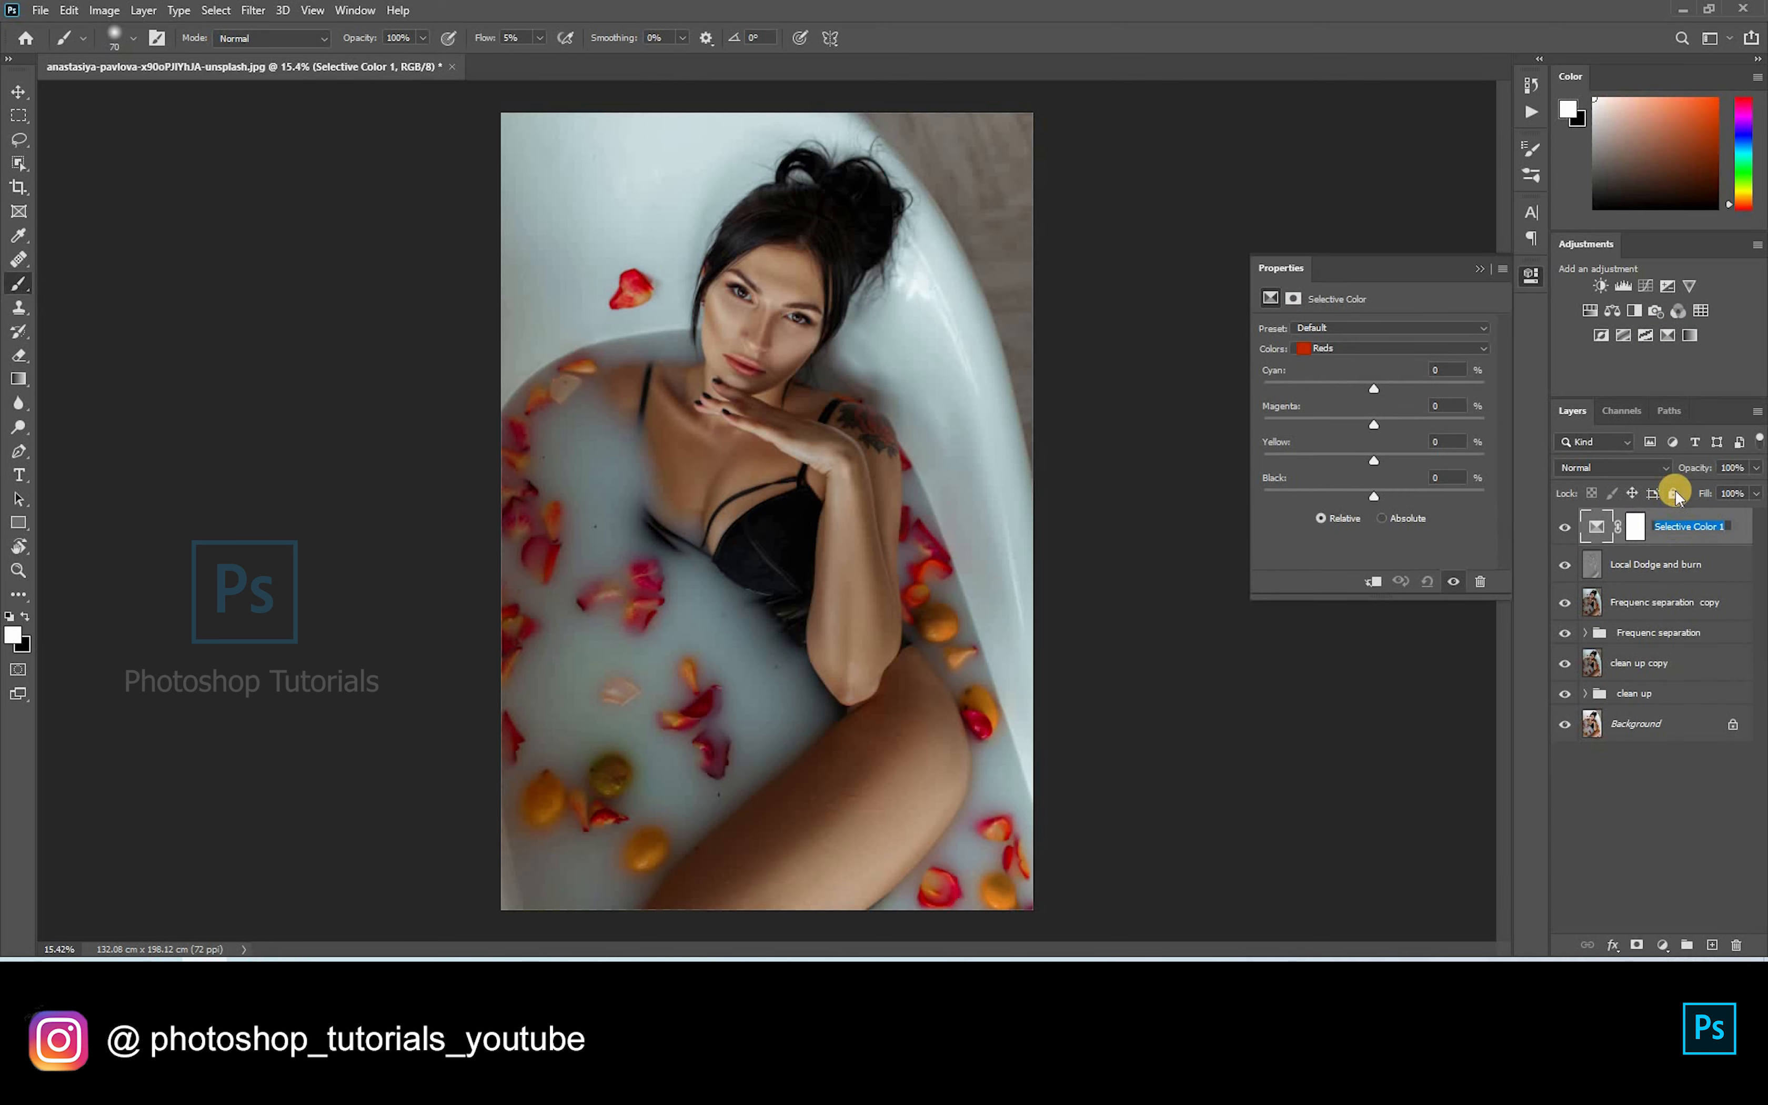
pyautogui.write('skin tone')
pyautogui.moveTo(1374, 389); pyautogui.dragTo(1362, 434)
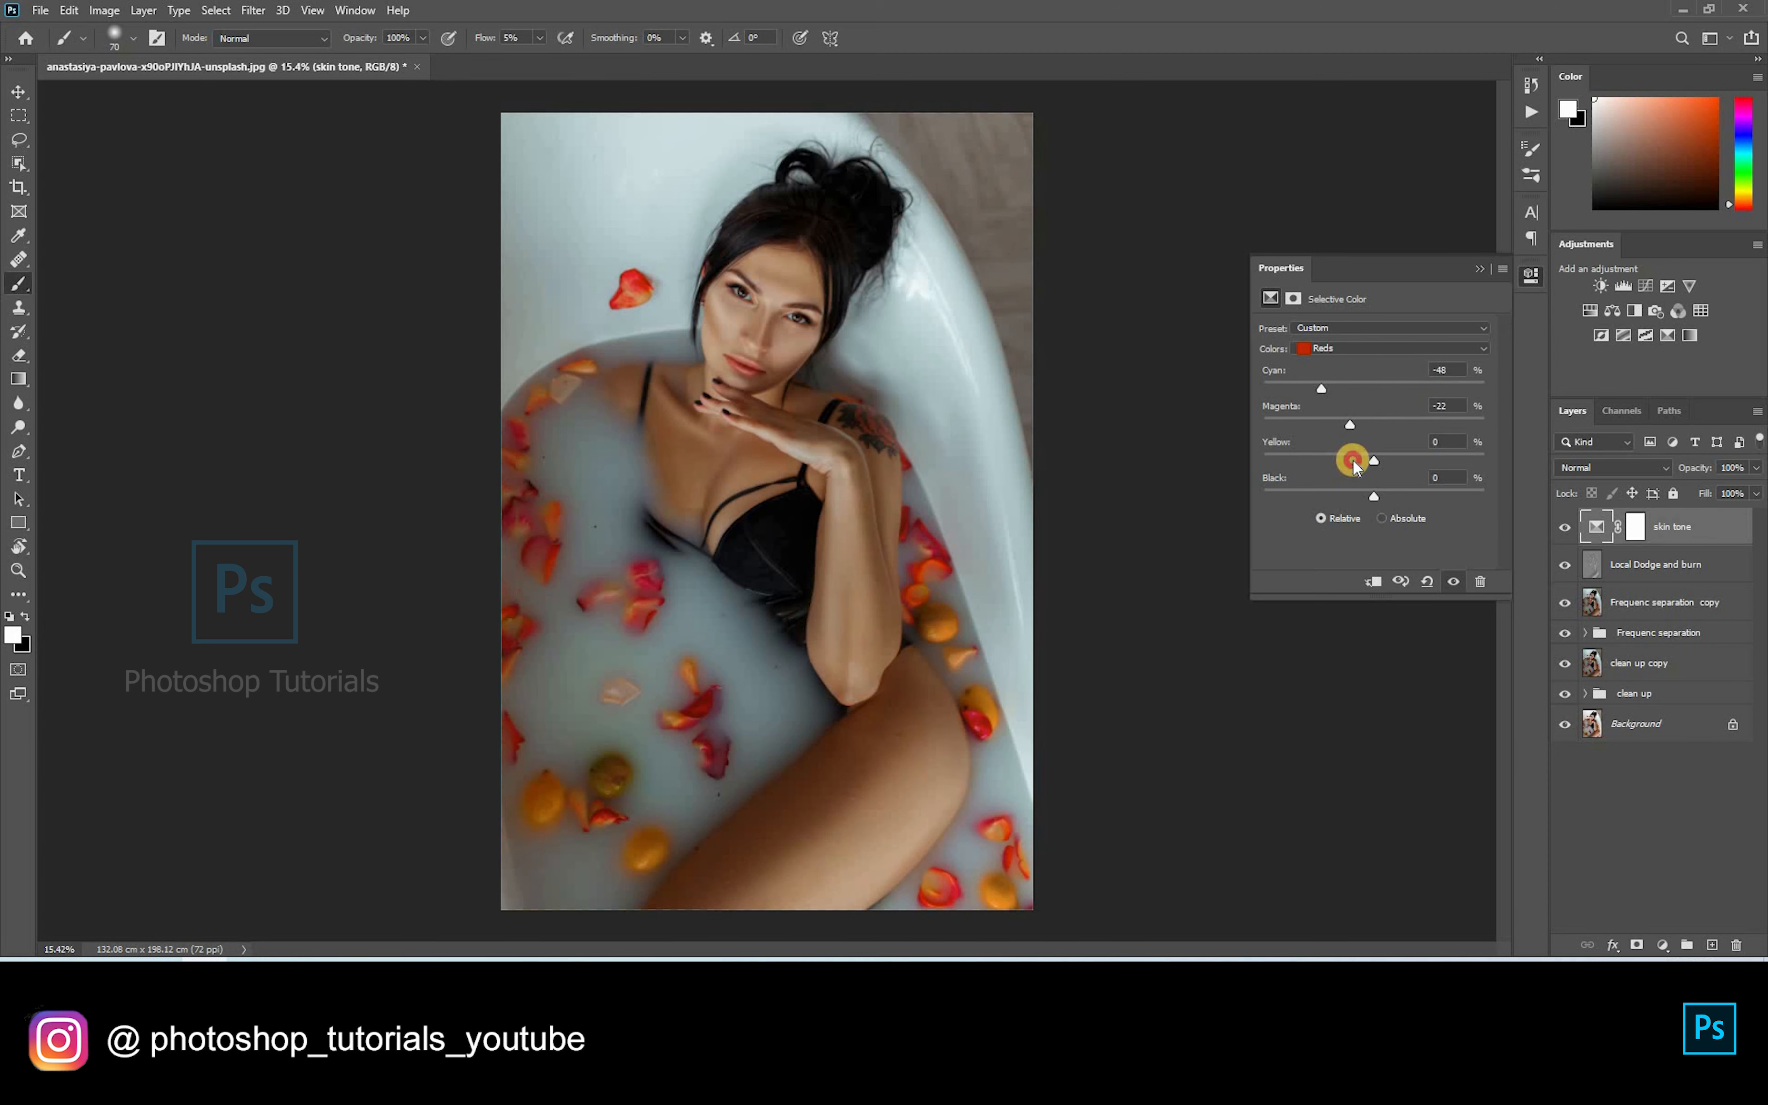
pyautogui.moveTo(1373, 496); pyautogui.dragTo(1386, 496)
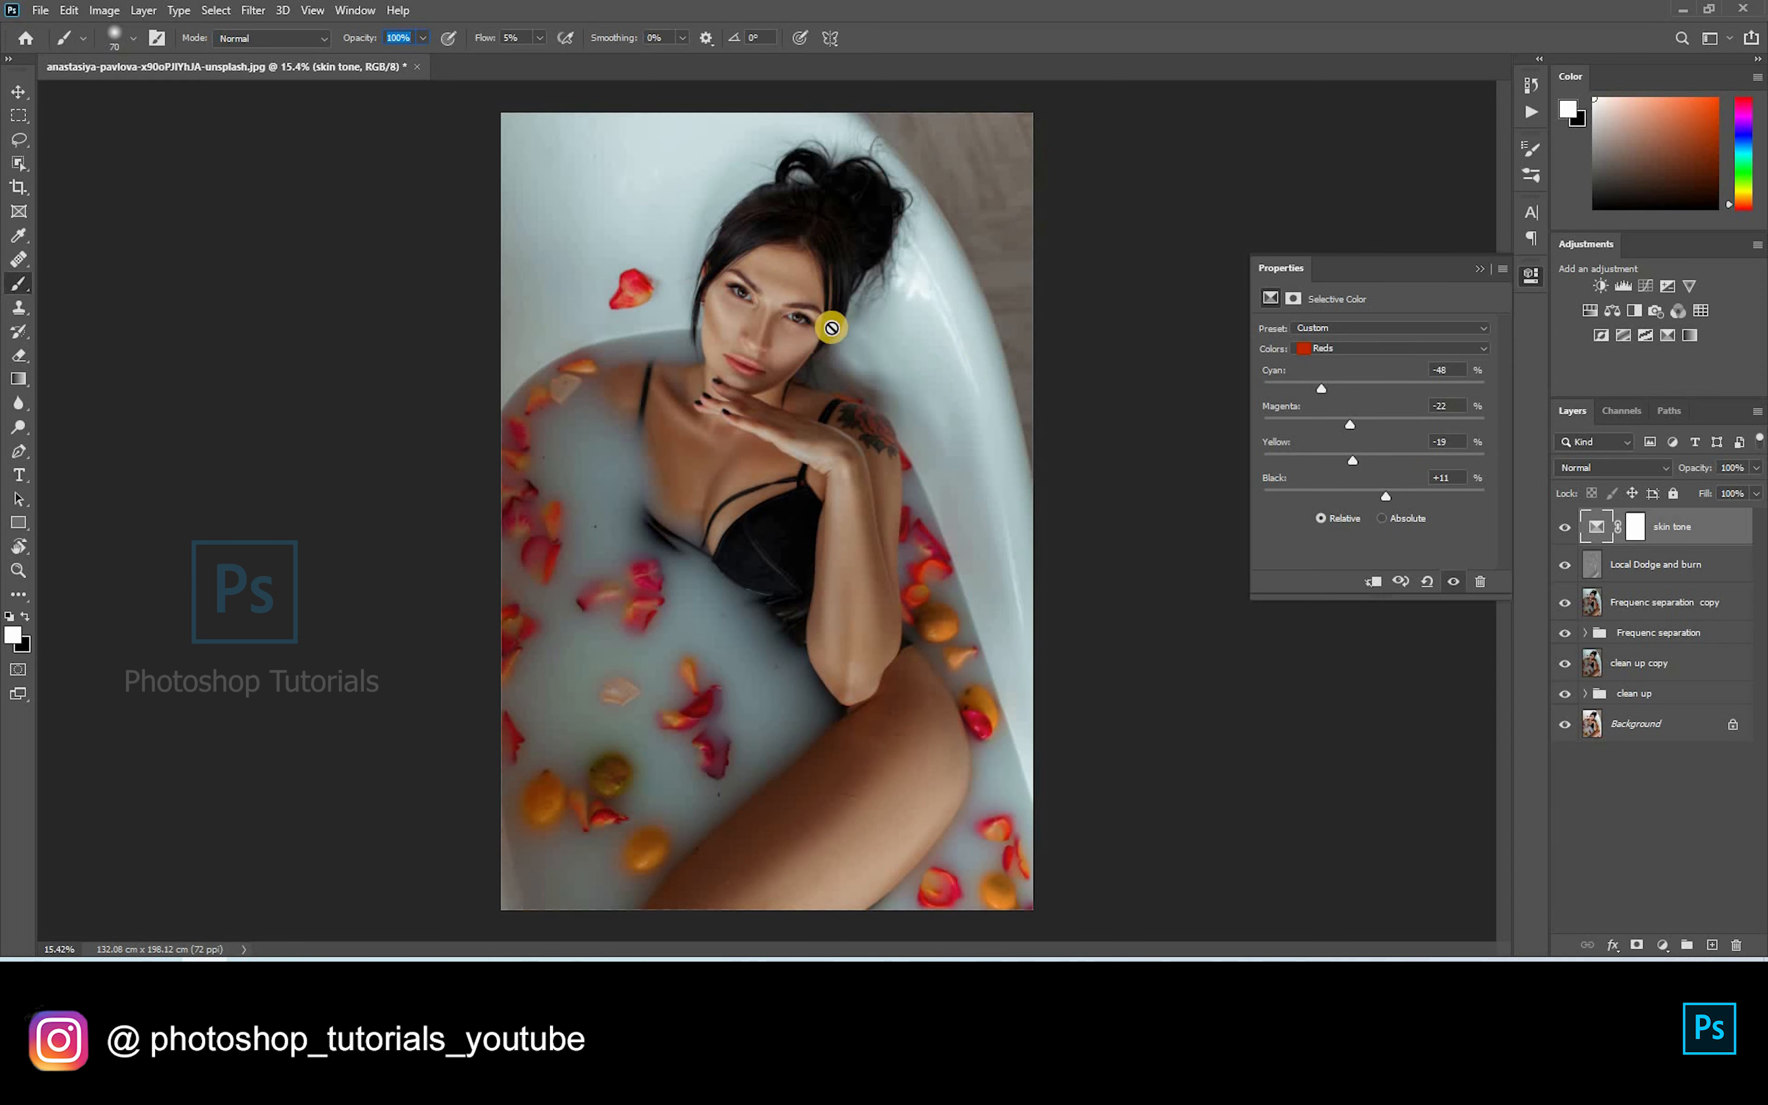
# Step: For the Yellows of skin tone, set cyan to -48 and magenta to -18, adjust yellow, and compare the effect
pyautogui.scroll(5, 831, 328)
pyautogui.click(1344, 348)
pyautogui.click(1326, 364)
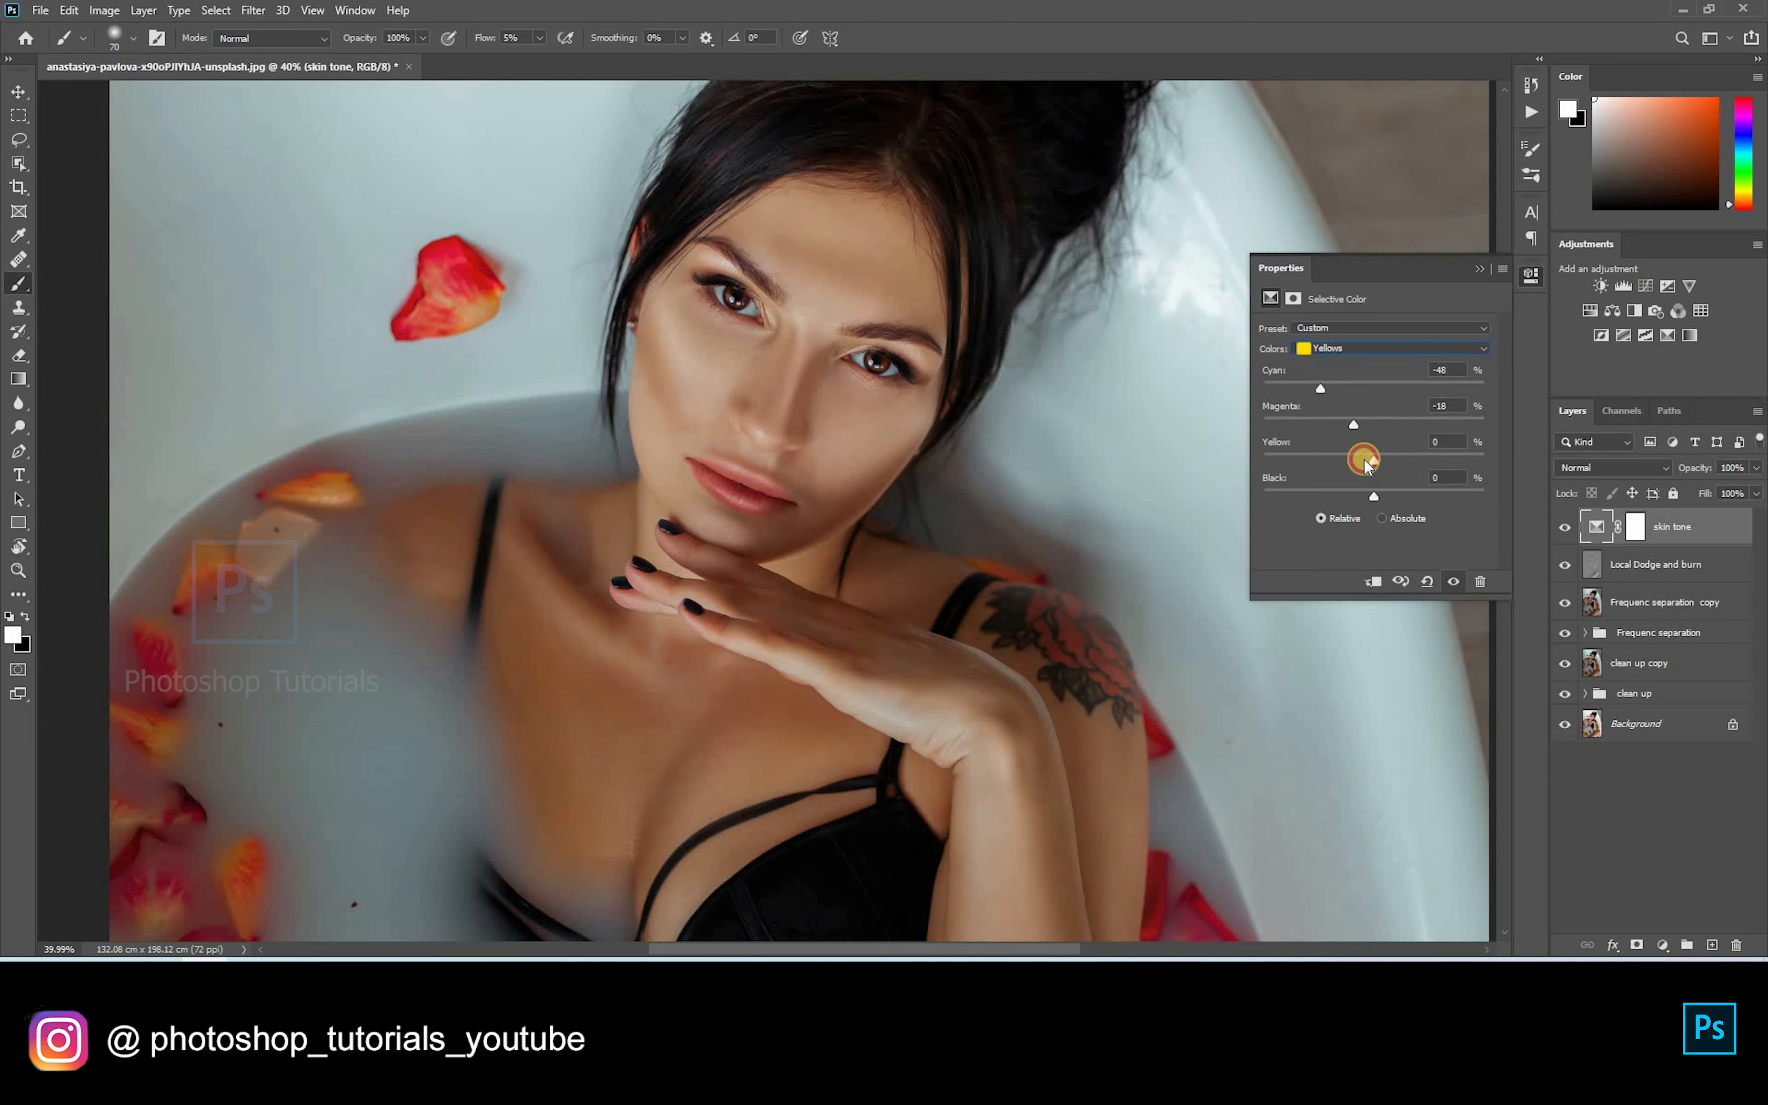
pyautogui.moveTo(1364, 460)
pyautogui.mouseDown()
pyautogui.moveTo(1386, 457)
pyautogui.moveTo(1388, 494)
pyautogui.moveTo(1377, 462)
pyautogui.moveTo(1392, 464)
pyautogui.mouseUp()
pyautogui.click(1565, 526)
pyautogui.click(1563, 527)
pyautogui.click(1564, 526)
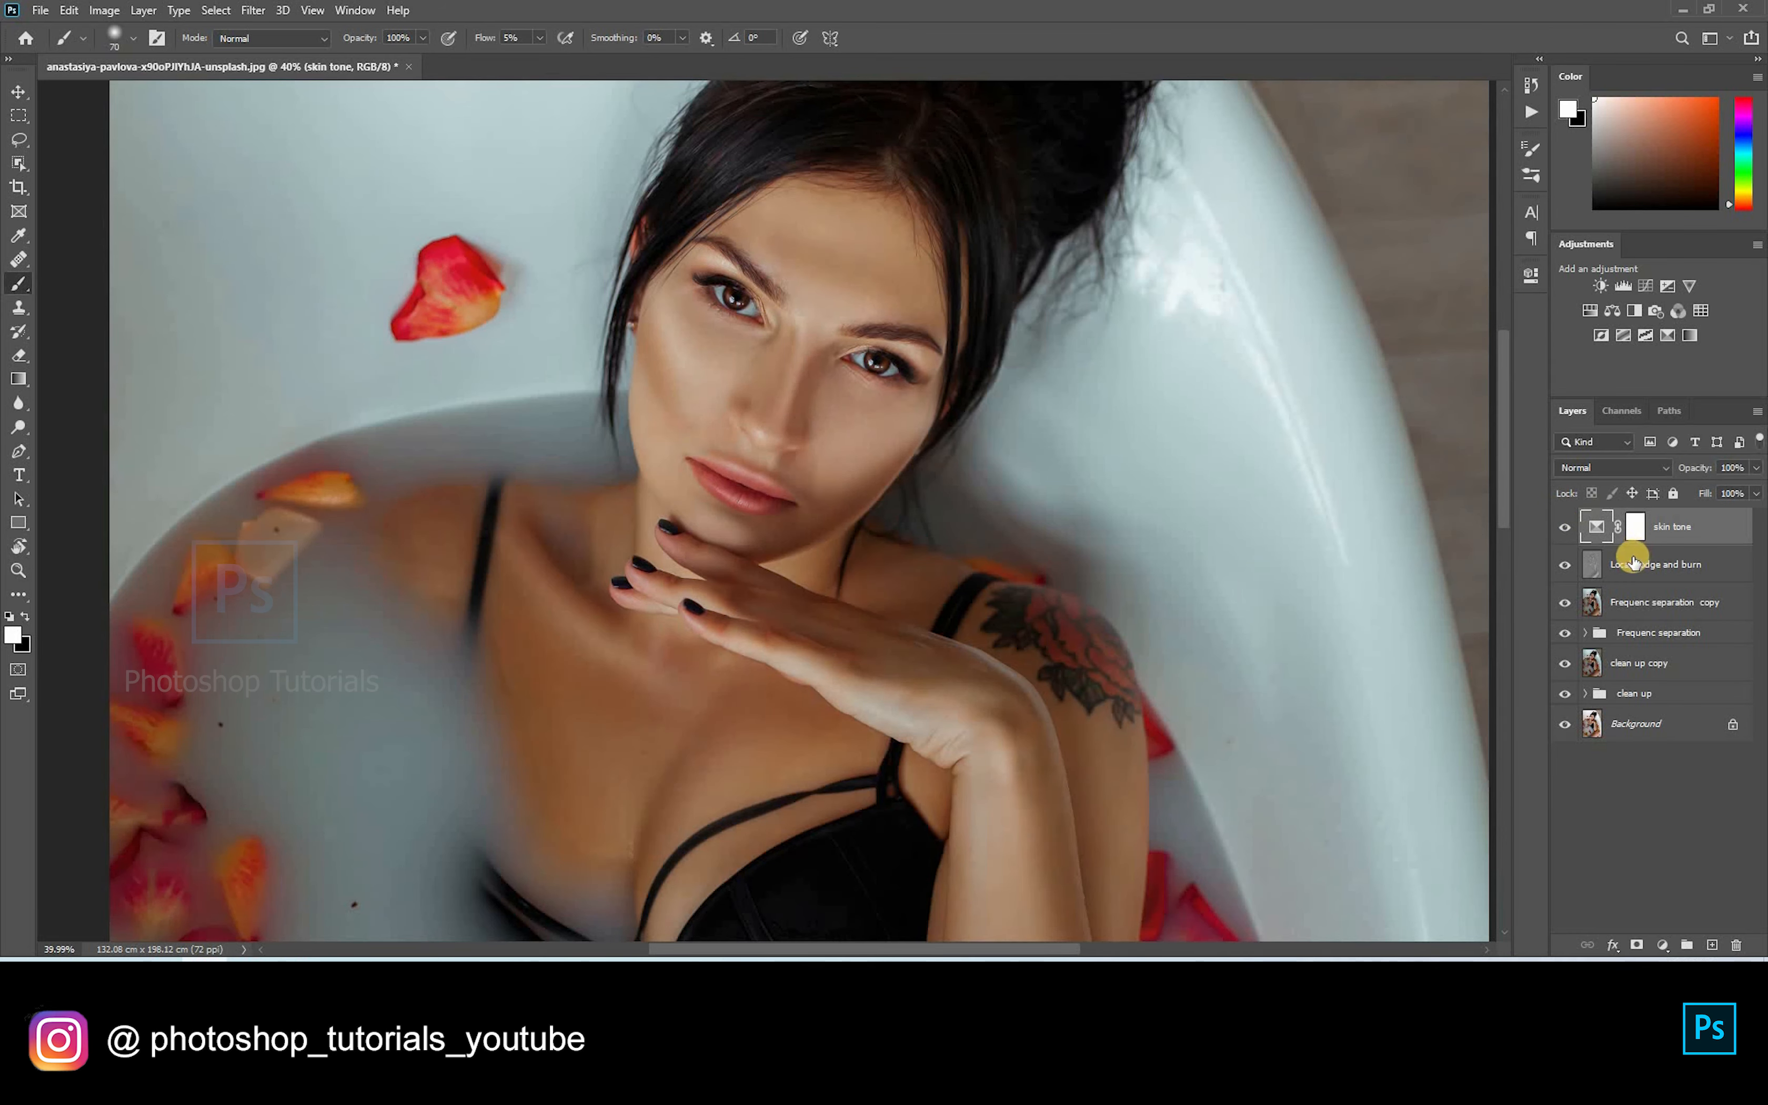
# Step: Invert the skin tone layer's mask to black
pyautogui.click(1635, 528)
pyautogui.press('x')
pyautogui.hotkey('ctrl', 'i')
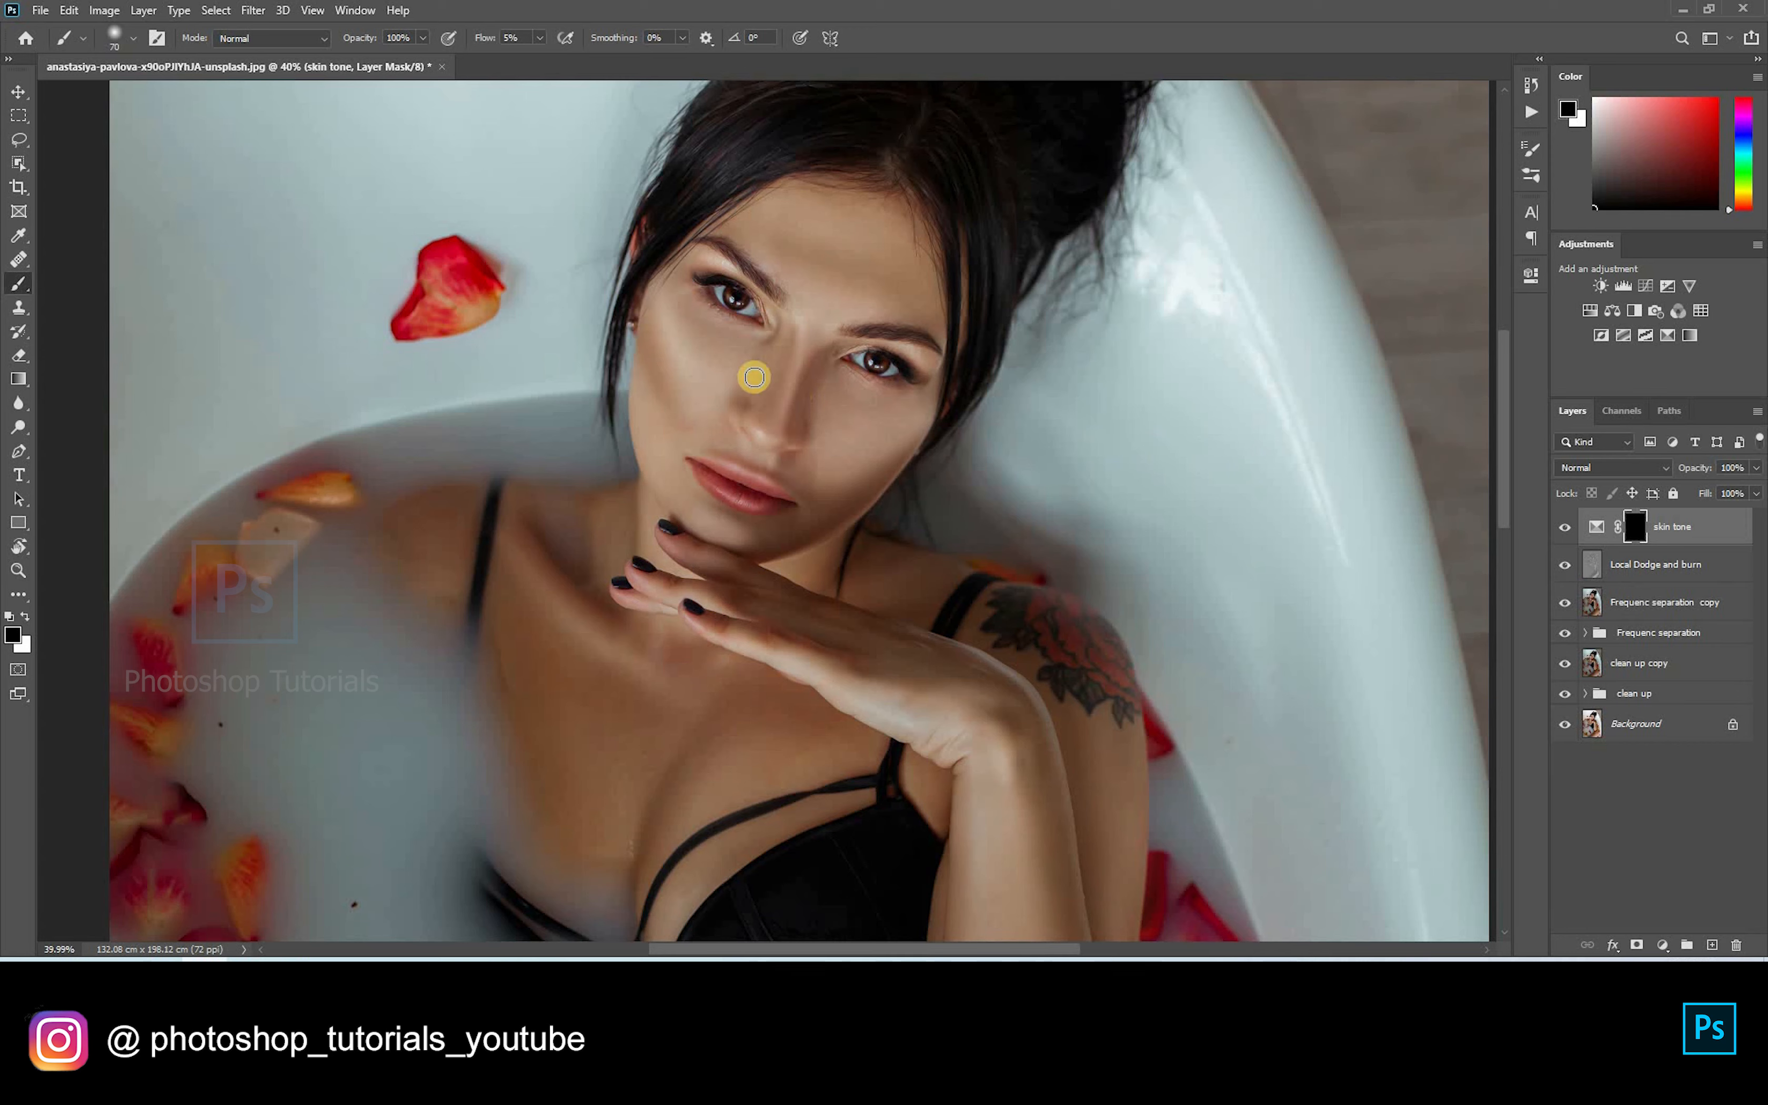
# Step: Set the brush flow to 100%, show the mask overlay, and paint white over the forehead with the brush at 200
pyautogui.hotkey('shift', '0')
pyautogui.press('\\')
pyautogui.press(']')
pyautogui.press(']')
pyautogui.press(']')
pyautogui.press(']')
pyautogui.press(']')
pyautogui.press(']')
pyautogui.press('x')
pyautogui.moveTo(830, 258); pyautogui.dragTo(852, 331)
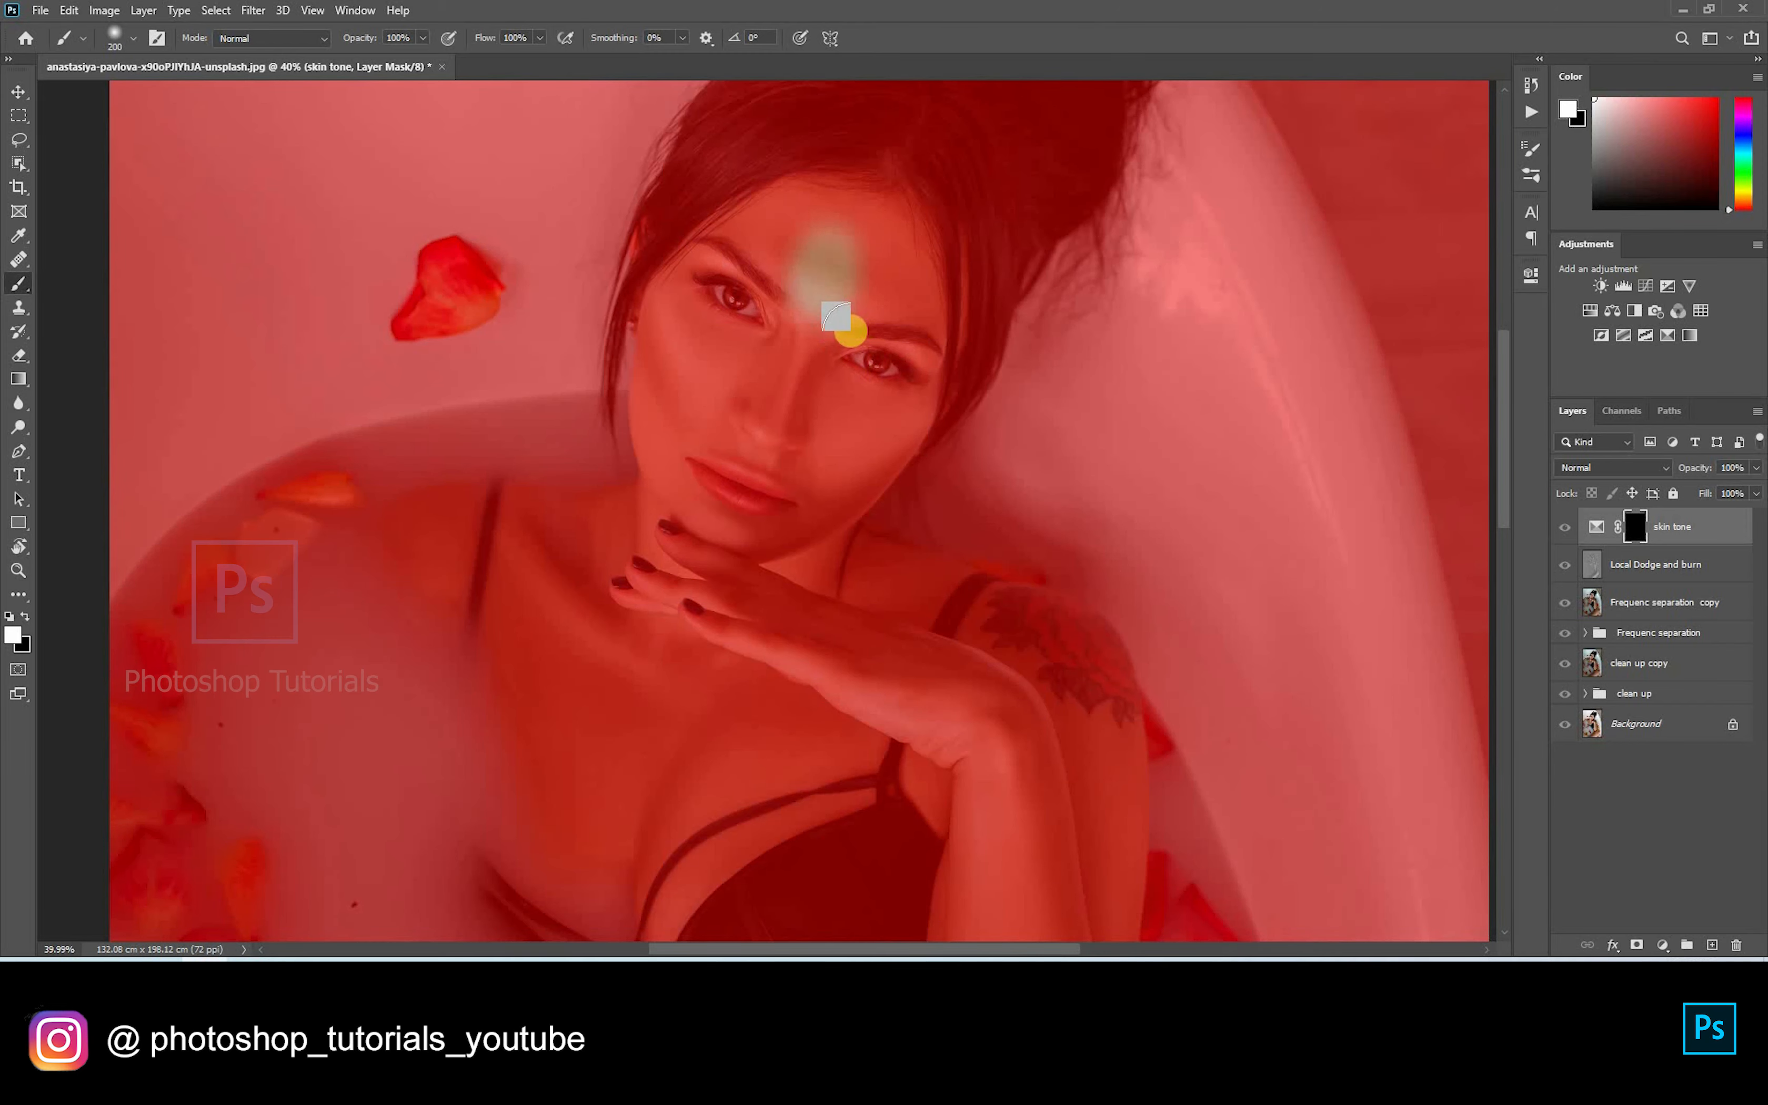
# Step: Reduce the brush and paint the skin tone mask white along the hairline and side of the face
pyautogui.press('[')
pyautogui.press('[')
pyautogui.press('[')
pyautogui.press('[')
pyautogui.press('[')
pyautogui.press('[')
pyautogui.press('[')
pyautogui.moveTo(703, 245)
pyautogui.mouseDown()
pyautogui.moveTo(854, 185)
pyautogui.moveTo(916, 270)
pyautogui.moveTo(911, 221)
pyautogui.moveTo(838, 186)
pyautogui.moveTo(888, 218)
pyautogui.moveTo(803, 271)
pyautogui.moveTo(794, 220)
pyautogui.moveTo(673, 292)
pyautogui.moveTo(676, 265)
pyautogui.moveTo(657, 444)
pyautogui.mouseUp()
# Step: Enlarge the brush and paint the mask white over the rest of the face, the chin and the start of the neck
pyautogui.press(']')
pyautogui.press(']')
pyautogui.press(']')
pyautogui.press(']')
pyautogui.press(']')
pyautogui.moveTo(693, 326)
pyautogui.mouseDown()
pyautogui.moveTo(722, 402)
pyautogui.moveTo(726, 517)
pyautogui.moveTo(884, 284)
pyautogui.moveTo(707, 276)
pyautogui.moveTo(864, 336)
pyautogui.moveTo(912, 304)
pyautogui.moveTo(899, 426)
pyautogui.moveTo(775, 498)
pyautogui.moveTo(803, 467)
pyautogui.moveTo(730, 257)
pyautogui.moveTo(790, 570)
pyautogui.moveTo(666, 440)
pyautogui.mouseUp()
pyautogui.moveTo(680, 567); pyautogui.dragTo(777, 501)
pyautogui.moveTo(572, 574)
pyautogui.mouseDown()
pyautogui.moveTo(777, 430)
pyautogui.moveTo(759, 411)
pyautogui.moveTo(640, 396)
pyautogui.mouseUp()
# Step: Enlarge the brush to 300 and above and paint the mask white over the neck, chest and shoulders
pyautogui.press(']')
pyautogui.press(']')
pyautogui.press(']')
pyautogui.press(']')
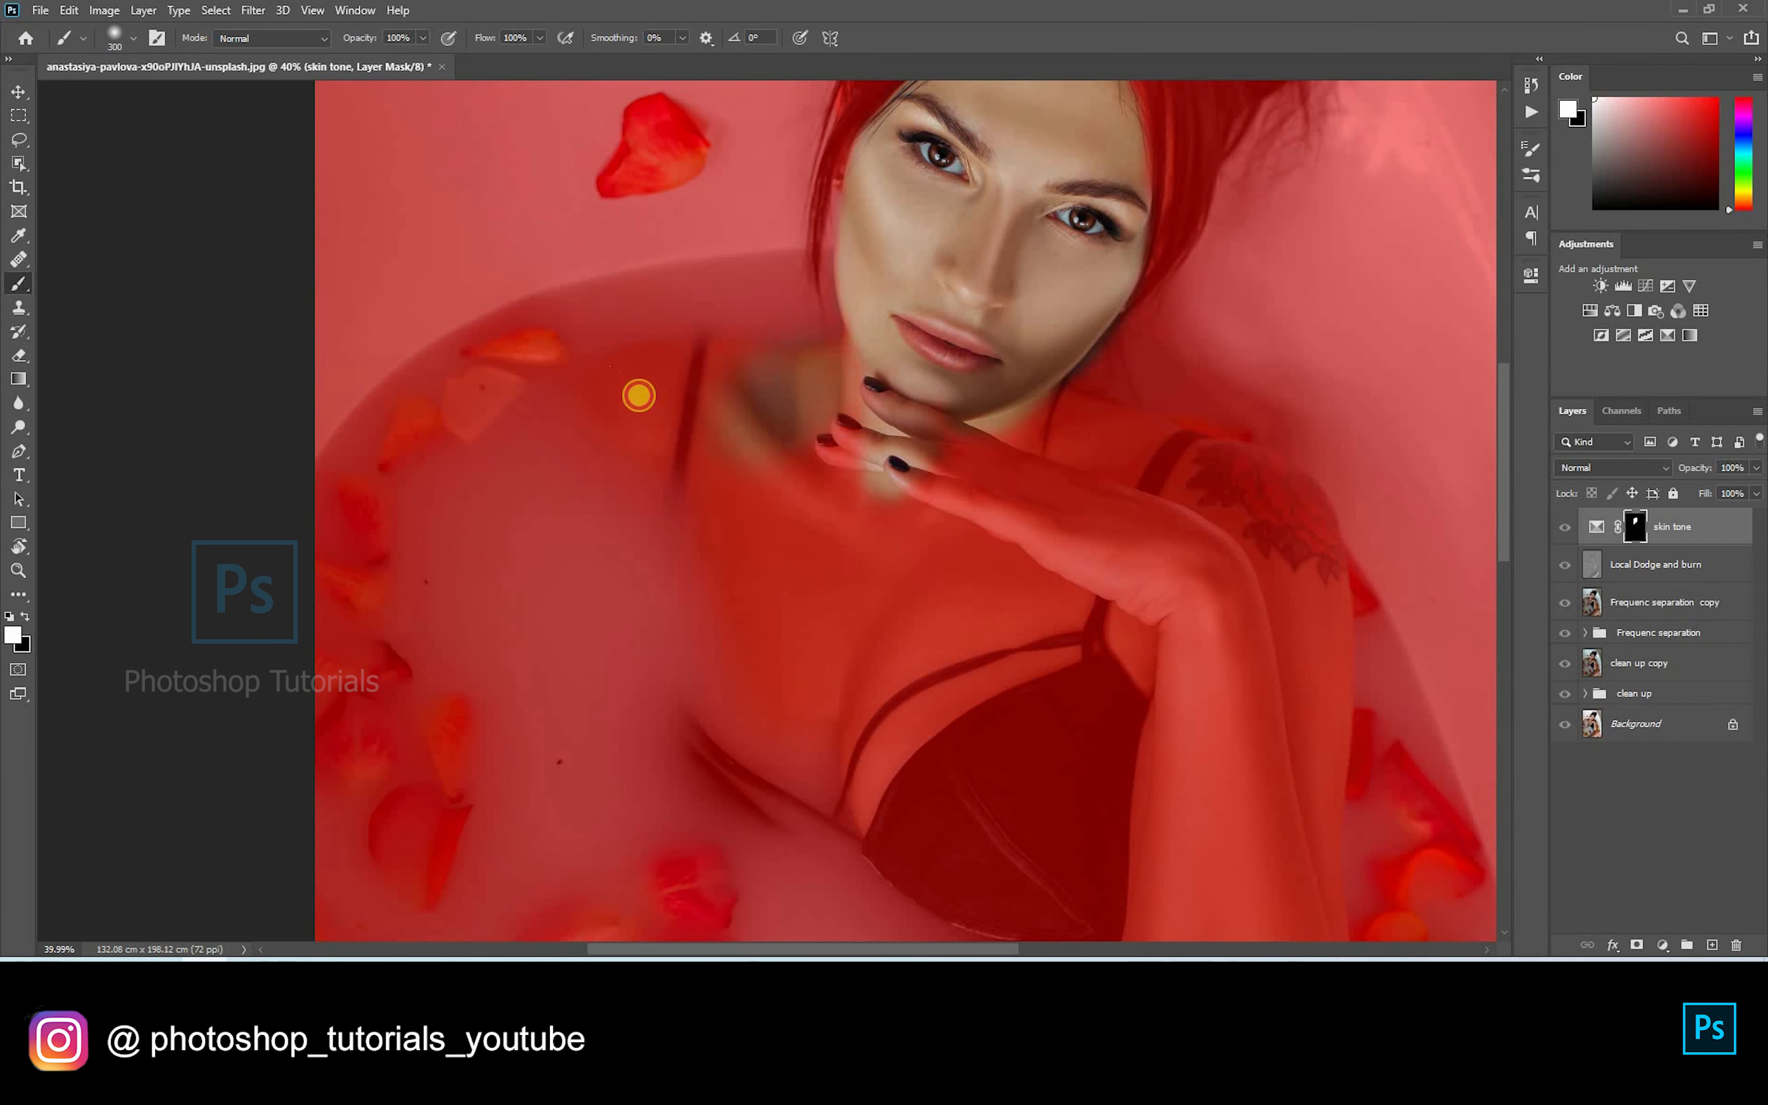
pyautogui.press(']')
pyautogui.moveTo(786, 663)
pyautogui.mouseDown()
pyautogui.moveTo(800, 571)
pyautogui.moveTo(866, 752)
pyautogui.moveTo(1076, 559)
pyautogui.moveTo(845, 387)
pyautogui.mouseUp()
pyautogui.press('[')
pyautogui.moveTo(1228, 544)
pyautogui.mouseDown()
pyautogui.moveTo(750, 387)
pyautogui.moveTo(746, 348)
pyautogui.moveTo(802, 359)
pyautogui.moveTo(833, 592)
pyautogui.moveTo(726, 403)
pyautogui.moveTo(675, 509)
pyautogui.moveTo(680, 579)
pyautogui.moveTo(658, 358)
pyautogui.mouseUp()
# Step: Paint the mask white over the arm and thigh with a smaller brush, enlarge it to 250, and hide the overlay
pyautogui.press('[')
pyautogui.press('[')
pyautogui.press('[')
pyautogui.moveTo(658, 362)
pyautogui.mouseDown()
pyautogui.moveTo(697, 528)
pyautogui.moveTo(787, 541)
pyautogui.moveTo(737, 687)
pyautogui.moveTo(636, 600)
pyautogui.moveTo(623, 675)
pyautogui.moveTo(676, 735)
pyautogui.moveTo(705, 848)
pyautogui.mouseUp()
pyautogui.moveTo(801, 806)
pyautogui.mouseDown()
pyautogui.moveTo(697, 480)
pyautogui.moveTo(829, 569)
pyautogui.moveTo(747, 536)
pyautogui.moveTo(725, 683)
pyautogui.moveTo(777, 355)
pyautogui.mouseUp()
pyautogui.press(']')
pyautogui.press(']')
pyautogui.moveTo(876, 280)
pyautogui.mouseDown()
pyautogui.moveTo(987, 368)
pyautogui.moveTo(855, 529)
pyautogui.moveTo(786, 683)
pyautogui.moveTo(676, 542)
pyautogui.moveTo(456, 594)
pyautogui.moveTo(453, 536)
pyautogui.mouseUp()
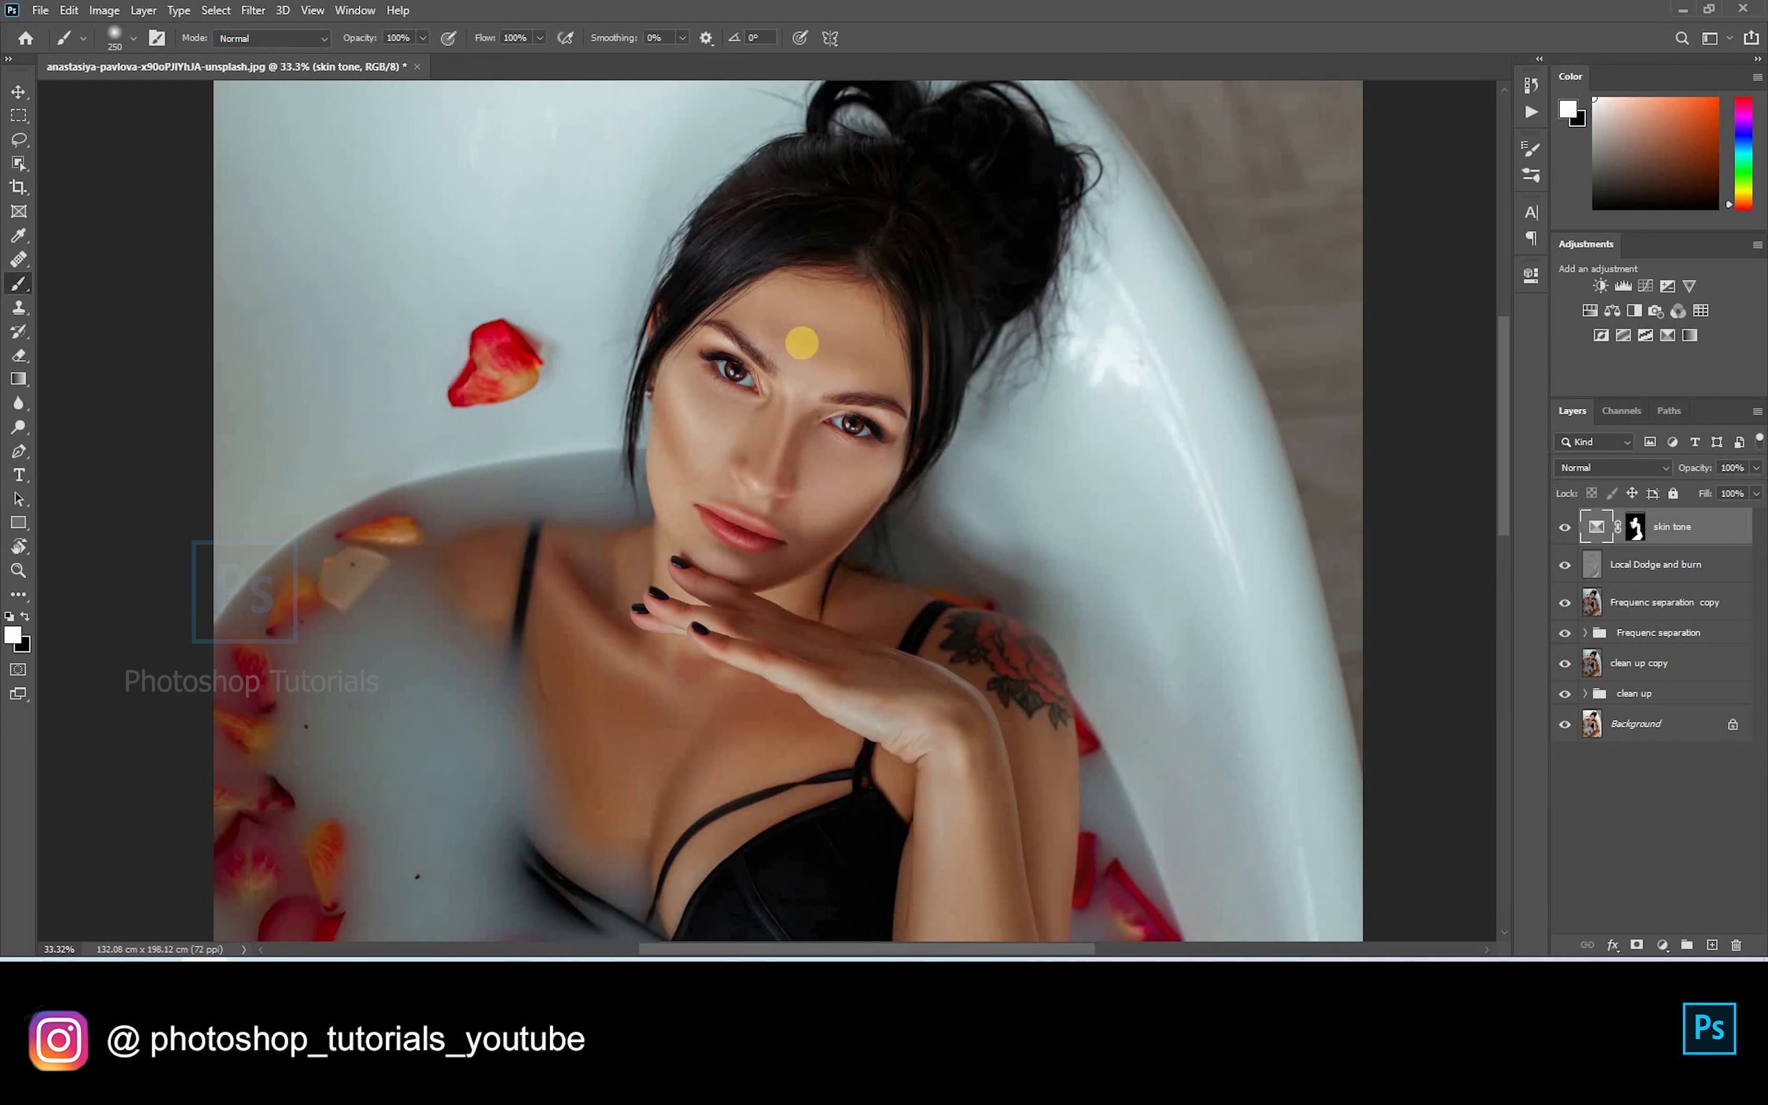
# Step: Add a Levels adjustment layer above skin tone and name it "eyes"
pyautogui.moveTo(792, 338); pyautogui.dragTo(1204, 564)
pyautogui.click(1623, 285)
pyautogui.doubleClick(1650, 523)
pyautogui.write('eyes')
# Step: Set the Levels input values of the Red channel to 14, 1.30 and 211
pyautogui.click(1388, 370)
pyautogui.click(1388, 381)
pyautogui.moveTo(1379, 463); pyautogui.dragTo(1352, 462)
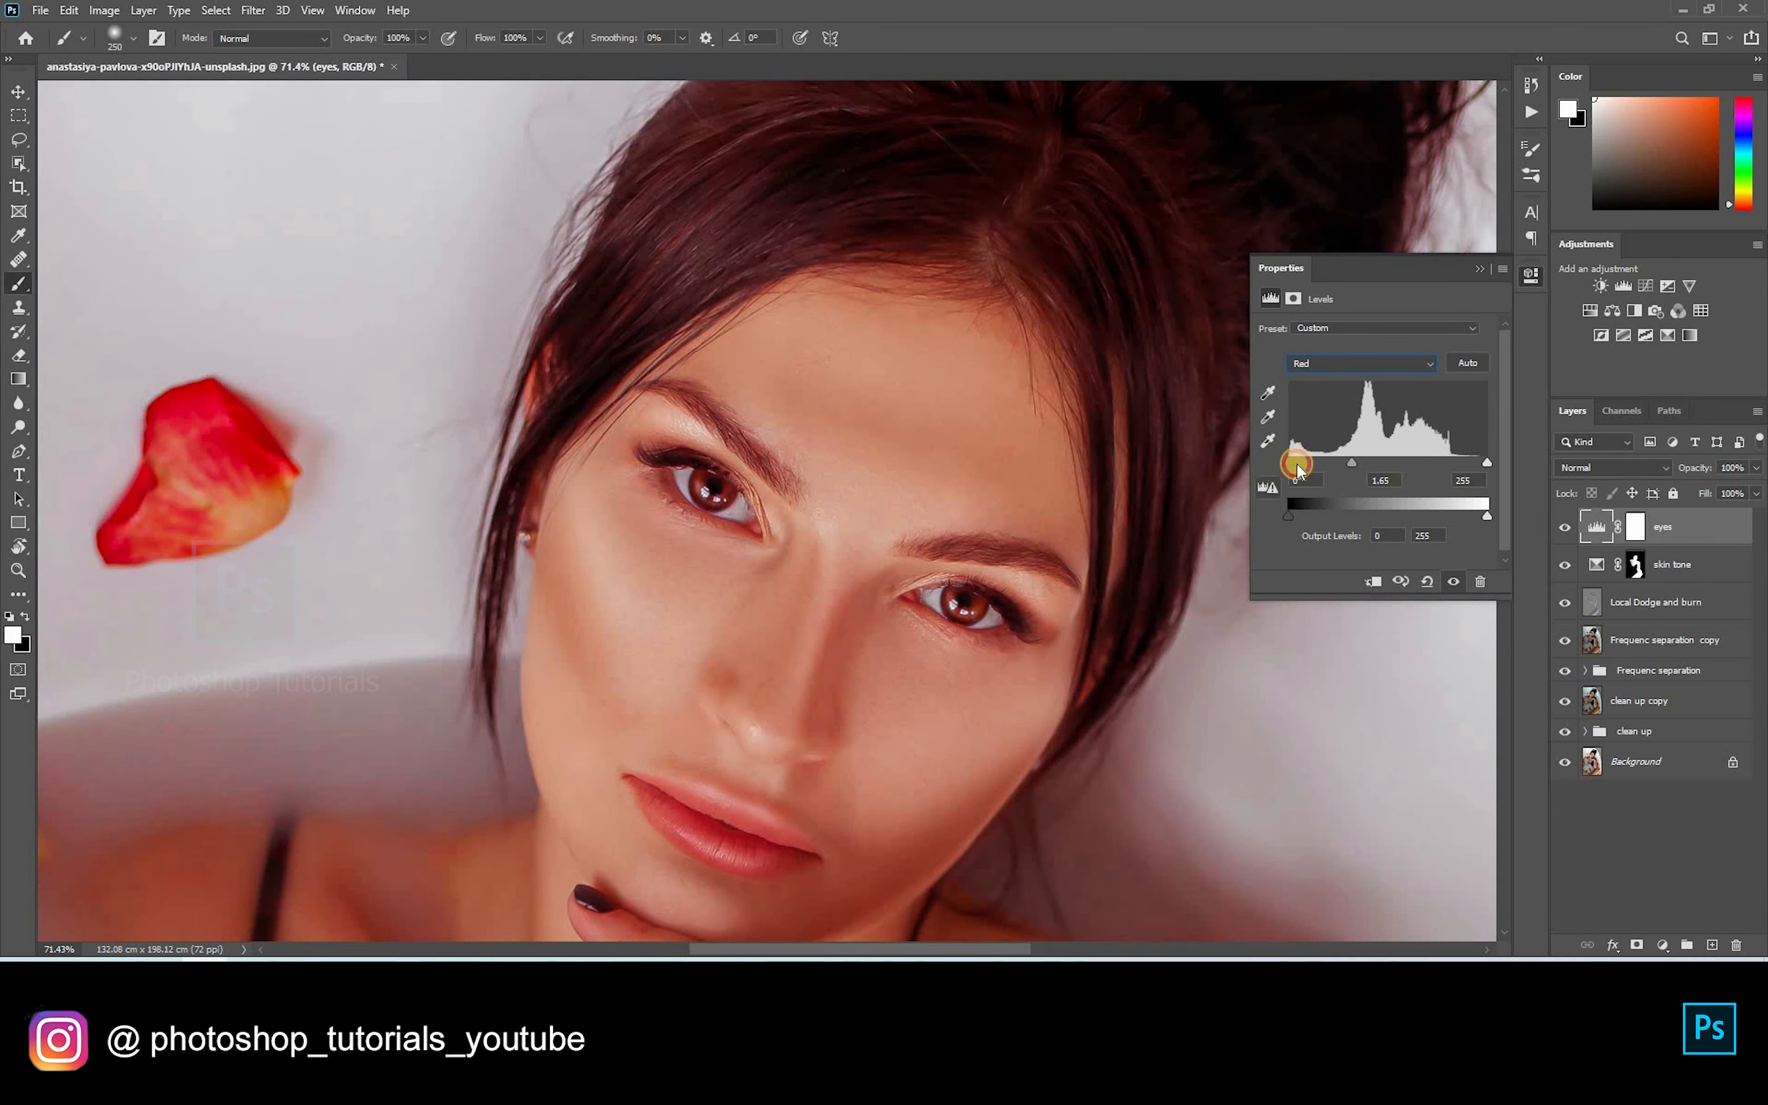
pyautogui.moveTo(1487, 462); pyautogui.dragTo(1356, 463)
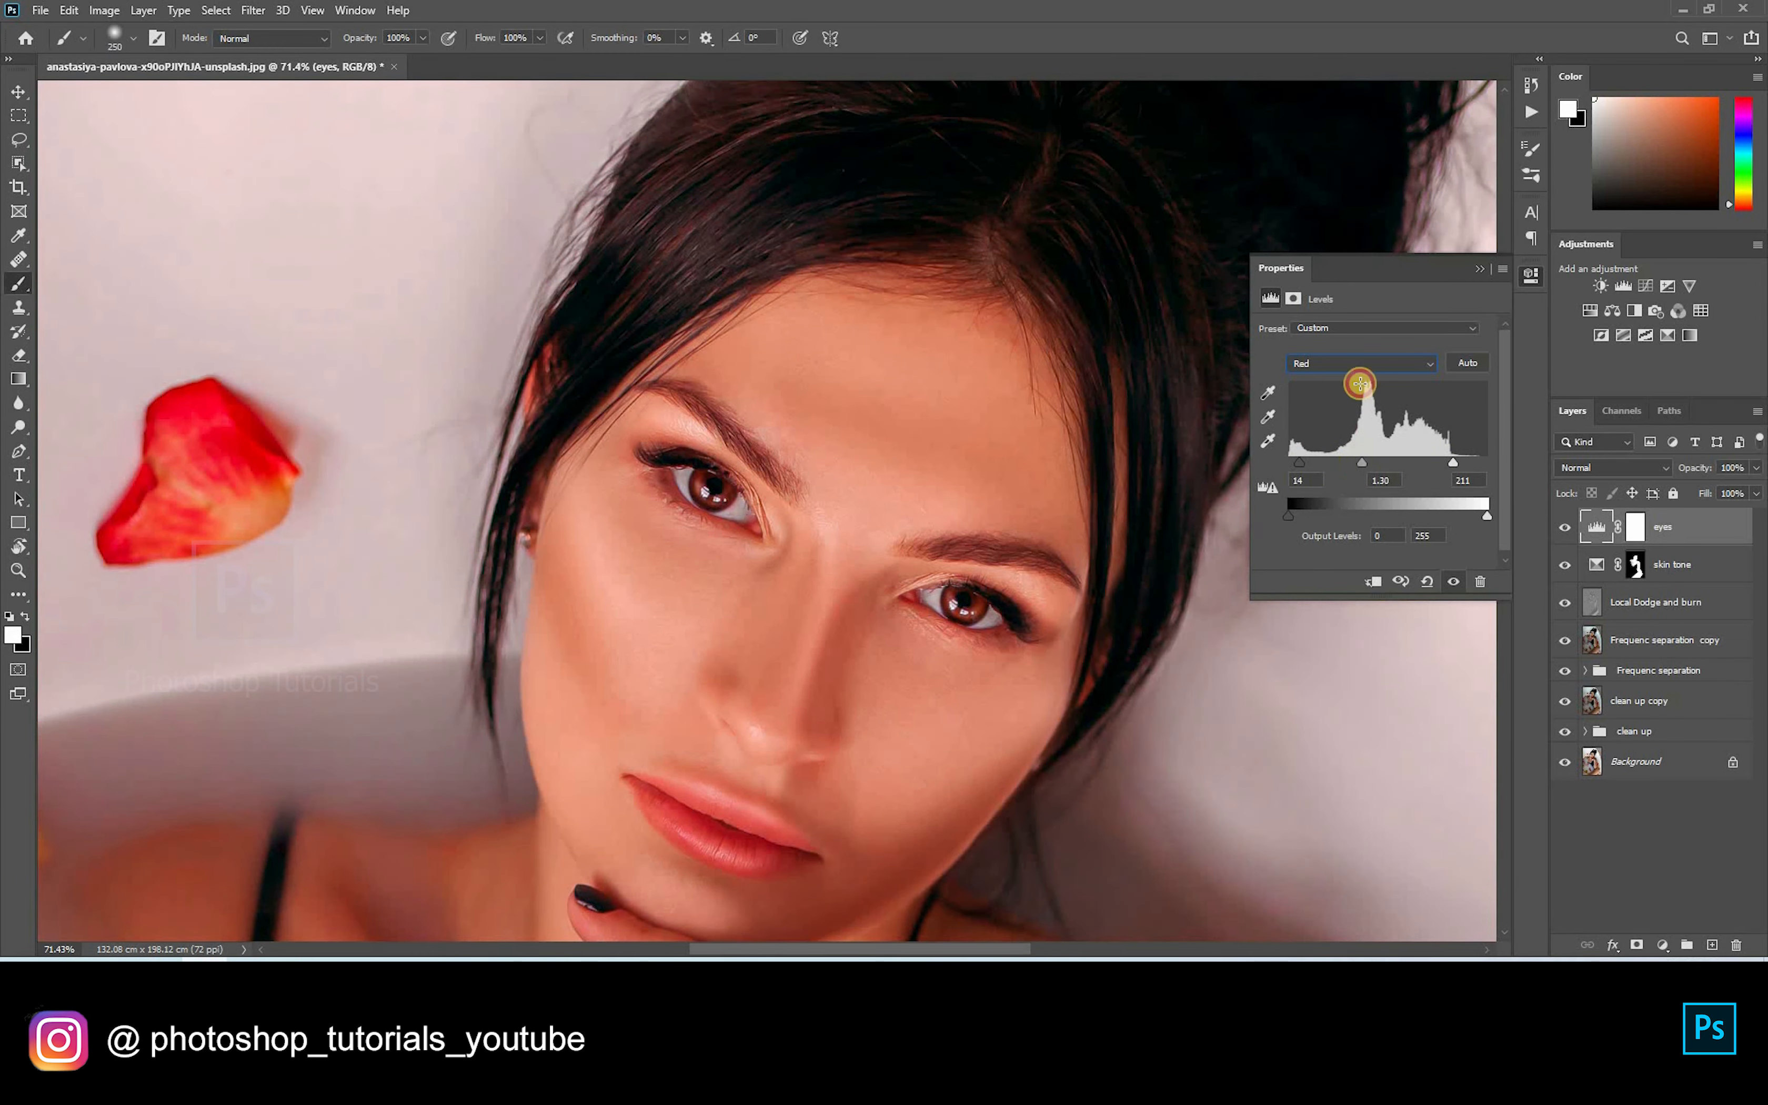
# Step: In the Green channel of the eyes Levels, set midtones to 1.37 and the white point to 223, and raise the black point
pyautogui.click(1357, 370)
pyautogui.click(1349, 412)
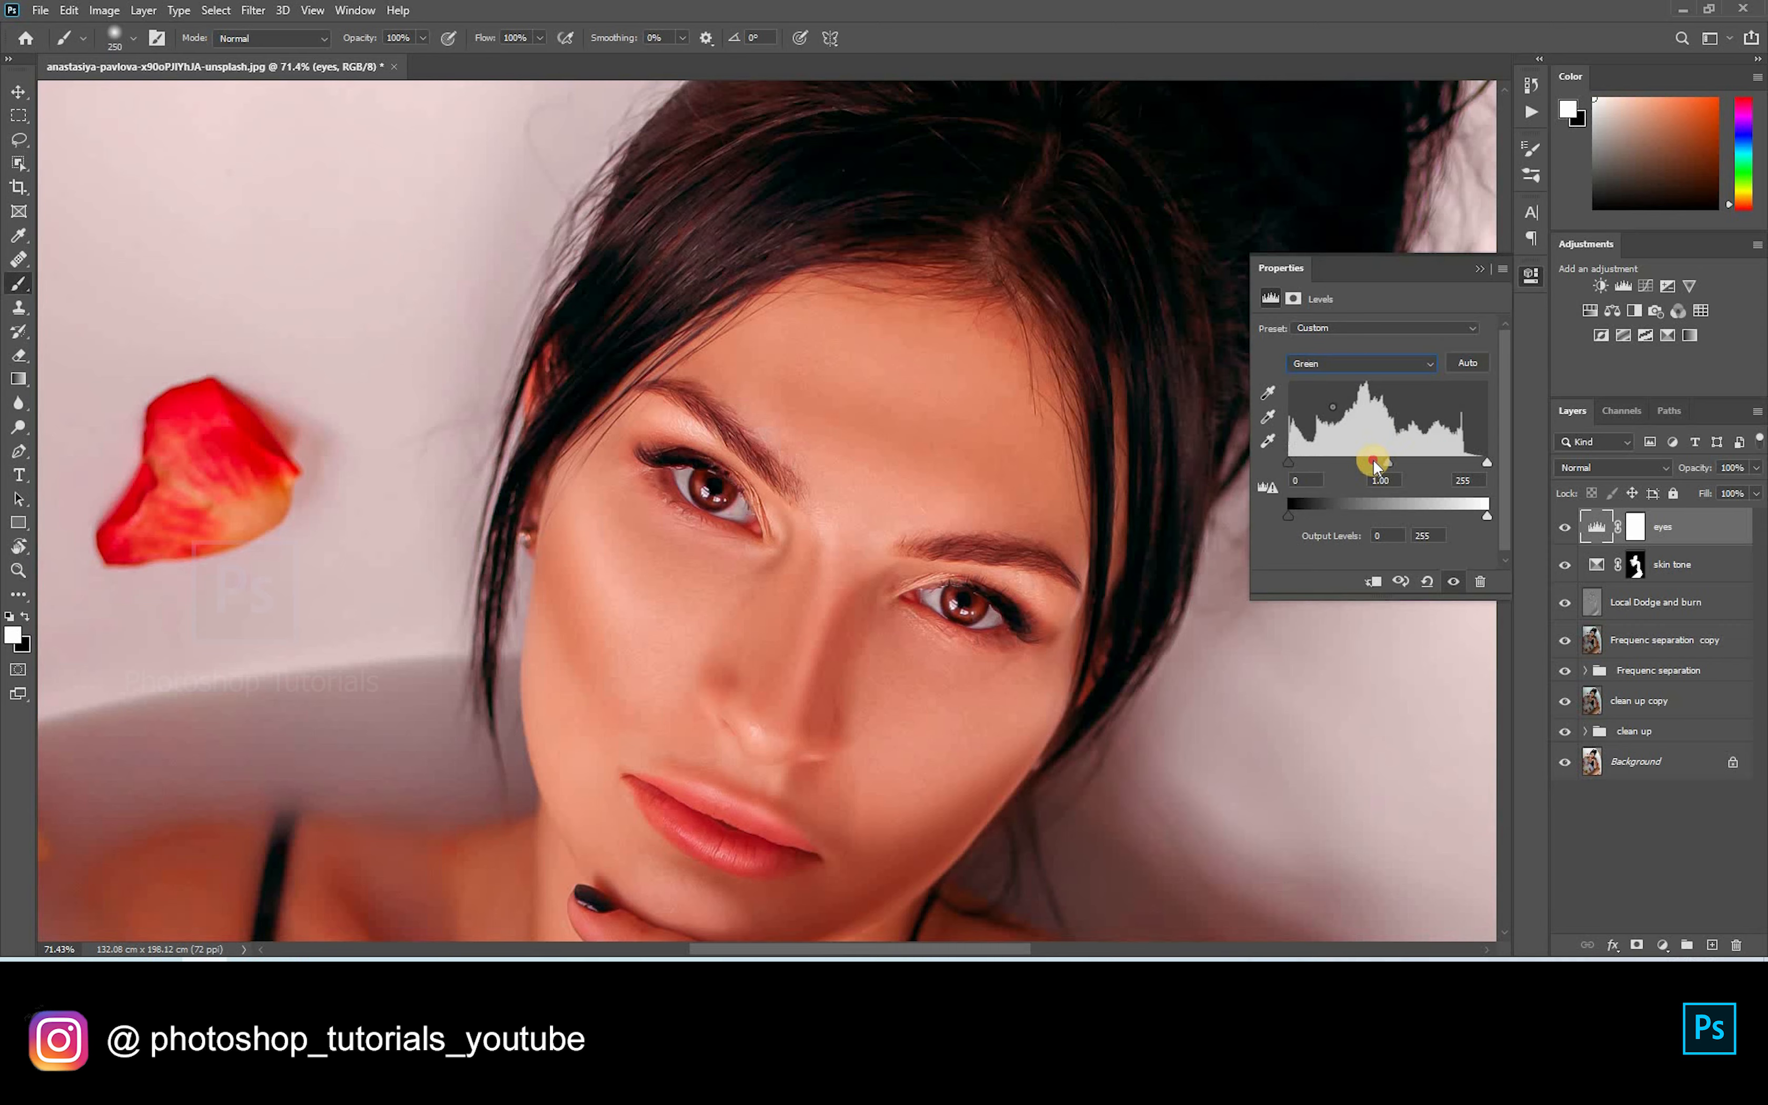
pyautogui.moveTo(1377, 466); pyautogui.dragTo(1462, 463)
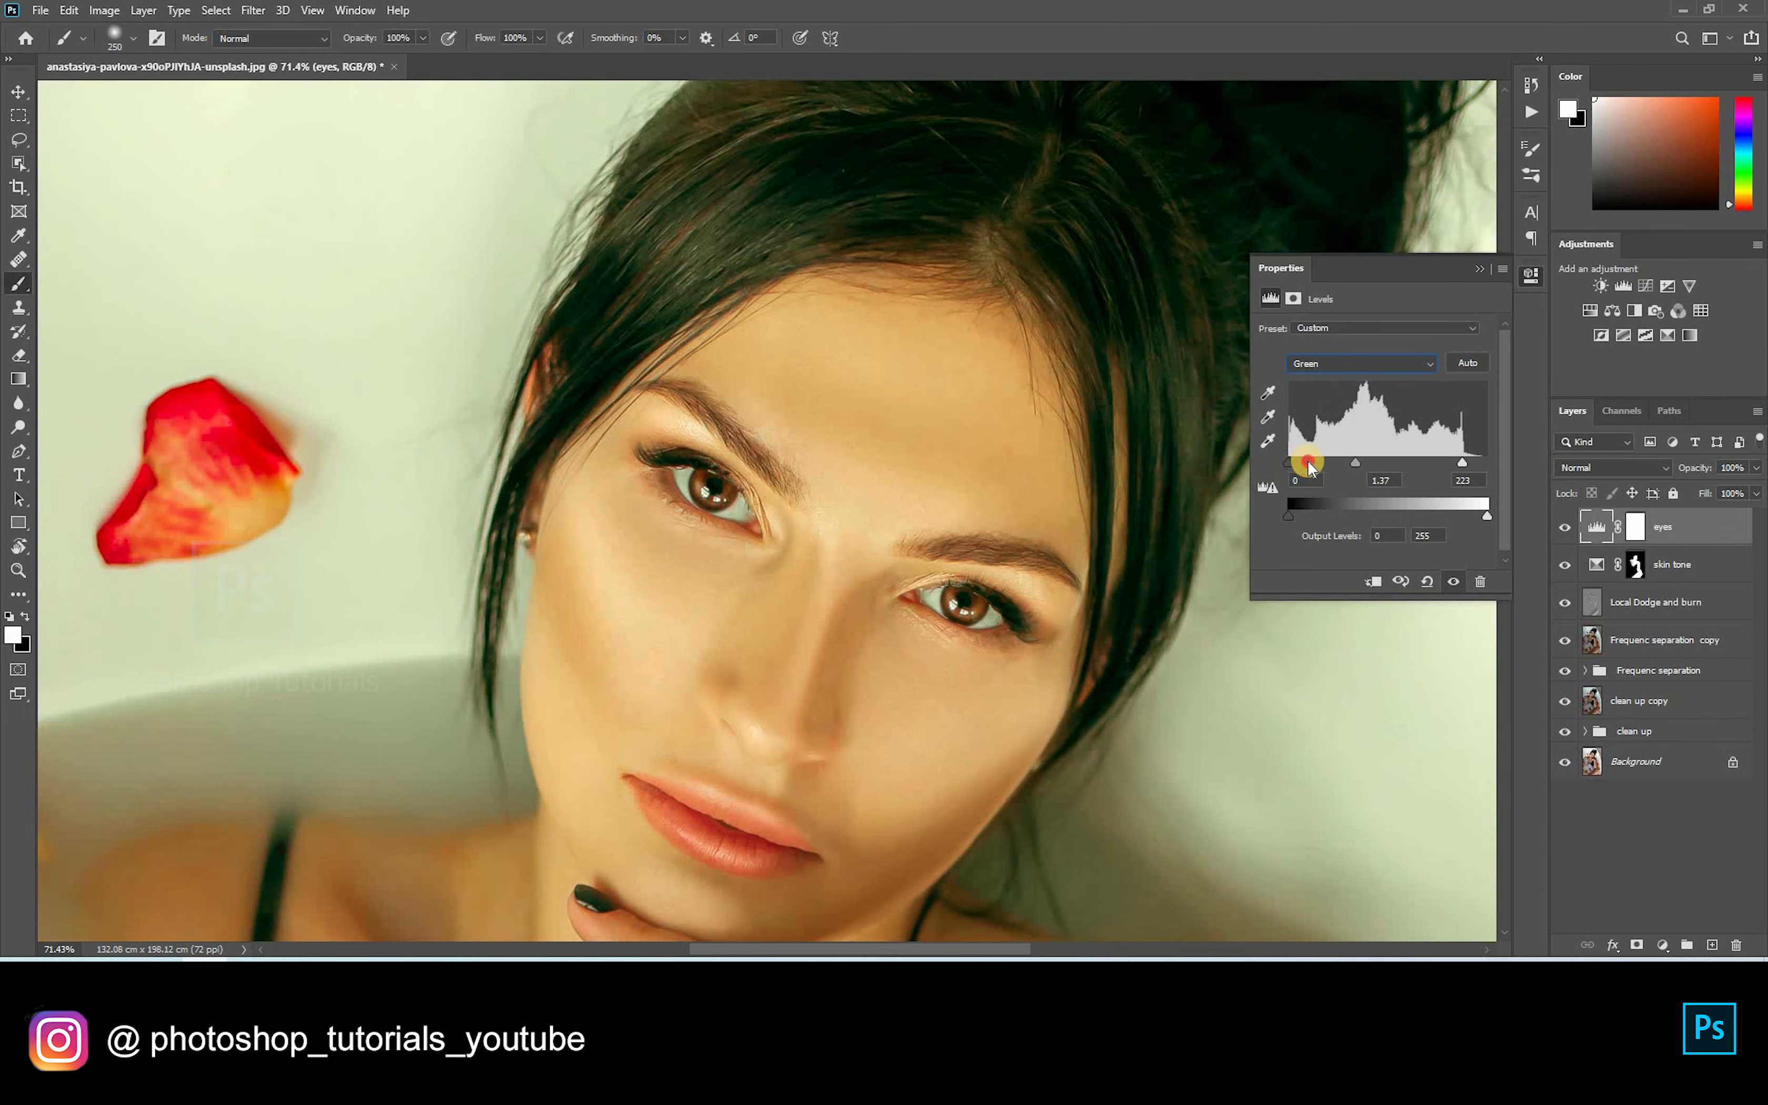
pyautogui.moveTo(1308, 468); pyautogui.dragTo(1304, 470)
# Step: Raise the black point of the Blue channel slightly in the eyes Levels layer
pyautogui.click(1337, 359)
pyautogui.click(1309, 421)
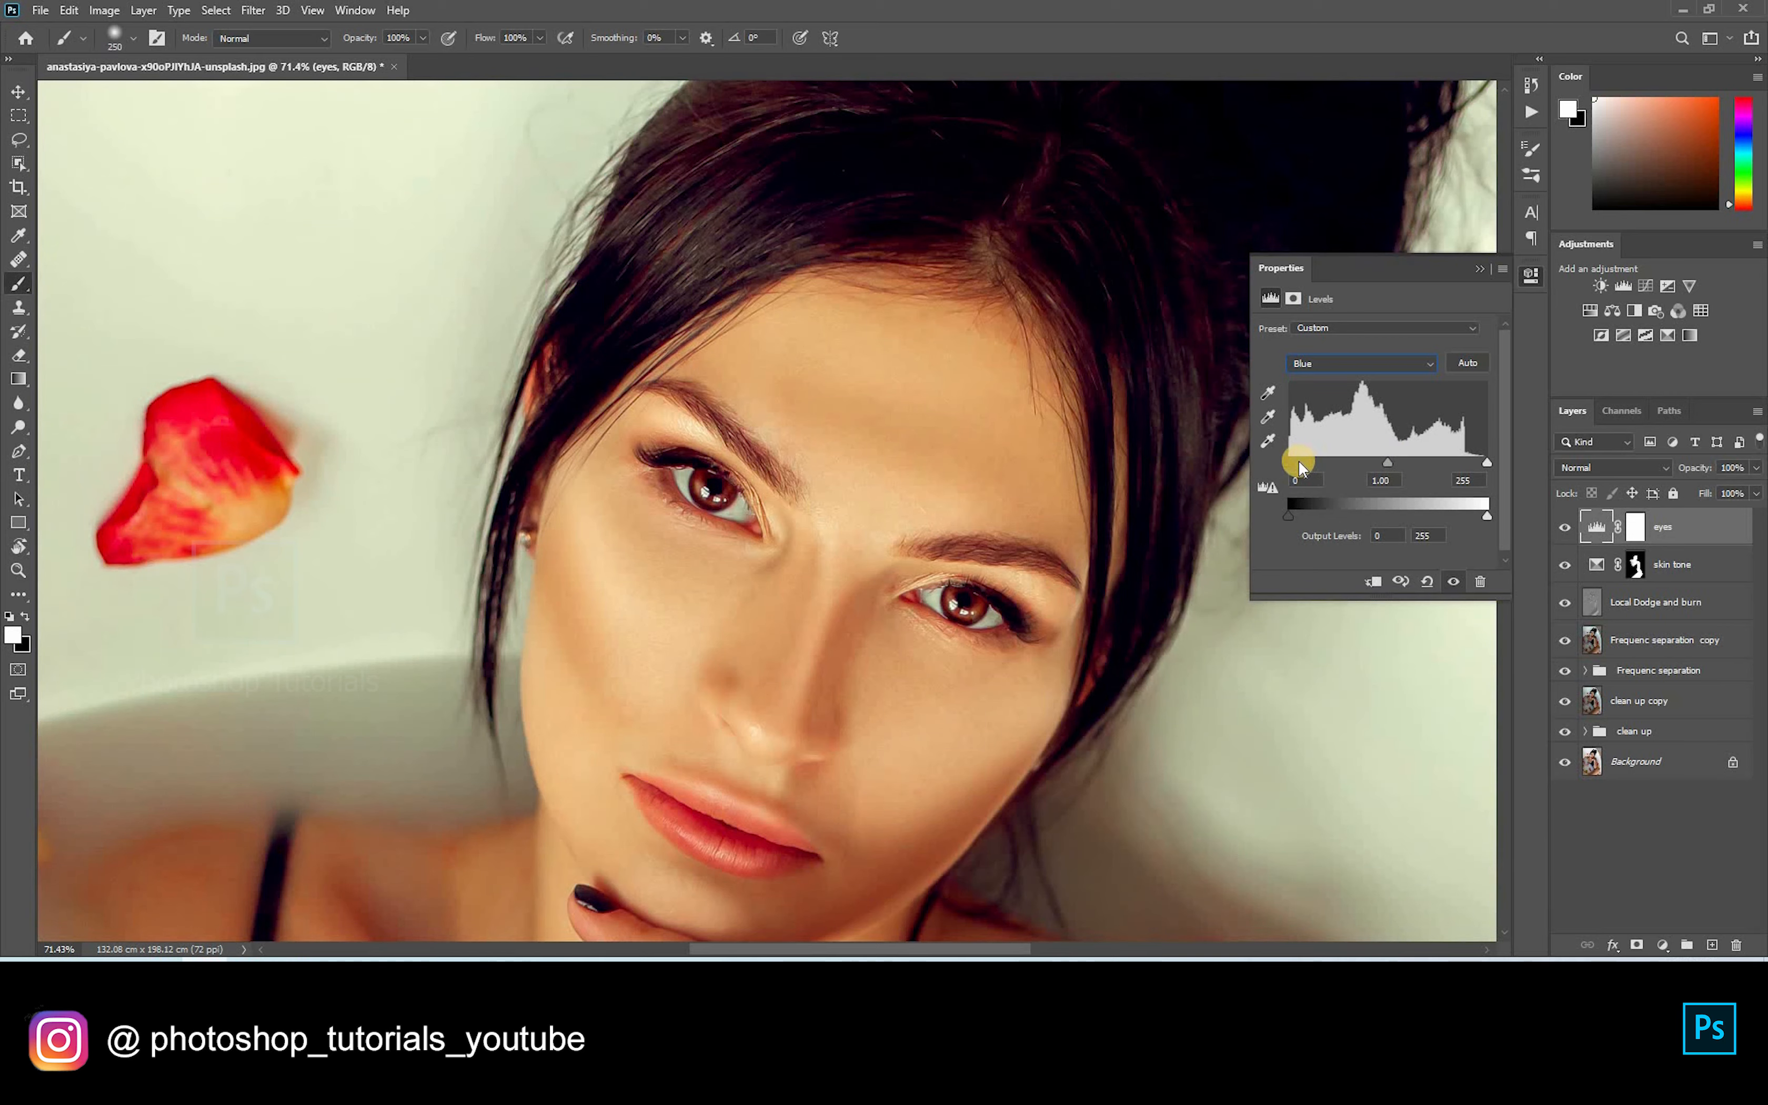
pyautogui.moveTo(1288, 462); pyautogui.dragTo(1299, 462)
# Step: Invert the eyes layer's mask to black
pyautogui.click(1635, 538)
pyautogui.press('x')
pyautogui.click(1410, 549)
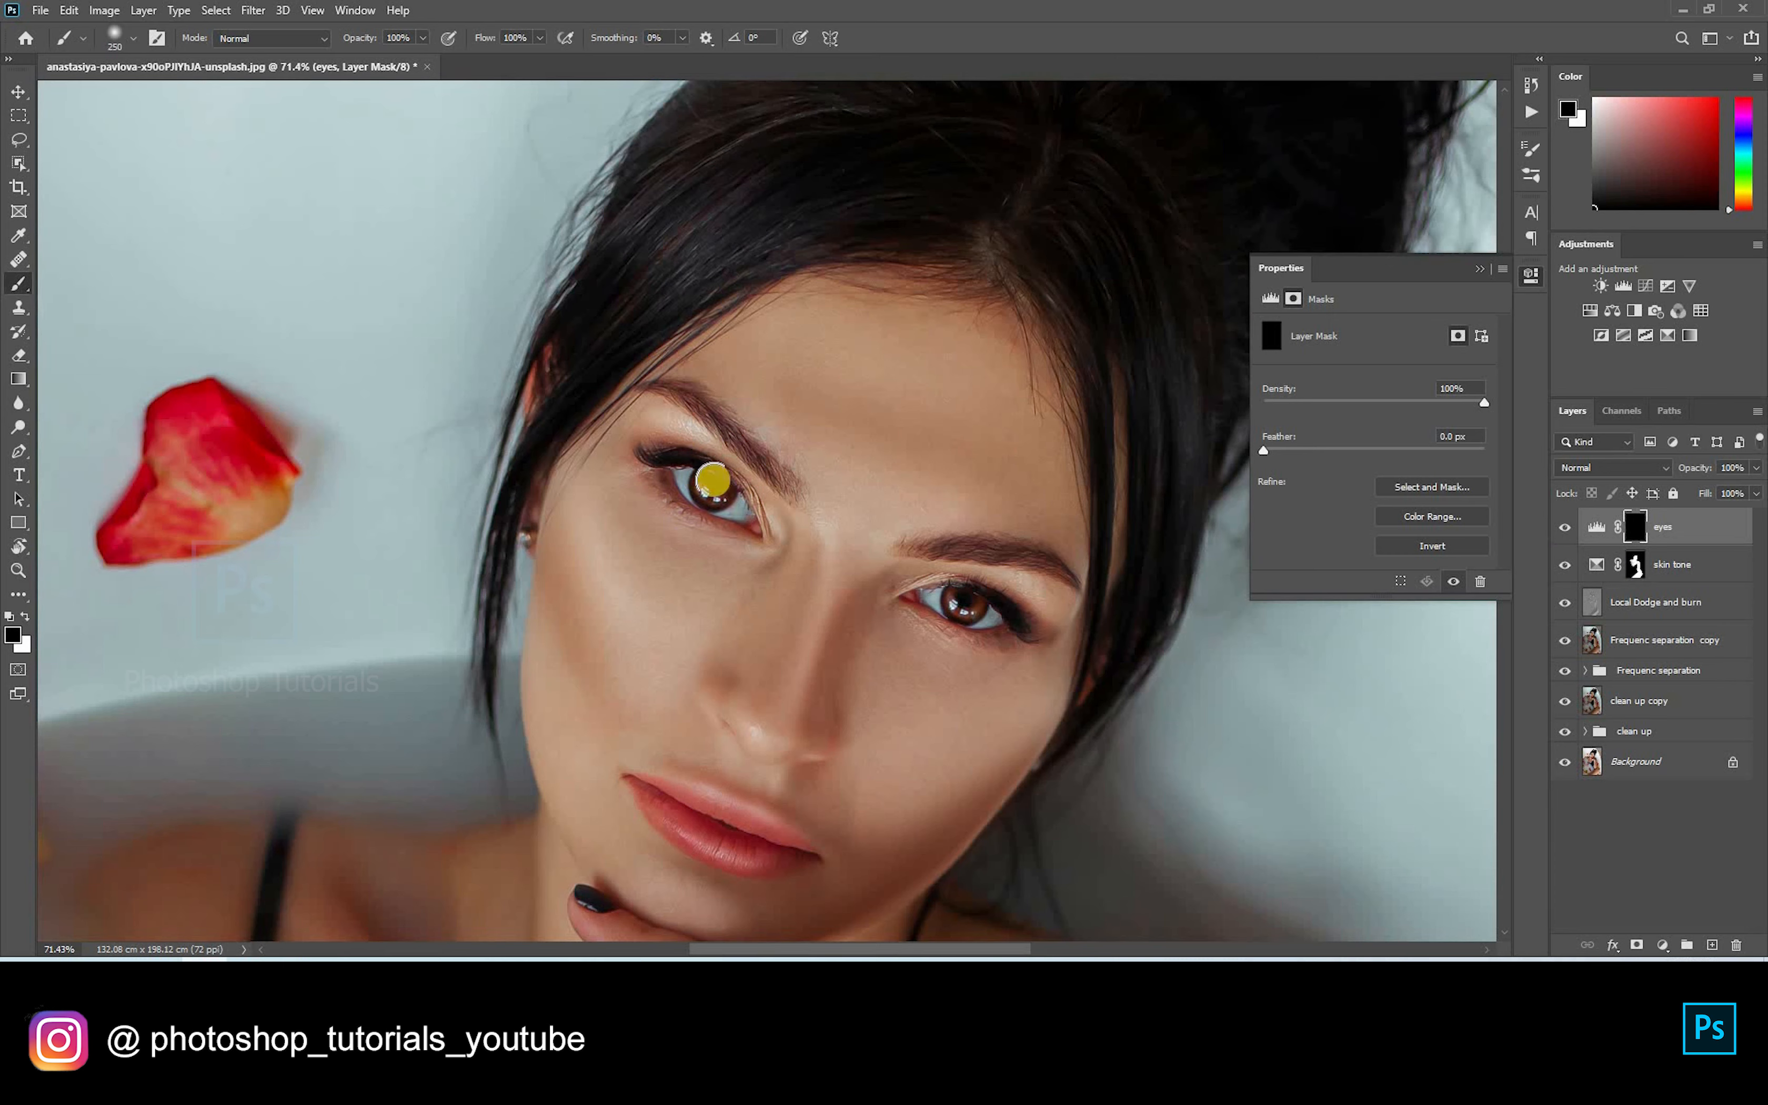
# Step: Reduce the brush to 20 and paint the eyes mask white over the iris of her right eye
pyautogui.press('[')
pyautogui.press('[')
pyautogui.press('[')
pyautogui.press('[')
pyautogui.press('[')
pyautogui.press('[')
pyautogui.press('[')
pyautogui.press('[')
pyautogui.press('[')
pyautogui.press('[')
pyautogui.press('[')
pyautogui.press('[')
pyautogui.press('x')
pyautogui.moveTo(707, 478); pyautogui.dragTo(718, 494)
# Step: Paint the eyes mask white over the iris of her left eye and check the result on the full image
pyautogui.press('x')
pyautogui.click(959, 600)
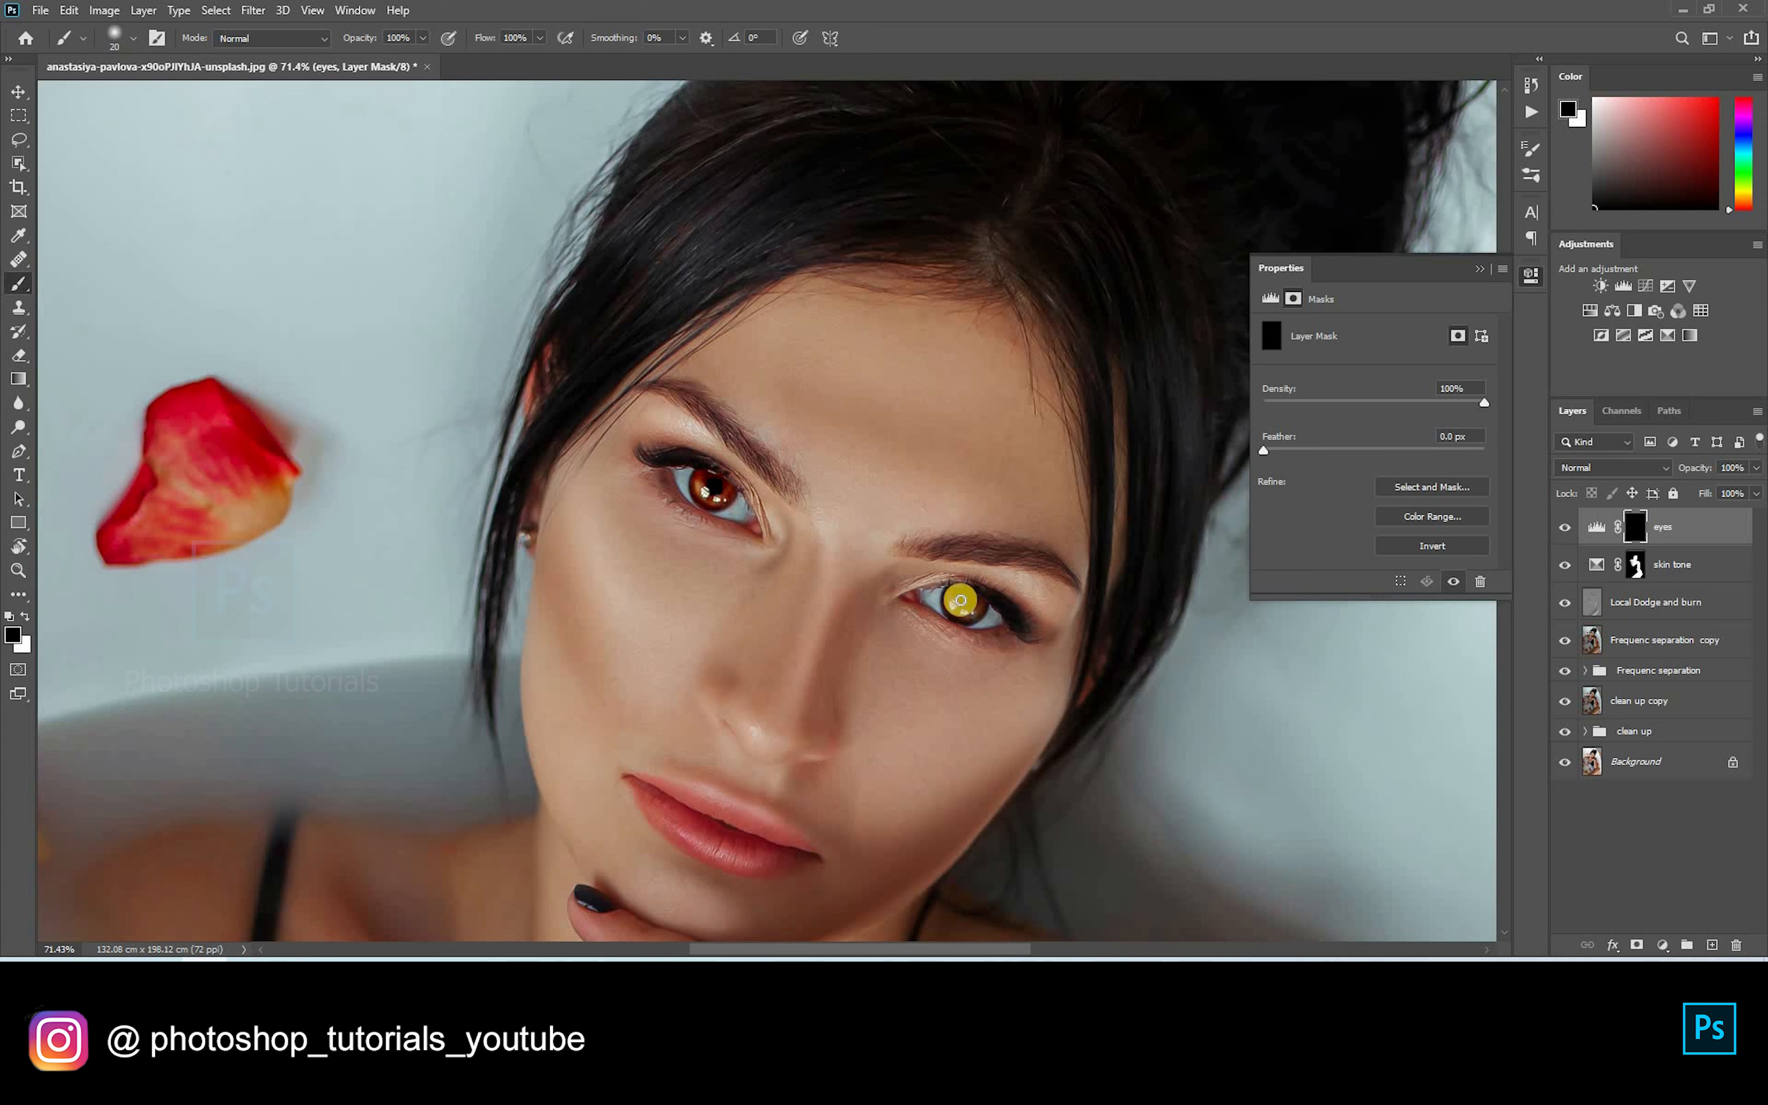
pyautogui.press('x')
pyautogui.moveTo(953, 610); pyautogui.dragTo(980, 615)
pyautogui.press('x')
pyautogui.hotkey('ctrl', '0')
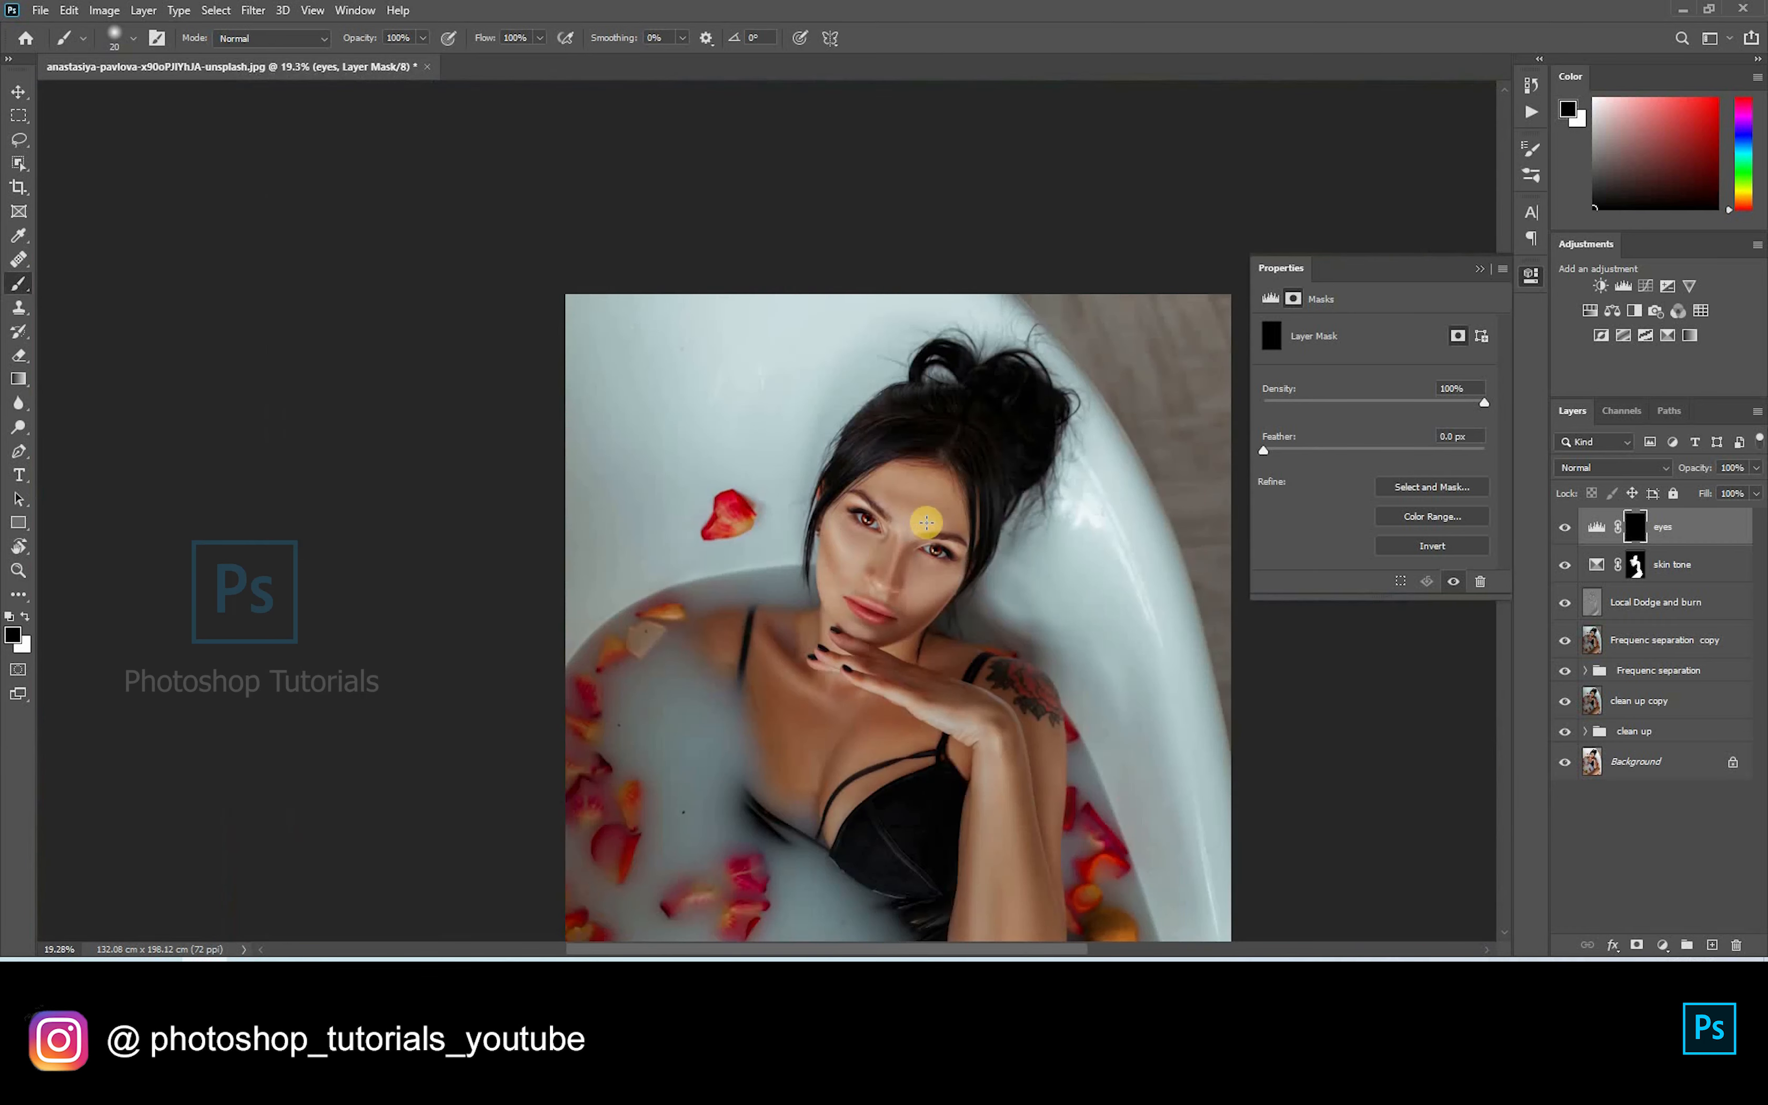
pyautogui.click(1591, 523)
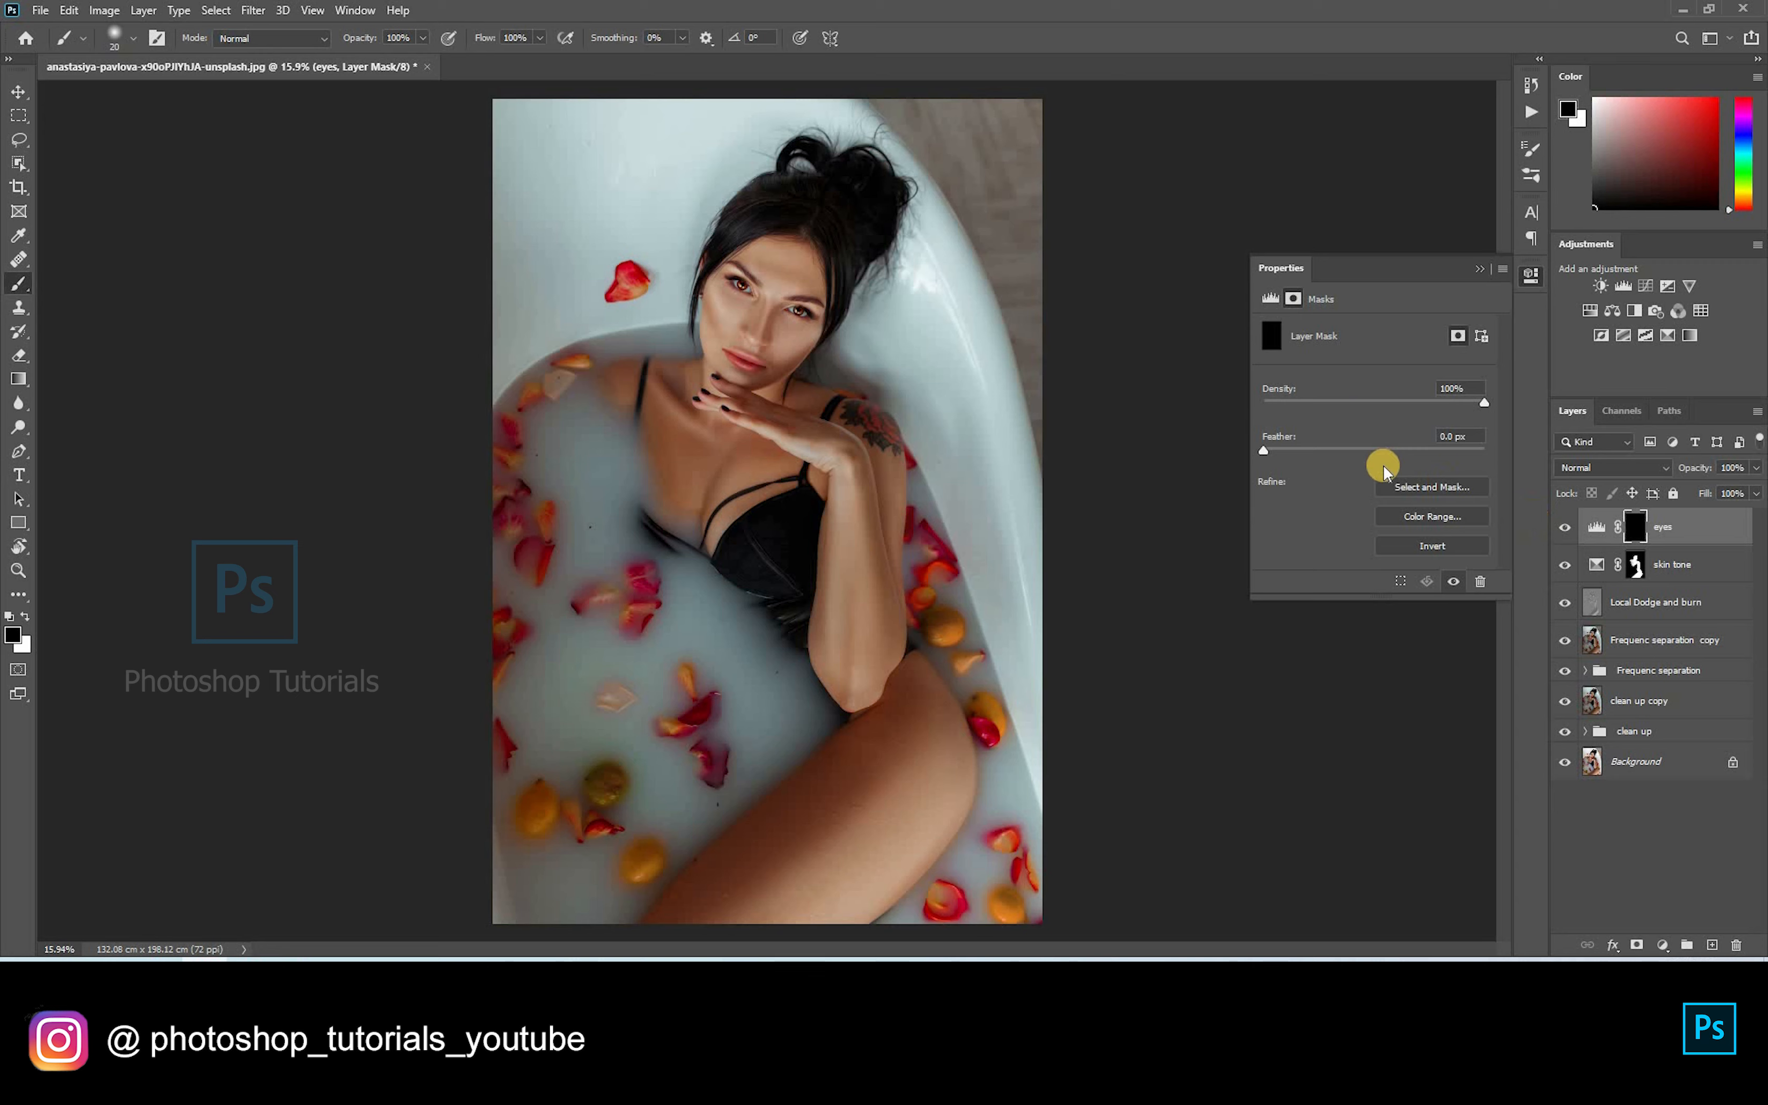
# Step: Raise the midtones of the Red and Green channels slightly in the eyes Levels layer
pyautogui.click(1360, 363)
pyautogui.click(1315, 380)
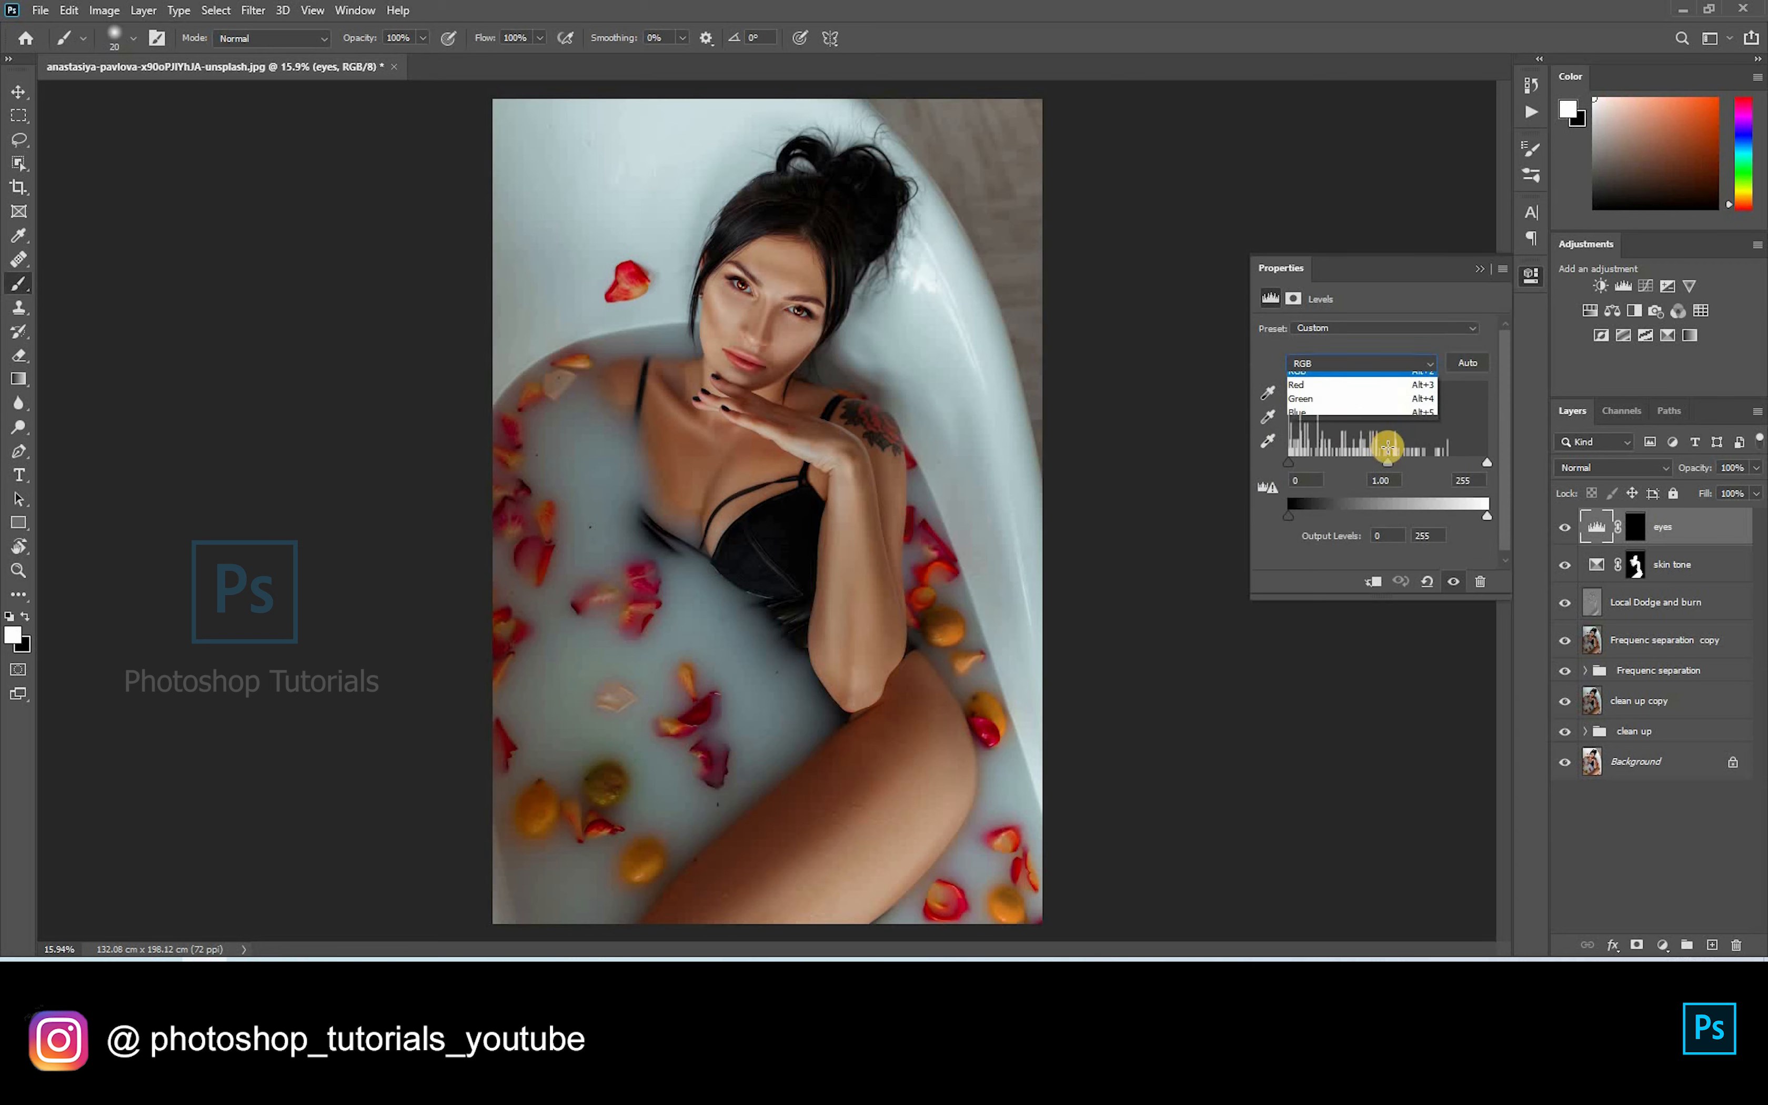
pyautogui.moveTo(1376, 464); pyautogui.dragTo(1368, 466)
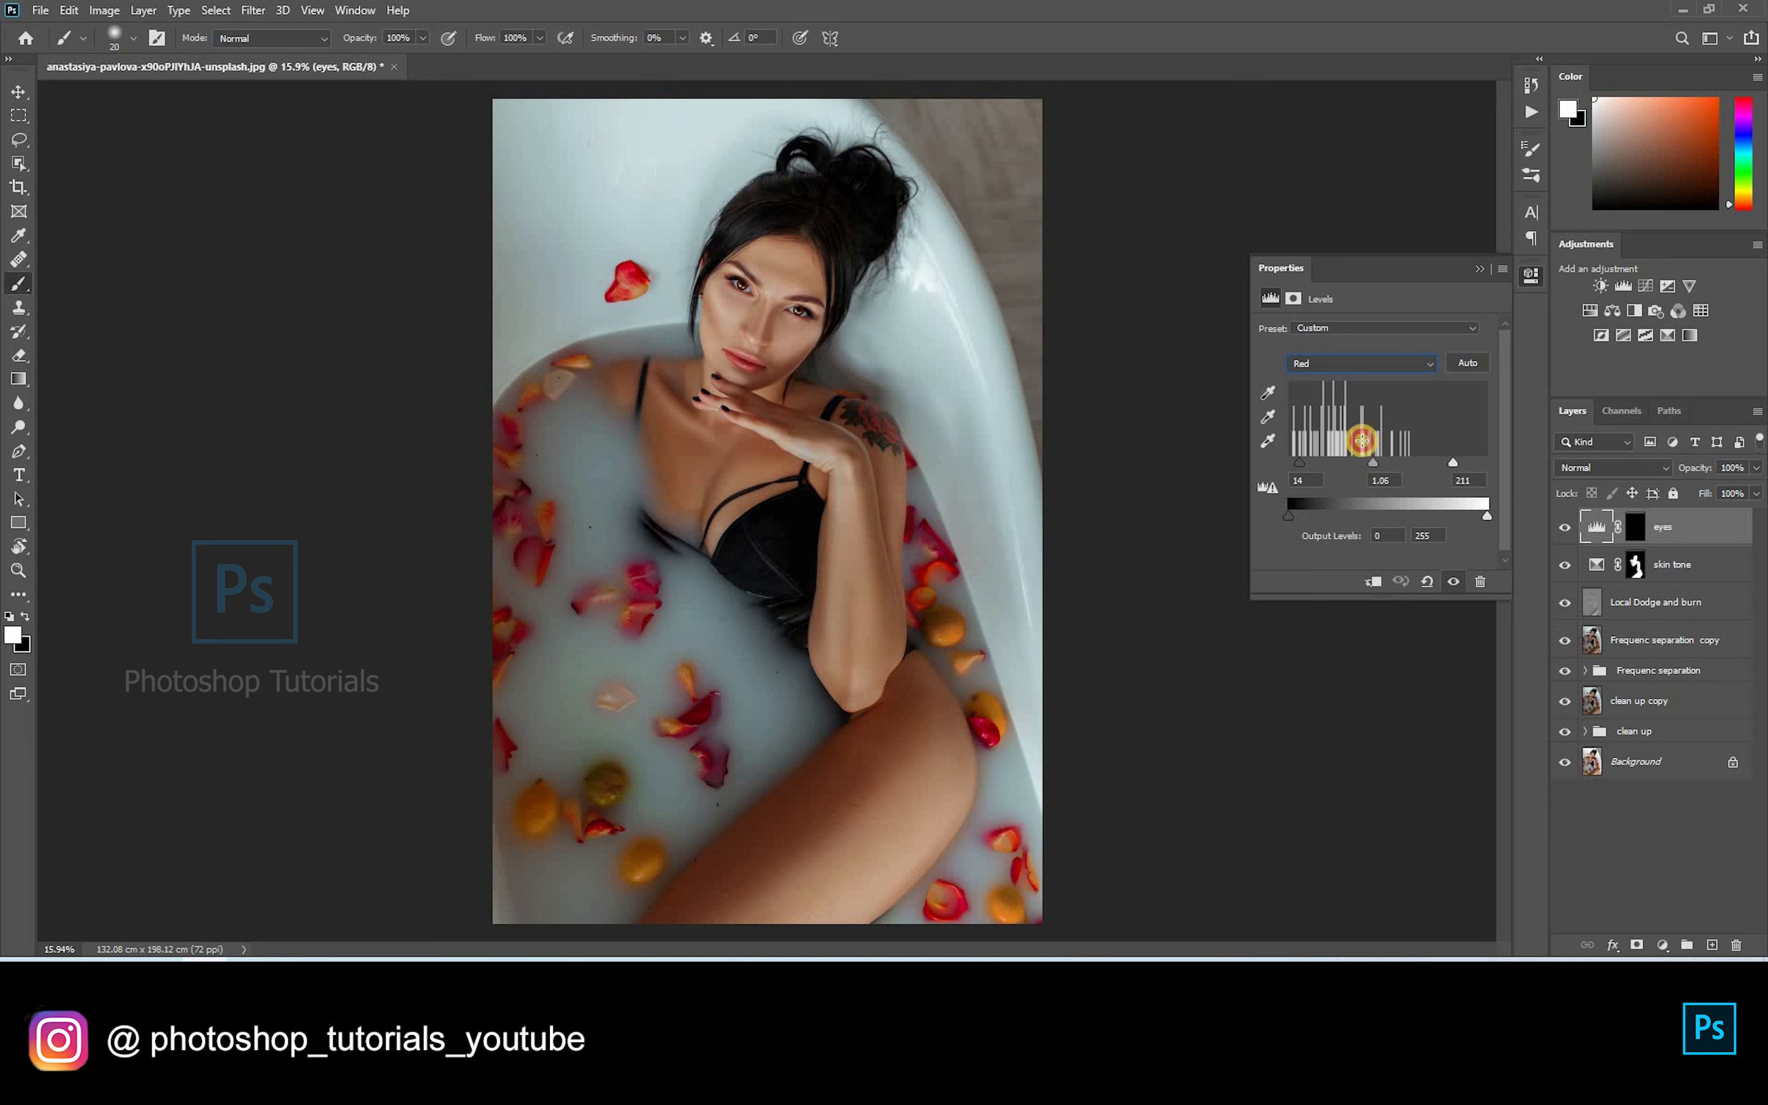
pyautogui.click(1349, 363)
pyautogui.click(1337, 405)
pyautogui.moveTo(1385, 462); pyautogui.dragTo(1358, 461)
# Step: Raise the Blue channel midtones slightly in the eyes Levels layer and check the layer's effect on the image
pyautogui.click(1360, 363)
pyautogui.click(1362, 421)
pyautogui.moveTo(1392, 462)
pyautogui.mouseDown()
pyautogui.moveTo(1413, 458)
pyautogui.moveTo(1368, 462)
pyautogui.moveTo(1405, 464)
pyautogui.moveTo(1385, 462)
pyautogui.mouseUp()
pyautogui.click(1566, 527)
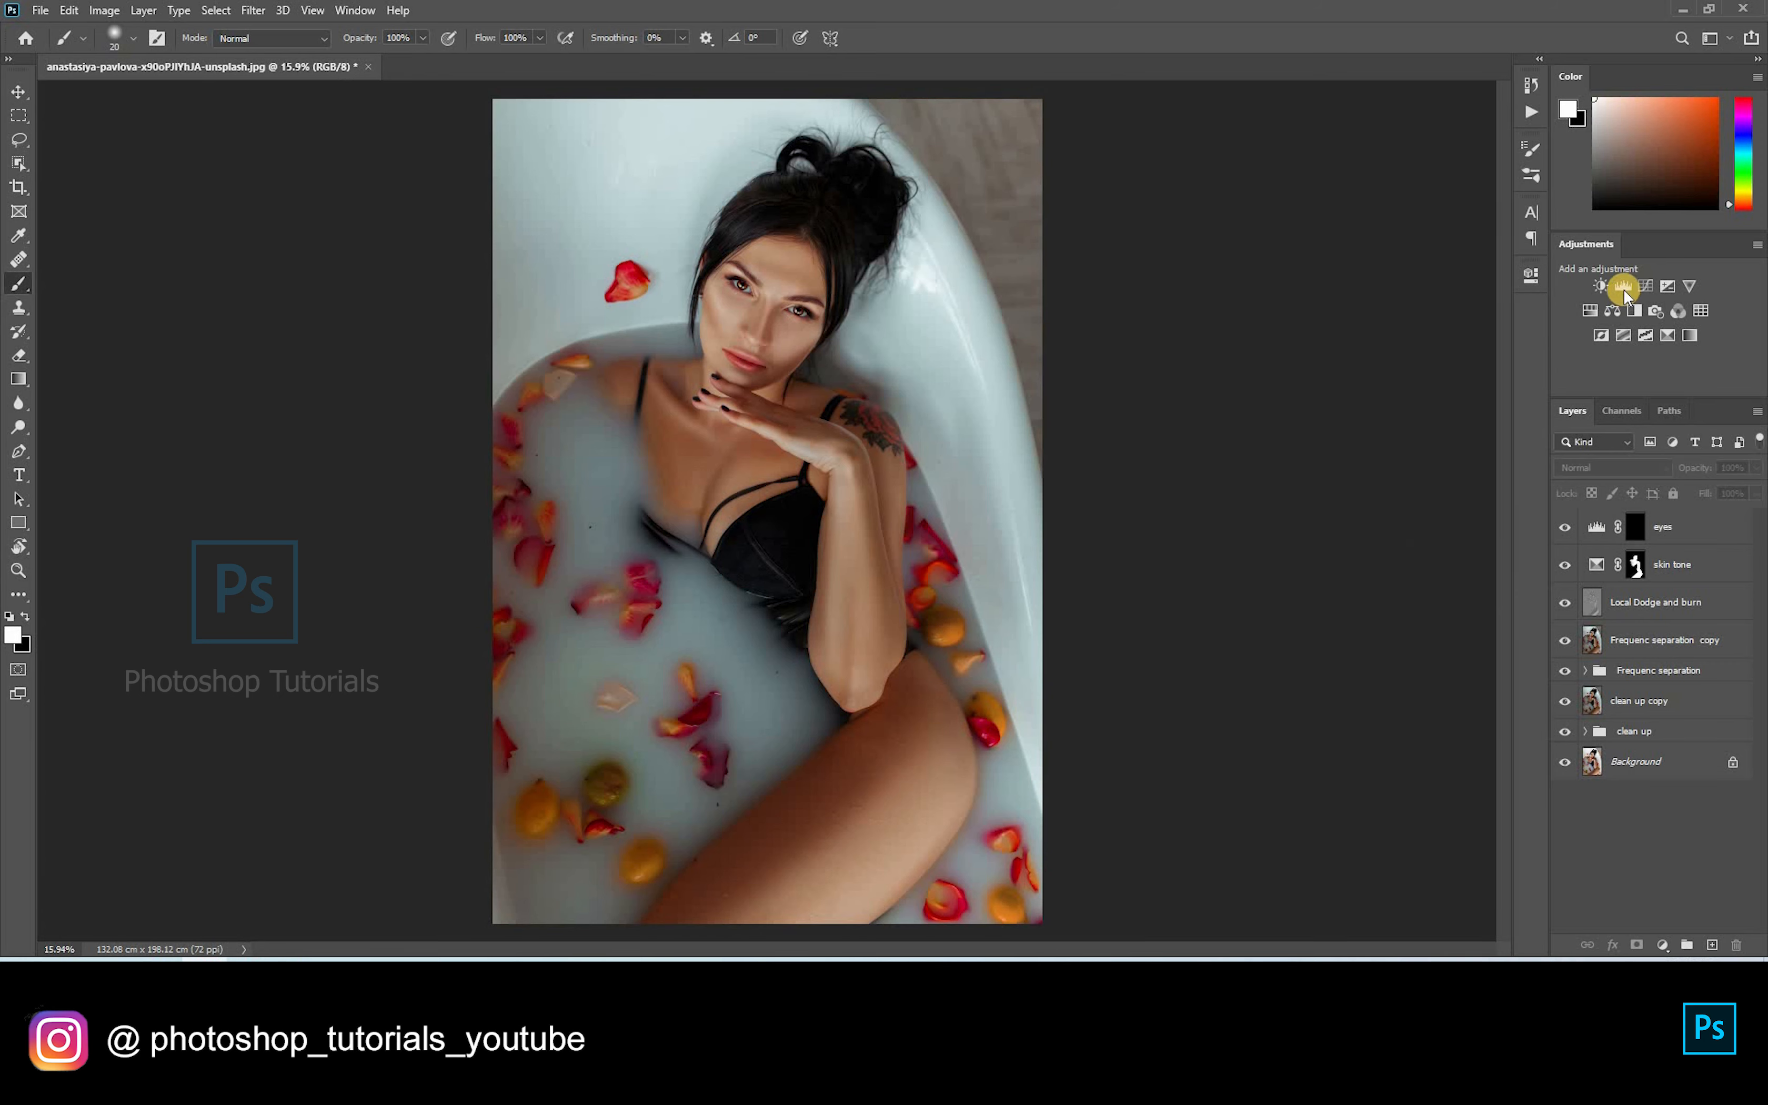
# Step: Add a Levels adjustment layer with RGB midtones at 0.76 and name it sepration from bg
pyautogui.click(1623, 288)
pyautogui.moveTo(1395, 469); pyautogui.dragTo(1408, 468)
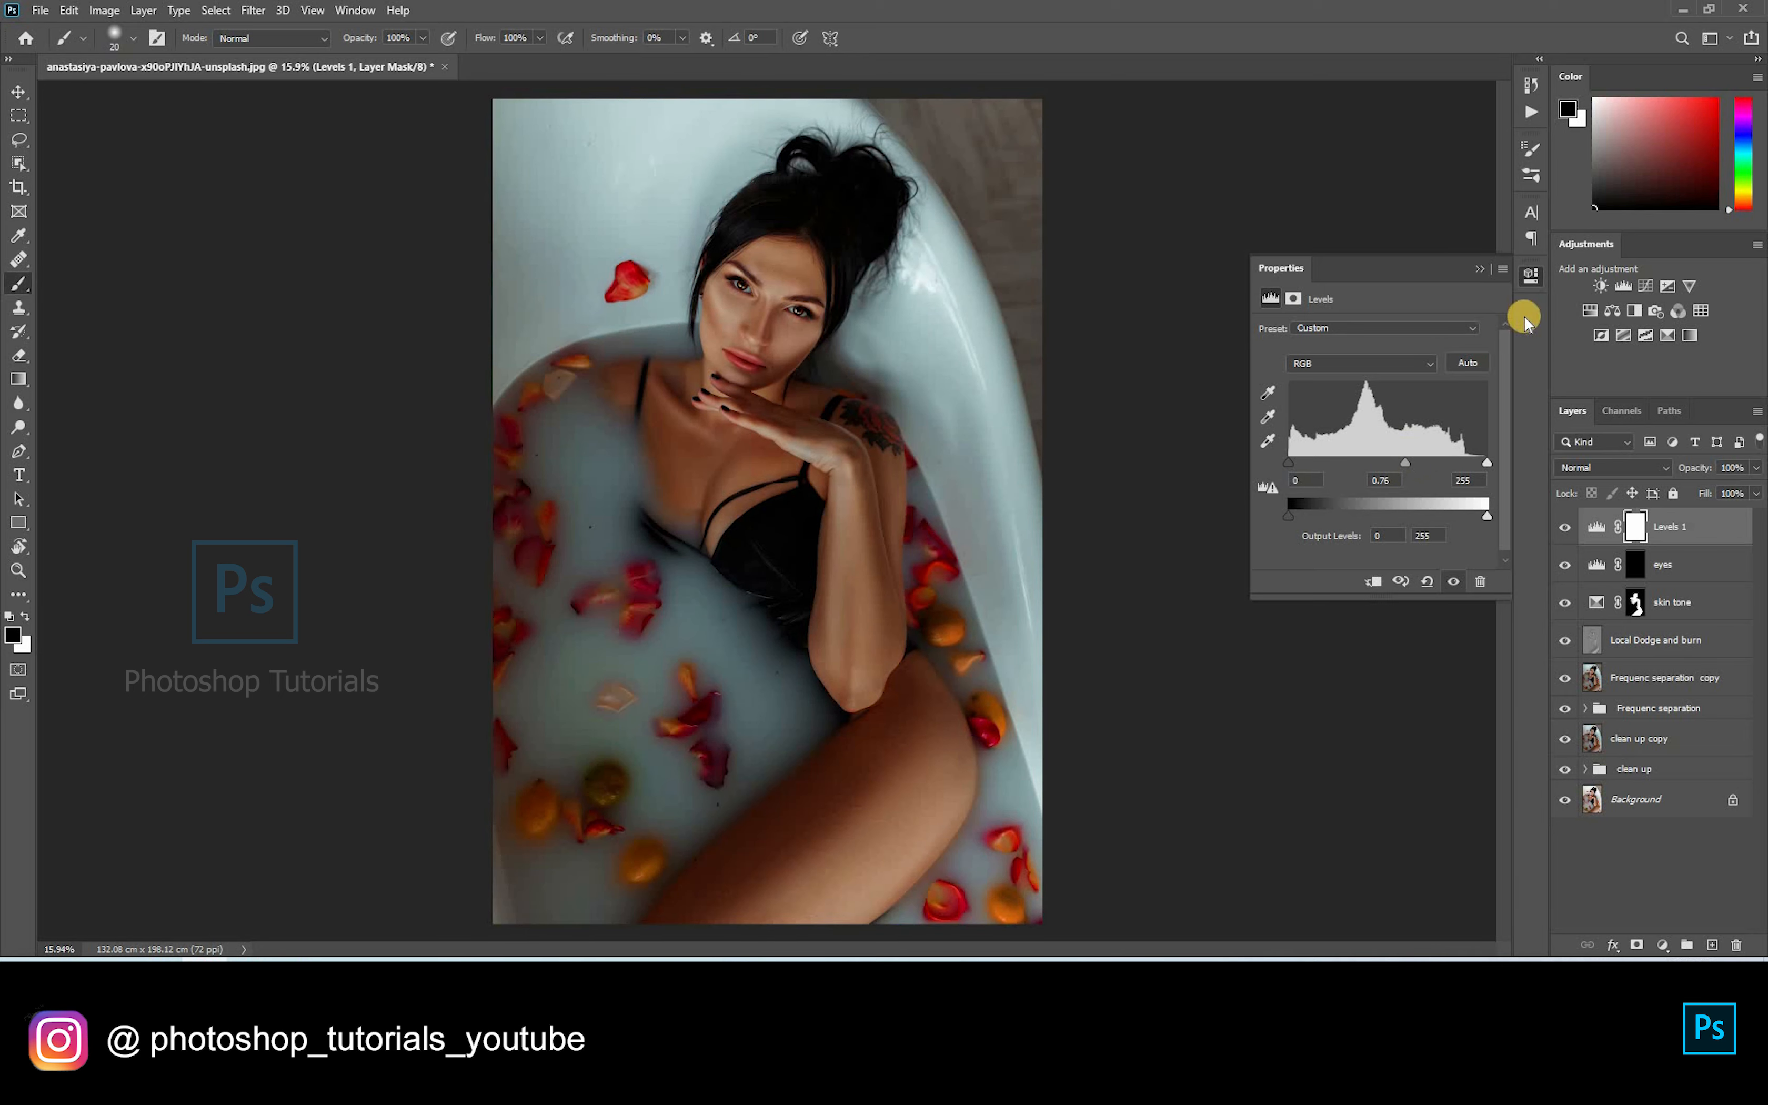
pyautogui.click(1657, 526)
pyautogui.doubleClick(1670, 528)
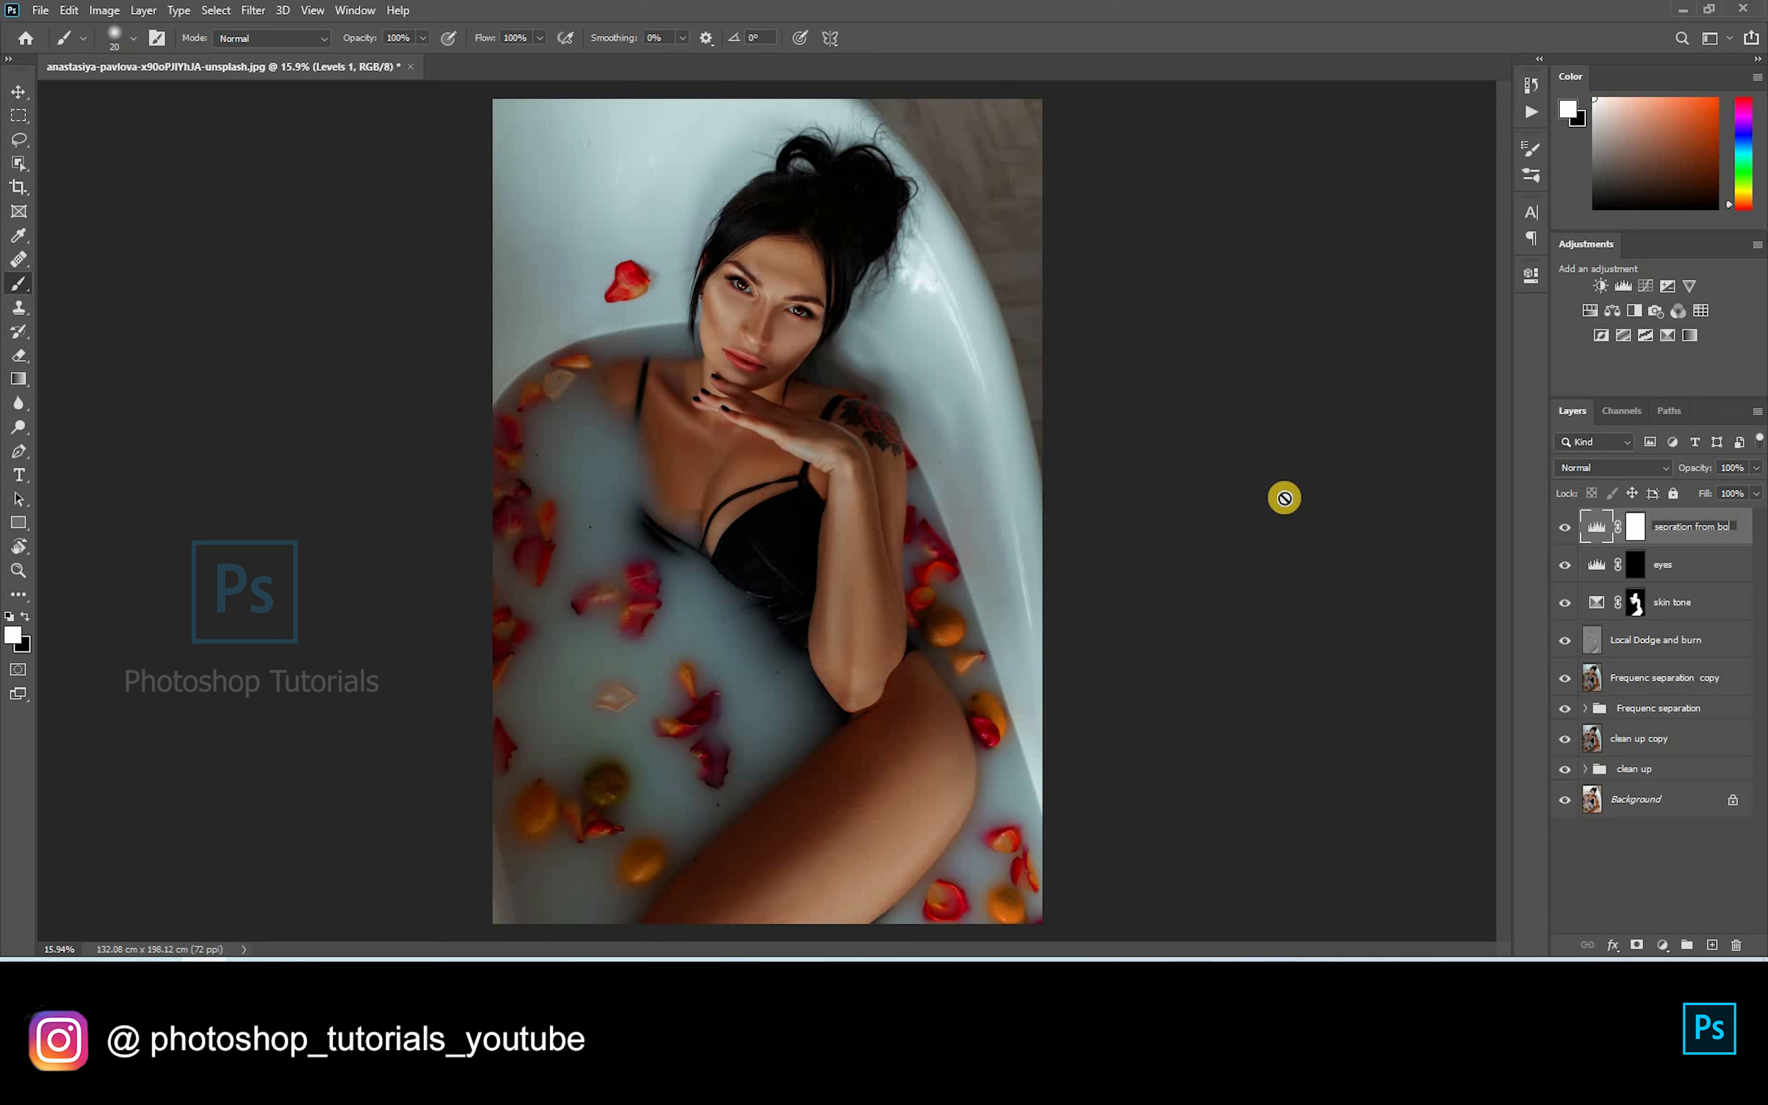
pyautogui.write('sepration from bg')
pyautogui.press('Return')
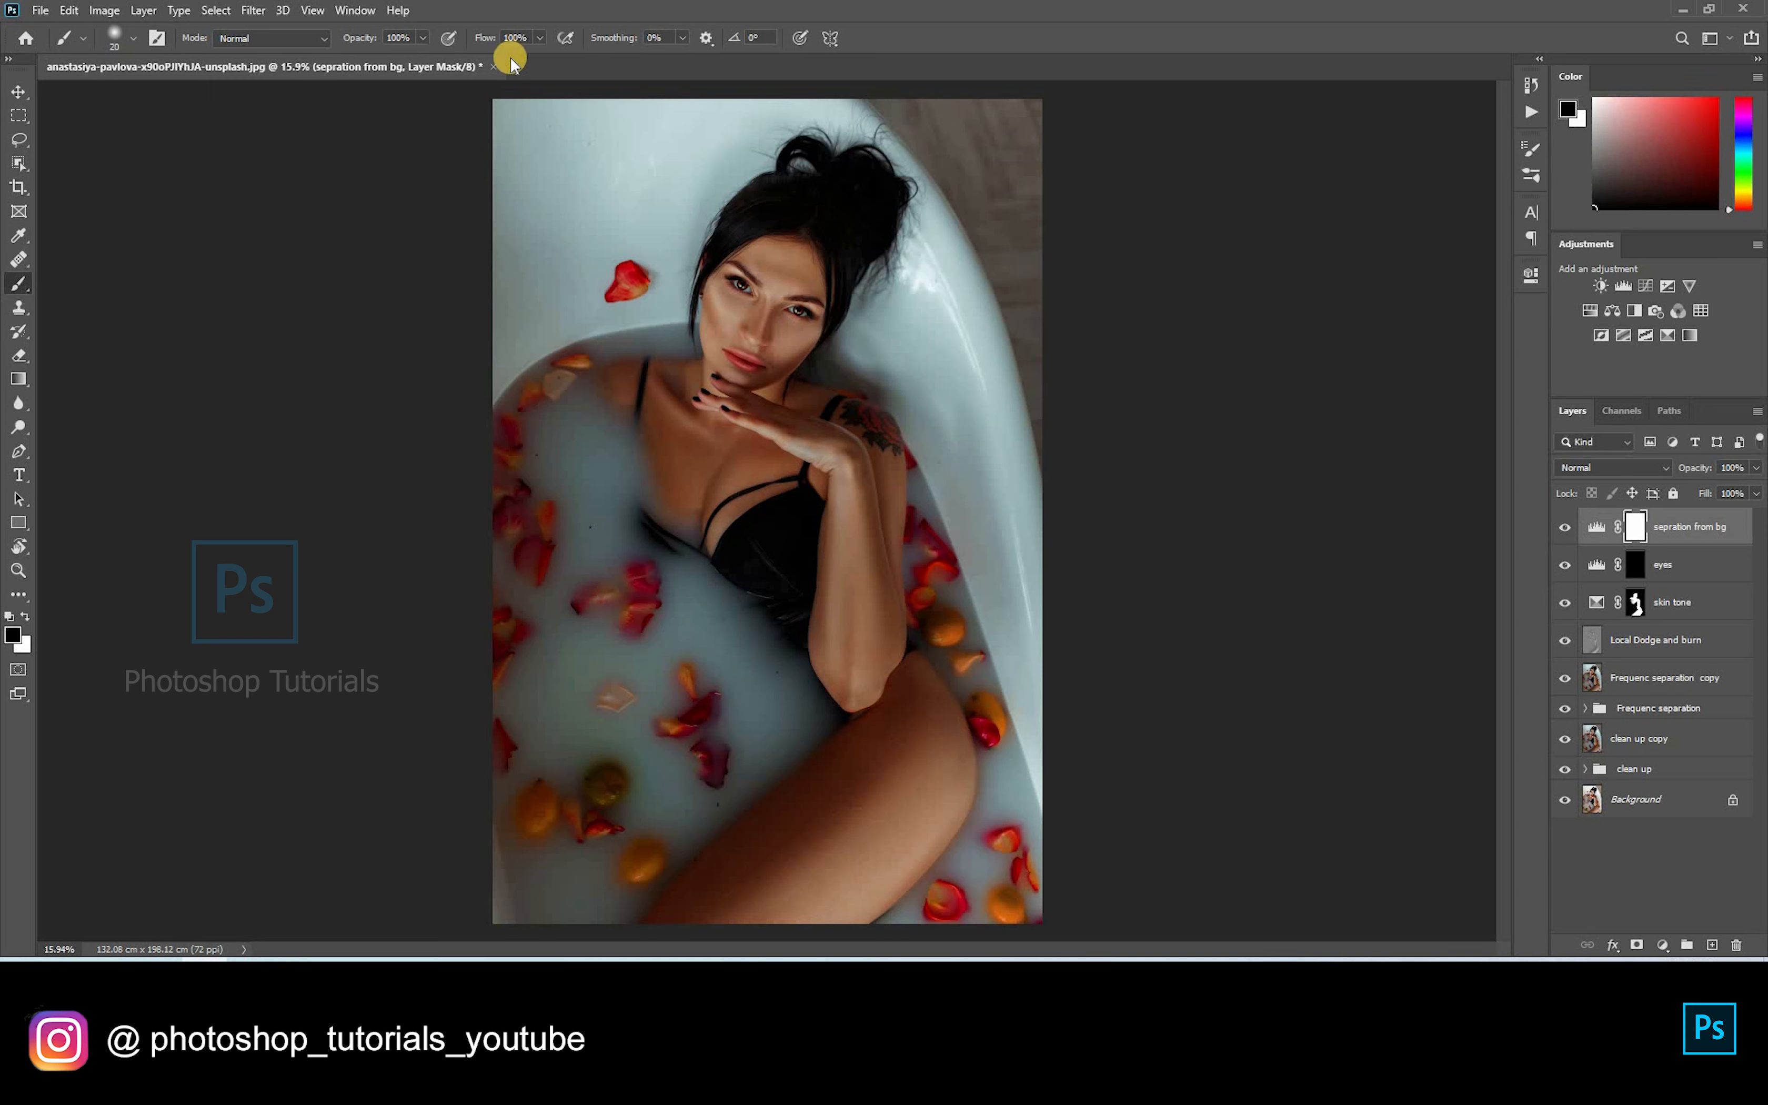
# Step: Set the brush flow to 43%, enlarge the brush and paint the background-separation layer's mask black over her face
pyautogui.click(539, 38)
pyautogui.click(488, 65)
pyautogui.click(774, 272)
pyautogui.press(']')
pyautogui.press(']')
pyautogui.press(']')
pyautogui.press(']')
pyautogui.press(']')
pyautogui.moveTo(749, 372)
pyautogui.mouseDown()
pyautogui.moveTo(808, 208)
pyautogui.moveTo(753, 344)
pyautogui.moveTo(783, 284)
pyautogui.mouseUp()
# Step: Enlarge the brush further and paint the separation mask black from her face down over her body and legs
pyautogui.press(']')
pyautogui.press(']')
pyautogui.press(']')
pyautogui.press(']')
pyautogui.press(']')
pyautogui.press(']')
pyautogui.press(']')
pyautogui.press(']')
pyautogui.press(']')
pyautogui.press(']')
pyautogui.press(']')
pyautogui.press(']')
pyautogui.press(']')
pyautogui.press(']')
pyautogui.press(']')
pyautogui.press(']')
pyautogui.moveTo(711, 347)
pyautogui.mouseDown()
pyautogui.moveTo(680, 436)
pyautogui.moveTo(829, 511)
pyautogui.moveTo(856, 650)
pyautogui.moveTo(918, 799)
pyautogui.moveTo(734, 913)
pyautogui.moveTo(786, 920)
pyautogui.mouseUp()
# Step: Set the brush to about 1500 and paint the separation mask black again from her chest to her thigh
pyautogui.press(']')
pyautogui.press(']')
pyautogui.press(']')
pyautogui.press(']')
pyautogui.press('[')
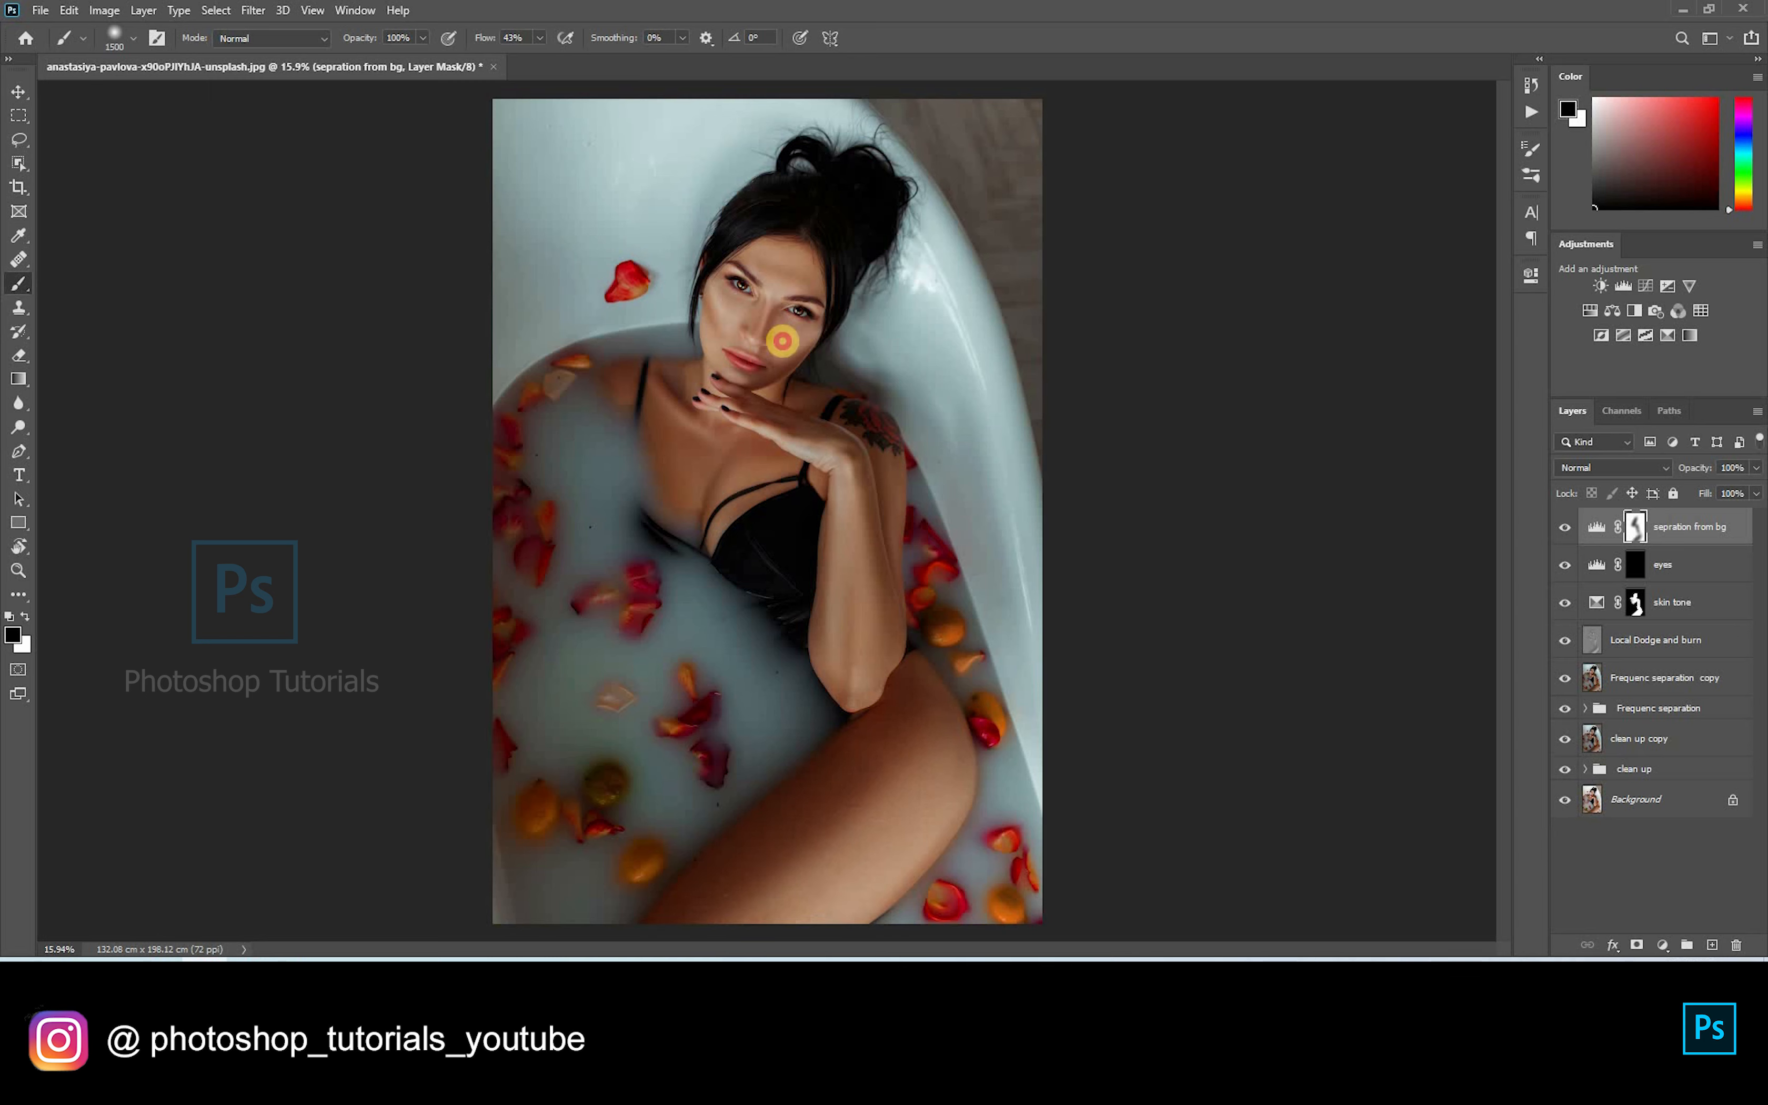
pyautogui.moveTo(747, 437)
pyautogui.mouseDown()
pyautogui.moveTo(844, 563)
pyautogui.moveTo(903, 787)
pyautogui.mouseUp()
# Step: Reduce the brush to 1100, restore the separation mask in white beside her body, and compare the result with the original photo
pyautogui.press('x')
pyautogui.press('[')
pyautogui.press('[')
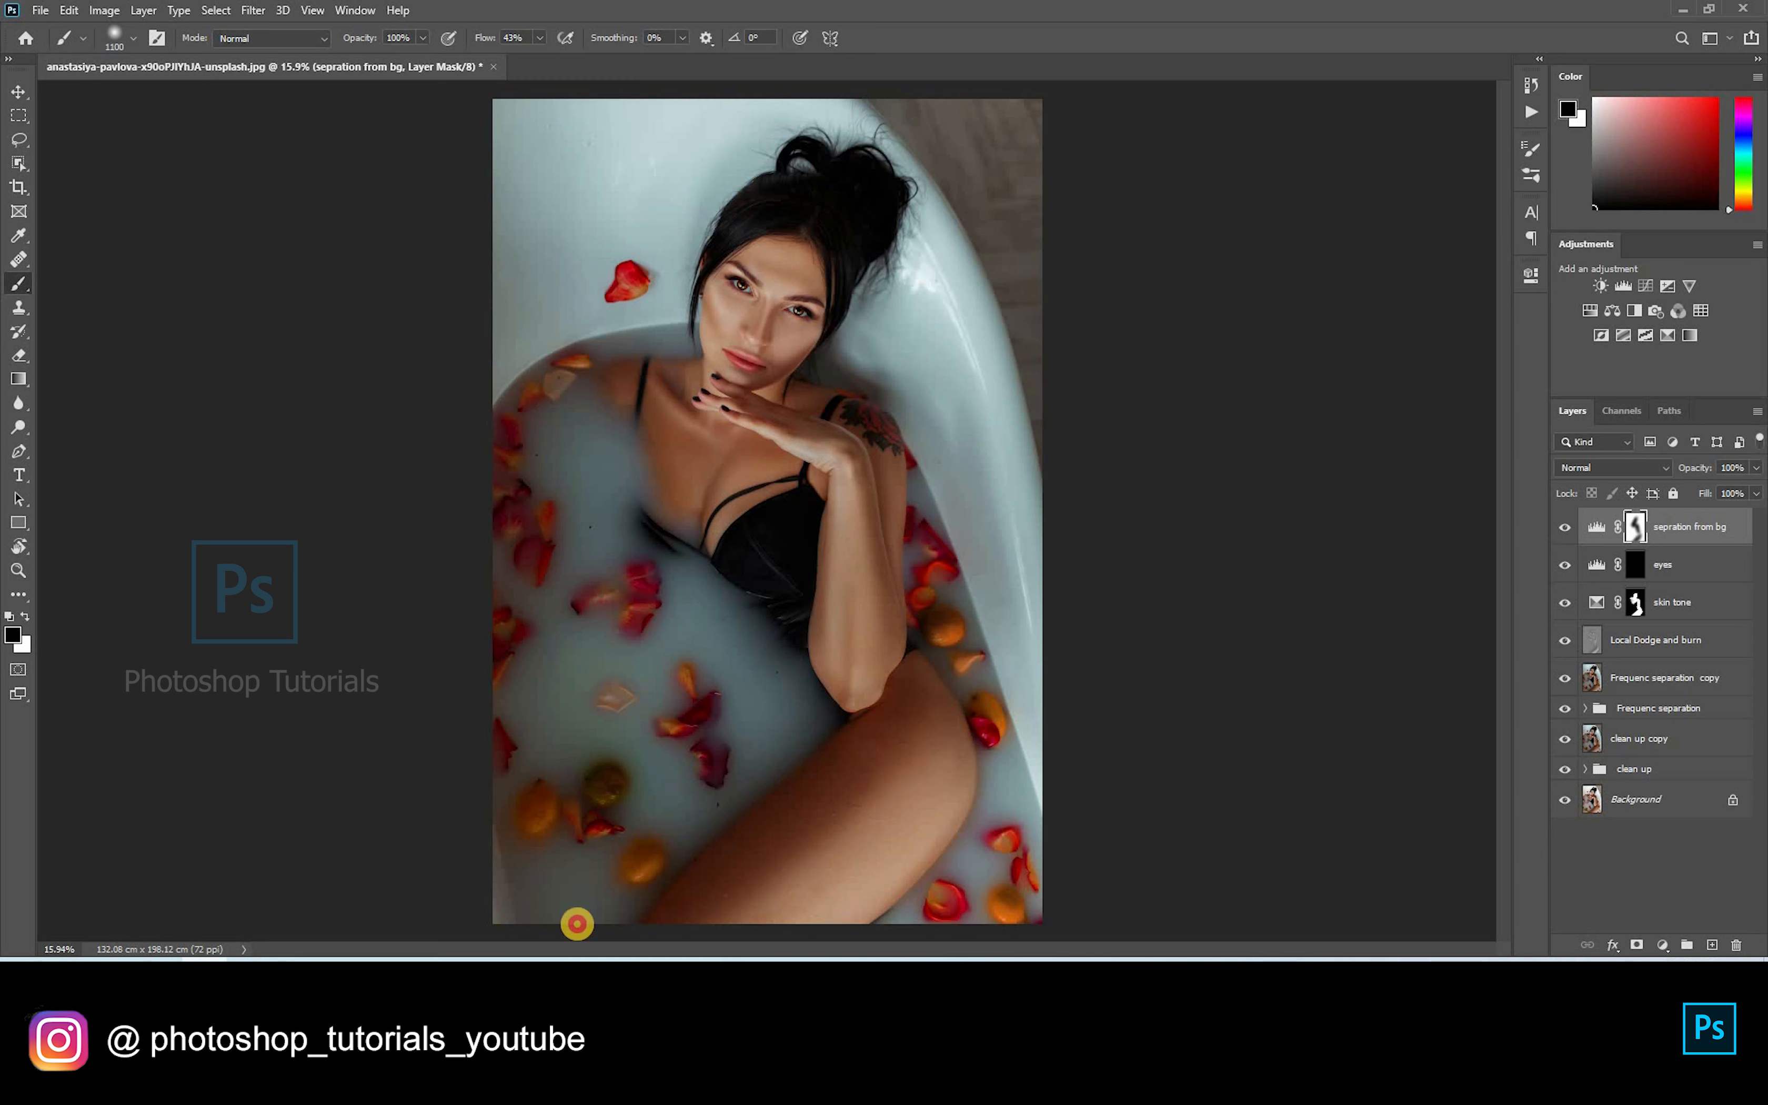
pyautogui.moveTo(986, 689)
pyautogui.mouseDown()
pyautogui.moveTo(958, 625)
pyautogui.moveTo(941, 903)
pyautogui.moveTo(960, 556)
pyautogui.moveTo(907, 414)
pyautogui.moveTo(888, 454)
pyautogui.mouseUp()
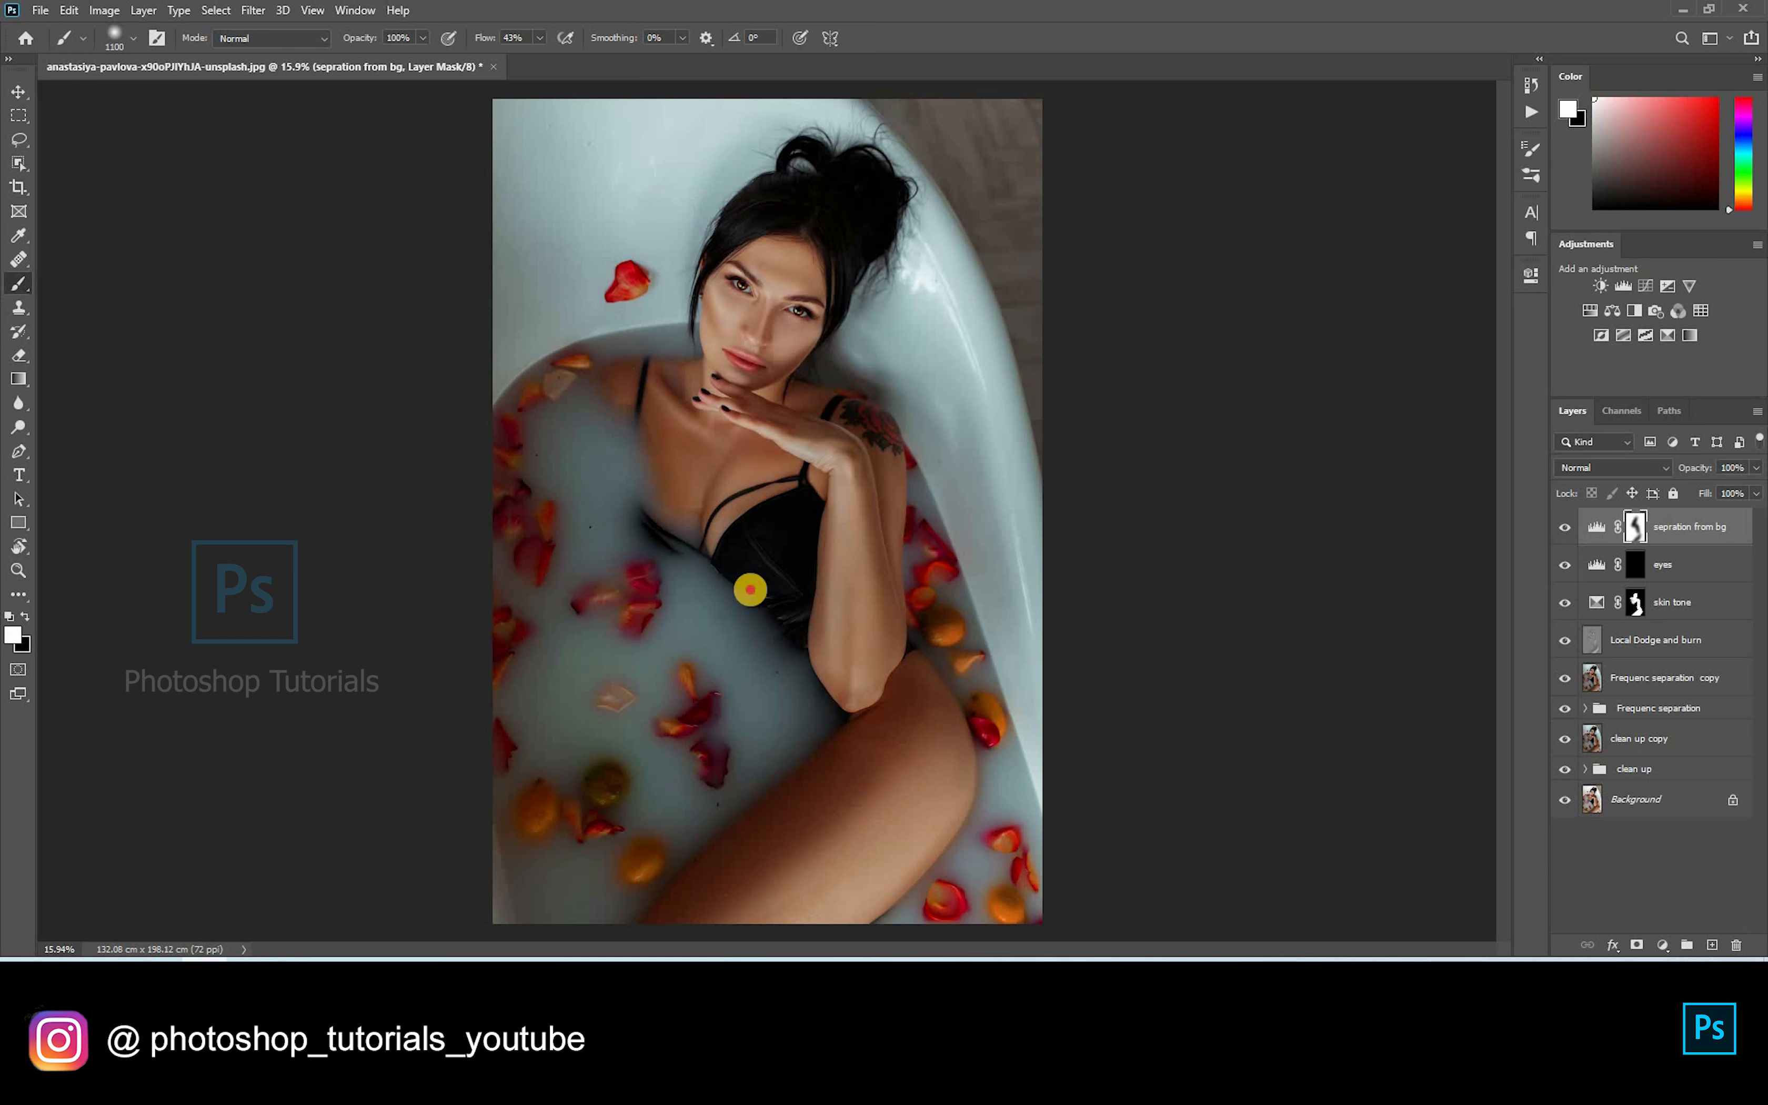
pyautogui.click(1565, 532)
pyautogui.click(1565, 534)
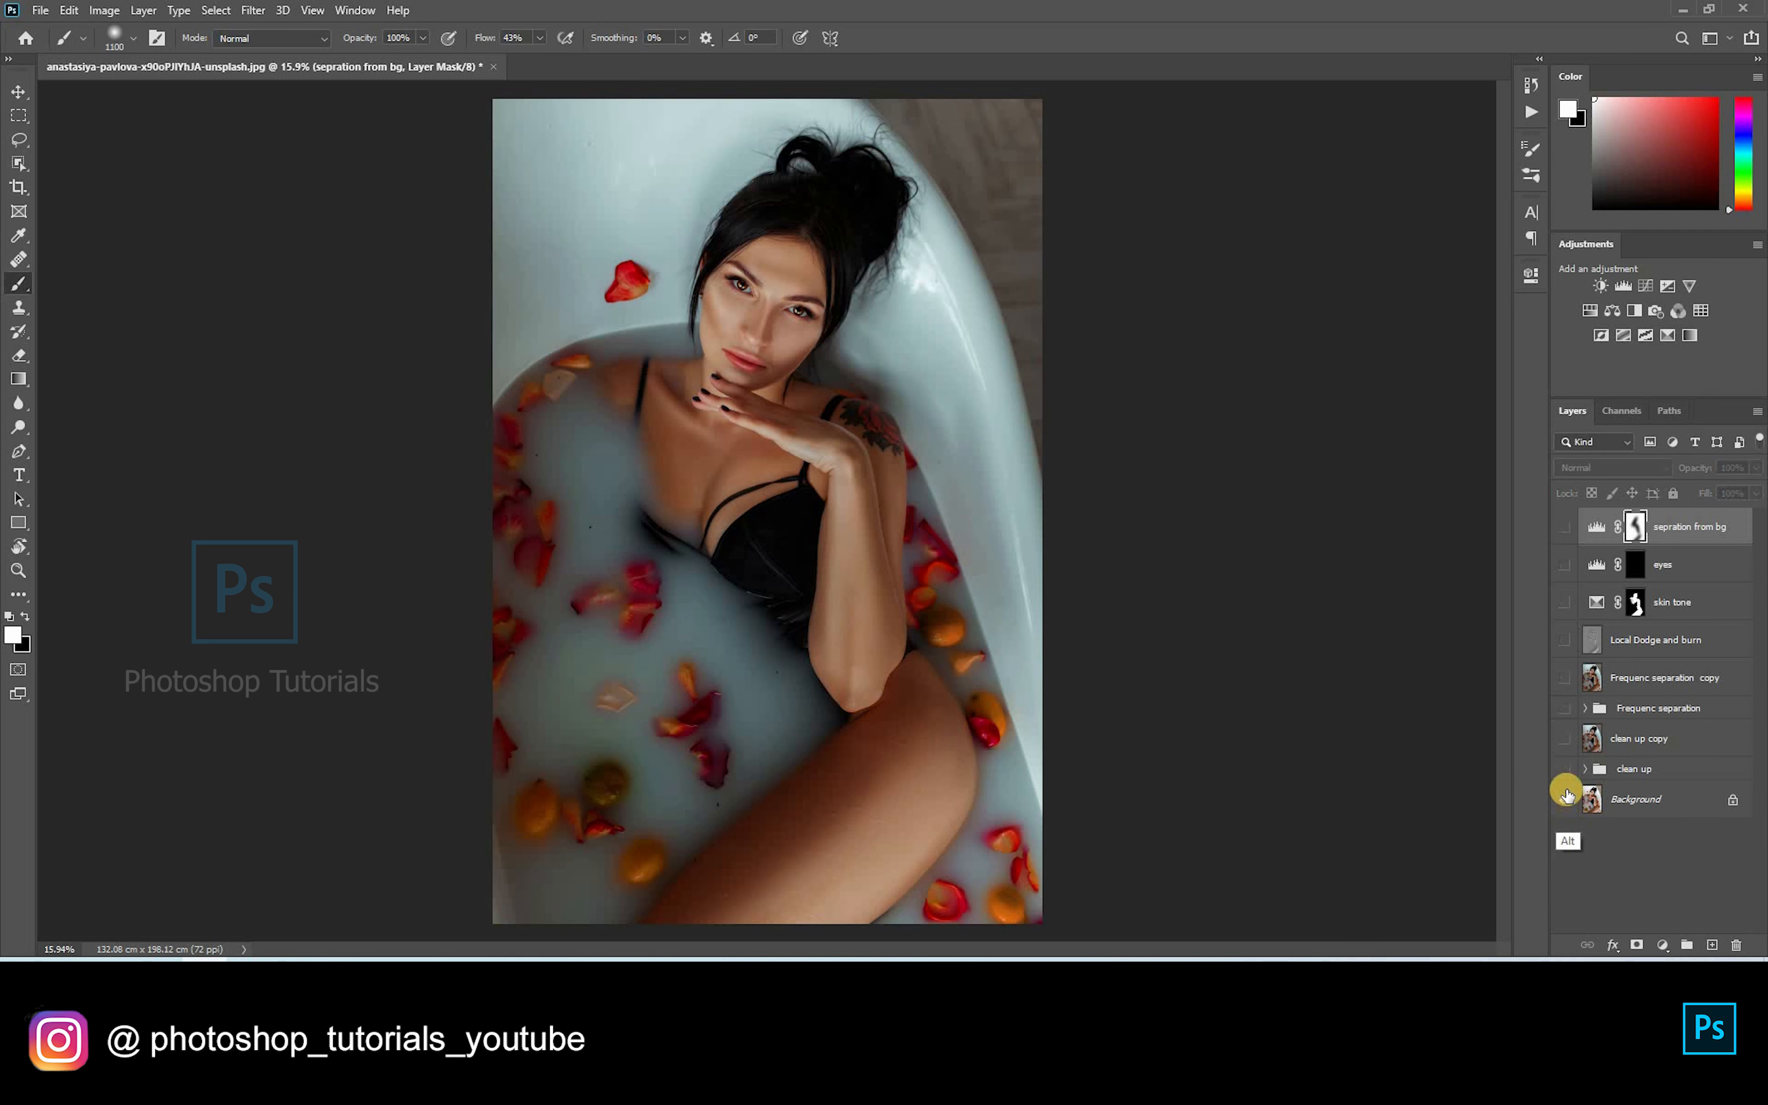
pyautogui.keyDown('alt'); pyautogui.click(1566, 797); pyautogui.keyUp('alt')
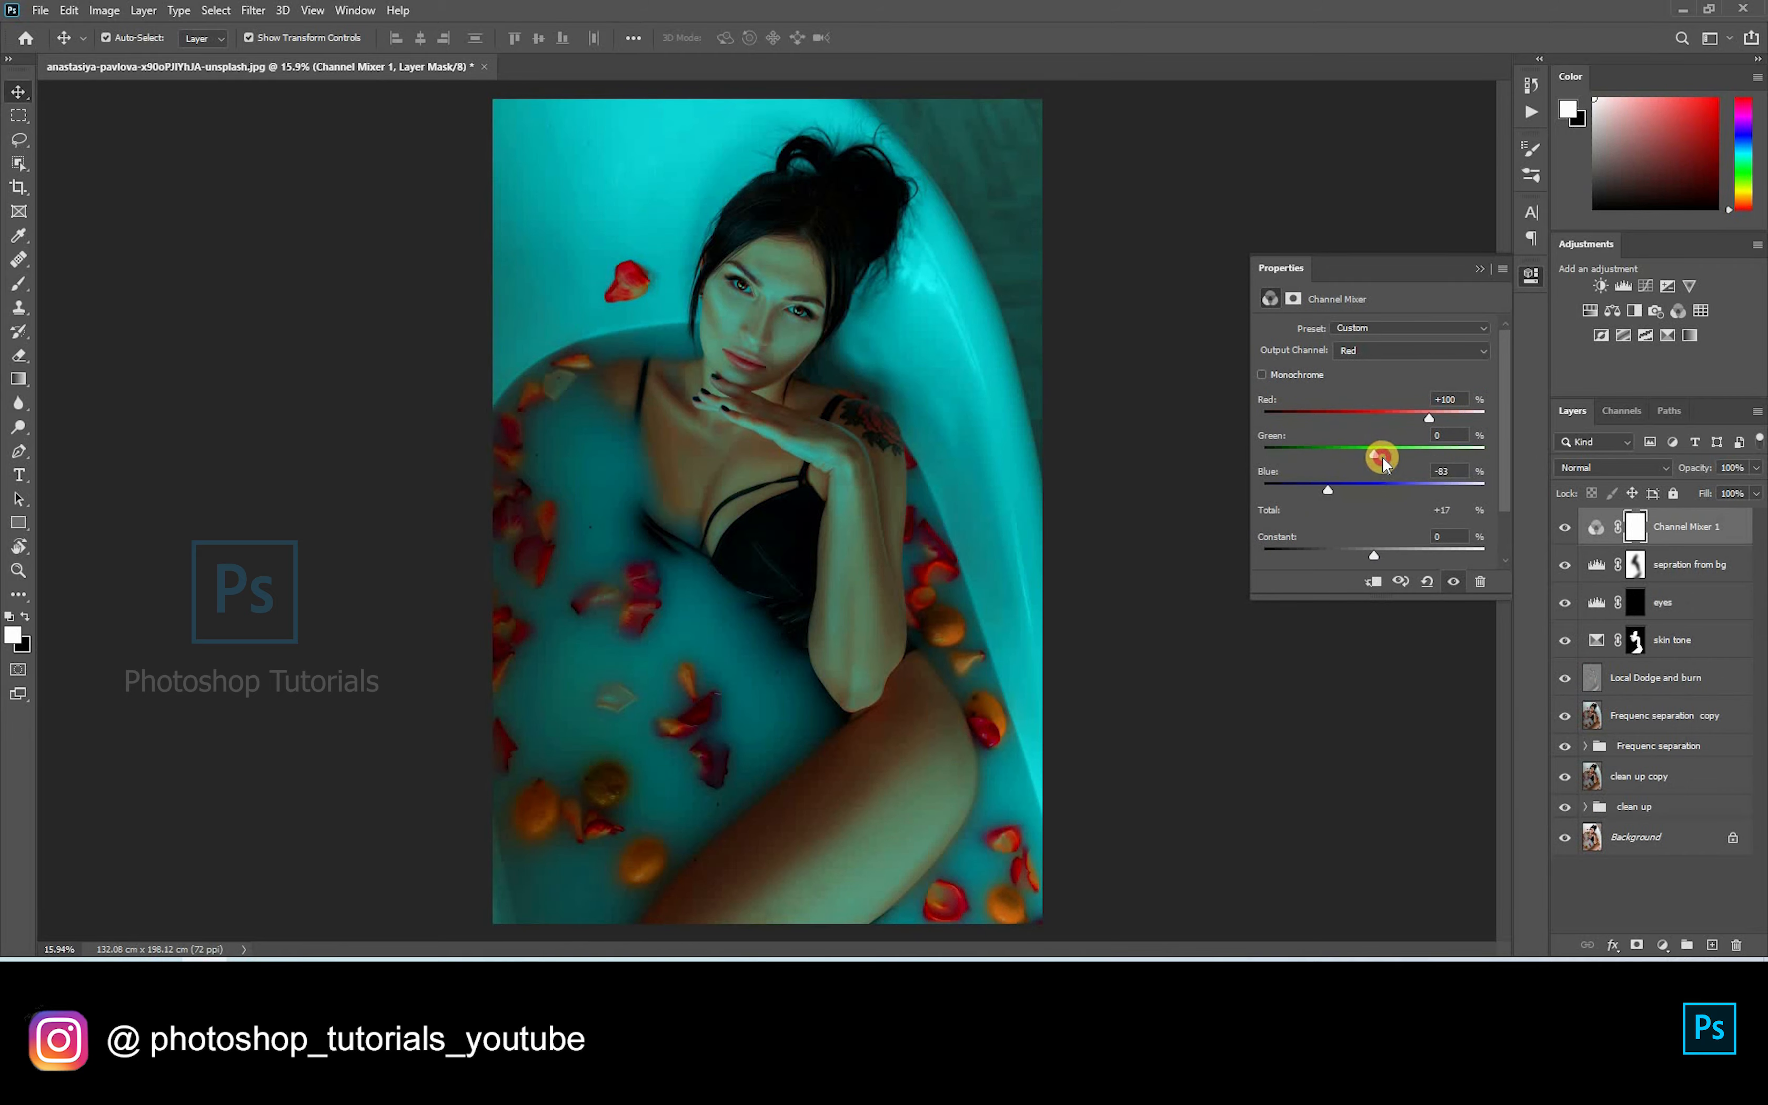
# Step: In the Channel Mixer's Red output, set Red to +103 and Green to +62, and name the layer overall tone
pyautogui.moveTo(1377, 454); pyautogui.dragTo(1400, 464)
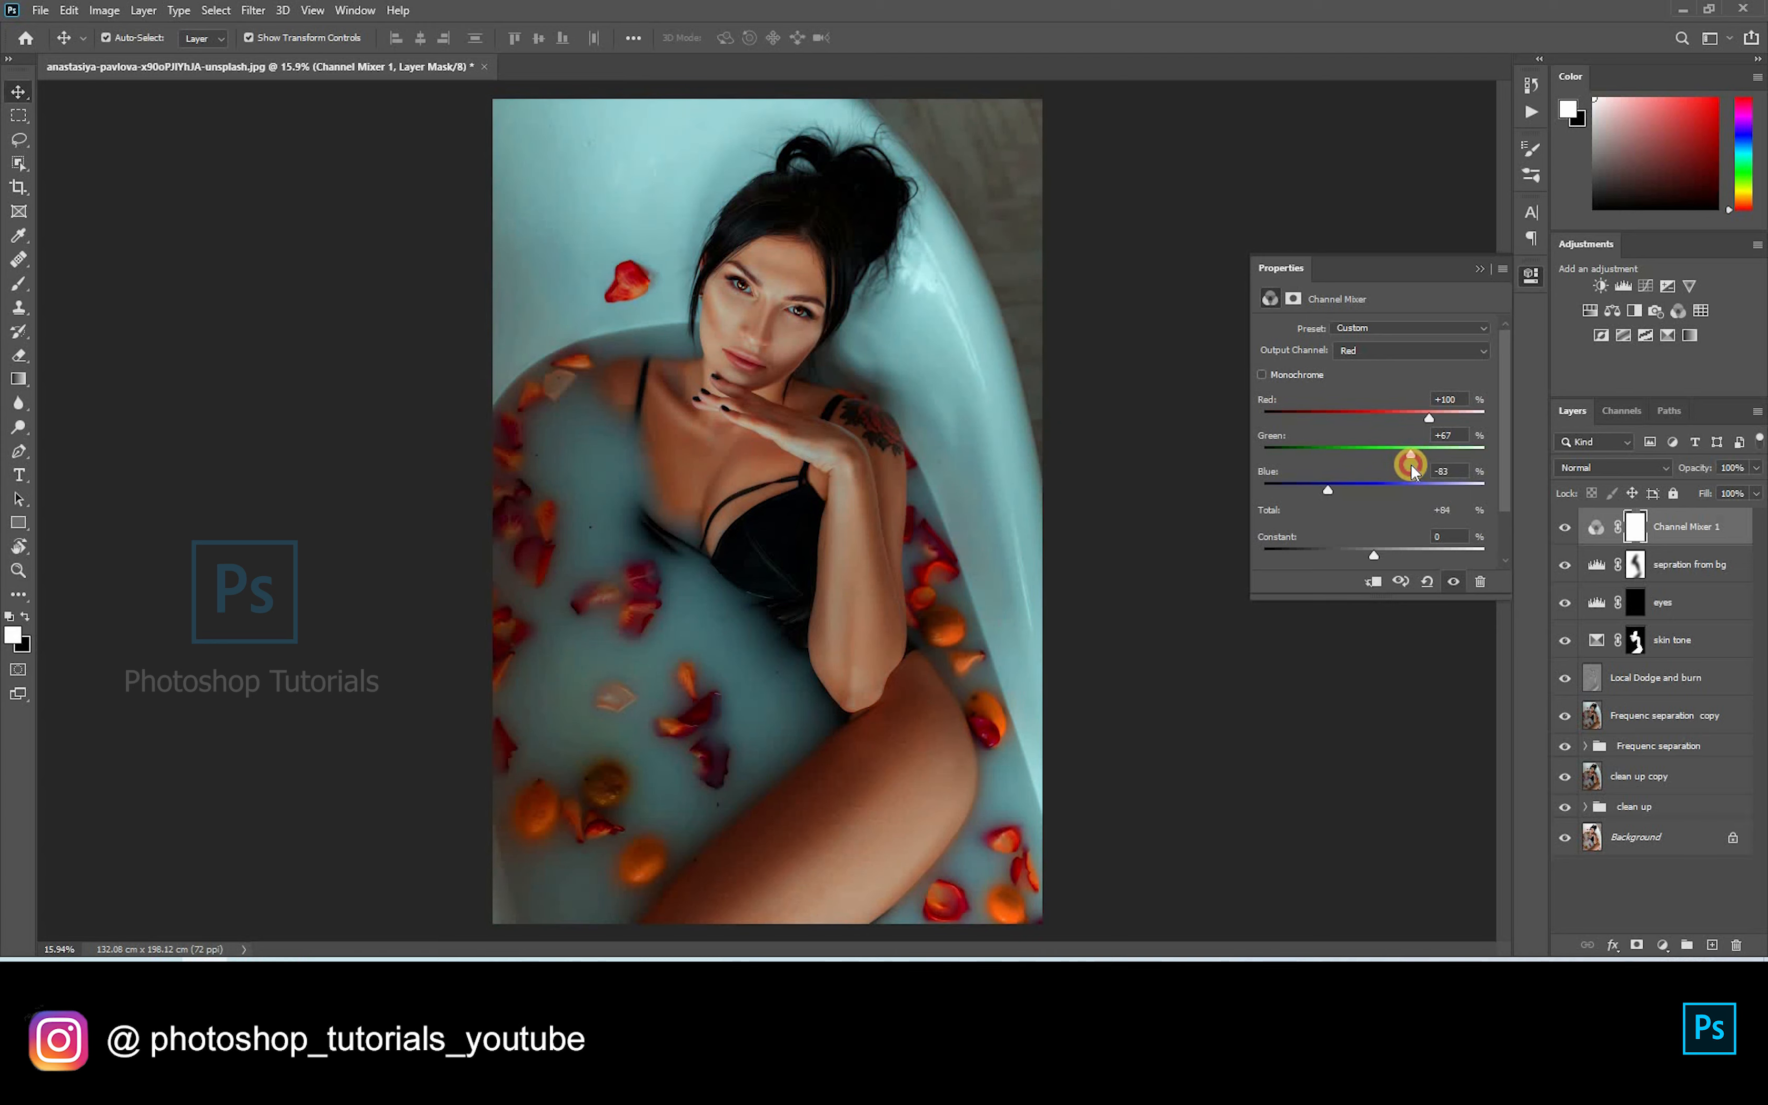
pyautogui.moveTo(1439, 418); pyautogui.dragTo(1433, 417)
pyautogui.moveTo(1410, 453); pyautogui.dragTo(1408, 455)
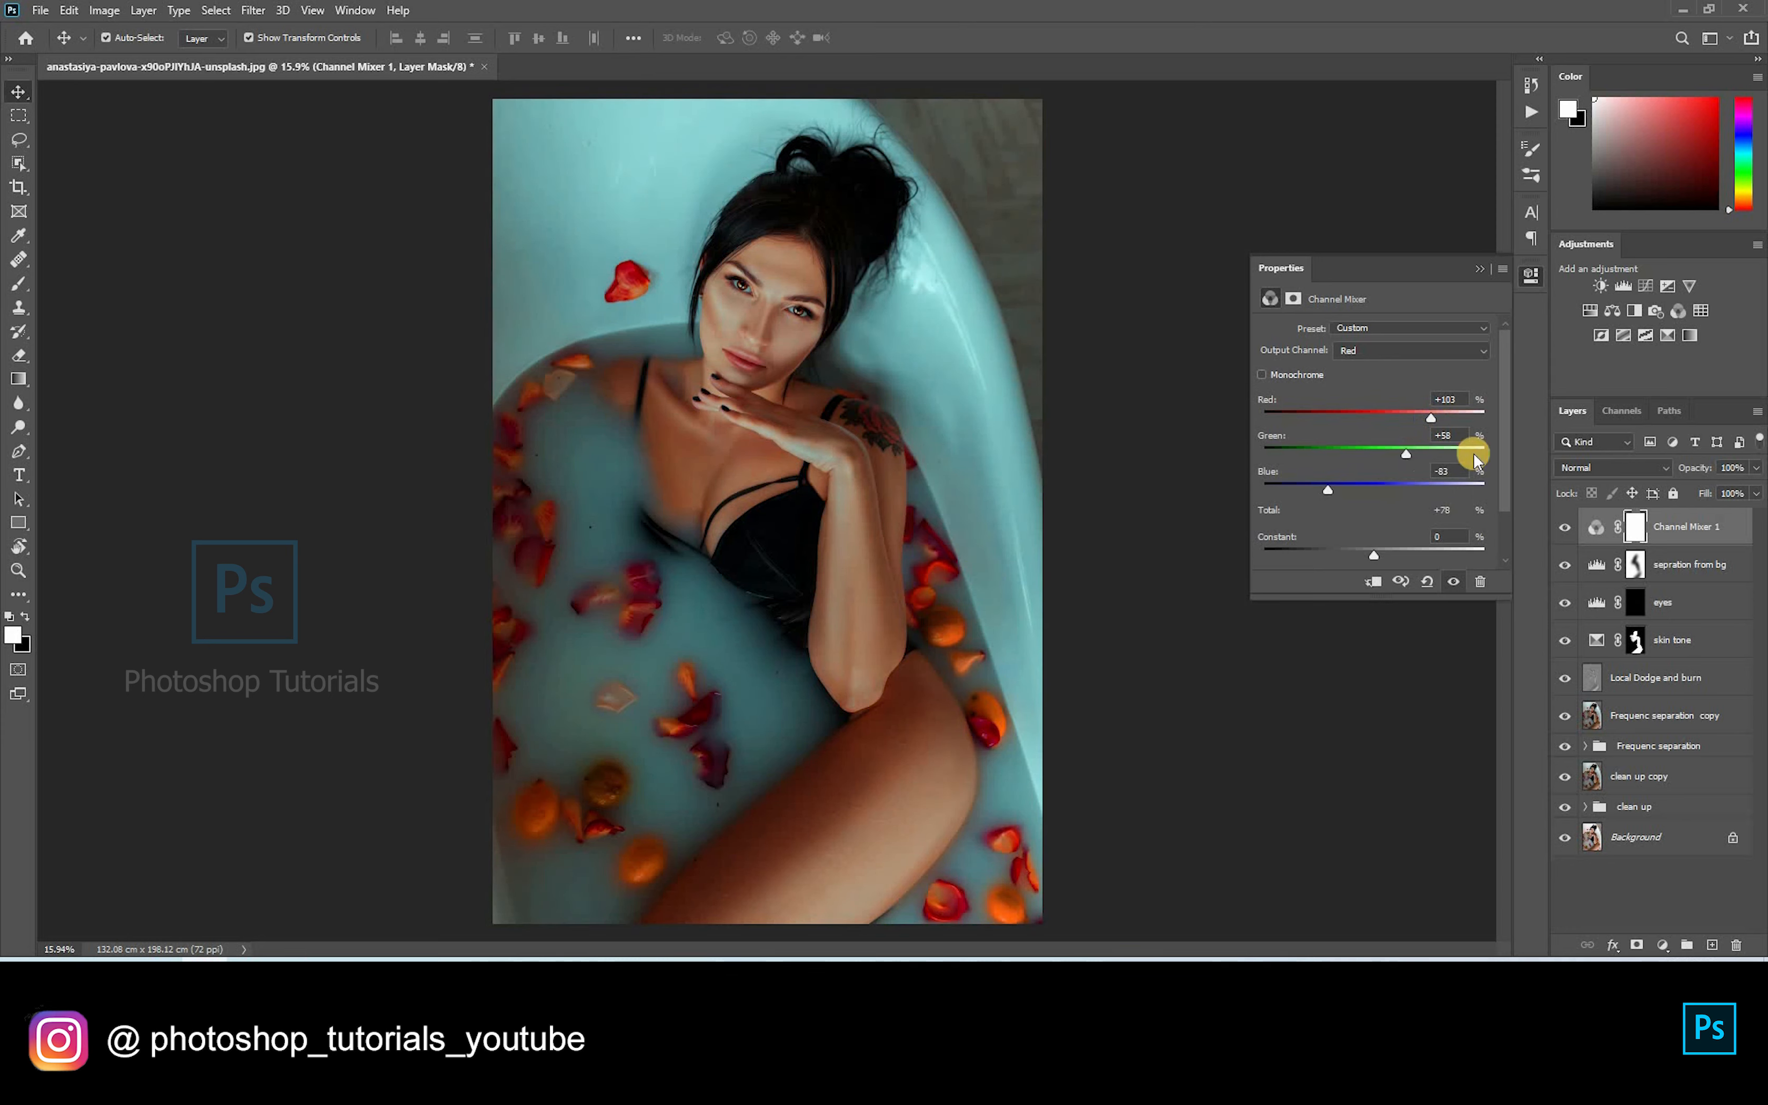
pyautogui.doubleClick(1683, 526)
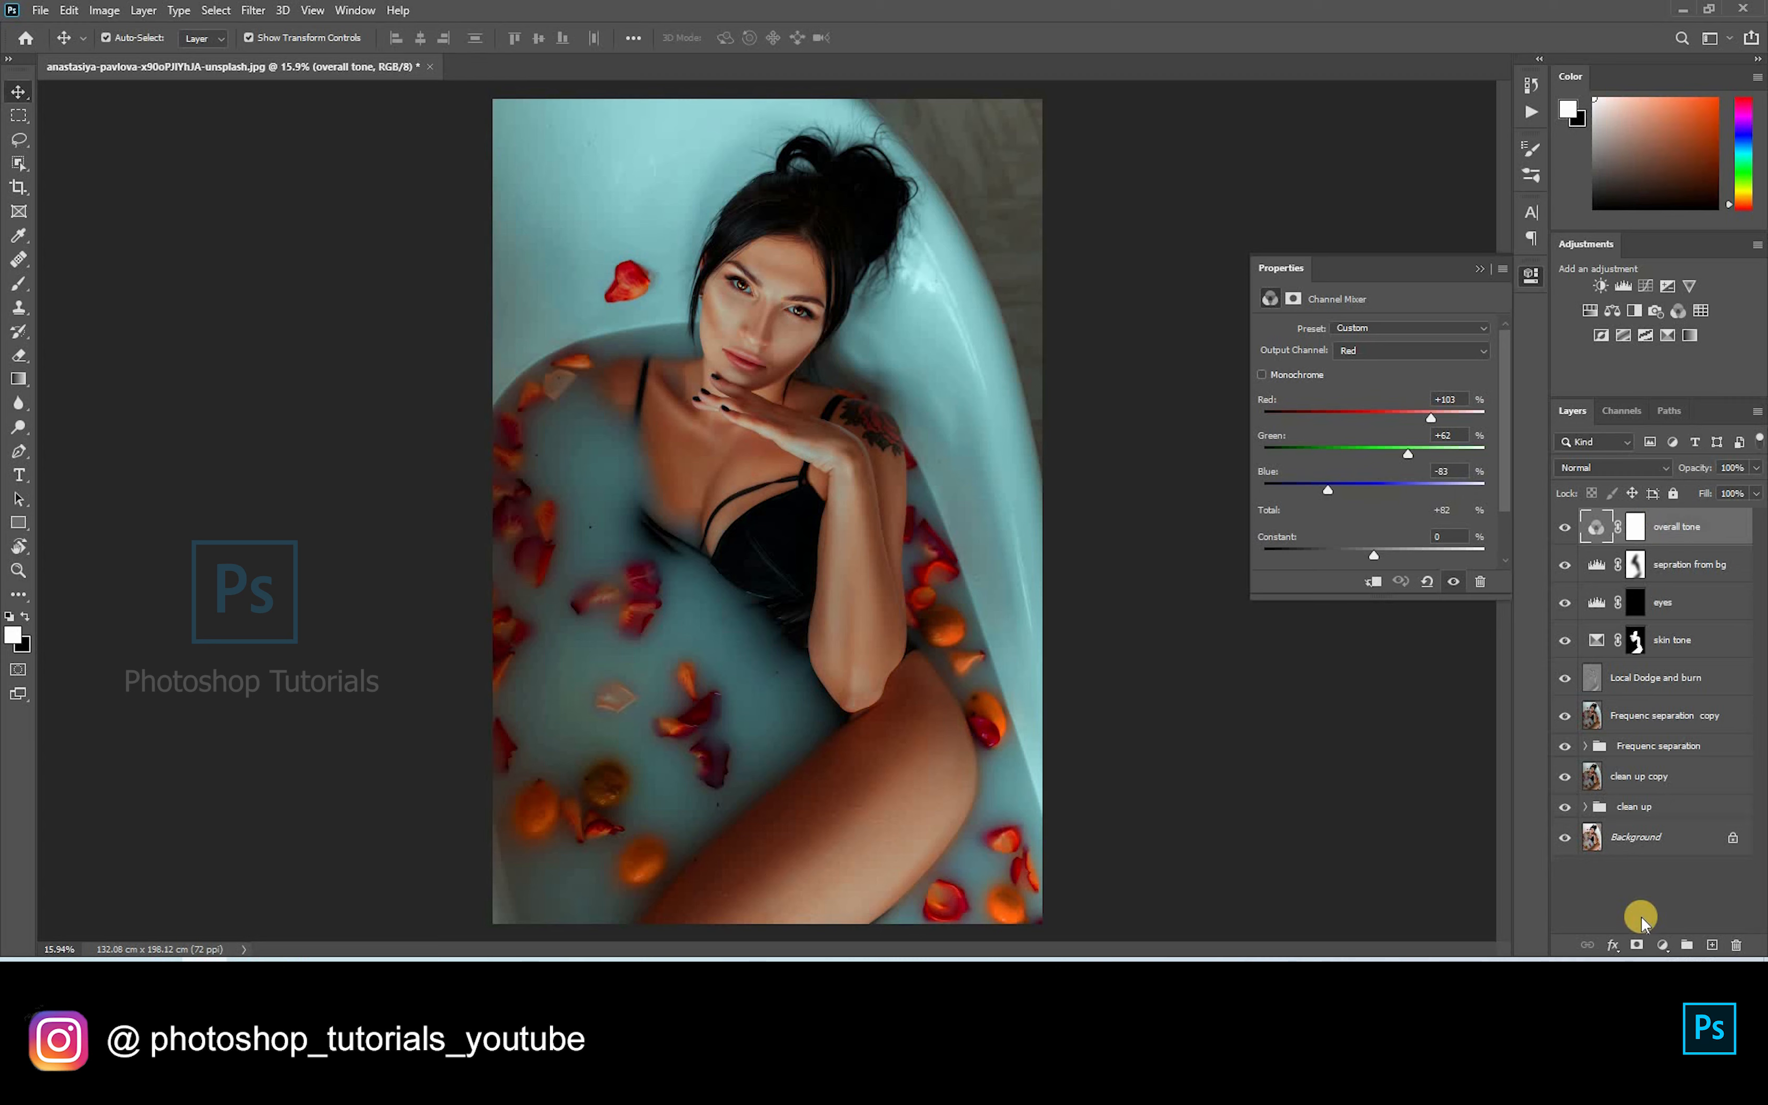
pyautogui.click(1614, 876)
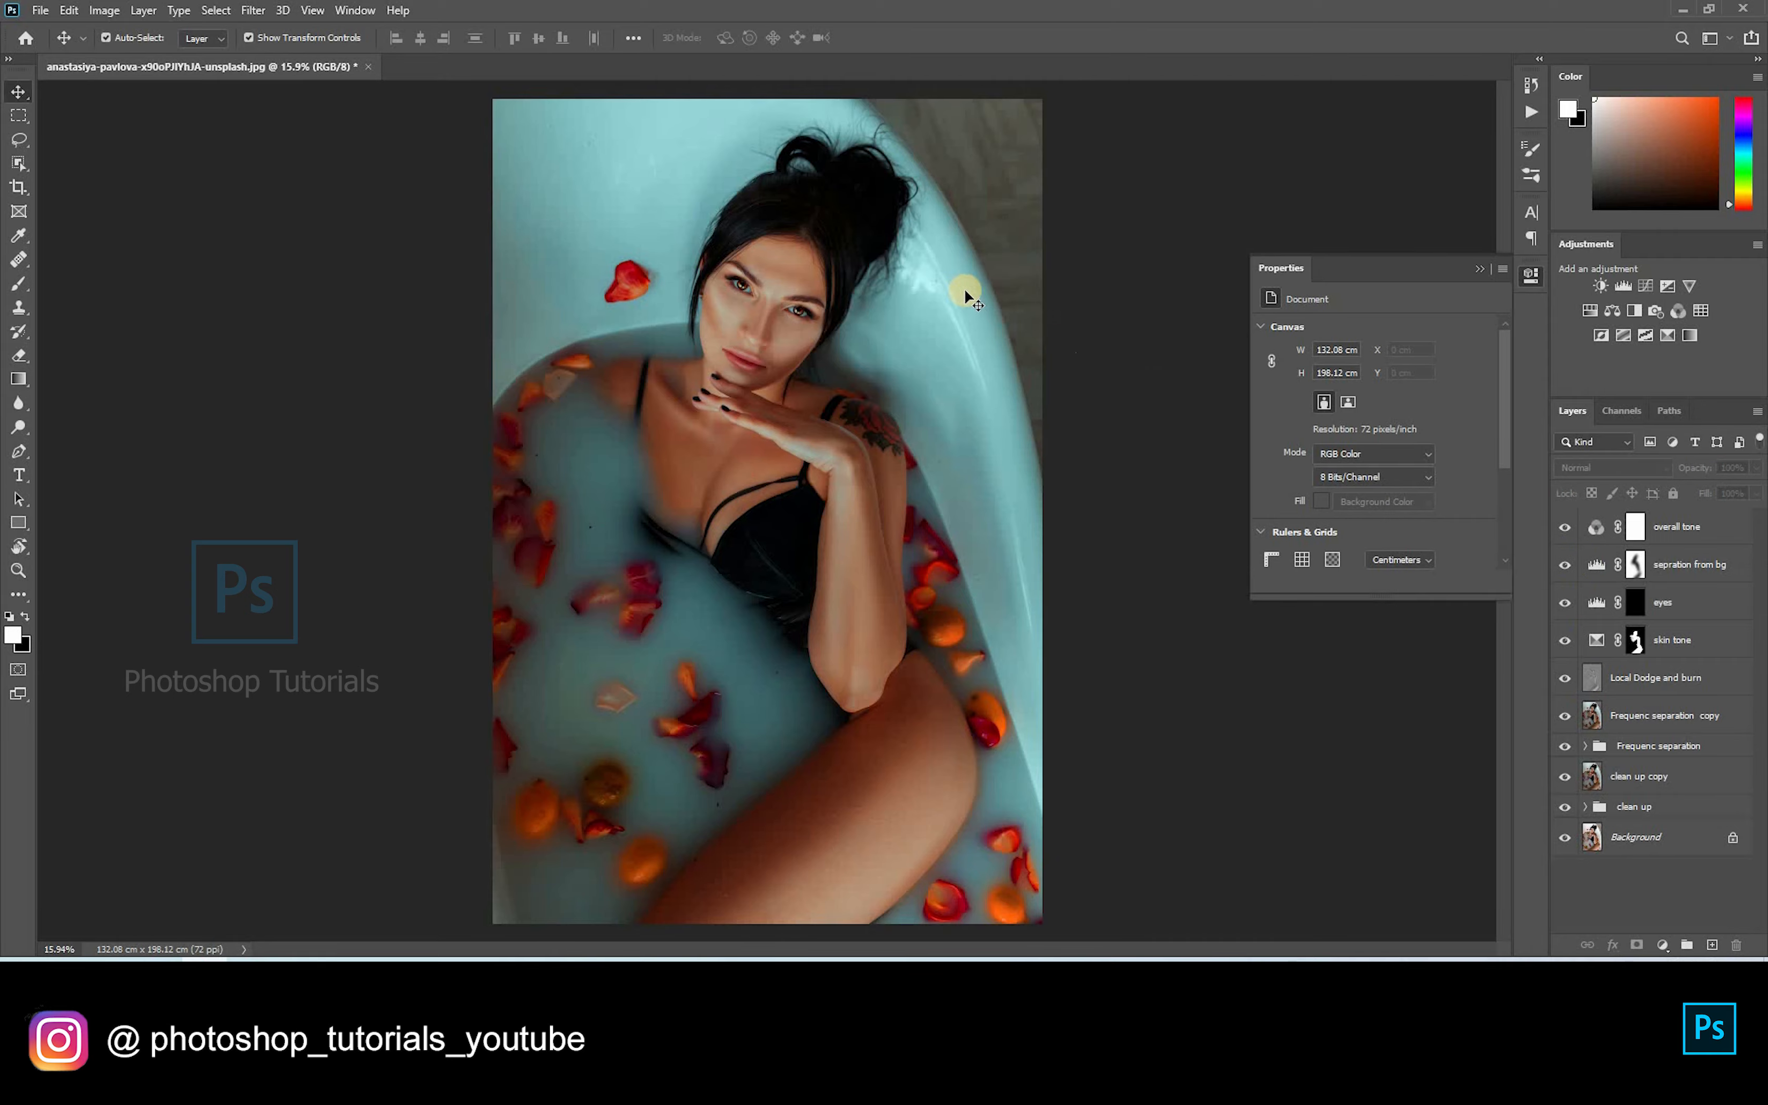
# Step: Stamp all visible layers into a new layer above overall tone and open it in the Camera Raw Filter
pyautogui.scroll(5, 668, 312)
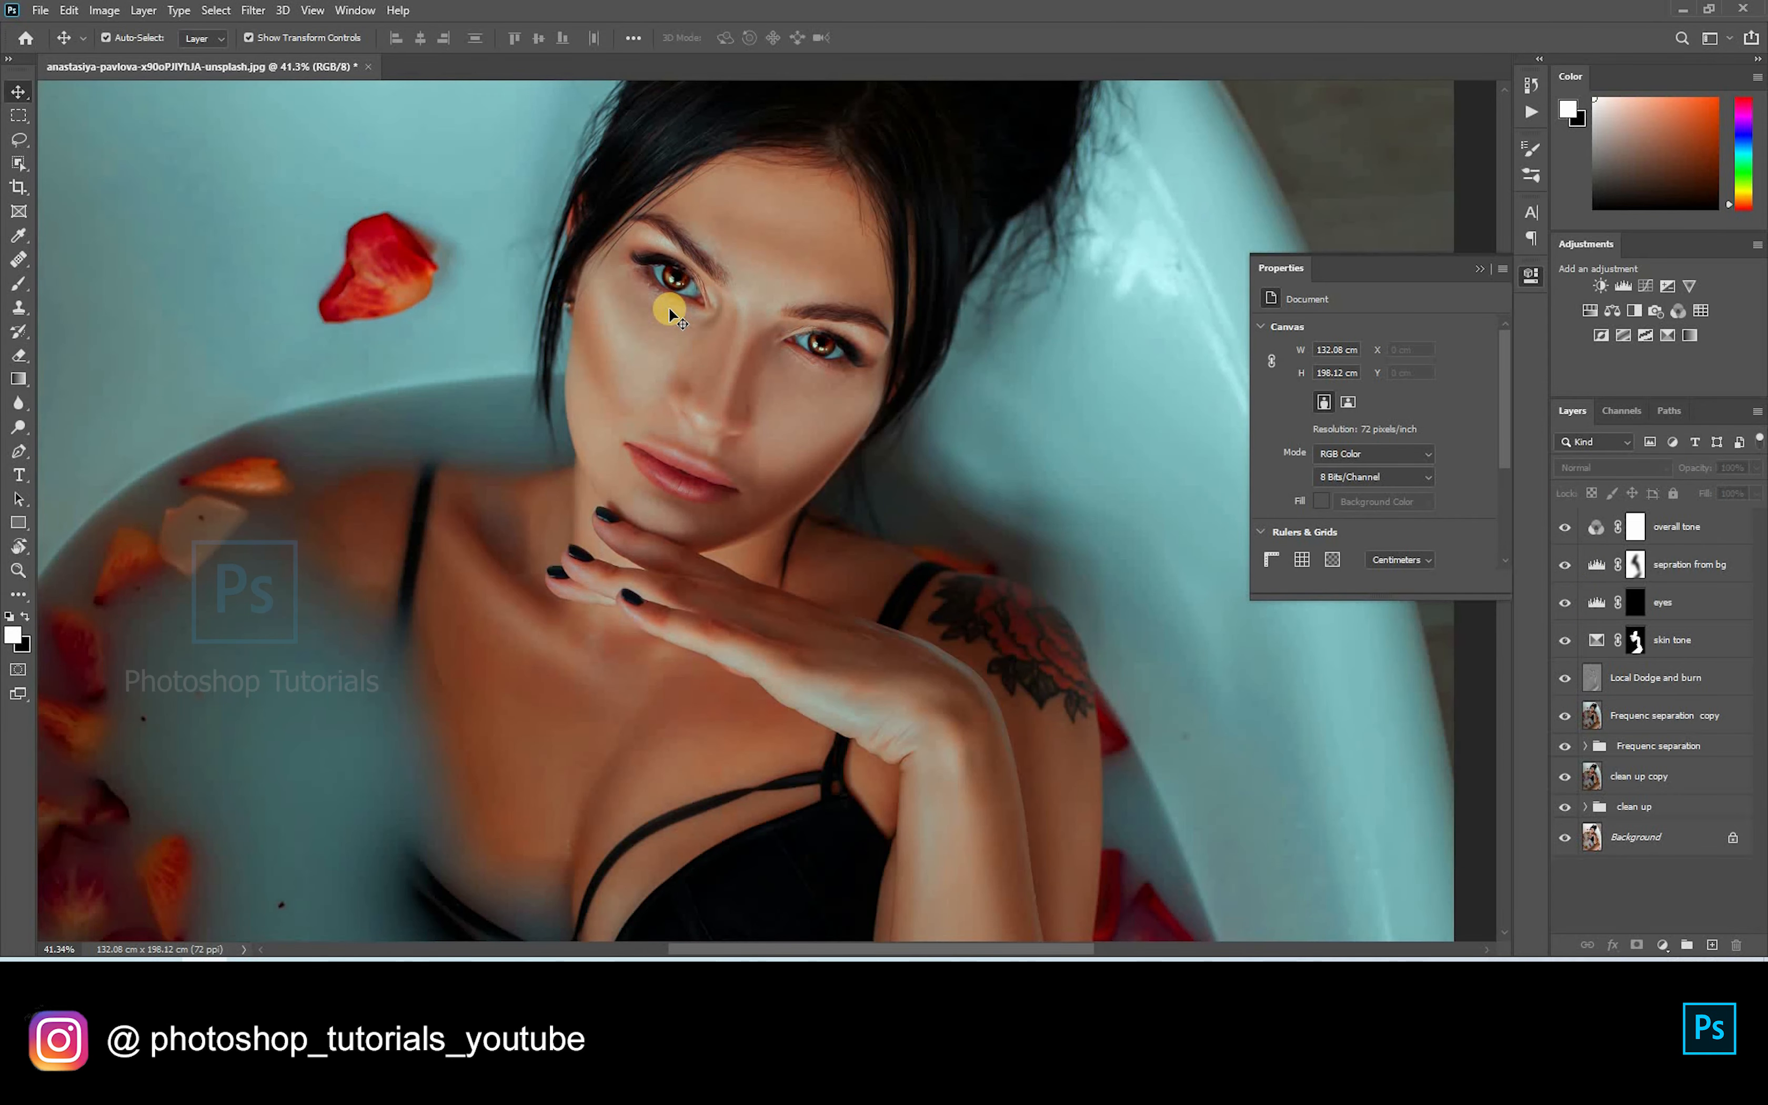
pyautogui.scroll(2, 668, 307)
pyautogui.scroll(-6, 668, 307)
pyautogui.scroll(-1, 893, 344)
pyautogui.click(1480, 268)
pyautogui.scroll(-1, 753, 194)
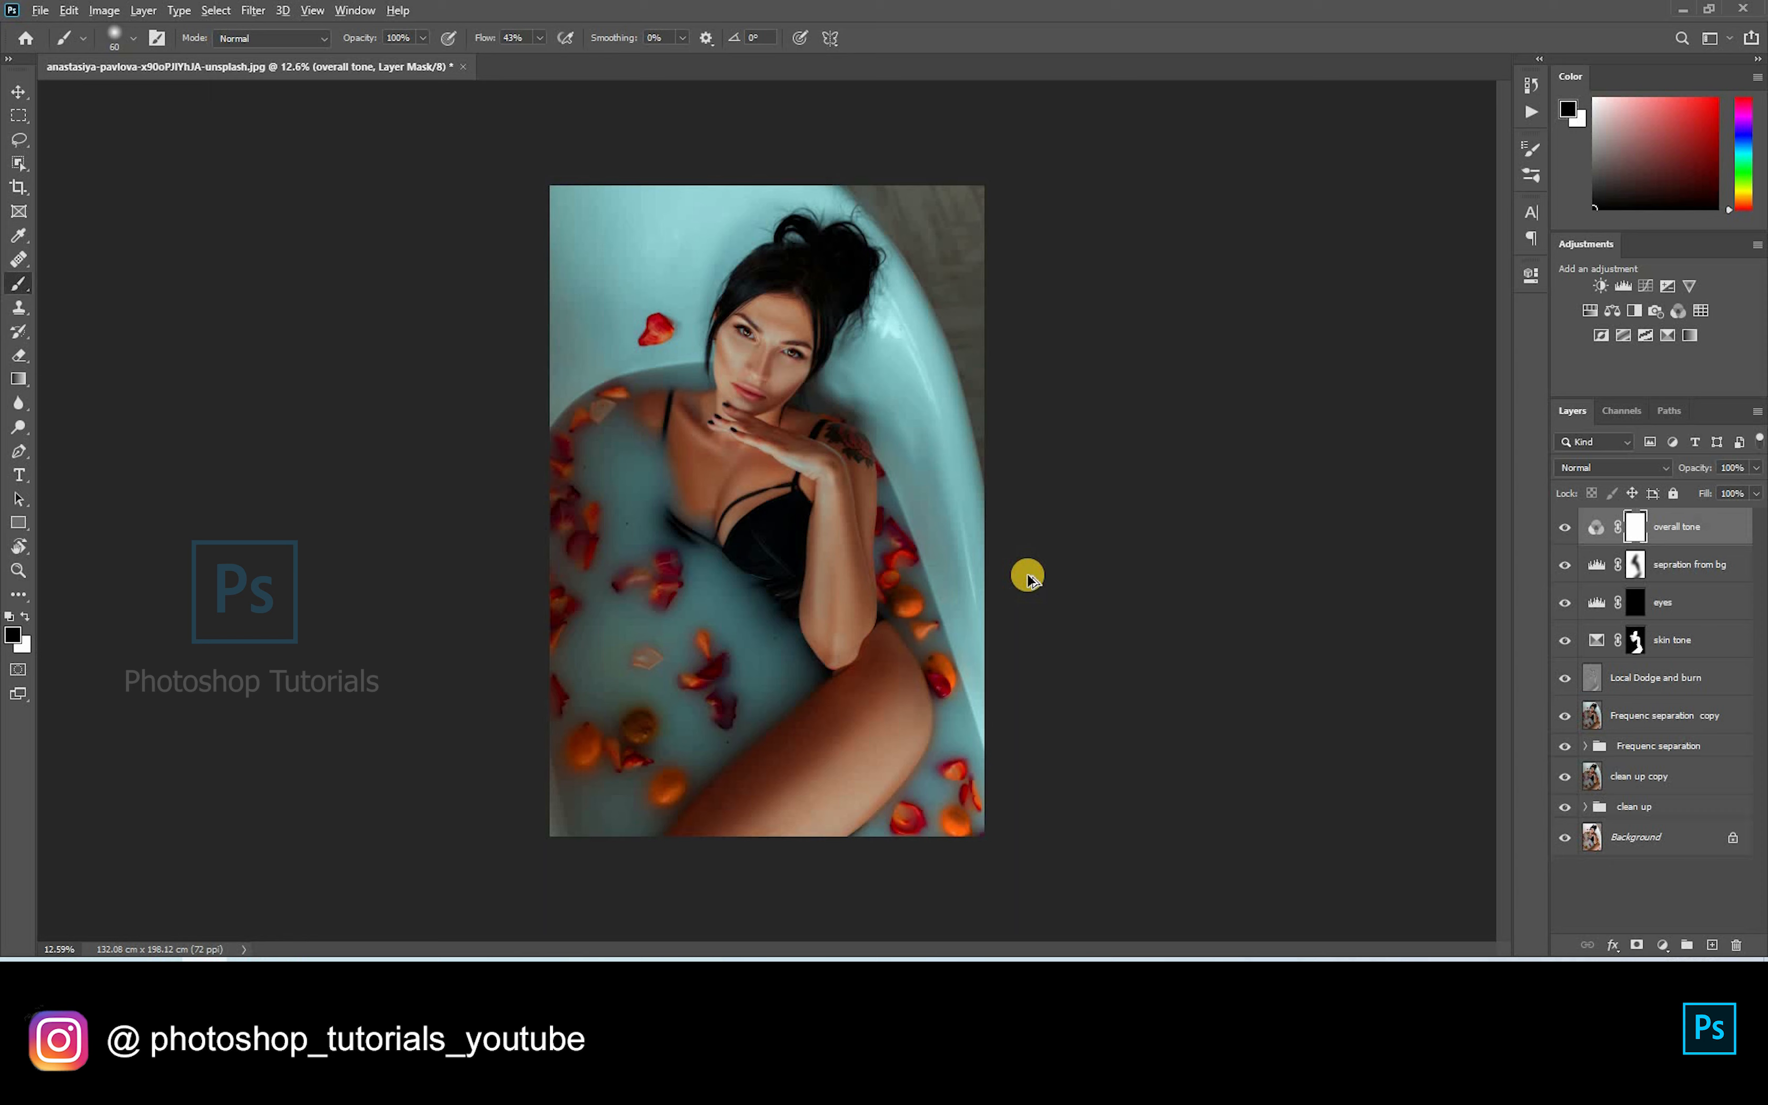
pyautogui.hotkey('ctrl', 'alt', 'shift', 'e')
pyautogui.press('x')
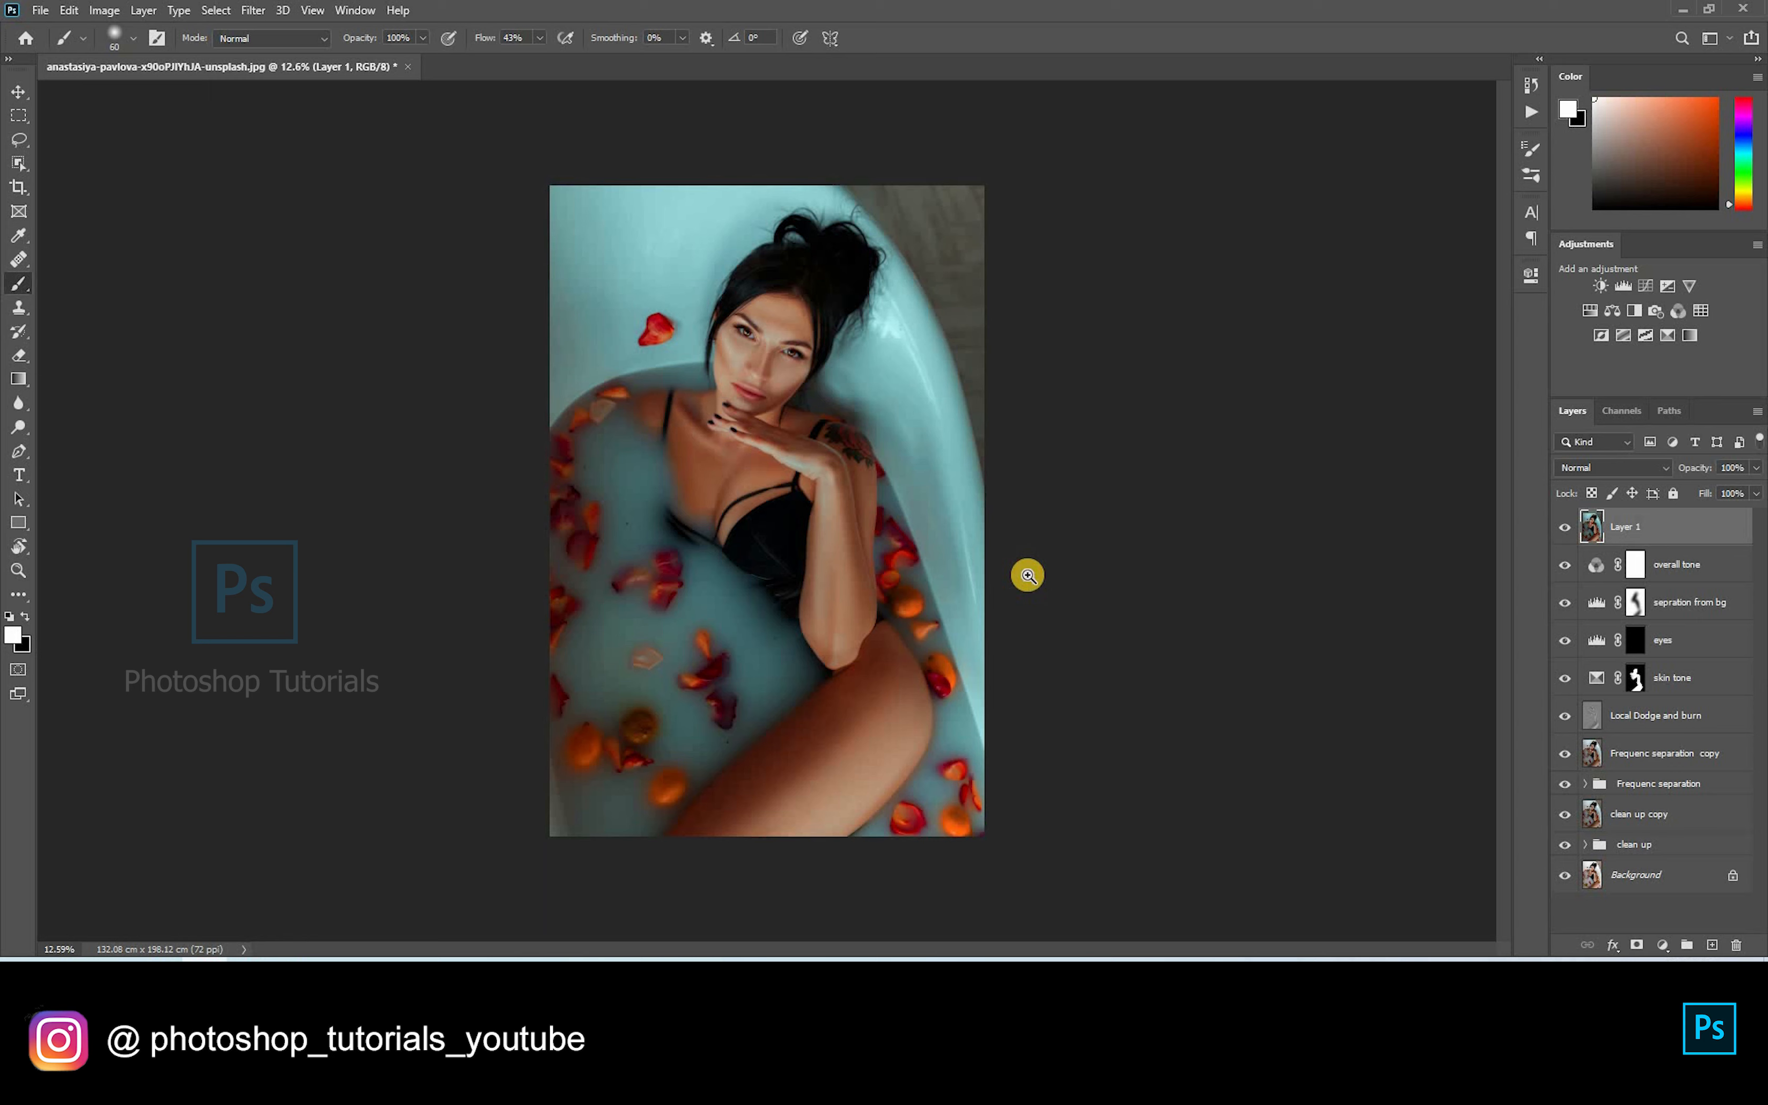
pyautogui.hotkey('ctrl', 'shift', 'a')
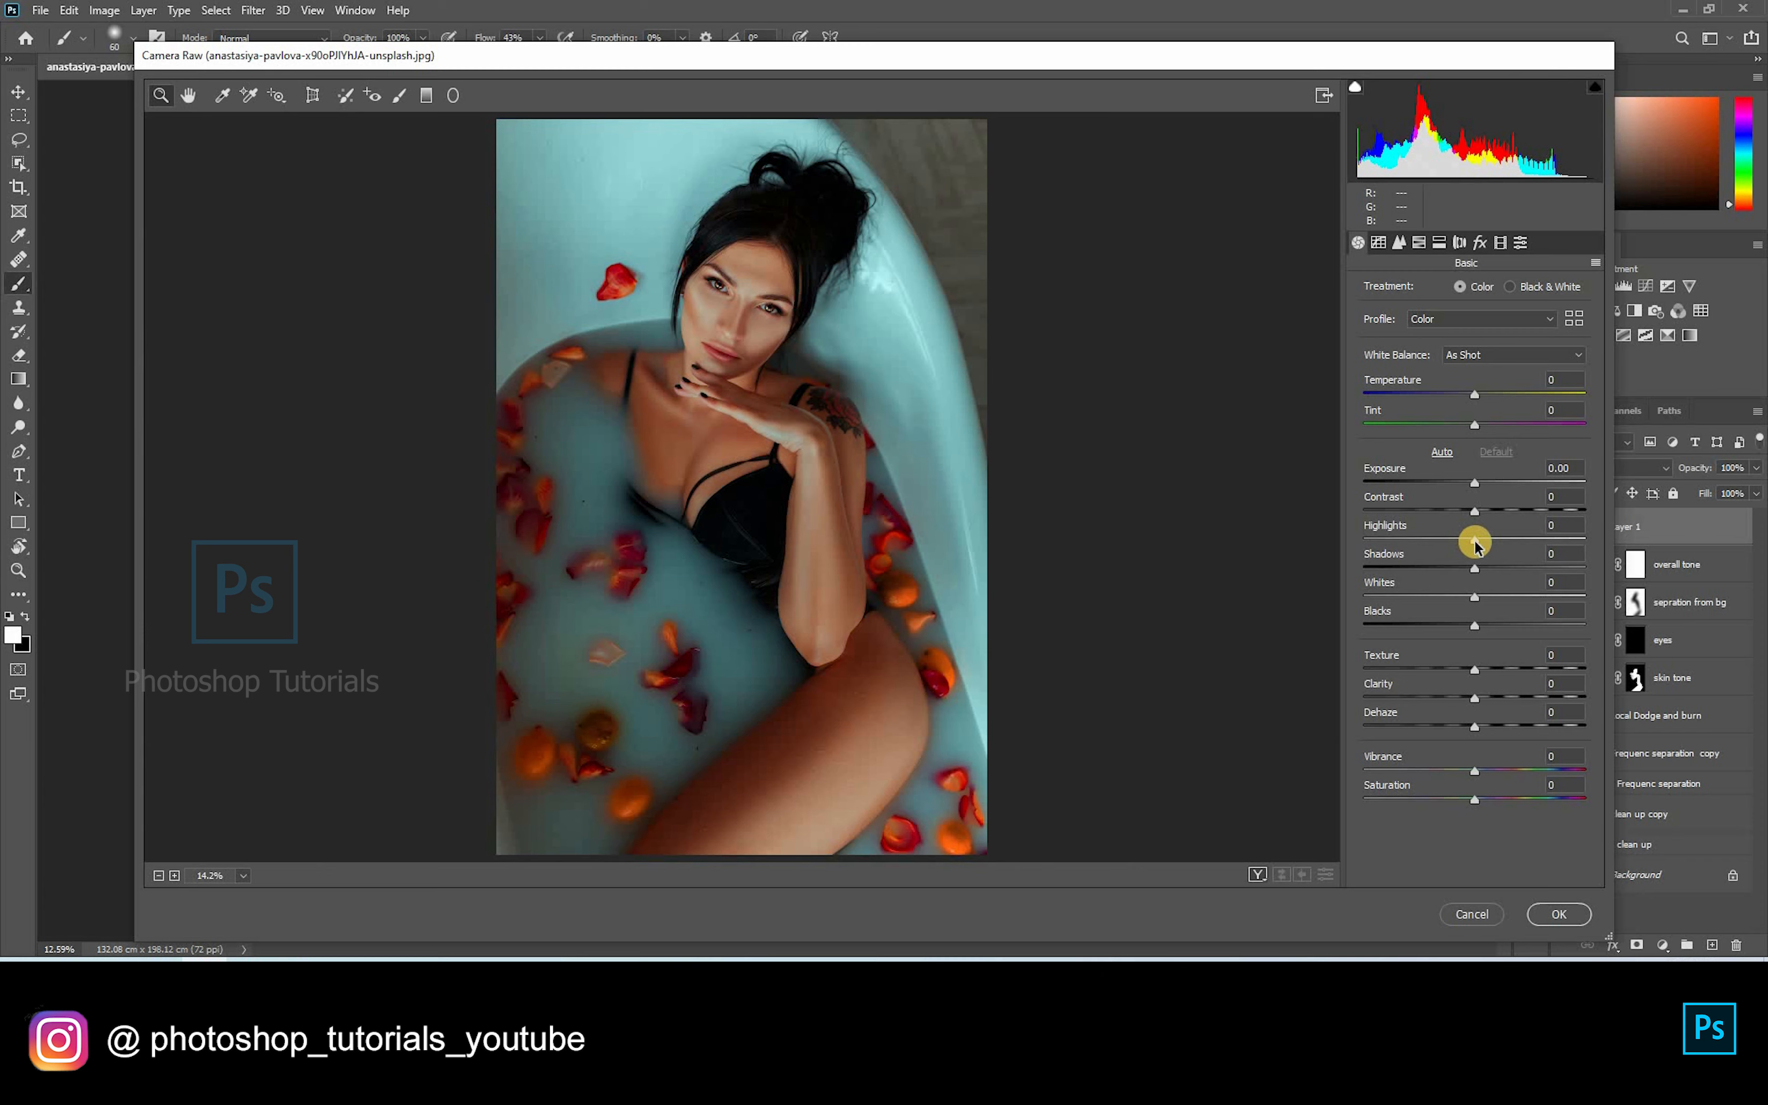
# Step: Set Exposure to +0.05, Highlights -6, Shadows +8, Blacks -3, Texture +4 and Clarity +3 in Camera Raw
pyautogui.moveTo(1481, 545); pyautogui.dragTo(1484, 570)
pyautogui.moveTo(1477, 483); pyautogui.dragTo(1481, 483)
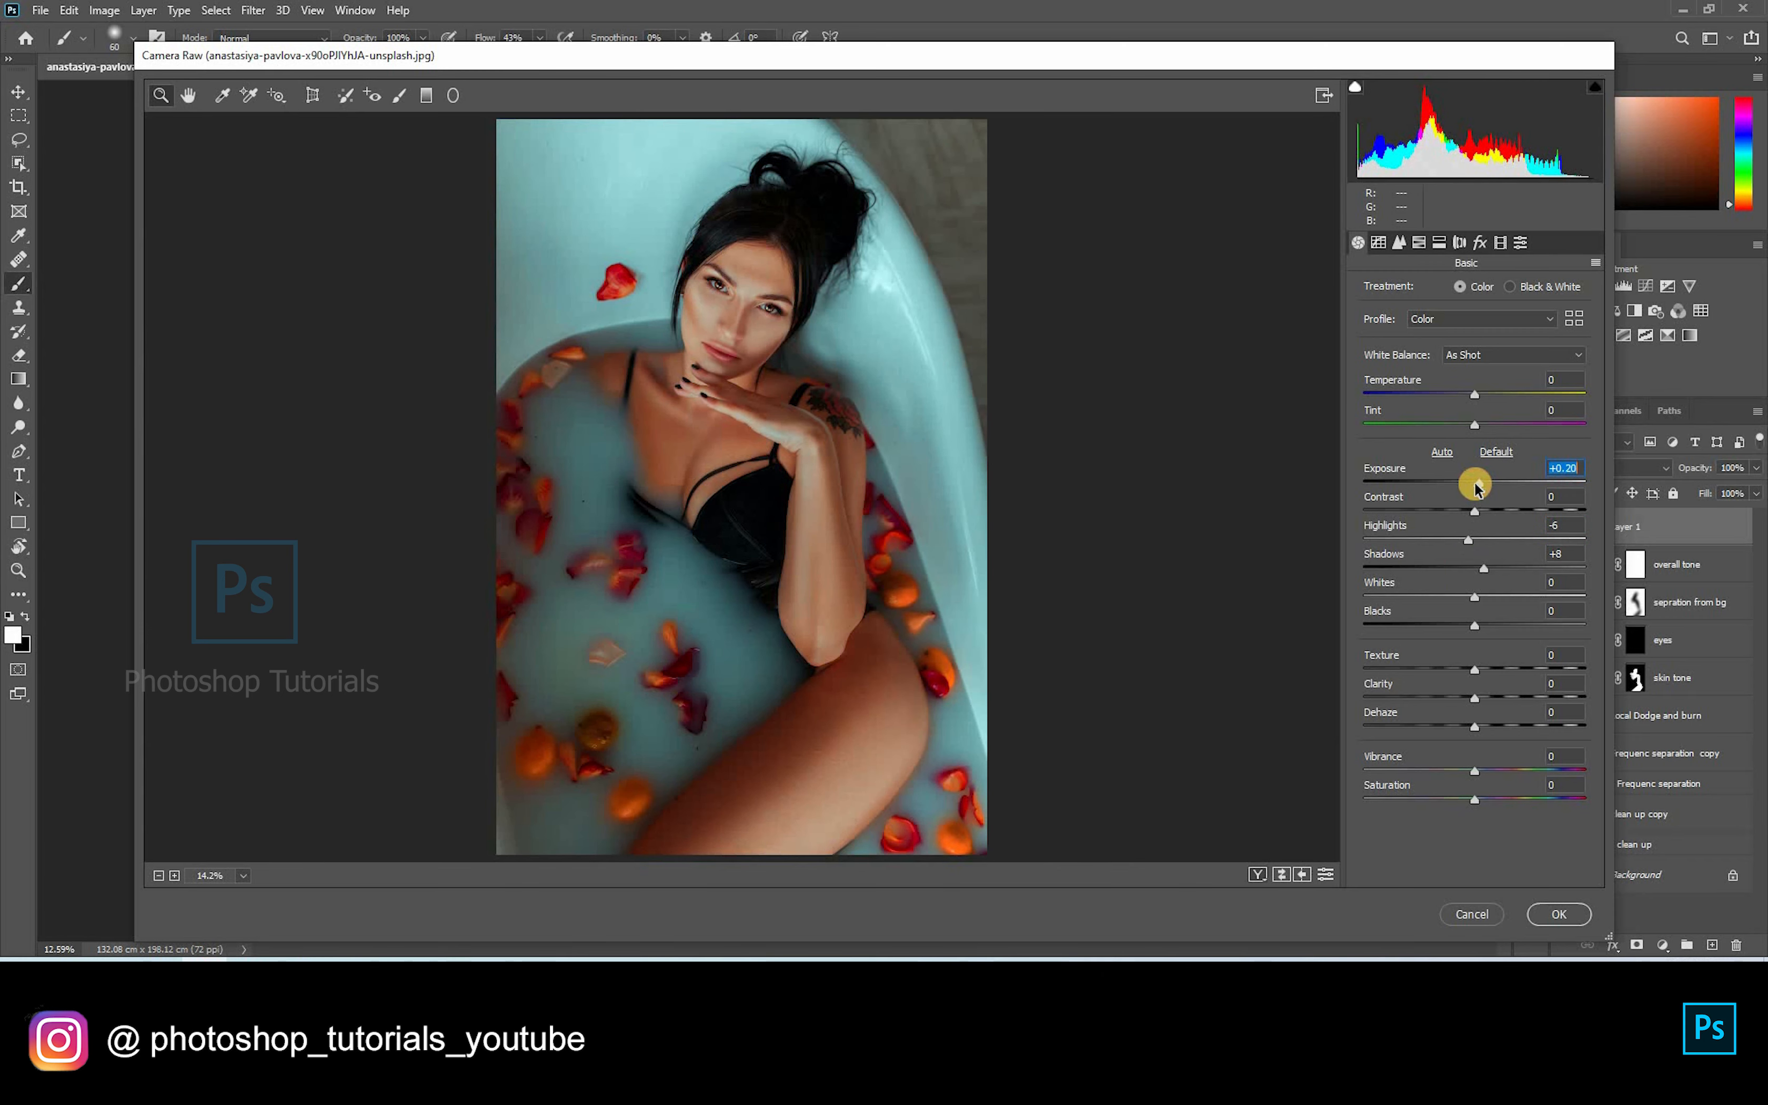
pyautogui.moveTo(1471, 627); pyautogui.dragTo(1477, 698)
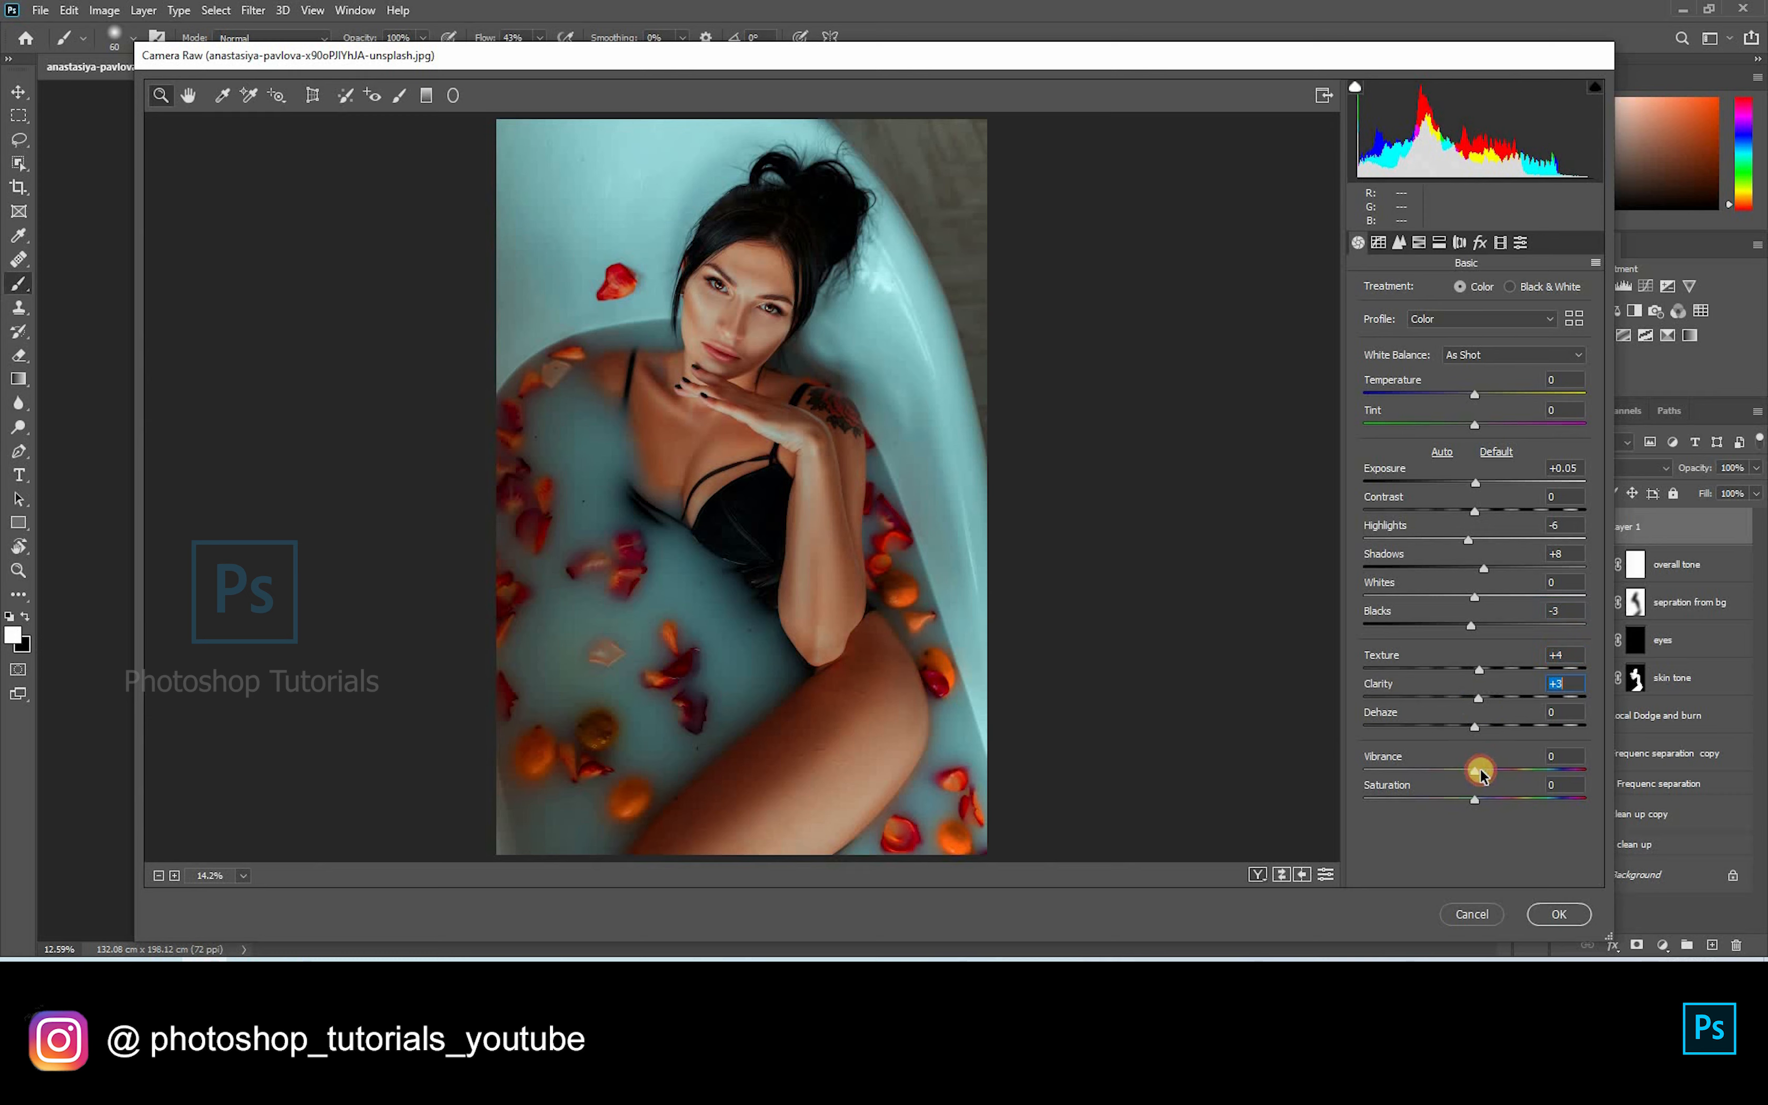
# Step: Apply Split Toning with a teal highlight hue at saturation 13 and a shadow hue of 50 at saturation 12
pyautogui.click(1399, 242)
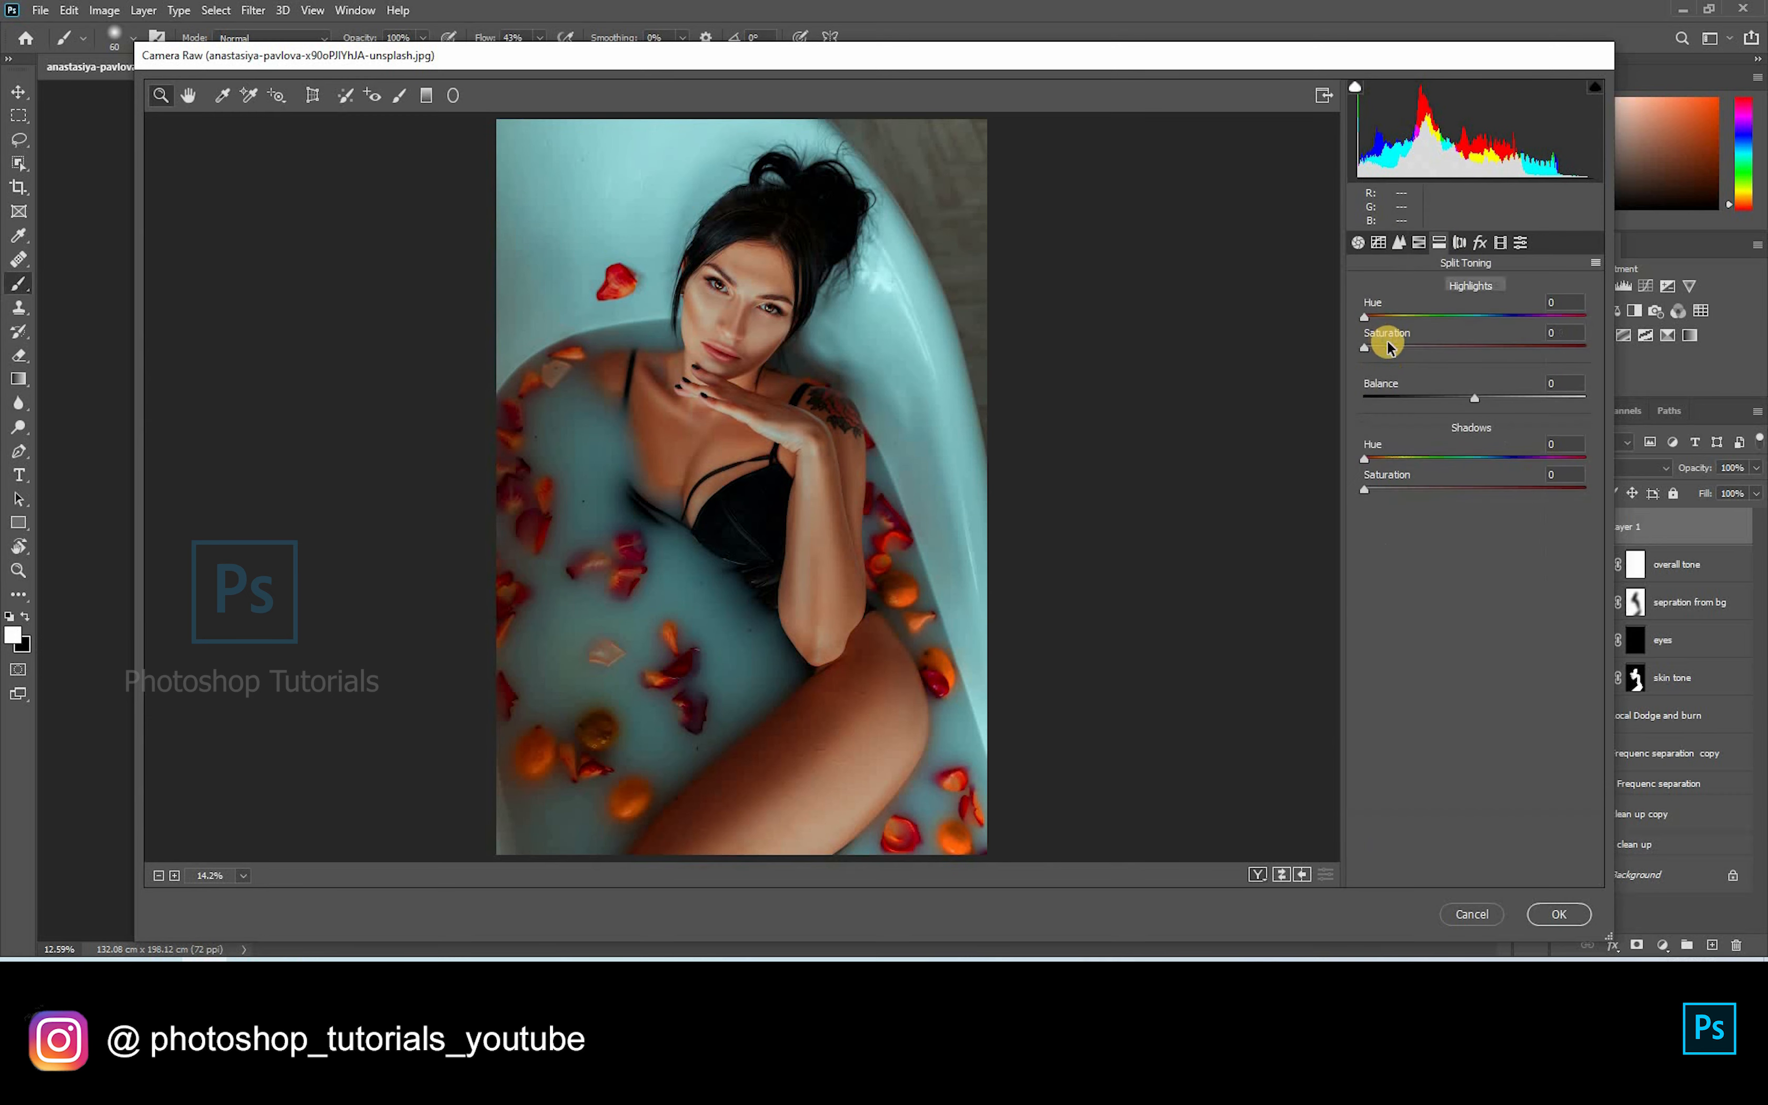
pyautogui.moveTo(1405, 330)
pyautogui.mouseDown()
pyautogui.moveTo(1471, 330)
pyautogui.moveTo(1432, 333)
pyautogui.mouseUp()
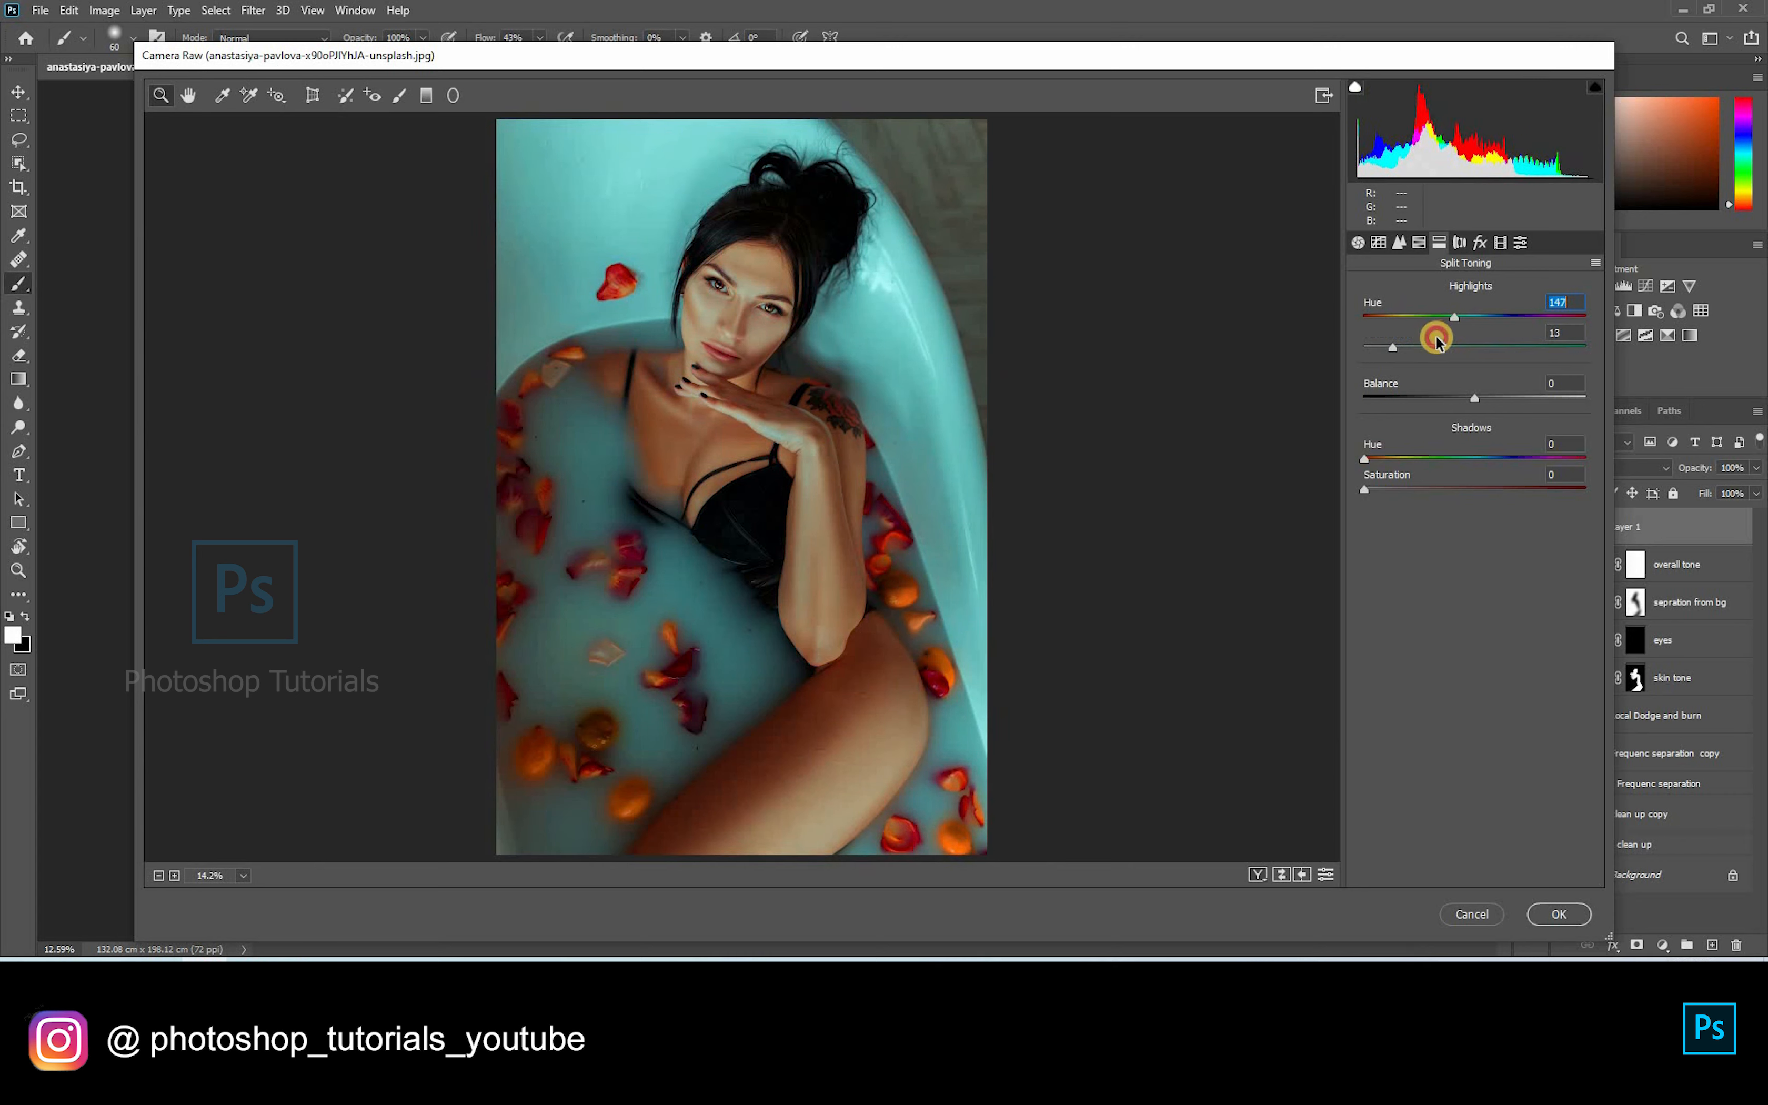
pyautogui.click(1390, 491)
pyautogui.click(1493, 460)
pyautogui.moveTo(1493, 460); pyautogui.dragTo(1403, 477)
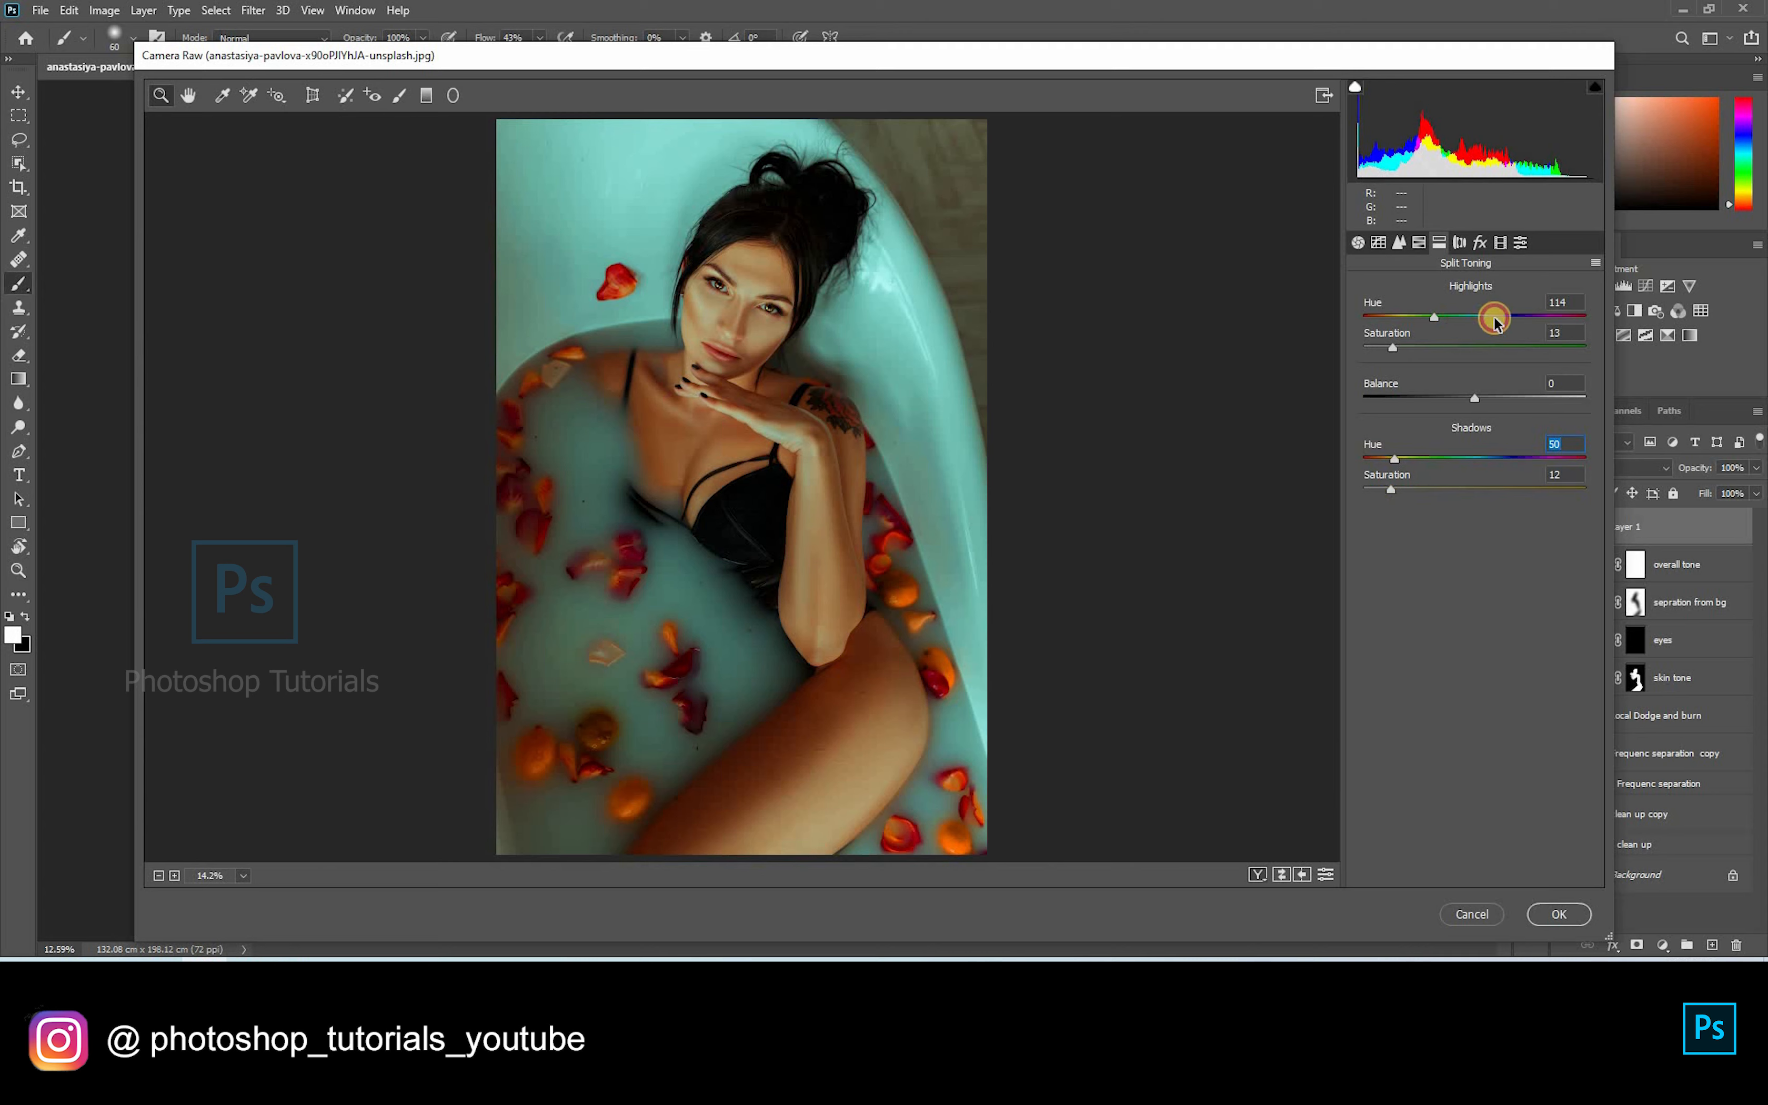
pyautogui.moveTo(1494, 319)
pyautogui.mouseDown()
pyautogui.moveTo(1399, 348)
pyautogui.moveTo(1433, 316)
pyautogui.moveTo(1468, 316)
pyautogui.mouseUp()
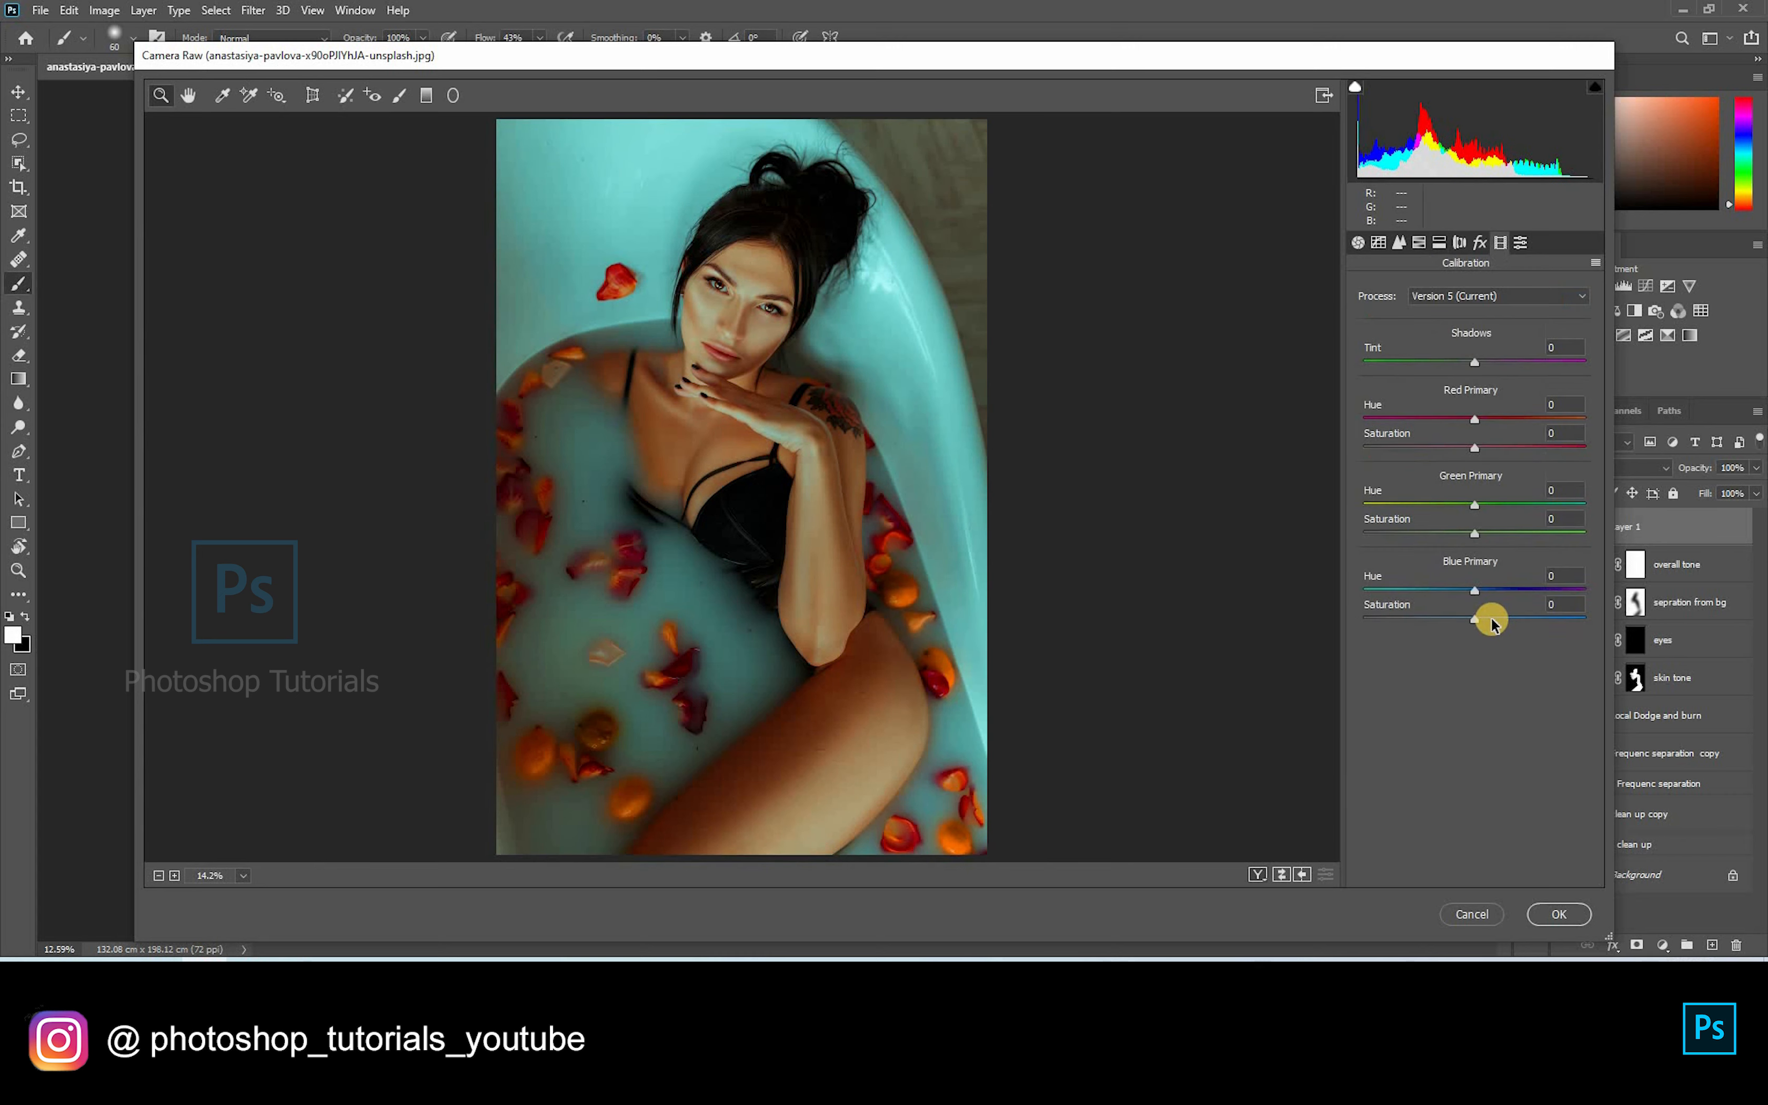
# Step: Calibrate the primaries: Blue hue -16 and saturation +16, Green hue +12 and saturation +13, Red hue +6
pyautogui.moveTo(1488, 618); pyautogui.dragTo(1469, 446)
pyautogui.write('0')
pyautogui.doubleClick(1476, 421)
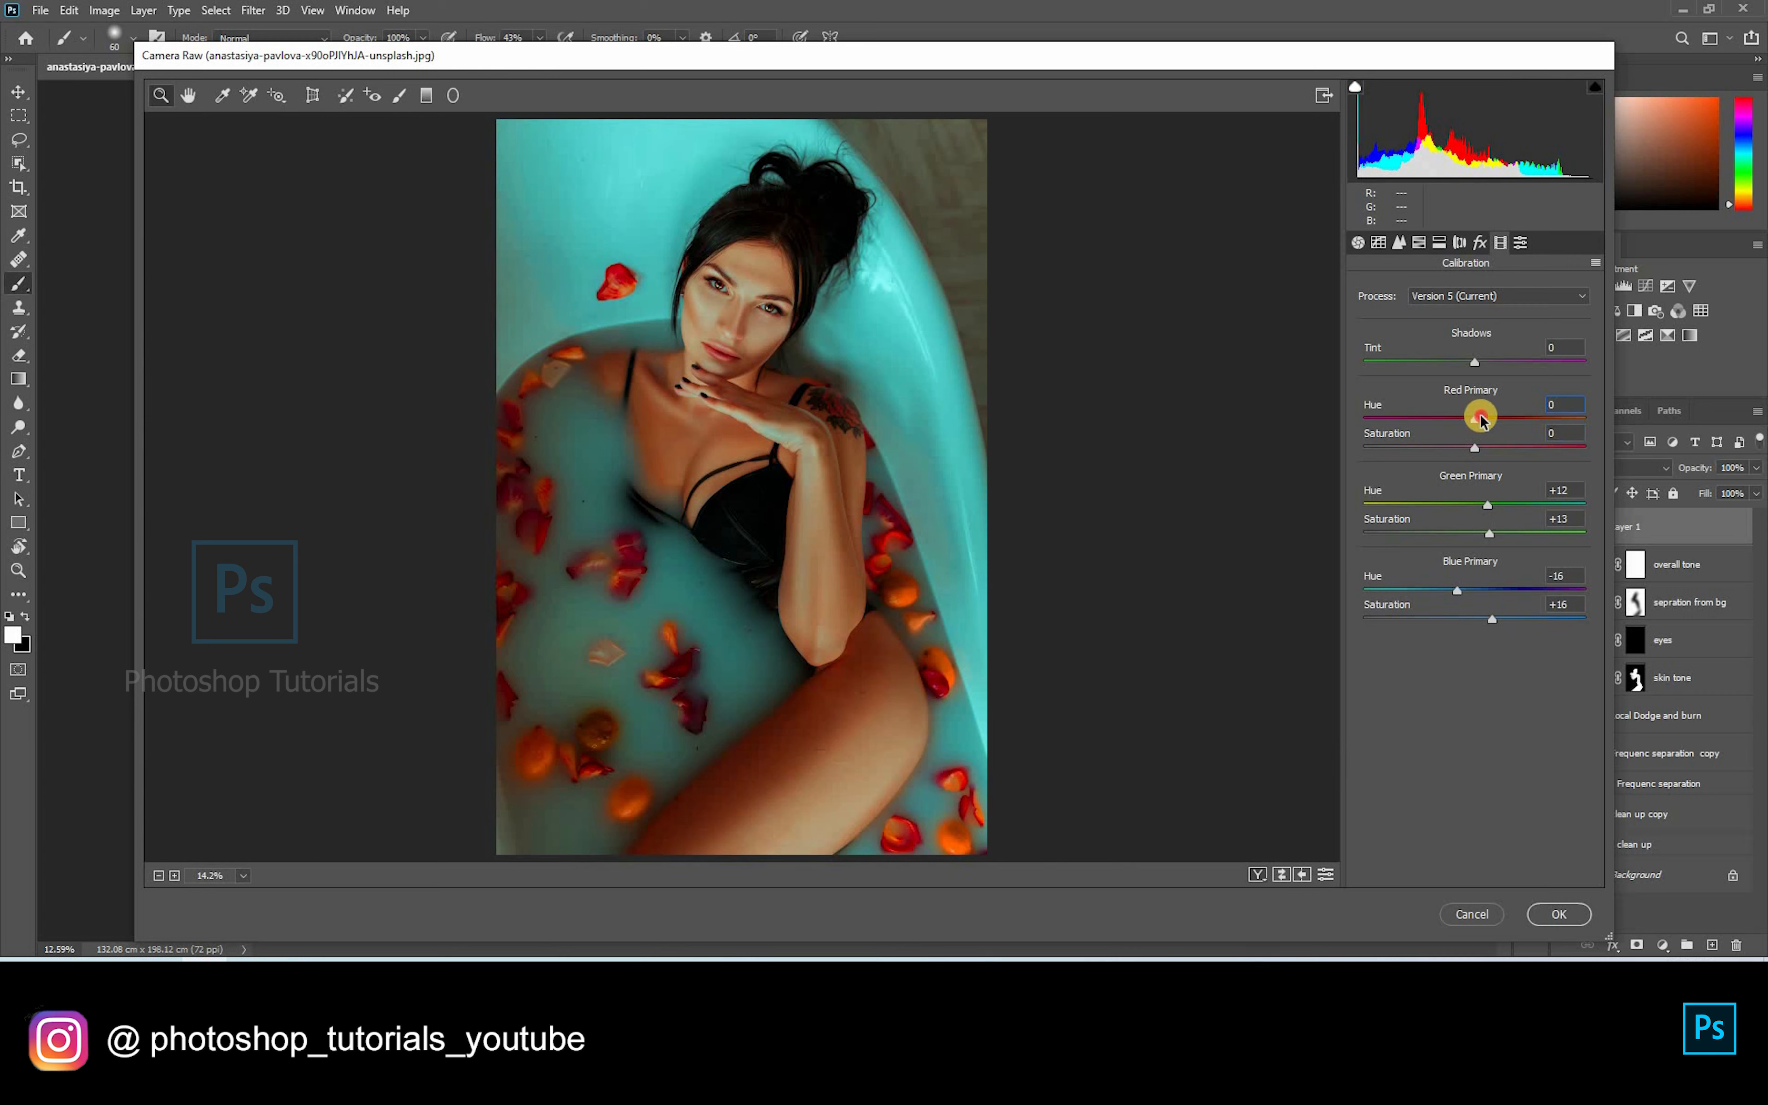
pyautogui.moveTo(1481, 418); pyautogui.dragTo(1480, 418)
# Step: Try other Green Primary hues, return to +12, and set the Blue Primary hue to -18
pyautogui.doubleClick(1490, 501)
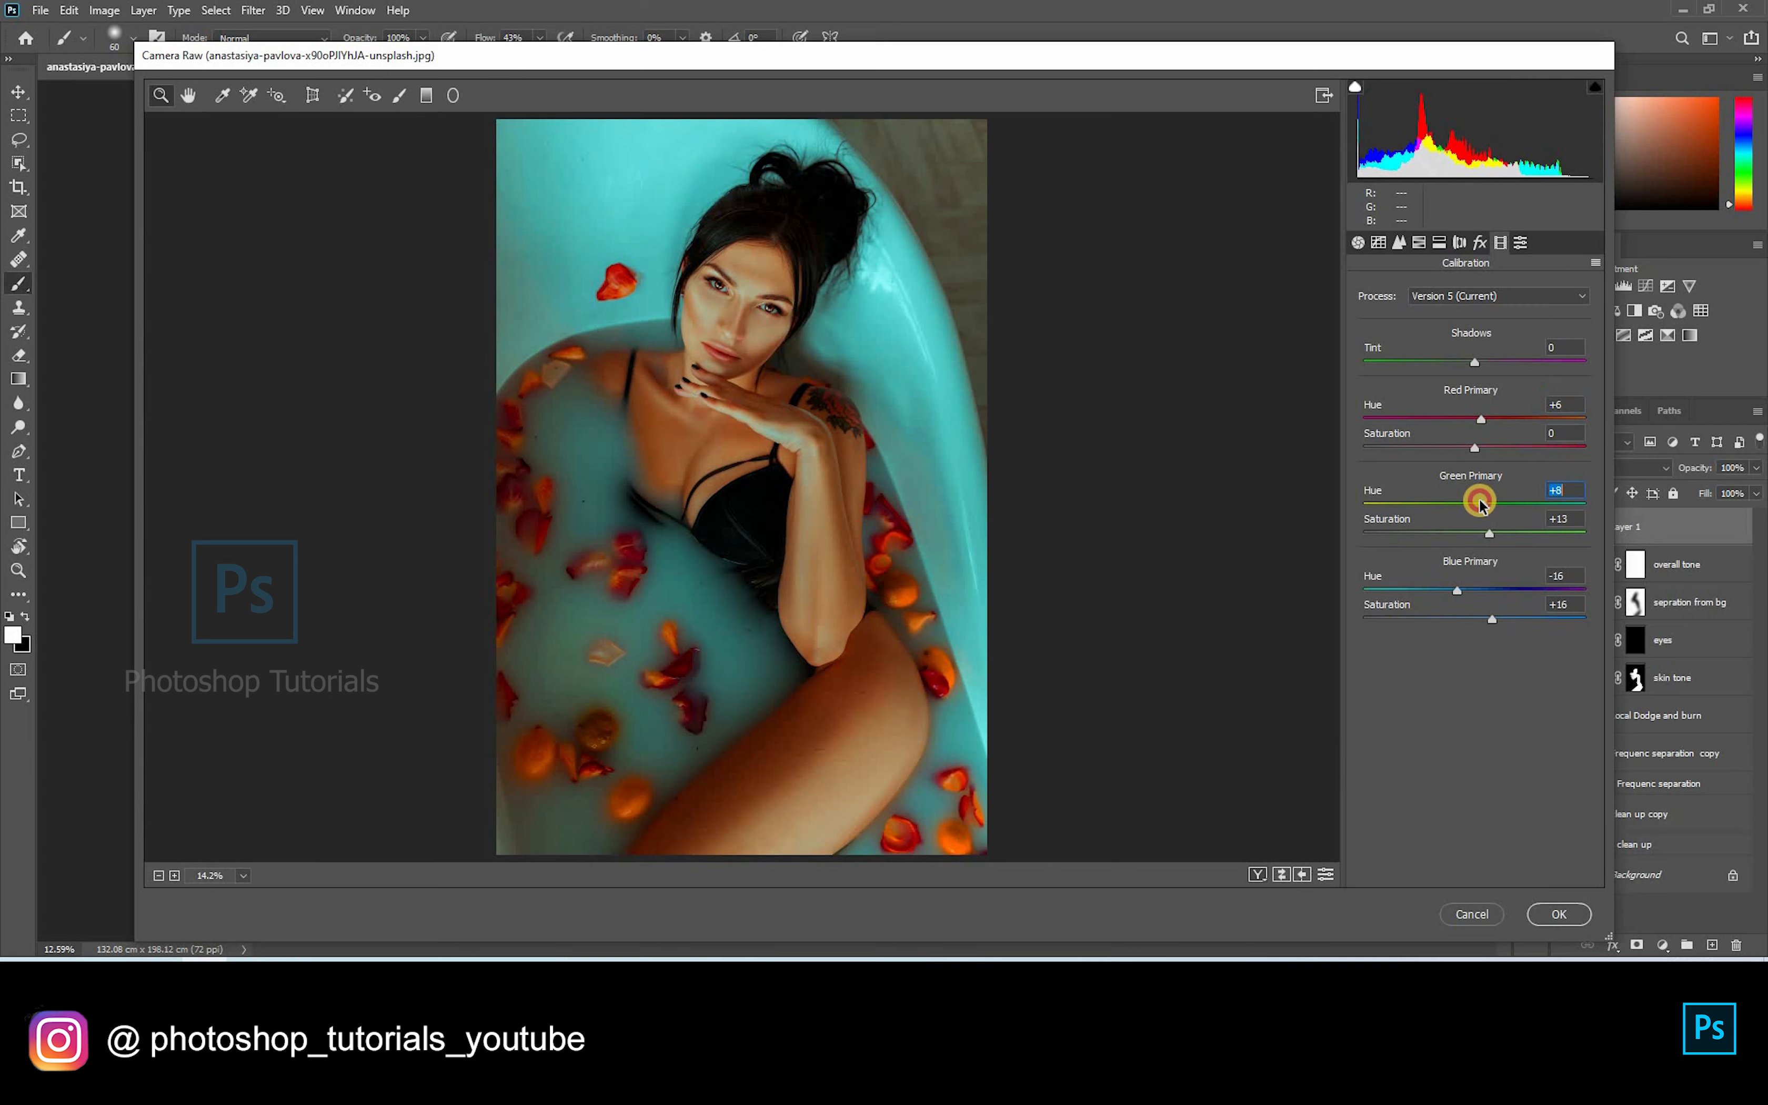
pyautogui.moveTo(1494, 504)
pyautogui.mouseDown()
pyautogui.moveTo(1471, 505)
pyautogui.moveTo(1493, 505)
pyautogui.mouseUp()
pyautogui.moveTo(1490, 511); pyautogui.dragTo(1495, 551)
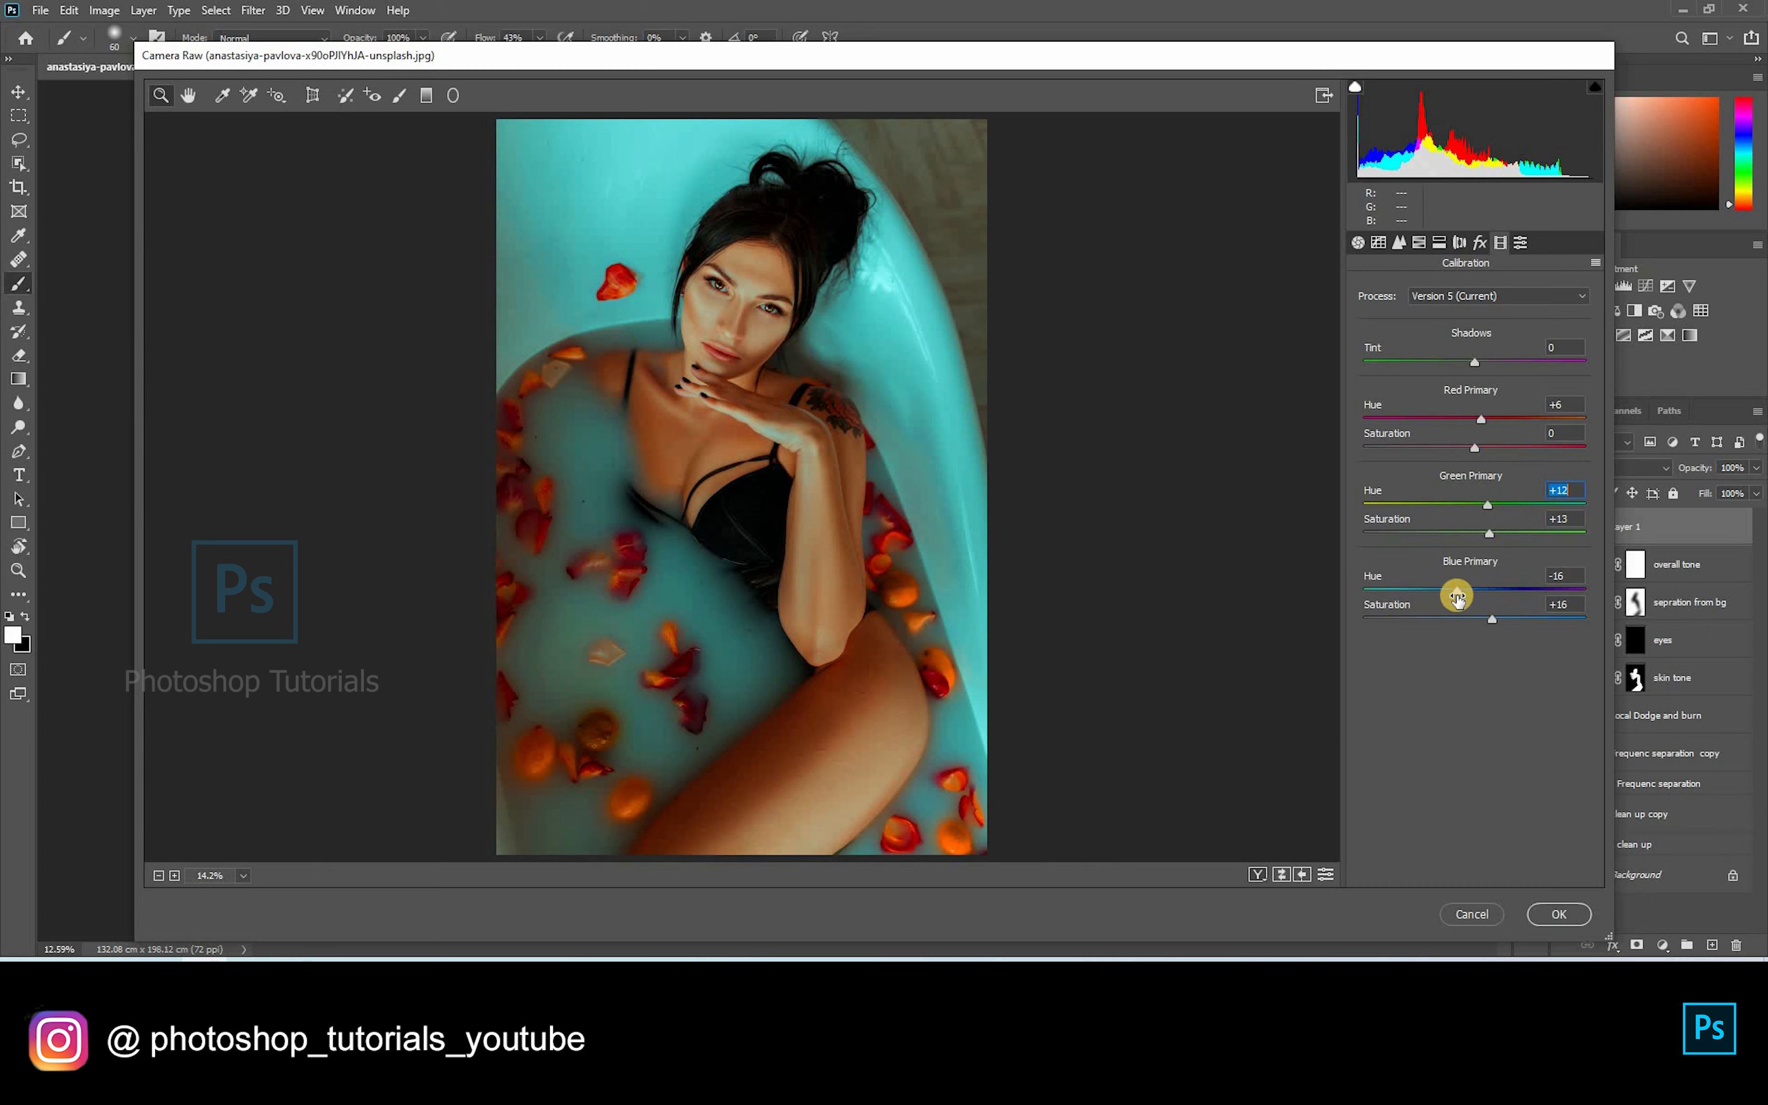
pyautogui.moveTo(1456, 600); pyautogui.dragTo(1445, 599)
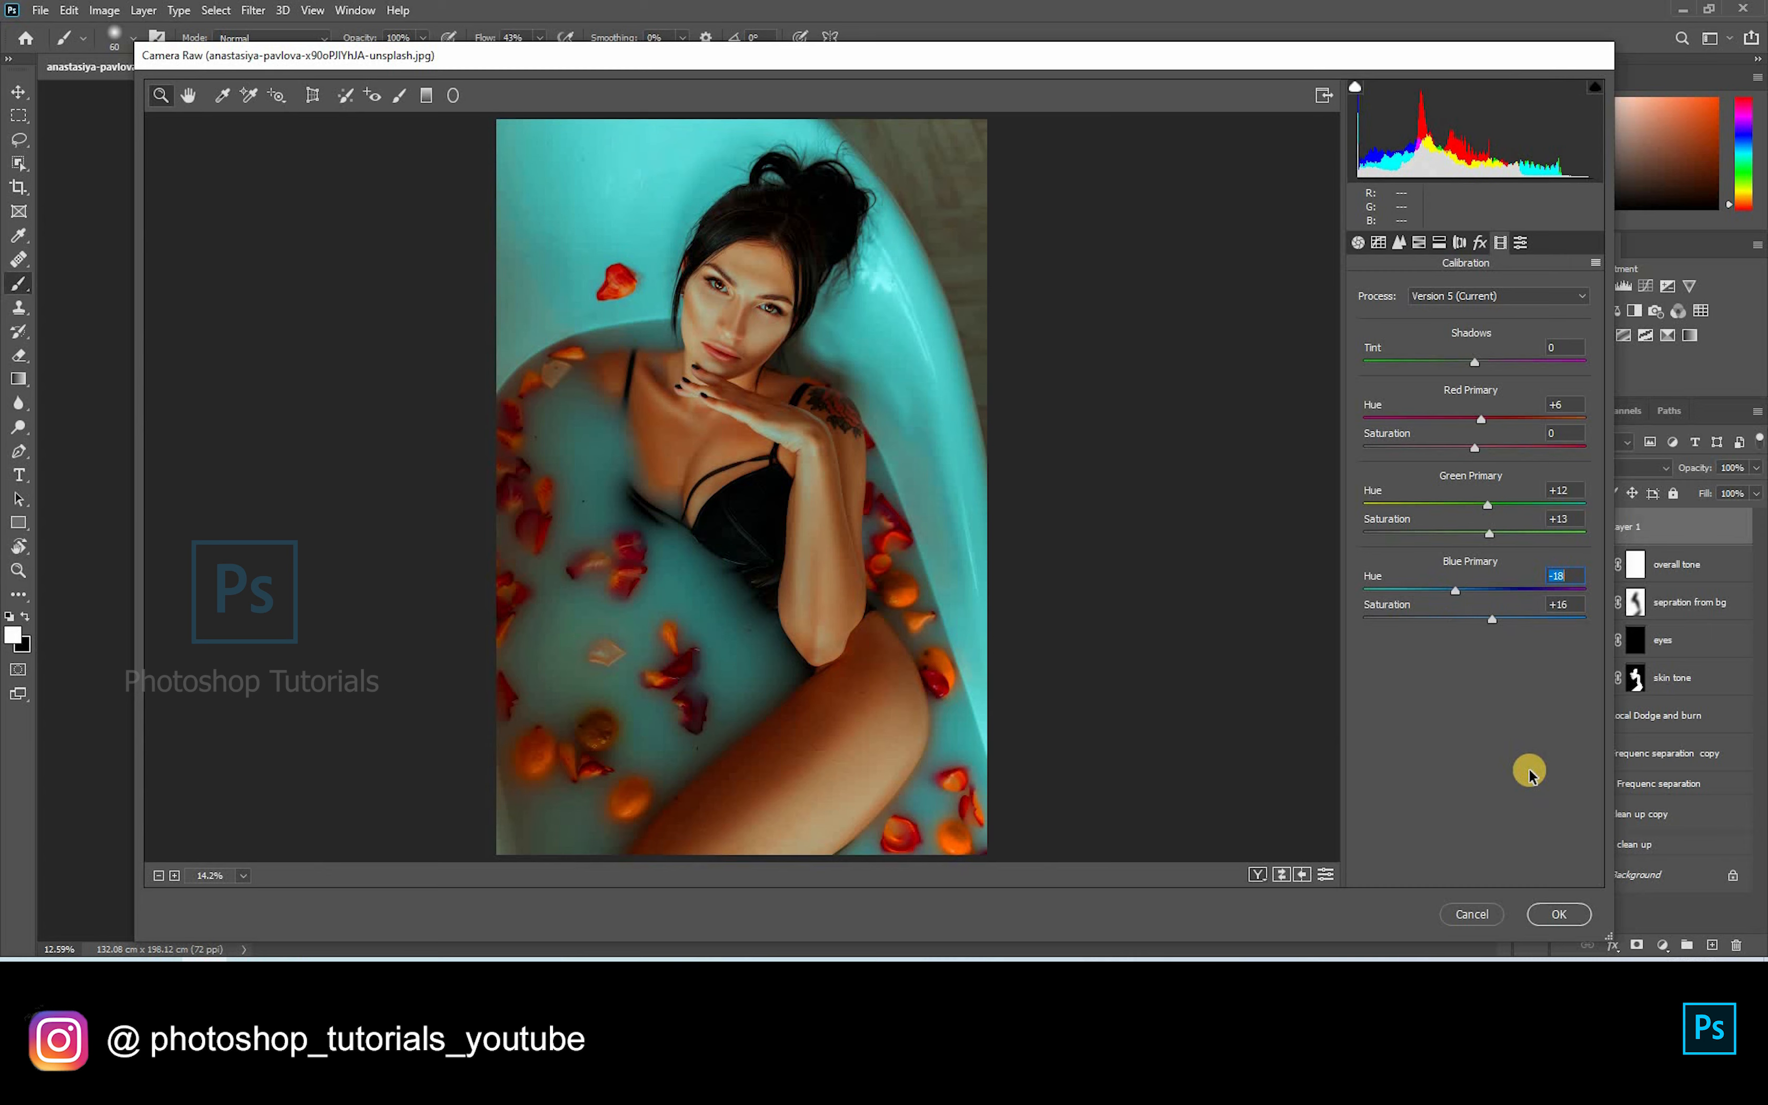
# Step: Draw a large oval Radial Filter around the woman to darken the surroundings with Exposure -0.30
pyautogui.click(453, 97)
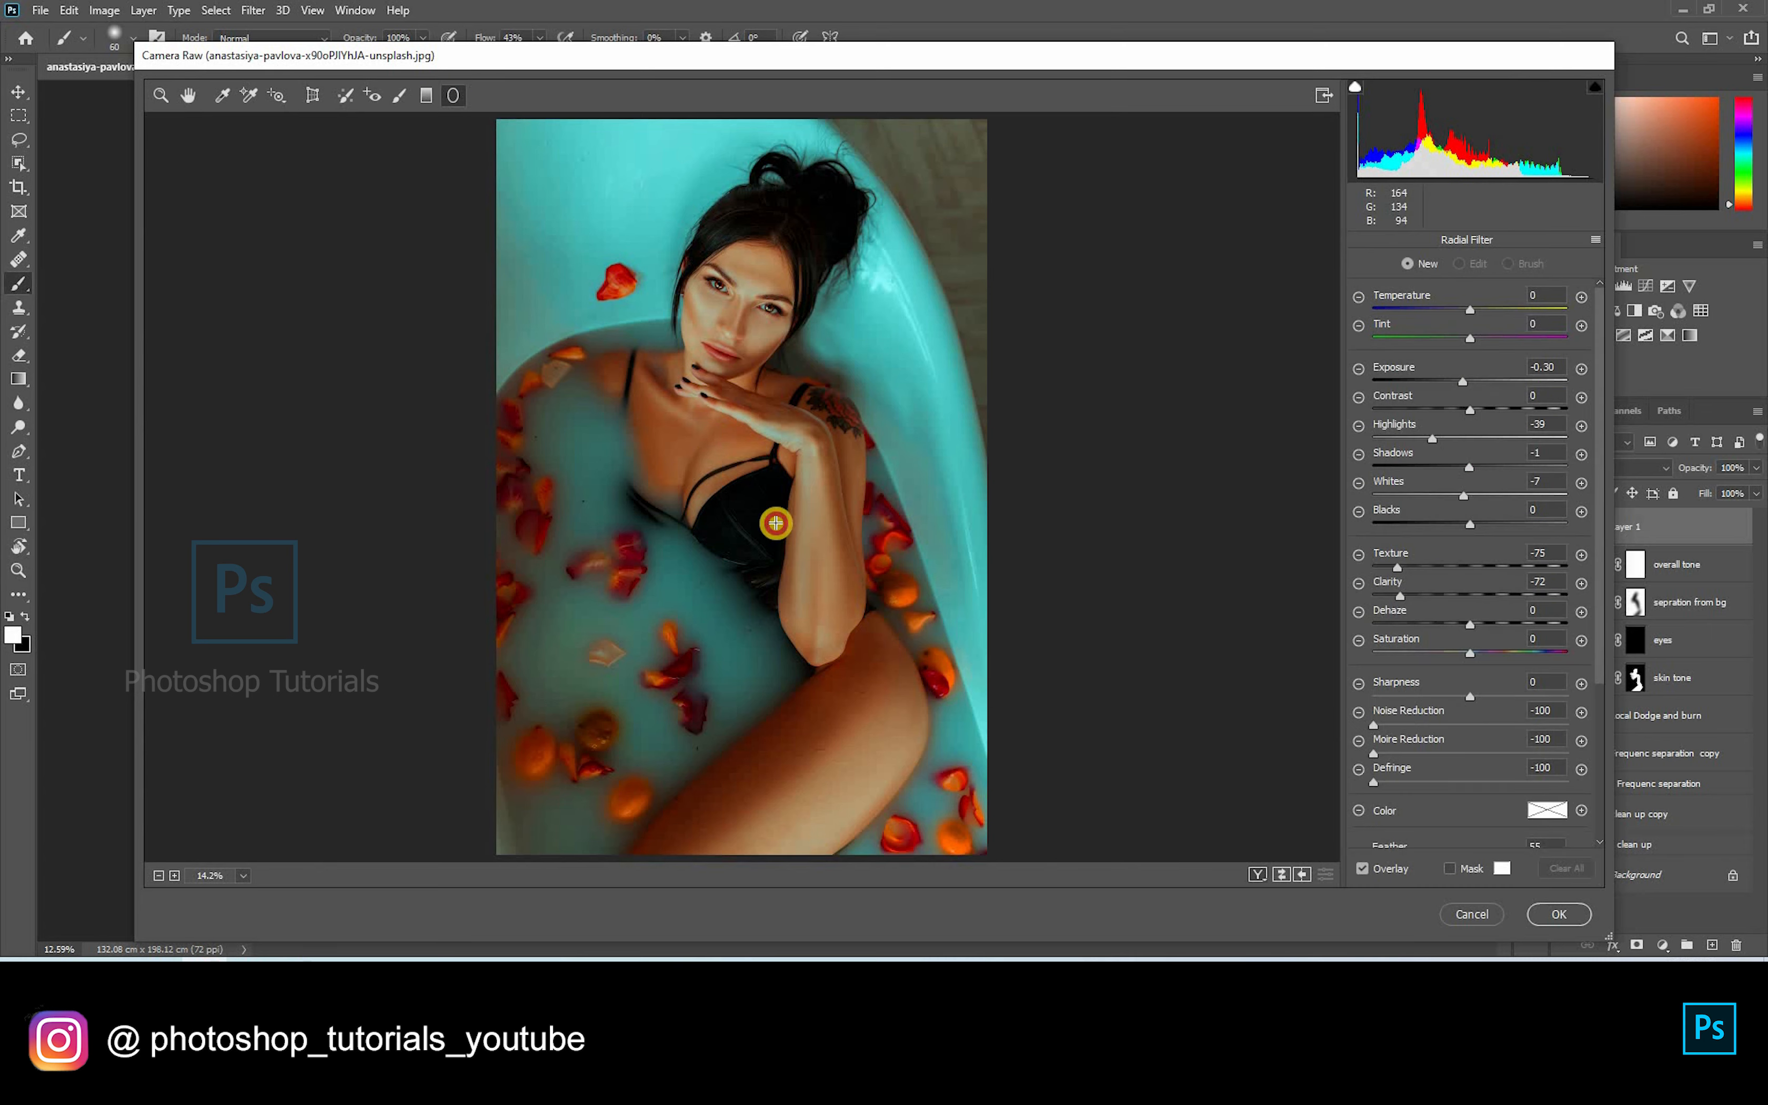
pyautogui.moveTo(724, 302)
pyautogui.mouseDown()
pyautogui.moveTo(856, 546)
pyautogui.moveTo(875, 545)
pyautogui.mouseUp()
pyautogui.moveTo(814, 404)
pyautogui.mouseDown()
pyautogui.moveTo(858, 509)
pyautogui.moveTo(845, 523)
pyautogui.mouseUp()
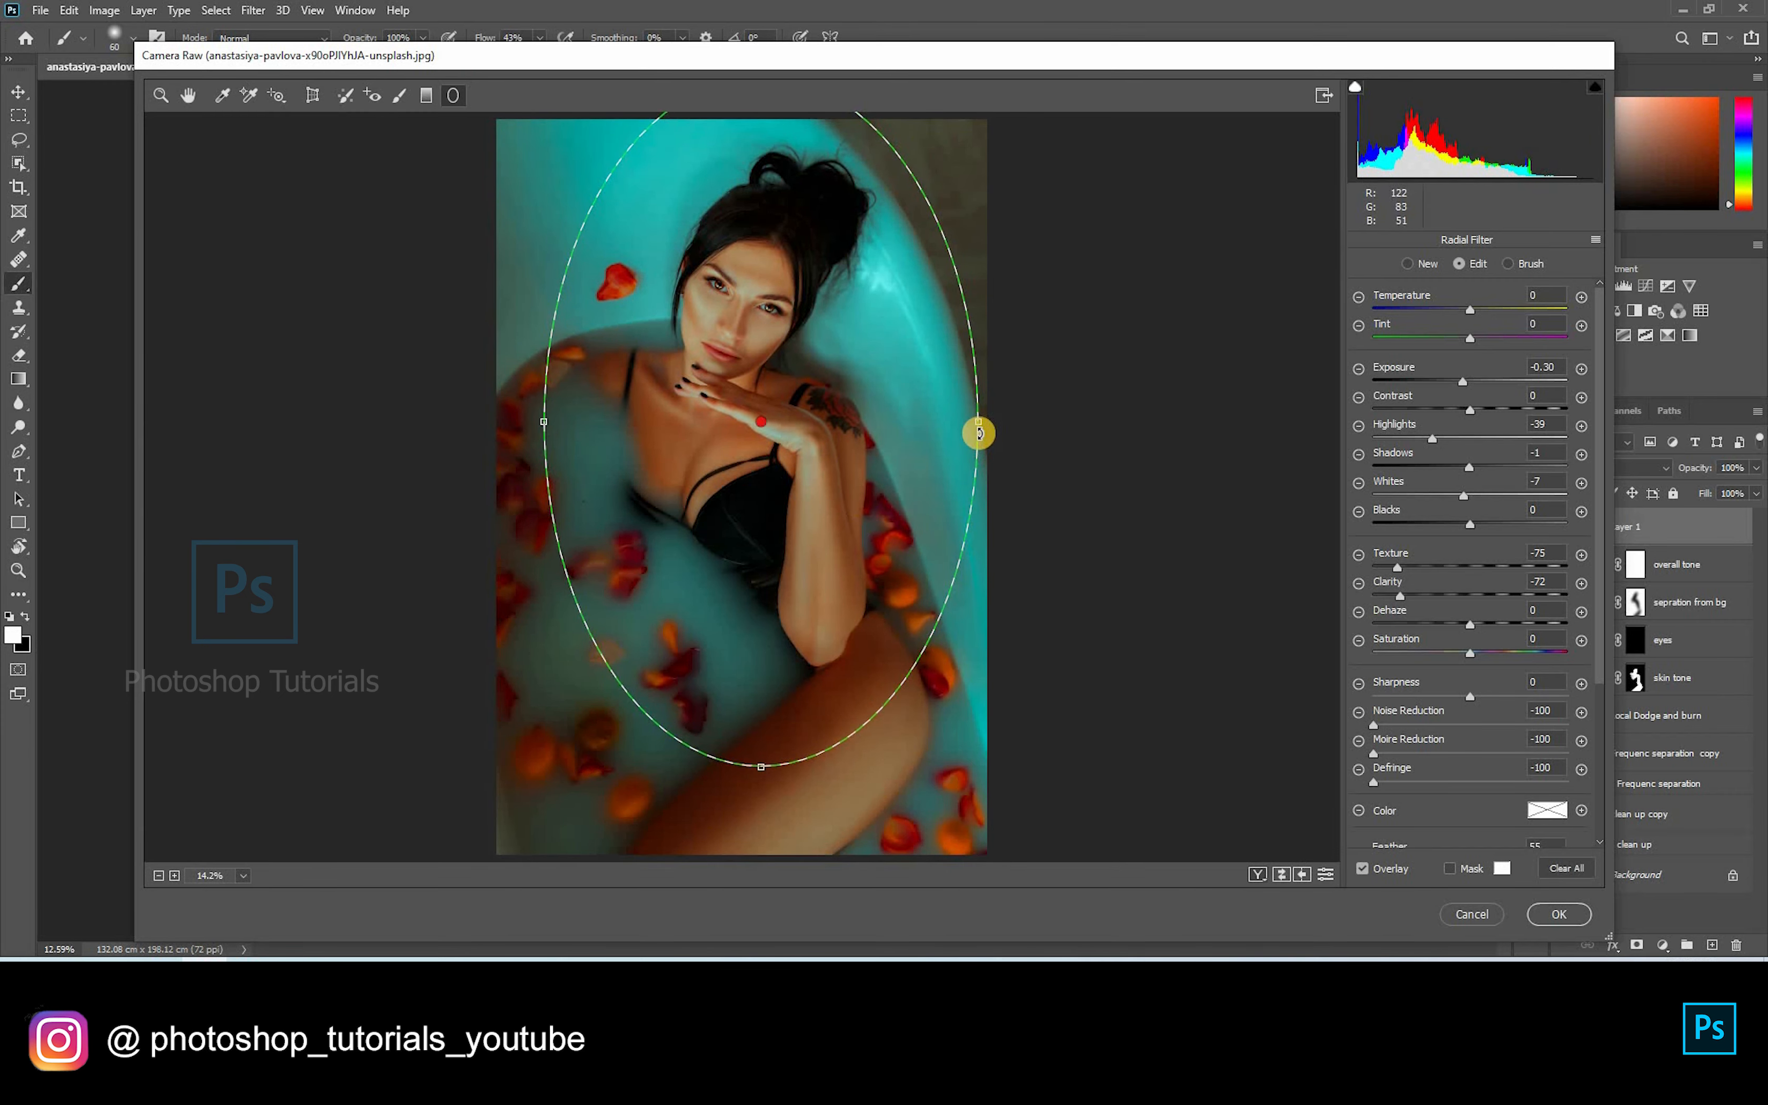
# Step: Narrow the radial ellipse, tilt it to follow her body and reposition it around her torso
pyautogui.moveTo(963, 426); pyautogui.dragTo(935, 312)
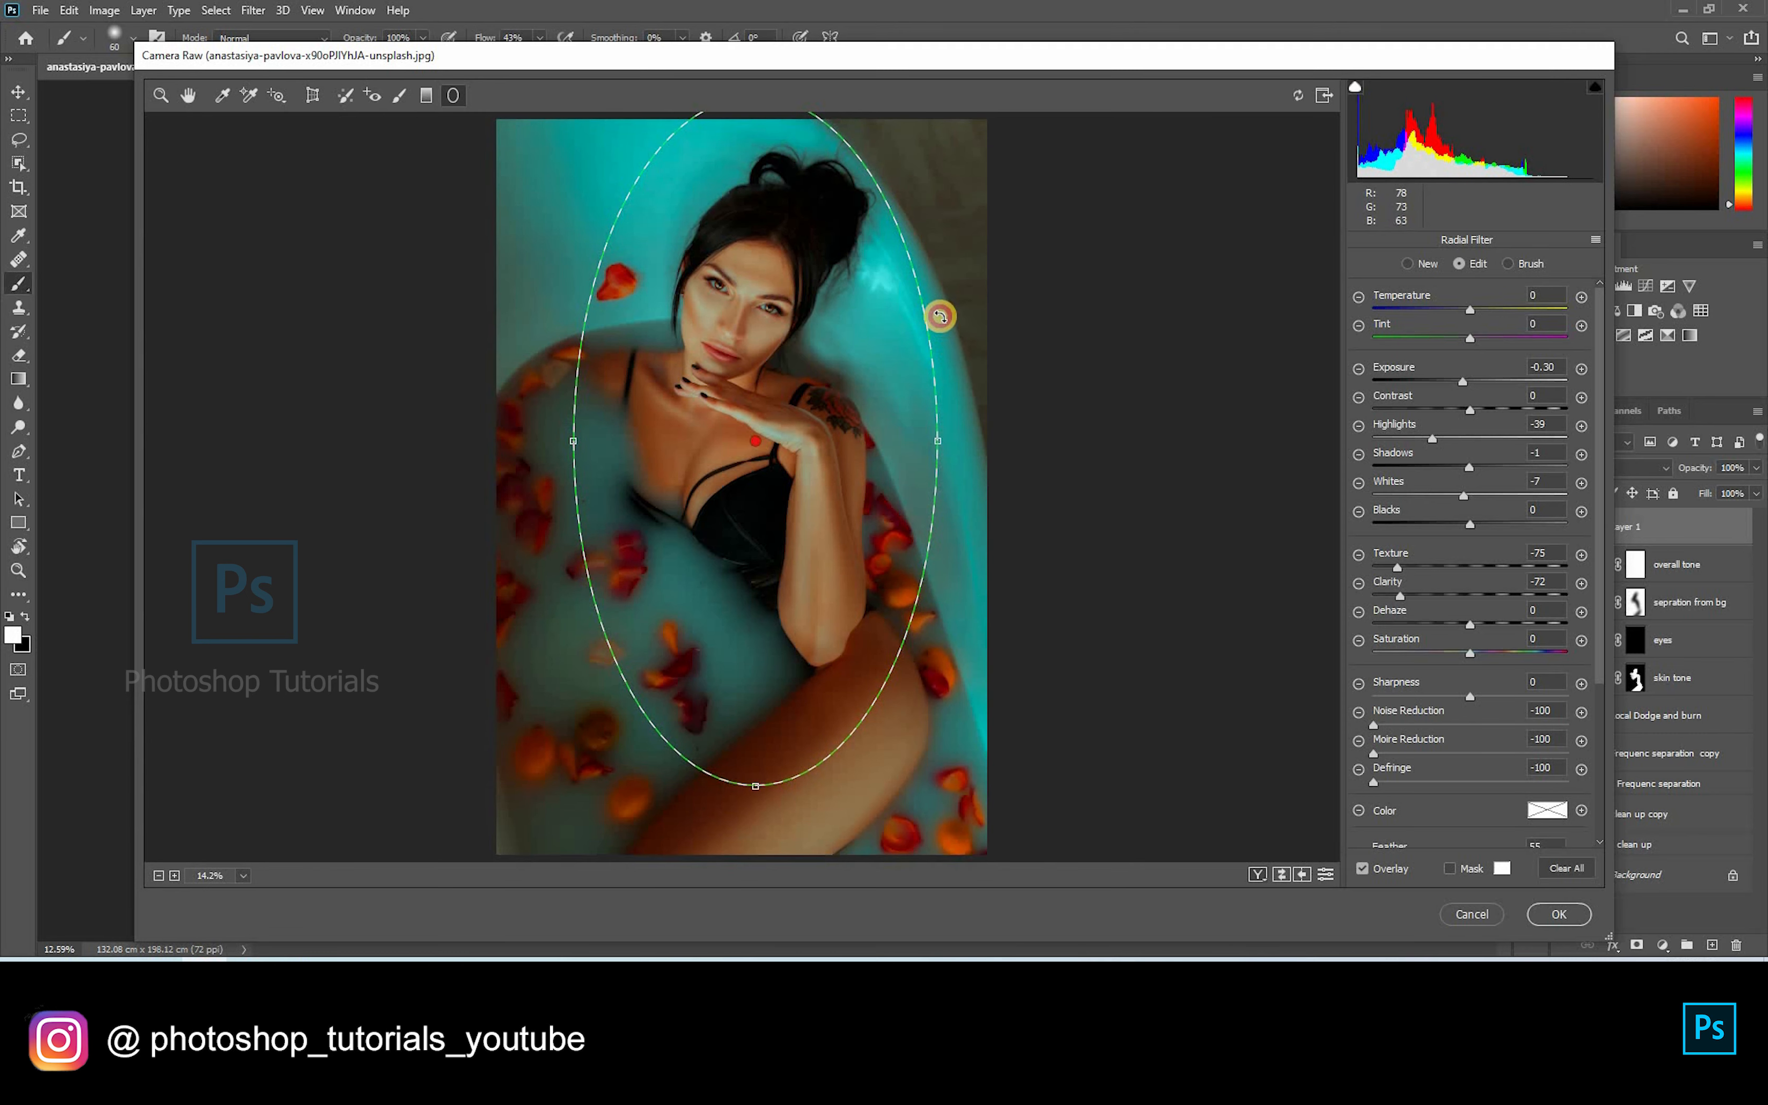
pyautogui.moveTo(813, 403); pyautogui.dragTo(839, 442)
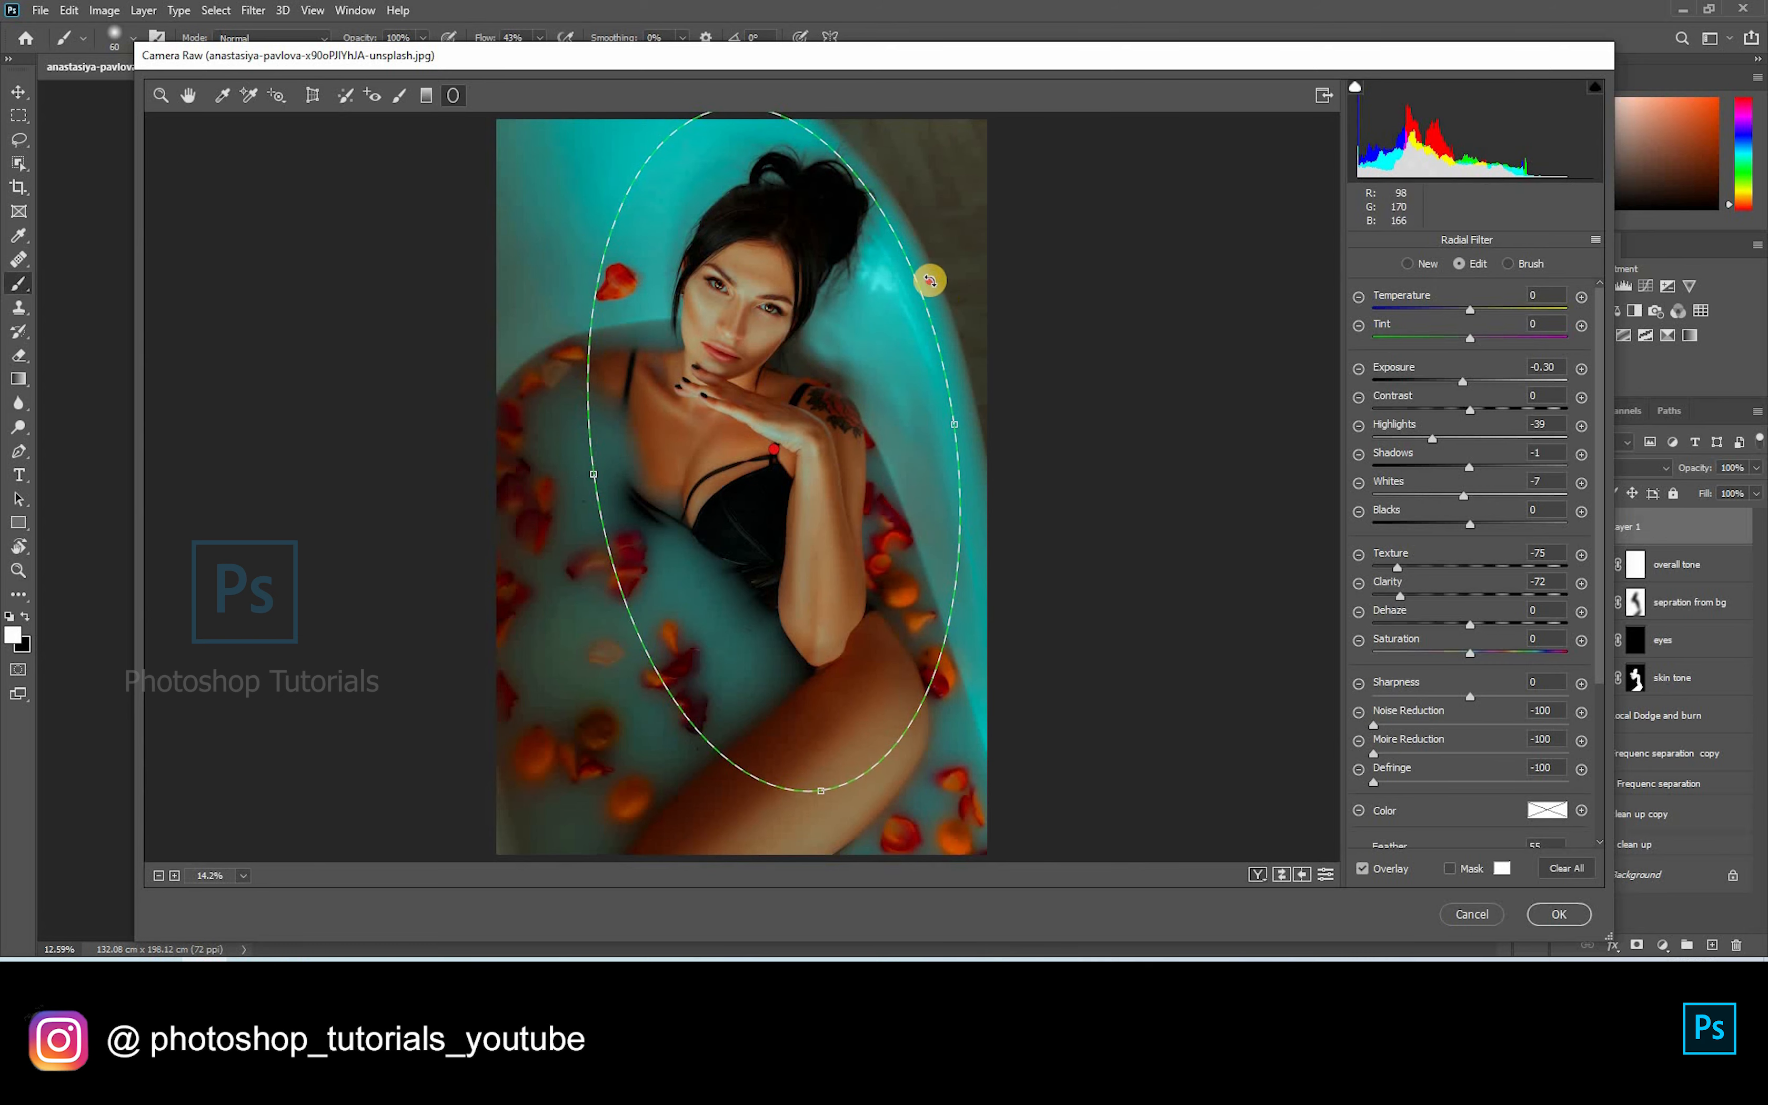
pyautogui.moveTo(948, 399); pyautogui.dragTo(928, 404)
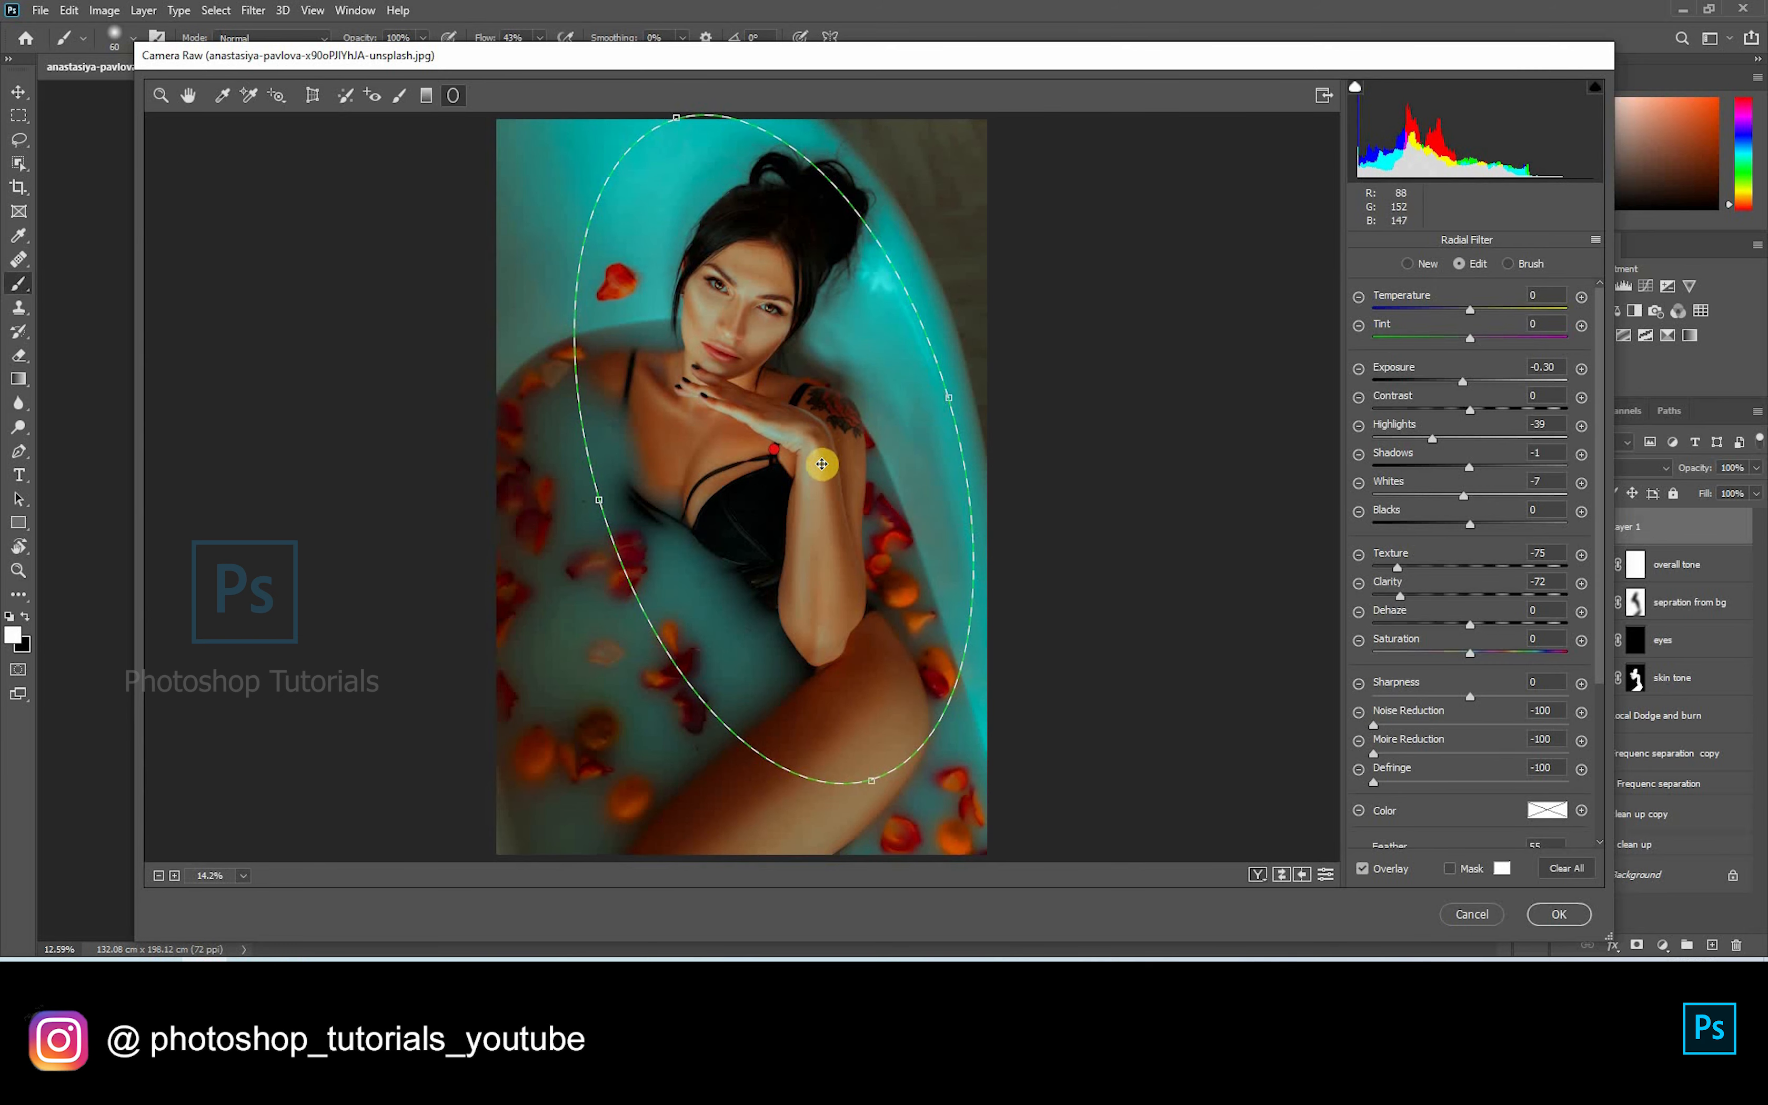
pyautogui.moveTo(828, 474); pyautogui.dragTo(826, 429)
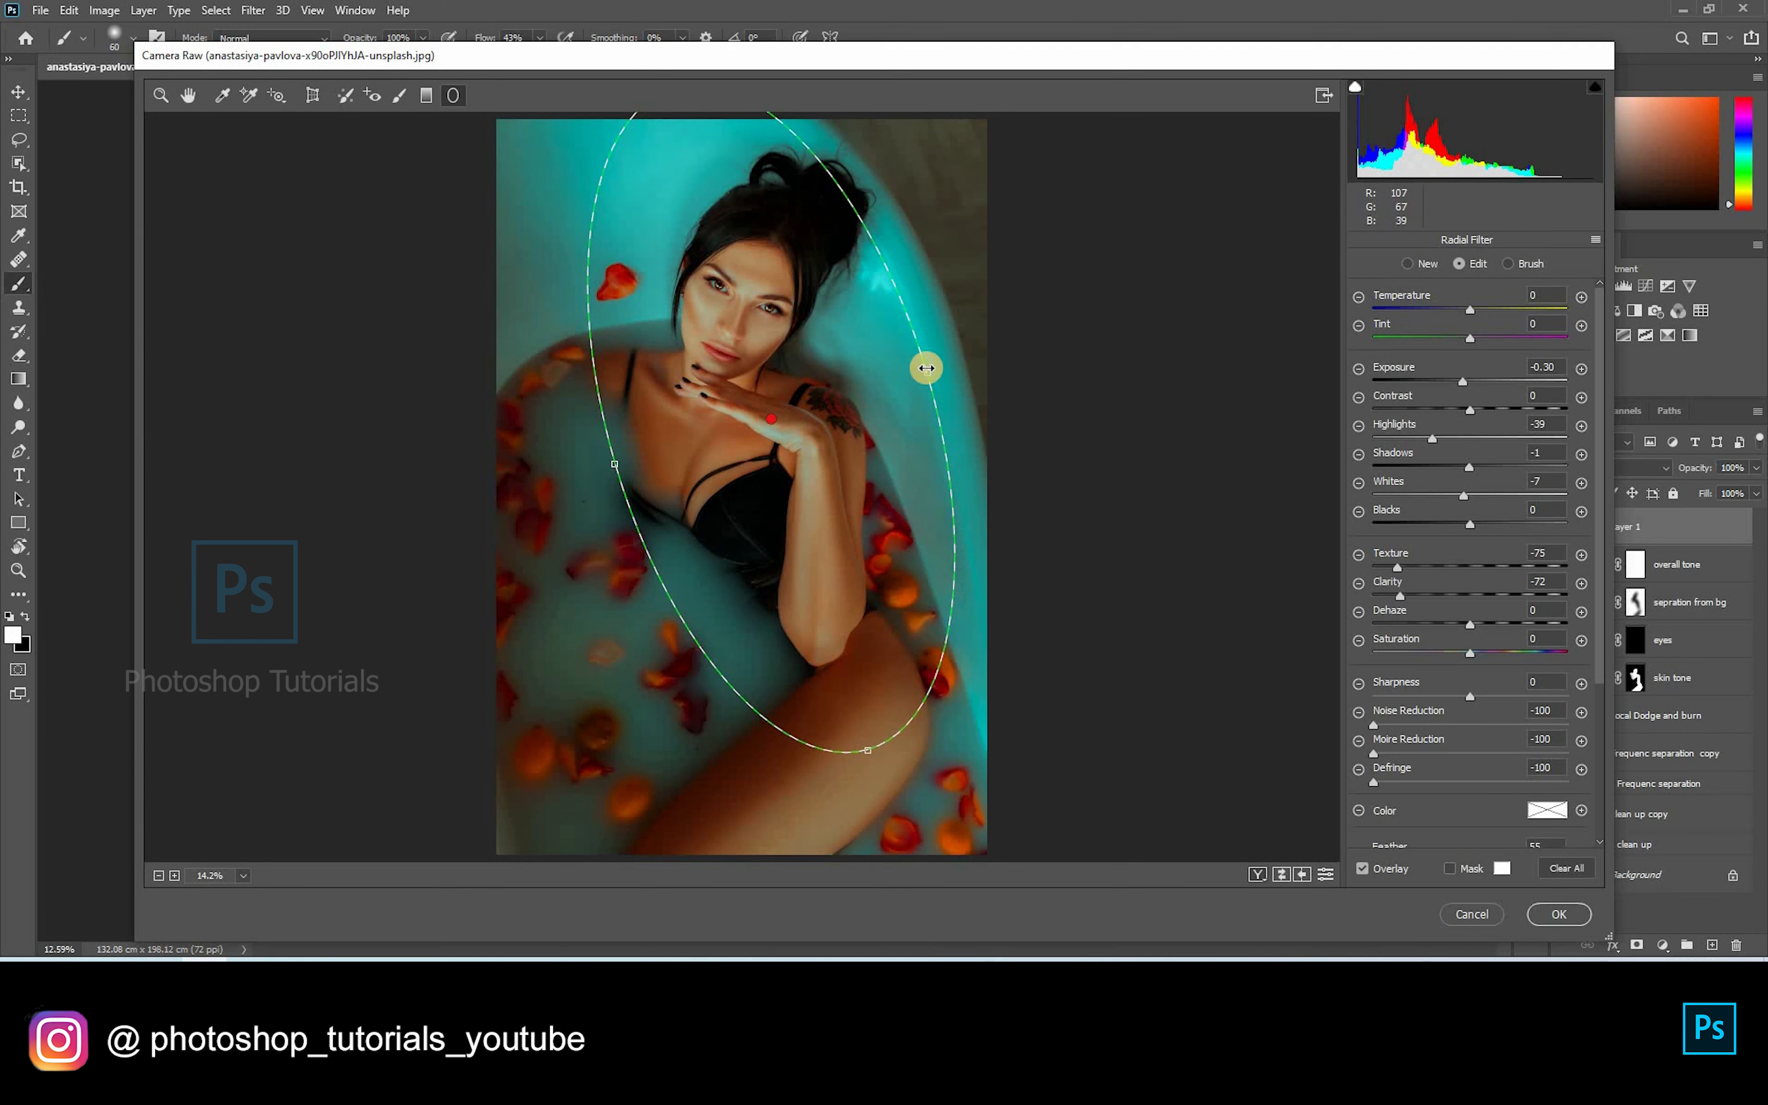
pyautogui.moveTo(841, 397)
pyautogui.mouseDown()
pyautogui.moveTo(848, 423)
pyautogui.moveTo(833, 406)
pyautogui.mouseUp()
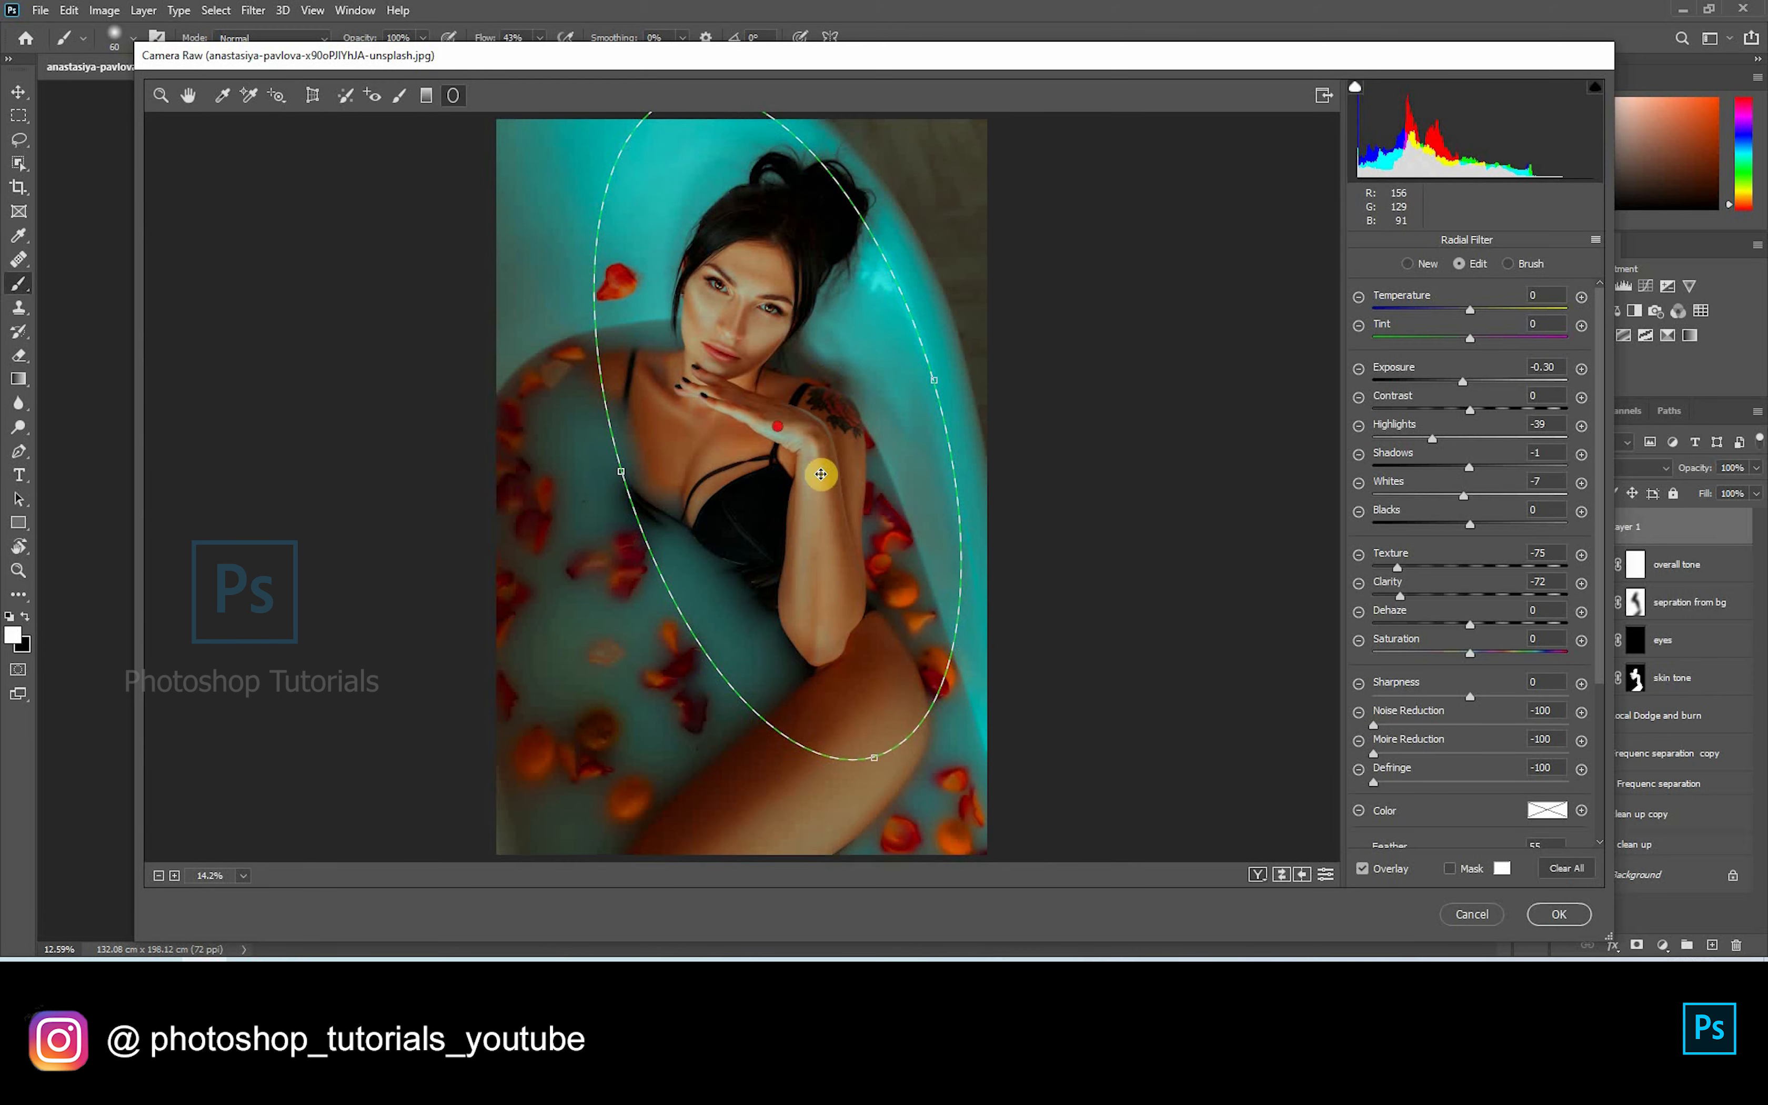
# Step: Finish the radial filter and apply the Camera Raw adjustments to the stamped layer
pyautogui.click(820, 474)
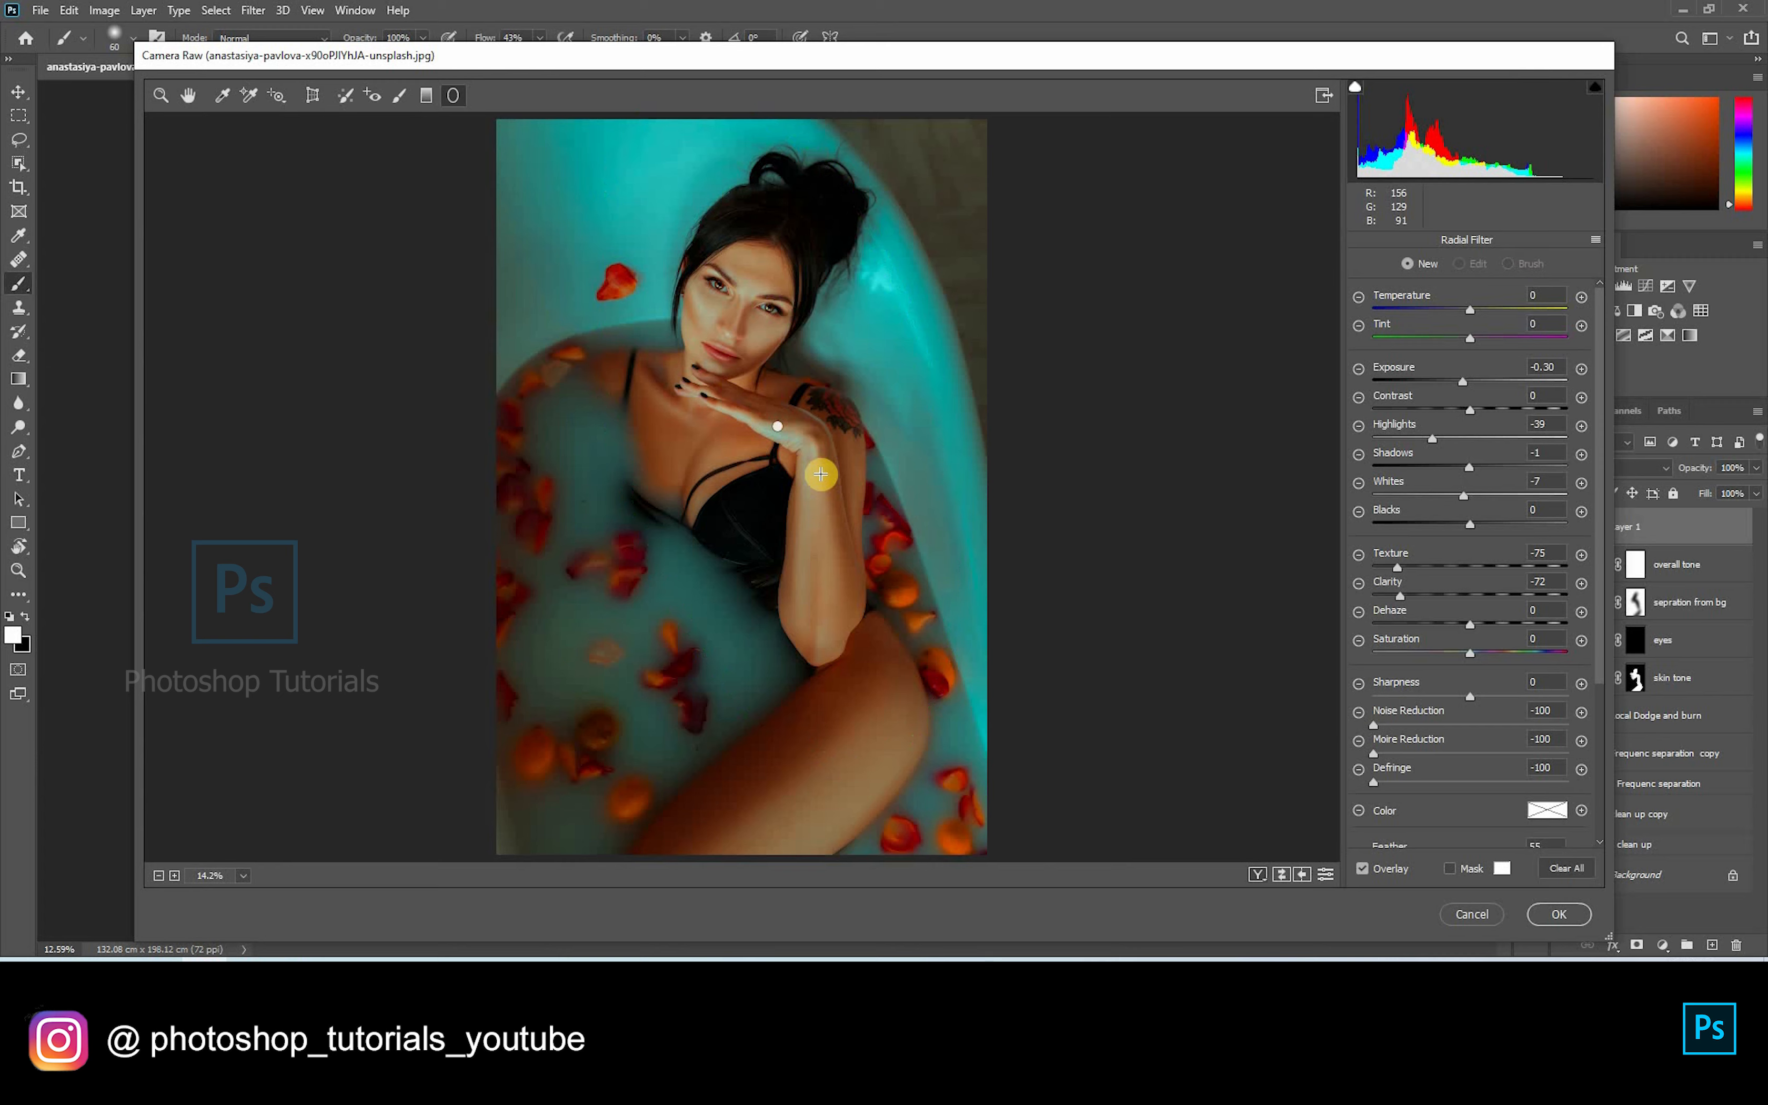
pyautogui.press('z')
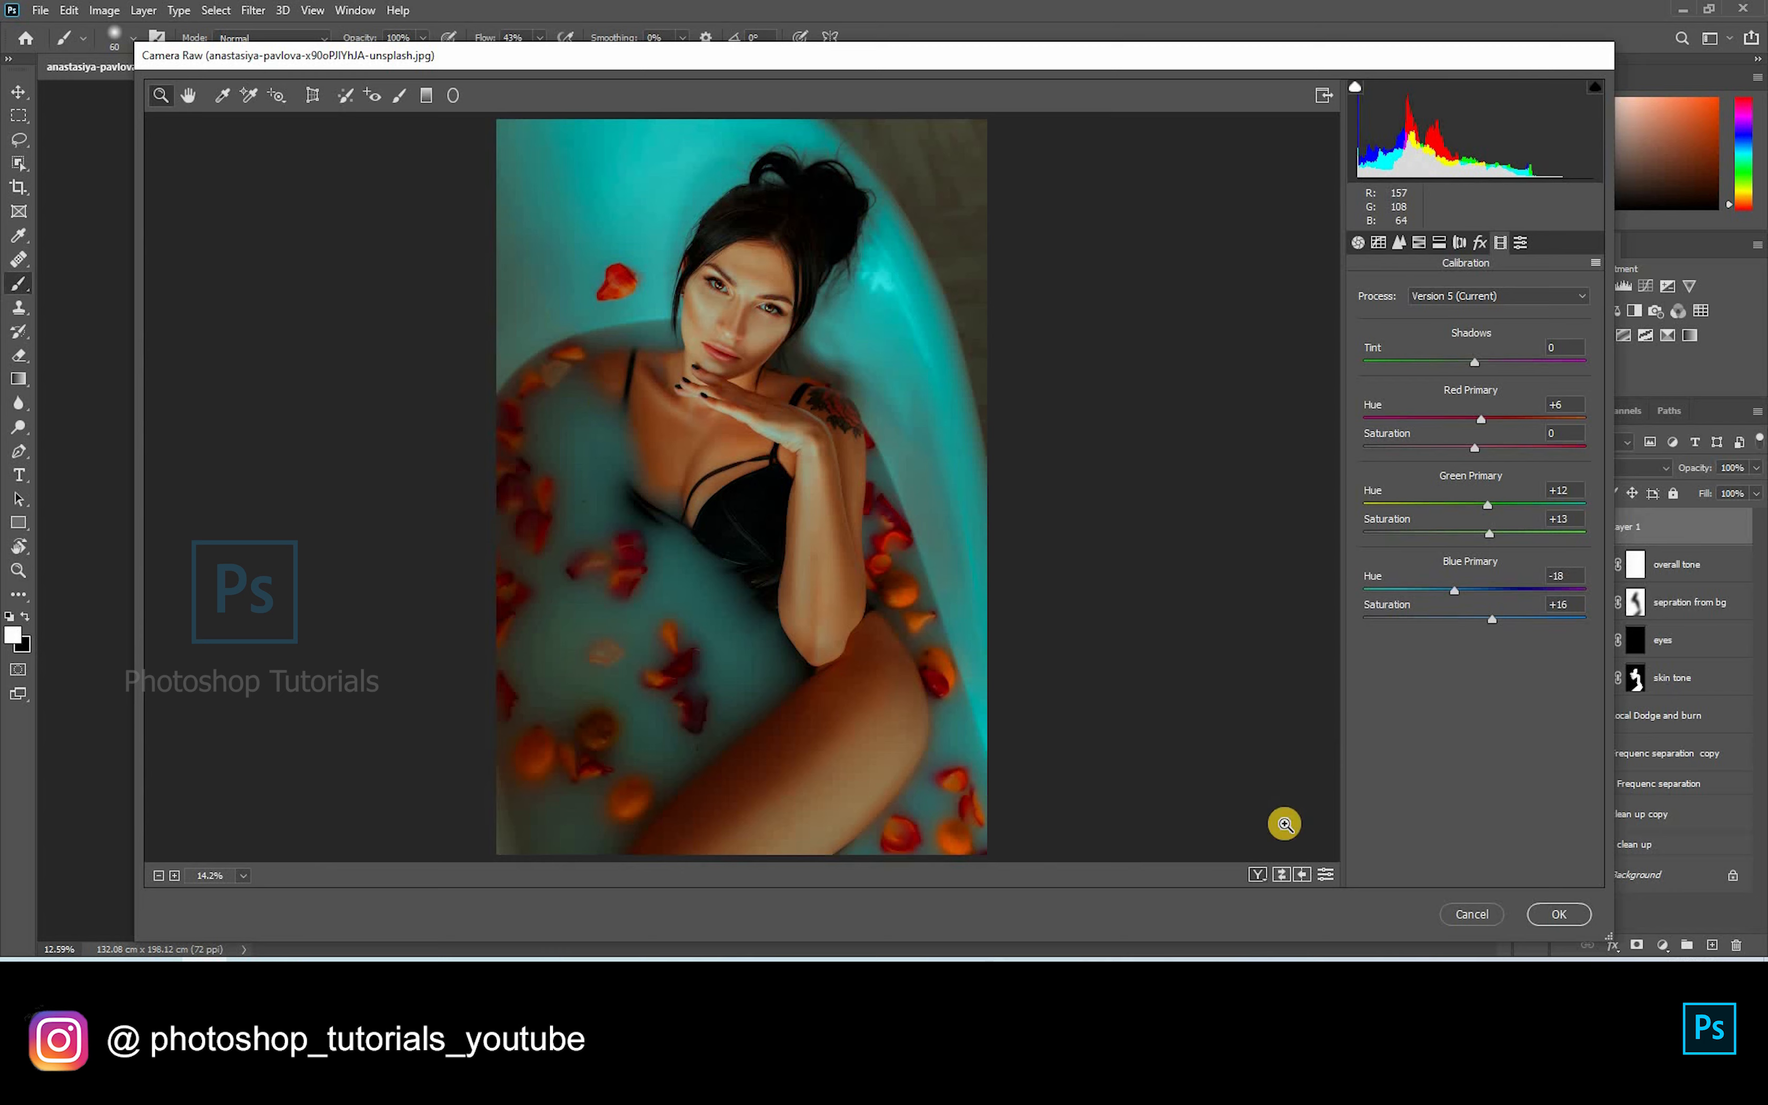
pyautogui.click(1547, 914)
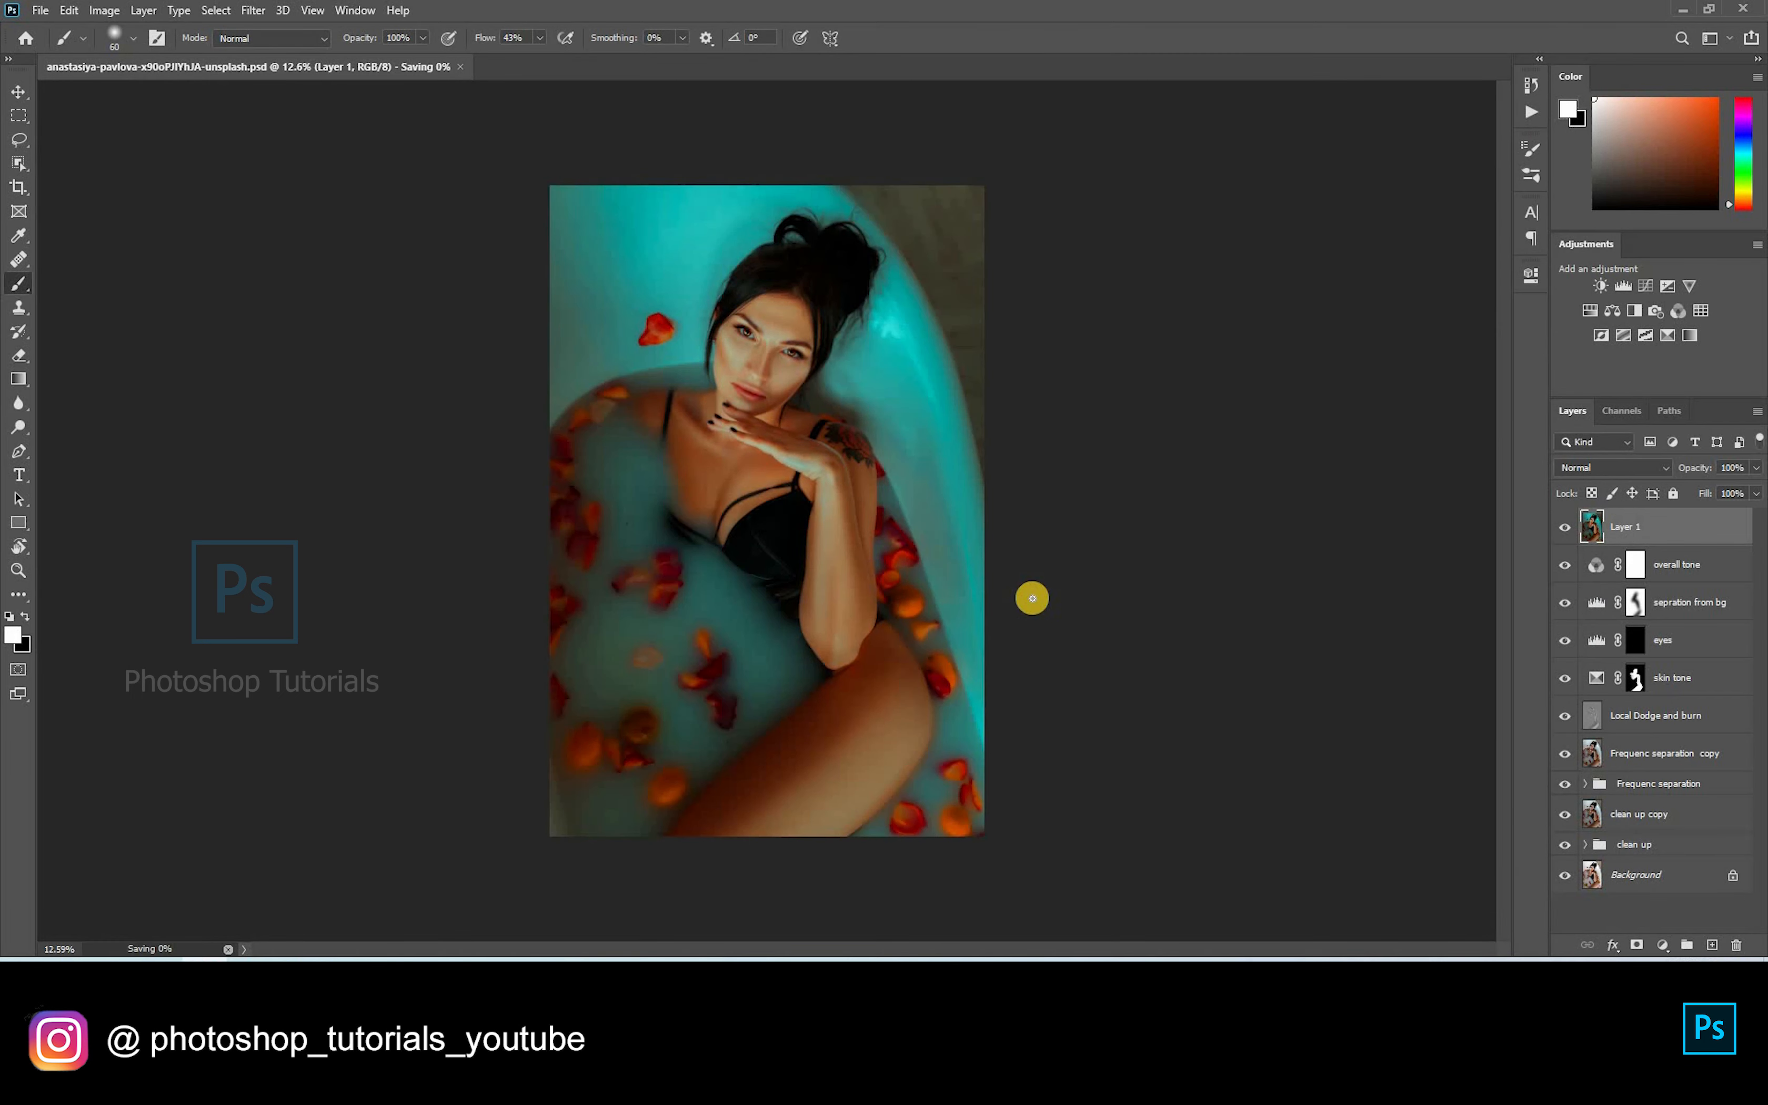